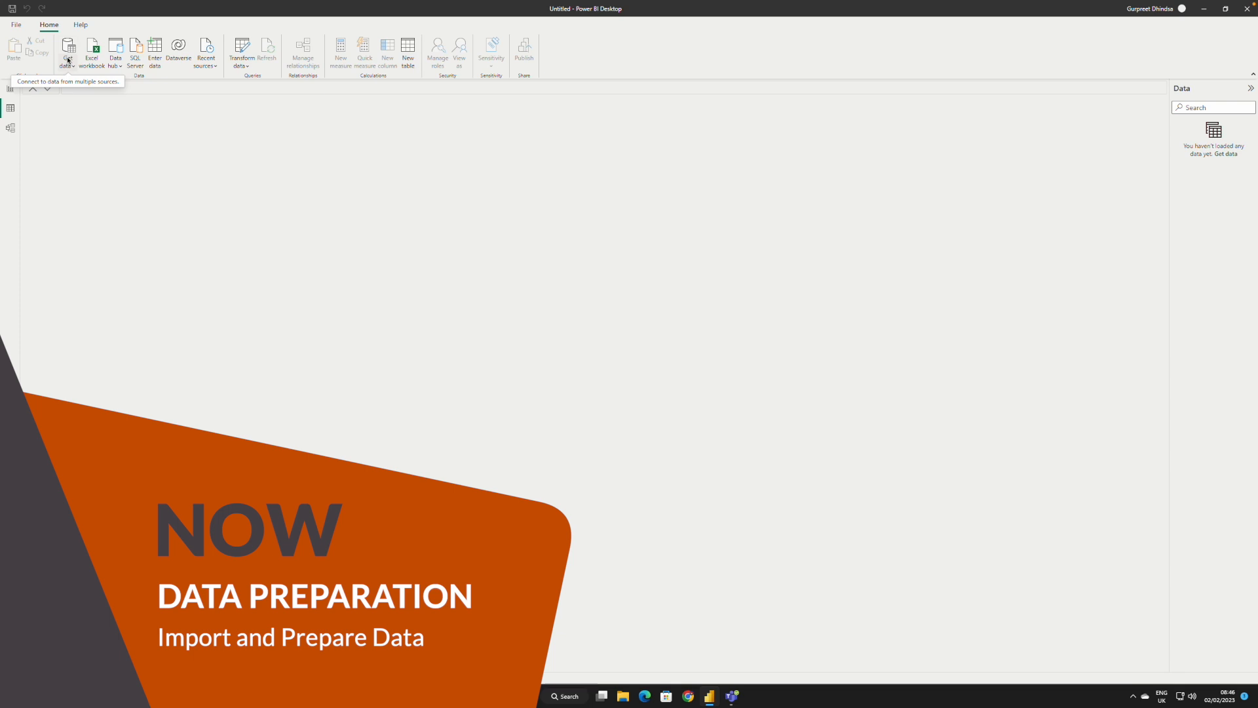
Step: Import the Groceries.csv file from the Desktop as a Text/CSV source and open its data for transformation
{"action": "left_click", "coordinate": [68, 65]}
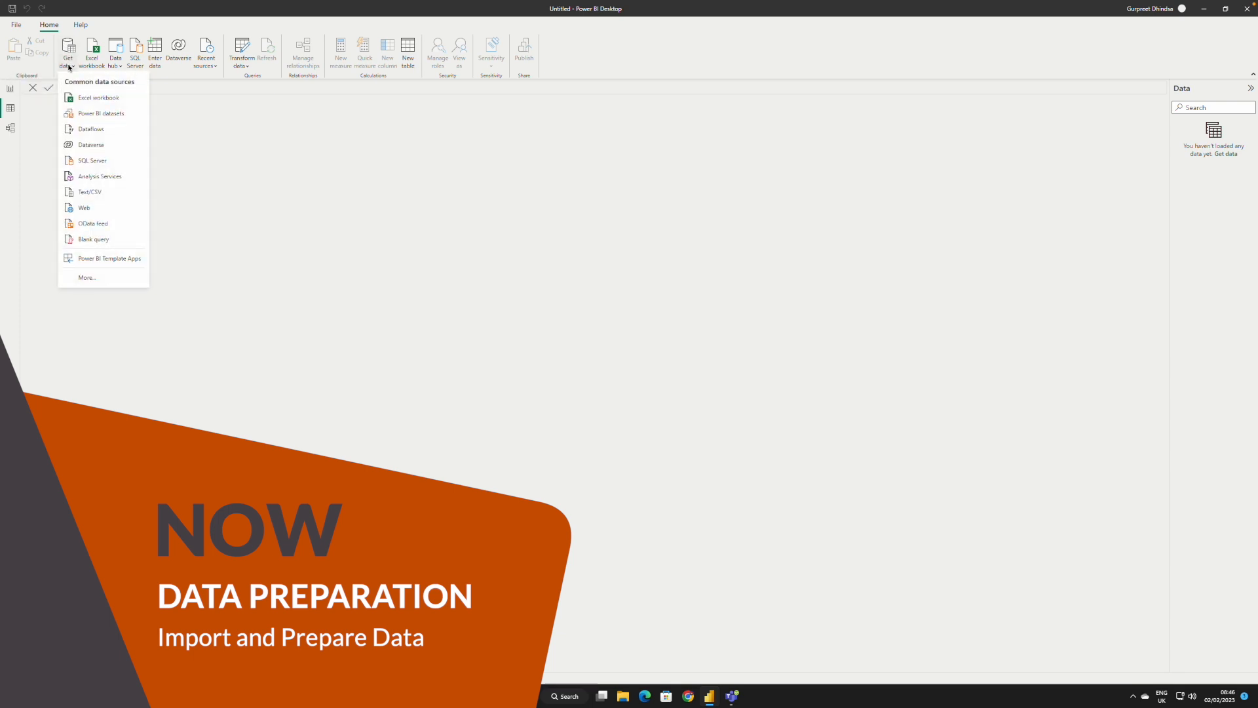
{"action": "left_click", "coordinate": [86, 191]}
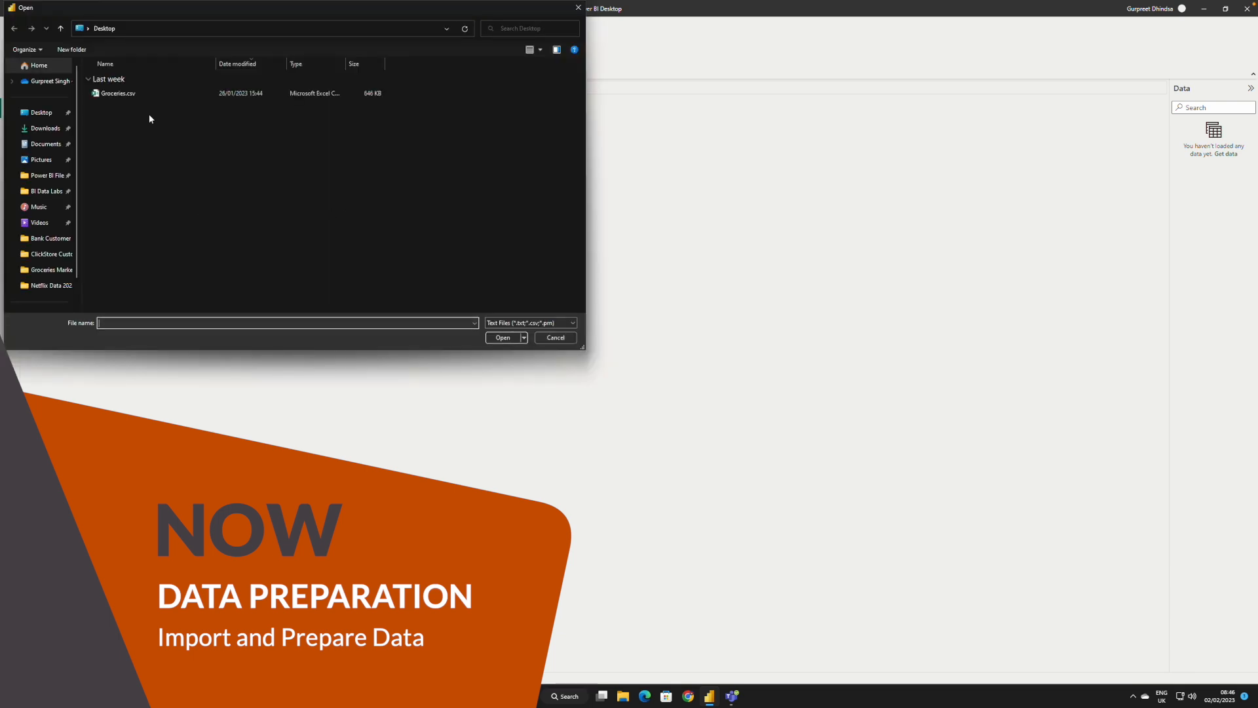
{"action": "left_click", "coordinate": [116, 93]}
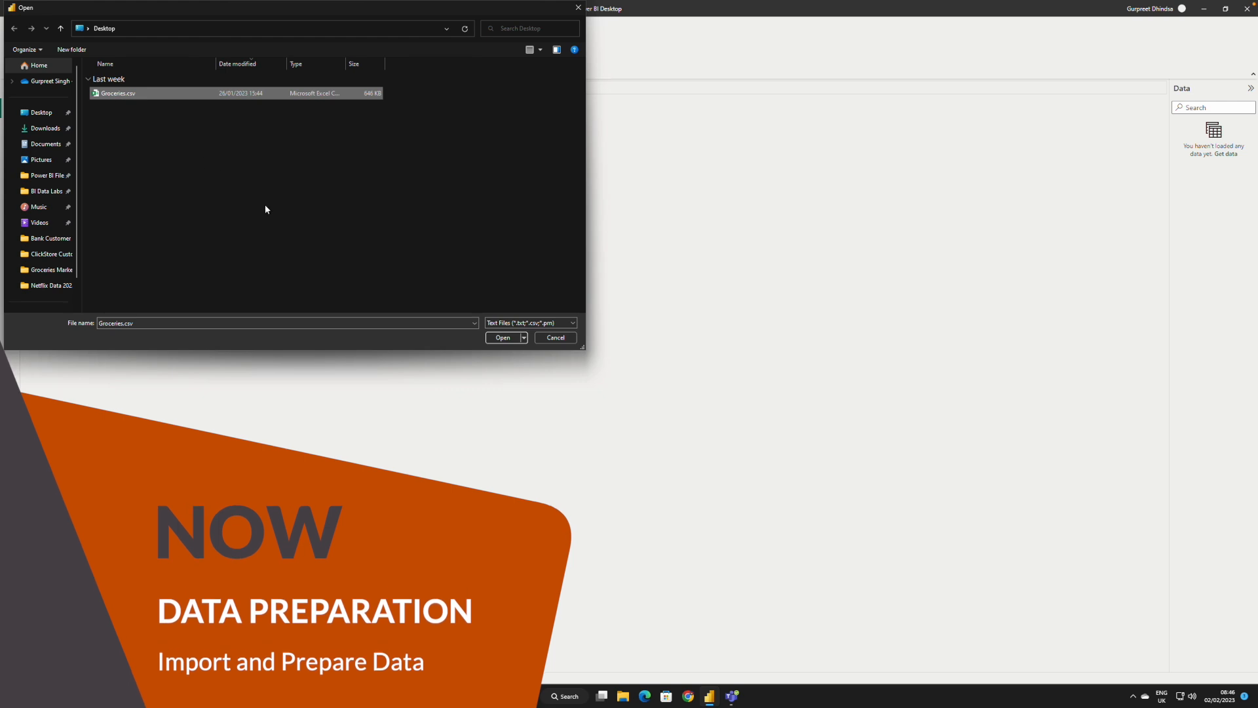
{"action": "left_click", "coordinate": [502, 337]}
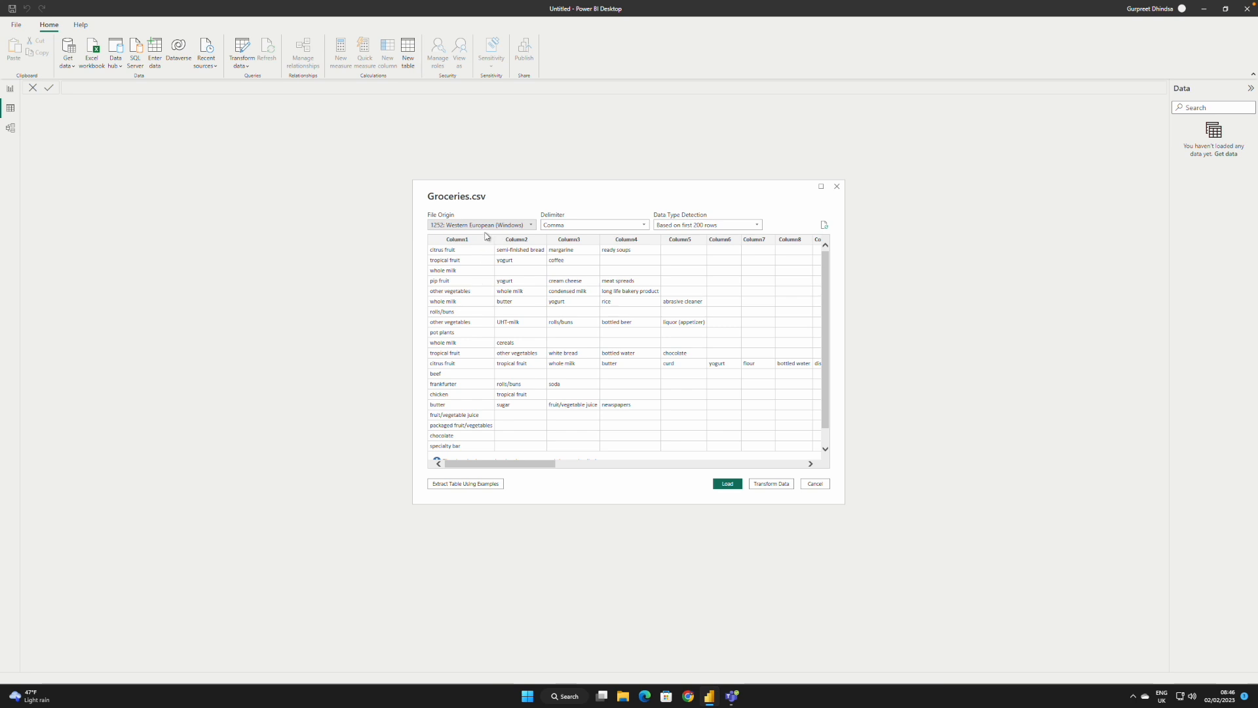
{"action": "left_click", "coordinate": [771, 485]}
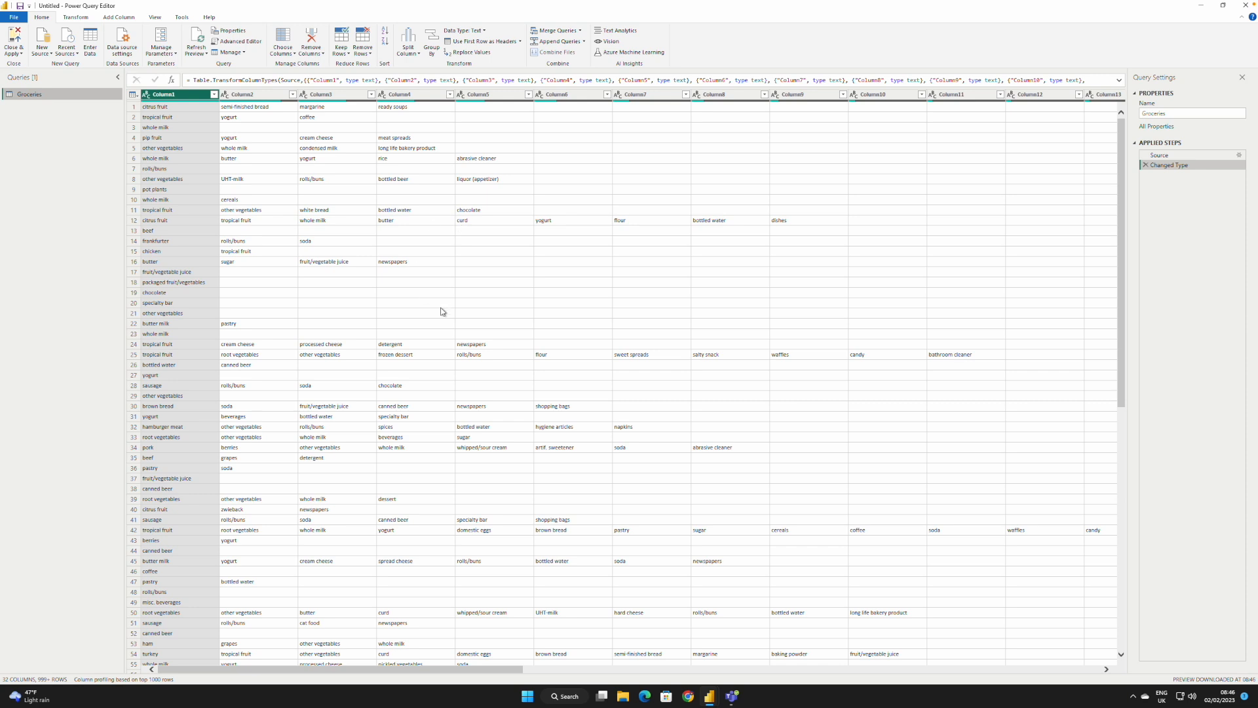
Step: Examine how transactions spread across the columns of the Groceries query, inspecting rows 12 and 42 in detail
{"action": "left_click_drag", "start_coordinate": [466, 669], "coordinate": [435, 667]}
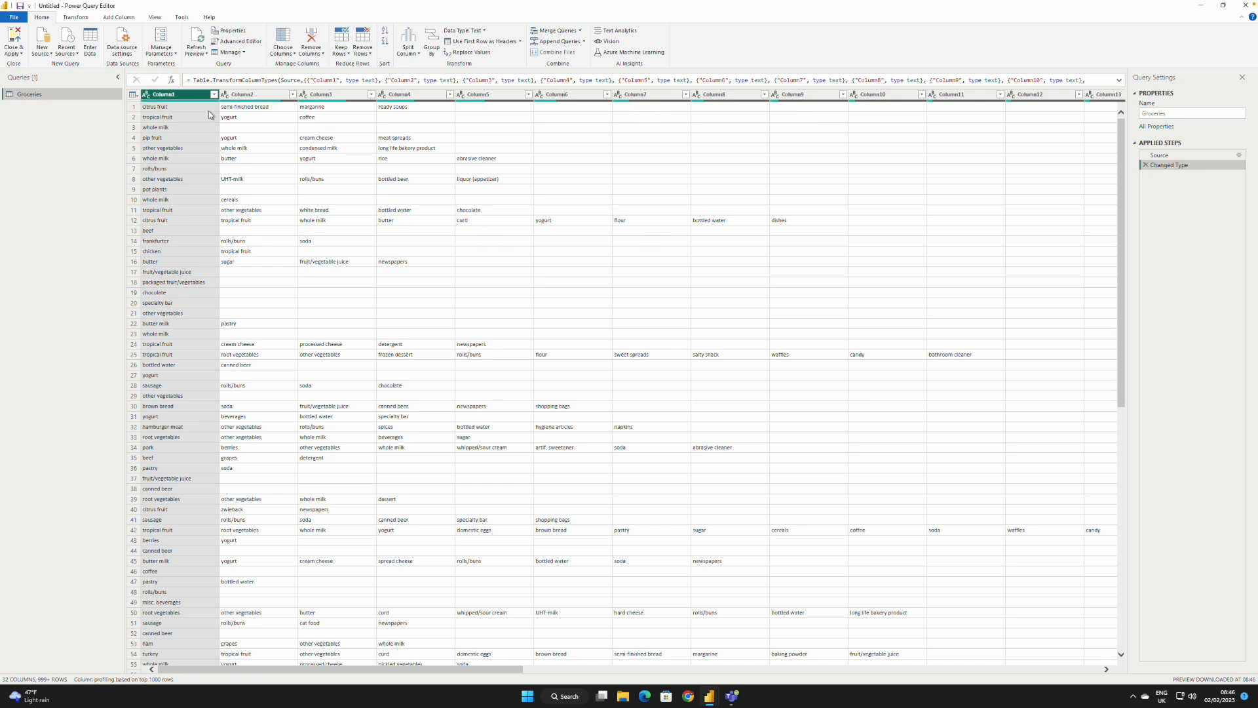
{"action": "scroll", "coordinate": [314, 113], "scroll_direction": "right", "scroll_amount": 1}
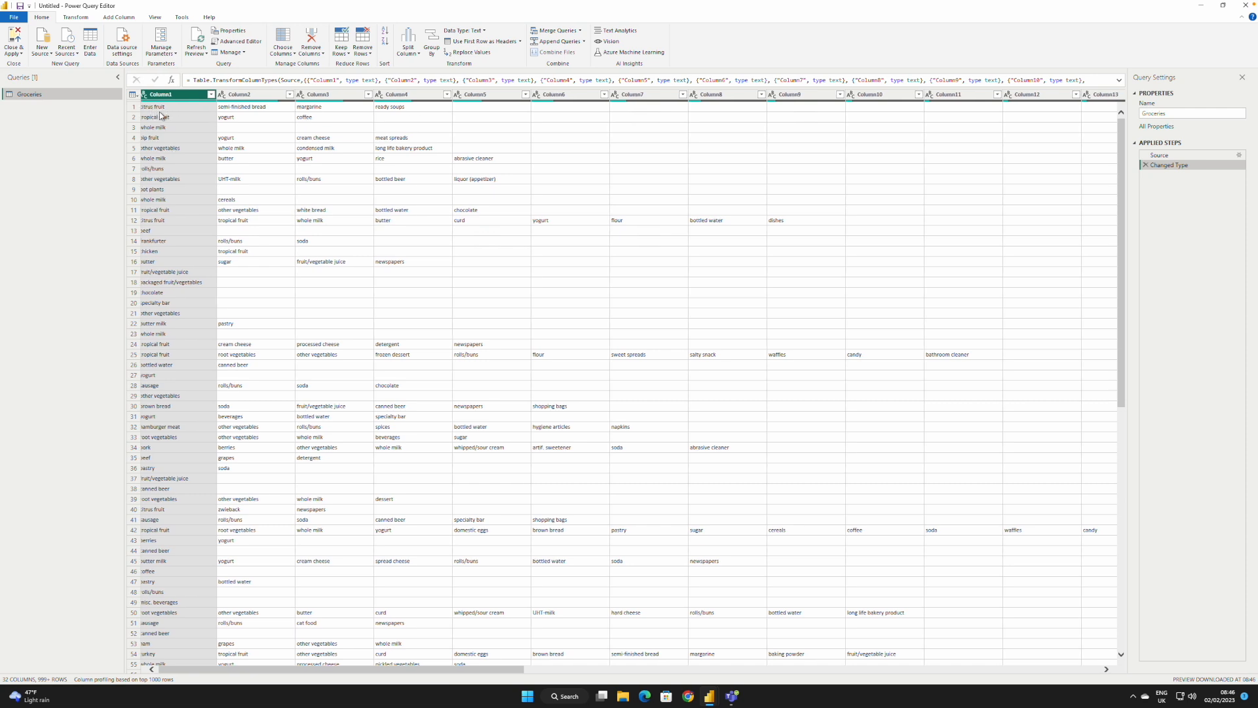
{"action": "scroll", "coordinate": [186, 117], "scroll_direction": "left", "scroll_amount": 1}
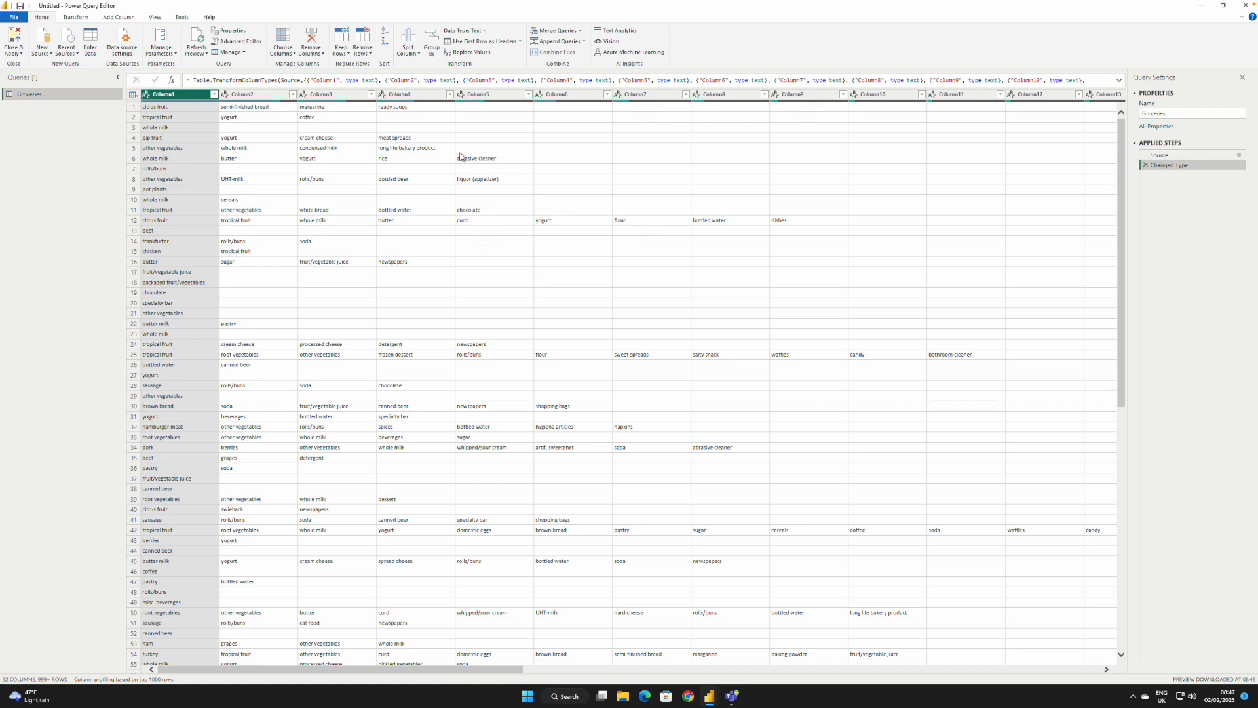
{"action": "left_click", "coordinate": [134, 220]}
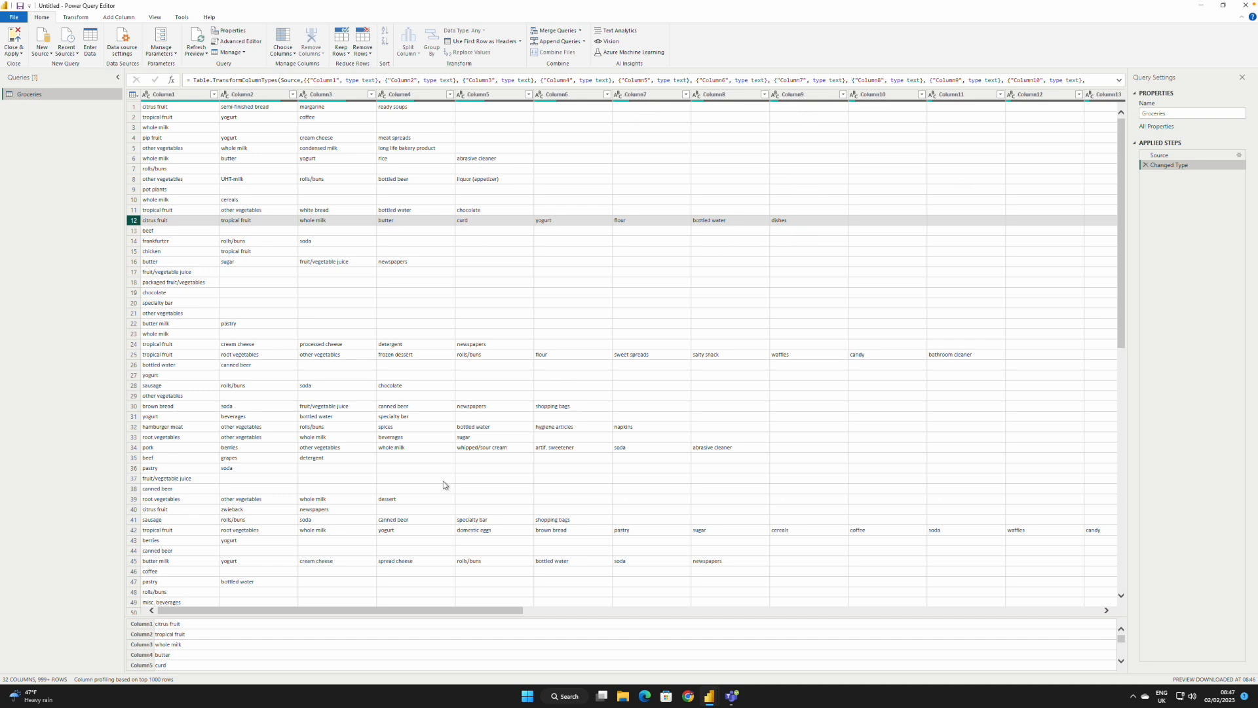
{"action": "left_click", "coordinate": [133, 532]}
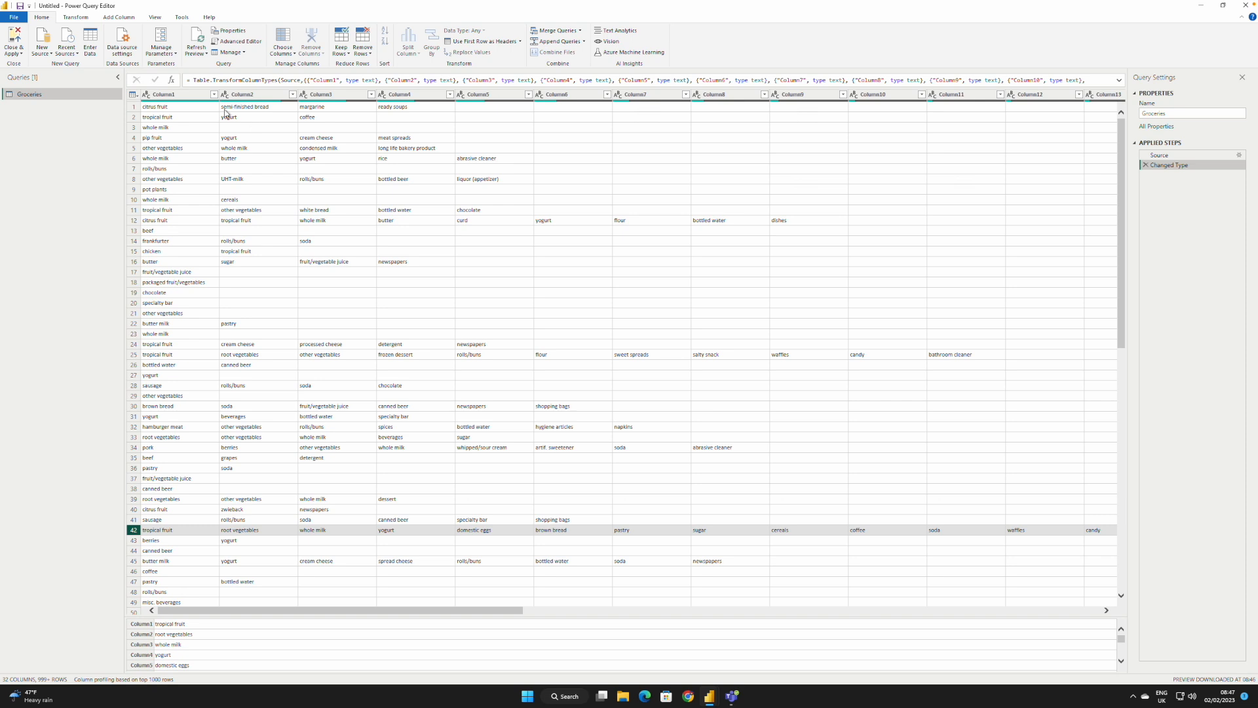
Step: Add an index column starting at 0 to the Groceries query and unpivot all columns other than Index
{"action": "left_click", "coordinate": [116, 21]}
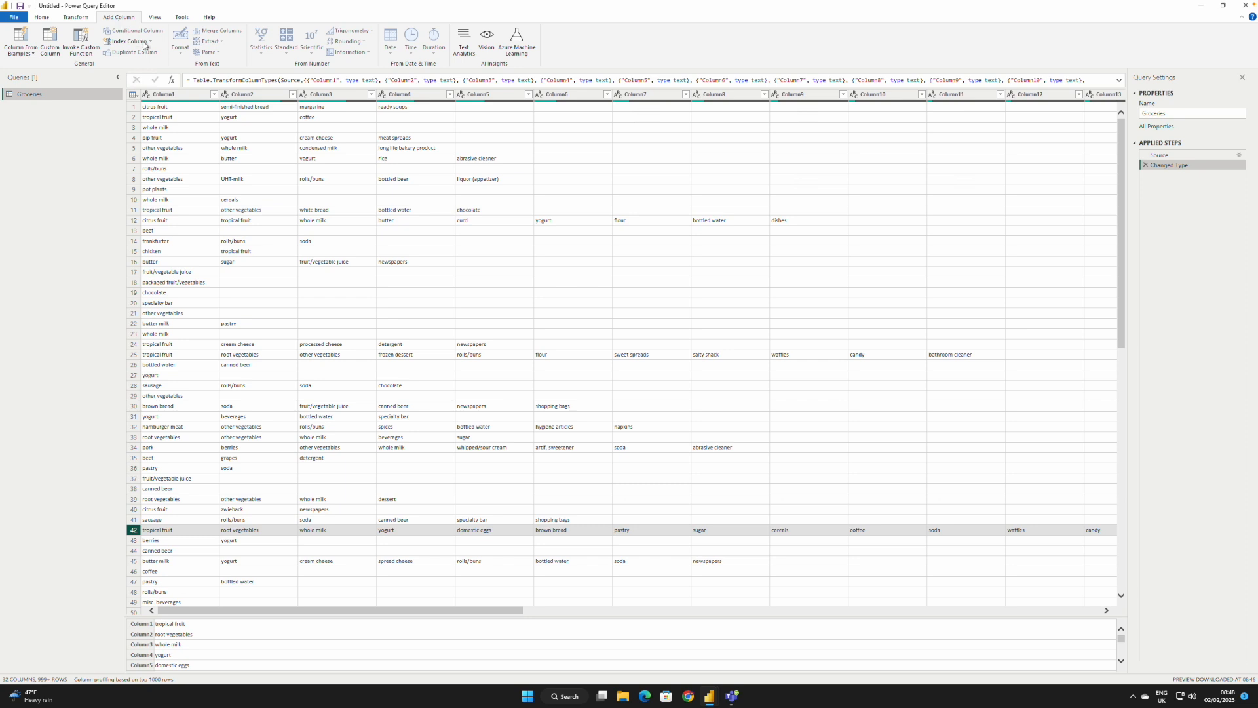
{"action": "left_click", "coordinate": [132, 44]}
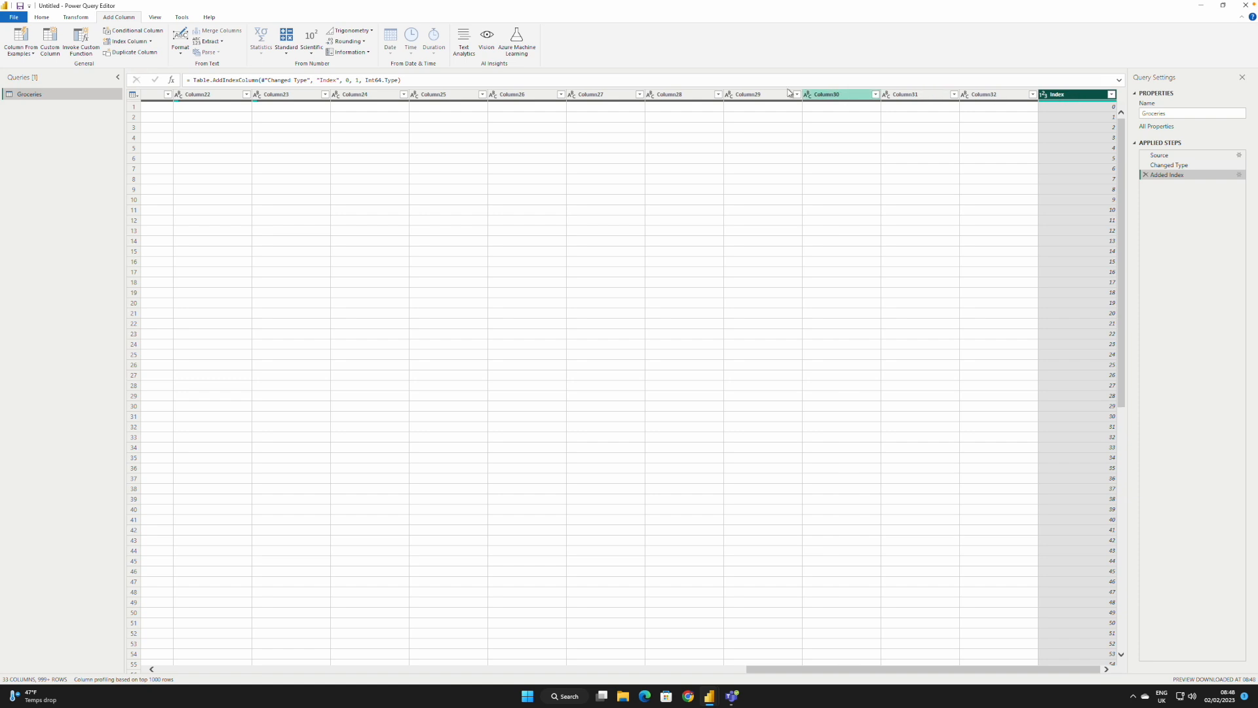
{"action": "left_click", "coordinate": [76, 17]}
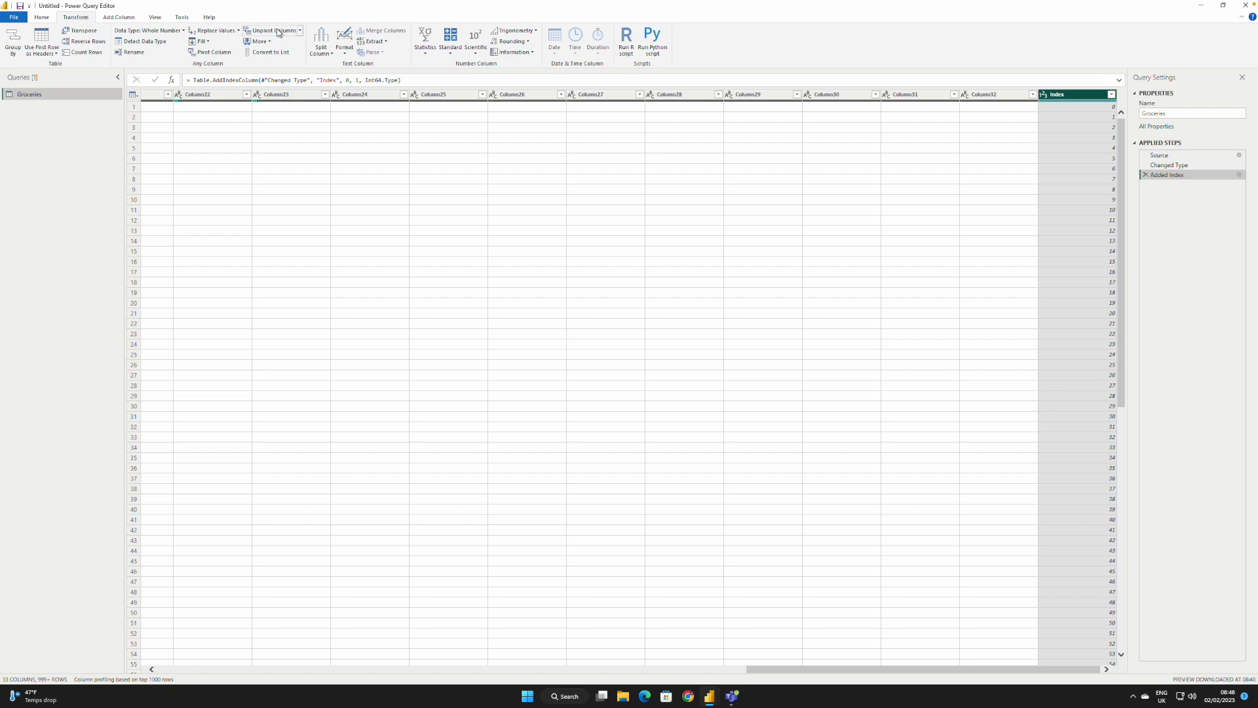
{"action": "left_click", "coordinate": [299, 31]}
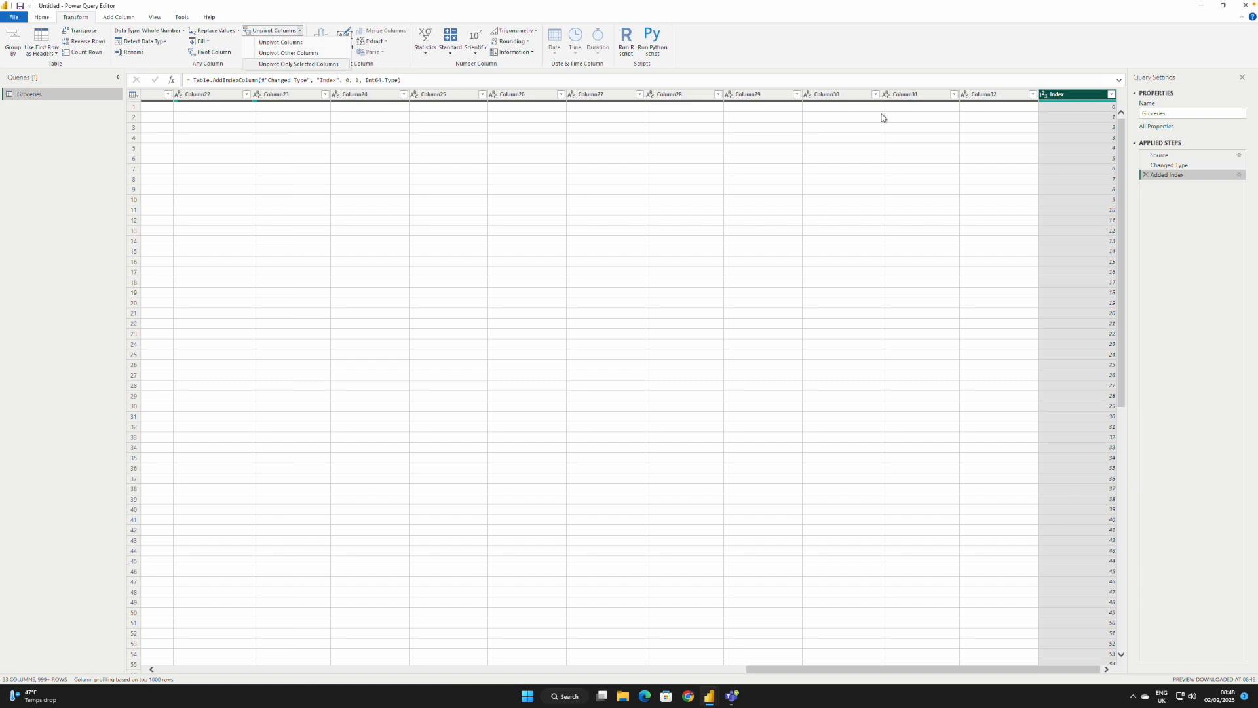
{"action": "right_click", "coordinate": [1056, 98]}
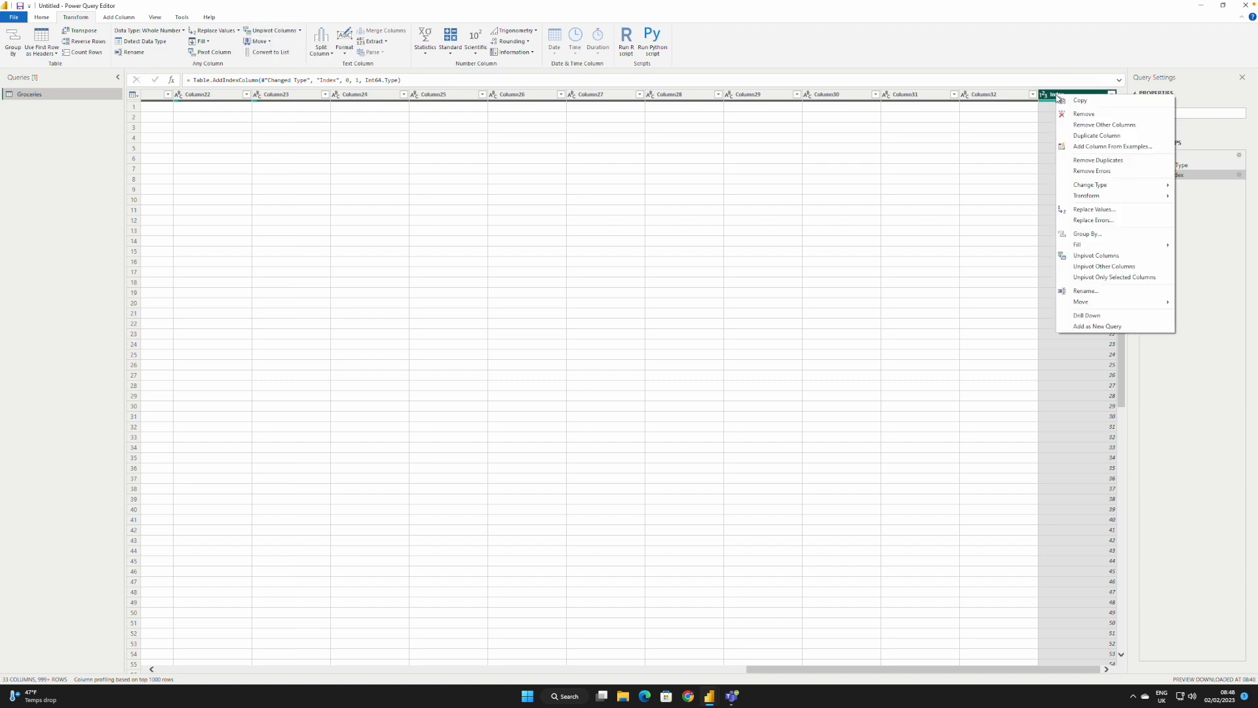
{"action": "left_click", "coordinate": [1110, 266]}
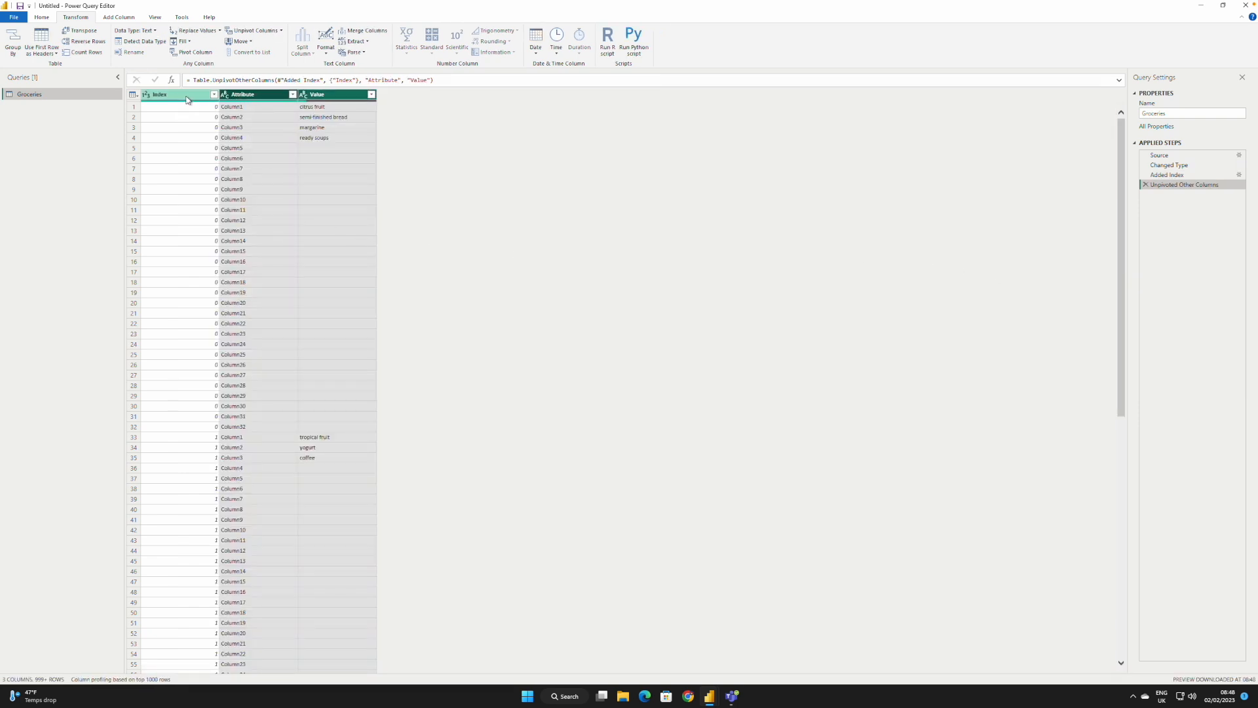
Step: Remove the Attribute column and filter the blank entries out of the Value column
{"action": "left_click", "coordinate": [259, 97]}
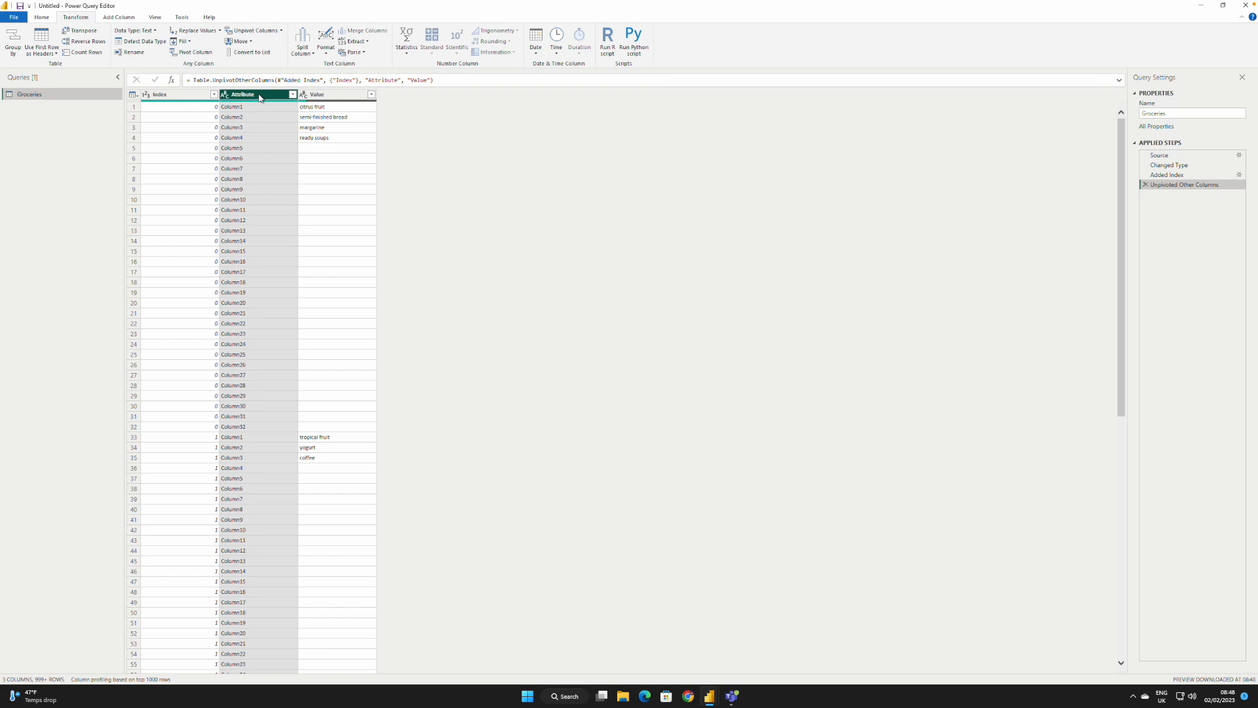
{"action": "right_click", "coordinate": [260, 97]}
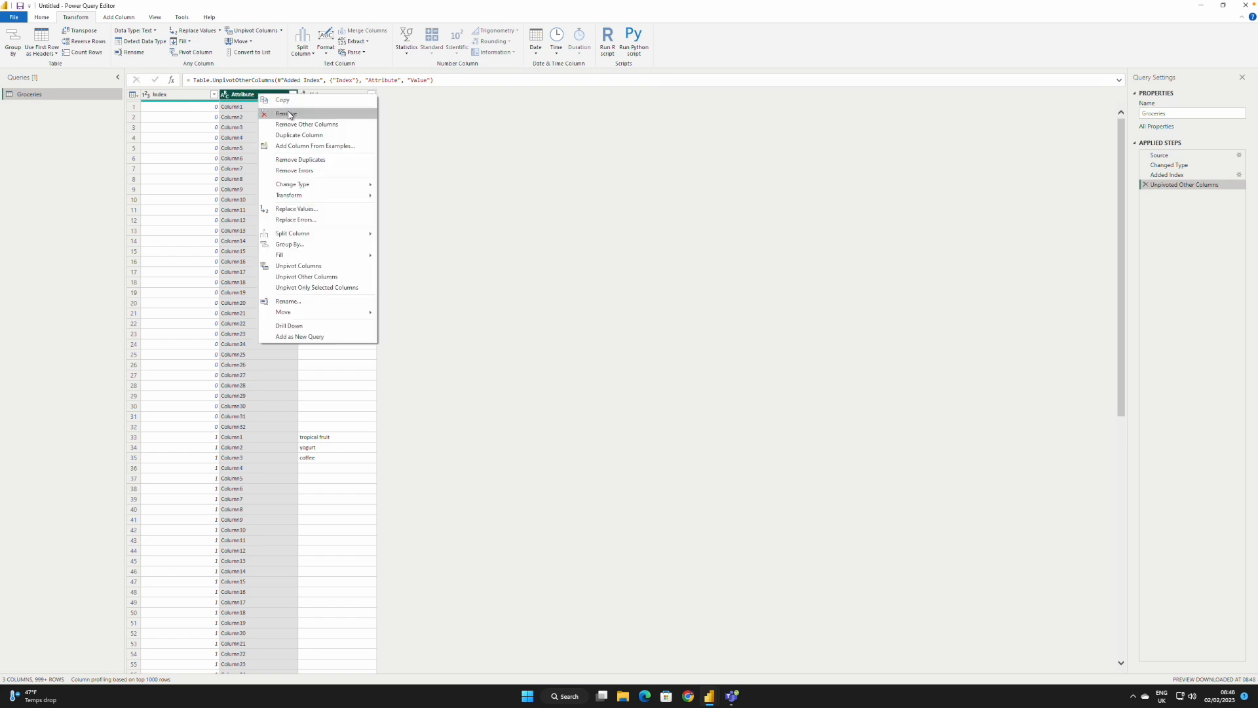
{"action": "left_click", "coordinate": [289, 115]}
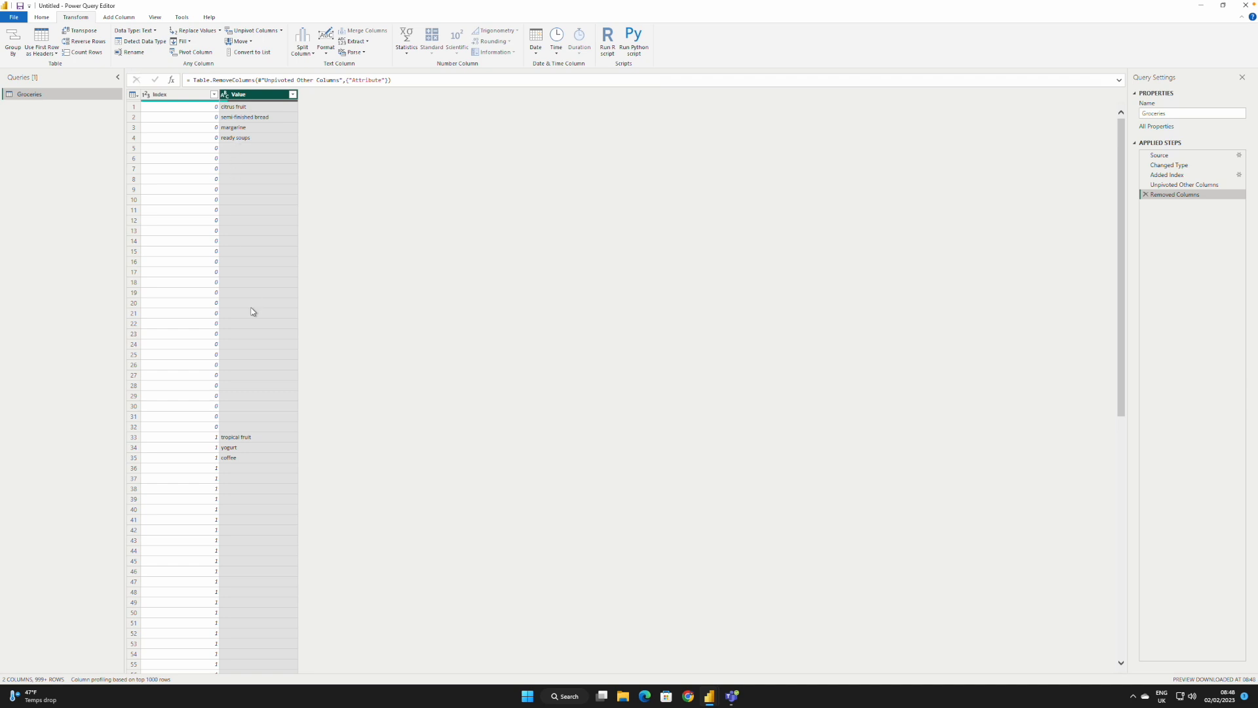
{"action": "left_click", "coordinate": [293, 96]}
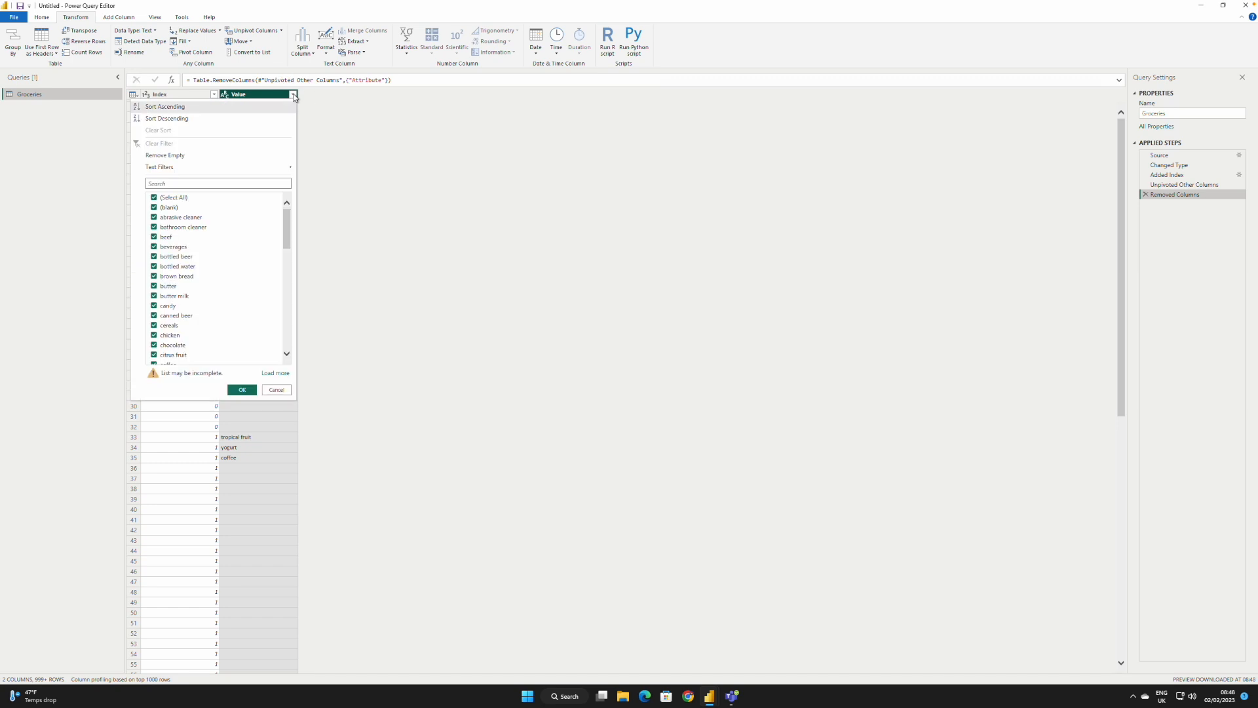
{"action": "left_click", "coordinate": [154, 208]}
{"action": "left_click", "coordinate": [242, 390]}
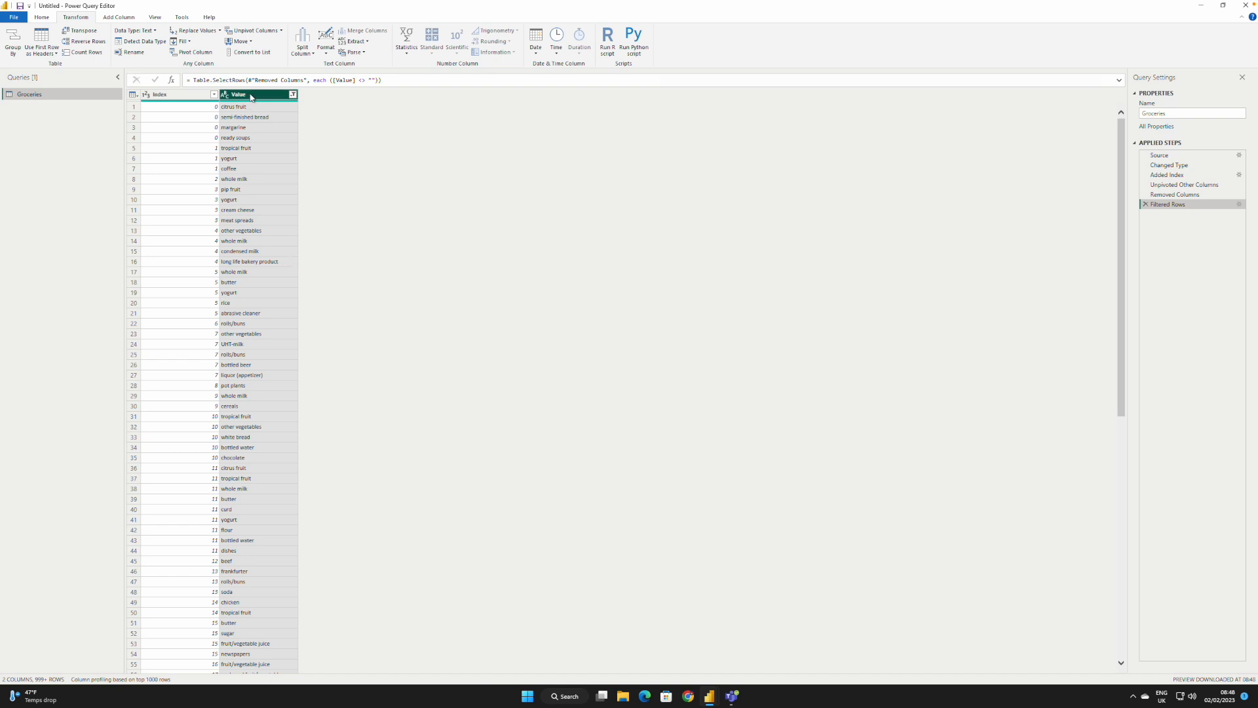
Step: Transform the text in the Value column to capitalize each word
{"action": "right_click", "coordinate": [250, 97]}
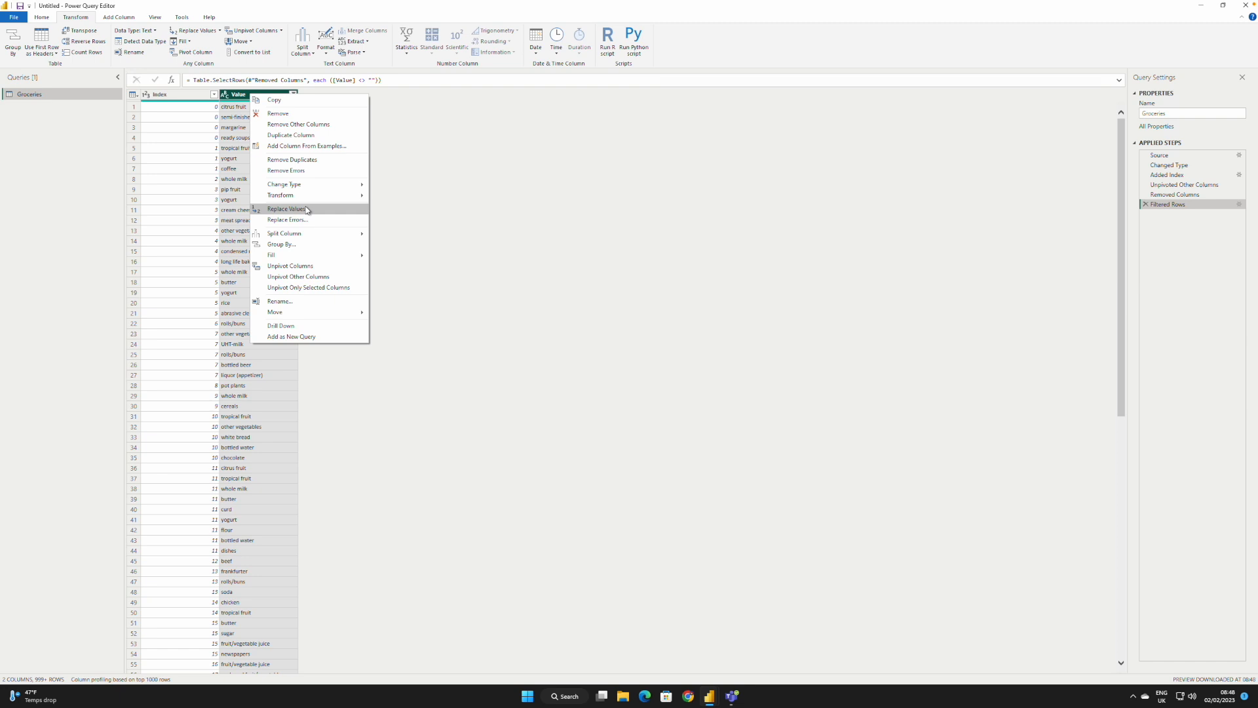
{"action": "mouse_move", "coordinate": [319, 197]}
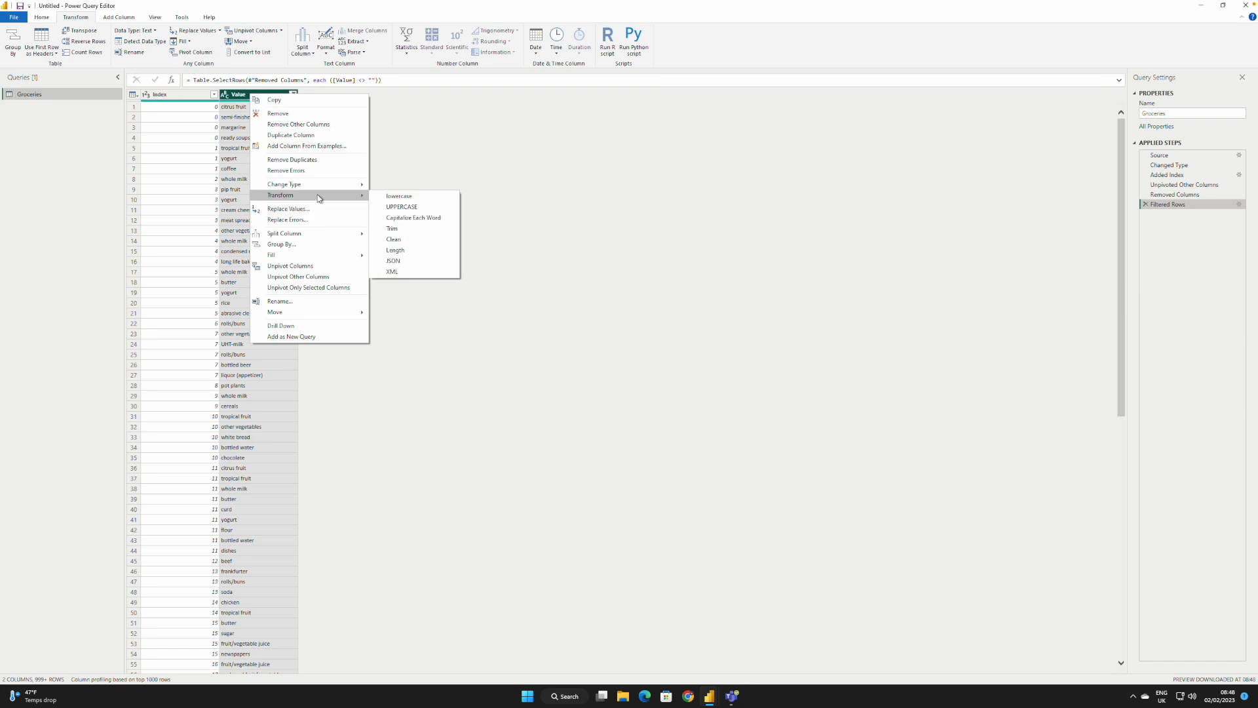
{"action": "left_click", "coordinate": [404, 219]}
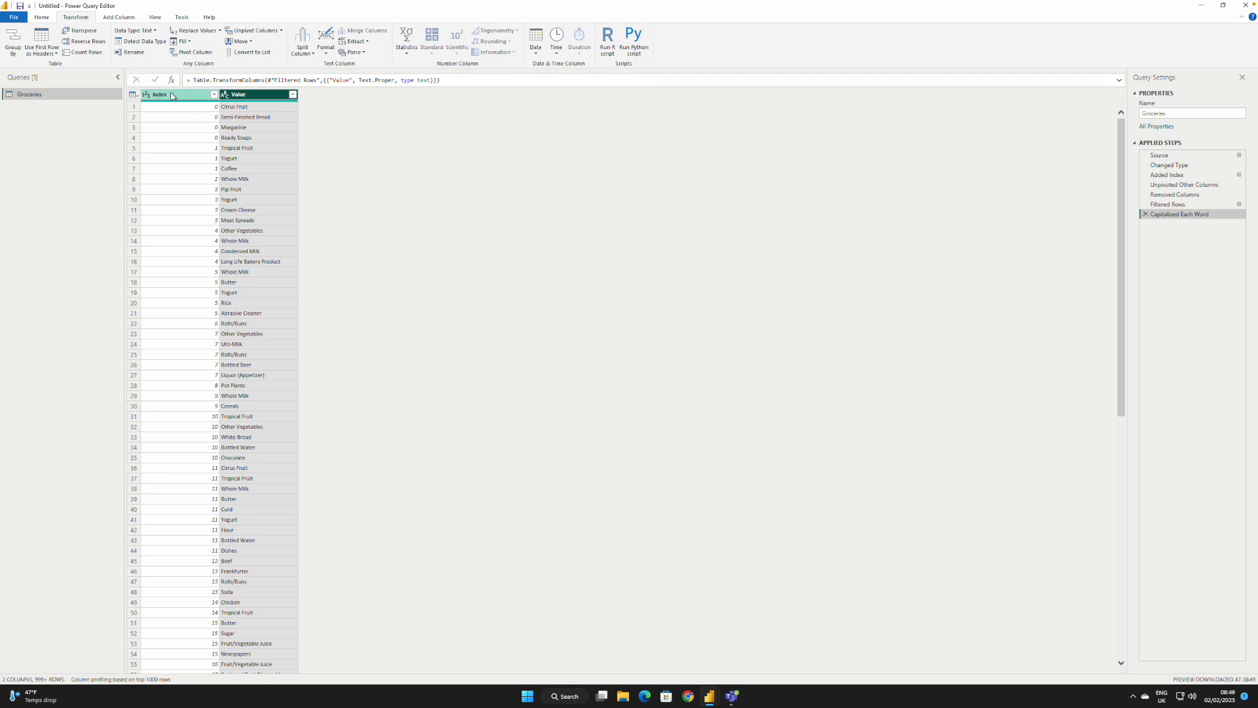
Step: Rename the Index column as TransactionID and the Value column as Products
{"action": "left_click", "coordinate": [169, 95]}
{"action": "double_click", "coordinate": [170, 95]}
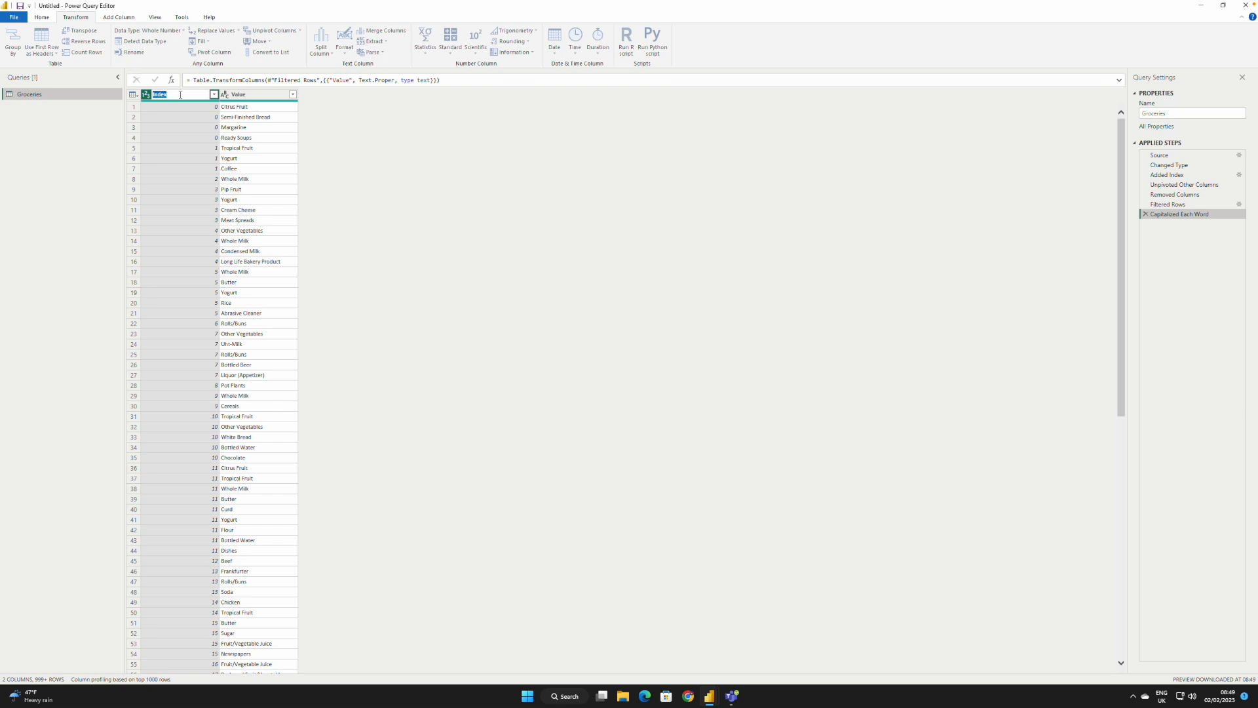
{"action": "type", "text": "Transactio"}
{"action": "left_click", "coordinate": [250, 97]}
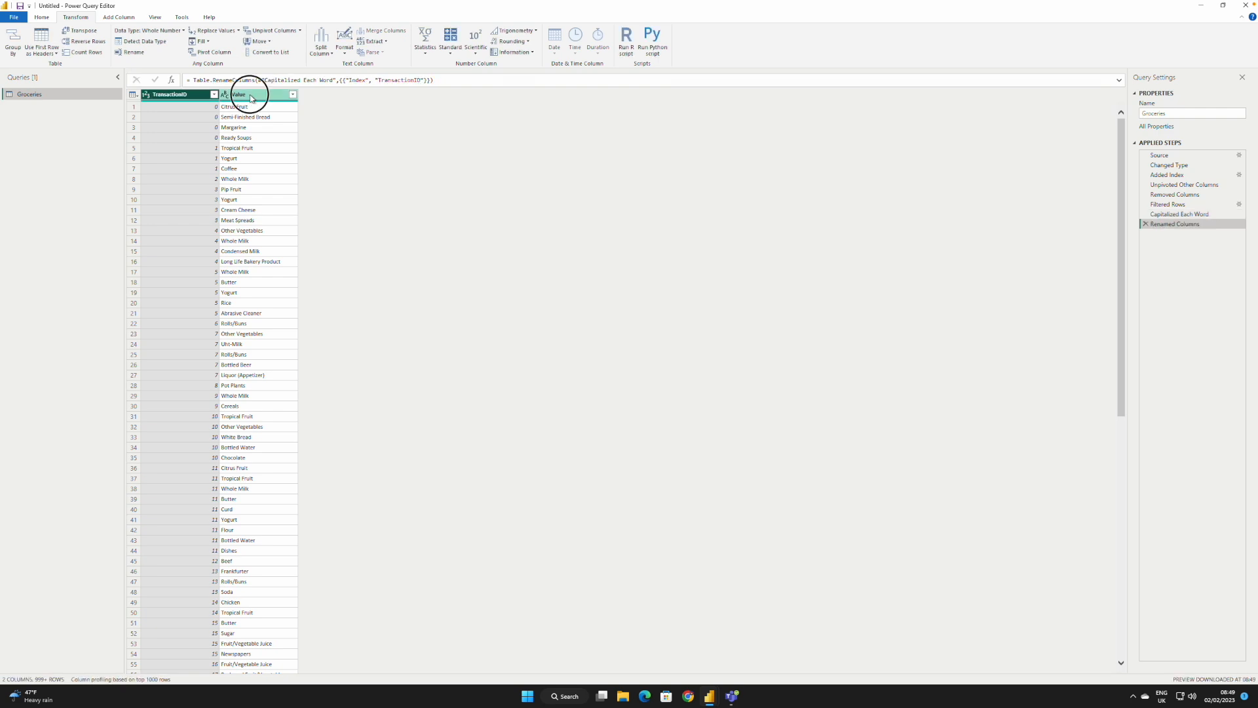
{"action": "double_click", "coordinate": [249, 96]}
{"action": "type", "text": "Products"}
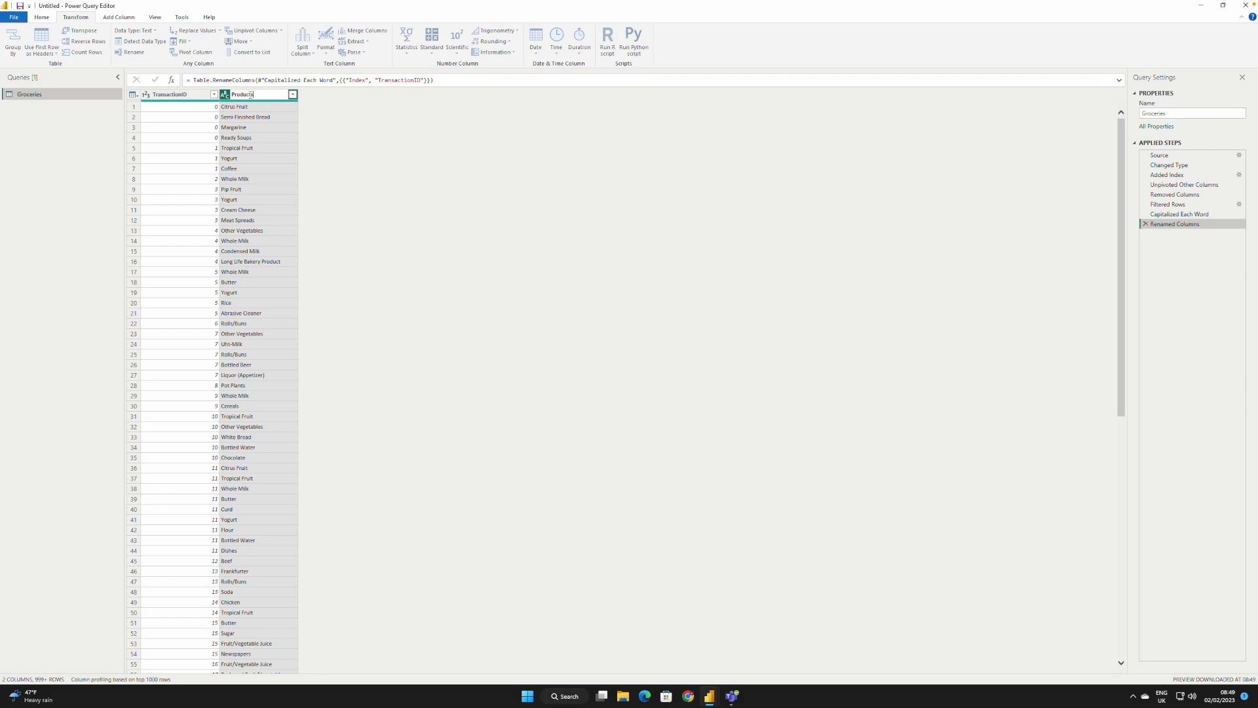
{"action": "key", "text": "Return"}
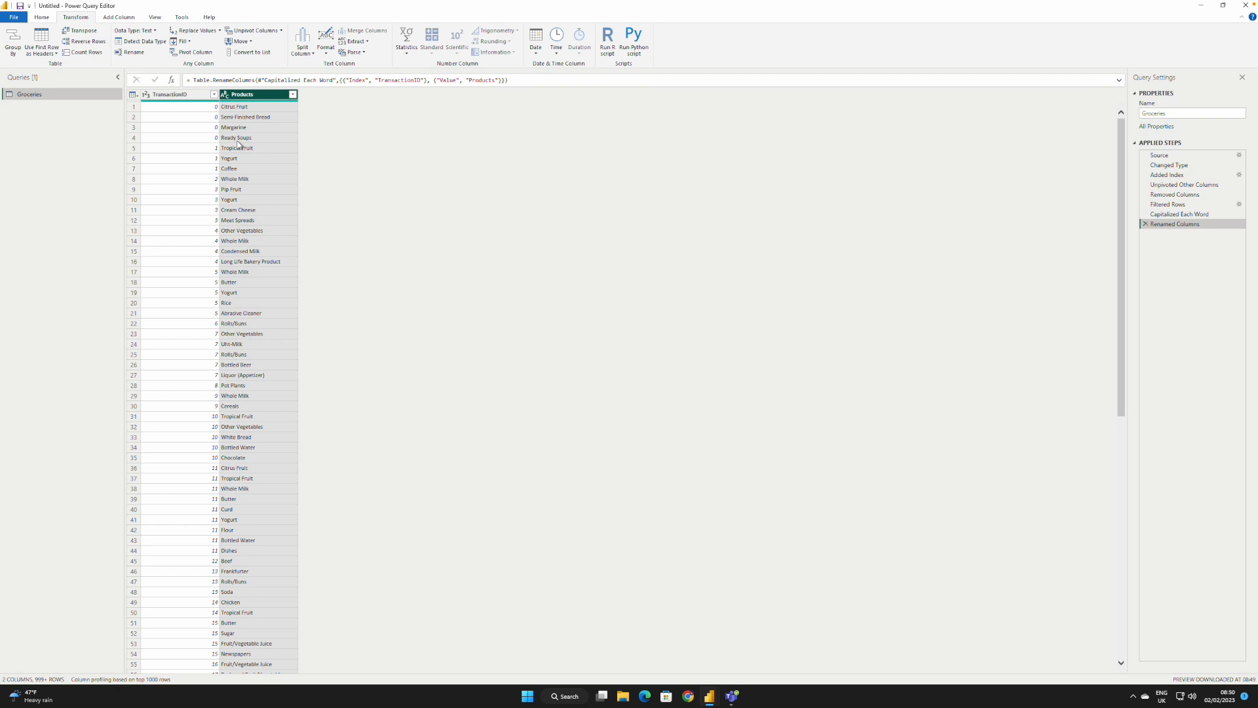
Step: Close and apply the query changes to load the Groceries table, and switch to the report view
{"action": "left_click", "coordinate": [43, 18]}
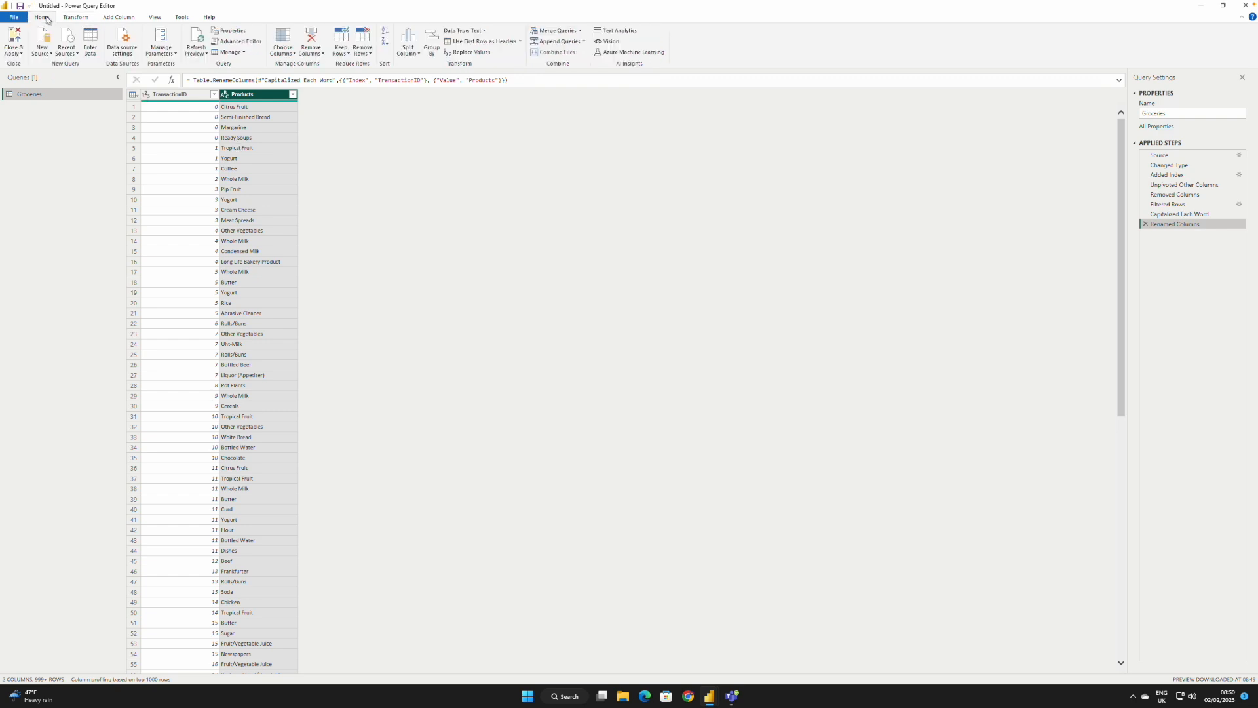
{"action": "left_click", "coordinate": [14, 39]}
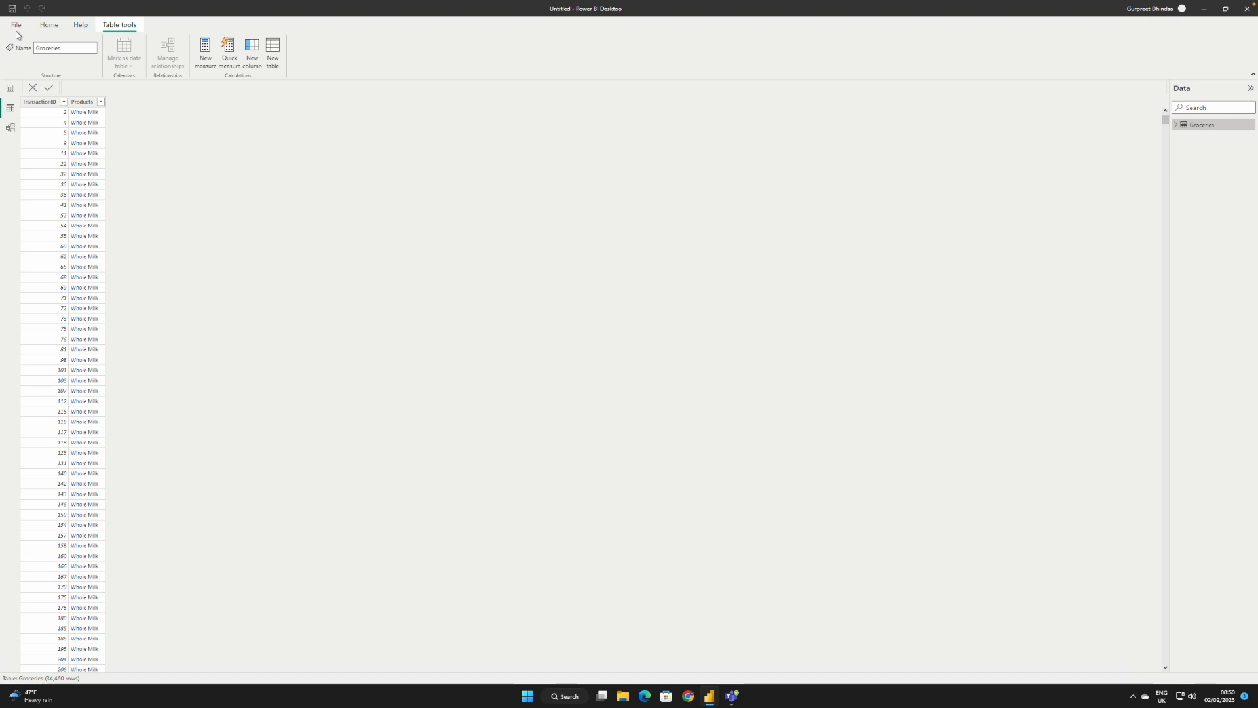
{"action": "left_click", "coordinate": [10, 87]}
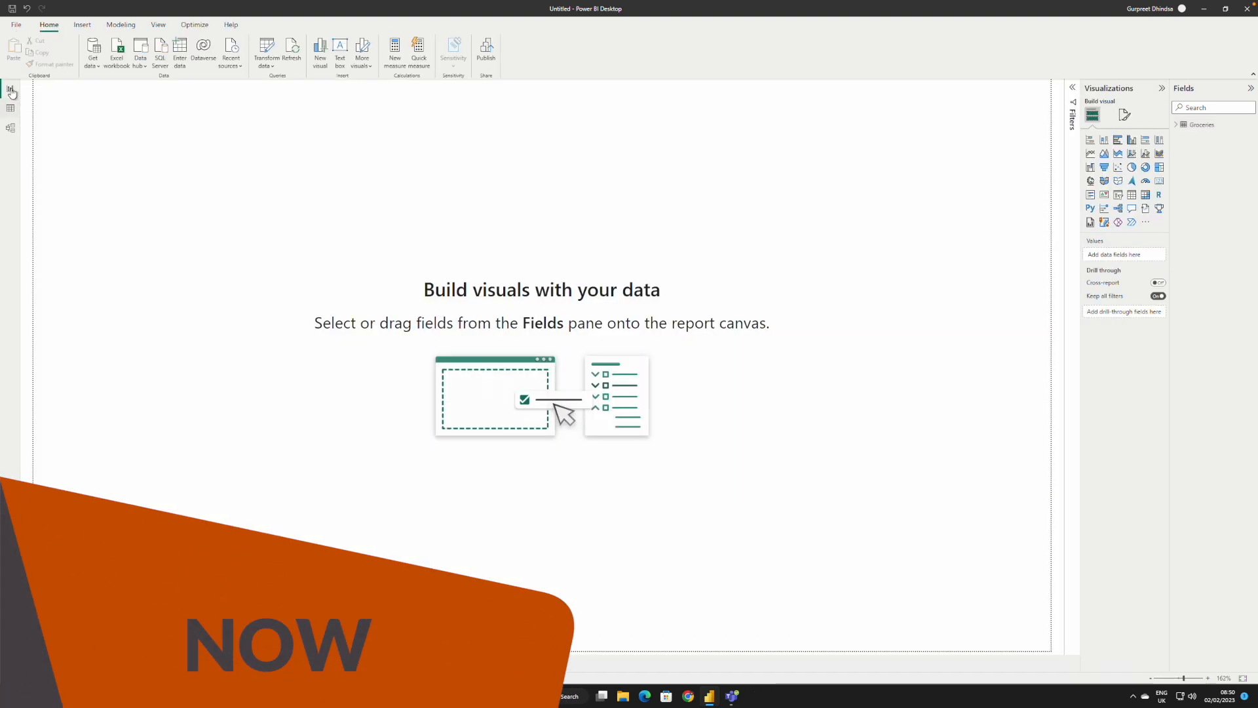
Step: Create a new measure in the Groceries table and name it Total Transactions
{"action": "left_click", "coordinate": [1179, 127]}
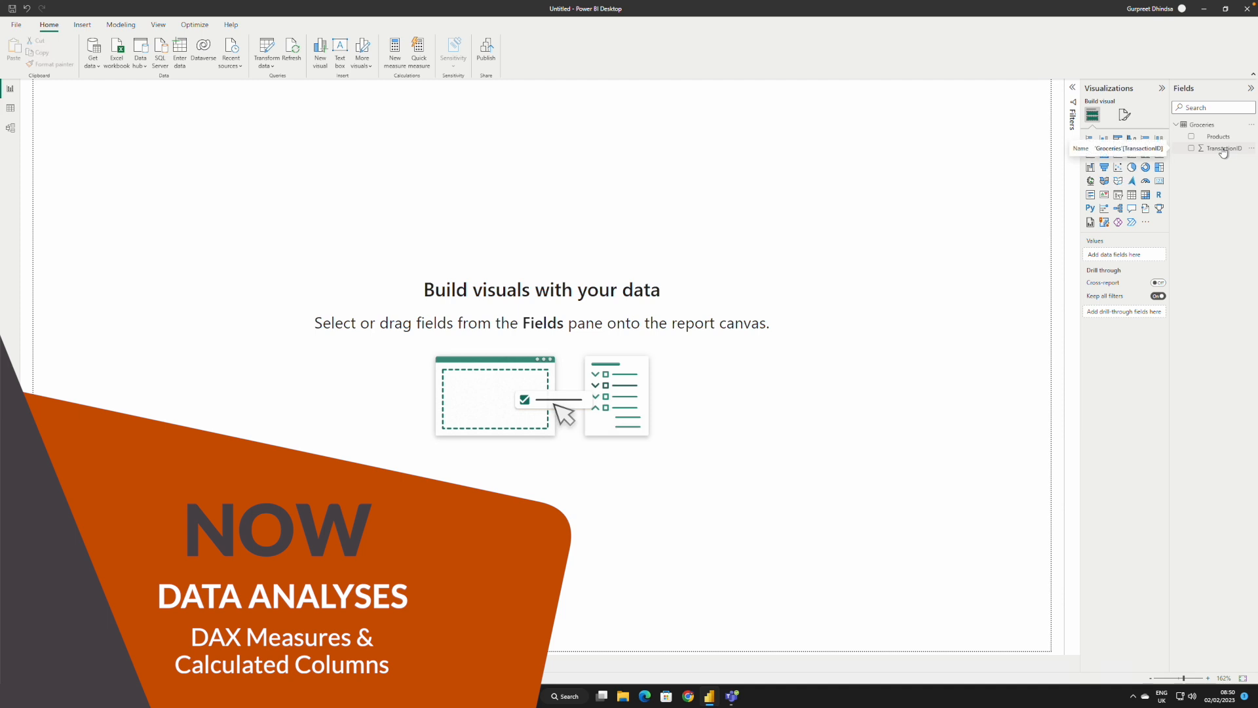
{"action": "left_click", "coordinate": [1206, 126]}
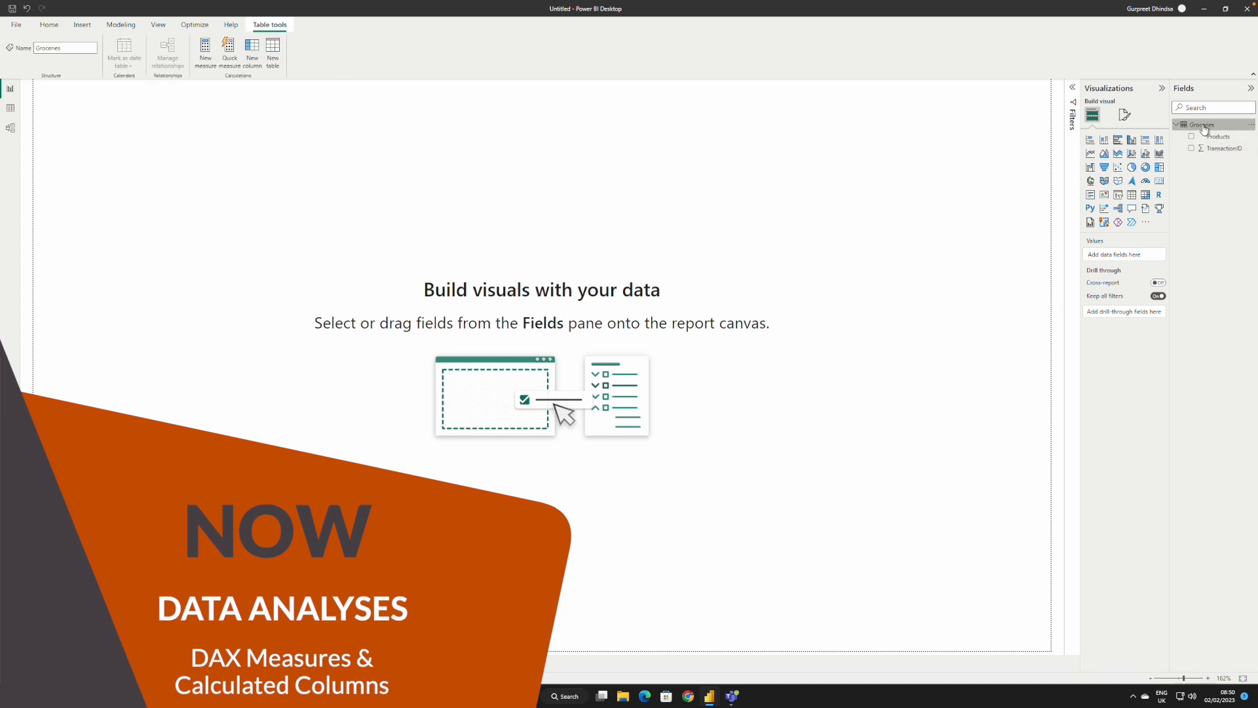
{"action": "right_click", "coordinate": [1206, 129]}
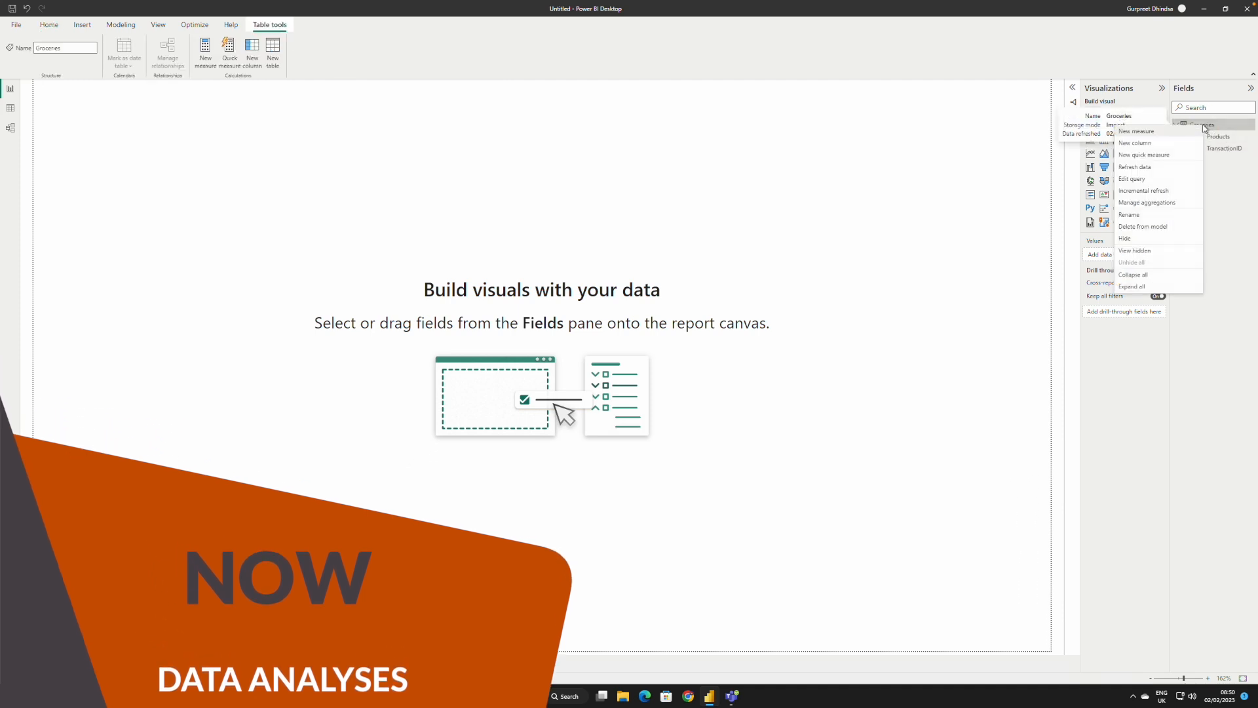
{"action": "left_click", "coordinate": [1158, 133]}
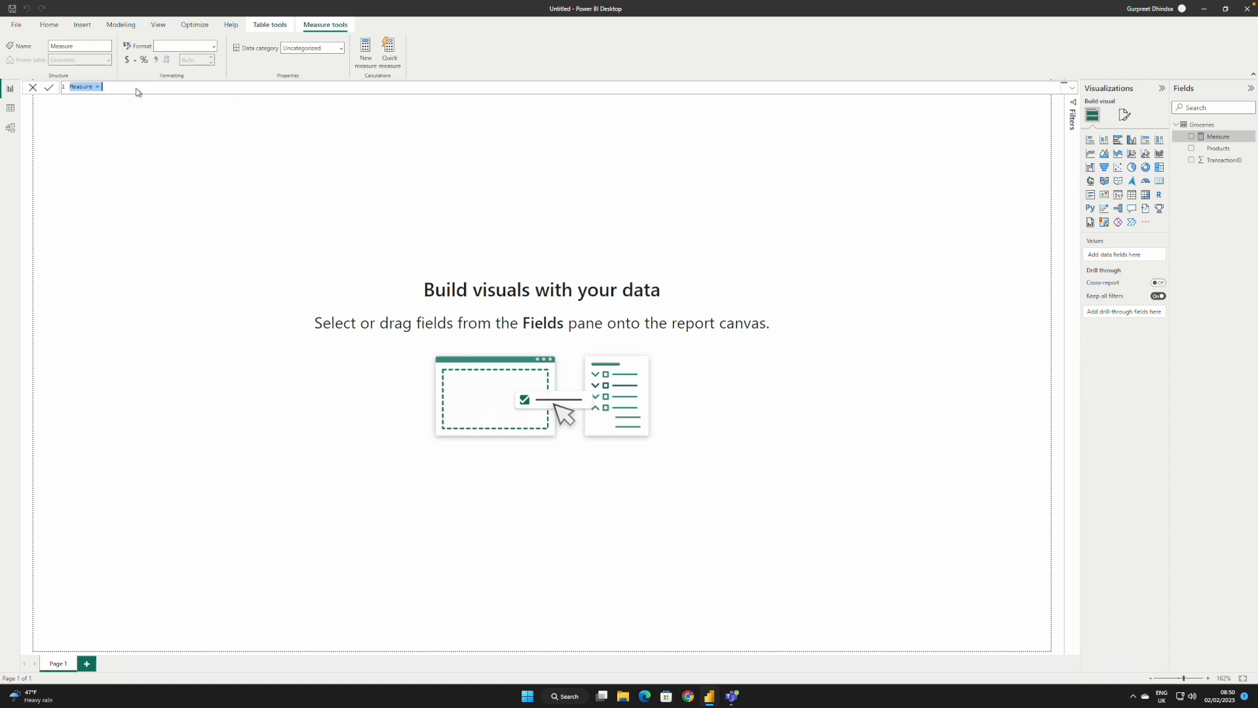
{"action": "left_click", "coordinate": [107, 88]}
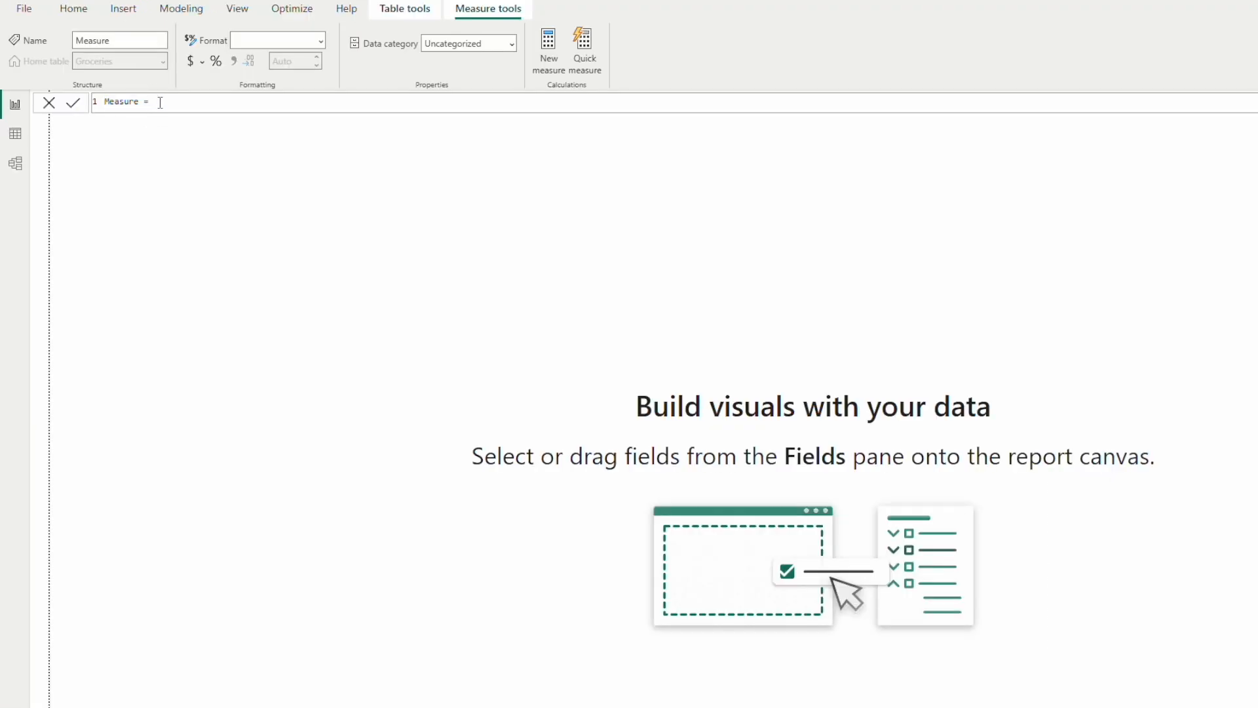
{"action": "left_click_drag", "start_coordinate": [160, 102], "coordinate": [77, 108]}
{"action": "type", "text": "Total Transactioons"}
{"action": "key", "text": "BackSpace"}
{"action": "key", "text": "BackSpace"}
Step: Define the Total Transactions measure as DISTINCTCOUNT(Groceries[TransactionID]) and commit the formula
{"action": "key", "text": "BackSpace"}
{"action": "type", "text": "ns ="}
{"action": "type", "text": "distinc"}
{"action": "key", "text": "BackSpace"}
{"action": "key", "text": "BackSpace"}
{"action": "key", "text": "BackSpace"}
{"action": "key", "text": "BackSpace"}
{"action": "key", "text": "BackSpace"}
{"action": "key", "text": "BackSpace"}
{"action": "key", "text": "BackSpace"}
{"action": "type", "text": "DIS"}
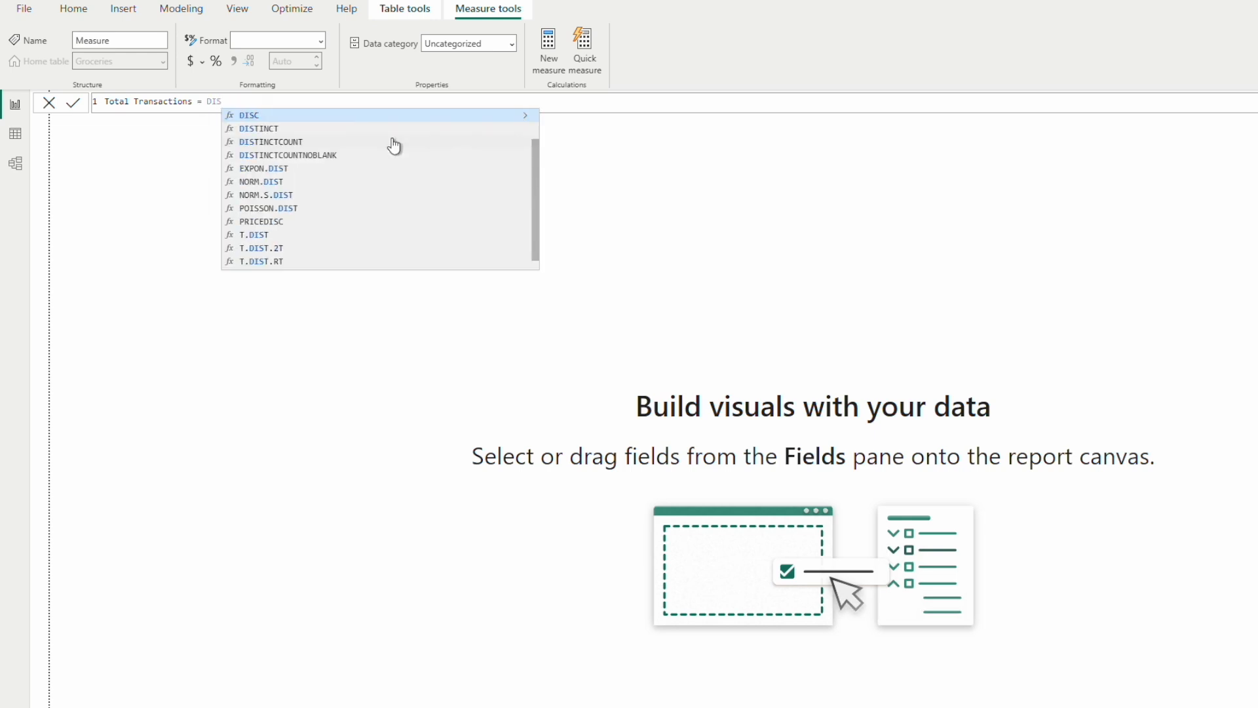
{"action": "key", "text": "Down"}
{"action": "key", "text": "Down"}
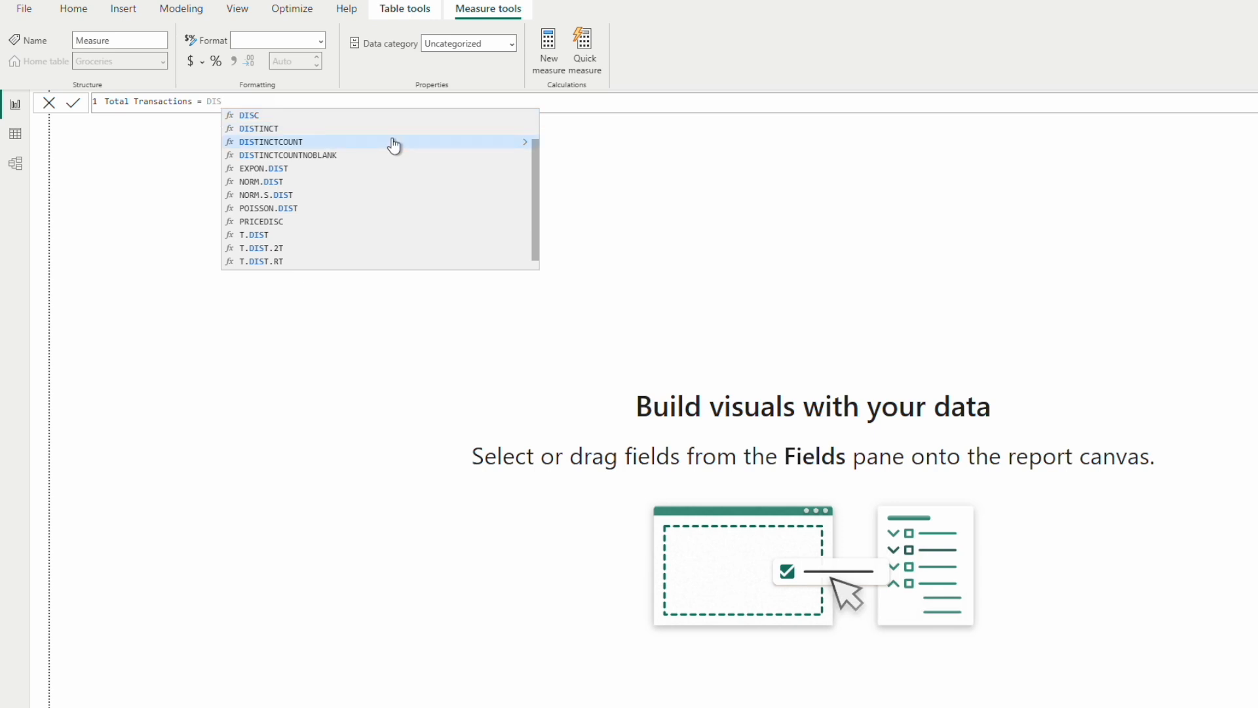
{"action": "key", "text": "Tab"}
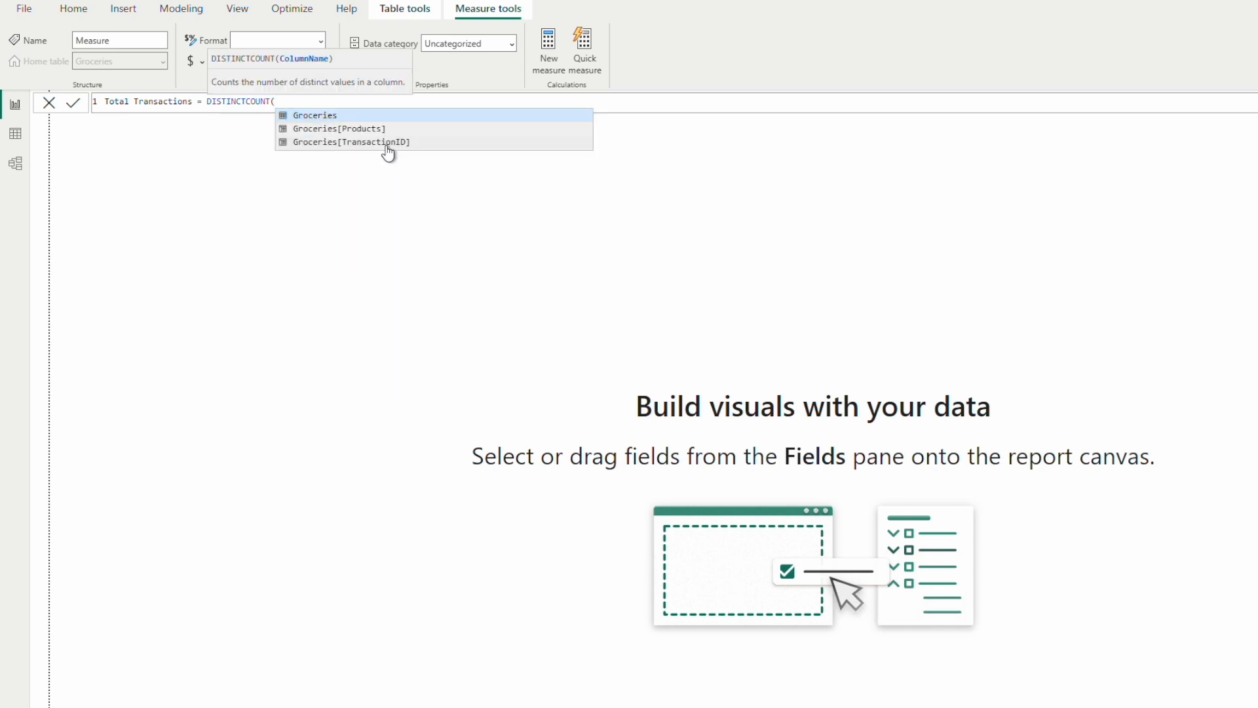
{"action": "left_click", "coordinate": [394, 142]}
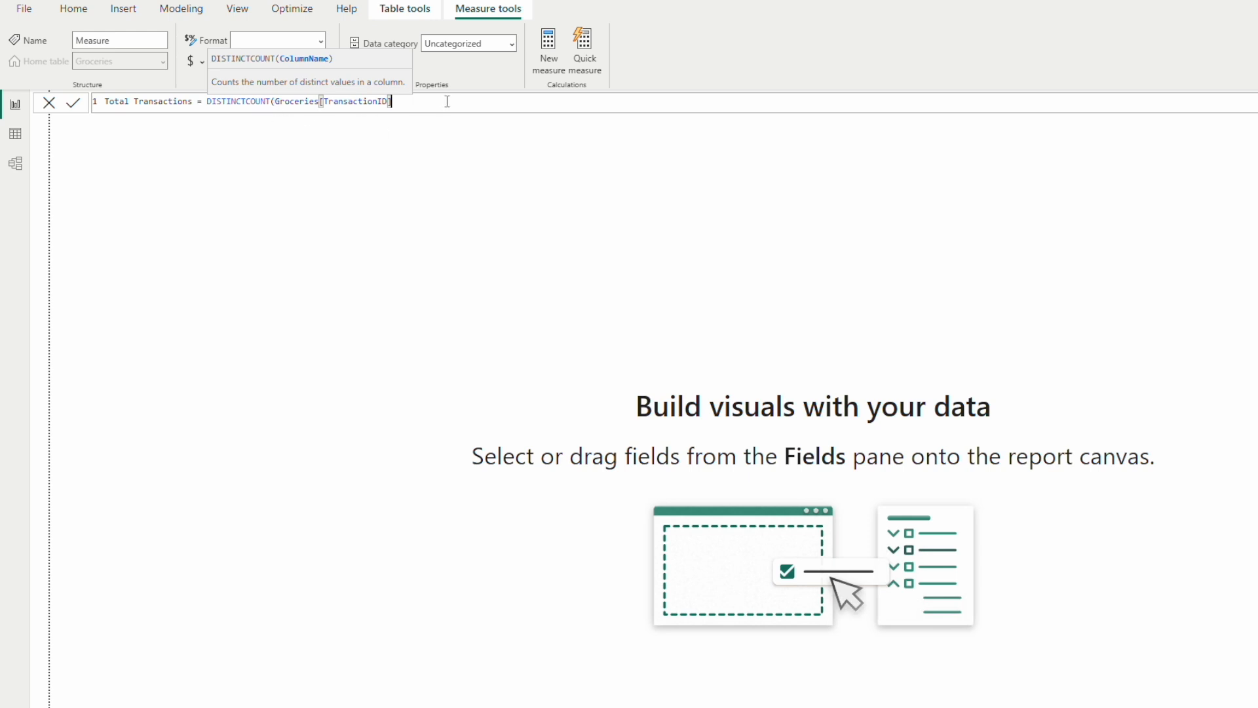
{"action": "type", "text": ")"}
{"action": "key", "text": "Return"}
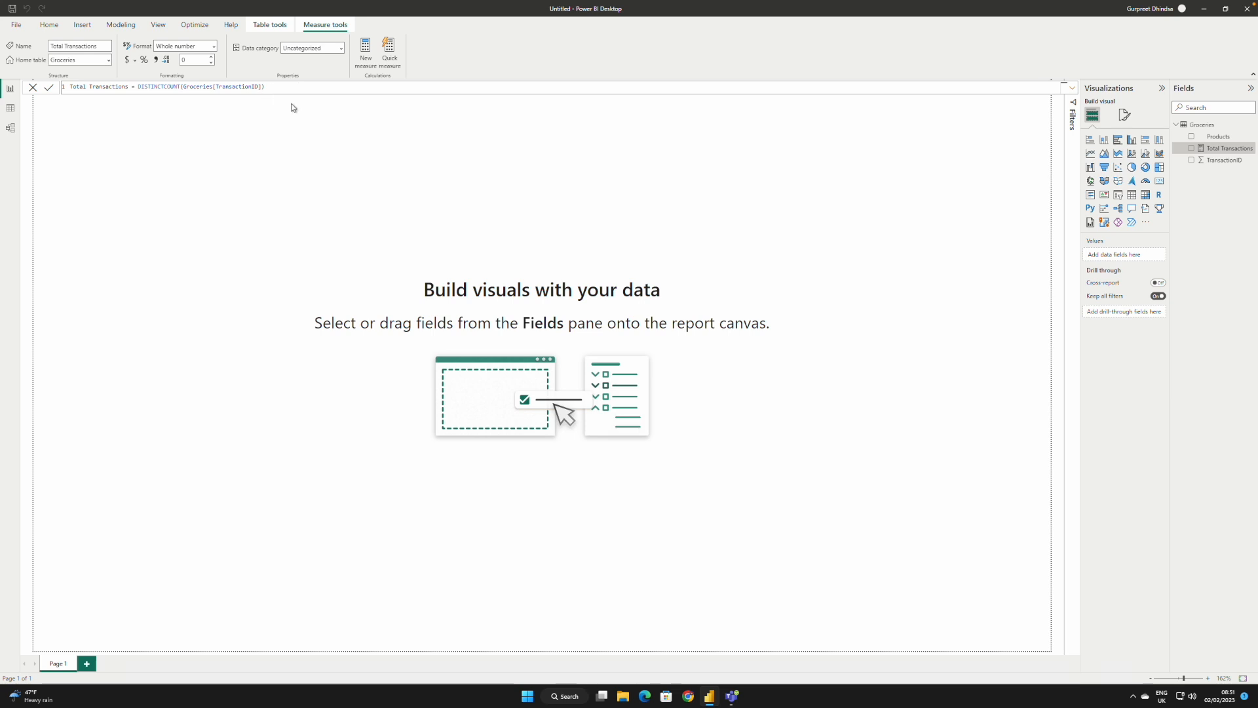
Step: Create another measure in the Groceries table and name it Products Count
{"action": "right_click", "coordinate": [1204, 126]}
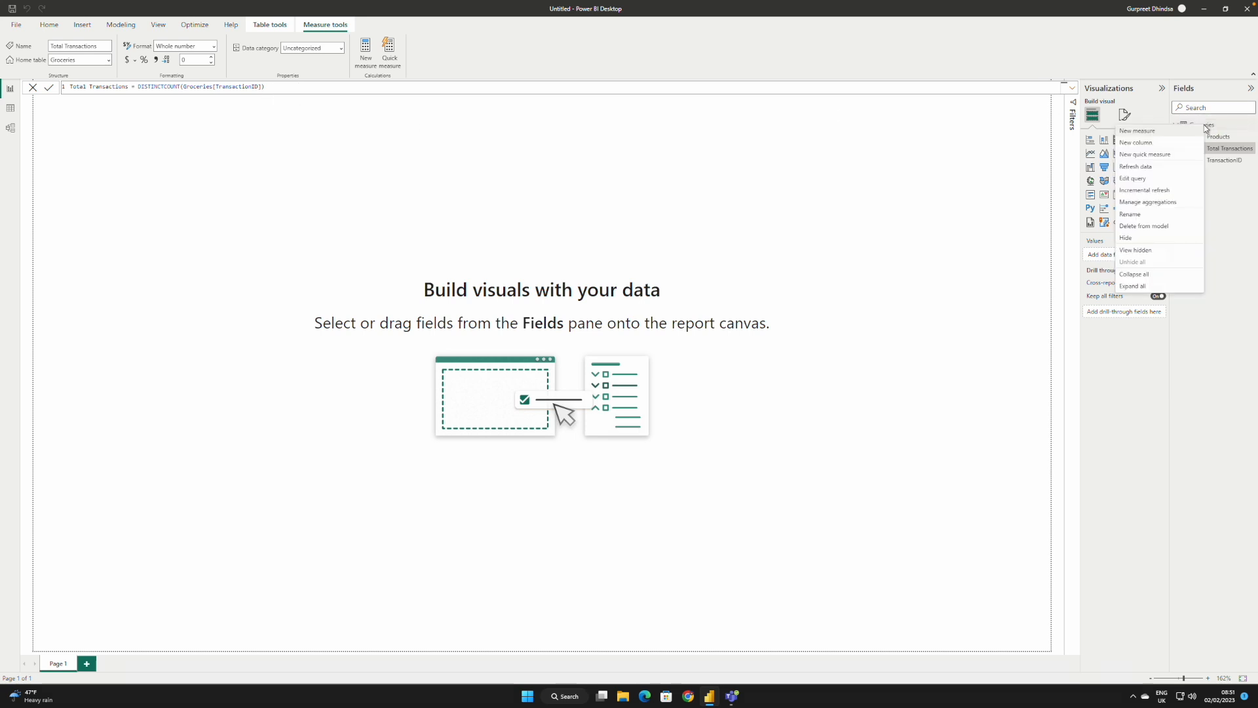
{"action": "left_click", "coordinate": [1146, 134]}
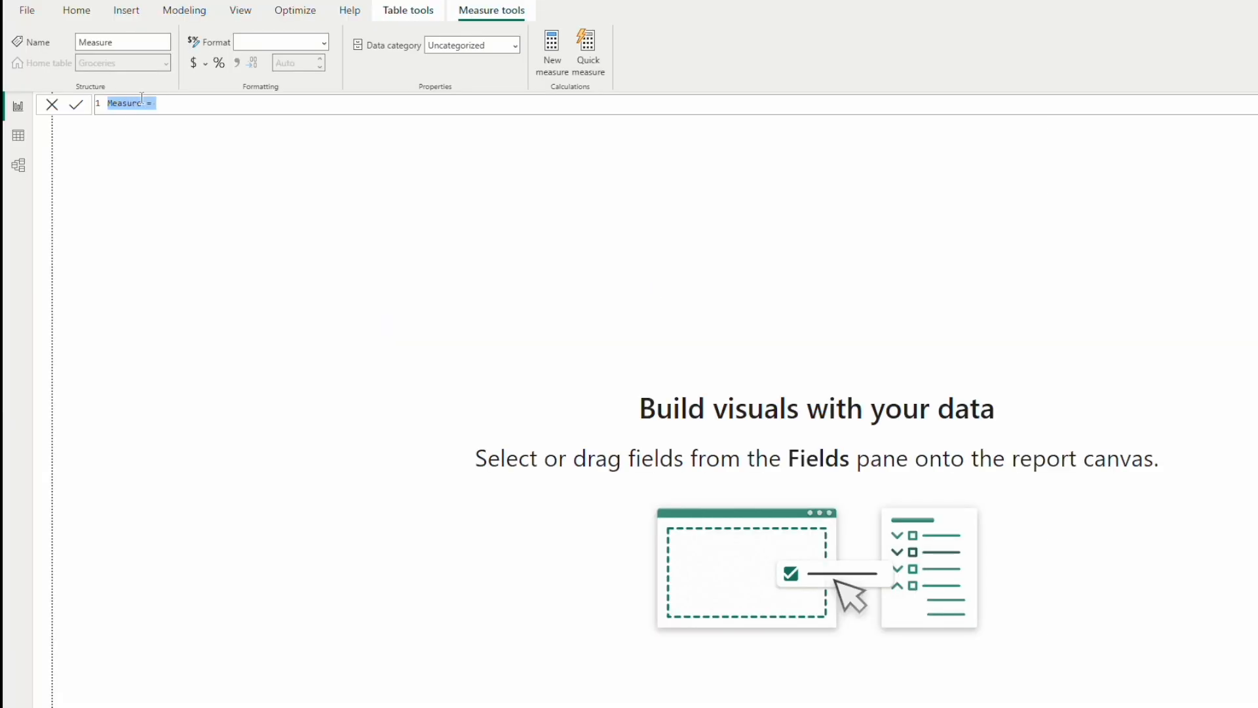
{"action": "left_click", "coordinate": [98, 86]}
{"action": "key", "text": "BackSpace"}
{"action": "key", "text": "BackSpace"}
{"action": "key", "text": "BackSpace"}
{"action": "key", "text": "BackSpace"}
{"action": "key", "text": "BackSpace"}
{"action": "key", "text": "BackSpace"}
{"action": "key", "text": "BackSpace"}
{"action": "key", "text": "BackSpace"}
{"action": "key", "text": "BackSpace"}
{"action": "type", "text": "Total "}
{"action": "type", "text": "Pr"}
{"action": "key", "text": "BackSpace"}
{"action": "key", "text": "BackSpace"}
{"action": "key", "text": "BackSpace"}
{"action": "key", "text": "BackSpace"}
{"action": "key", "text": "BackSpace"}
{"action": "key", "text": "BackSpace"}
{"action": "key", "text": "BackSpace"}
{"action": "key", "text": "BackSpace"}
{"action": "type", "text": "Po"}
{"action": "type", "text": "ducts Lo"}
{"action": "type", "text": "unt"}
{"action": "double_click", "coordinate": [114, 103]}
{"action": "key", "text": "Left"}
{"action": "key", "text": "Right"}
{"action": "type", "text": "r"}
{"action": "type", "text": "DIS"}
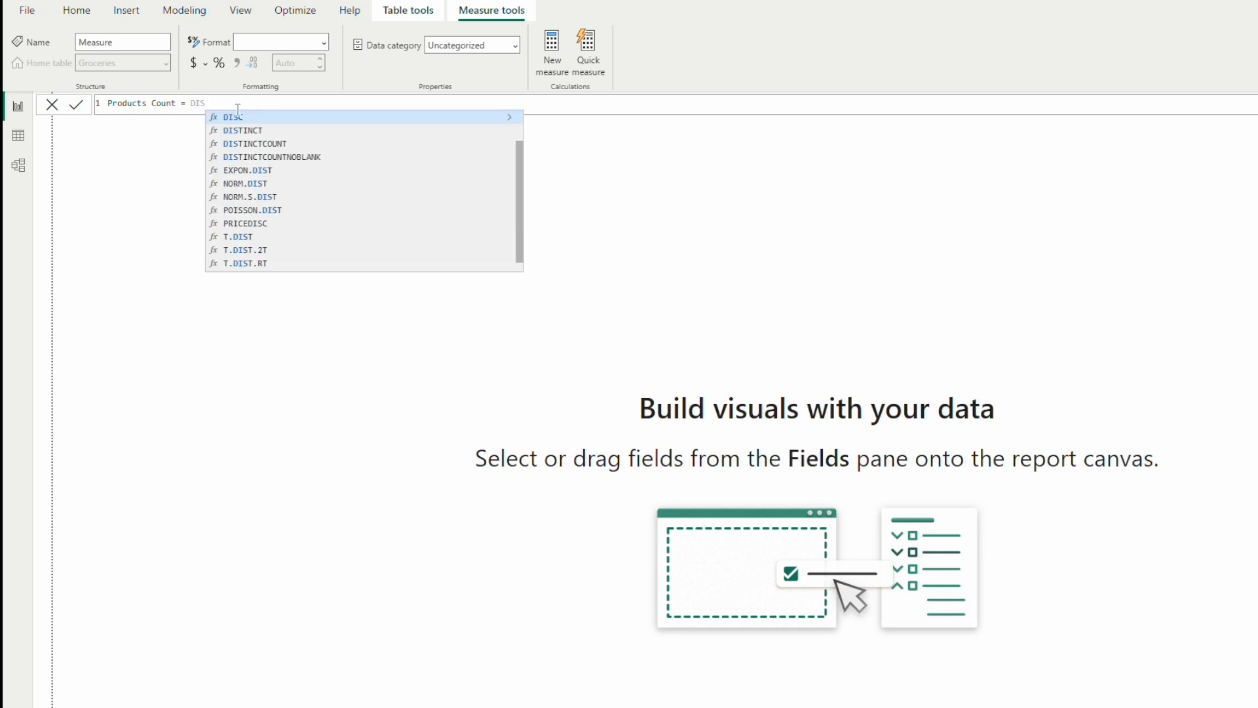
Step: Define the Products Count measure as DISTINCTCOUNT(Groceries[Products]) and commit the formula
{"action": "key", "text": "Down"}
{"action": "key", "text": "Down"}
{"action": "key", "text": "Tab"}
{"action": "type", "text": "Groceries"}
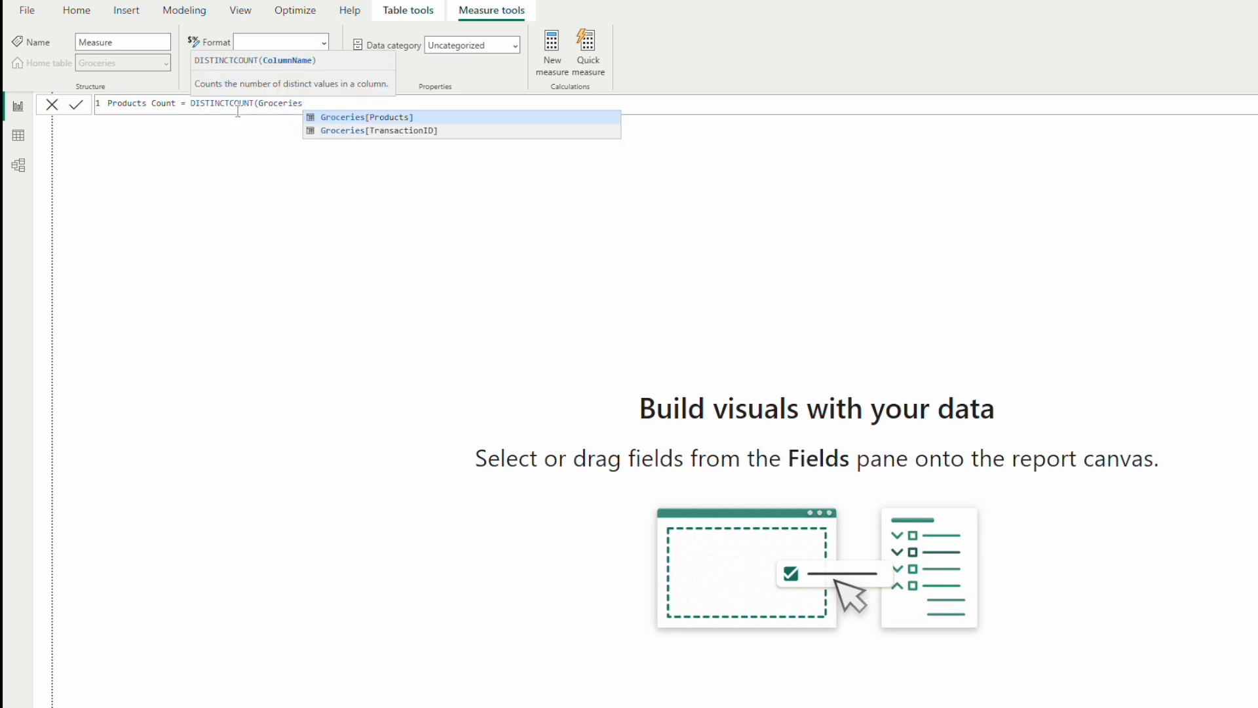
{"action": "left_click", "coordinate": [370, 117]}
{"action": "type", "text": ")"}
{"action": "key", "text": "Return"}
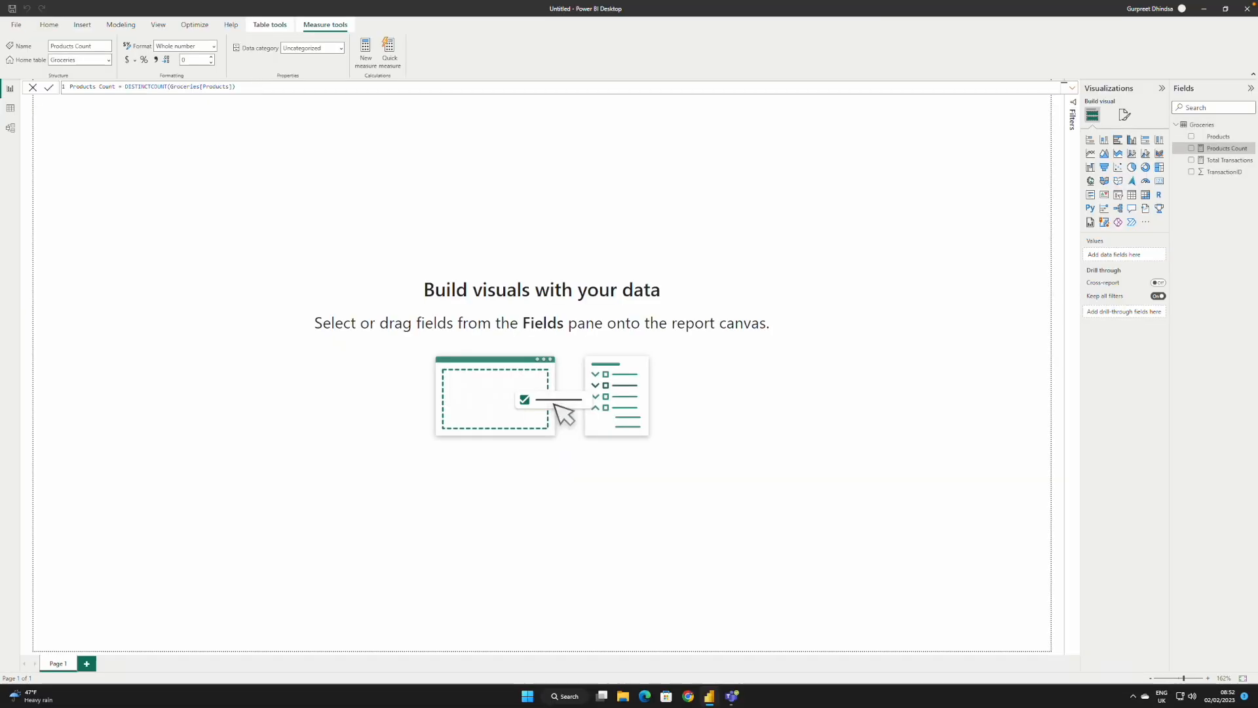
Step: Create a new calculated table in the data view and name it Basket Analysis
{"action": "left_click", "coordinate": [11, 109]}
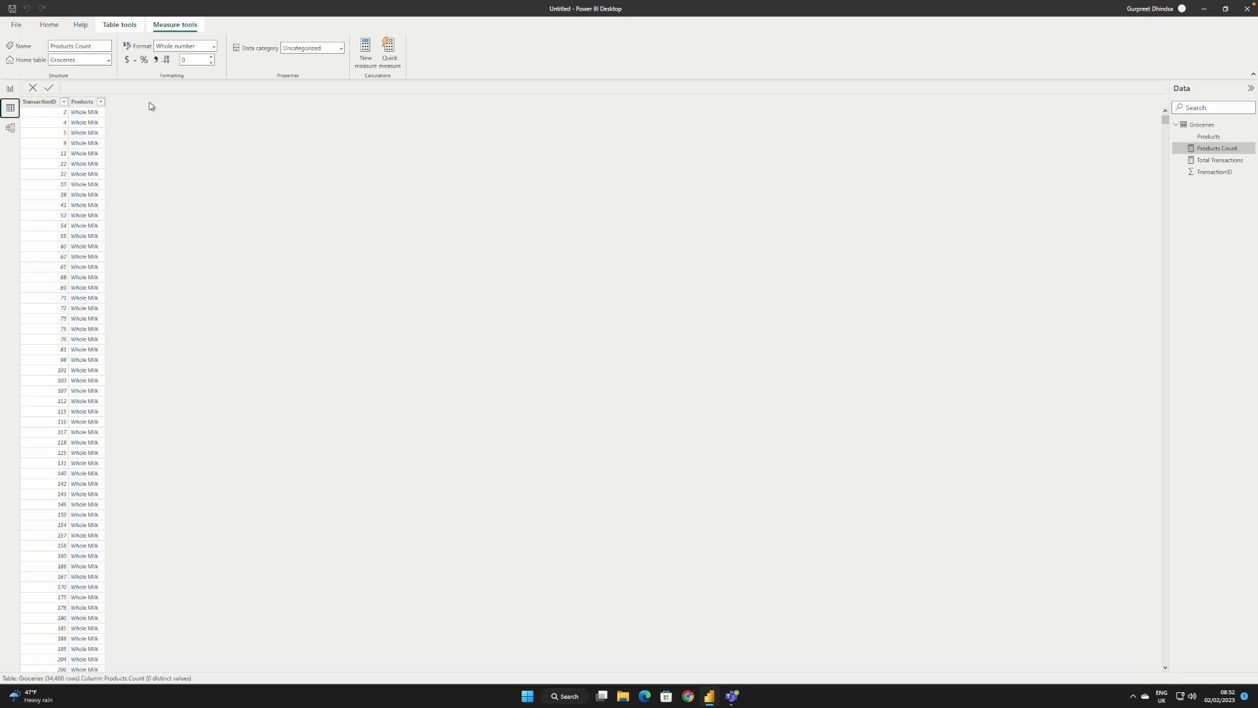
{"action": "left_click", "coordinate": [51, 26]}
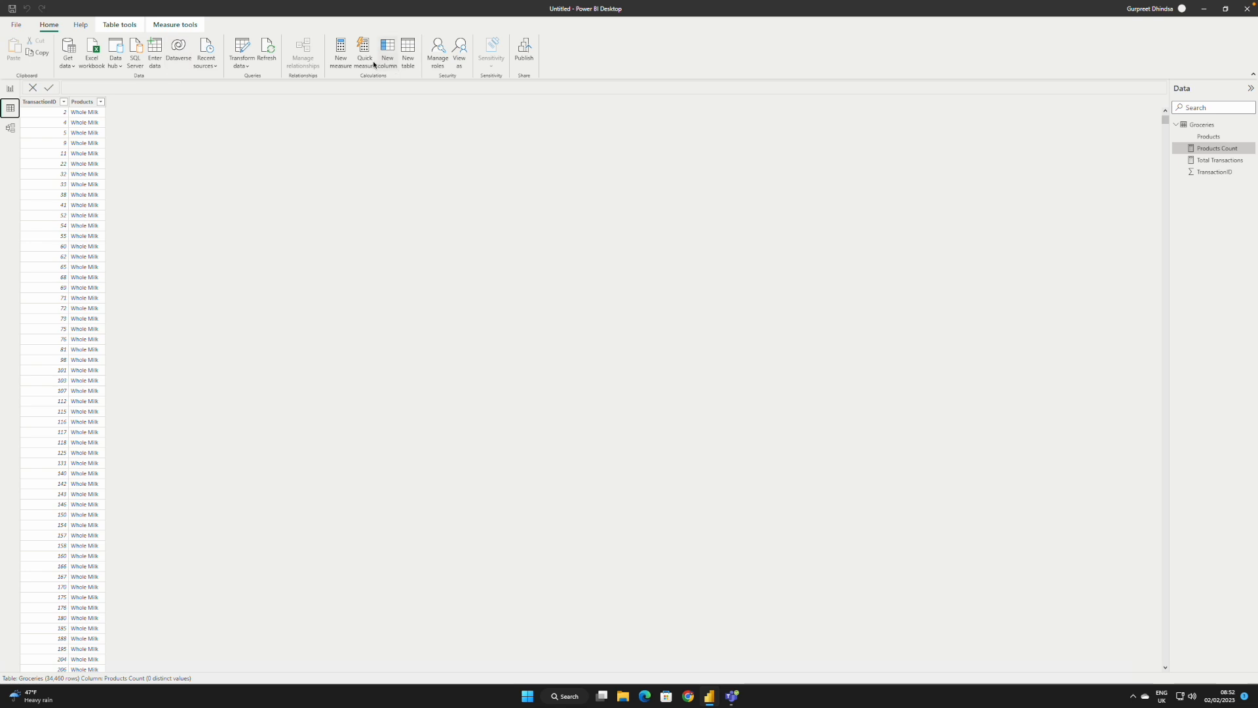
{"action": "left_click", "coordinate": [409, 50]}
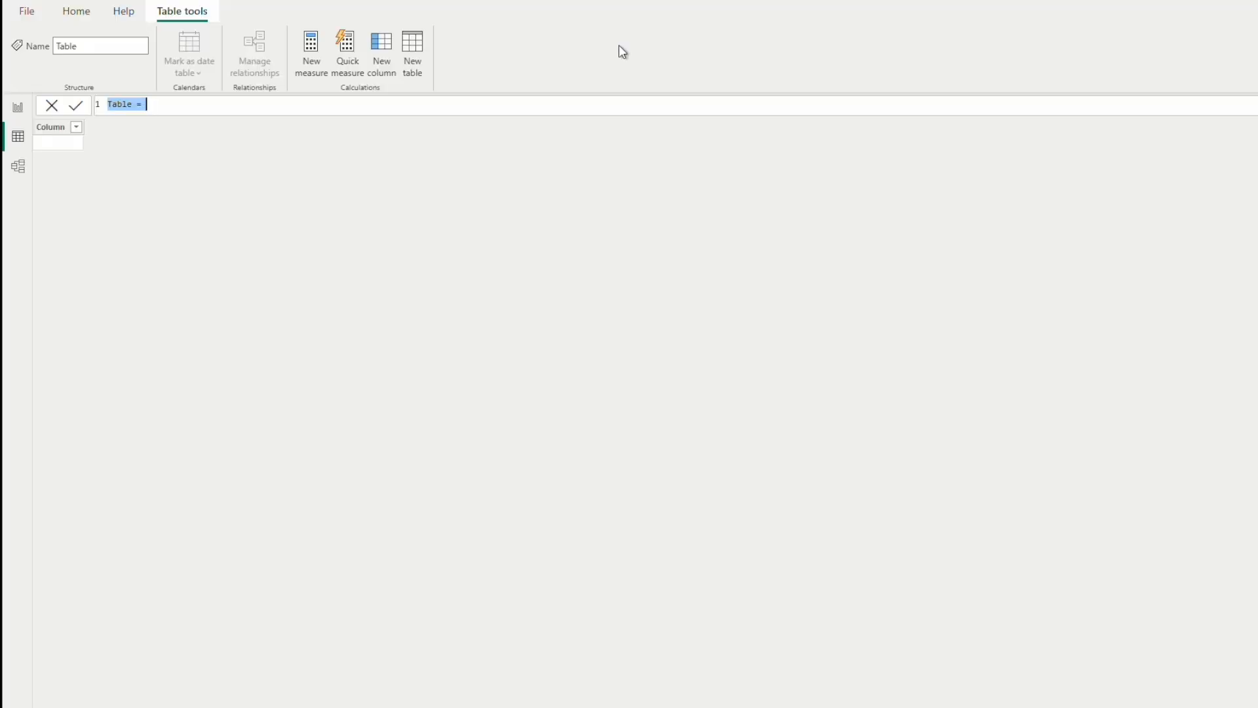
{"action": "key", "text": "BackSpace"}
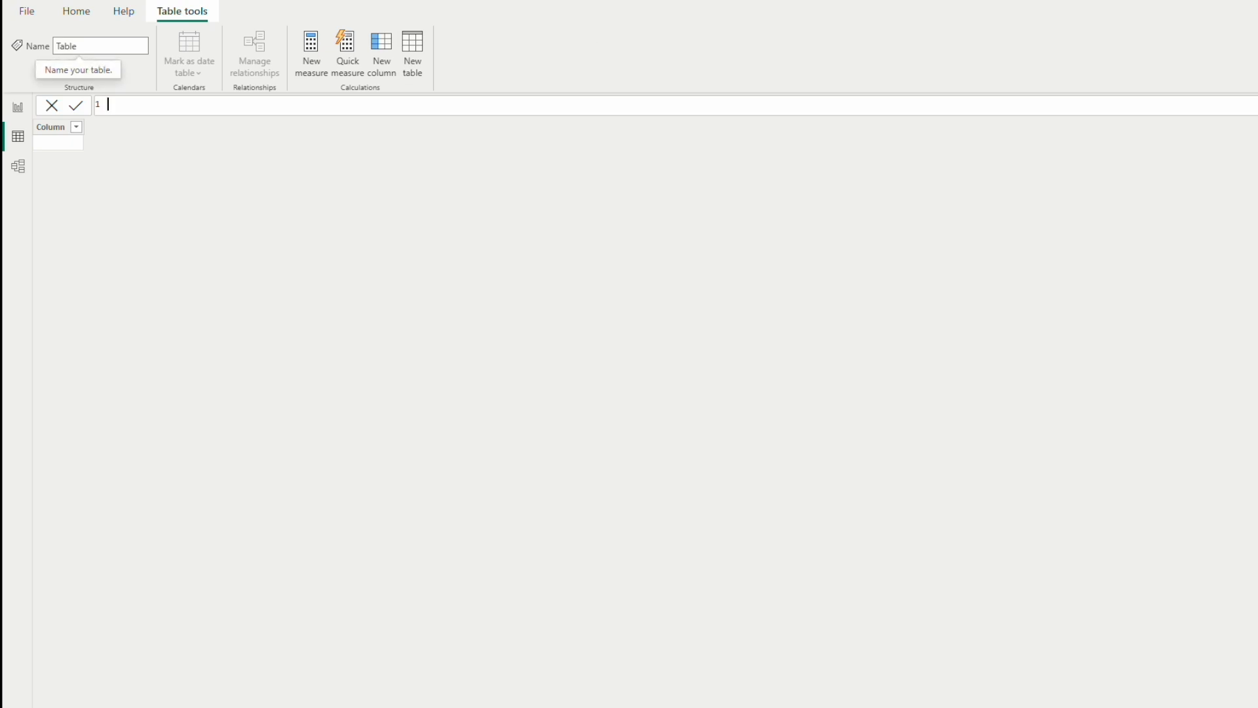
{"action": "type", "text": "Ba"}
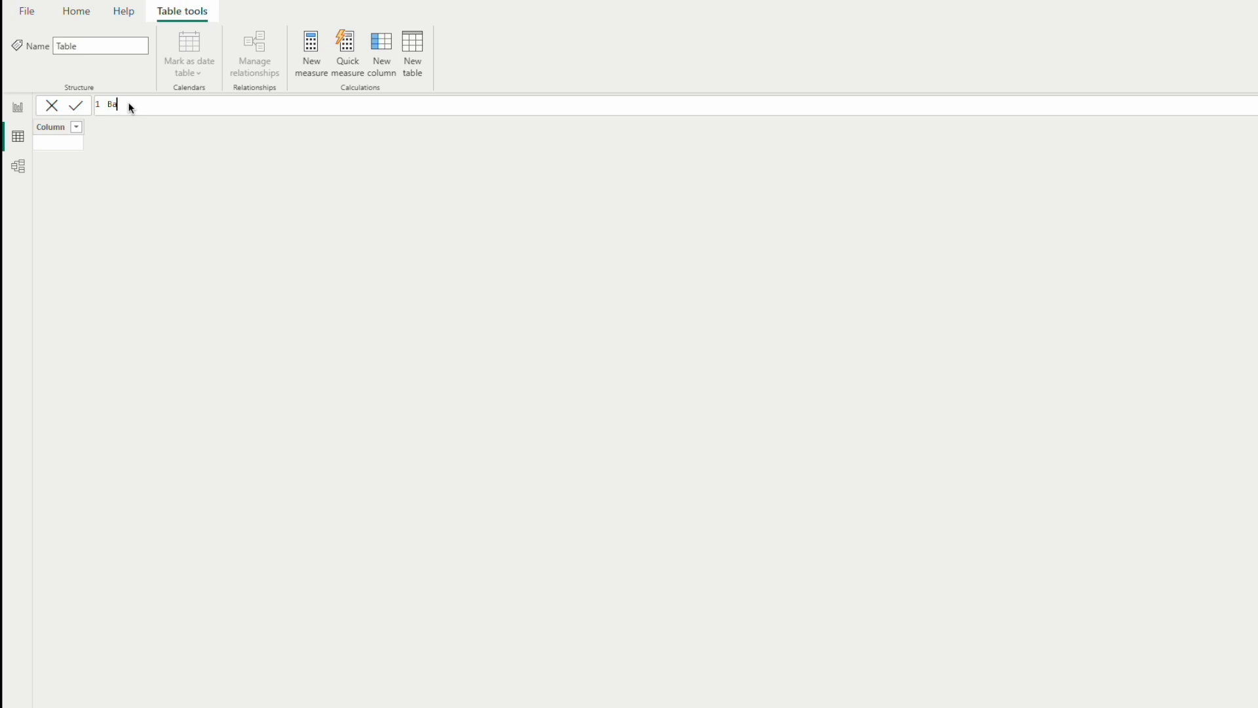
{"action": "type", "text": "sket Analysis ="}
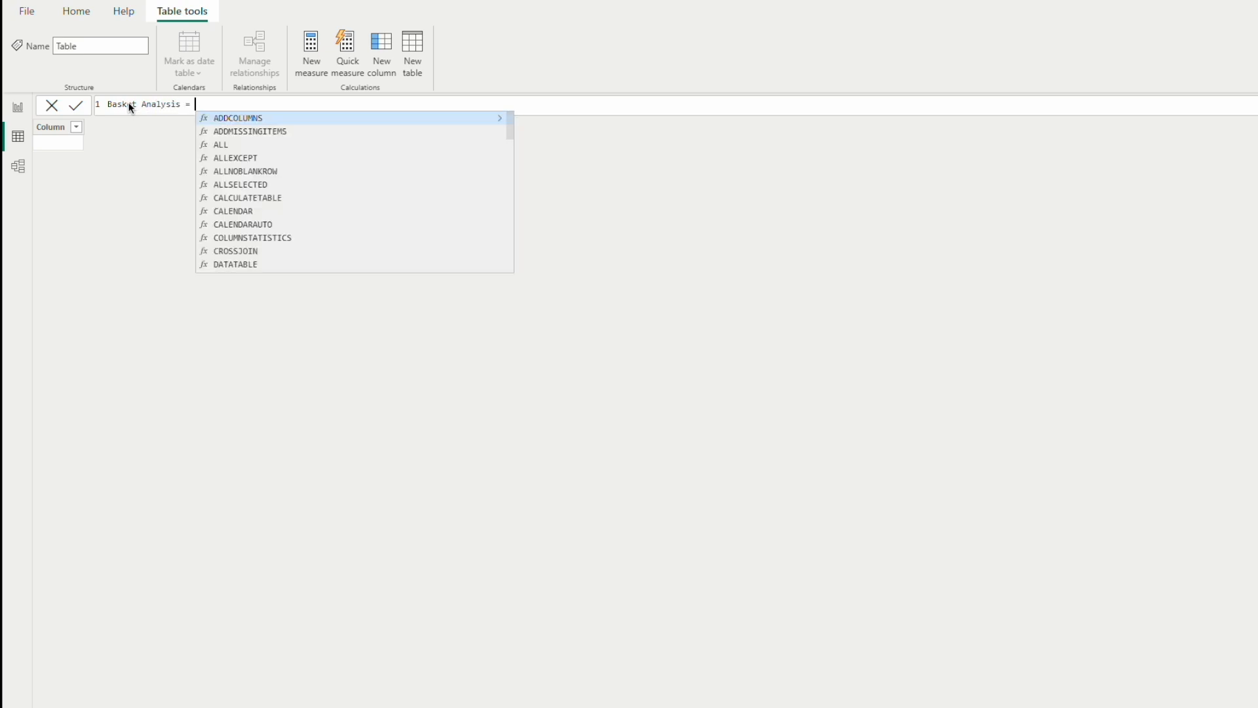
Step: Define the Basket Analysis table as VALUES(Groceries[Products]), placed two lines below the table name, and commit the formula
{"action": "key", "text": "shift+Return"}
{"action": "key", "text": "shift+Return"}
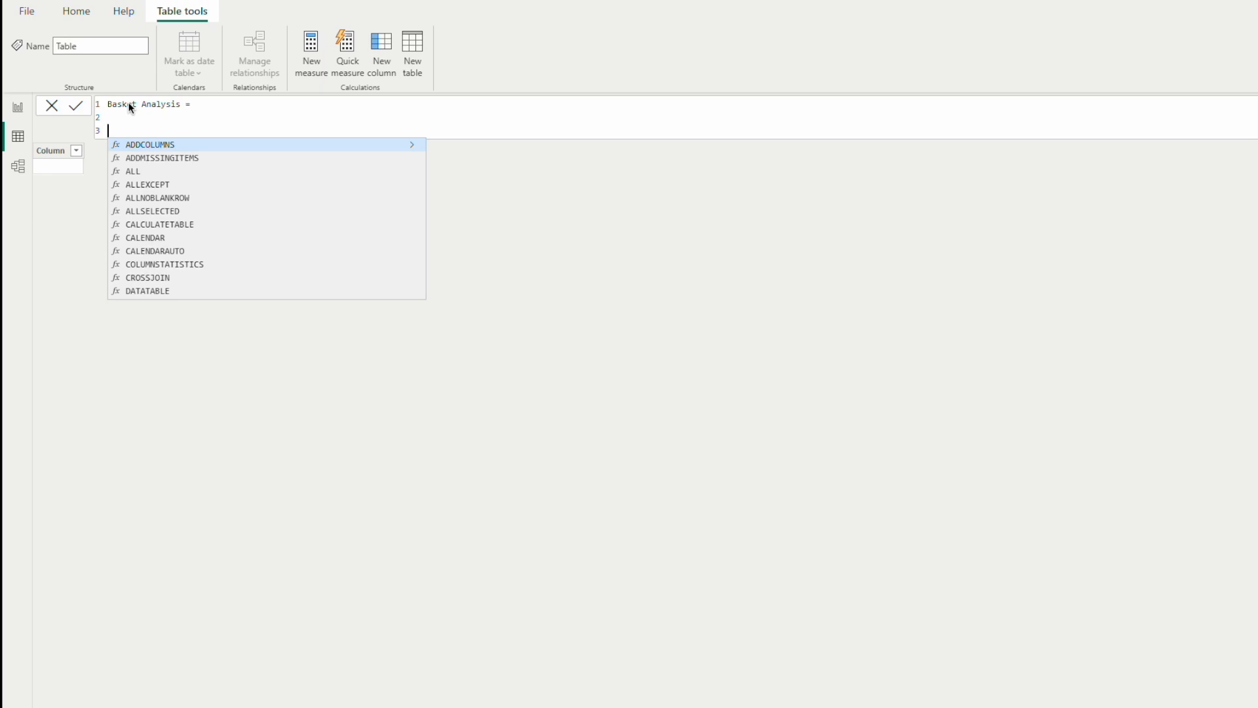
{"action": "type", "text": "VA"}
{"action": "key", "text": "BackSpace"}
{"action": "key", "text": "Tab"}
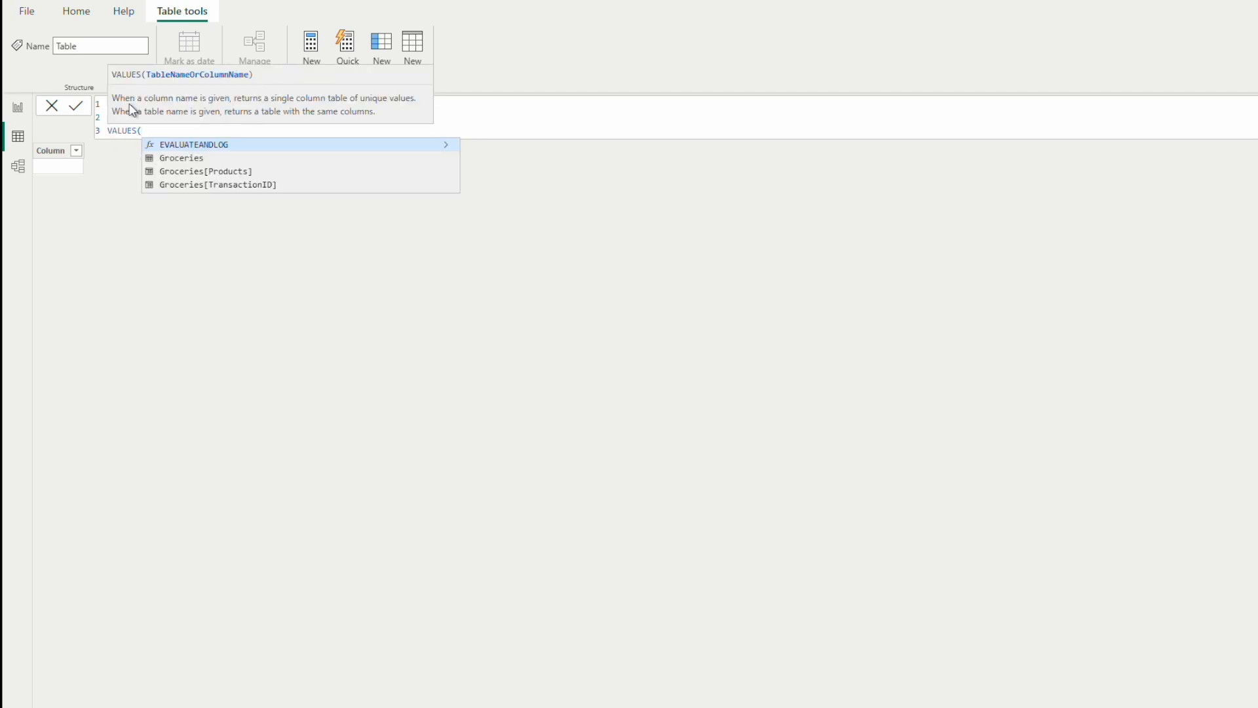
{"action": "type", "text": "G"}
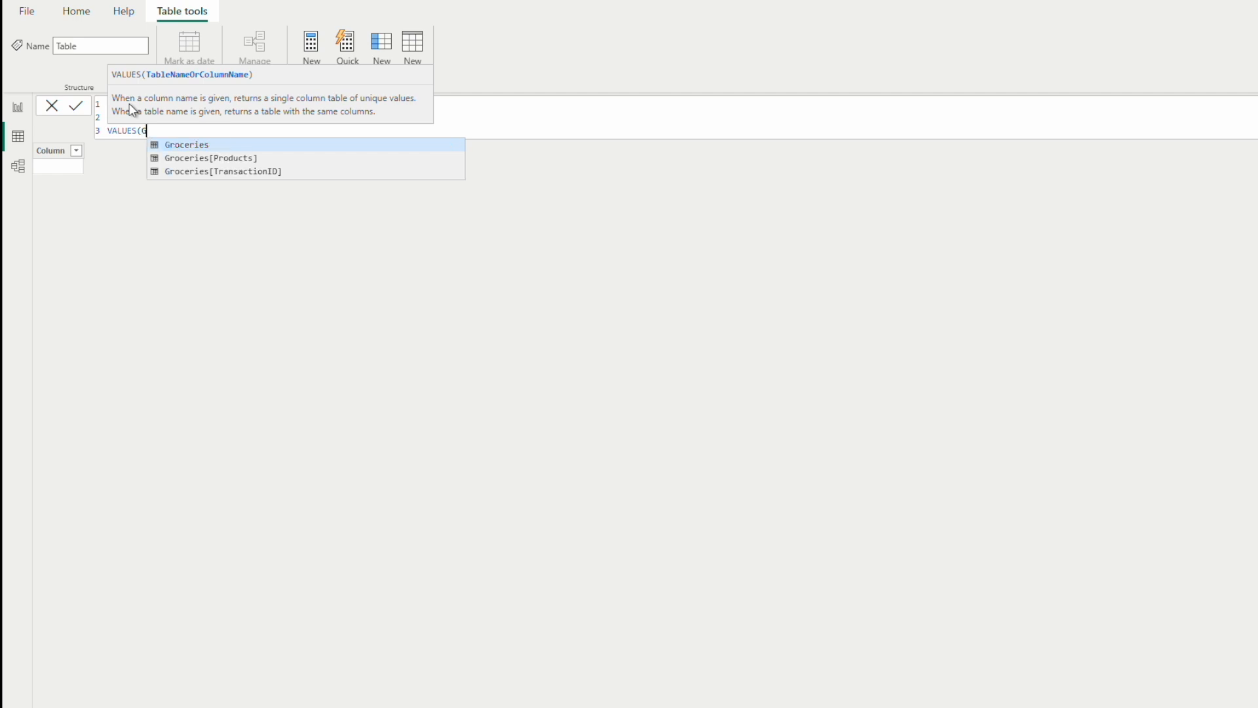
{"action": "type", "text": "rocer"}
{"action": "key", "text": "Down"}
{"action": "key", "text": "Tab"}
{"action": "type", "text": ")"}
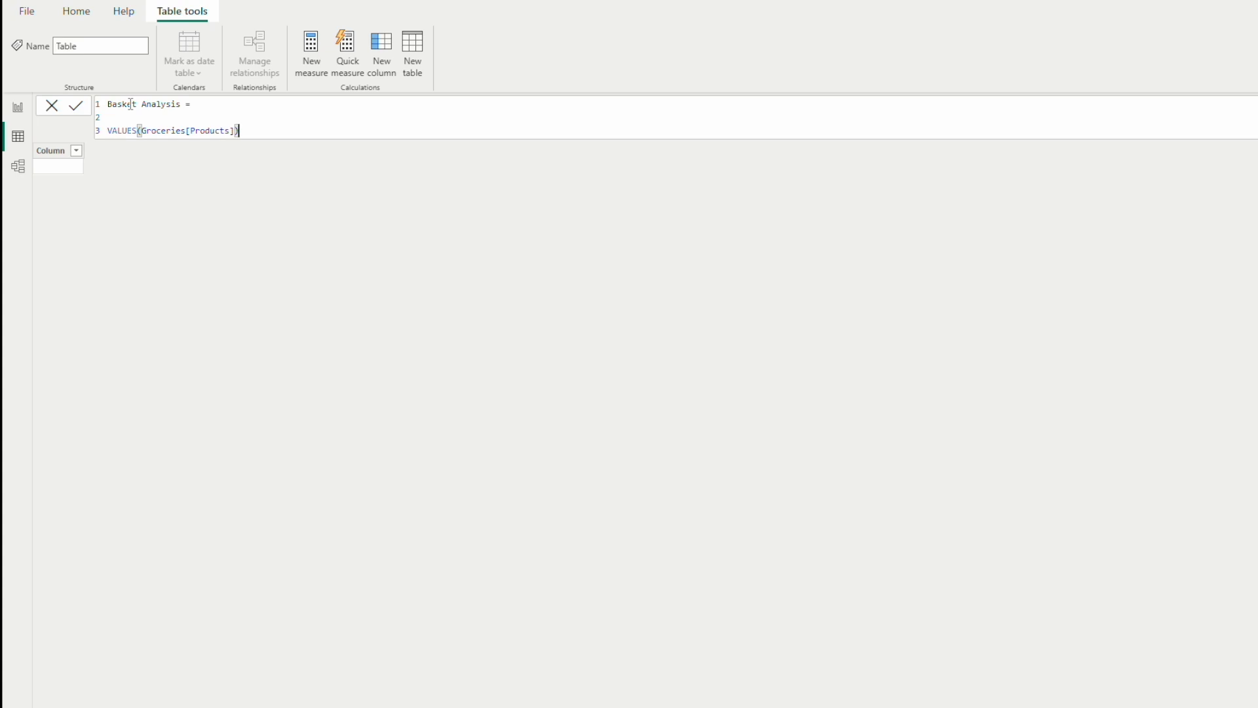
{"action": "key", "text": "Return"}
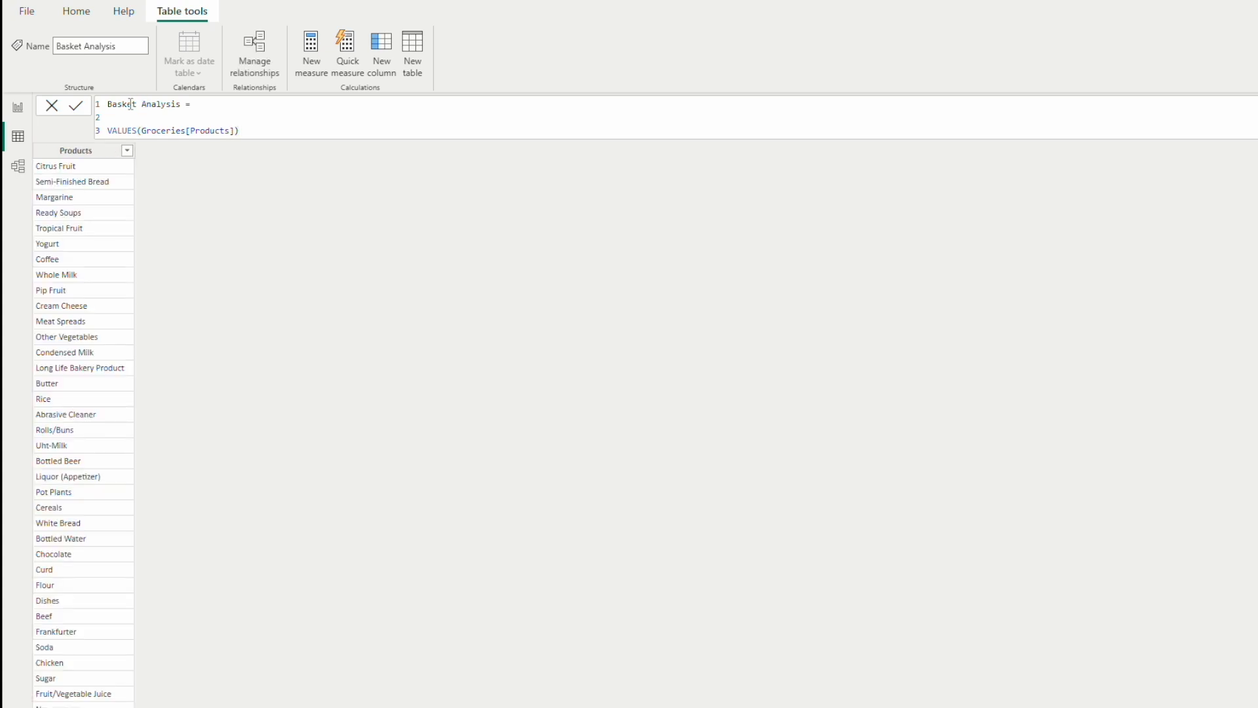
{"action": "left_click", "coordinate": [76, 155]}
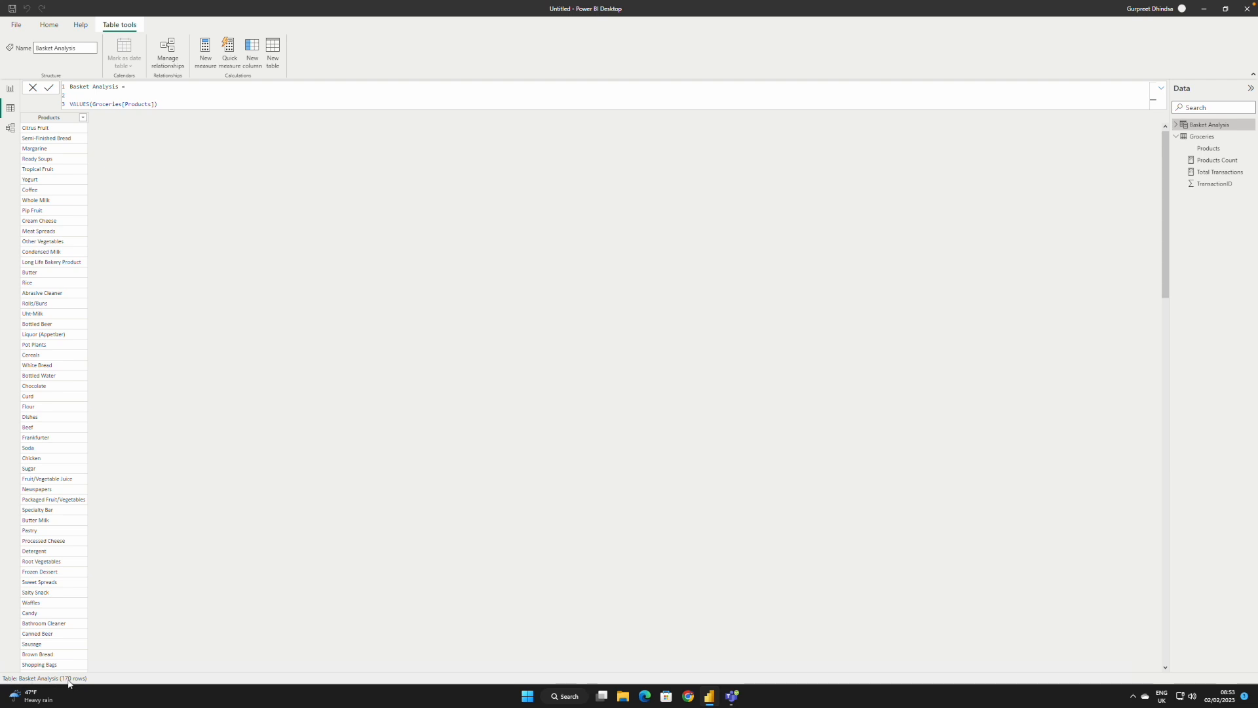
Step: Check the Products Count measure in a temporary card visual on the report page and remove the card
{"action": "left_click", "coordinate": [10, 89]}
{"action": "left_click", "coordinate": [82, 141]}
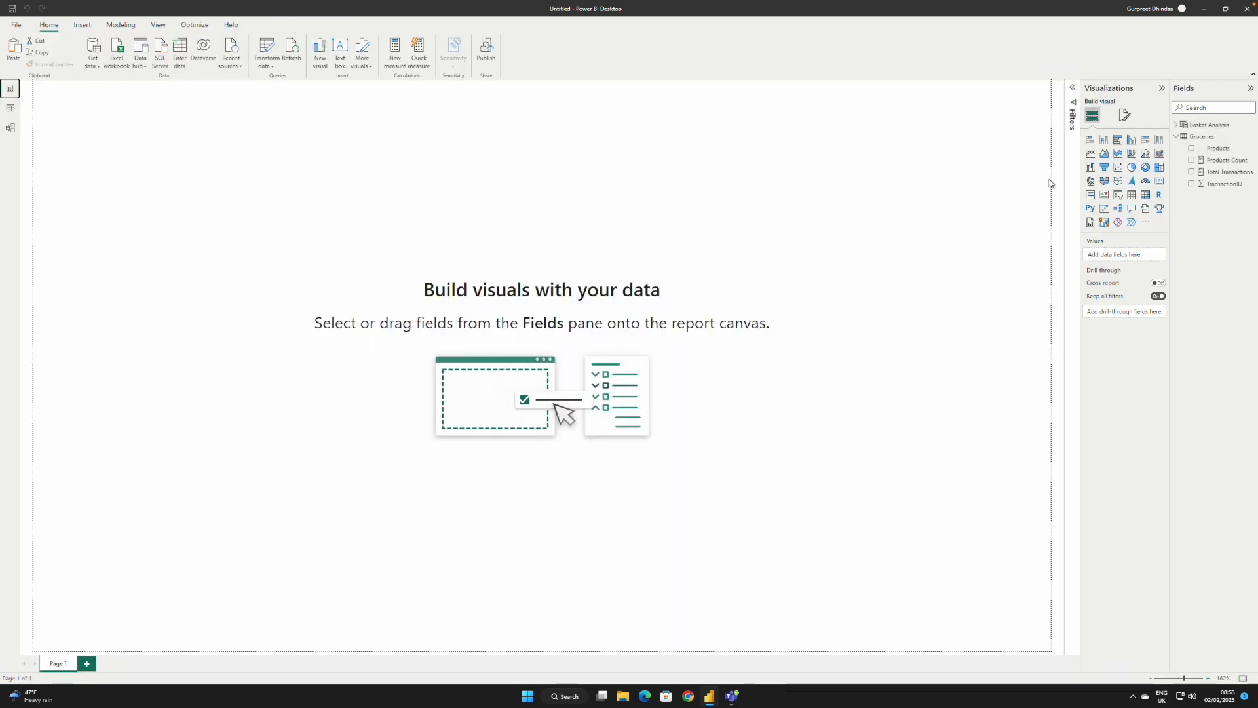
{"action": "left_click", "coordinate": [1160, 180]}
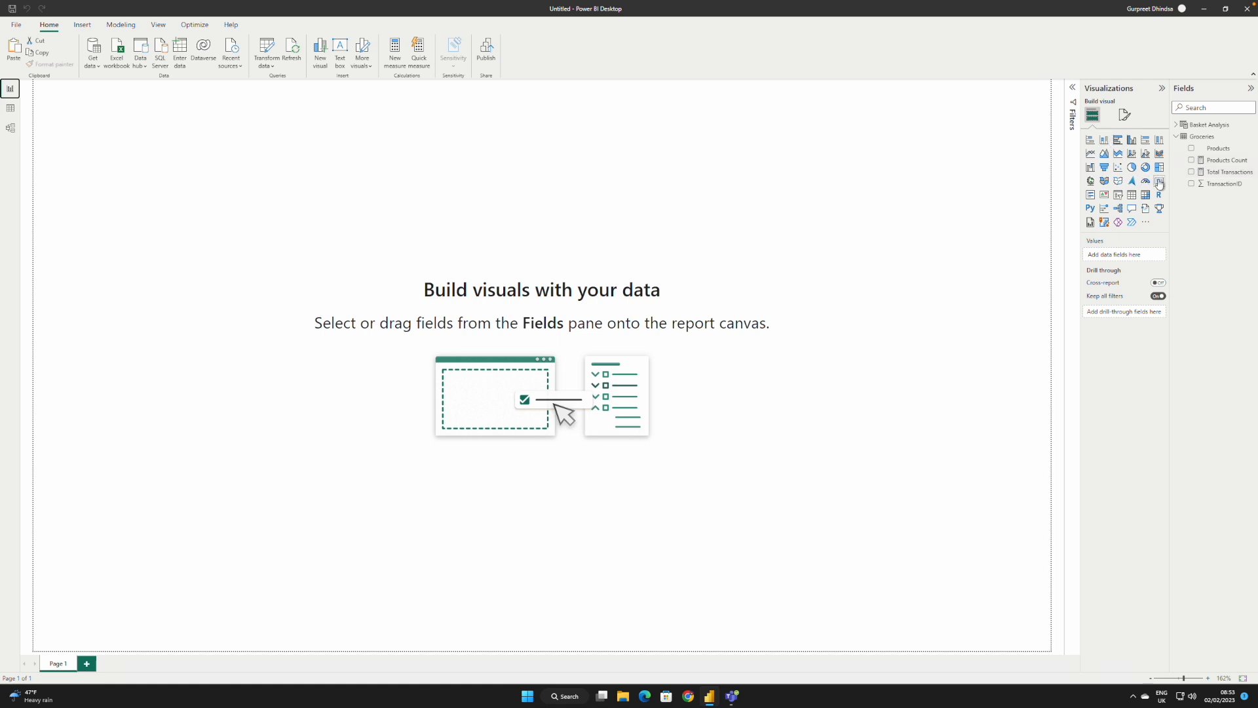
{"action": "left_click", "coordinate": [1228, 161]}
{"action": "left_click", "coordinate": [1191, 160]}
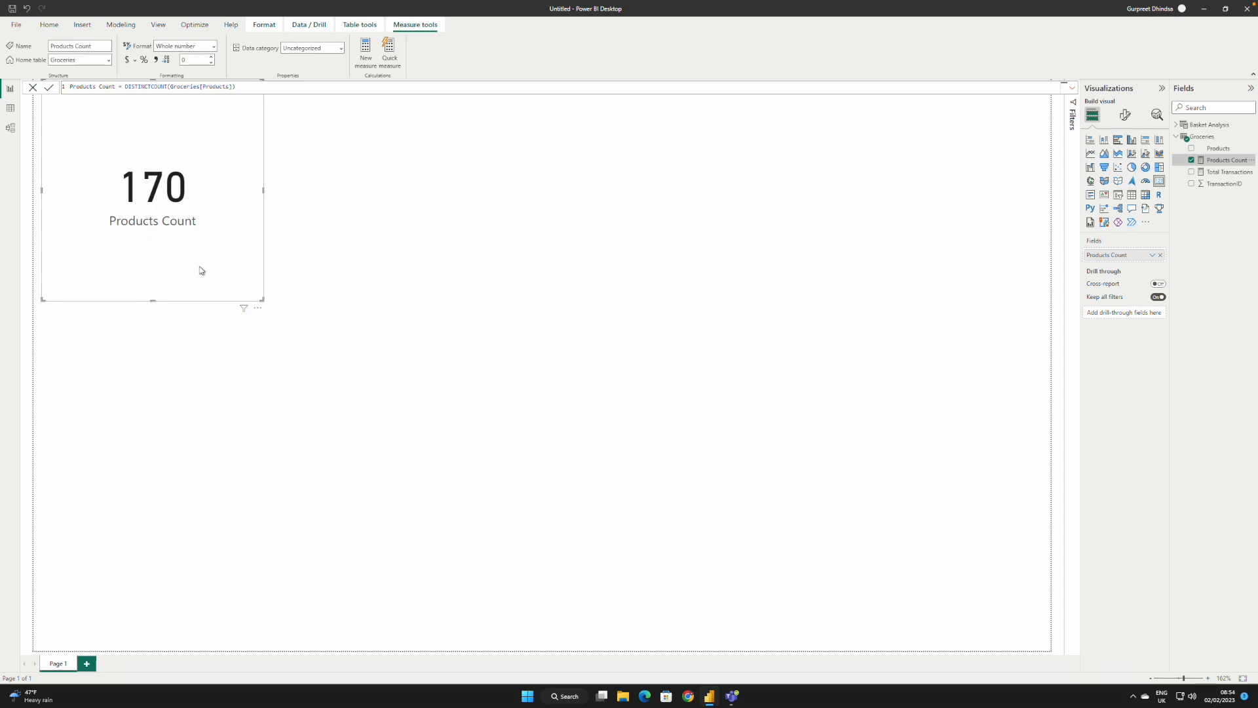
{"action": "left_click", "coordinate": [258, 308]}
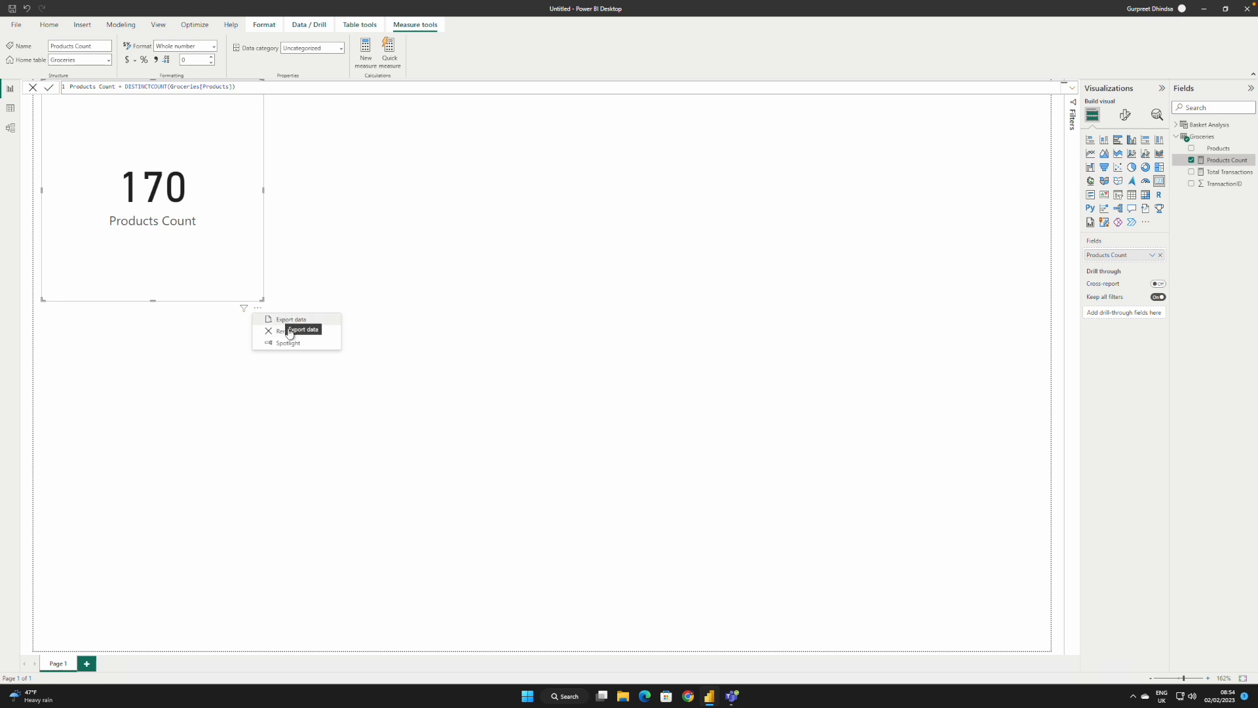
{"action": "left_click", "coordinate": [297, 331]}
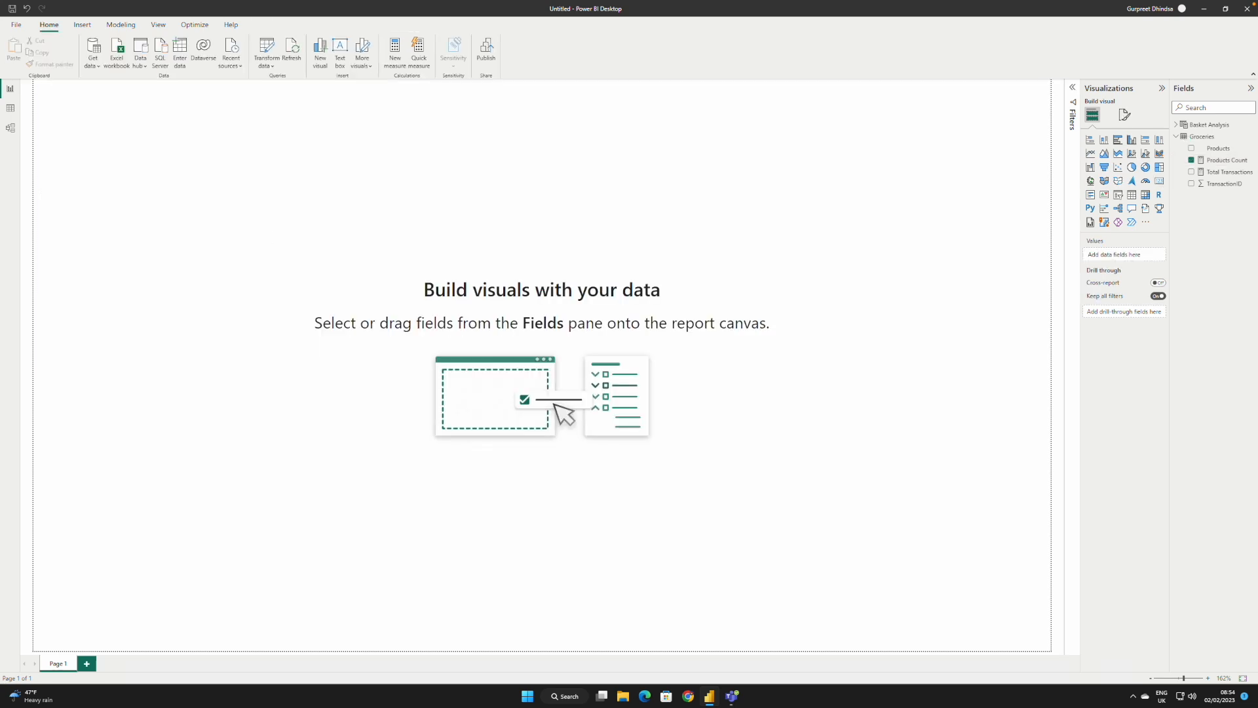
Step: In the data view, wrap the Basket Analysis table's VALUES(Groceries[Products]) expression in a SELECTCOLUMNS function
{"action": "left_click", "coordinate": [11, 108]}
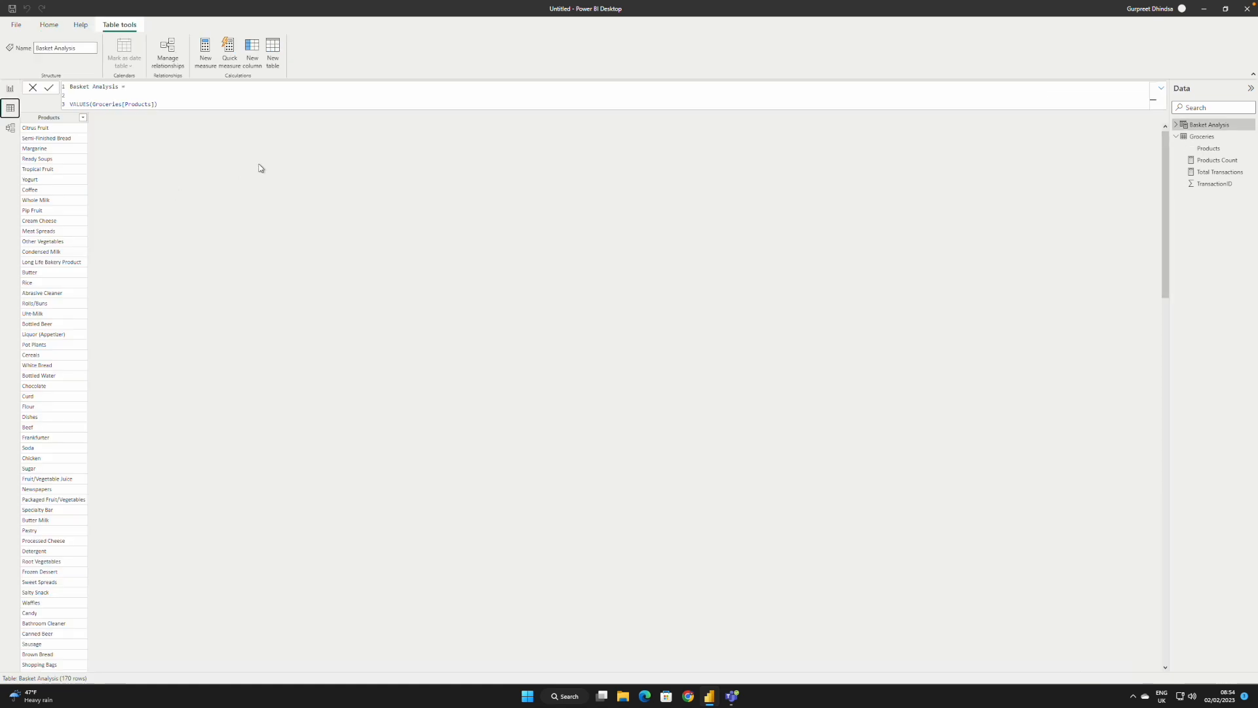
{"action": "left_click", "coordinate": [165, 103]}
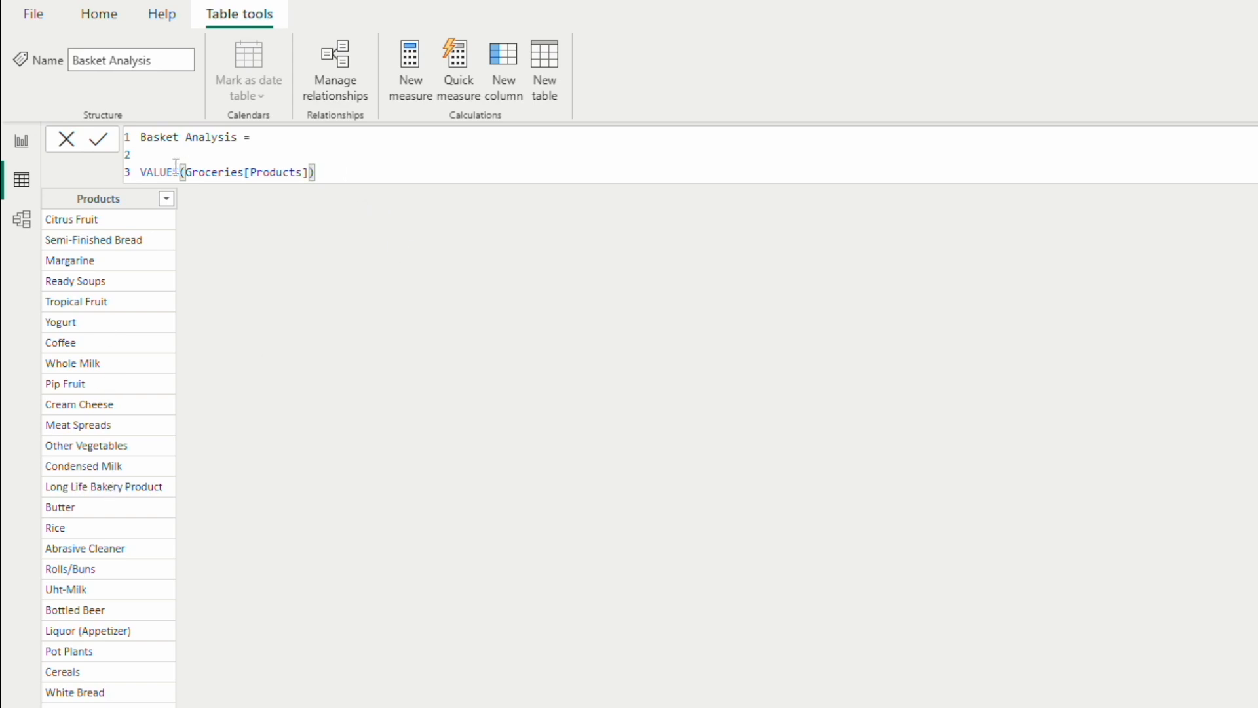
{"action": "left_click", "coordinate": [142, 171]}
{"action": "type", "text": "SELE"}
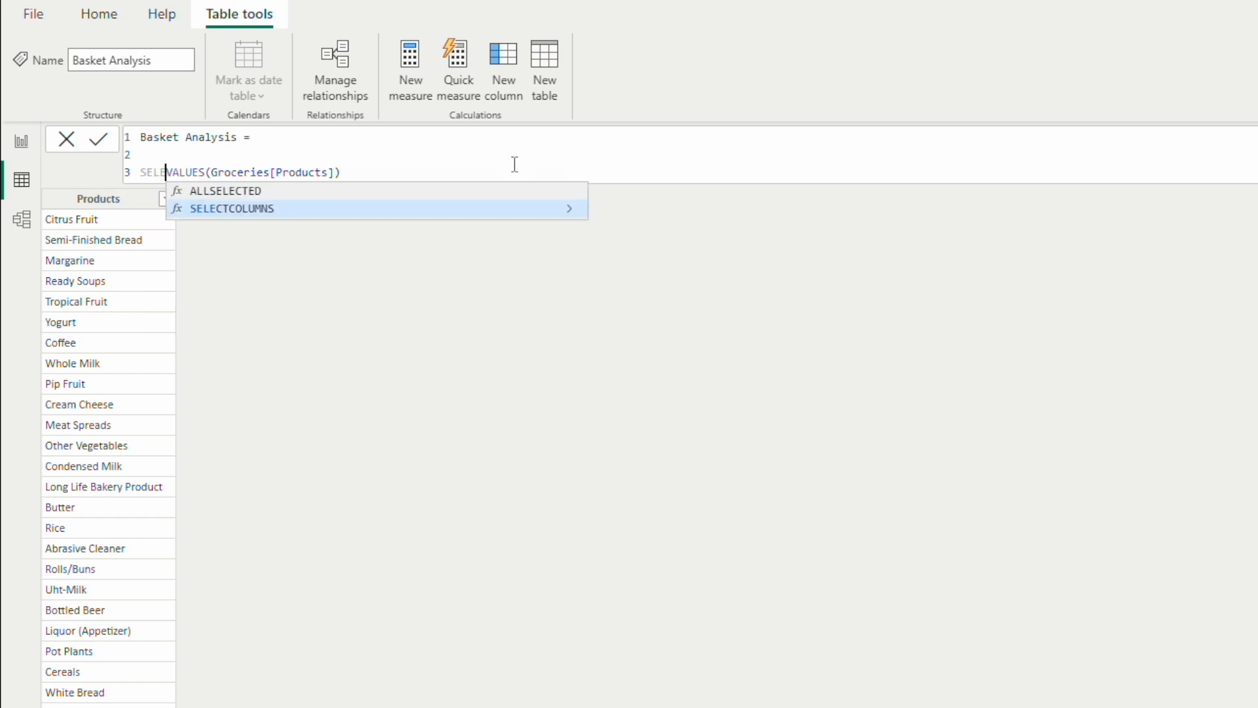
{"action": "key", "text": "Tab"}
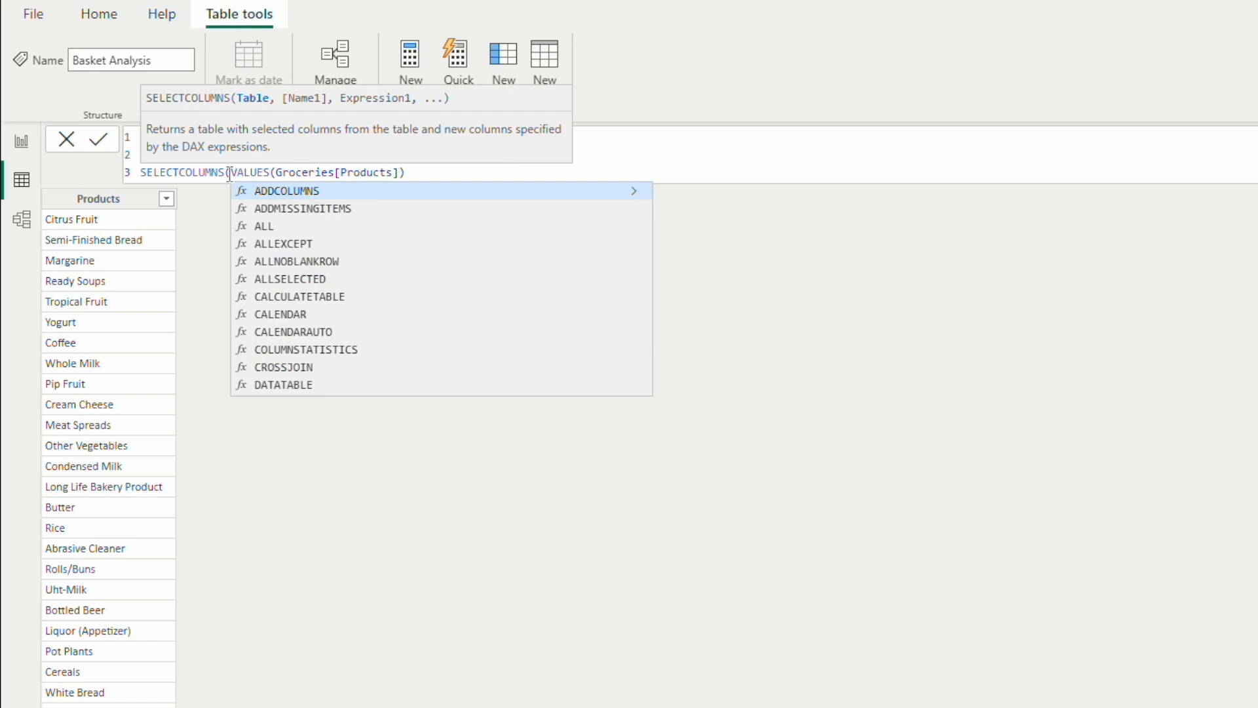
{"action": "key", "text": "Escape"}
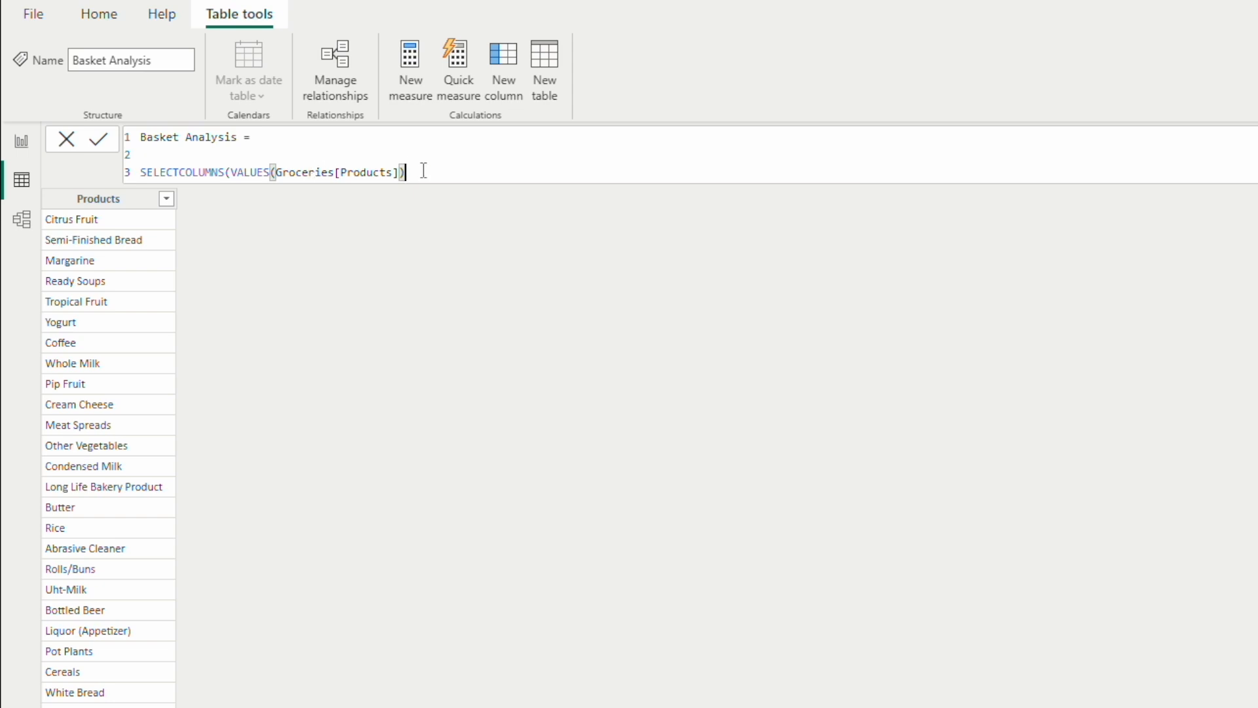
Step: Complete the SELECTCOLUMNS arguments with the column name "Product1" and the expression Groceries[Products], and close the function
{"action": "type", "text": ", "}
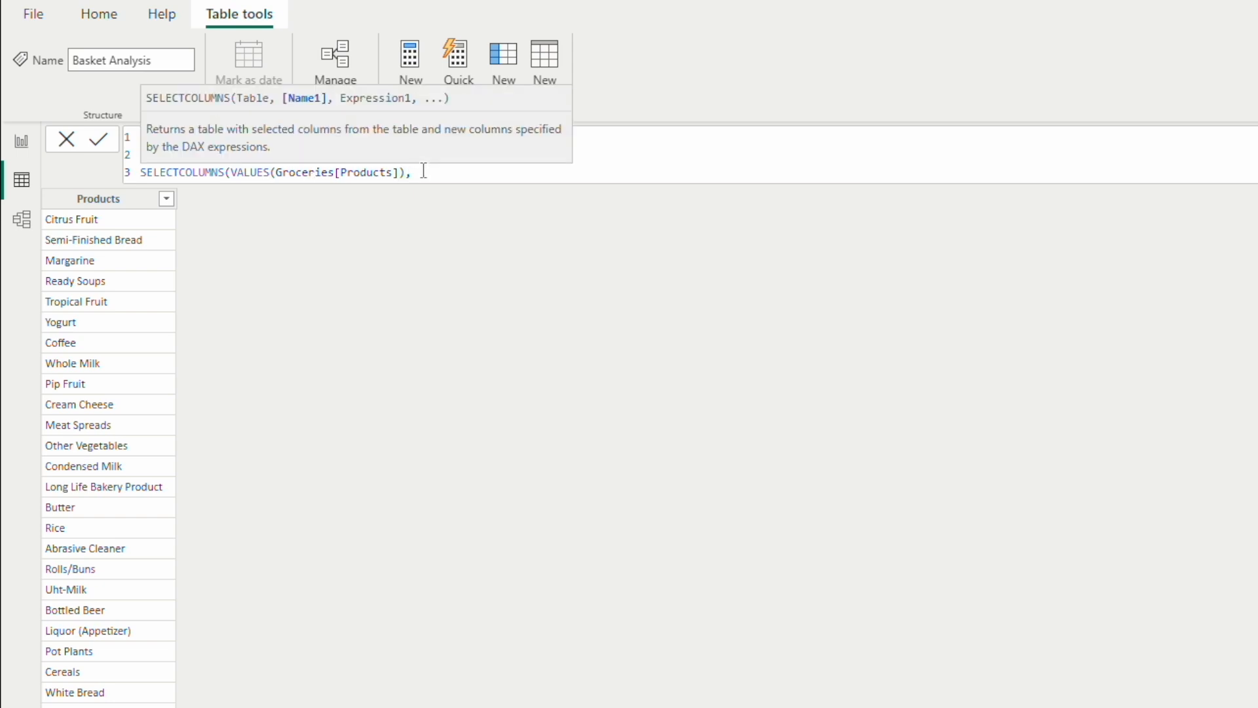
{"action": "type", "text": "\""}
{"action": "type", "text": "Product"}
{"action": "type", "text": "1\""}
{"action": "type", "text": ", "}
{"action": "type", "text": "Produ"}
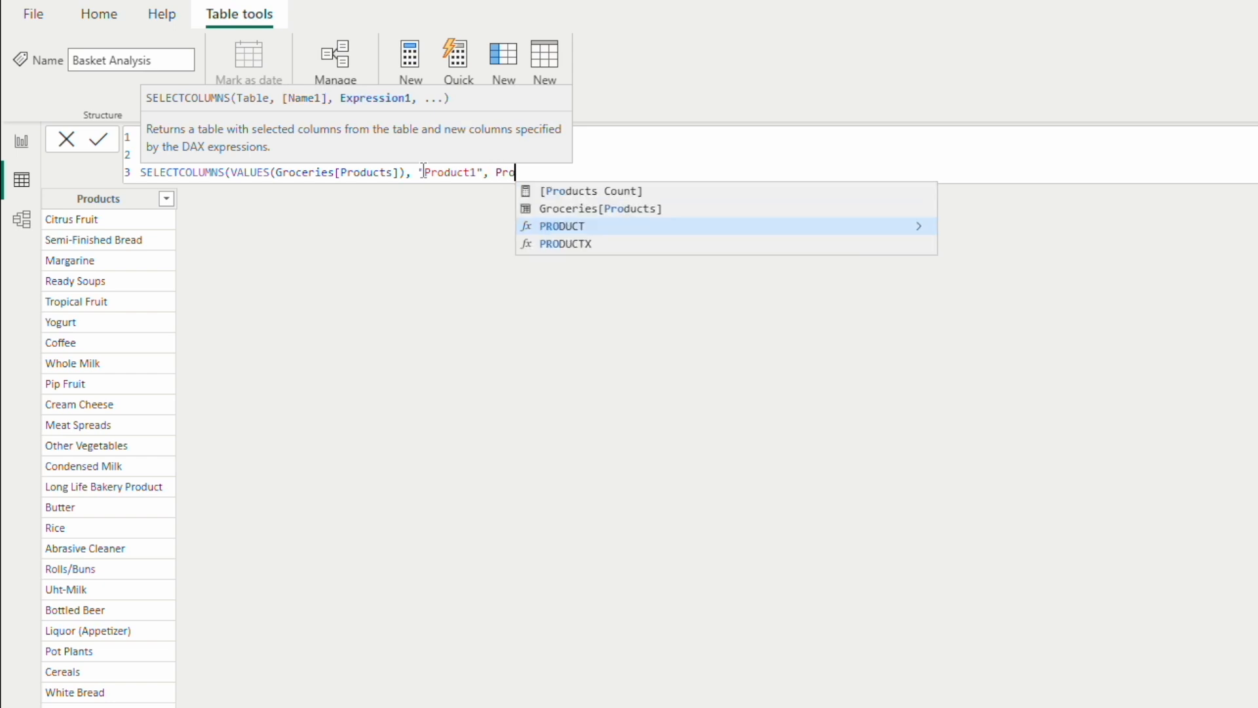
{"action": "key", "text": "Up"}
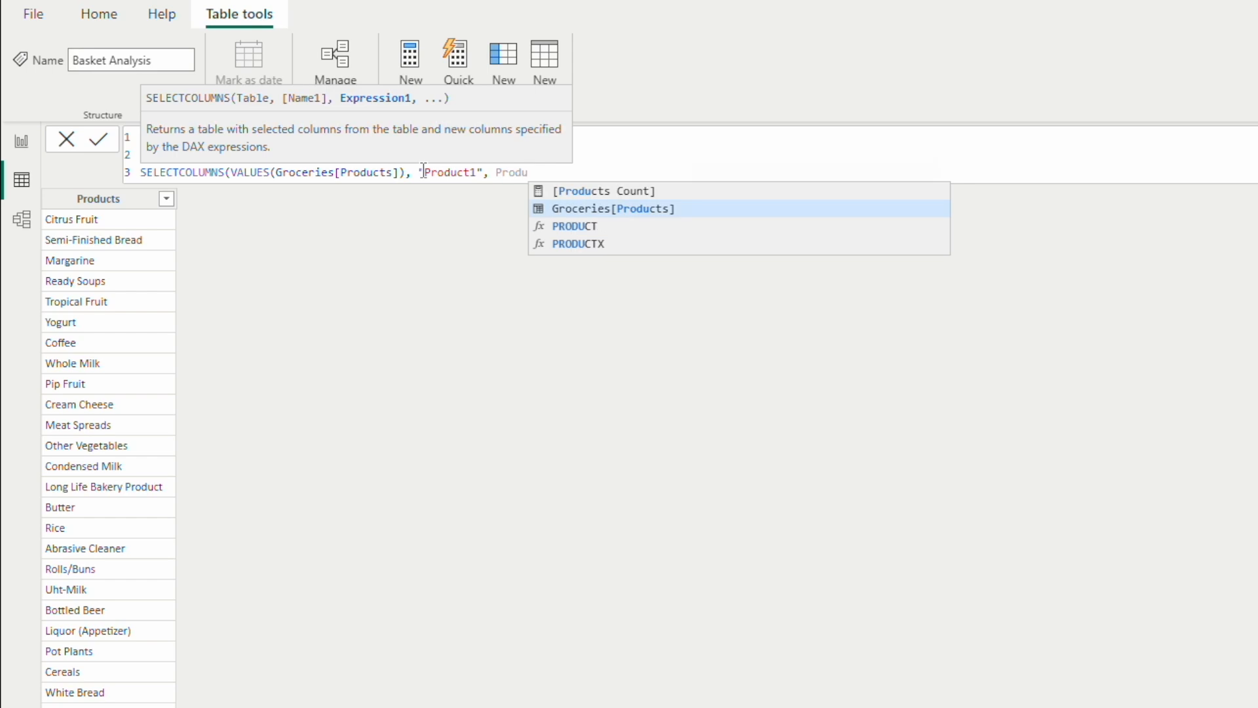
{"action": "key", "text": "Tab"}
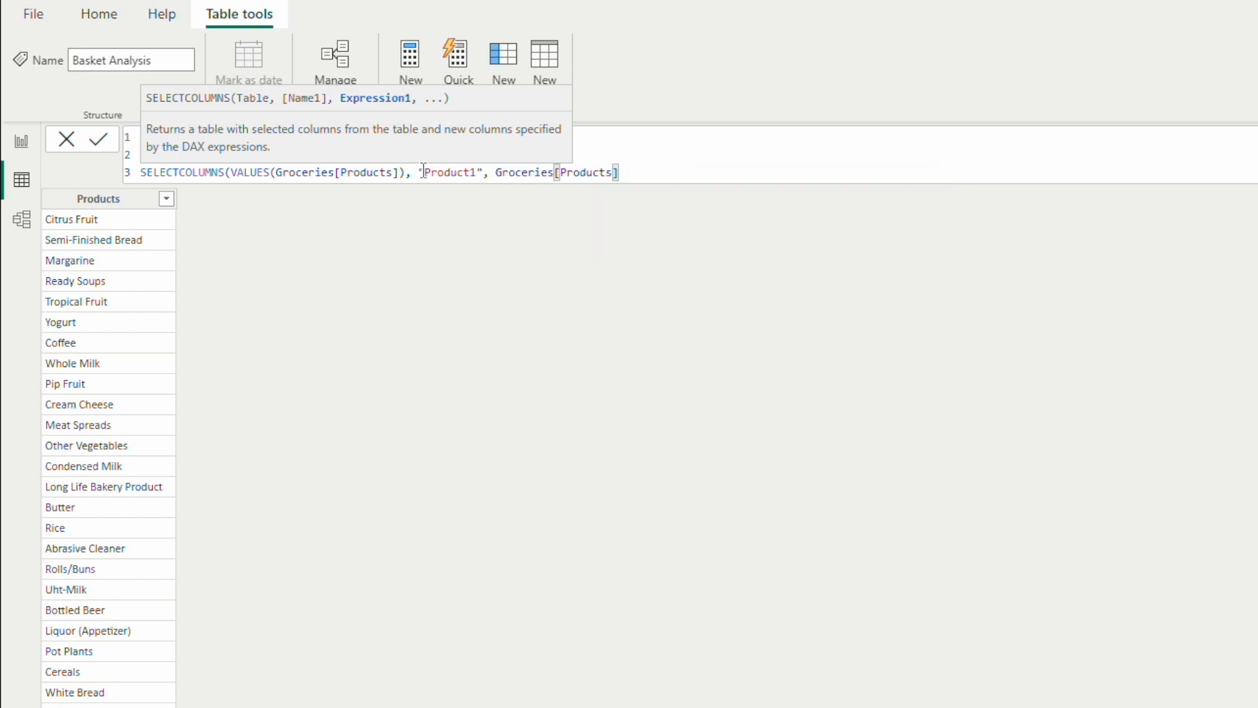
{"action": "type", "text": ")"}
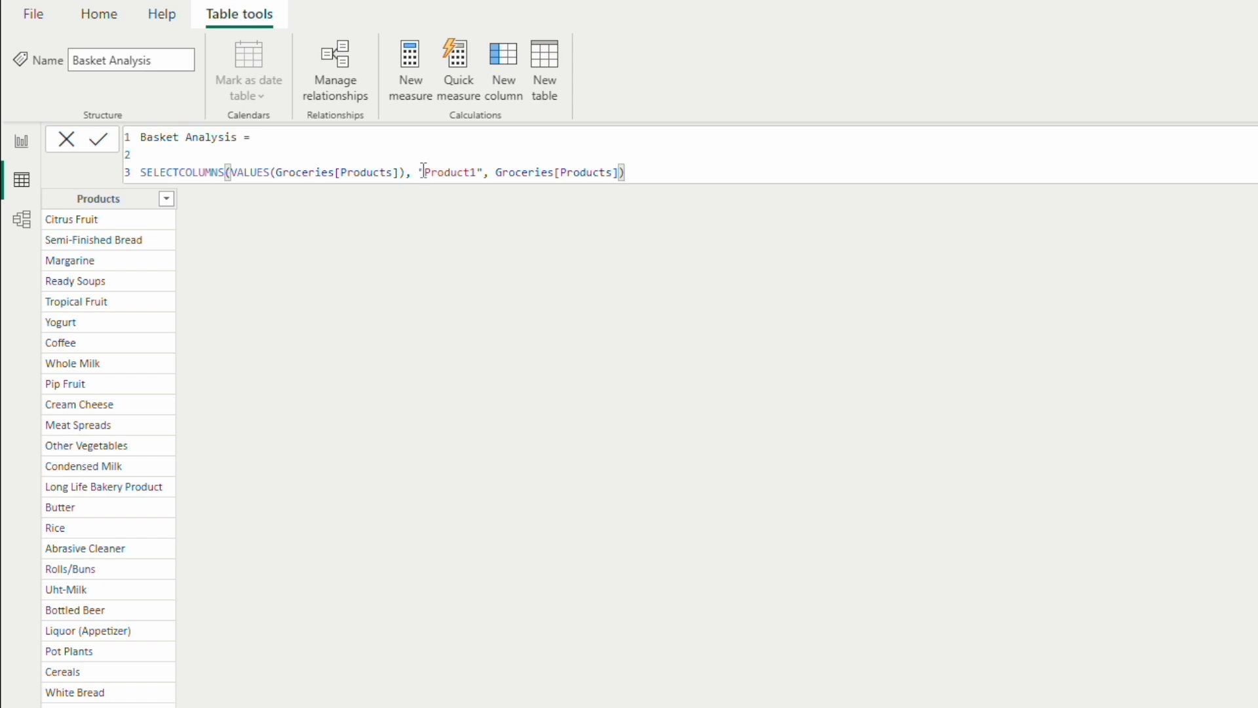
Step: Duplicate the SELECTCOLUMNS expression on a new line after a comma and name the copy's column "Product2"
{"action": "type", "text": ","}
{"action": "key", "text": "shift+Return"}
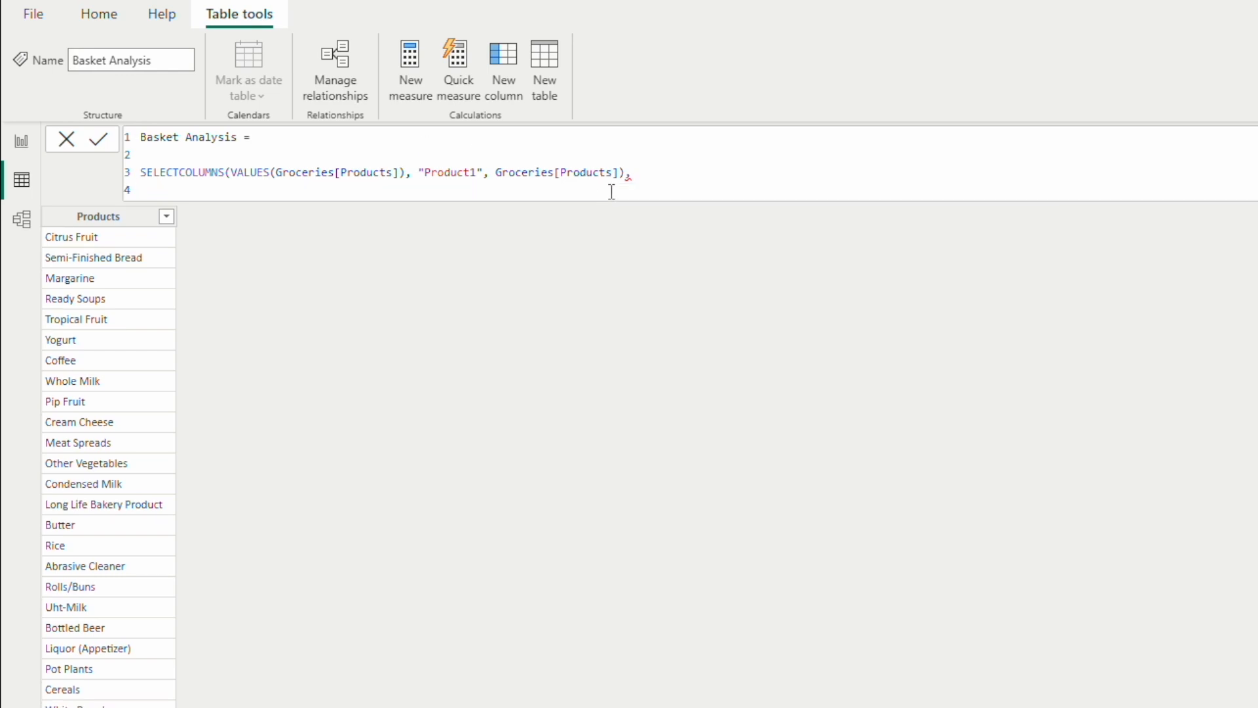
{"action": "left_click_drag", "start_coordinate": [626, 172], "coordinate": [136, 181]}
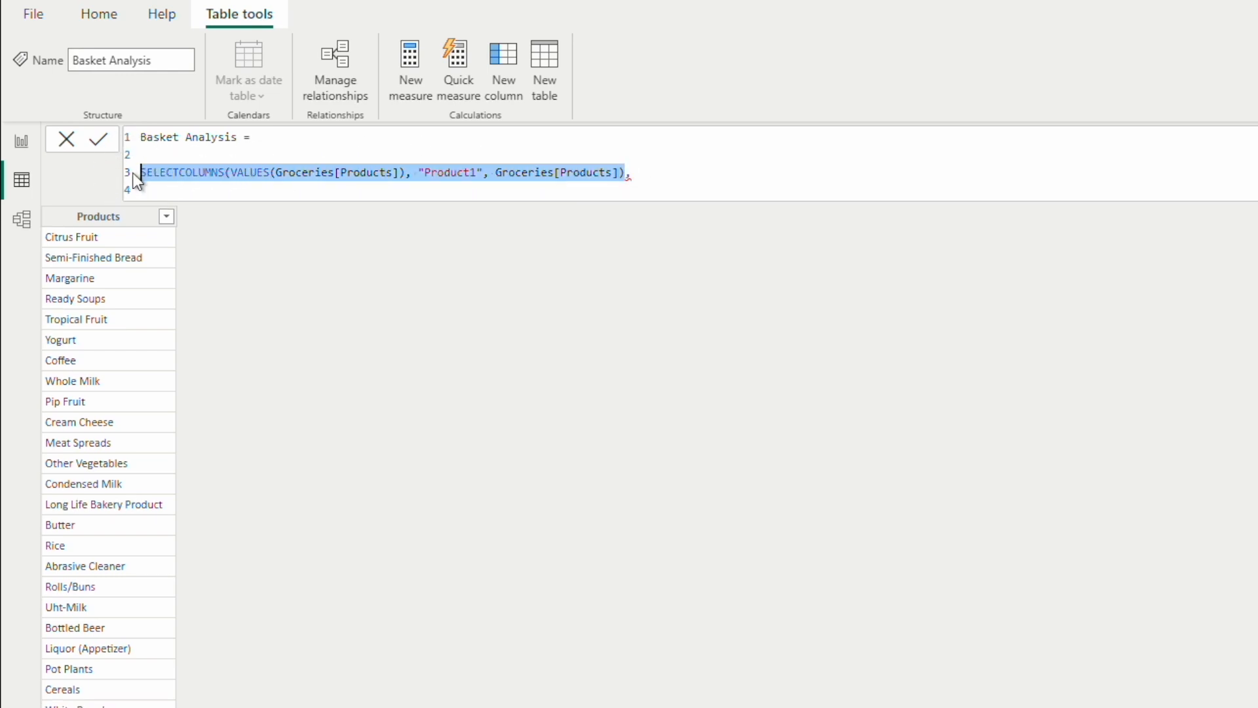
{"action": "key", "text": "ctrl+c"}
{"action": "left_click", "coordinate": [177, 192]}
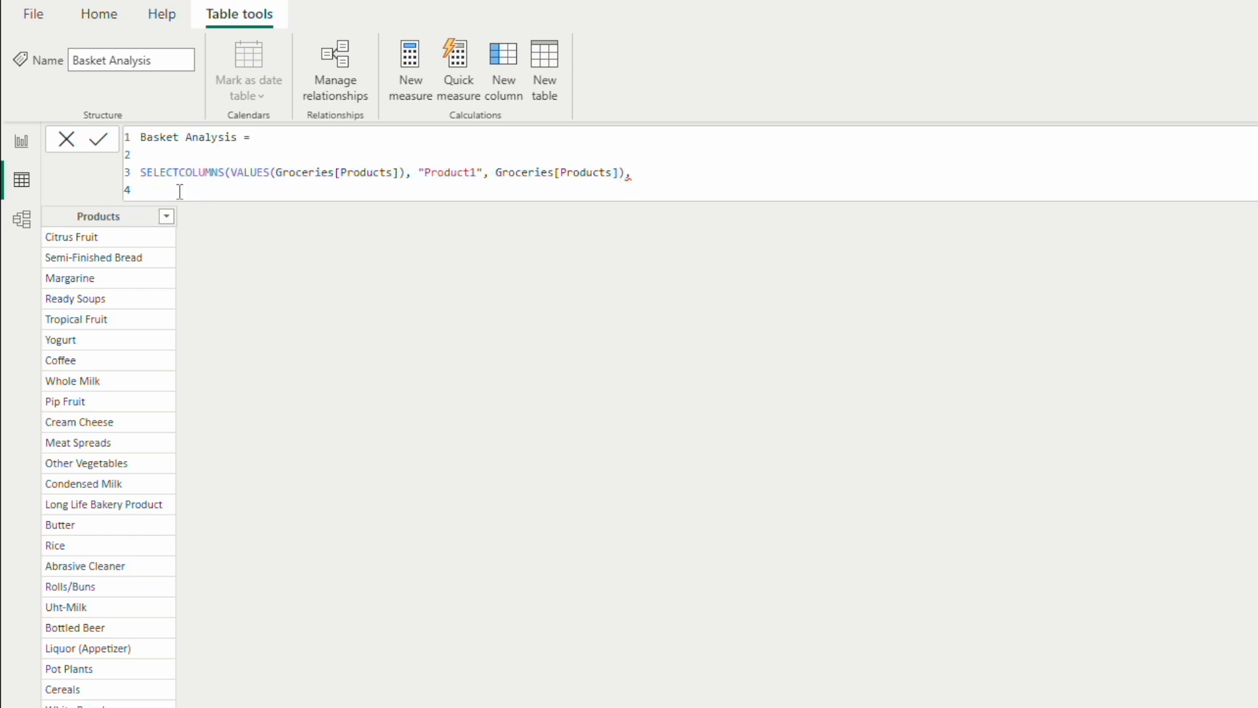
{"action": "key", "text": "ctrl+v"}
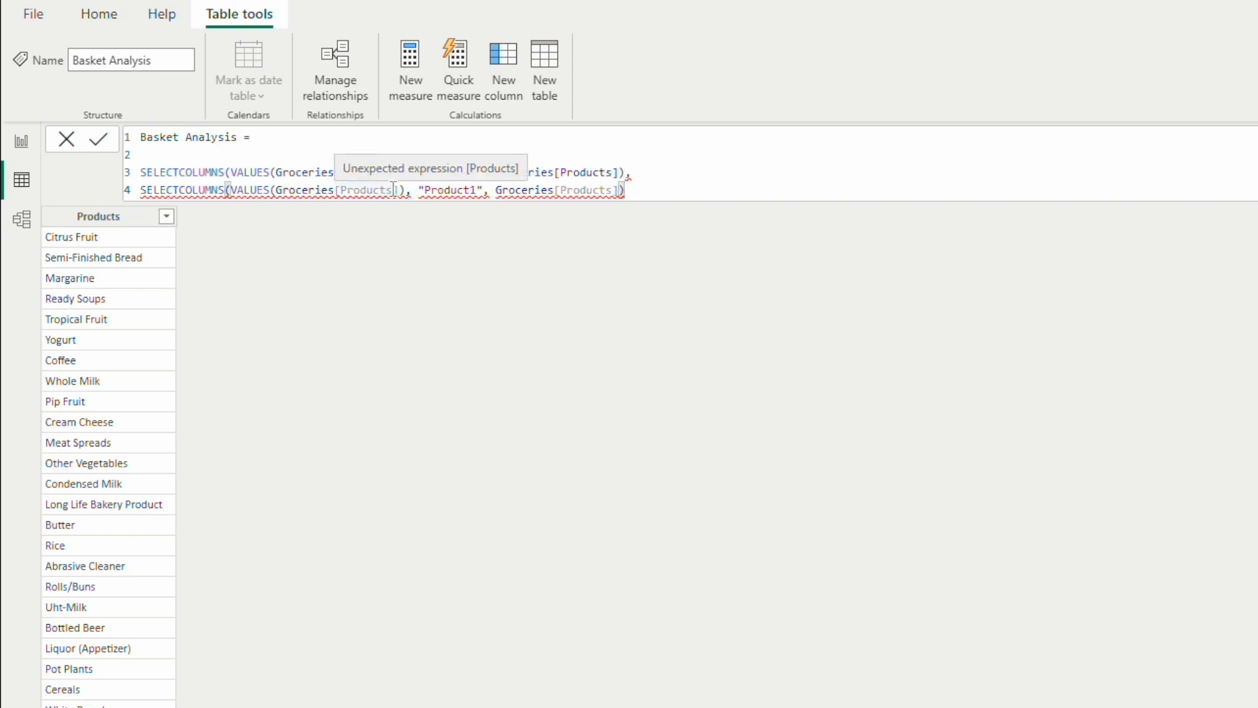
{"action": "left_click", "coordinate": [475, 190]}
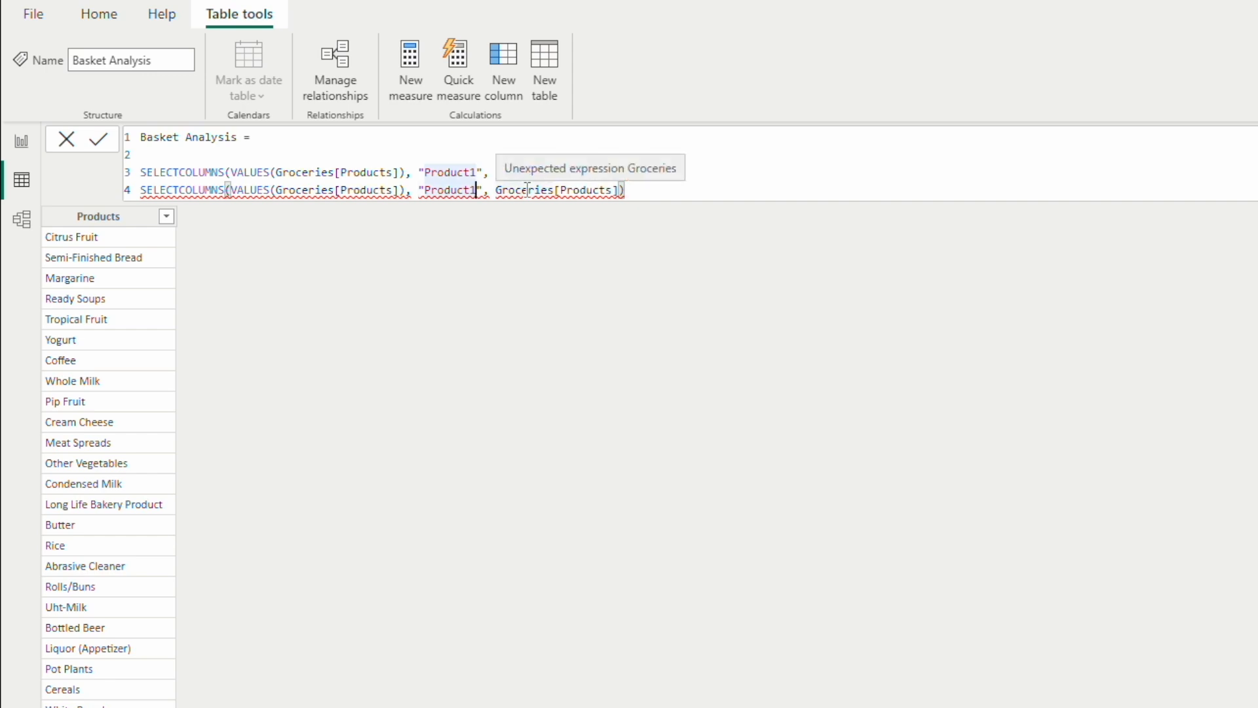
{"action": "key", "text": "BackSpace"}
{"action": "type", "text": "2"}
{"action": "left_click", "coordinate": [636, 188]}
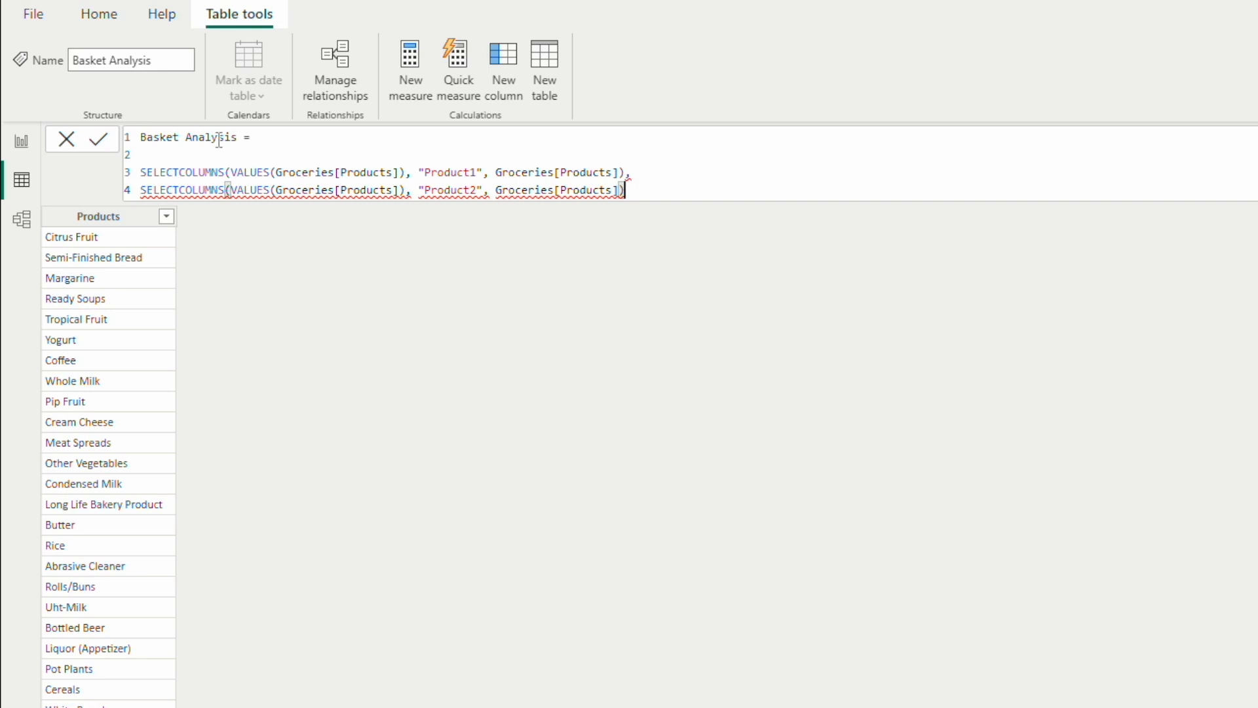
Step: Enclose both SELECTCOLUMNS expressions in a CROSSJOIN function starting on line 2 and commit the formula
{"action": "left_click", "coordinate": [173, 156]}
{"action": "type", "text": "CROSS"}
{"action": "key", "text": "Tab"}
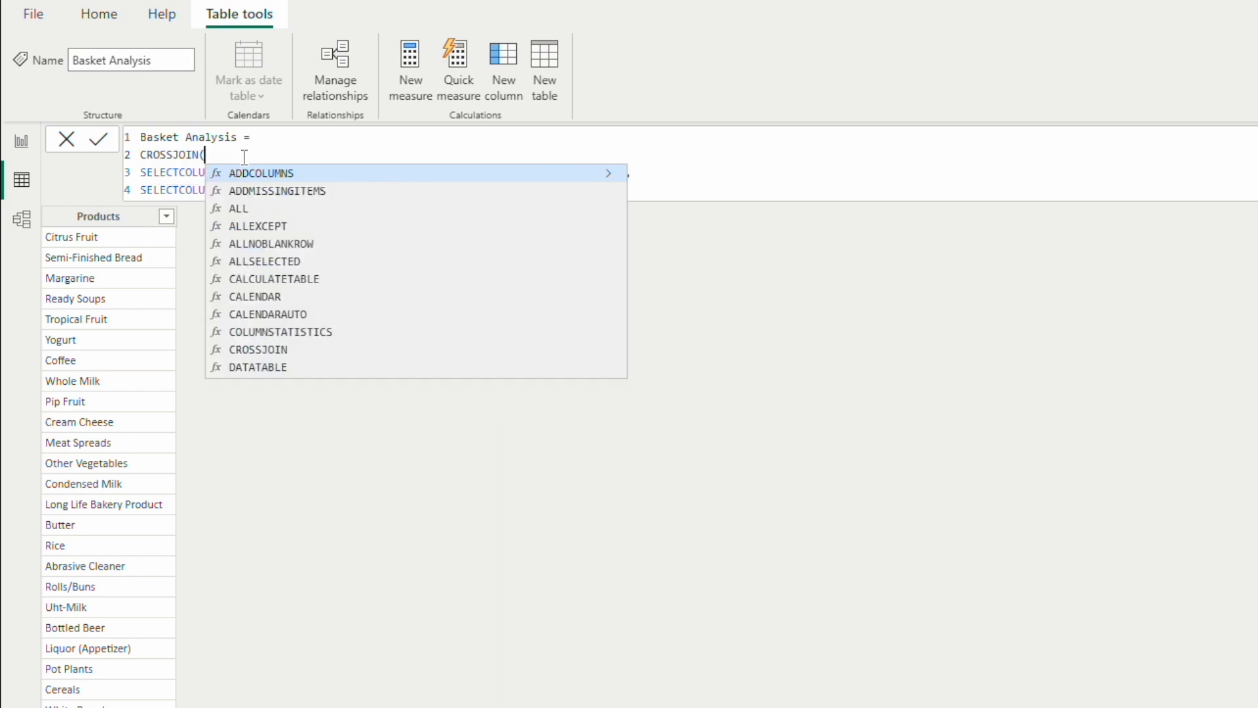
{"action": "left_click", "coordinate": [672, 185]}
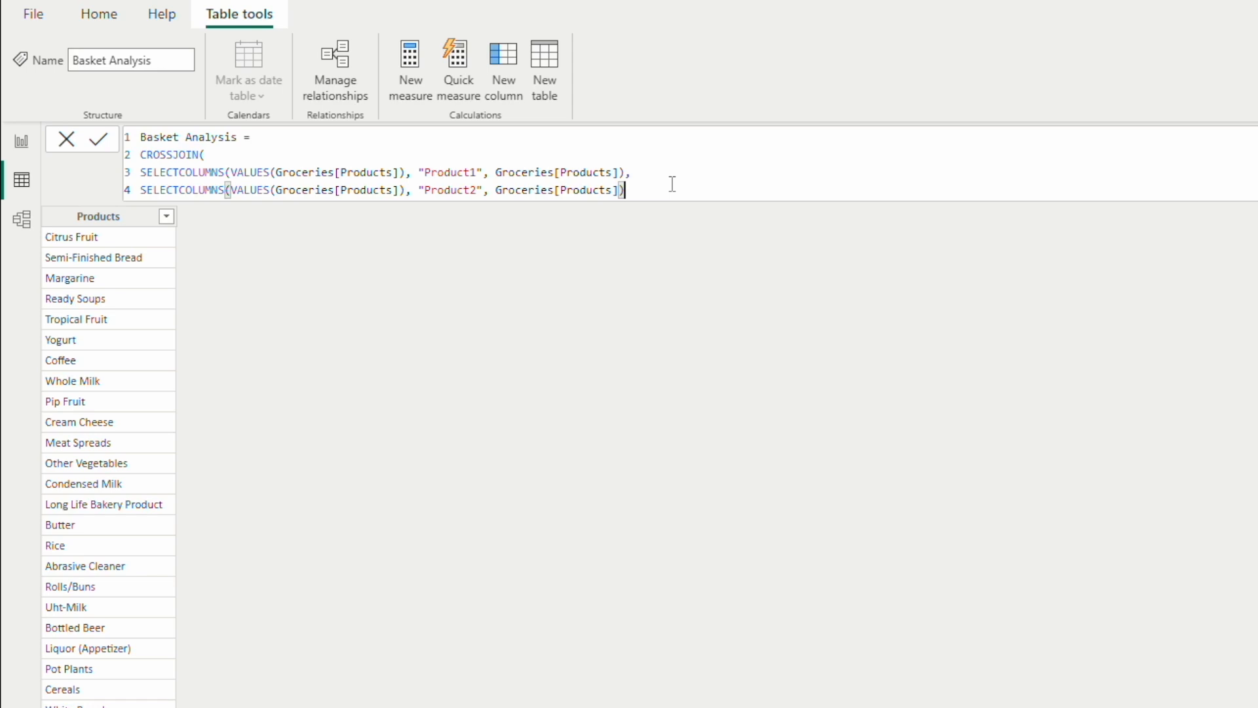
{"action": "type", "text": ")"}
{"action": "key", "text": "Return"}
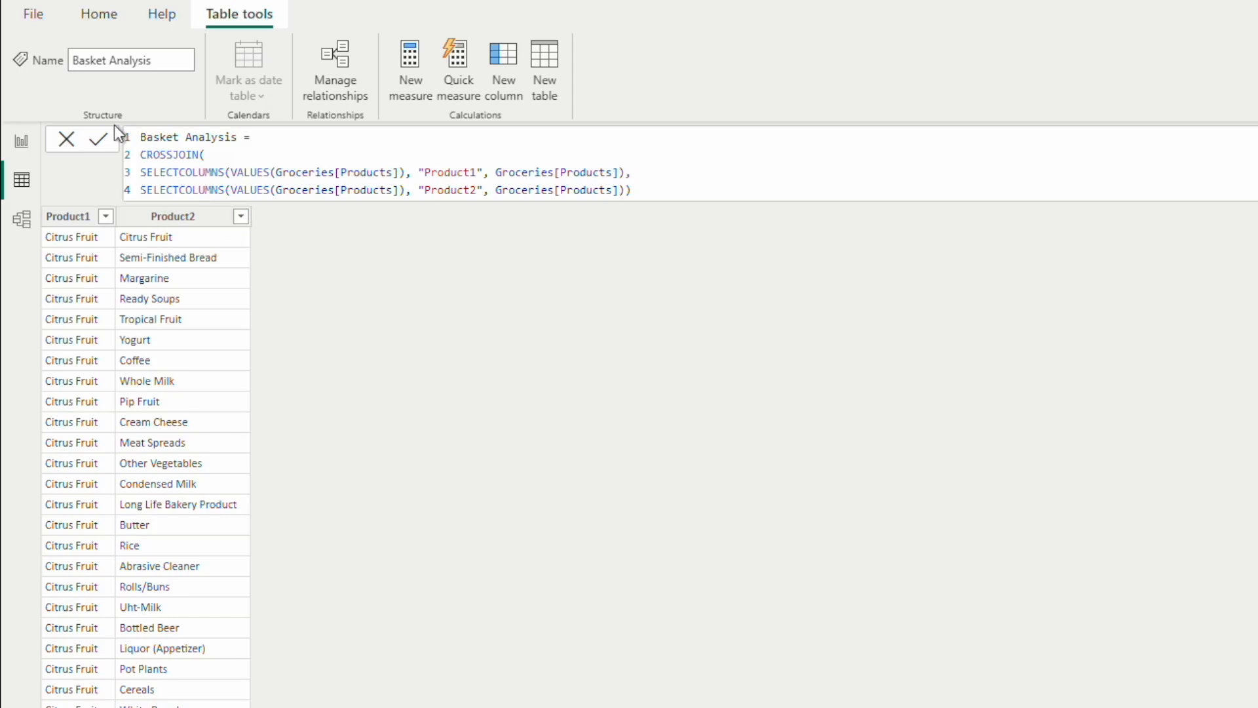
Step: Insert an opening FILTER( before CROSSJOIN in the Basket Analysis formula and move CROSSJOIN to its own line
{"action": "double_click", "coordinate": [144, 155]}
{"action": "key", "text": "End"}
{"action": "key", "text": "Left"}
{"action": "key", "text": "Left"}
{"action": "key", "text": "Left"}
{"action": "key", "text": "Left"}
{"action": "key", "text": "Left"}
{"action": "key", "text": "Left"}
{"action": "key", "text": "Left"}
{"action": "key", "text": "Left"}
{"action": "key", "text": "Left"}
{"action": "key", "text": "Left"}
{"action": "type", "text": "FILTER"}
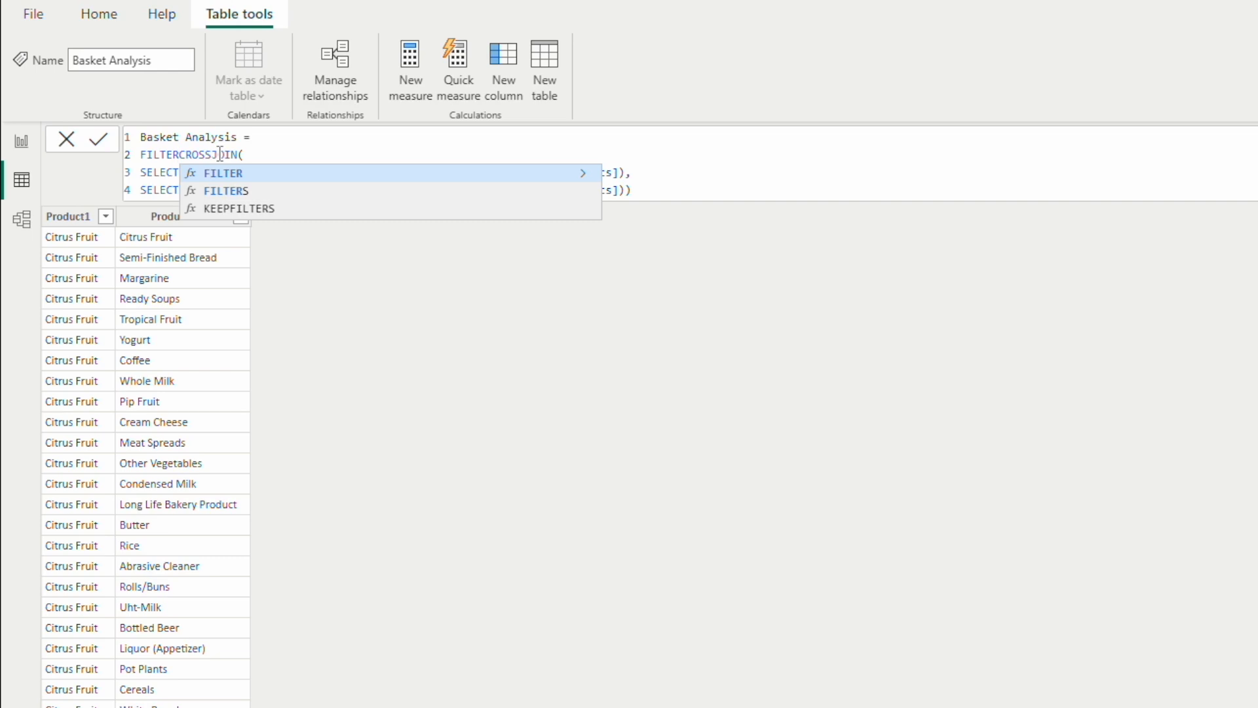
{"action": "type", "text": "("}
{"action": "key", "text": "shift+Return"}
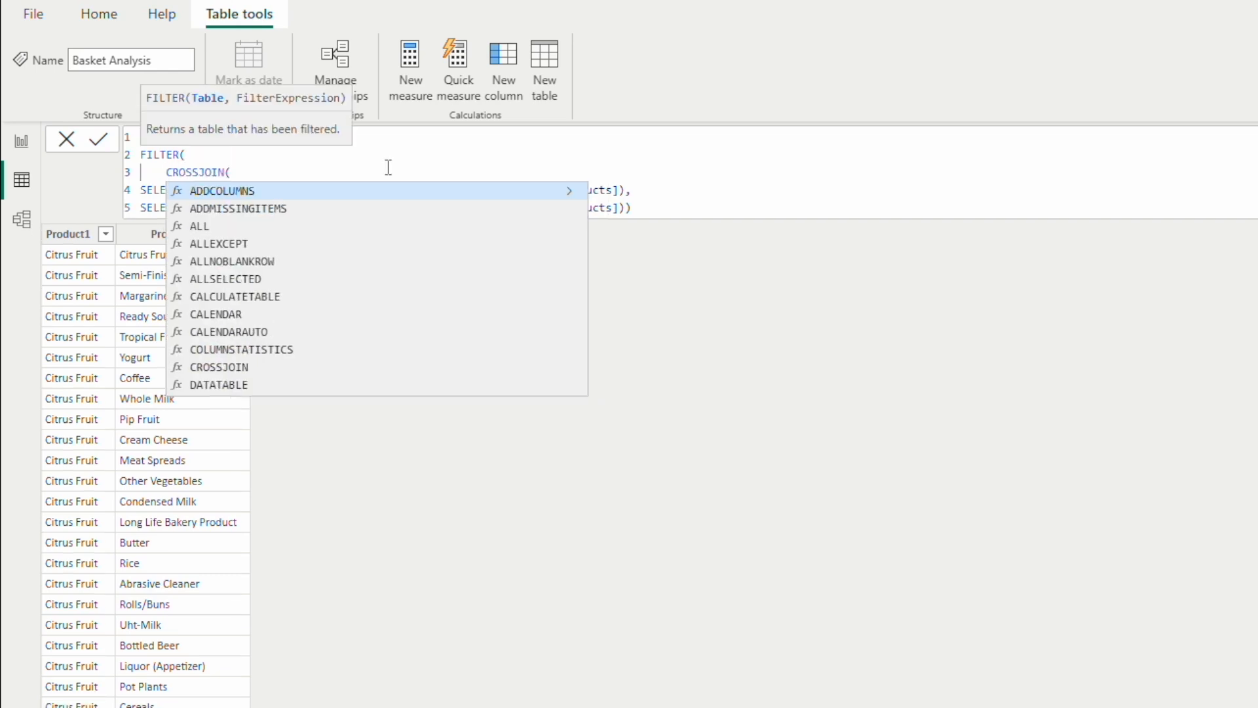
Step: Add the filter condition [Product1] > [Product2] on a new line after the CROSSJOIN, close FILTER and commit the formula
{"action": "left_click", "coordinate": [668, 206]}
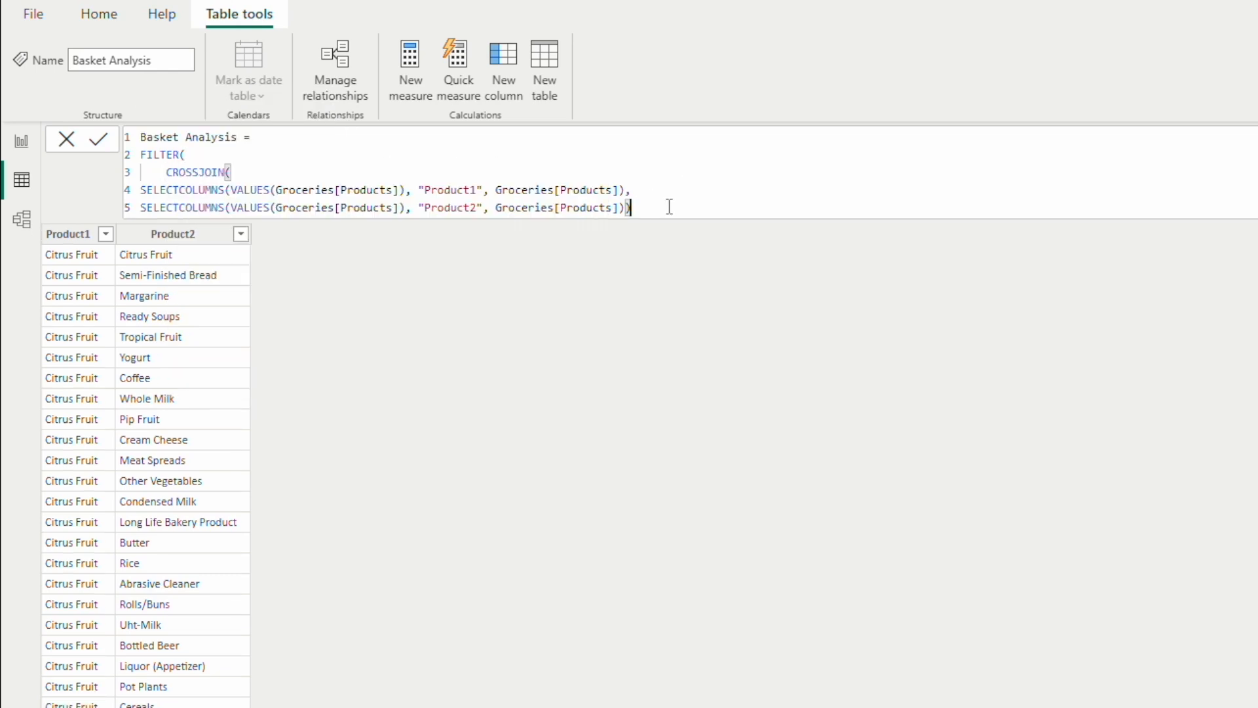
{"action": "type", "text": ","}
{"action": "key", "text": "shift+Return"}
{"action": "type", "text": "Product"}
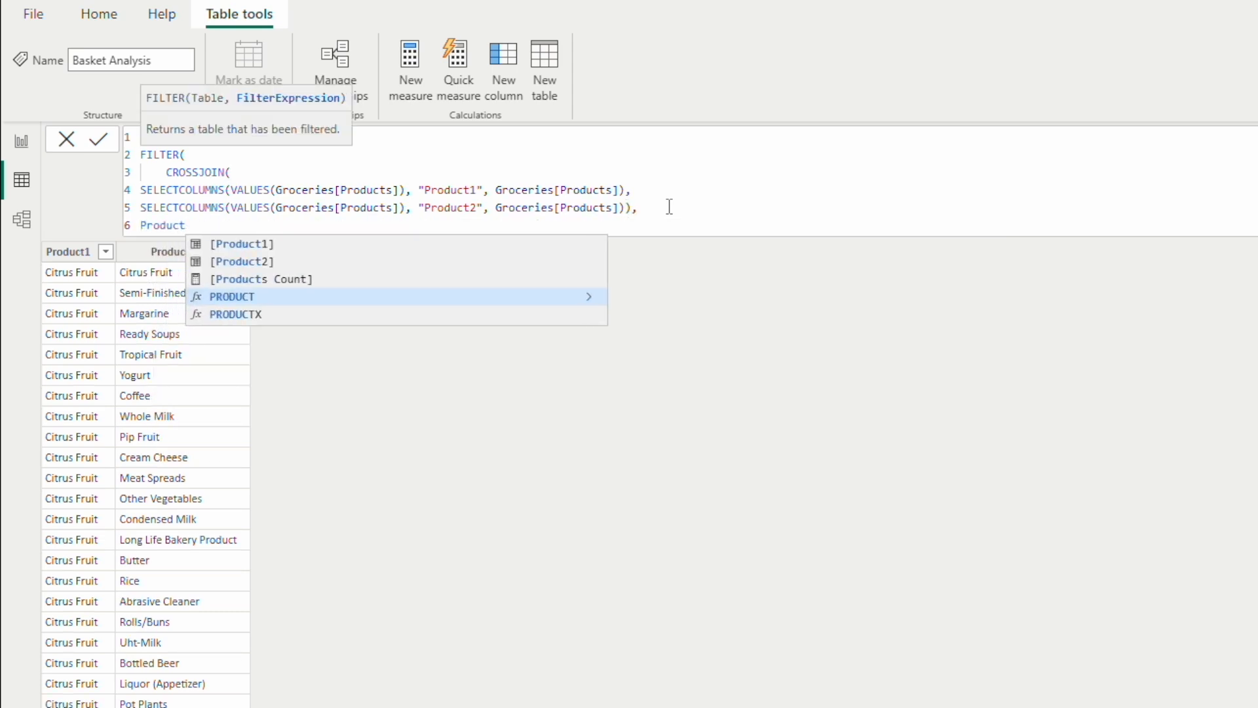
{"action": "key", "text": "Up"}
{"action": "key", "text": "Up"}
{"action": "key", "text": "Up"}
{"action": "key", "text": "Tab"}
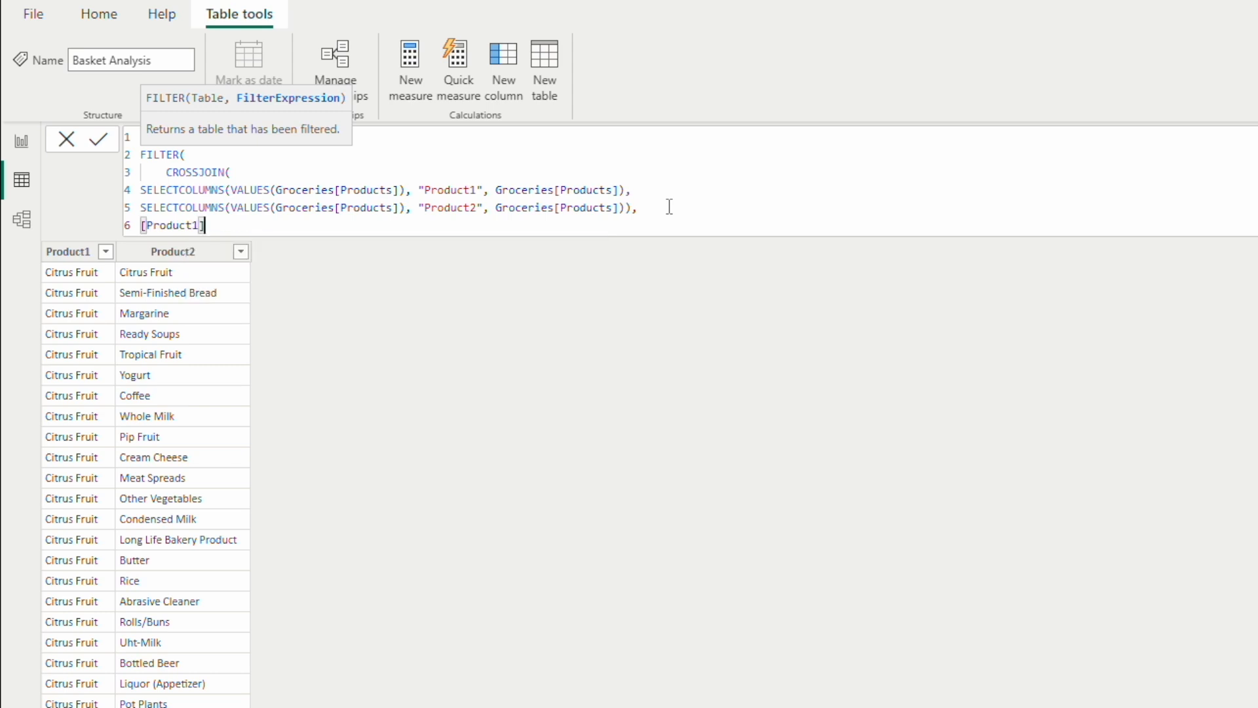
{"action": "type", "text": "> Pr"}
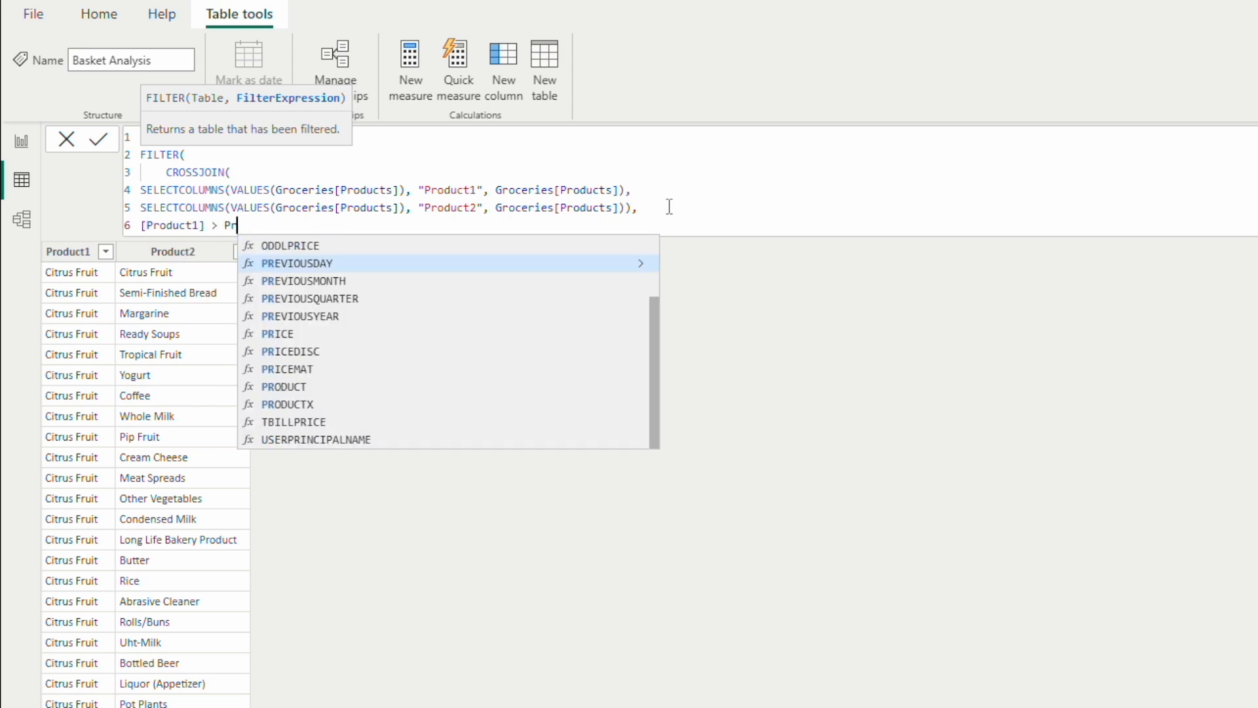
{"action": "type", "text": "oduct"}
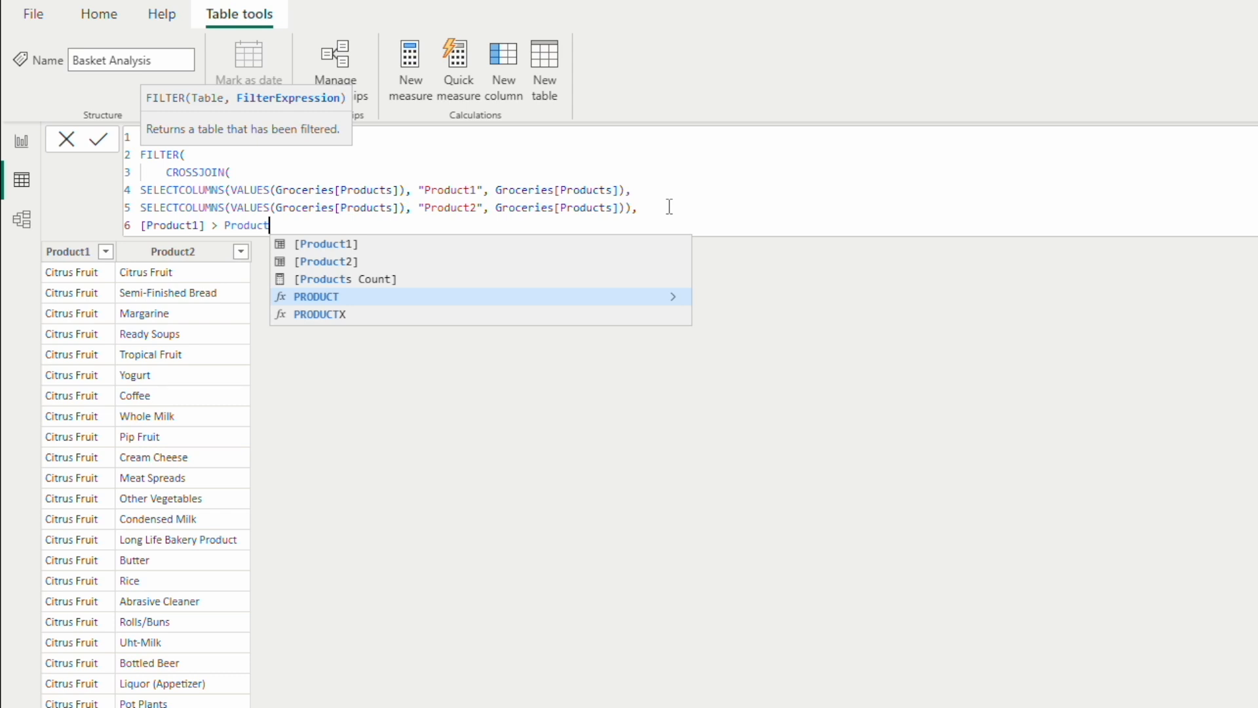
{"action": "left_click", "coordinate": [352, 261]}
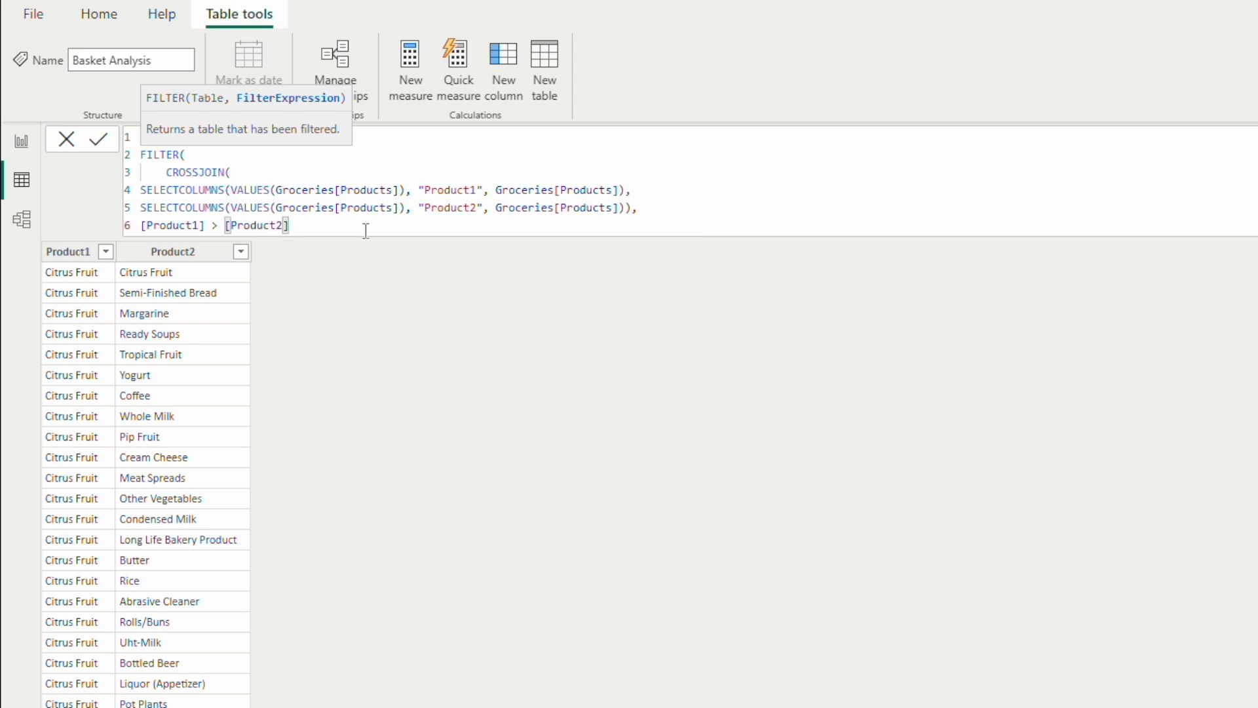
{"action": "type", "text": ")"}
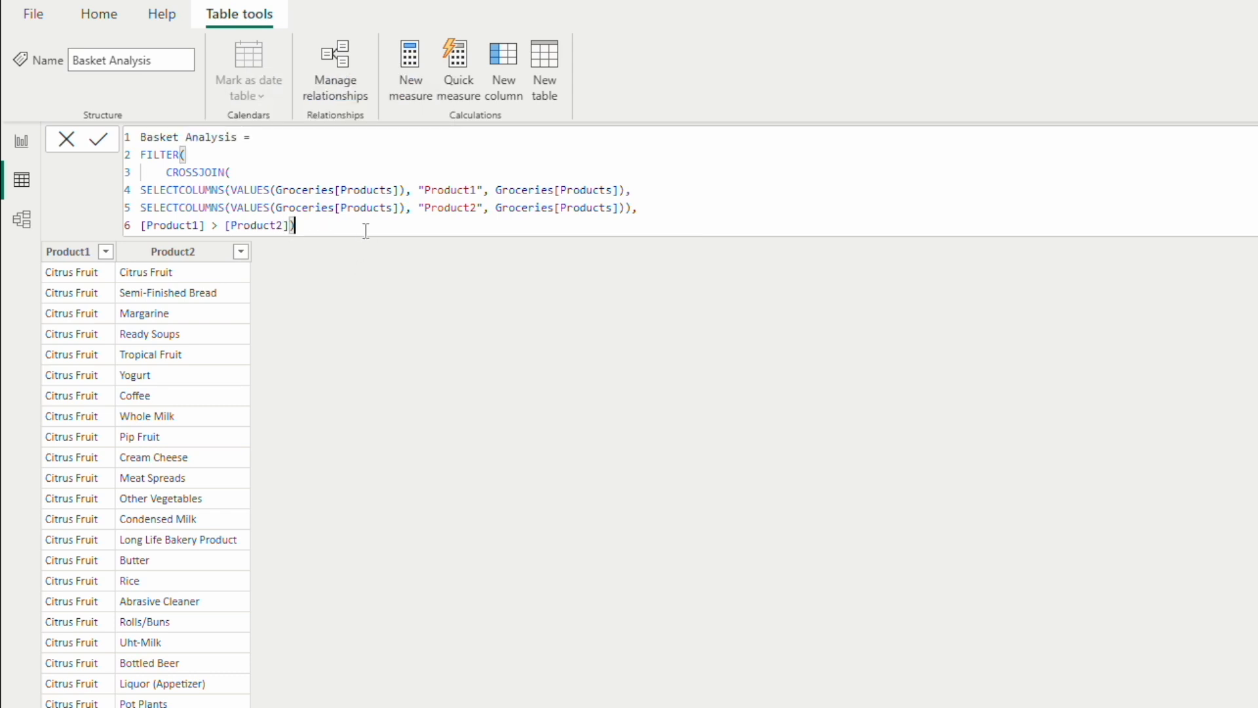
{"action": "key", "text": "Return"}
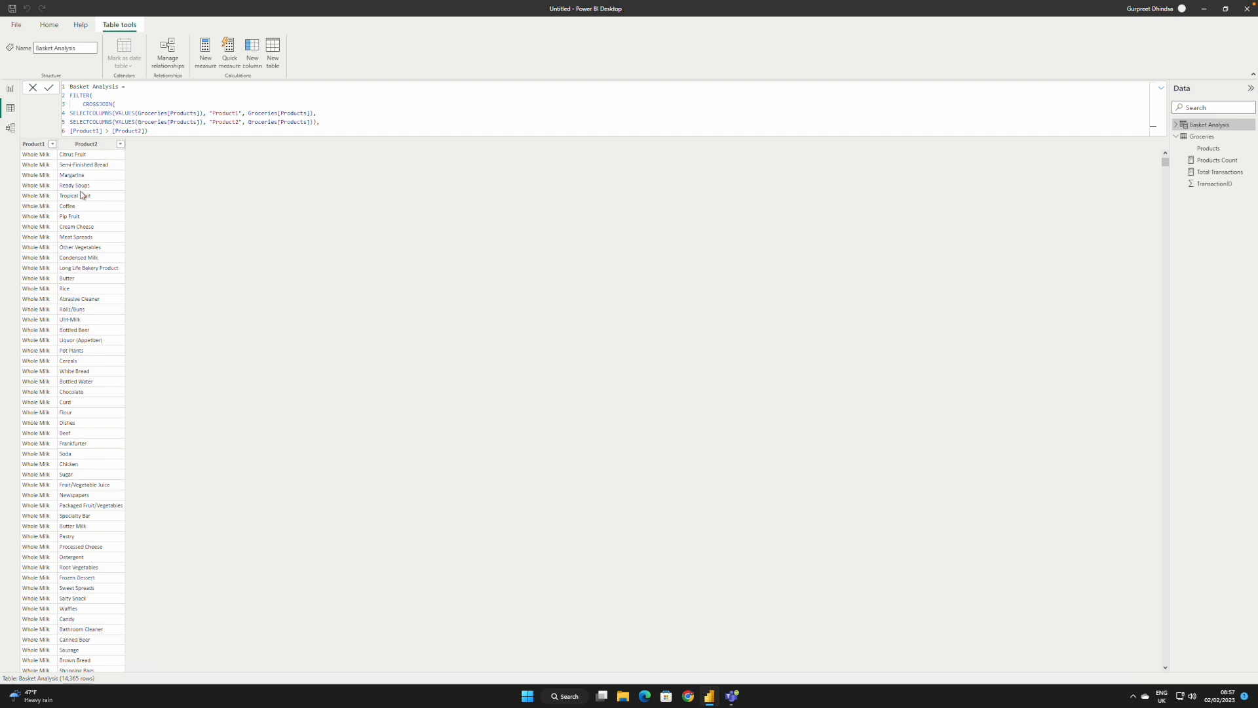
Step: Add a new calculated column to the Basket Analysis table and name it Basket in its formula
{"action": "left_click", "coordinate": [72, 146]}
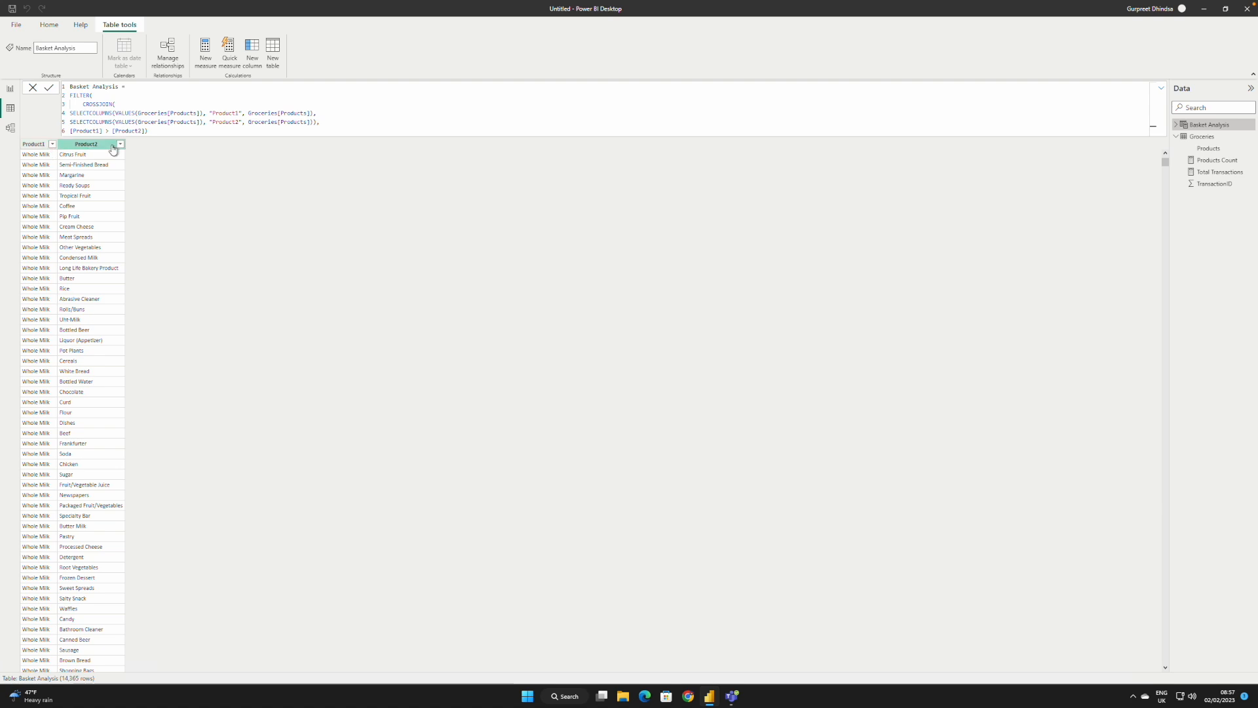
{"action": "left_click", "coordinate": [170, 129]}
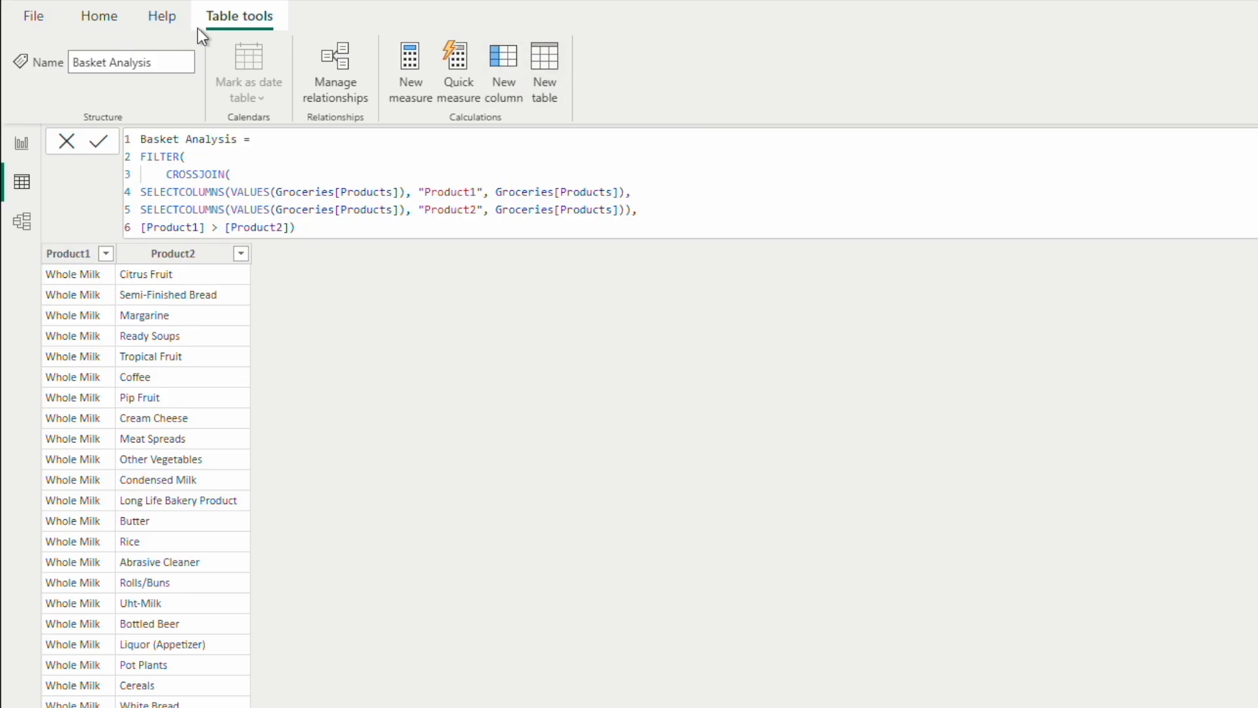
{"action": "left_click", "coordinate": [504, 57]}
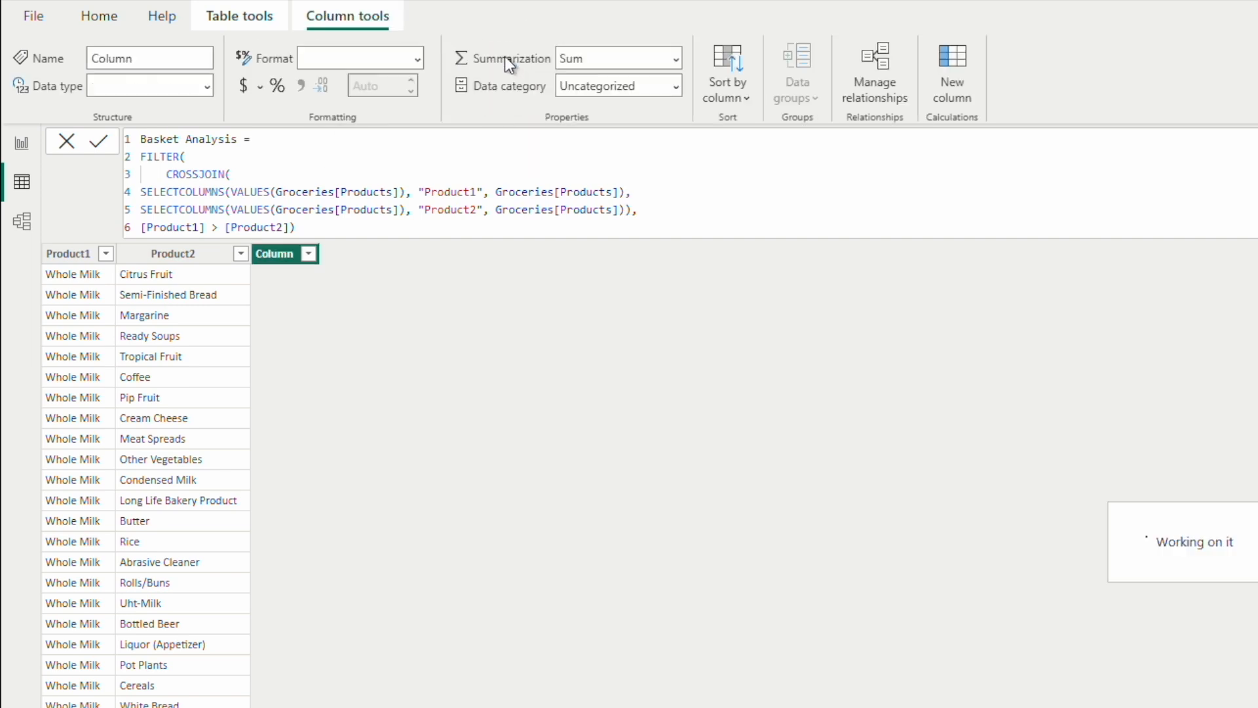
{"action": "left_click", "coordinate": [190, 138]}
{"action": "key", "text": "BackSpace"}
{"action": "key", "text": "BackSpace"}
{"action": "key", "text": "BackSpace"}
{"action": "key", "text": "BackSpace"}
{"action": "key", "text": "BackSpace"}
{"action": "key", "text": "BackSpace"}
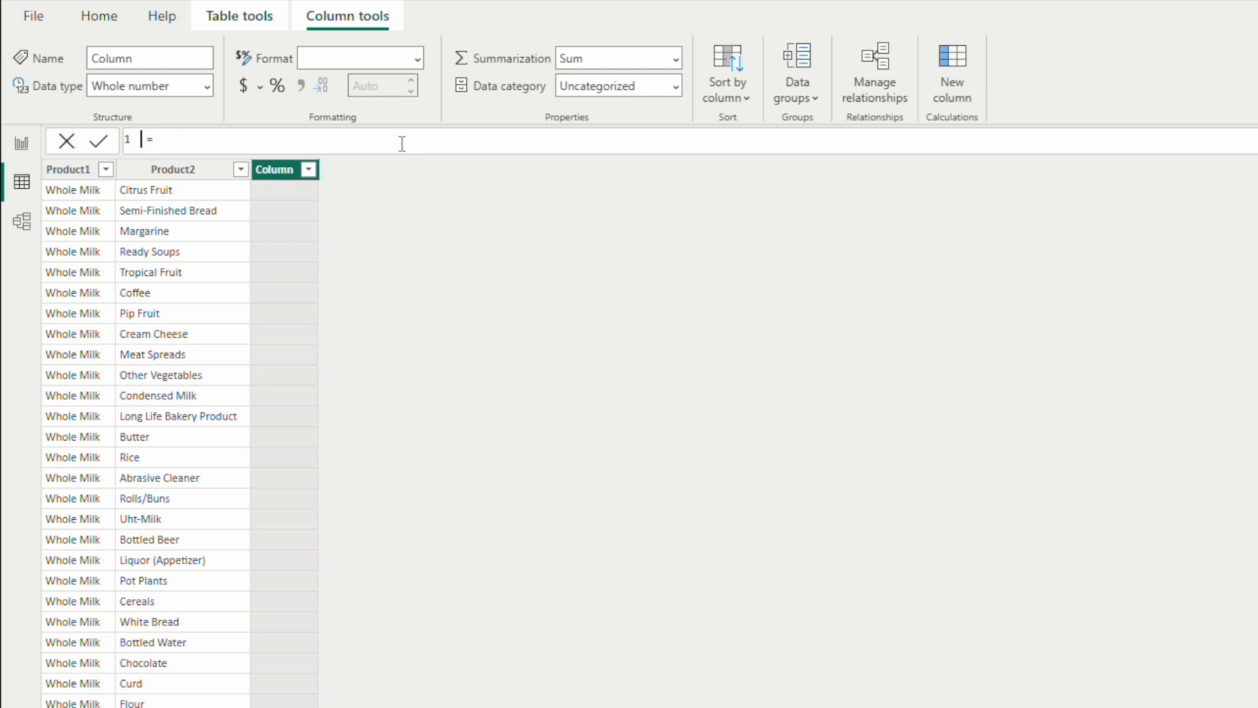
{"action": "type", "text": "Basket"}
Step: Begin the Basket column's expression with the 'Basket Analysis'[Product1] column reference
{"action": "left_click", "coordinate": [325, 138]}
{"action": "type", "text": "Produ"}
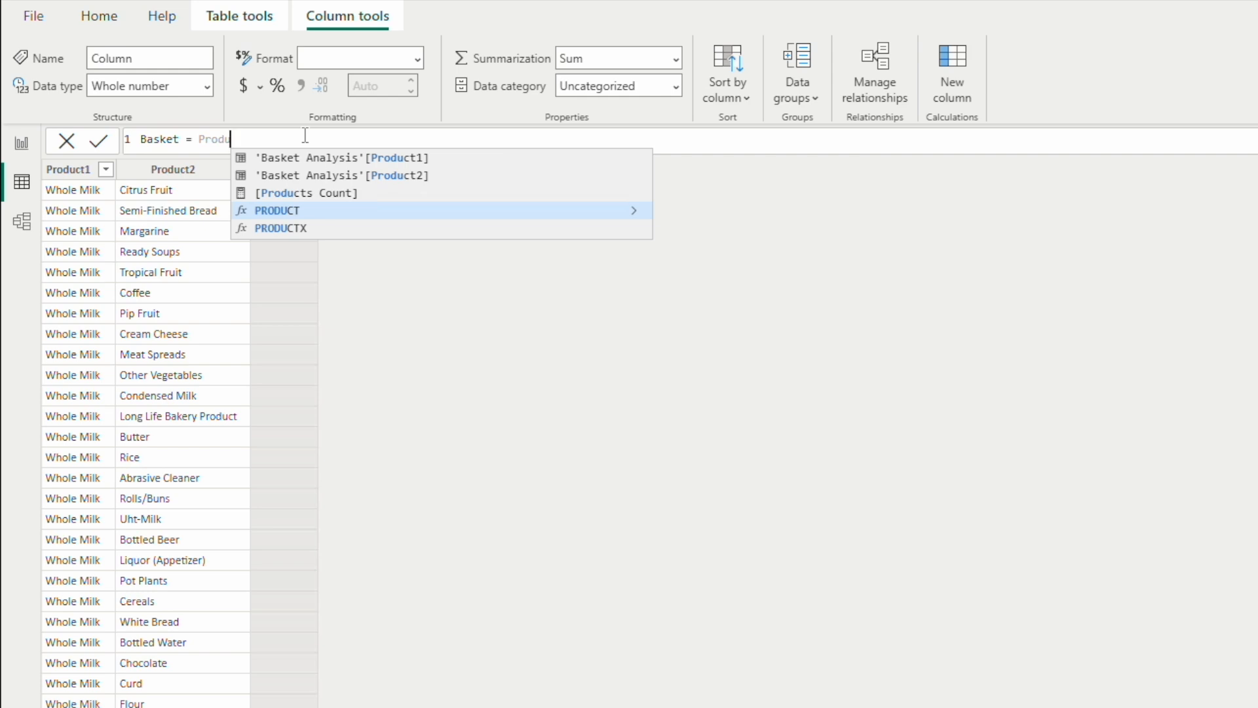
{"action": "key", "text": "Up"}
{"action": "key", "text": "Up"}
{"action": "key", "text": "Up"}
{"action": "key", "text": "Tab"}
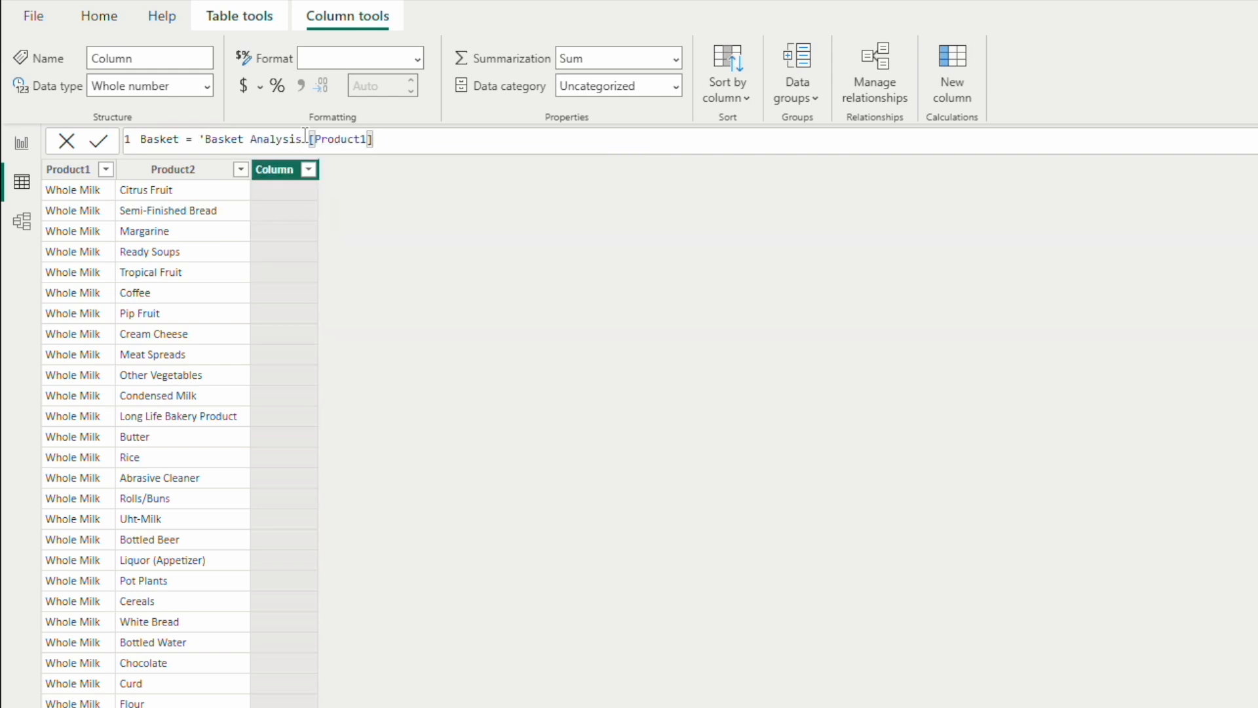
Step: Concatenate " - " and 'Basket Analysis'[Product2] to the Basket expression using & and commit the formula
{"action": "type", "text": "&\" - \"&"}
{"action": "type", "text": "Product"}
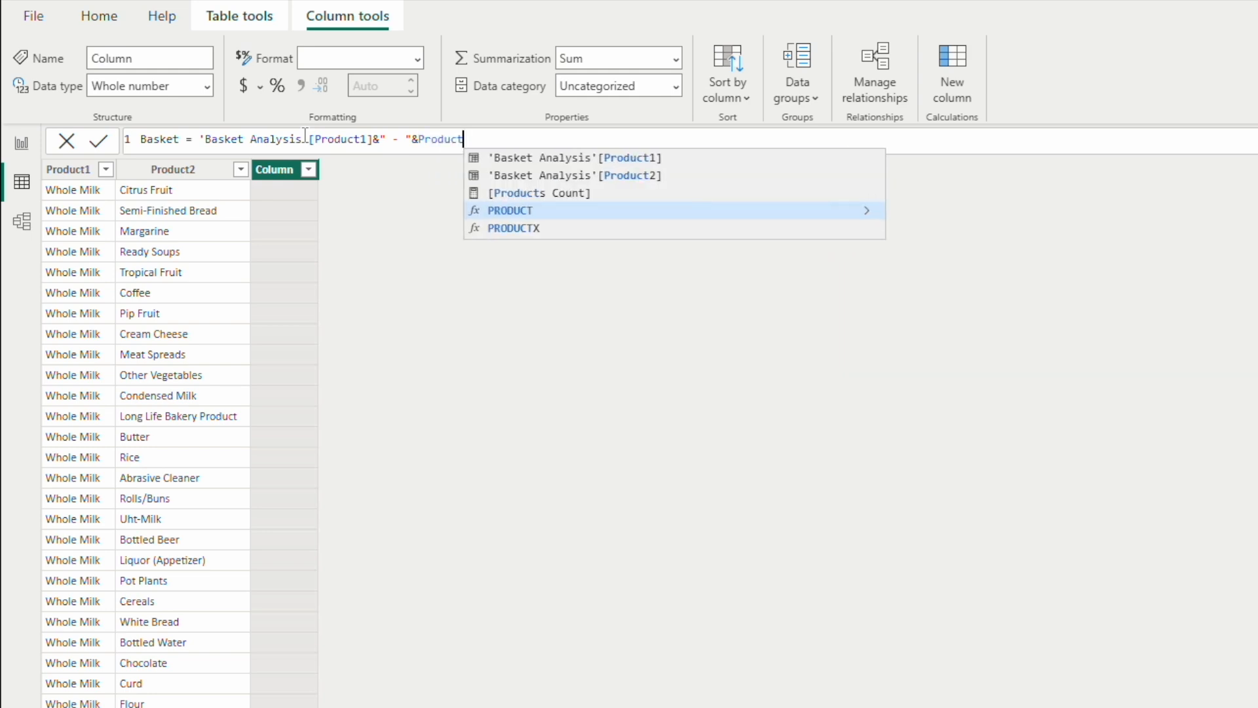
{"action": "key", "text": "Up"}
{"action": "key", "text": "Up"}
{"action": "key", "text": "Tab"}
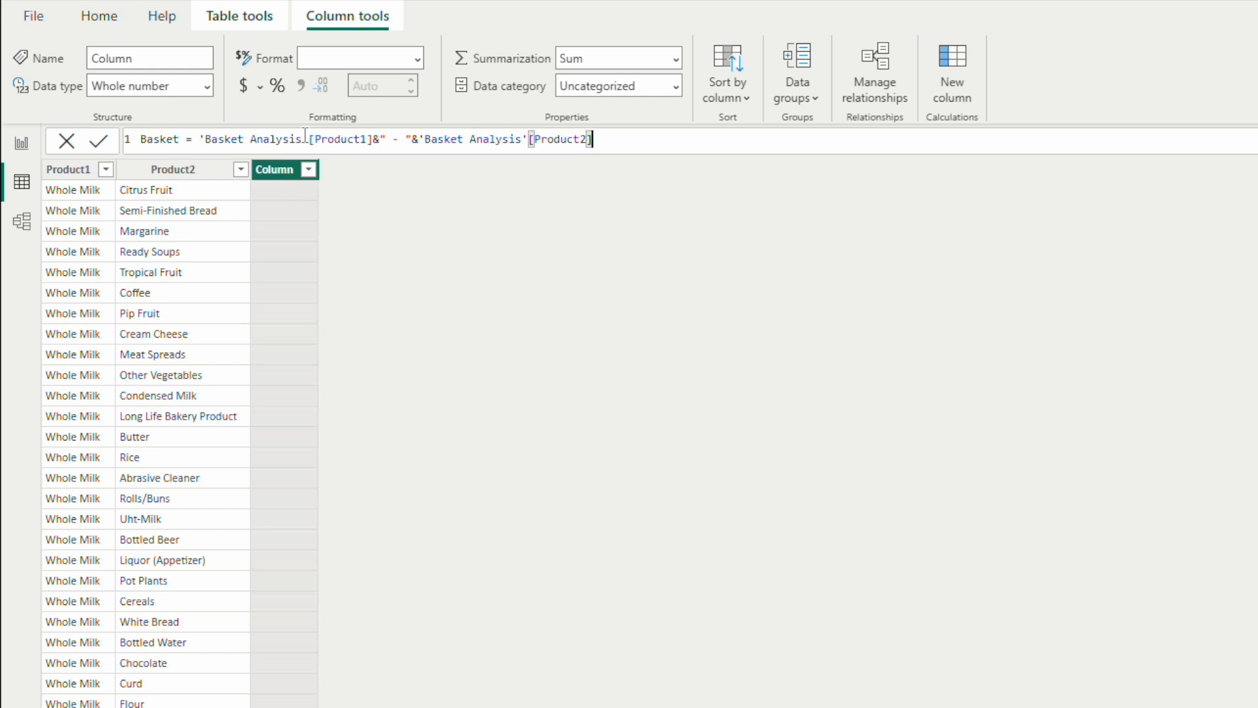
{"action": "key", "text": "Return"}
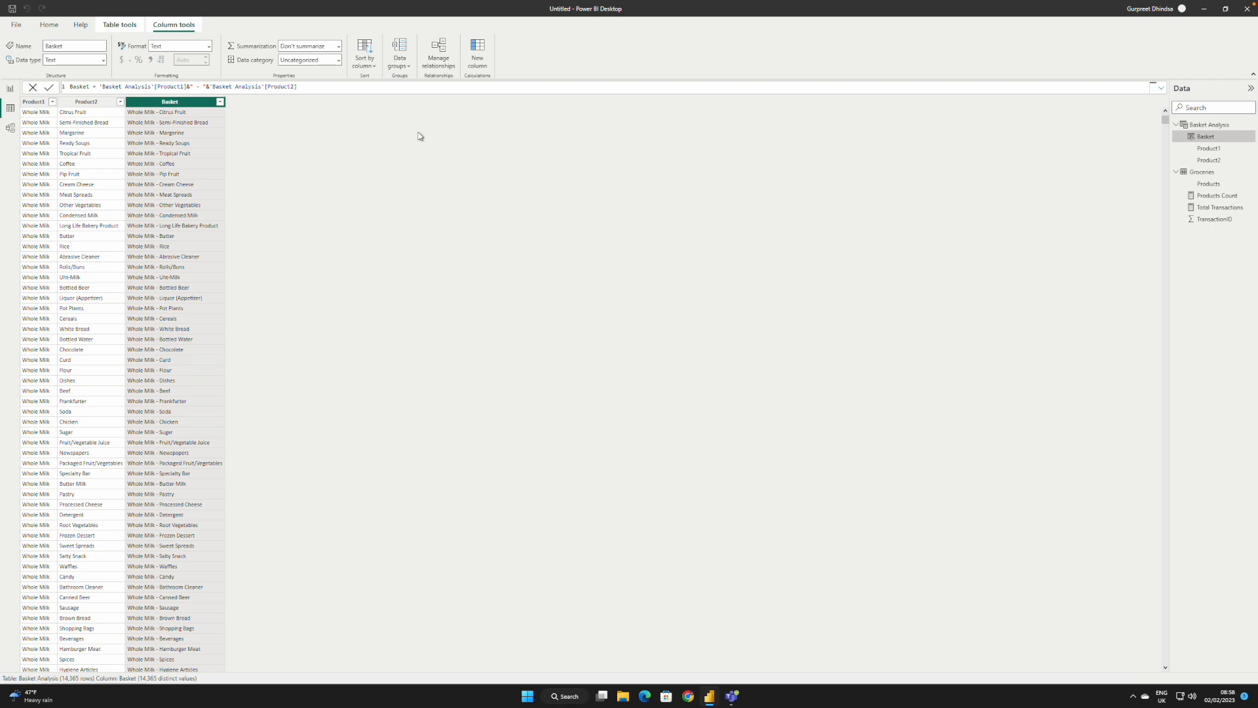
Step: Add another calculated column to the Basket Analysis table, name it Support Basket in its formula and start the expression on line 3
{"action": "left_click", "coordinate": [477, 45]}
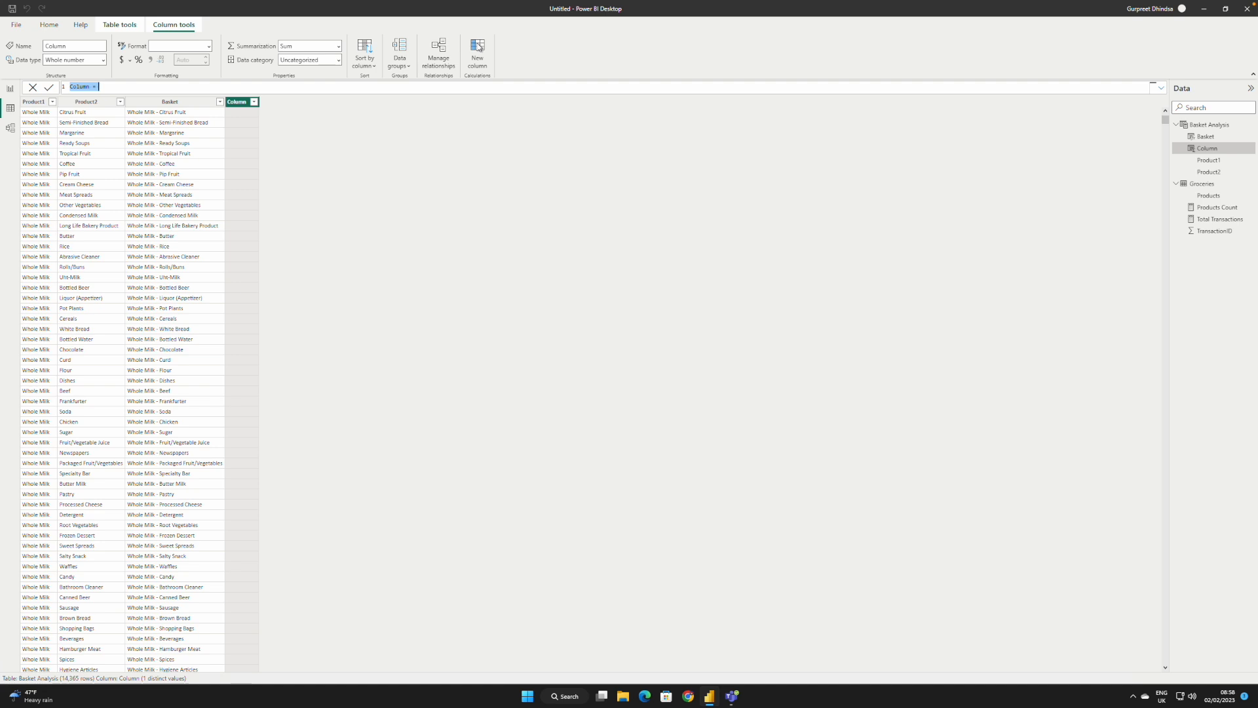
{"action": "left_click", "coordinate": [91, 88]}
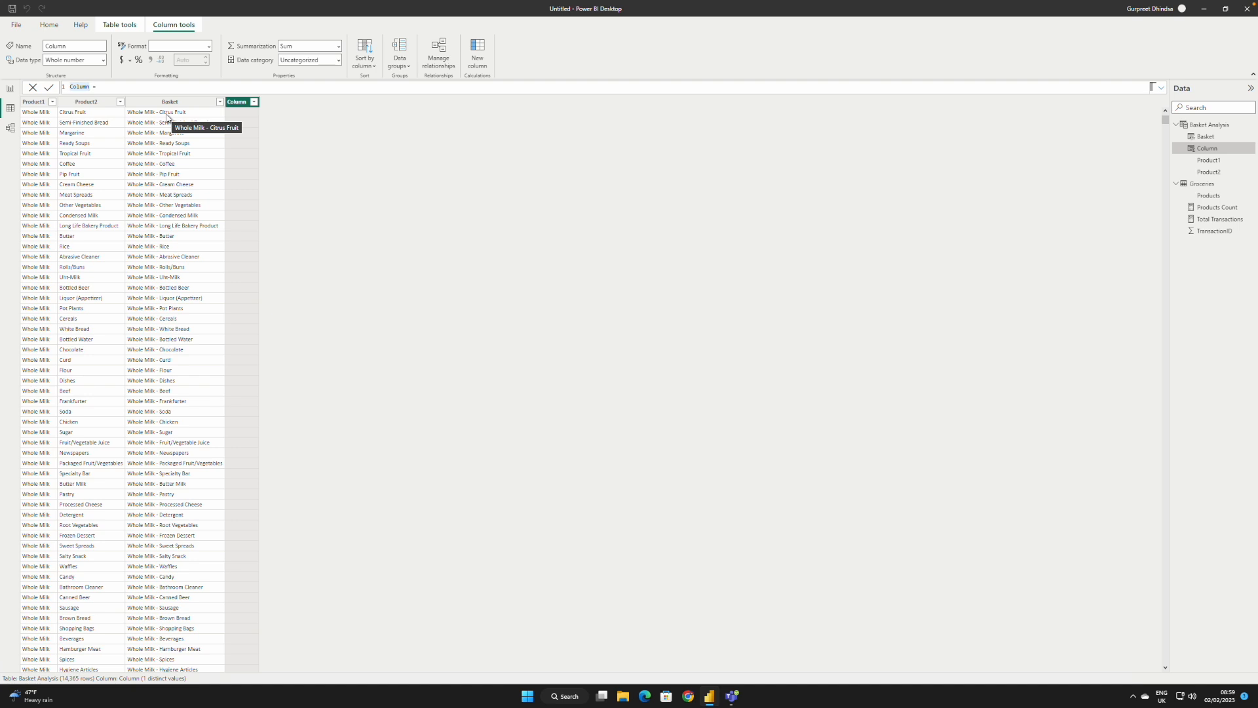
{"action": "key", "text": "Delete"}
{"action": "key", "text": "Delete"}
{"action": "left_click", "coordinate": [88, 87]}
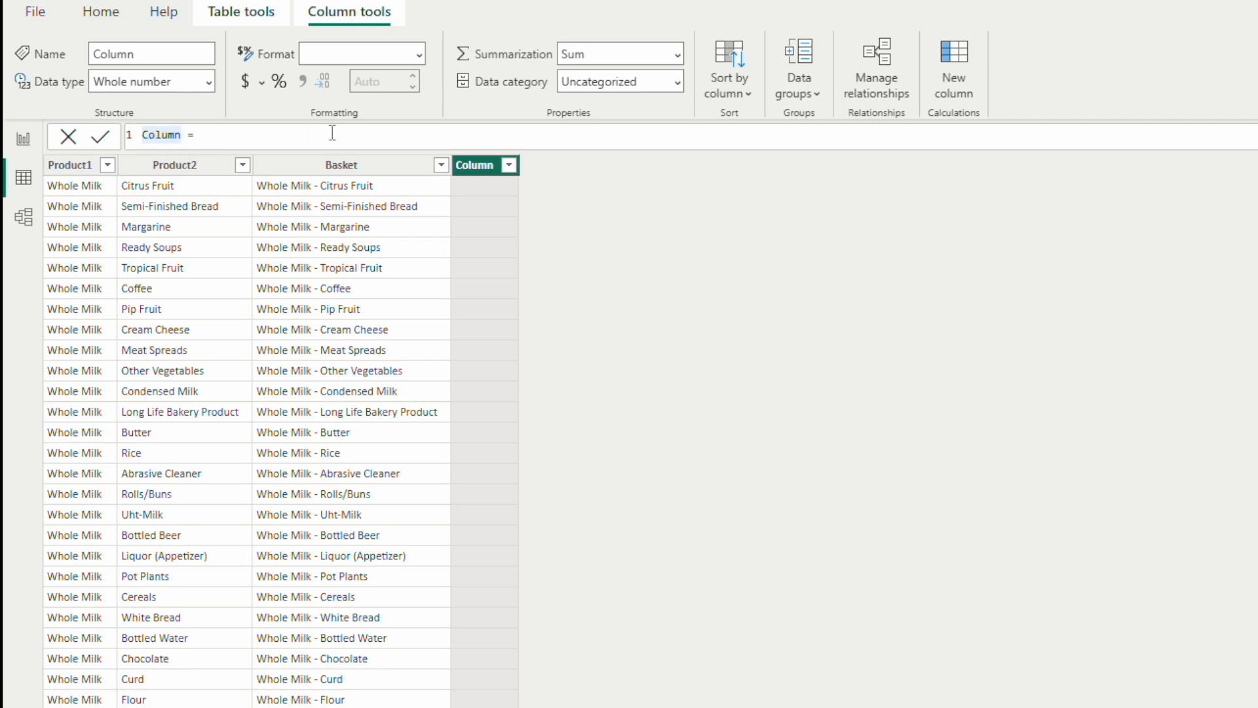
{"action": "key", "text": "BackSpace"}
{"action": "key", "text": "BackSpace"}
{"action": "key", "text": "BackSpace"}
{"action": "key", "text": "BackSpace"}
{"action": "key", "text": "BackSpace"}
{"action": "key", "text": "BackSpace"}
{"action": "type", "text": "Support Basket"}
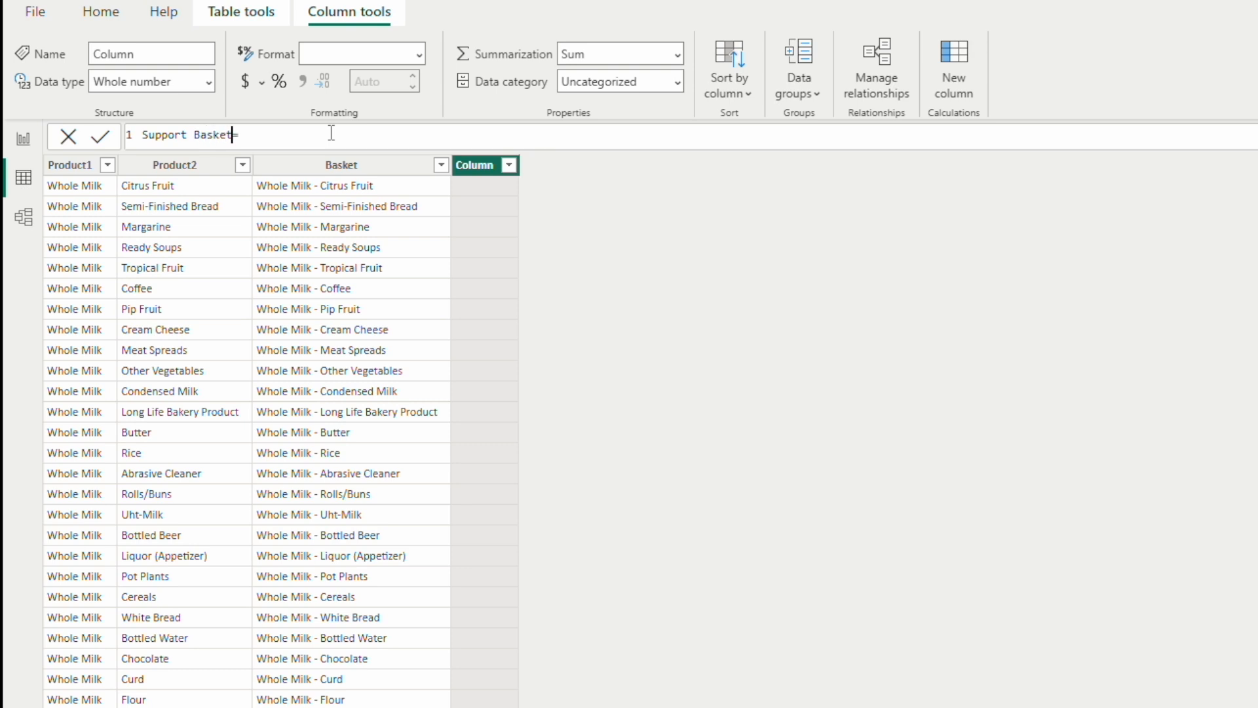
{"action": "key", "text": "End"}
{"action": "key", "text": "shift+Return"}
{"action": "key", "text": "shift+Return"}
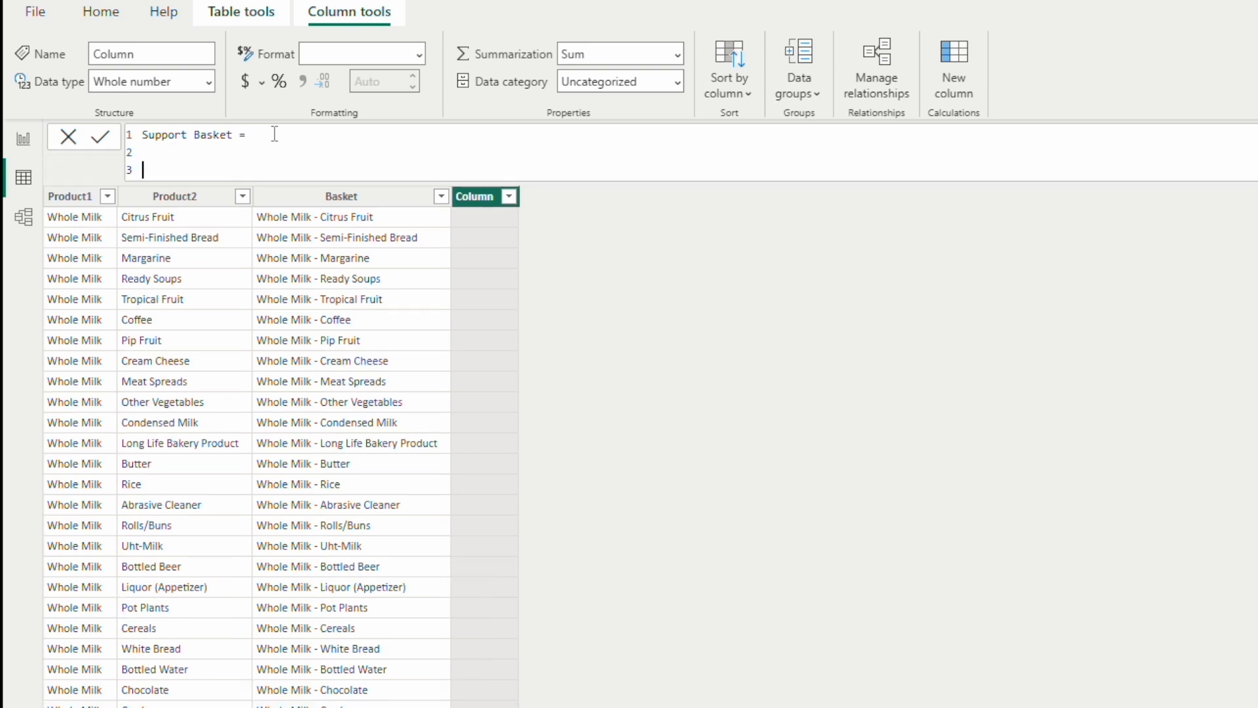
Step: Define a variable Prod1 equal to 'Basket Analysis'[Product1] in the Support Basket formula
{"action": "type", "text": "var Prod1  = Product"}
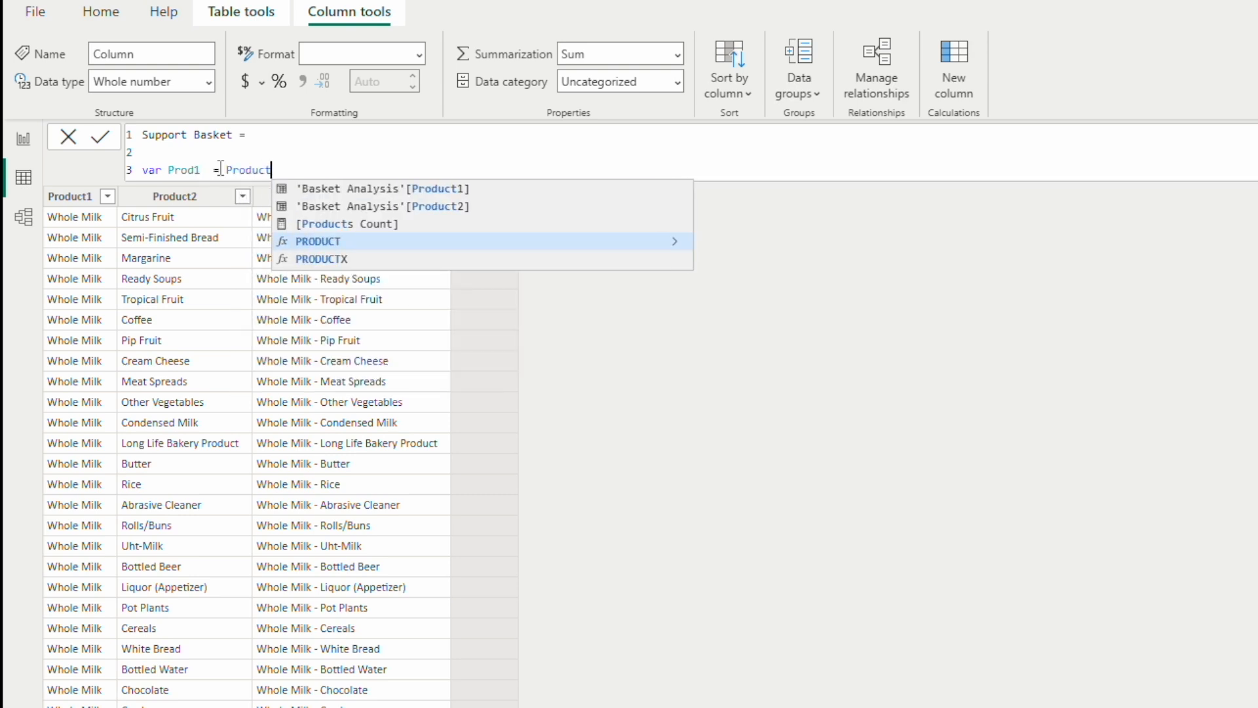
{"action": "key", "text": "Up"}
{"action": "key", "text": "Up"}
{"action": "key", "text": "Up"}
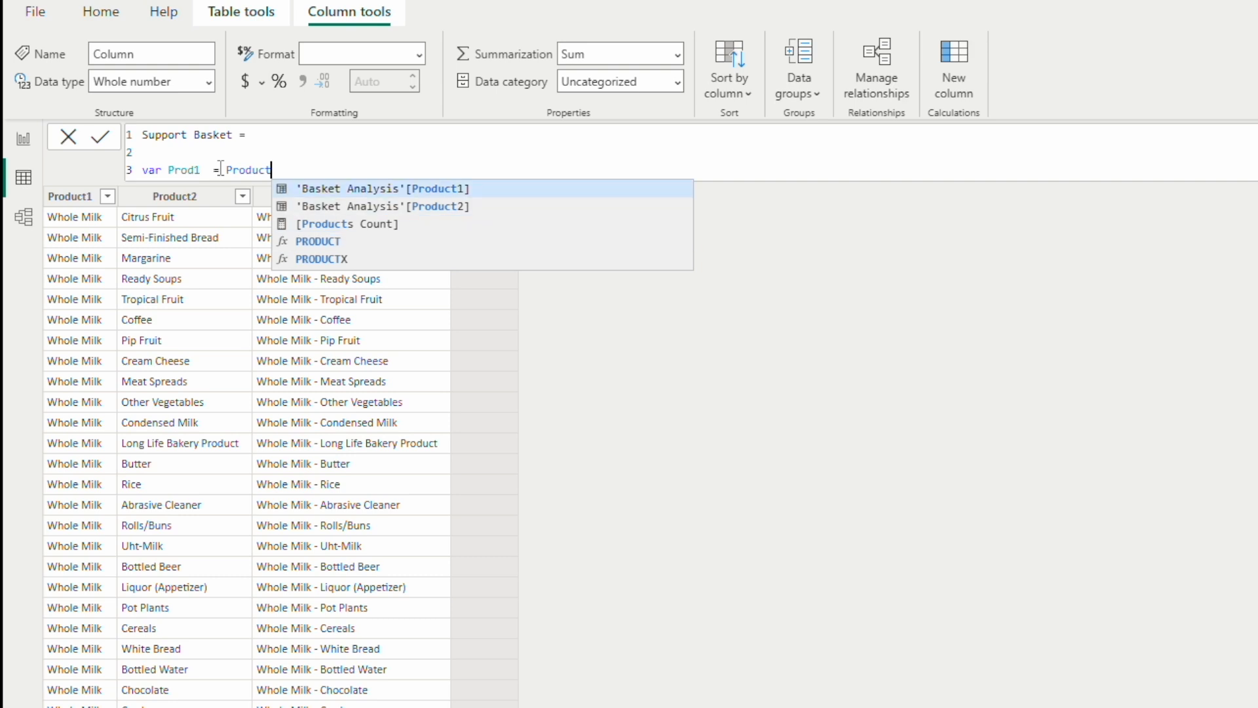
{"action": "key", "text": "Tab"}
{"action": "key", "text": "shift+Return"}
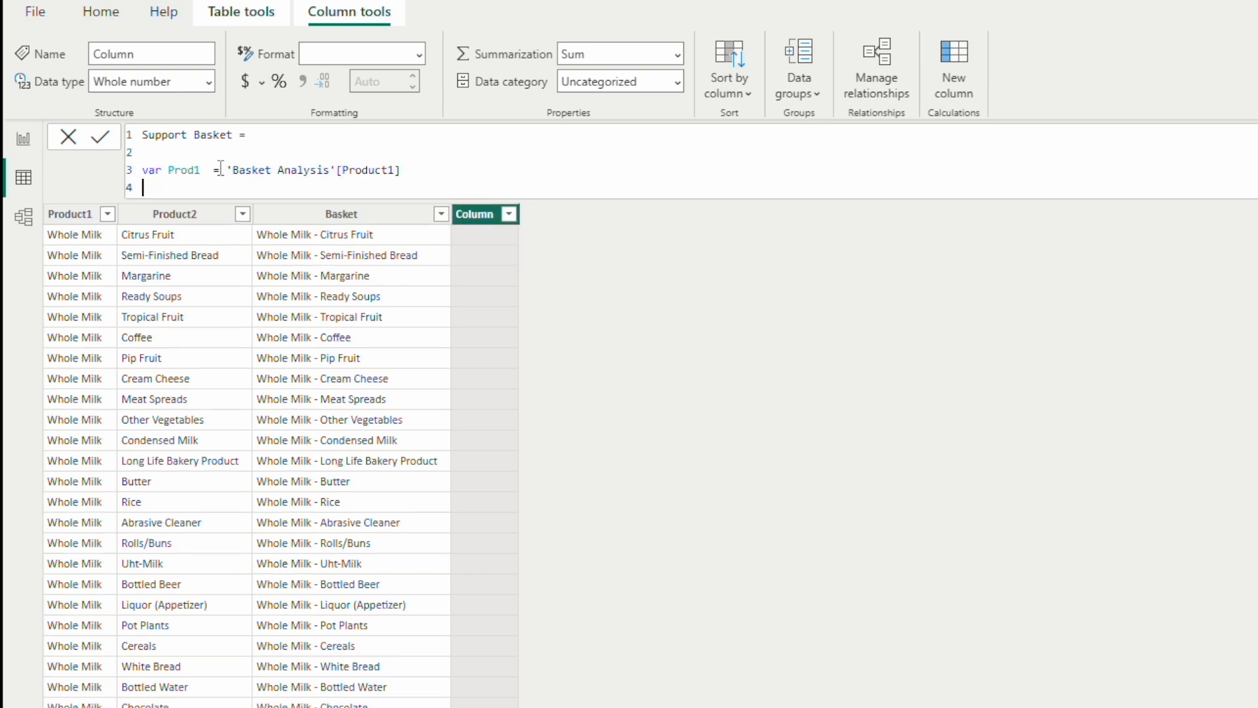
Step: Define a variable Prod2 equal to 'Basket Analysis'[Product2] on line 4, followed by a blank line
{"action": "type", "text": "var Prod2 = Pro"}
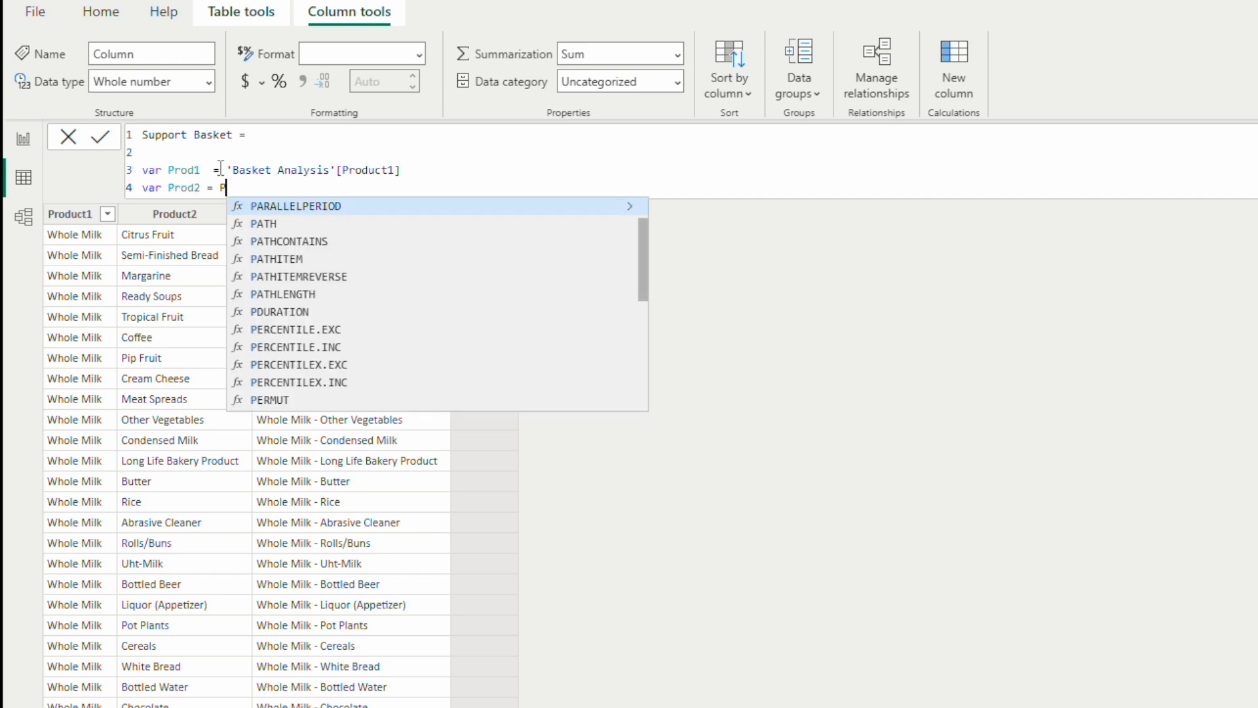
{"action": "type", "text": "duct"}
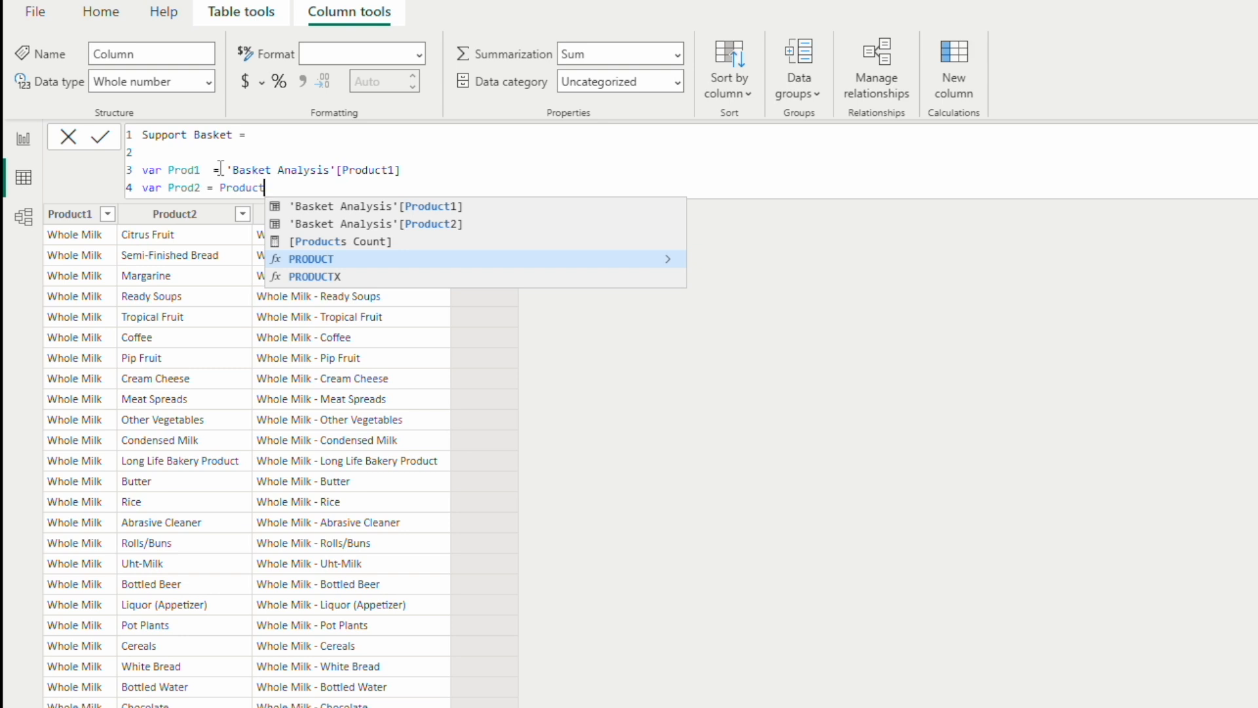
{"action": "key", "text": "Up"}
{"action": "key", "text": "Up"}
{"action": "key", "text": "Tab"}
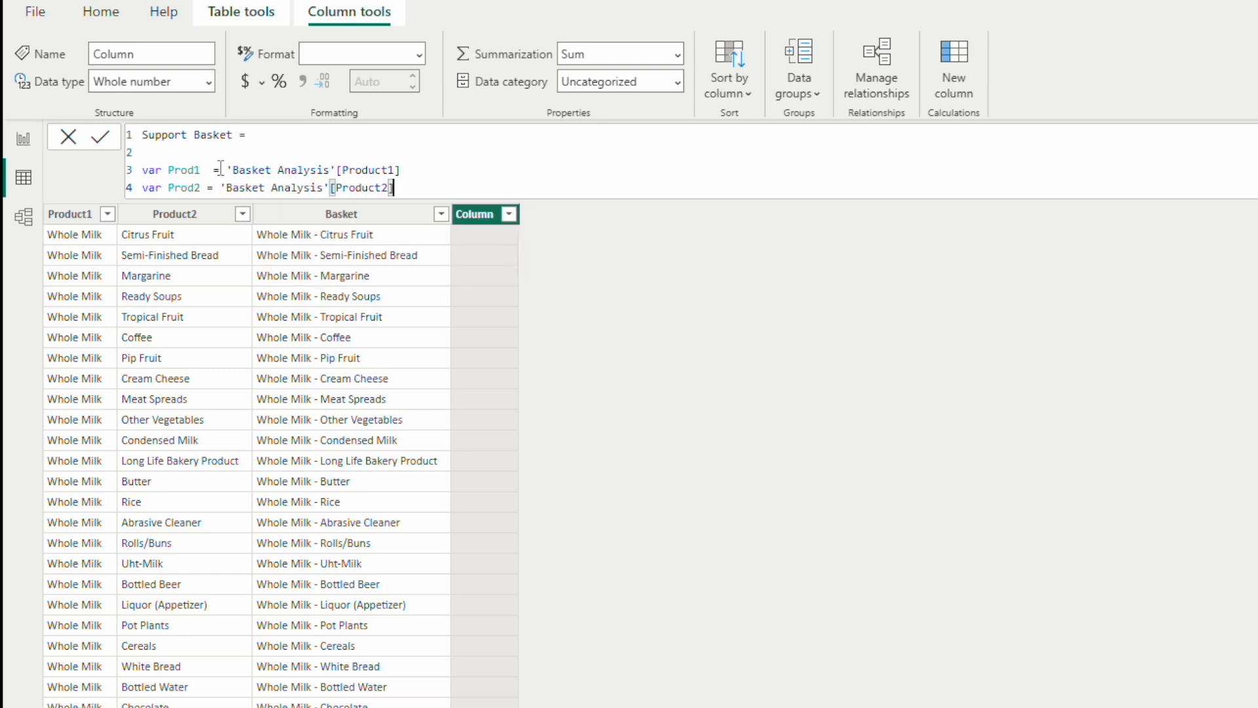
{"action": "key", "text": "shift+Return"}
{"action": "key", "text": "shift+Return"}
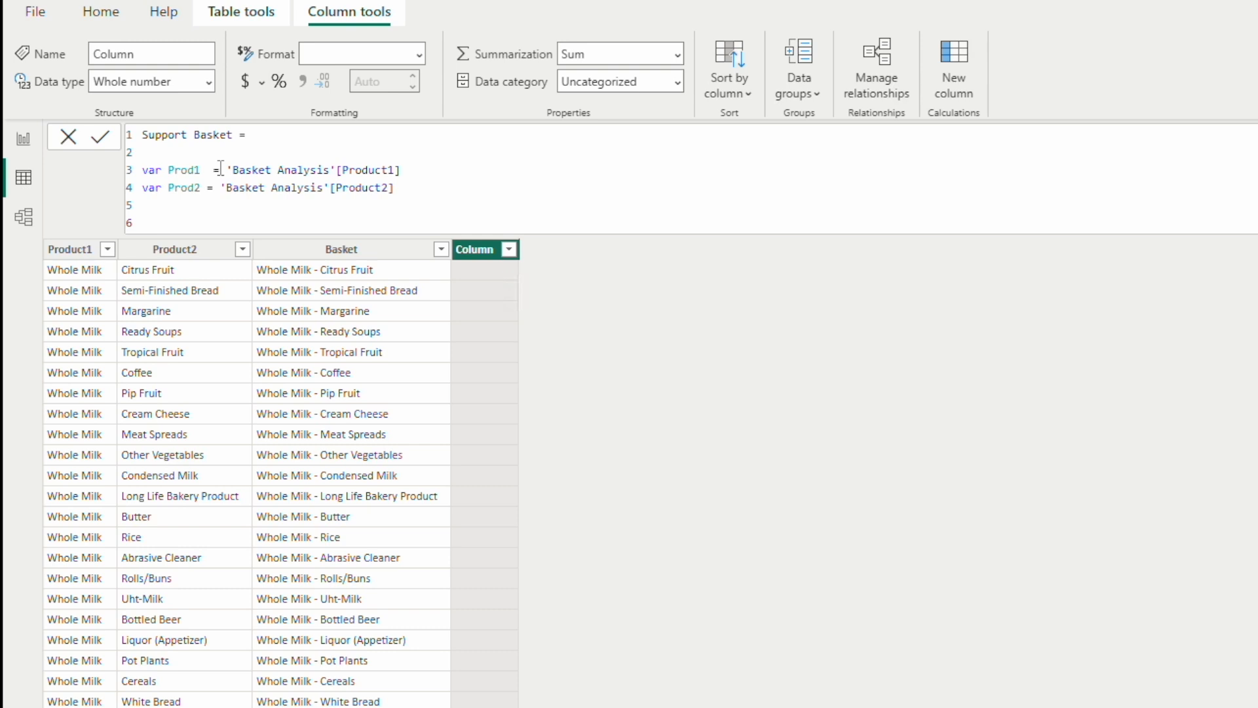
Step: Declare a variable Prod1Transactions on line 6 and start a new line for its expression
{"action": "type", "text": "var Prod1Transactions"}
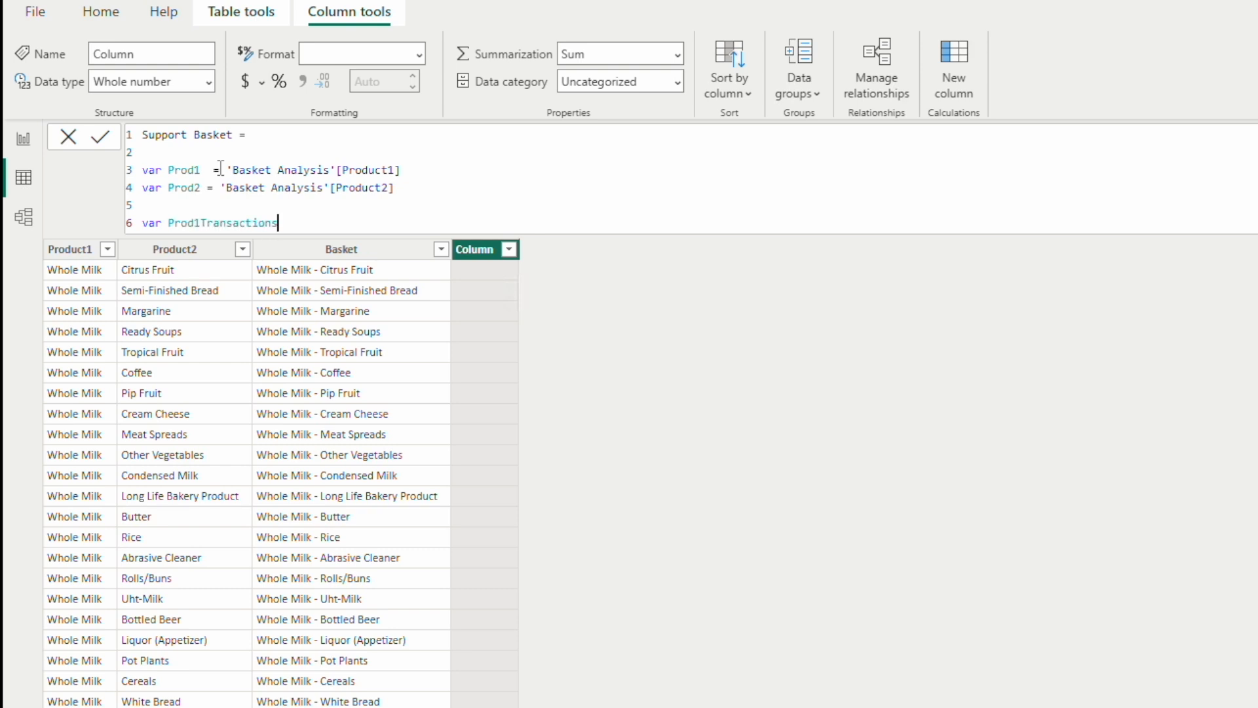
{"action": "type", "text": " ="}
{"action": "key", "text": "shift+Return"}
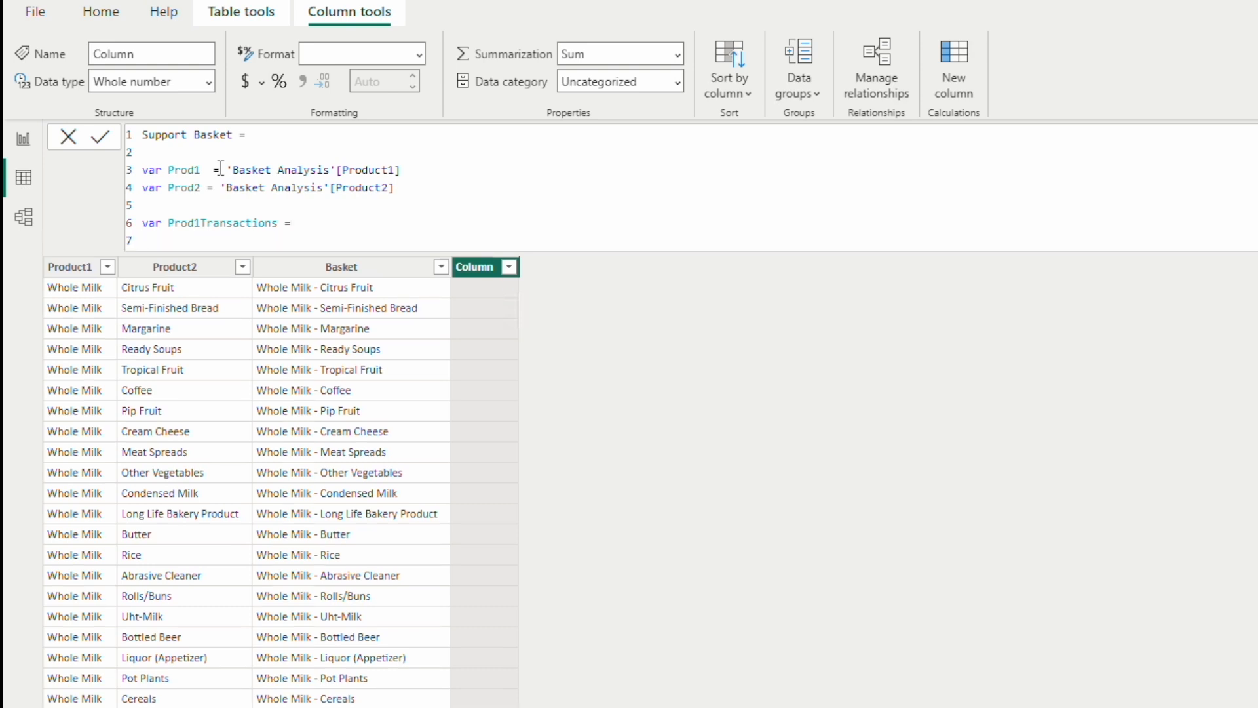
Step: Start an indented FILTER function for Prod1Transactions with Groceries as its table argument
{"action": "key", "text": "Tab"}
{"action": "type", "text": "FILT"}
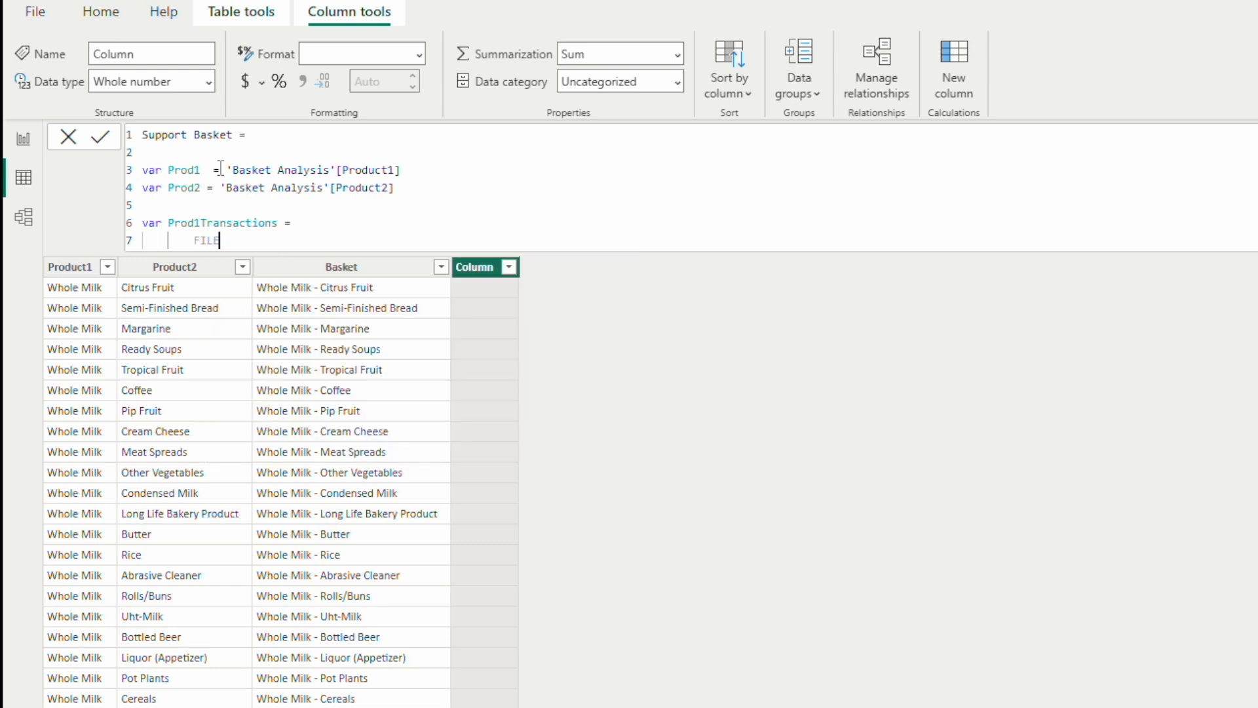
{"action": "key", "text": "BackSpace"}
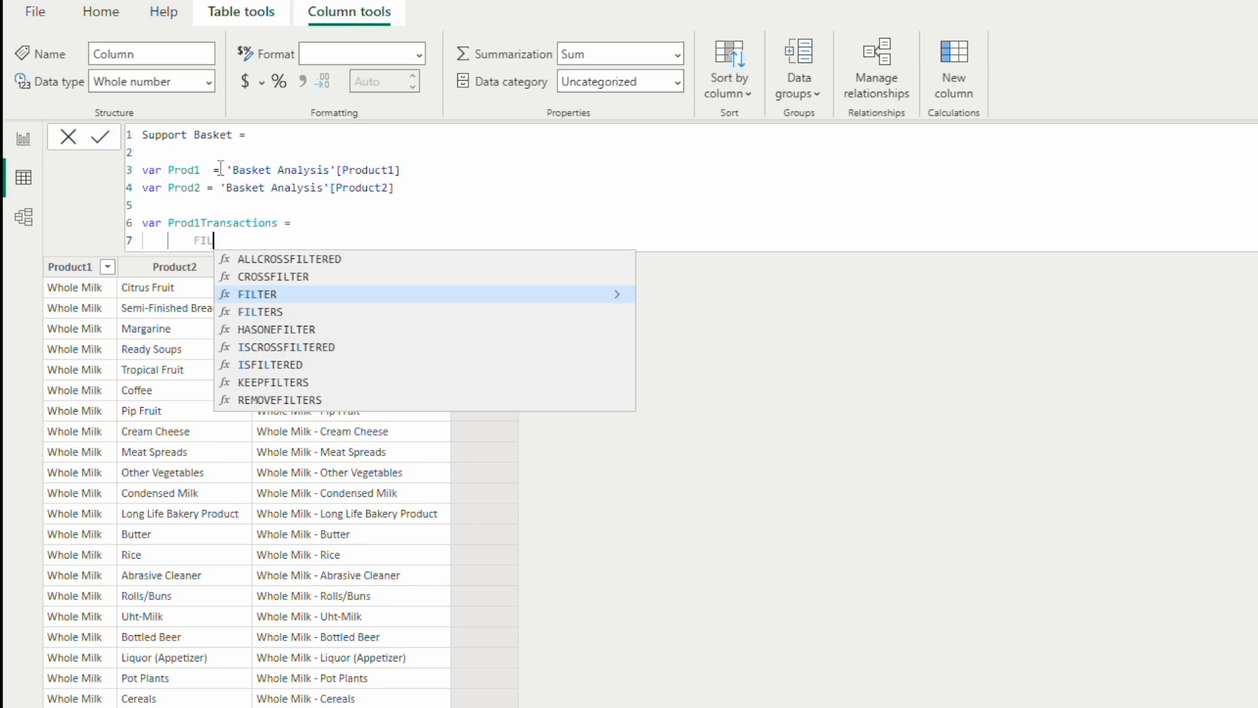
{"action": "key", "text": "Tab"}
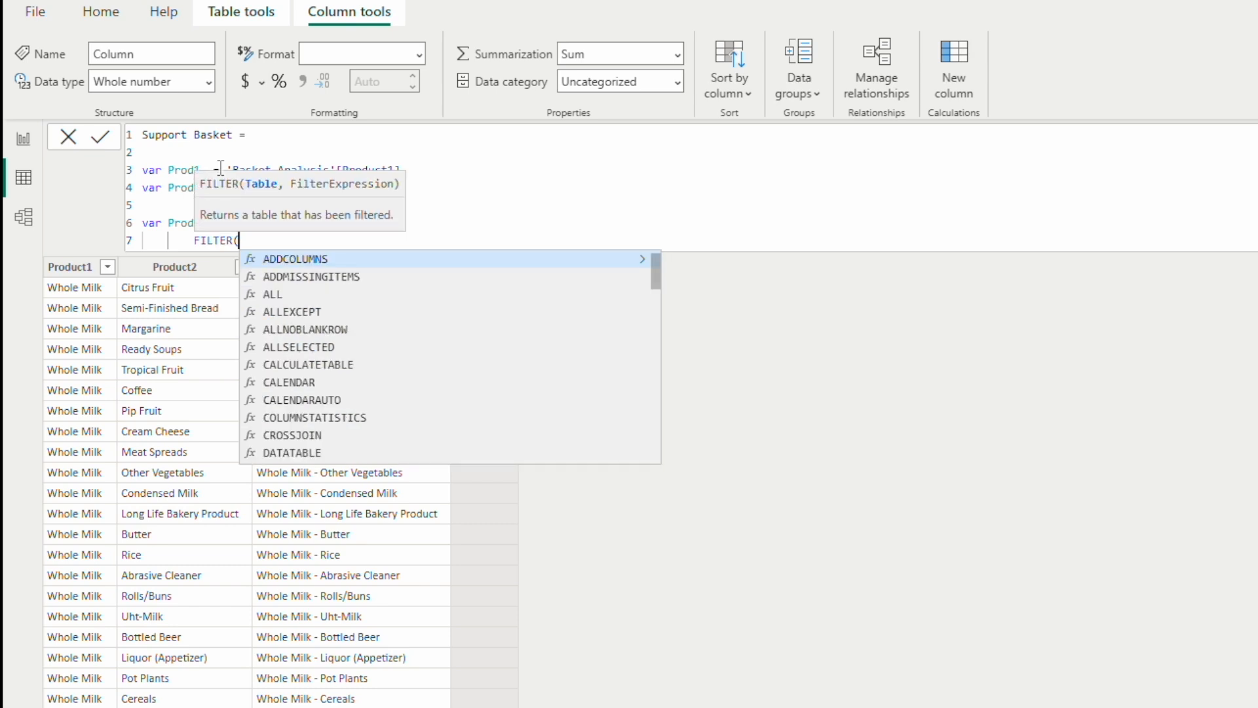
{"action": "type", "text": "Gro"}
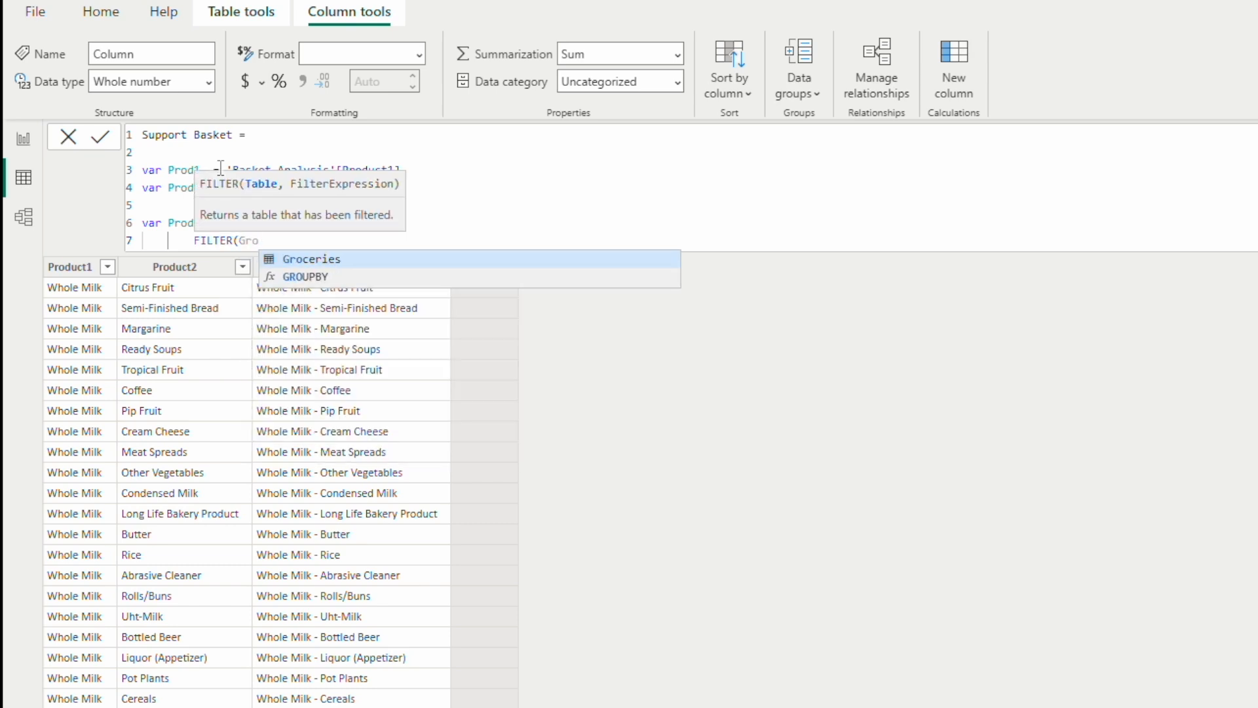
{"action": "type", "text": "cer"}
{"action": "key", "text": "Tab"}
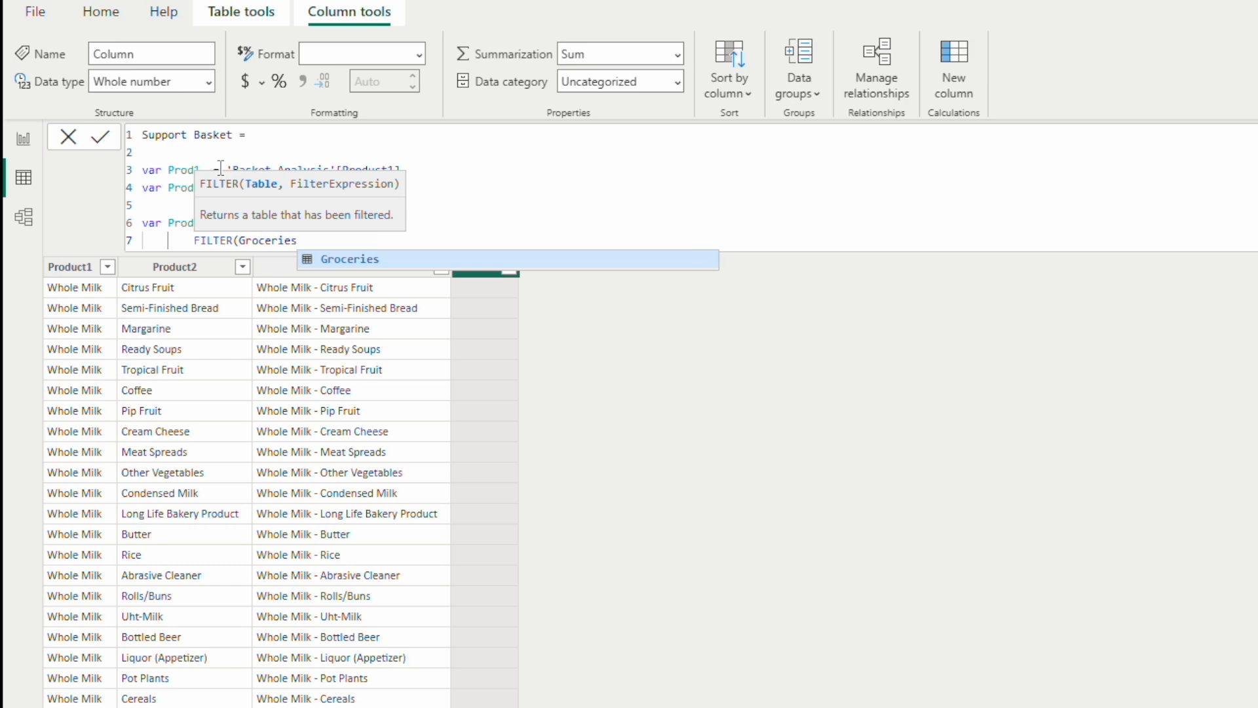
{"action": "type", "text": ","}
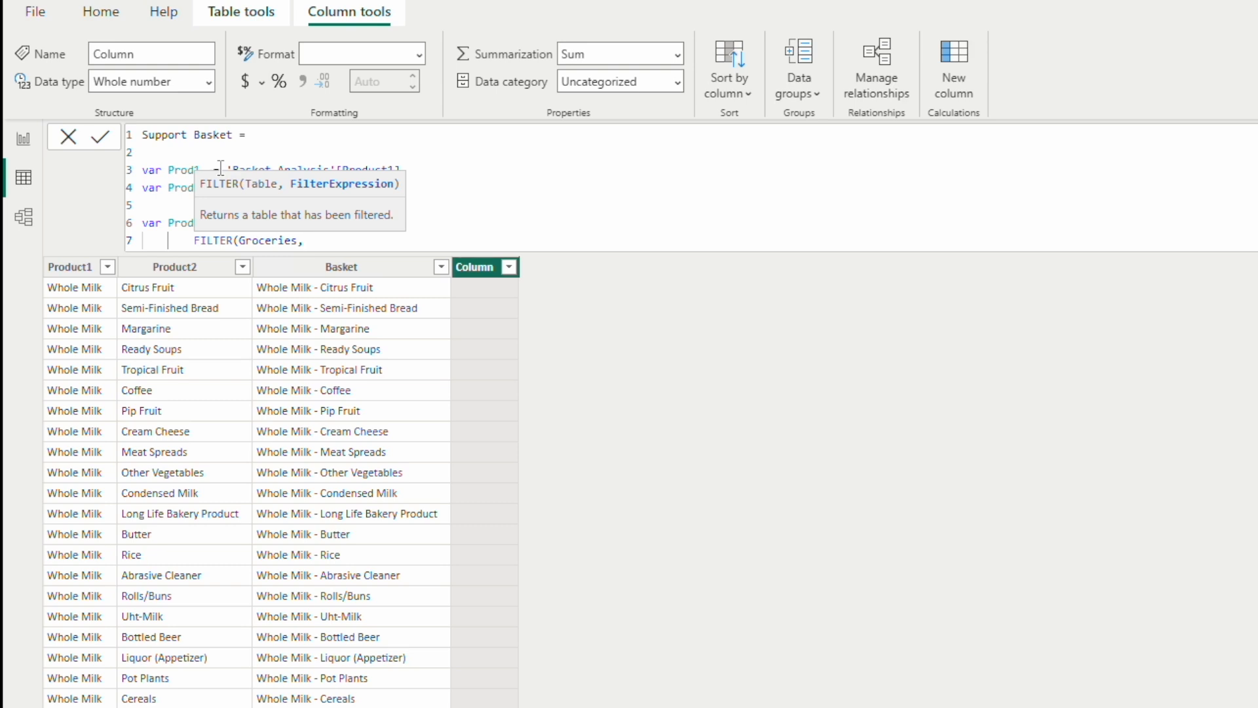
Step: Add the filter condition Groceries[Products] = Prod1 and close the FILTER function
{"action": "type", "text": "Prod"}
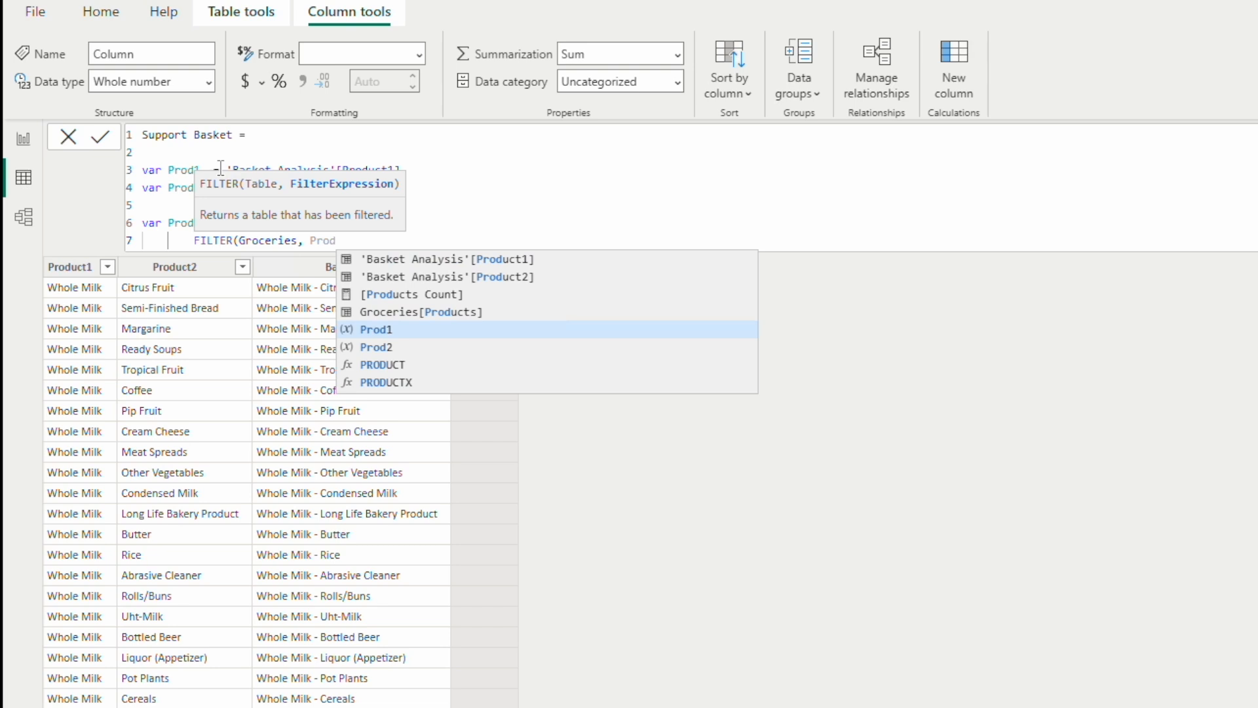
{"action": "key", "text": "Up"}
{"action": "key", "text": "Tab"}
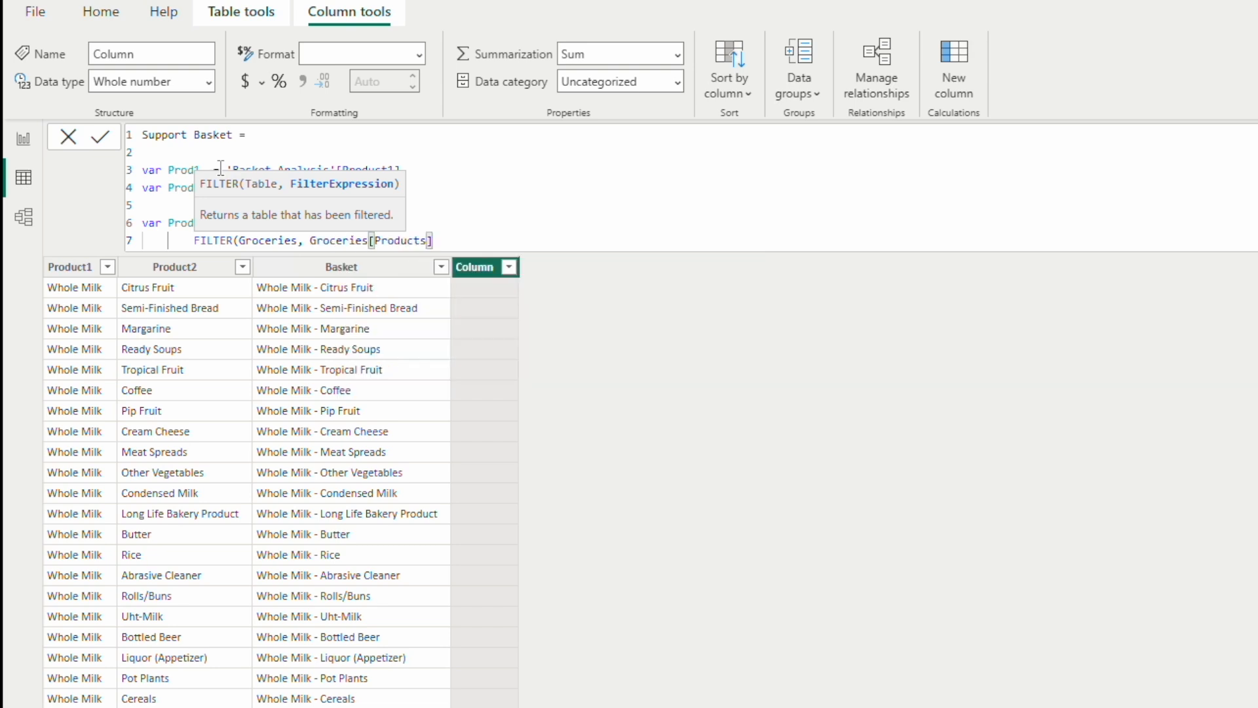
{"action": "type", "text": "= Prod1"}
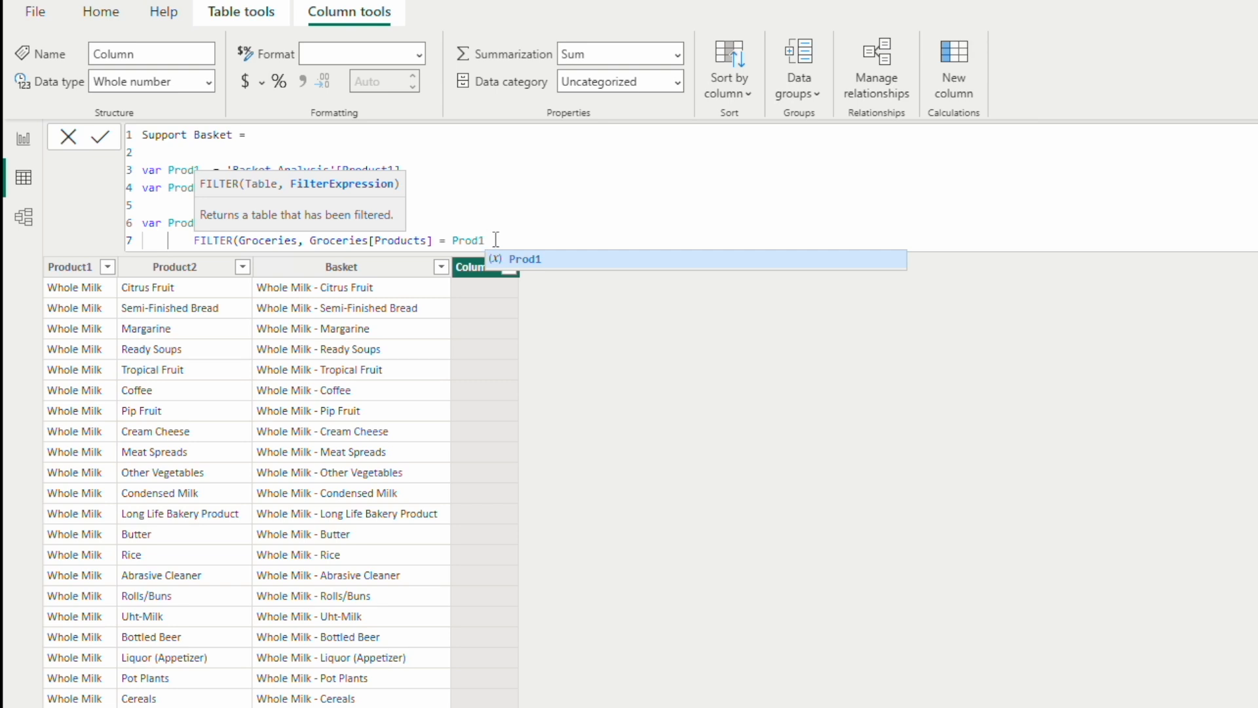
{"action": "type", "text": ")"}
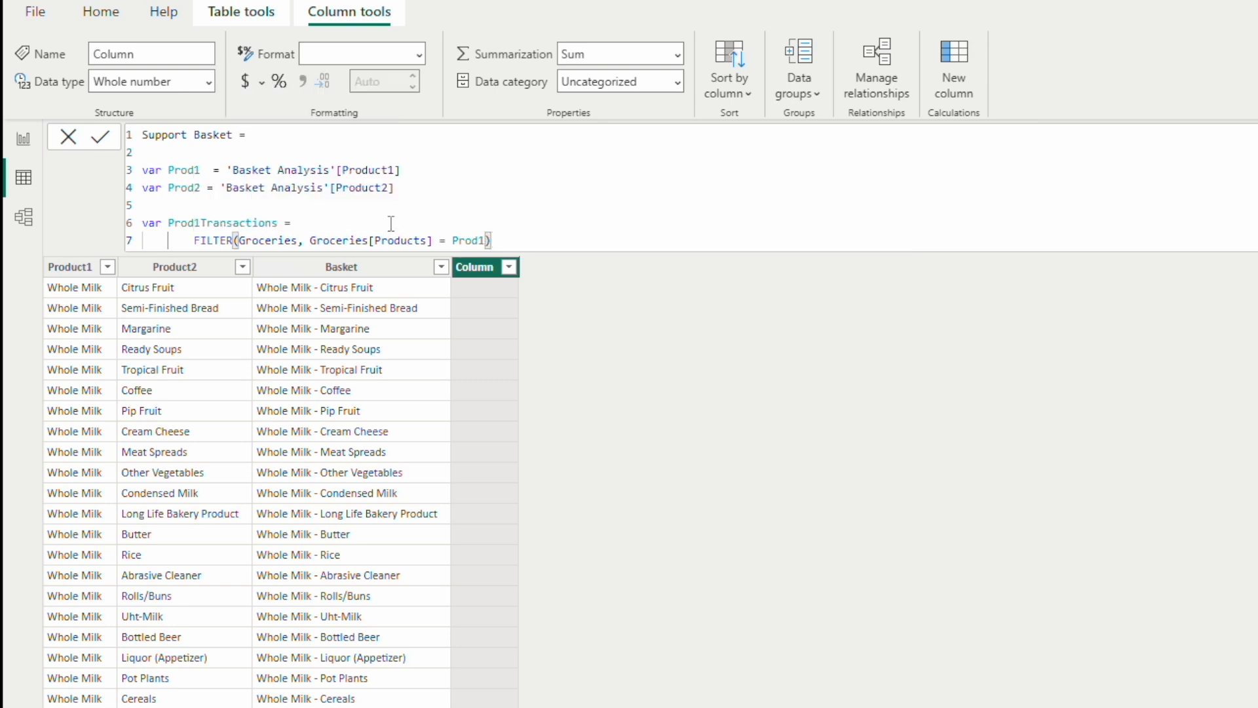
Step: Insert an opening SELECTCOLUMNS( before FILTER in Prod1Transactions and move FILTER to its own indented line
{"action": "left_click", "coordinate": [193, 240]}
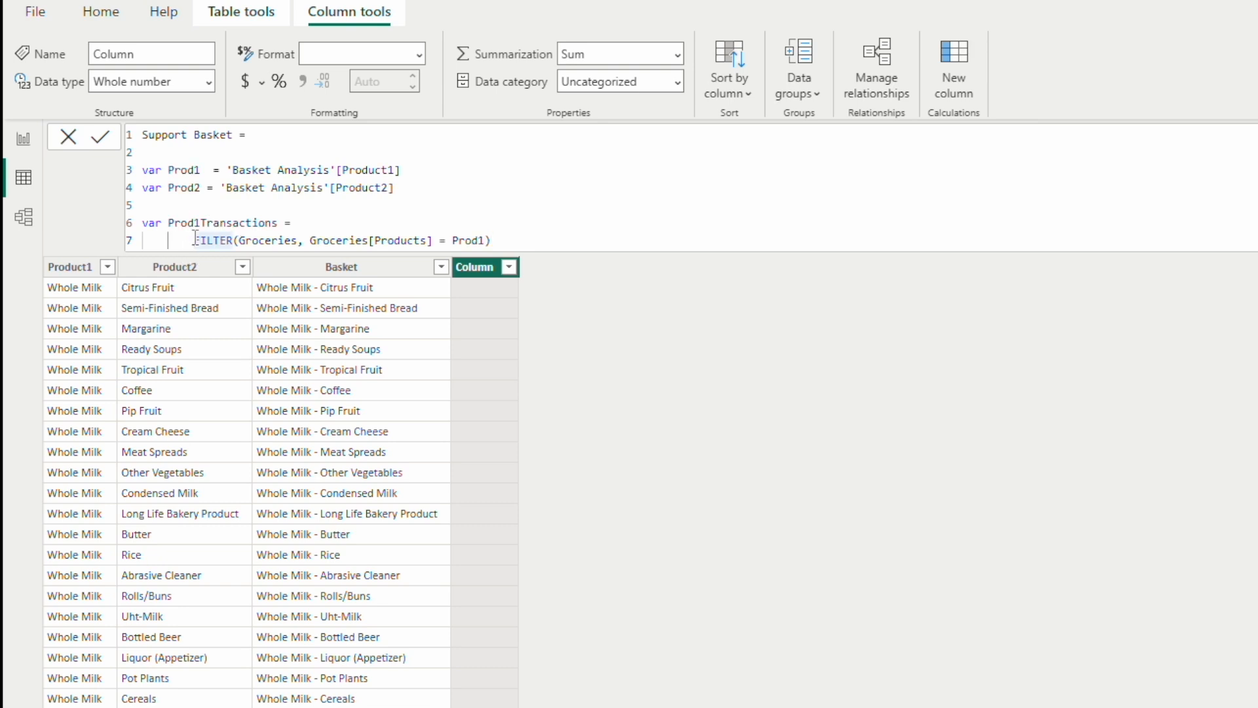
{"action": "type", "text": "SELE"}
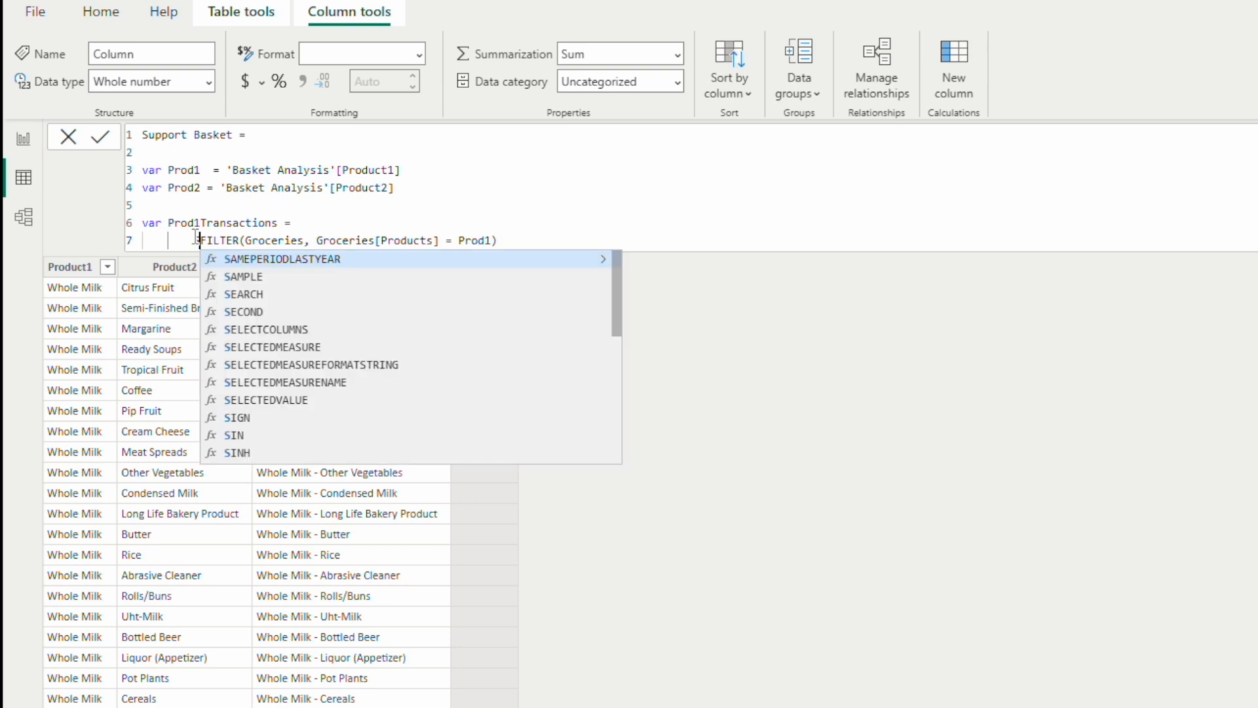
{"action": "key", "text": "Tab"}
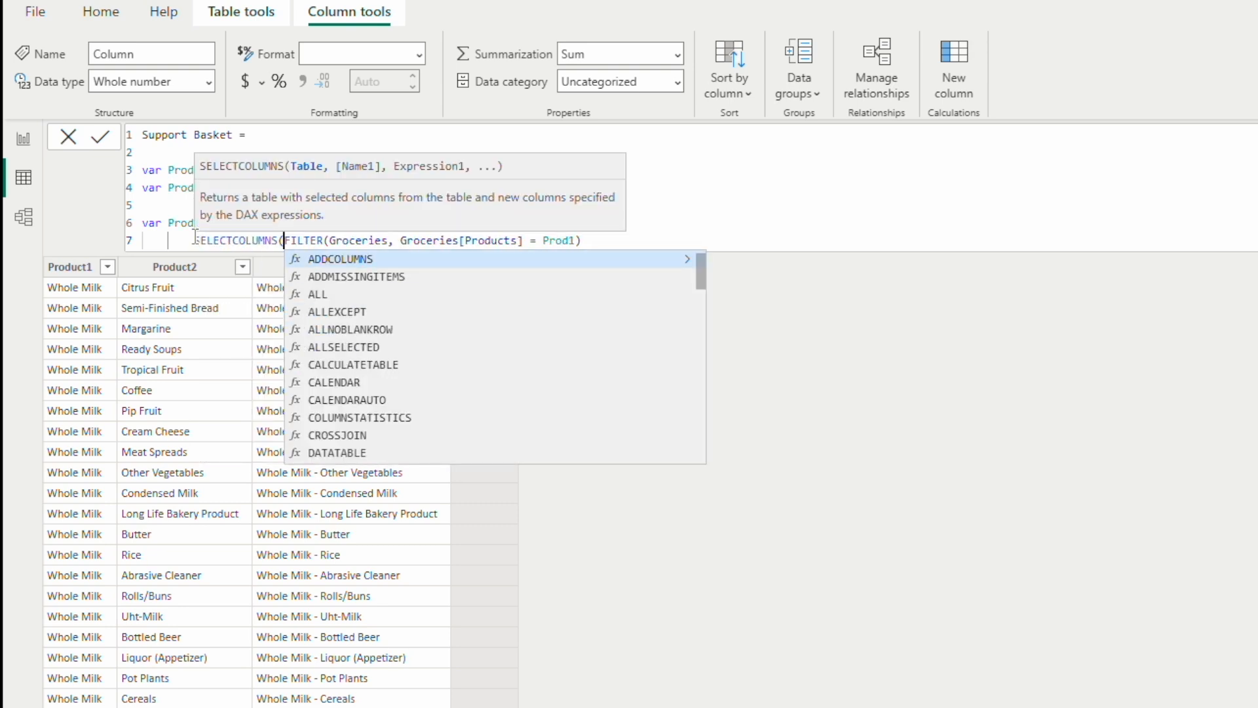
{"action": "key", "text": "Return"}
{"action": "key", "text": "Tab"}
Step: Add a comma after the FILTER function and start a new line for the next SELECTCOLUMNS argument
{"action": "left_click", "coordinate": [536, 260]}
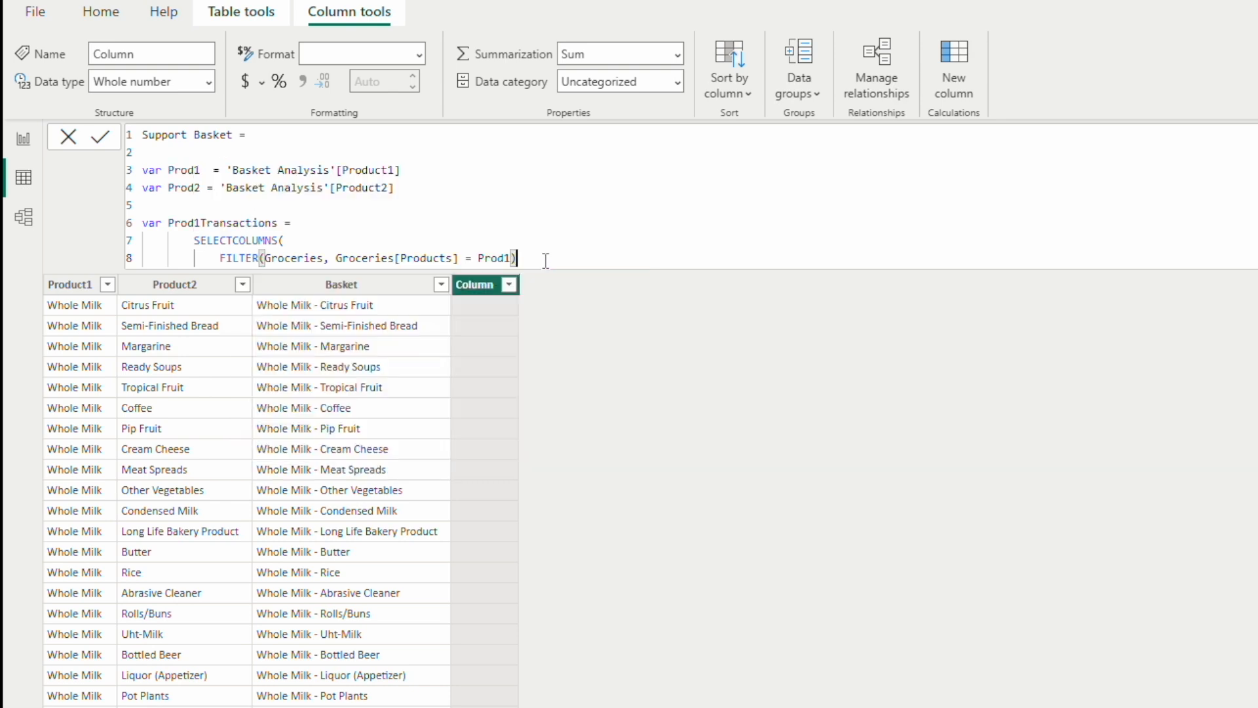
{"action": "type", "text": ","}
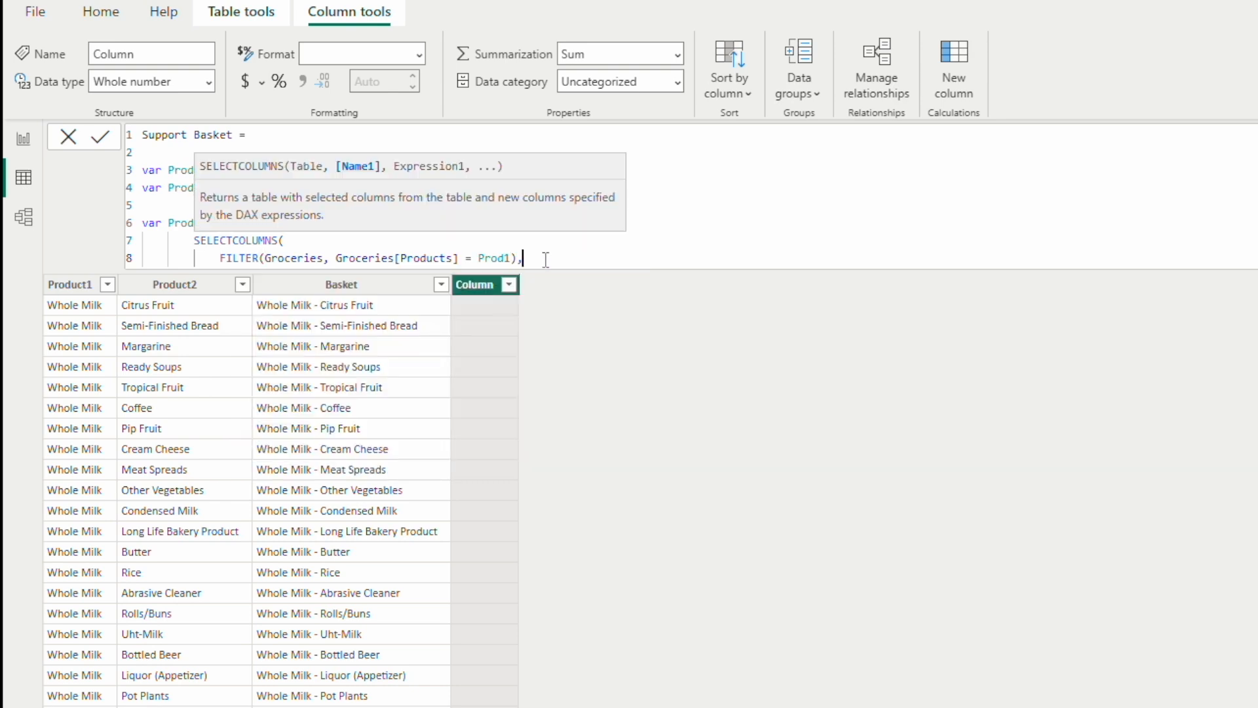
{"action": "key", "text": "shift+Return"}
{"action": "type", "text": "TransactionID"}
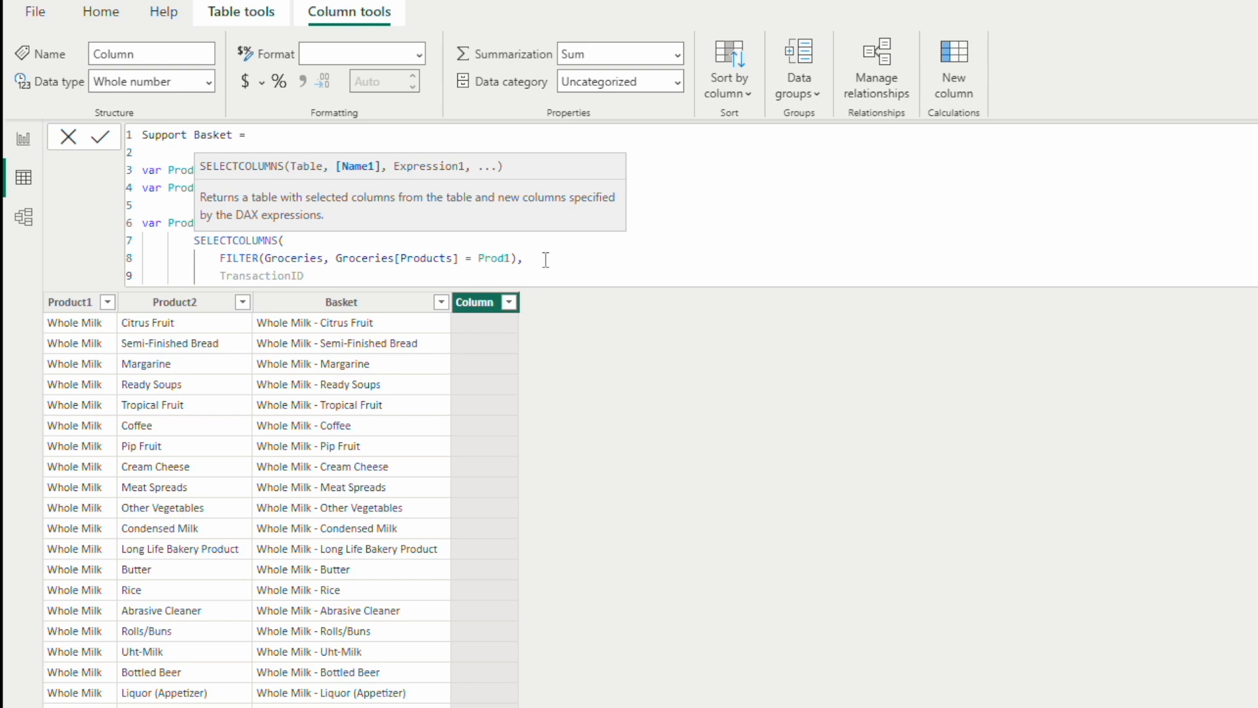
{"action": "key", "text": "BackSpace"}
{"action": "key", "text": "BackSpace"}
{"action": "key", "text": "BackSpace"}
{"action": "key", "text": "BackSpace"}
{"action": "key", "text": "BackSpace"}
{"action": "key", "text": "BackSpace"}
{"action": "key", "text": "BackSpace"}
{"action": "key", "text": "BackSpace"}
{"action": "key", "text": "BackSpace"}
{"action": "key", "text": "BackSpace"}
{"action": "key", "text": "BackSpace"}
{"action": "key", "text": "BackSpace"}
{"action": "key", "text": "BackSpace"}
Step: Define the selected column as "TransactionID" with the expression Groceries[TransactionID] and close SELECTCOLUMNS
{"action": "type", "text": "\"TransactionID\", "}
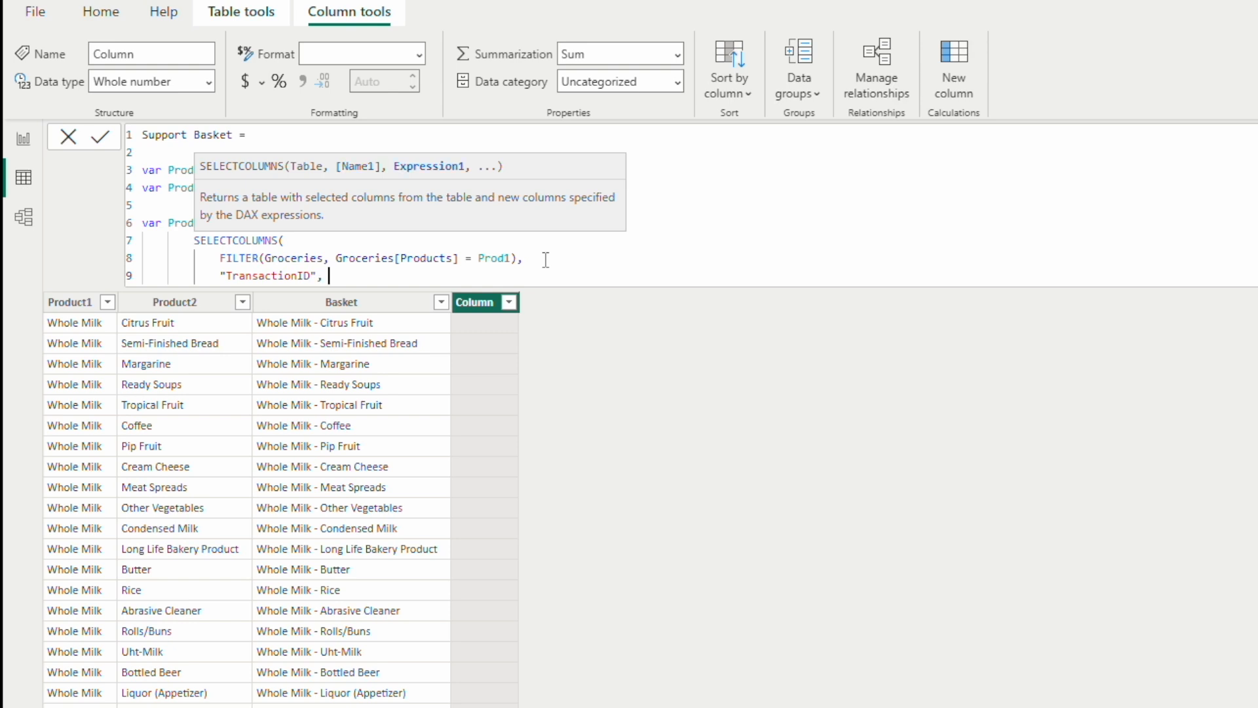
{"action": "type", "text": "Groceries[TransactionID]"}
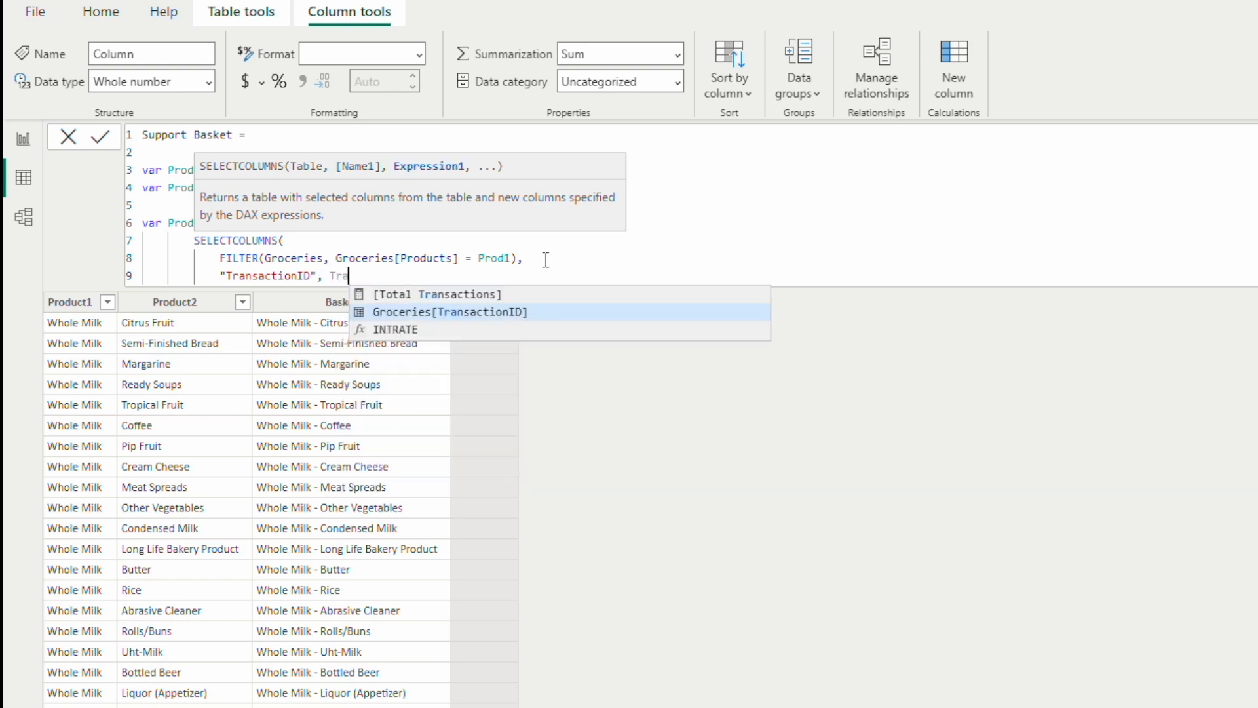
{"action": "key", "text": "Tab"}
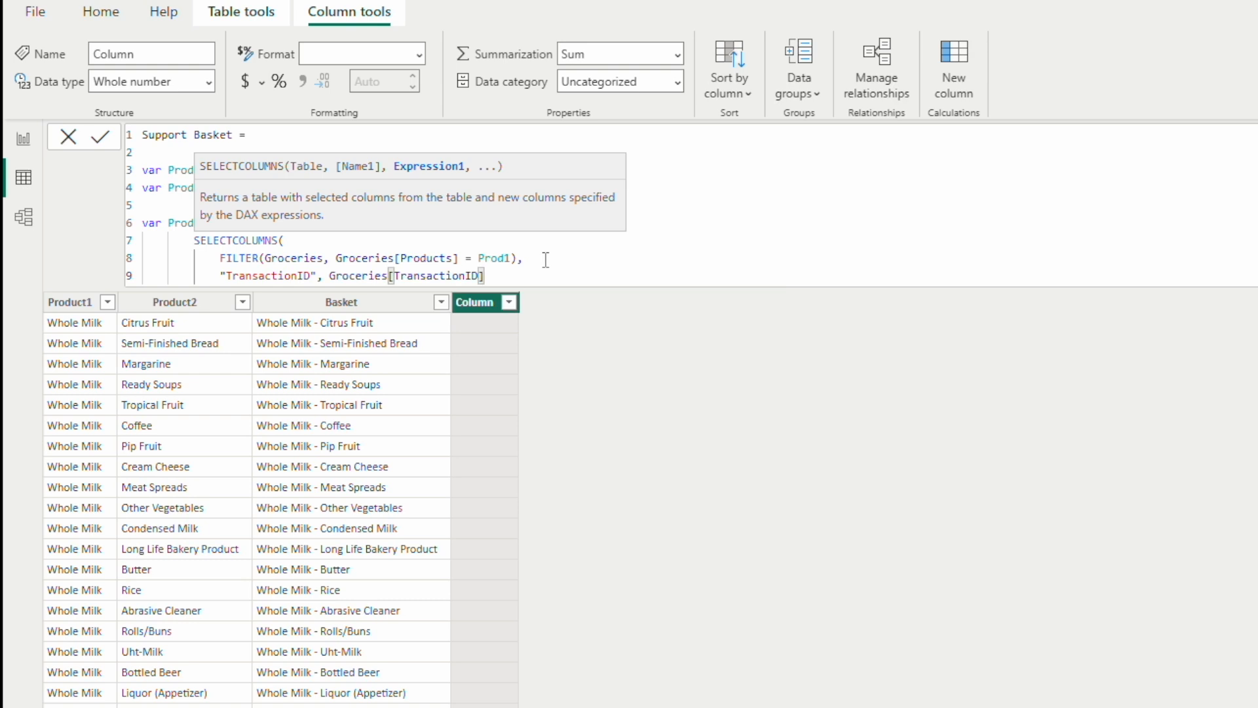
{"action": "type", "text": ")"}
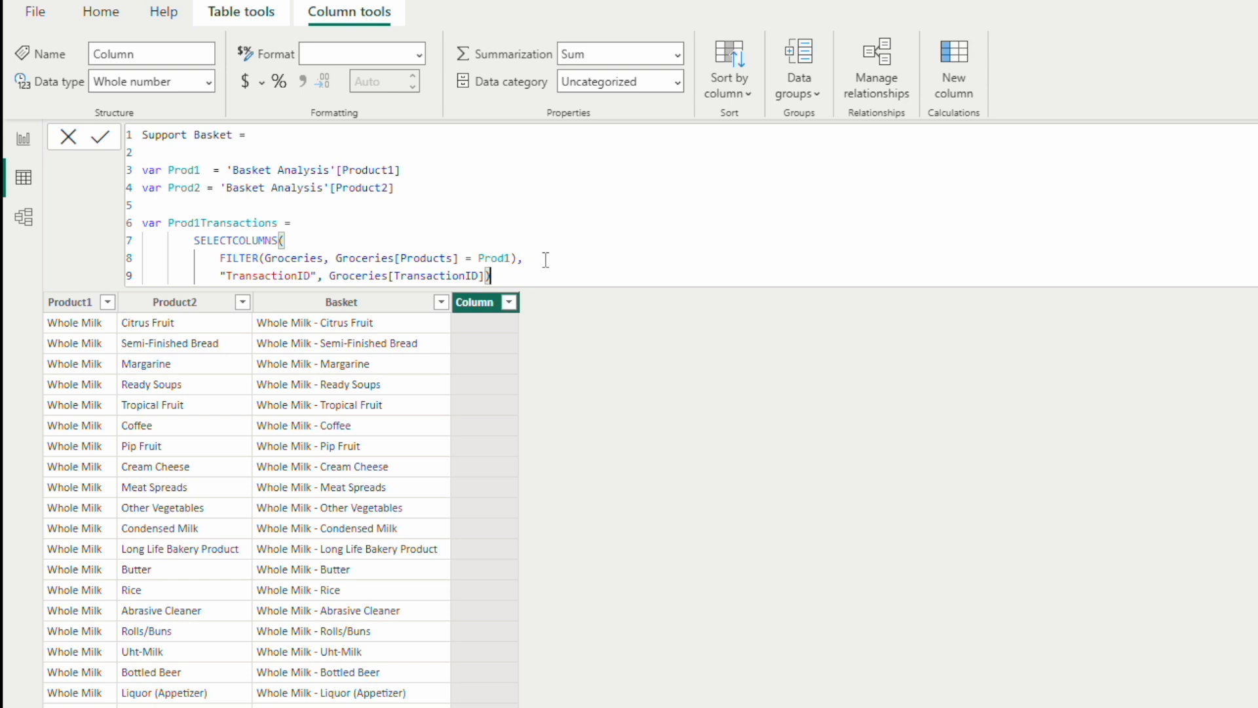
Step: Duplicate the whole Prod1Transactions variable block below the original, leaving blank lines between them
{"action": "key", "text": "Return"}
{"action": "key", "text": "Return"}
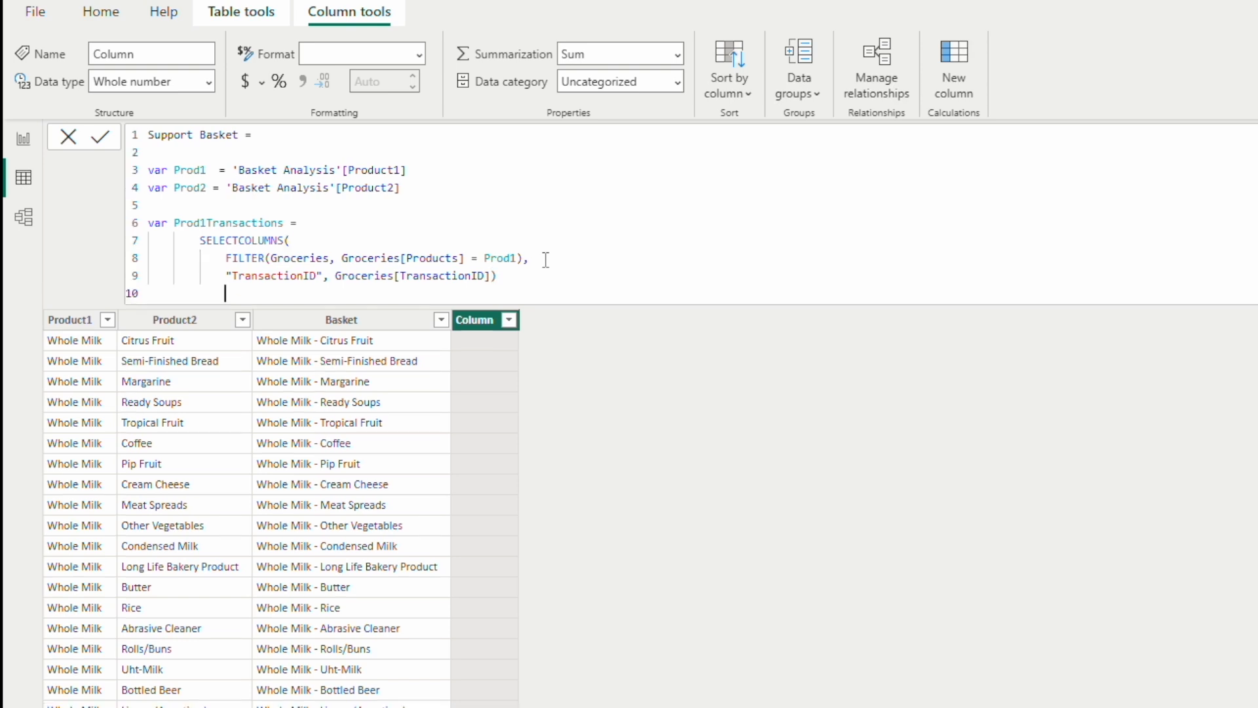
{"action": "key", "text": "BackSpace"}
{"action": "key", "text": "BackSpace"}
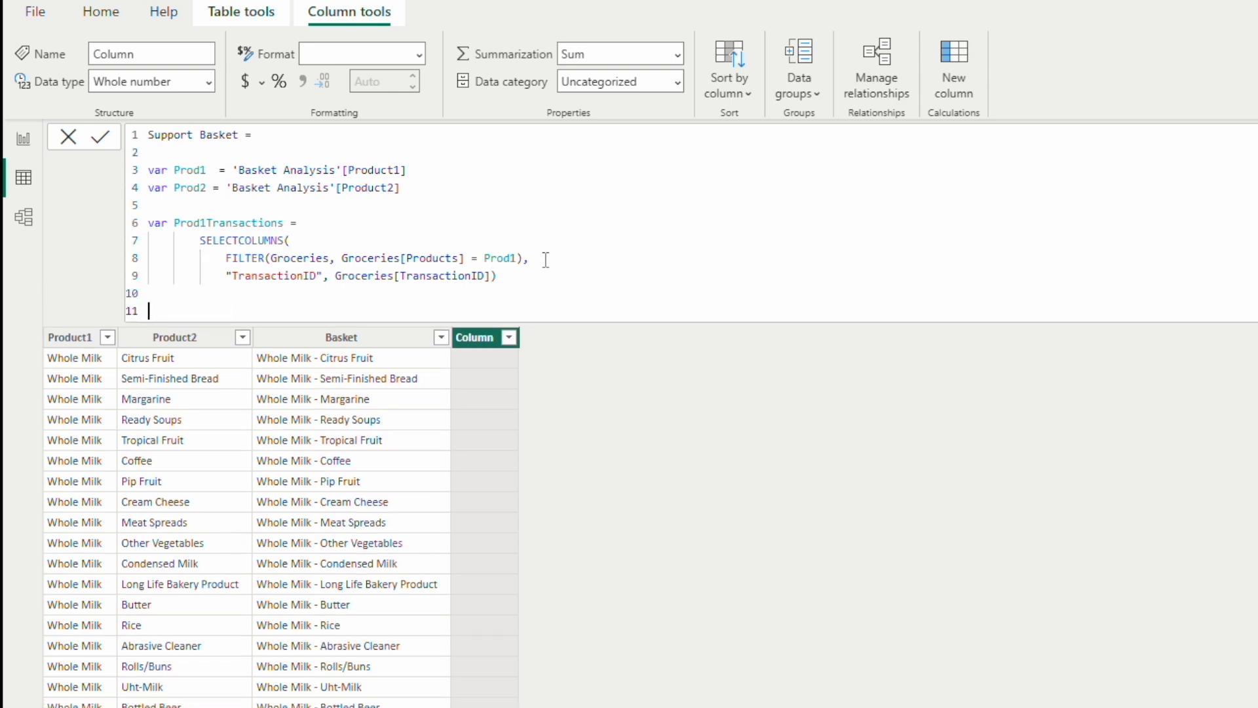
{"action": "left_click_drag", "start_coordinate": [499, 277], "coordinate": [146, 211]}
{"action": "key", "text": "ctrl+c"}
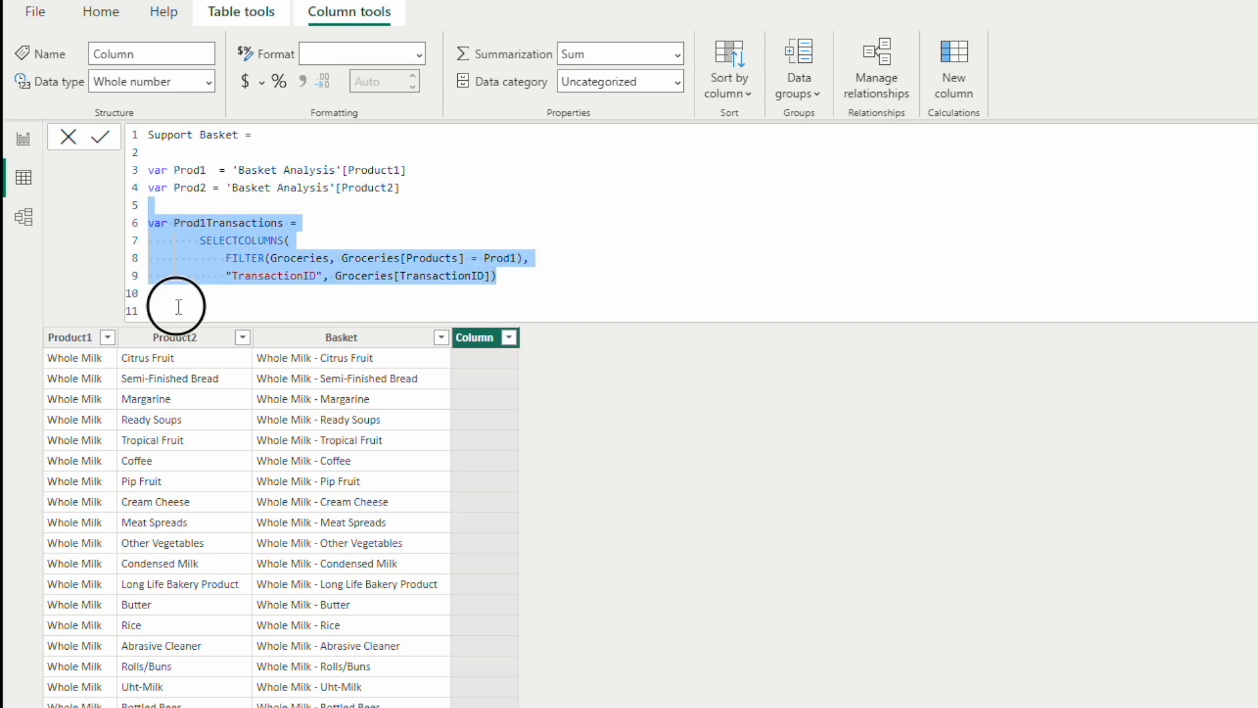
{"action": "left_click", "coordinate": [196, 308]}
{"action": "key", "text": "ctrl+v"}
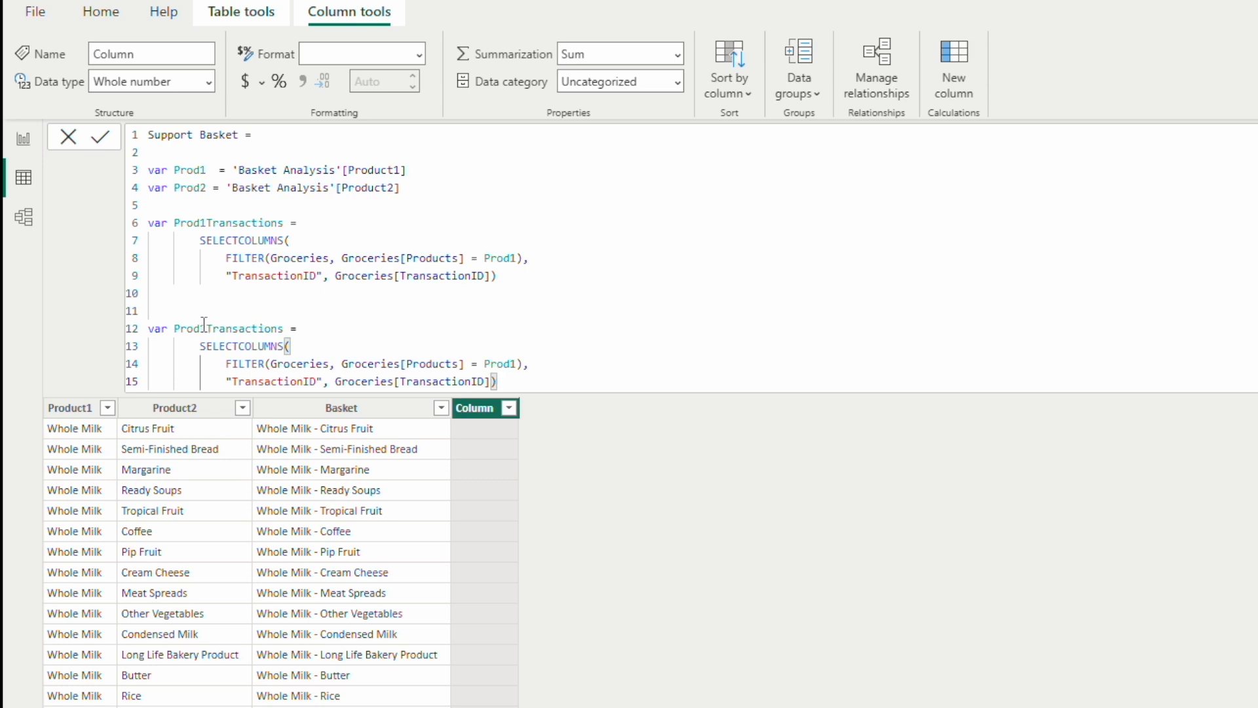
Step: Rename the duplicated variable Prod2Transactions and make its filter condition compare Groceries[Products] with Prod2
{"action": "left_click", "coordinate": [274, 332]}
{"action": "key", "text": "BackSpace"}
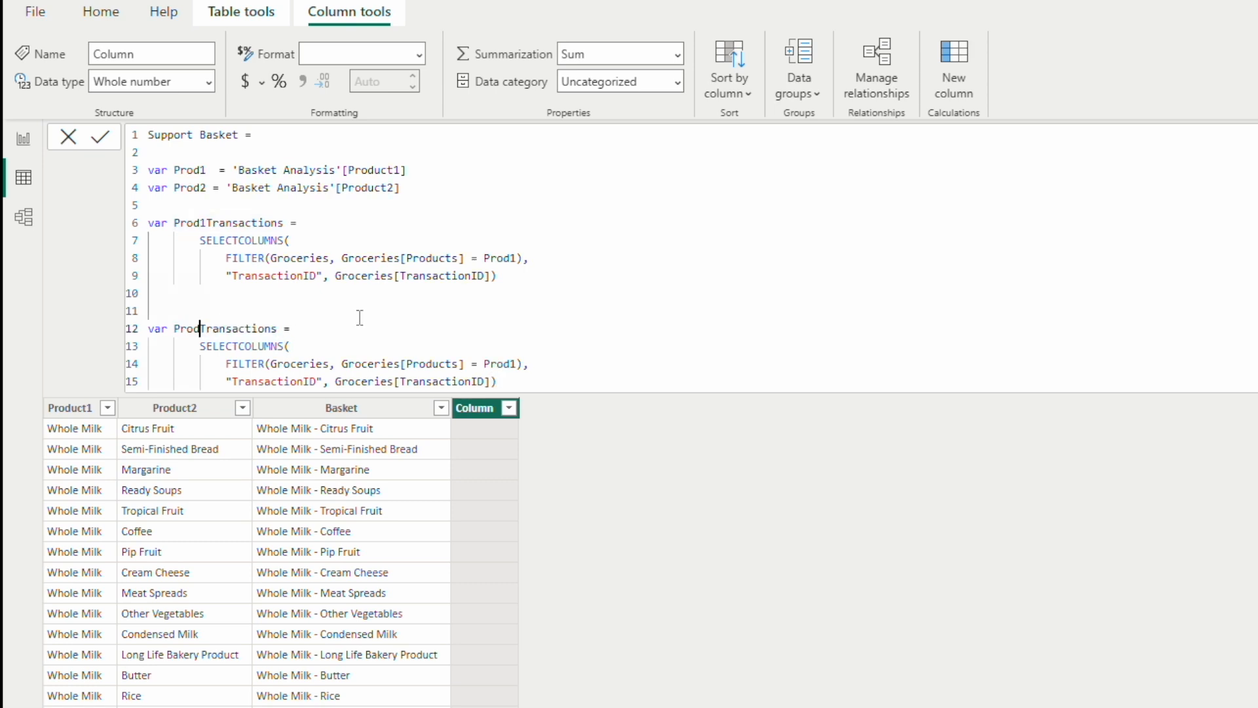
{"action": "type", "text": "2"}
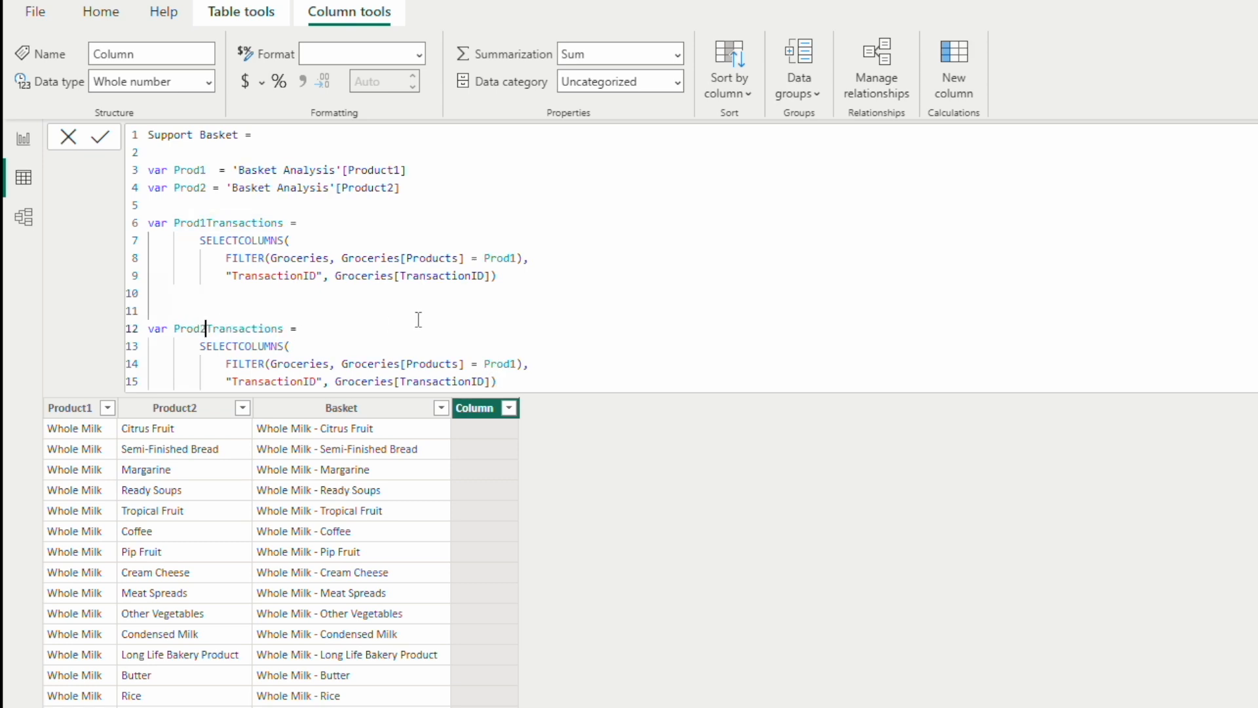
{"action": "left_click", "coordinate": [515, 364]}
{"action": "key", "text": "BackSpace"}
{"action": "type", "text": "2"}
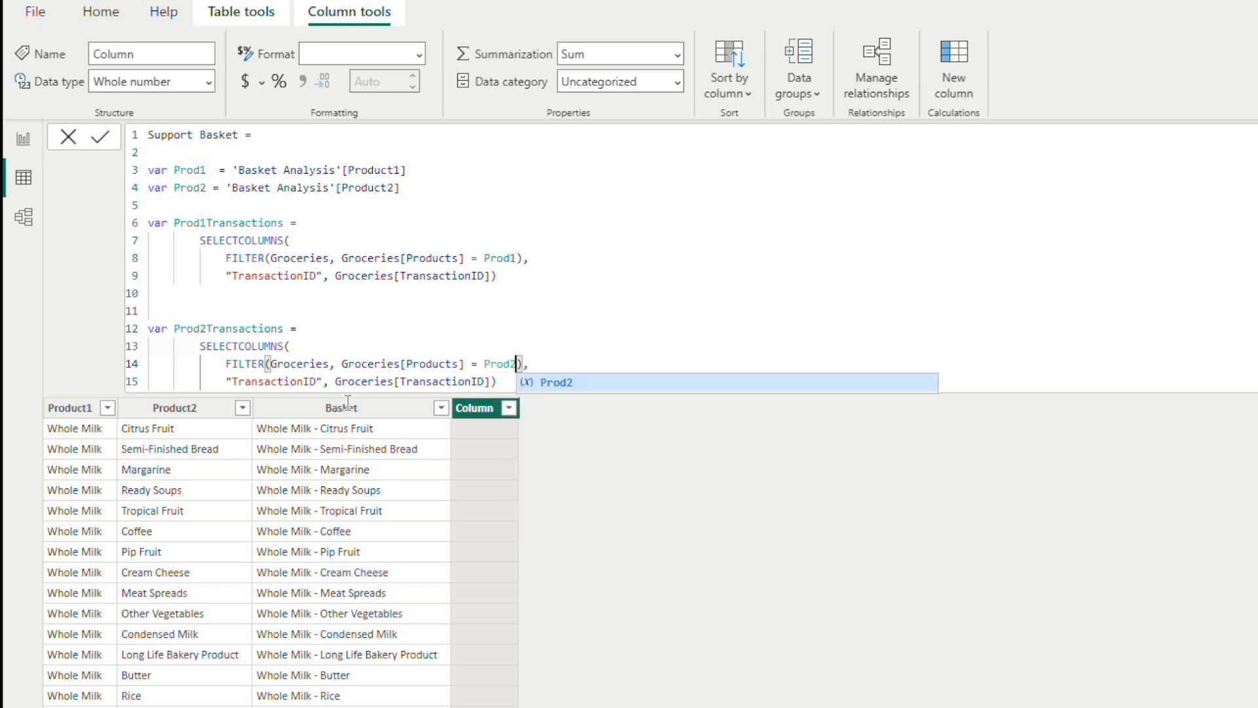
{"action": "left_click", "coordinate": [503, 381]}
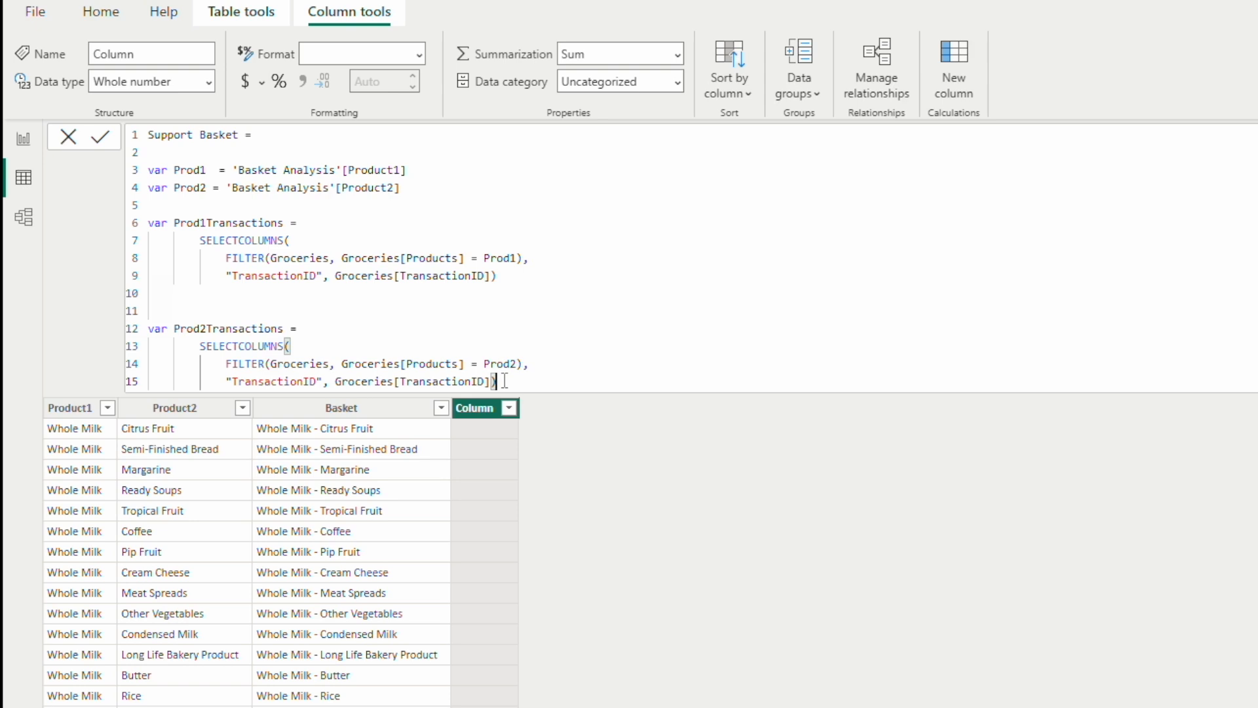
Step: Declare a variable BothProdTransactions on line 17, separated by a blank line from the Prod2Transactions block
{"action": "key", "text": "shift+Return"}
{"action": "key", "text": "shift+Return"}
{"action": "key", "text": "BackSpace"}
{"action": "key", "text": "BackSpace"}
{"action": "key", "text": "BackSpace"}
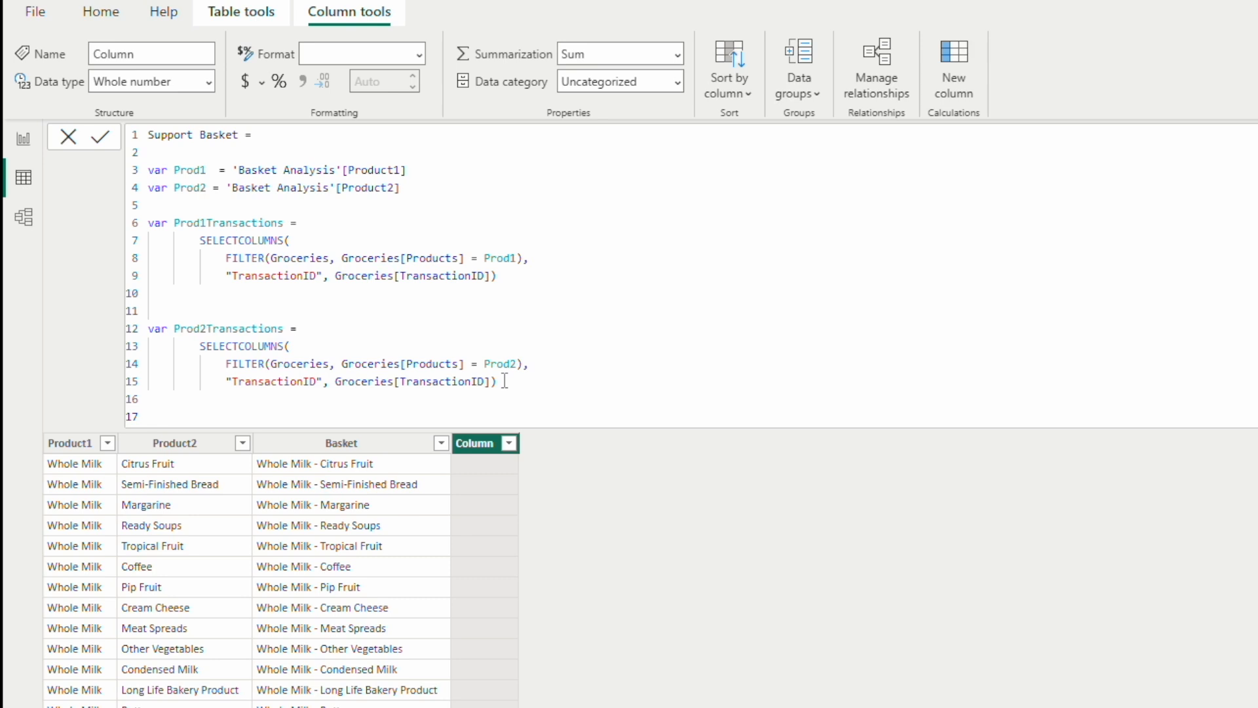
{"action": "type", "text": "var BothProdTransactions = "}
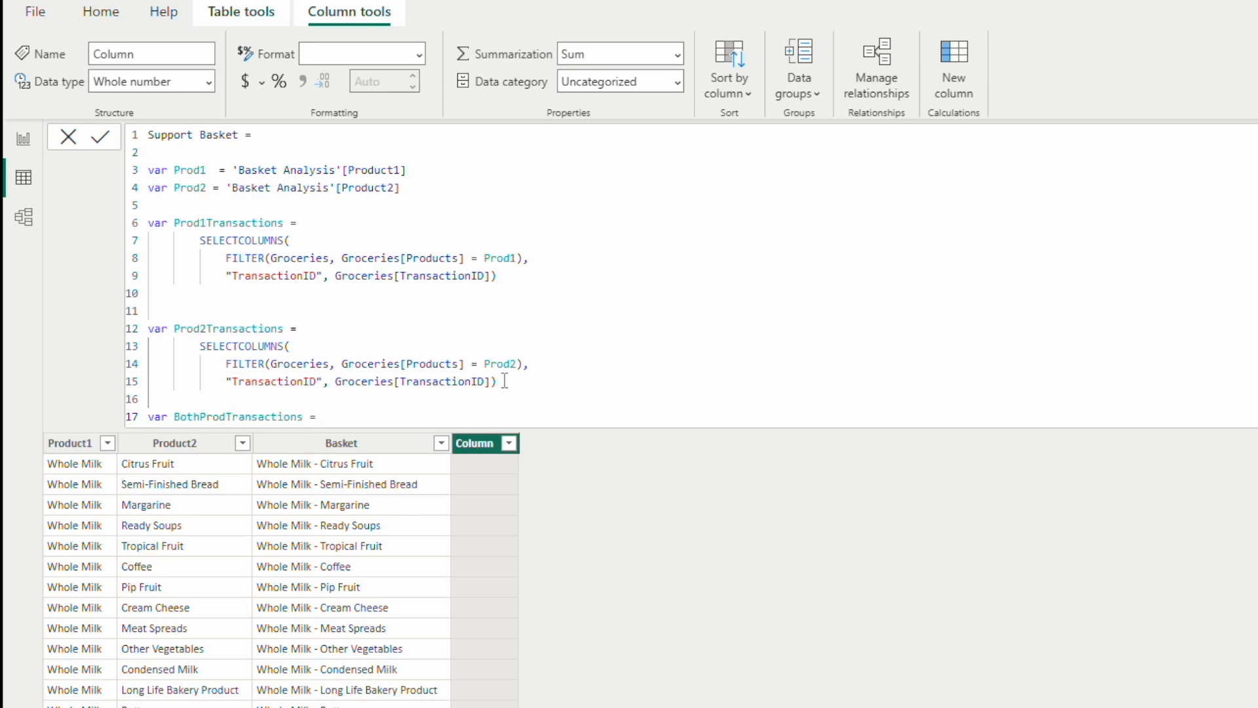
{"action": "type", "text": "INT"}
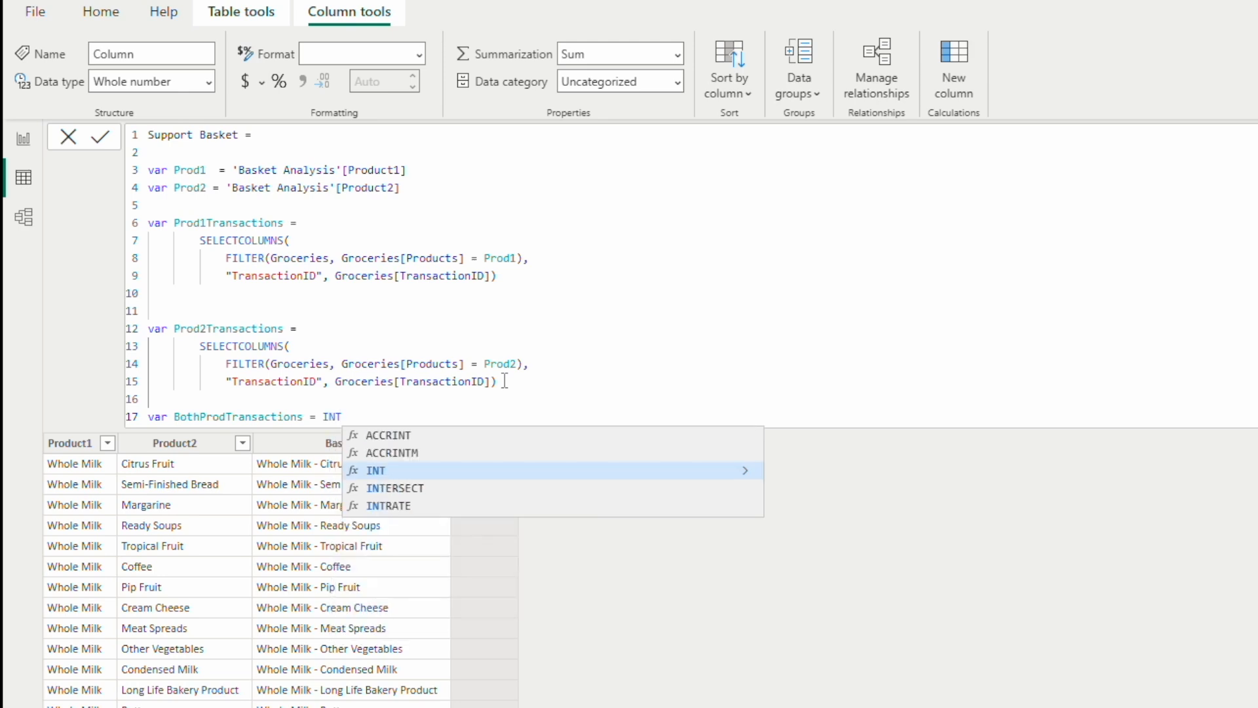
Step: Set BothProdTransactions to INTERSECT(Prod1Transactions, Prod2Transactions)
{"action": "key", "text": "Down"}
{"action": "key", "text": "Tab"}
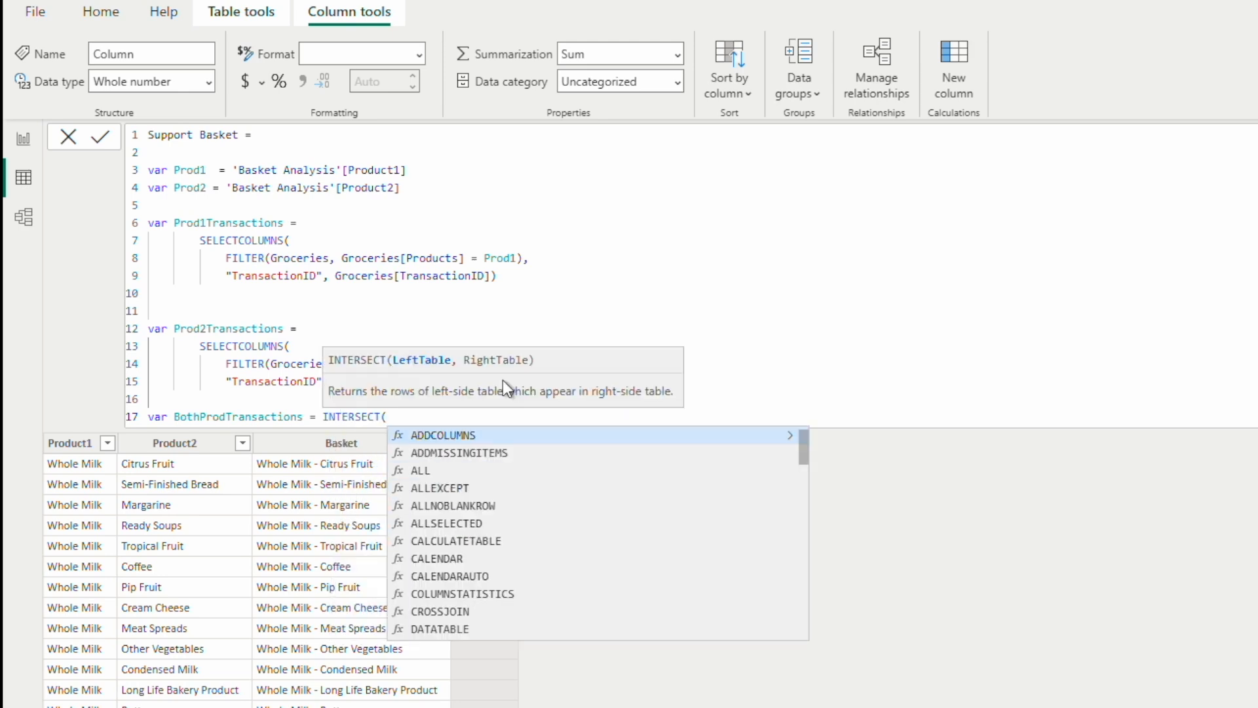
{"action": "type", "text": "Pro"}
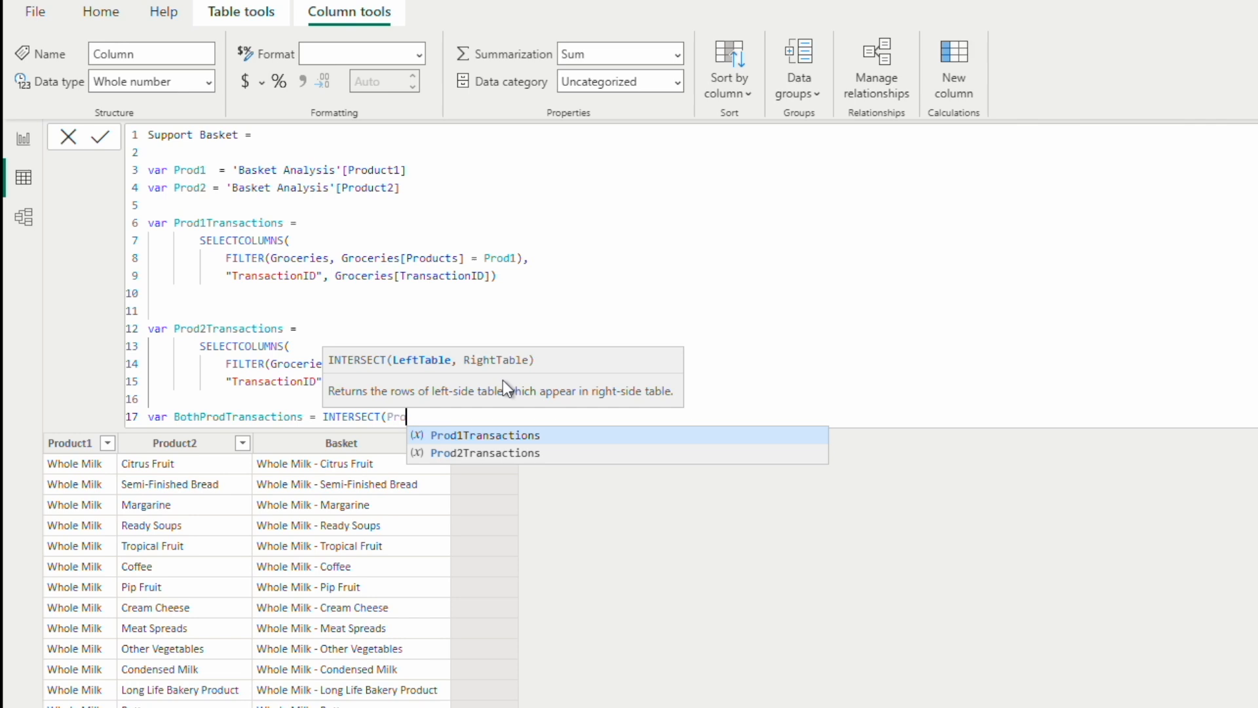
{"action": "type", "text": "d1Transactions, Prod2Transactions"}
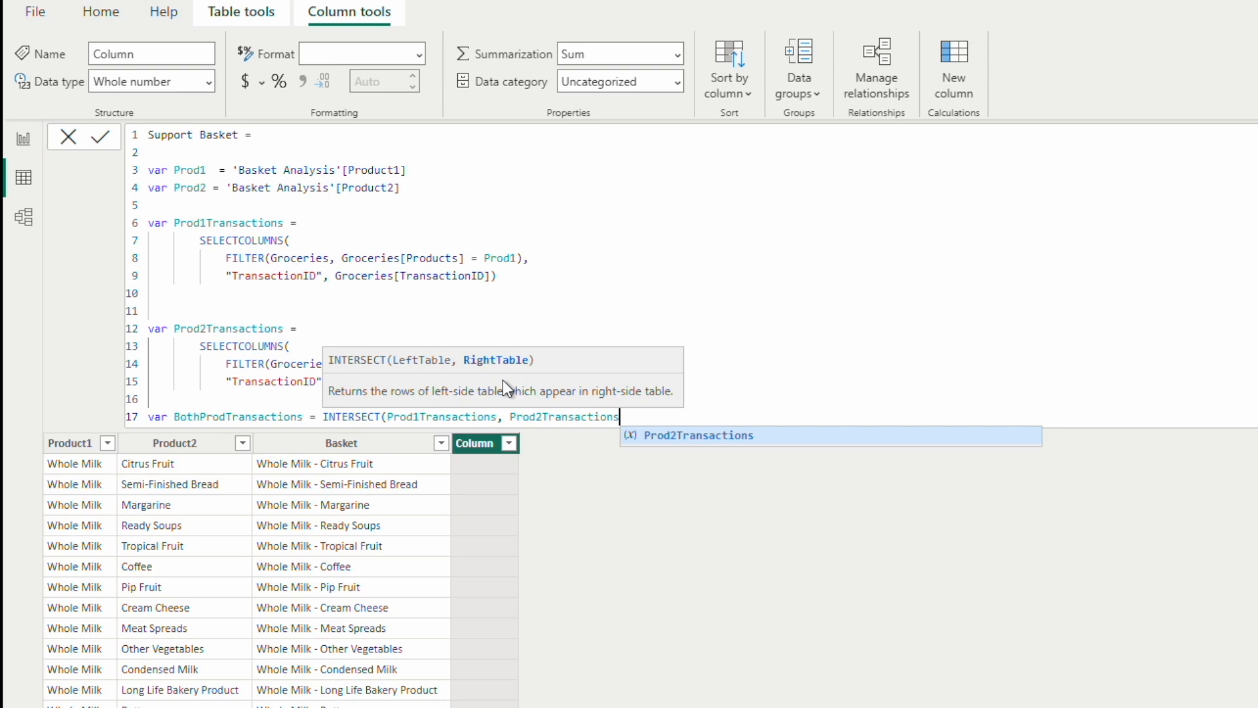
{"action": "type", "text": ")"}
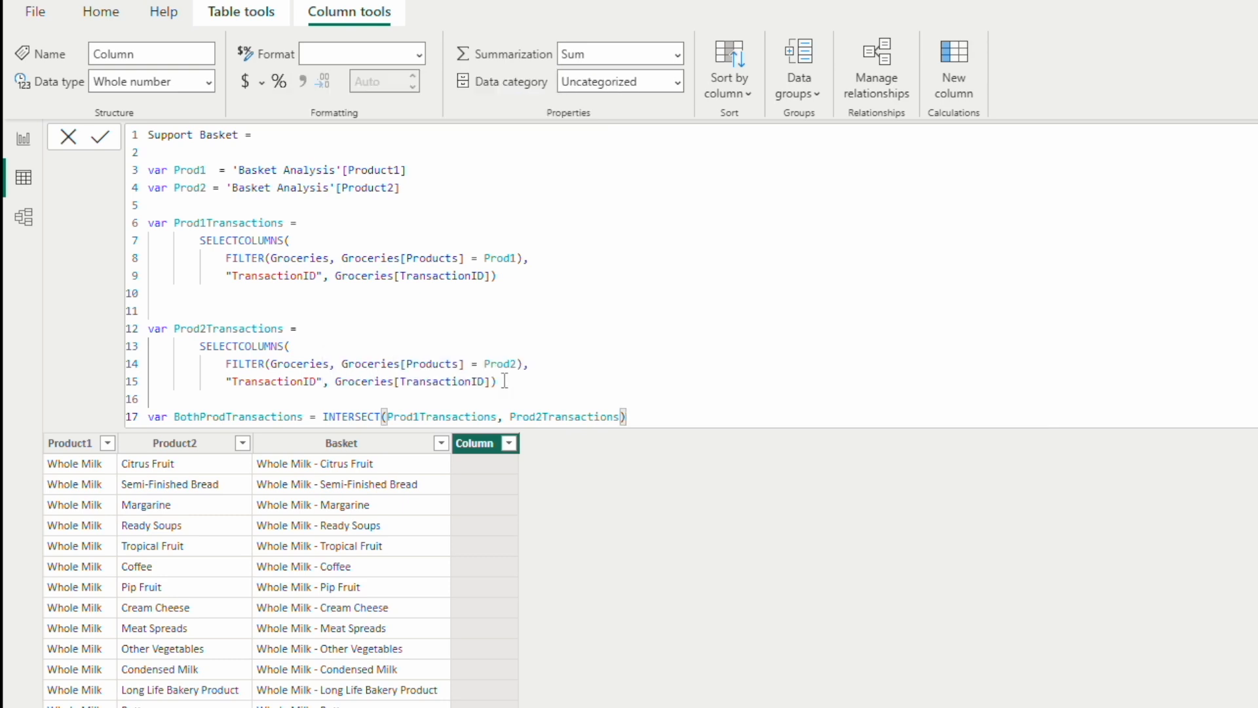
Step: Add a RETURN statement on line 19 with blank lines around it, ready for the result expression
{"action": "key", "text": "Return"}
{"action": "key", "text": "Return"}
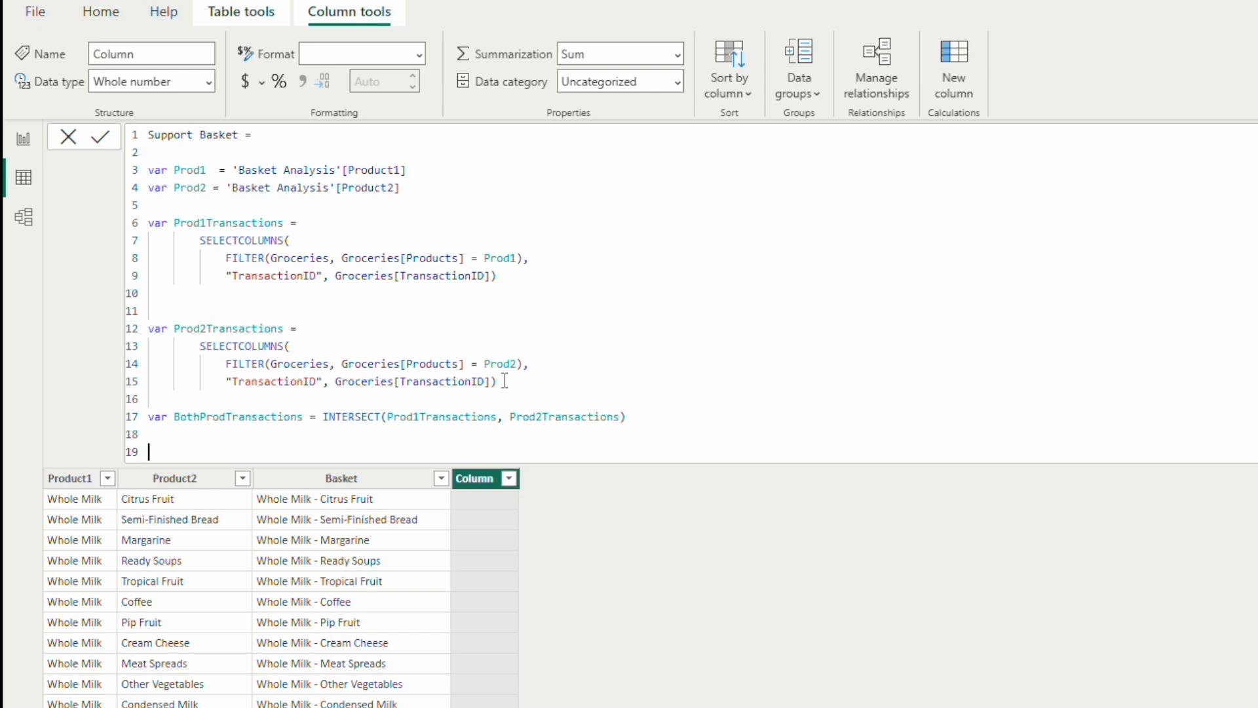
{"action": "type", "text": "RETURN"}
{"action": "key", "text": "Return"}
{"action": "key", "text": "Return"}
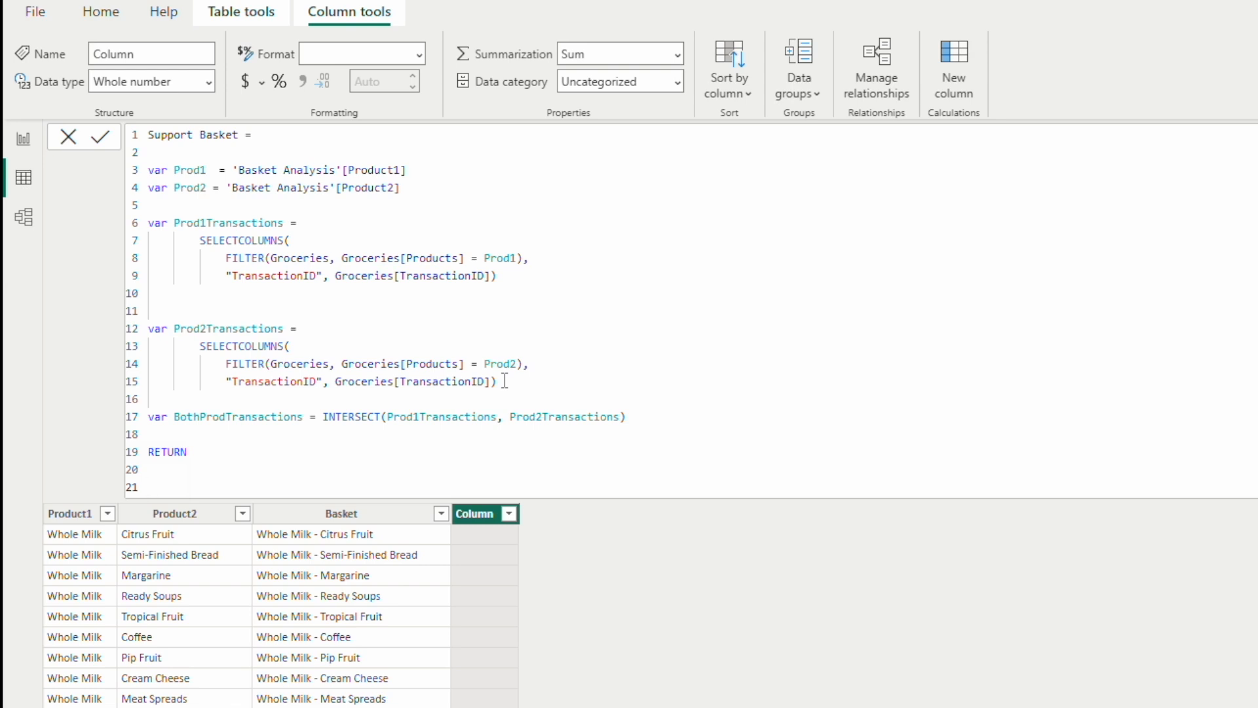
Step: Enter COUNTROWS(BothProdTransactions) as the result expression on line 21
{"action": "type", "text": "CO"}
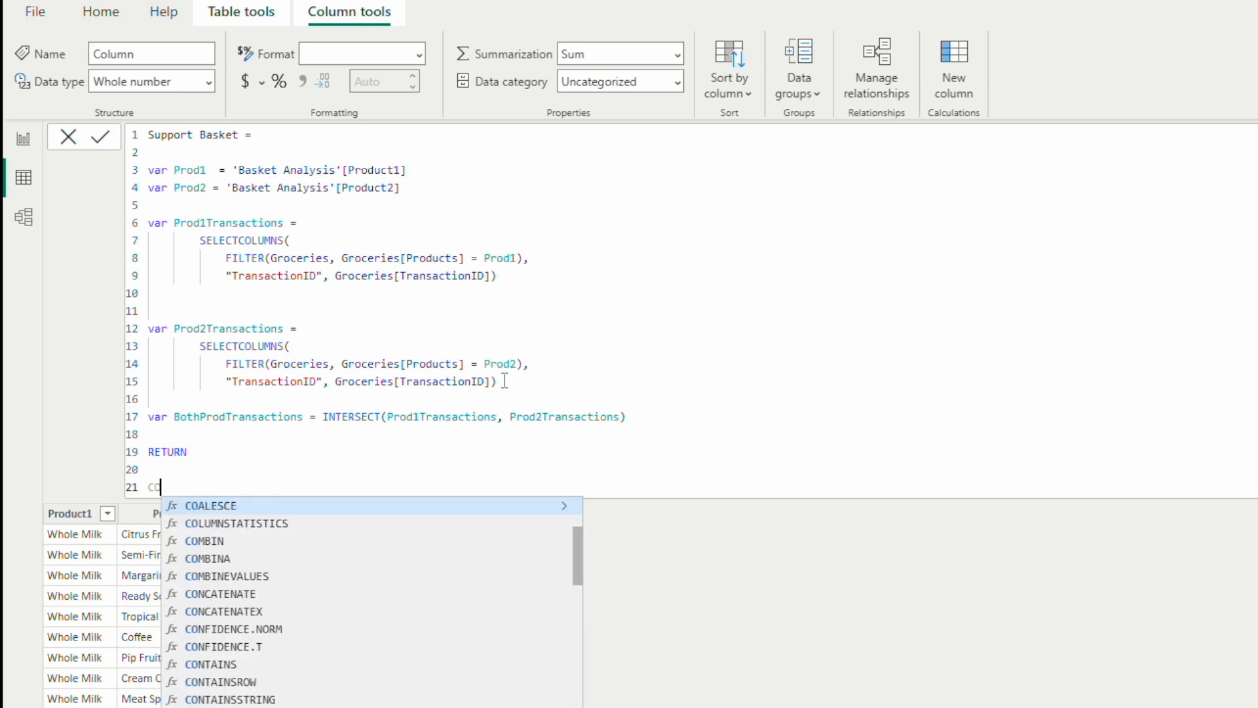
{"action": "type", "text": "UNT("}
{"action": "key", "text": "BackSpace"}
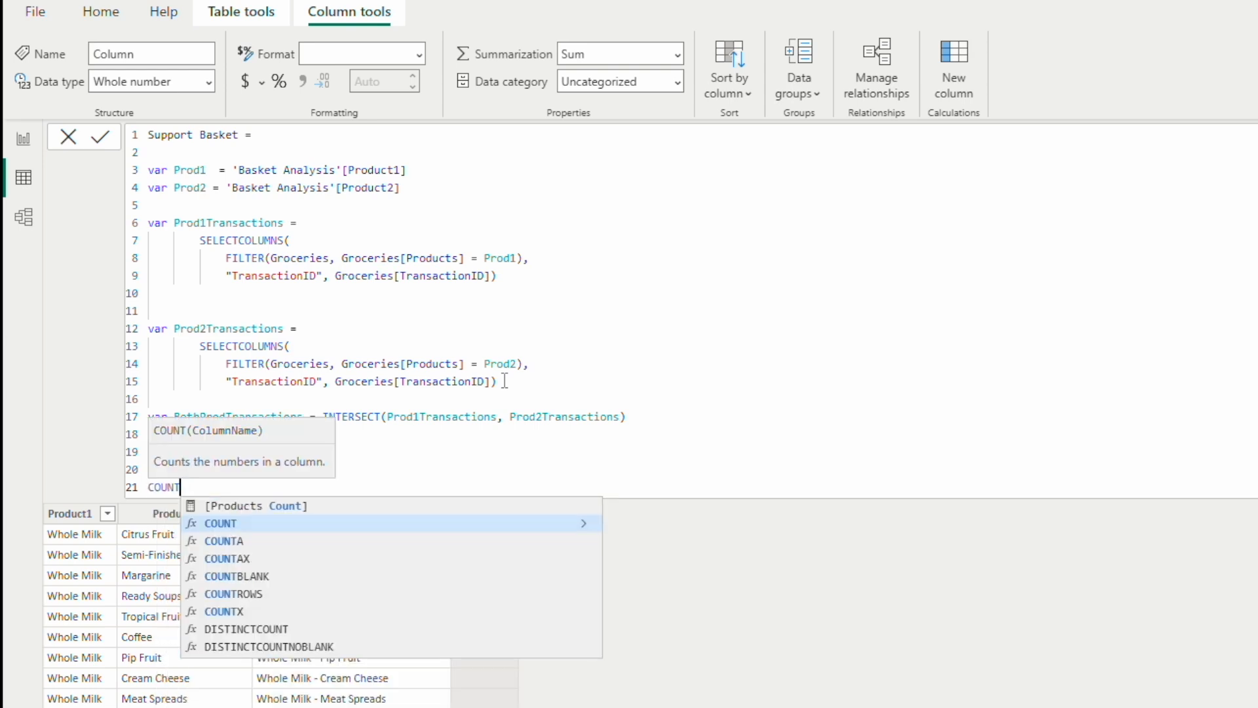
{"action": "key", "text": "Down"}
{"action": "key", "text": "Down"}
{"action": "key", "text": "Down"}
{"action": "key", "text": "Down"}
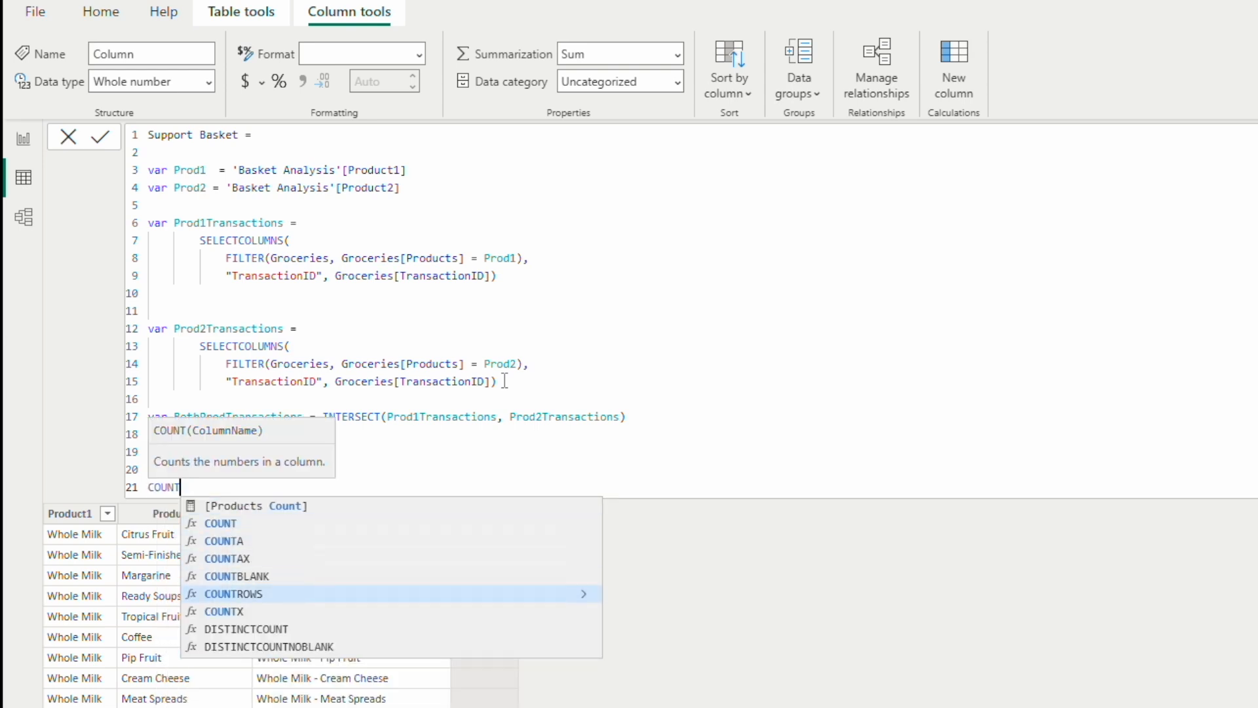
{"action": "key", "text": "Tab"}
{"action": "type", "text": "Both"}
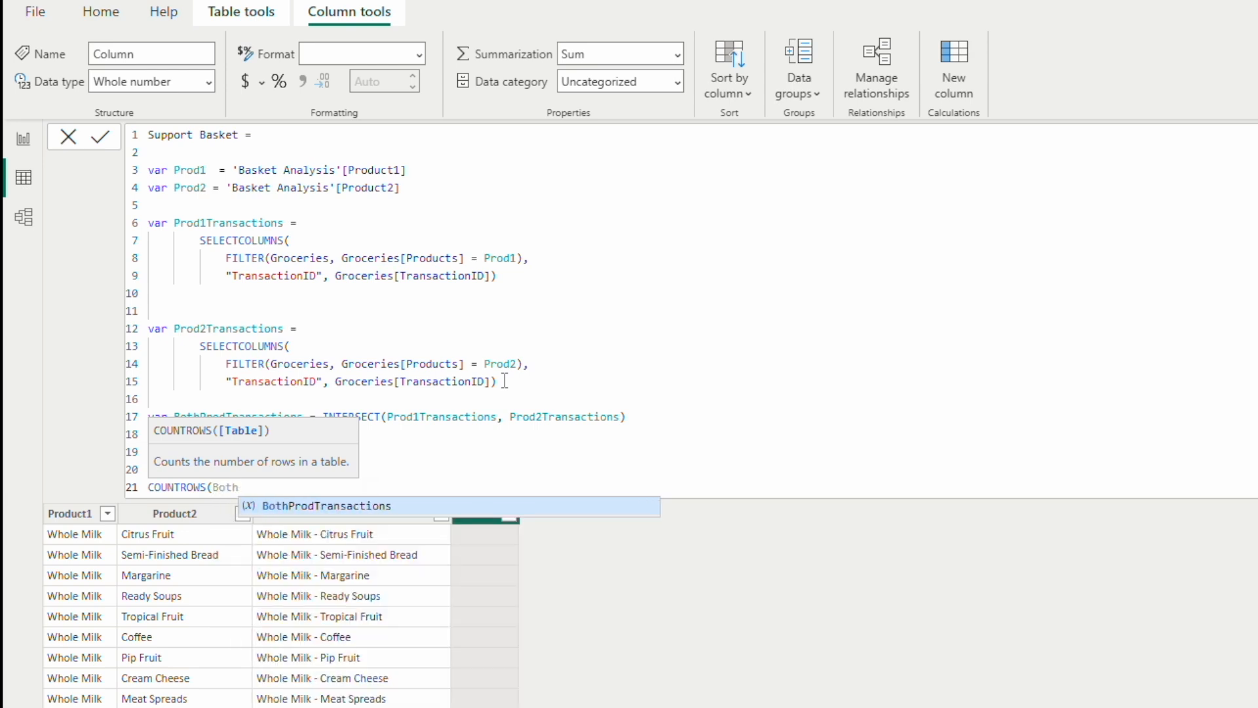
{"action": "key", "text": "Tab"}
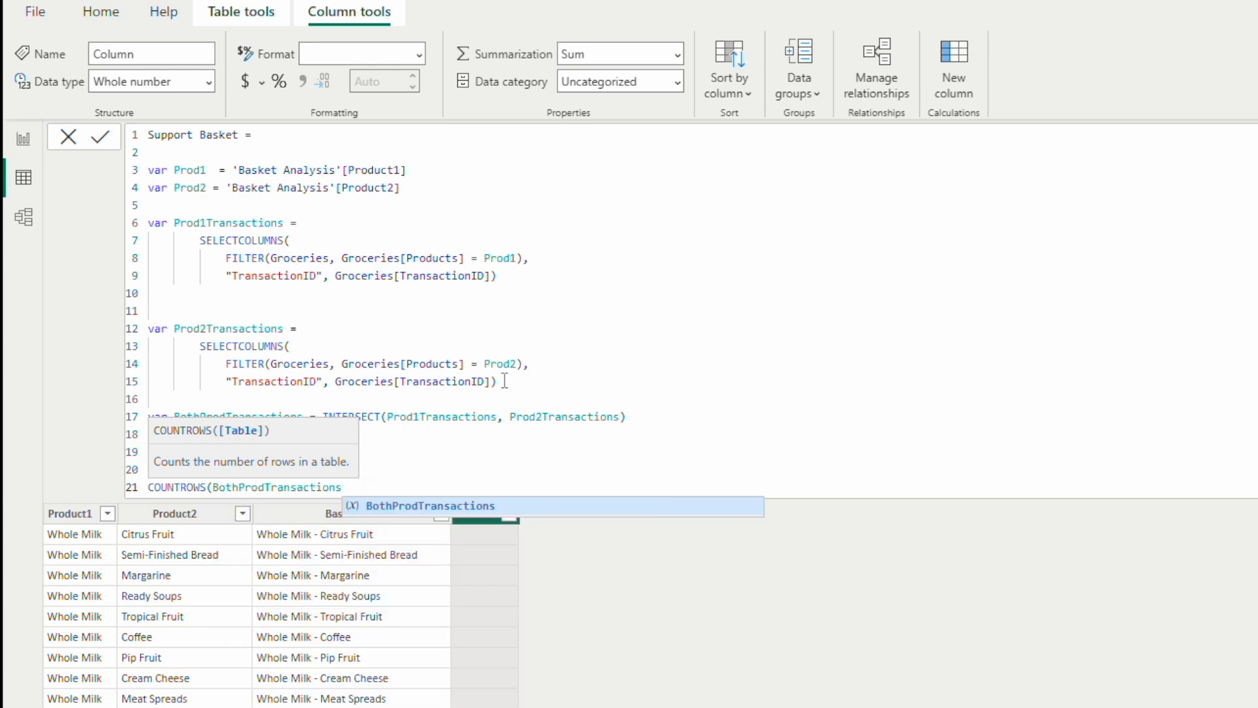
{"action": "type", "text": ")"}
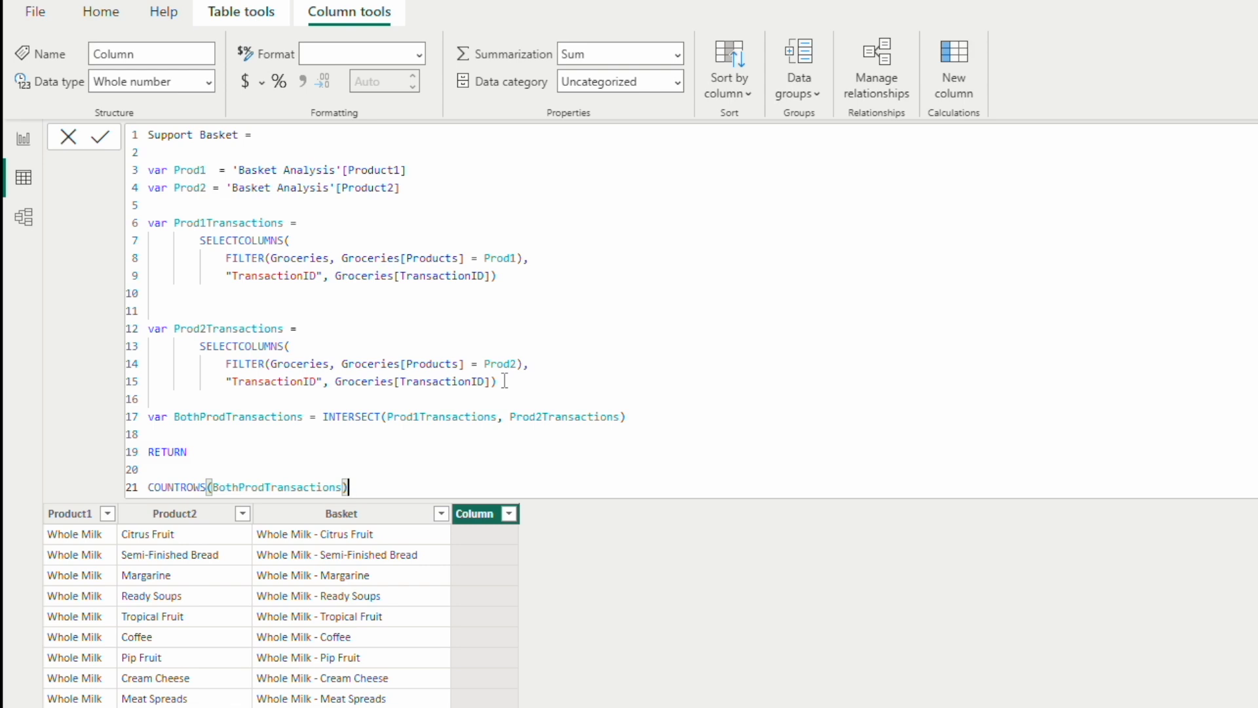
{"action": "type", "text": " / Tot"}
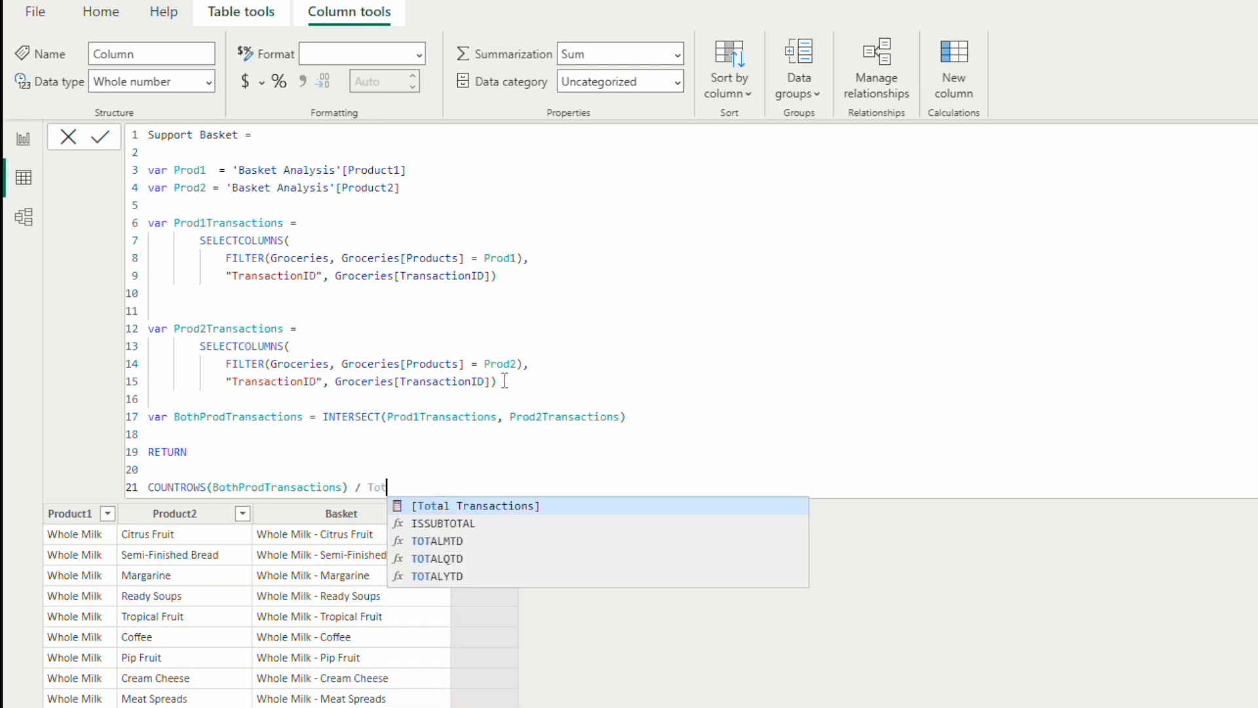
Step: Divide the row count by the [Total Transactions] measure and commit the Support Basket column formula
{"action": "key", "text": "Tab"}
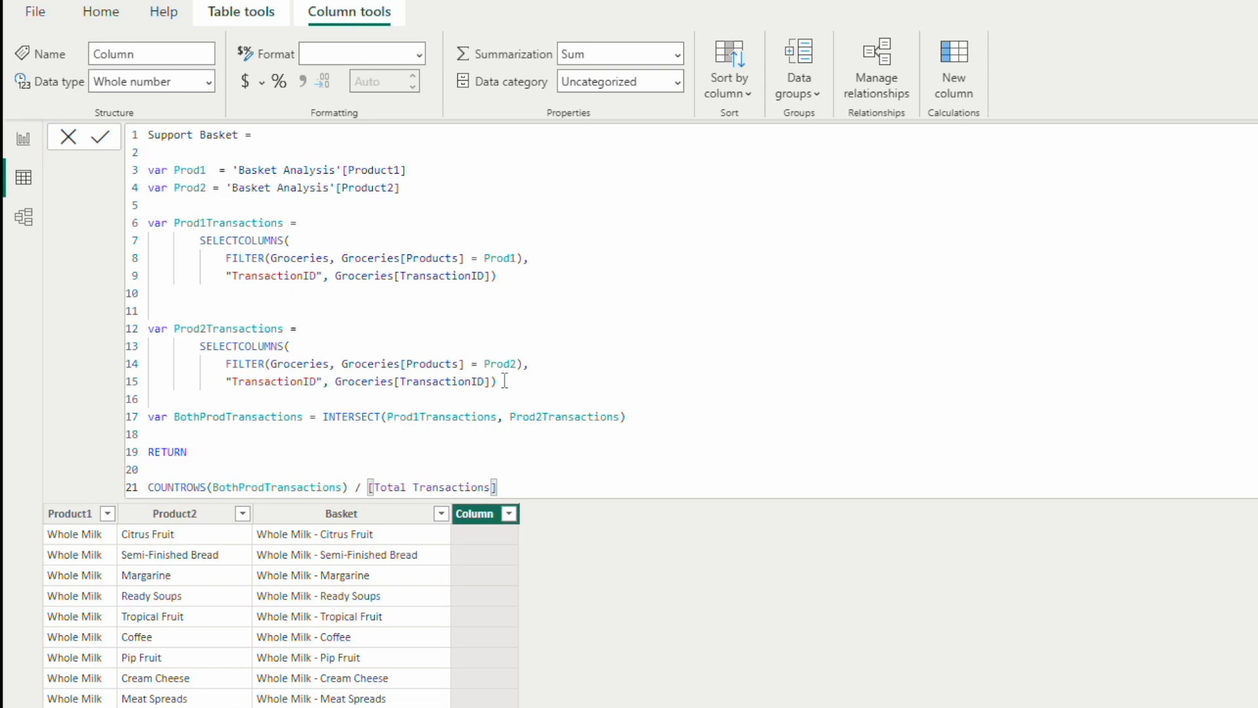
{"action": "key", "text": "Return"}
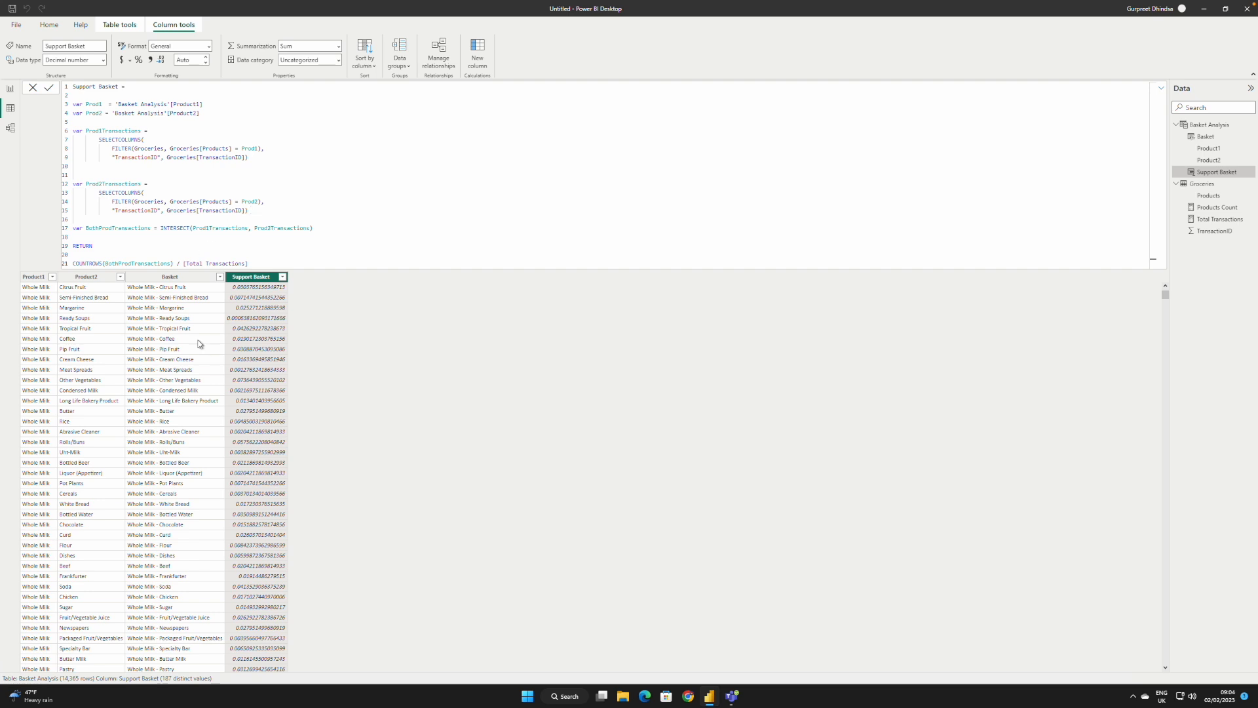
Step: Format the Support Basket column as Percentage
{"action": "left_click", "coordinate": [211, 49]}
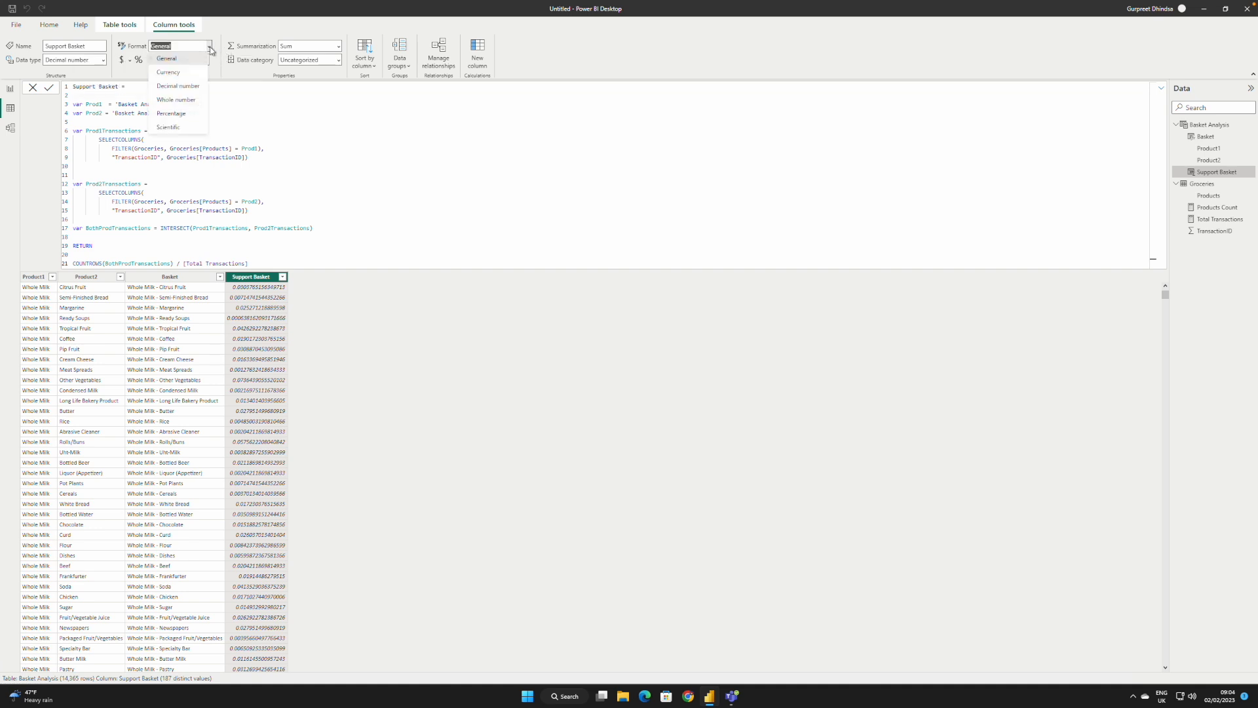
{"action": "left_click", "coordinate": [178, 115]}
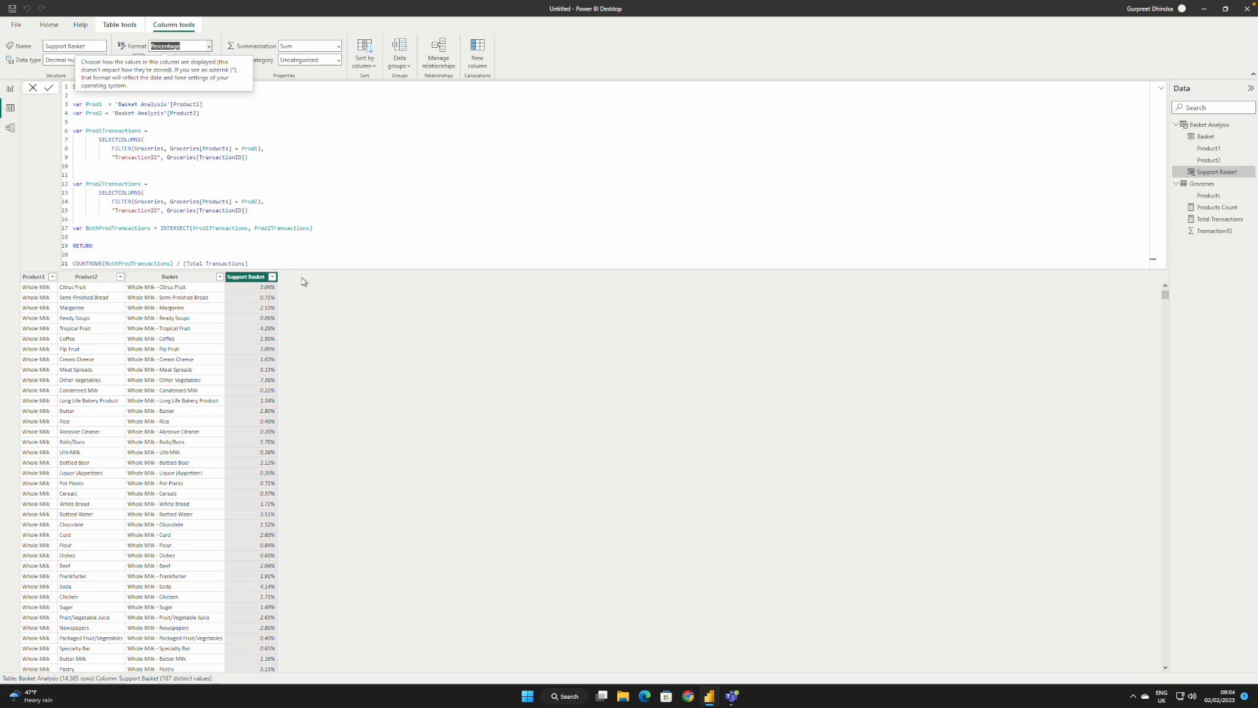
Step: Add a new calculated column to the Basket Analysis table and name it Confidence of Prod1 in its formula
{"action": "left_click", "coordinate": [339, 217]}
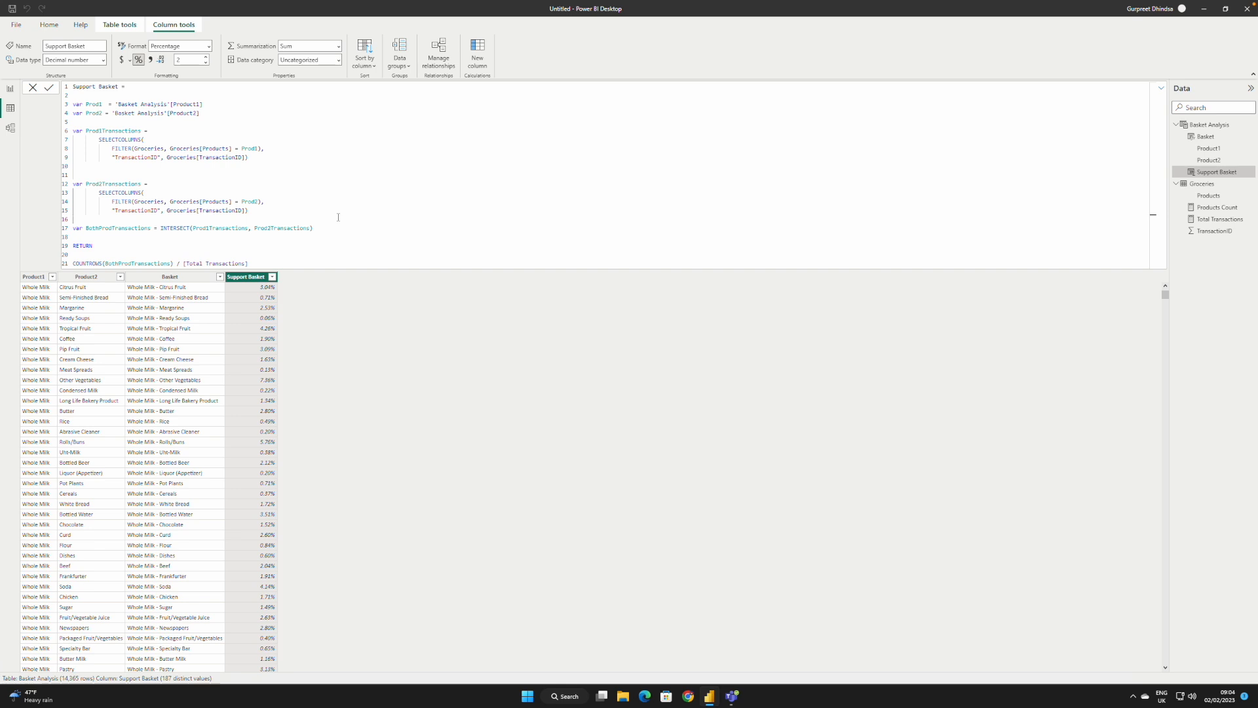
{"action": "left_click", "coordinate": [477, 47]}
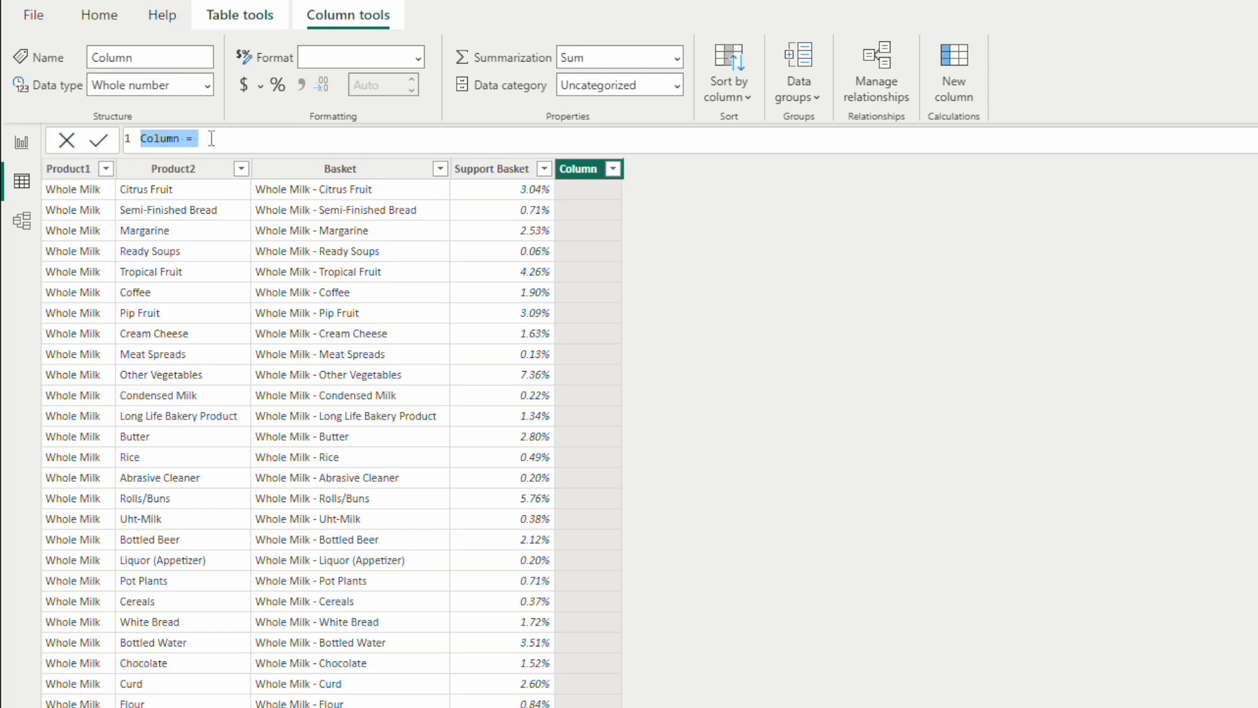
{"action": "key", "text": "BackSpace"}
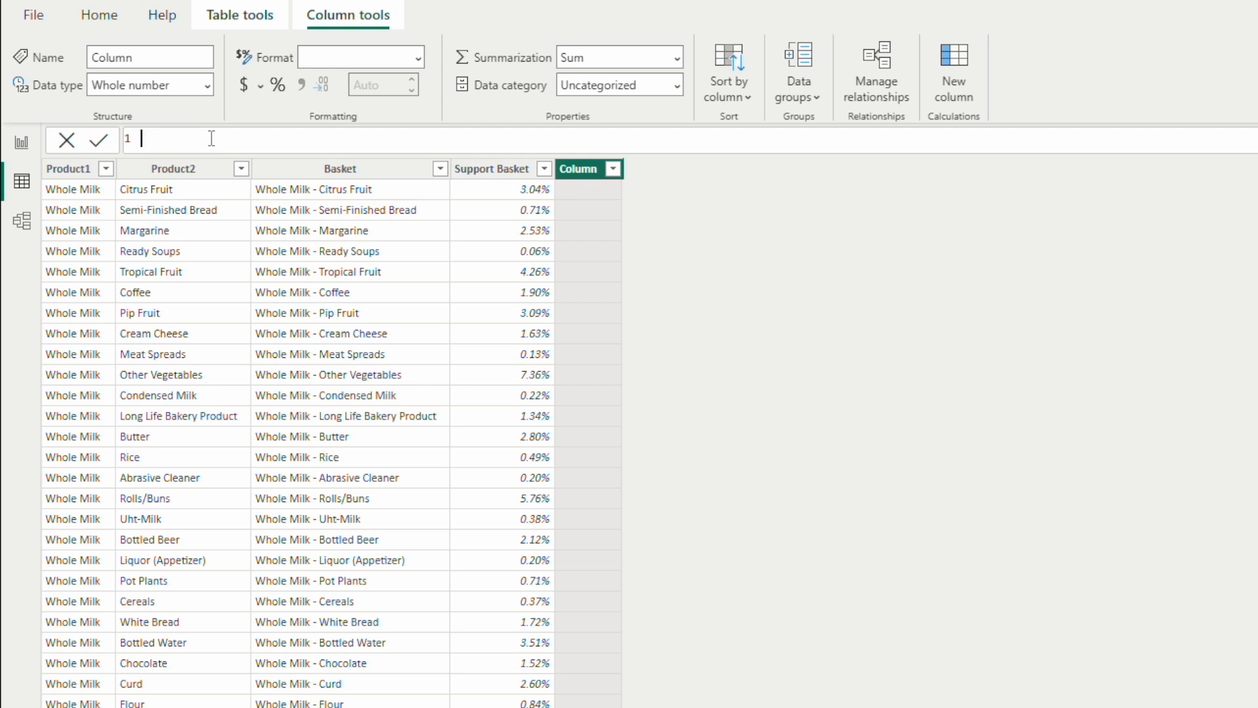
{"action": "type", "text": "Confidence of Prod1"}
{"action": "type", "text": "="}
Step: On line 3 of the formula, declare the variable Prod1 as 'Basket Analysis'[Product1], leaving a blank line above it
{"action": "key", "text": "shift+Return"}
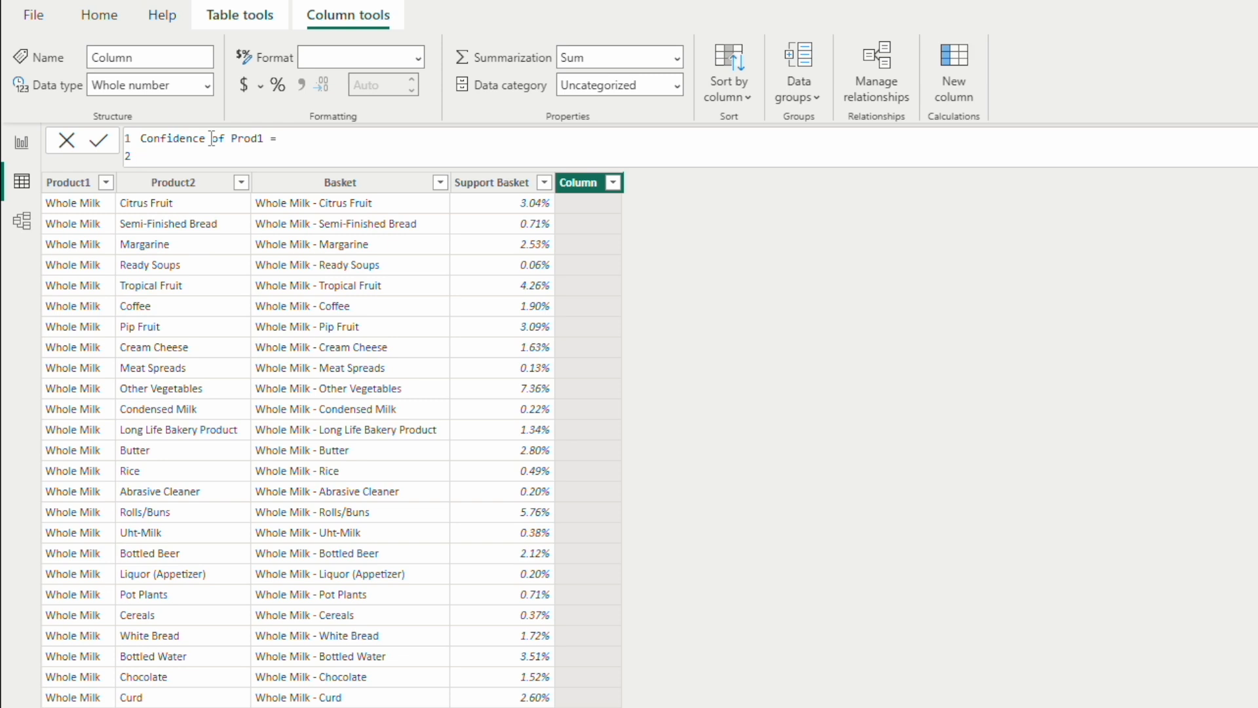
{"action": "key", "text": "shift+Return"}
{"action": "type", "text": "var P"}
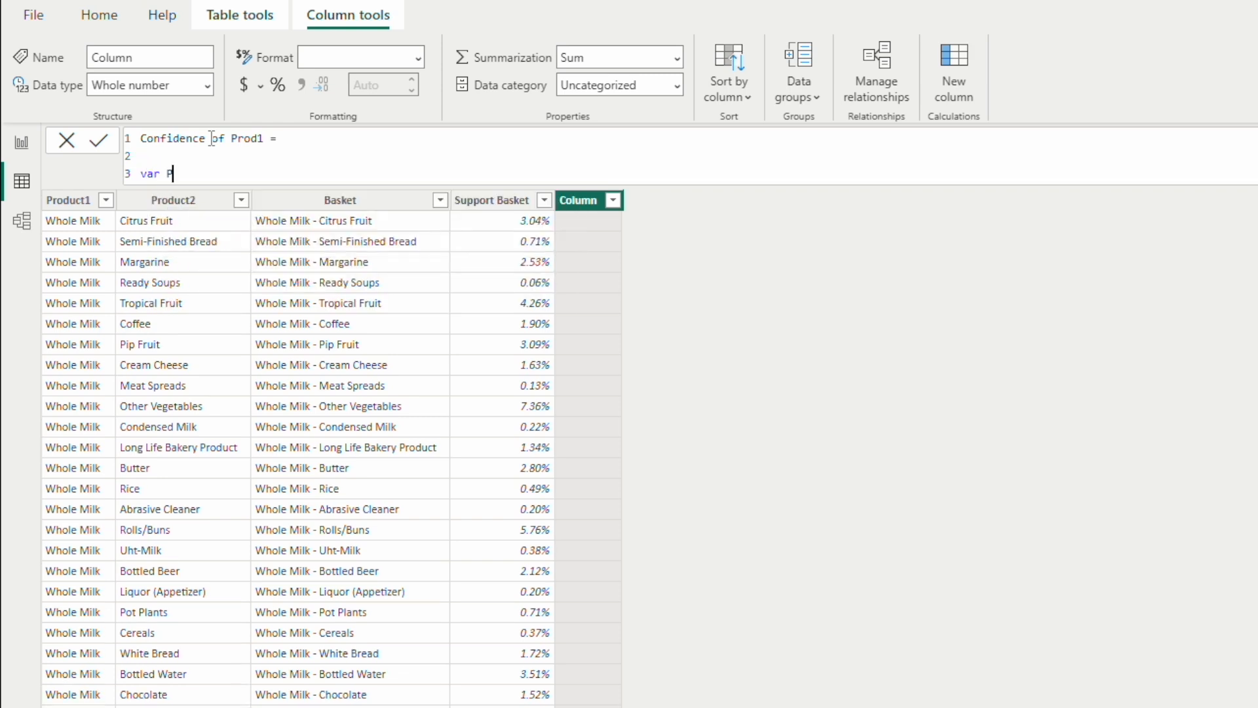
{"action": "type", "text": "rod1 = Produ"}
{"action": "key", "text": "Up"}
{"action": "key", "text": "Up"}
{"action": "key", "text": "Up"}
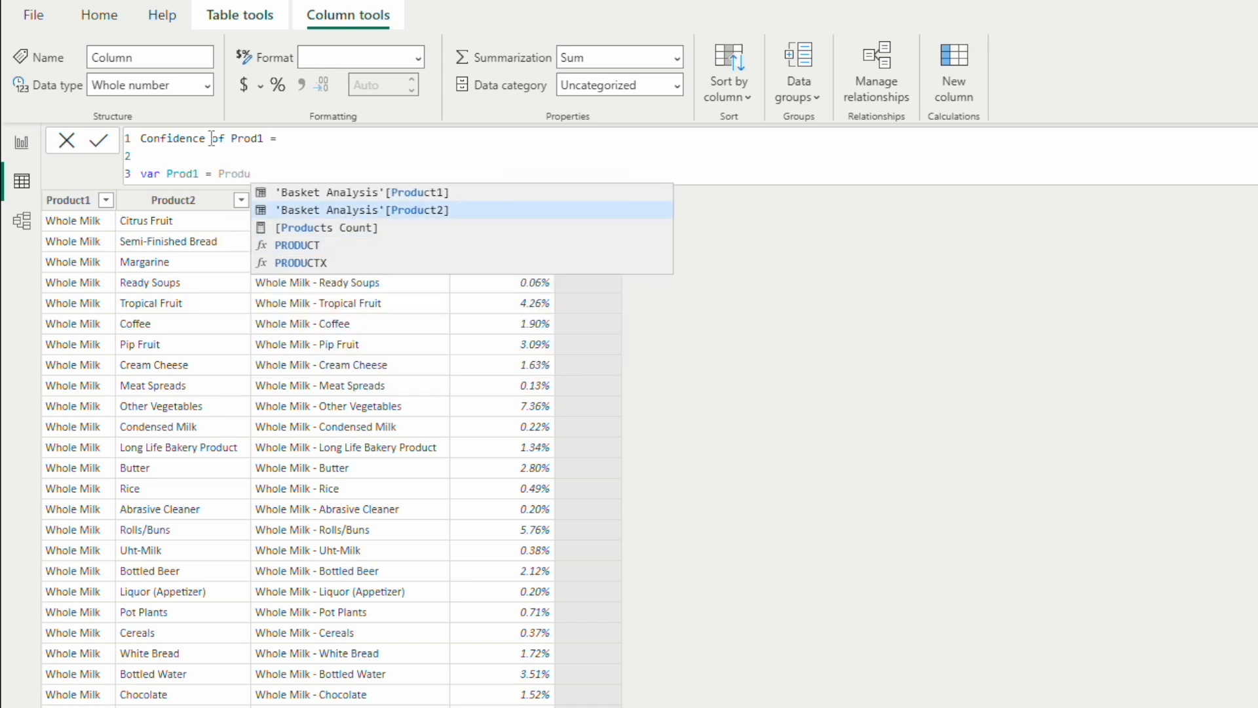
{"action": "key", "text": "Tab"}
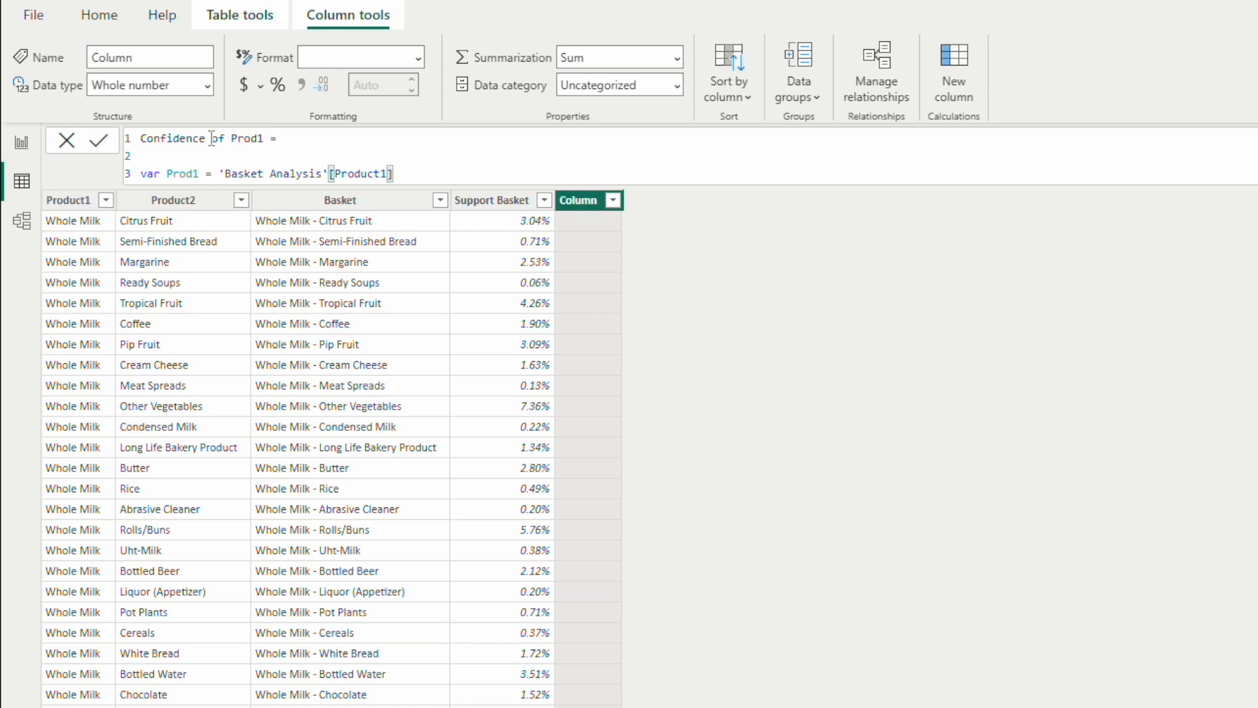
Step: On line 5, declare the variable SupportProd1 with a FILTER function that takes the Groceries table as its first argument
{"action": "key", "text": "shift+Return"}
{"action": "key", "text": "shift+Return"}
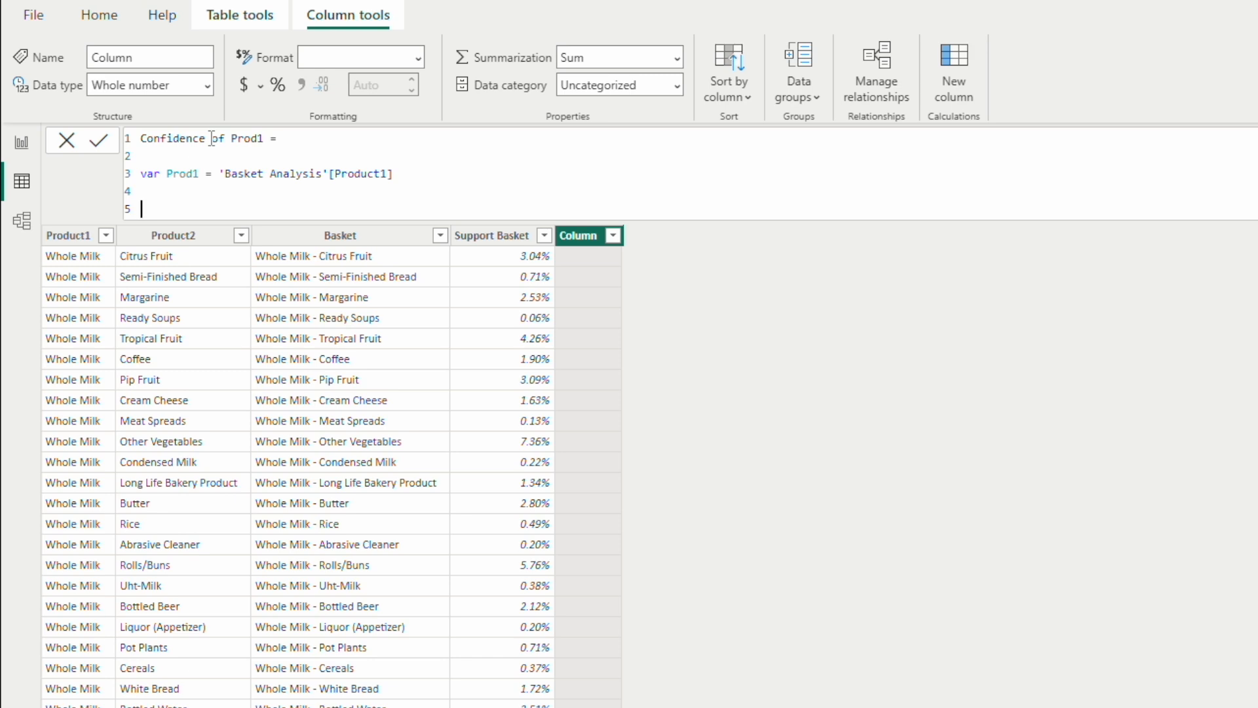
{"action": "type", "text": "var SupportProd1 ="}
{"action": "type", "text": "FILT"}
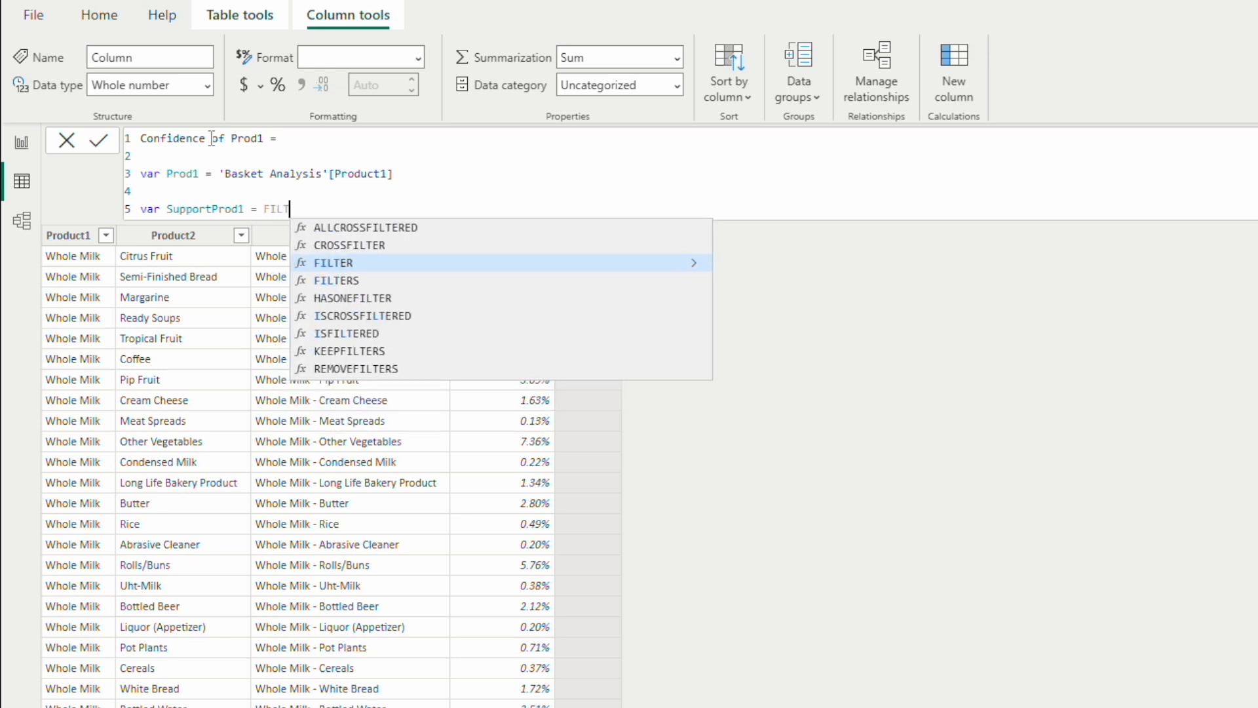
{"action": "type", "text": "ER("}
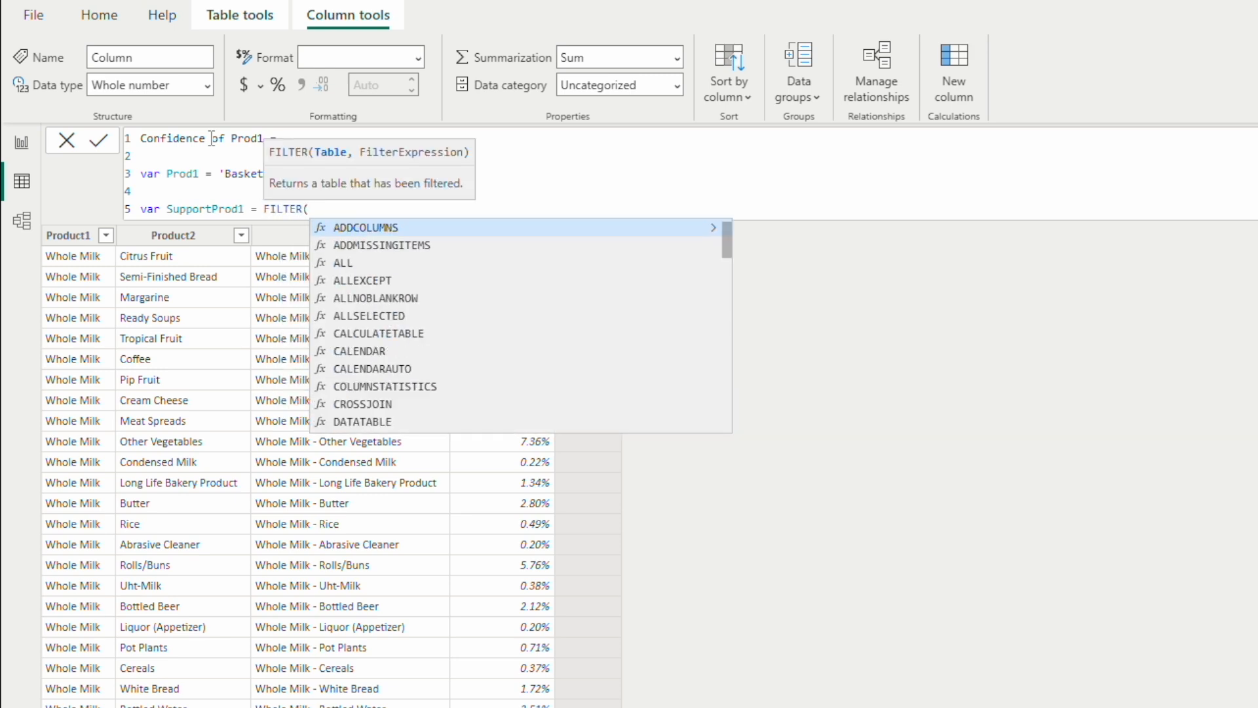
{"action": "type", "text": "Gro"}
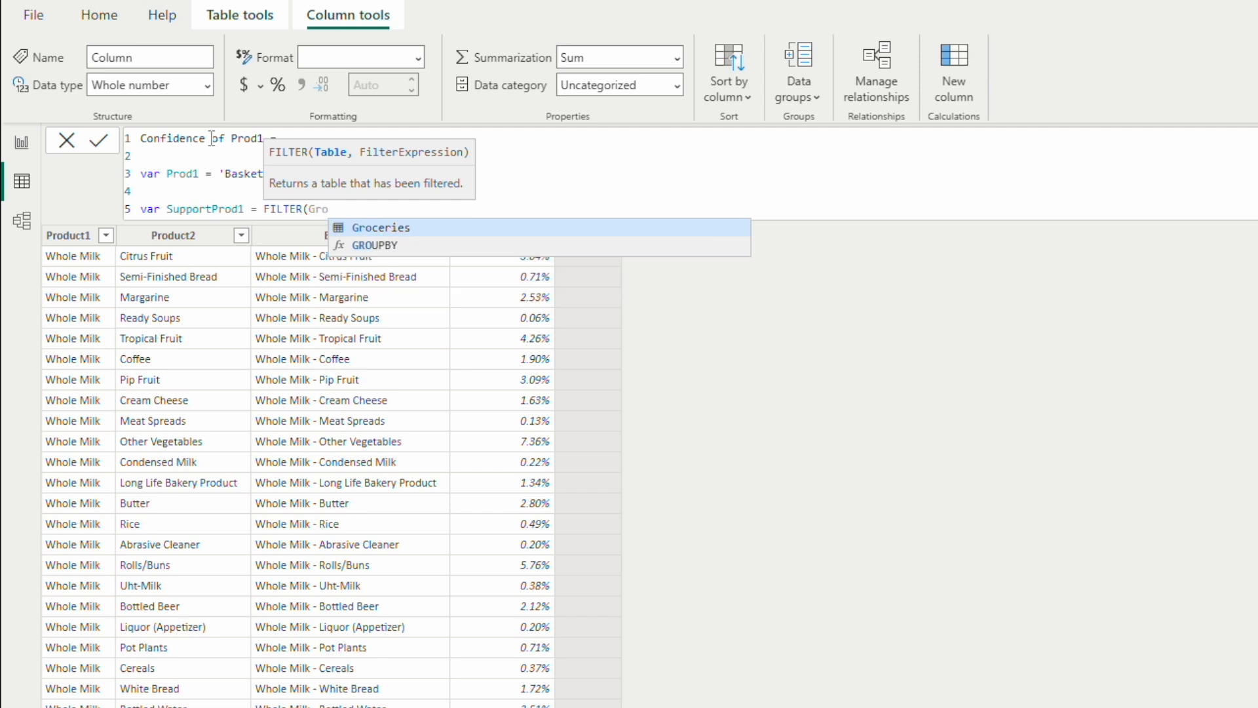
{"action": "type", "text": "ceries,"}
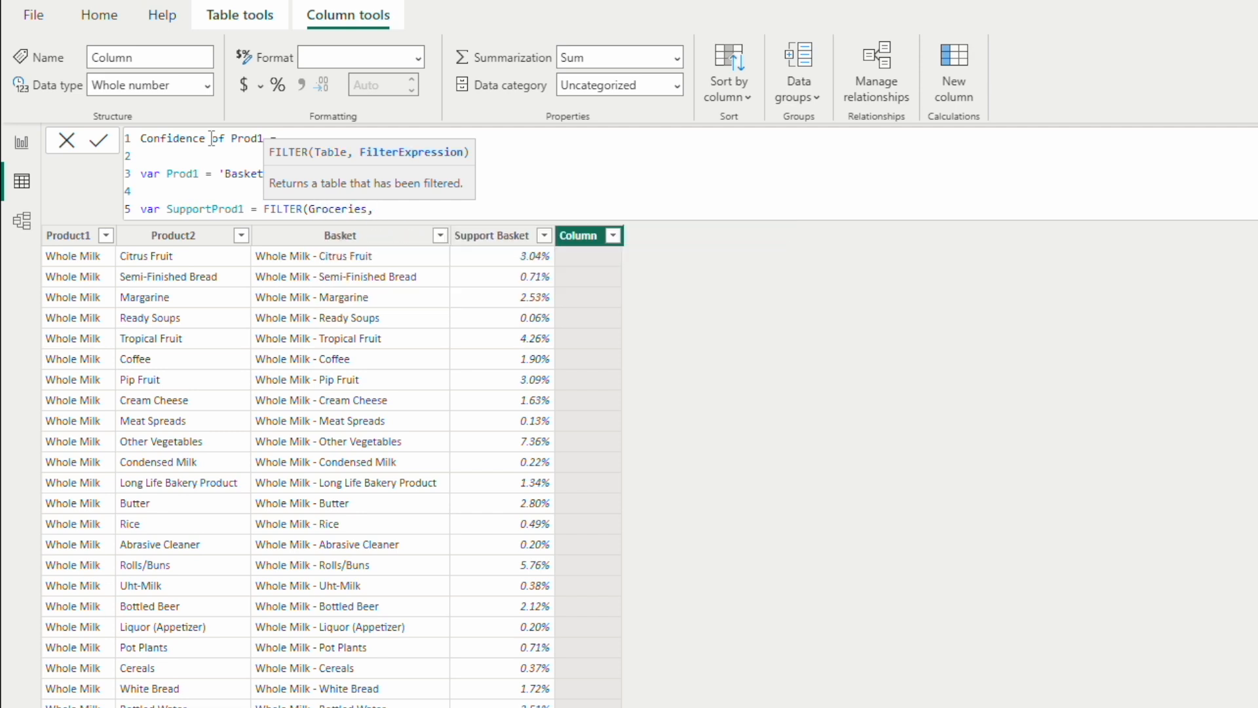
{"action": "type", "text": " Gro"}
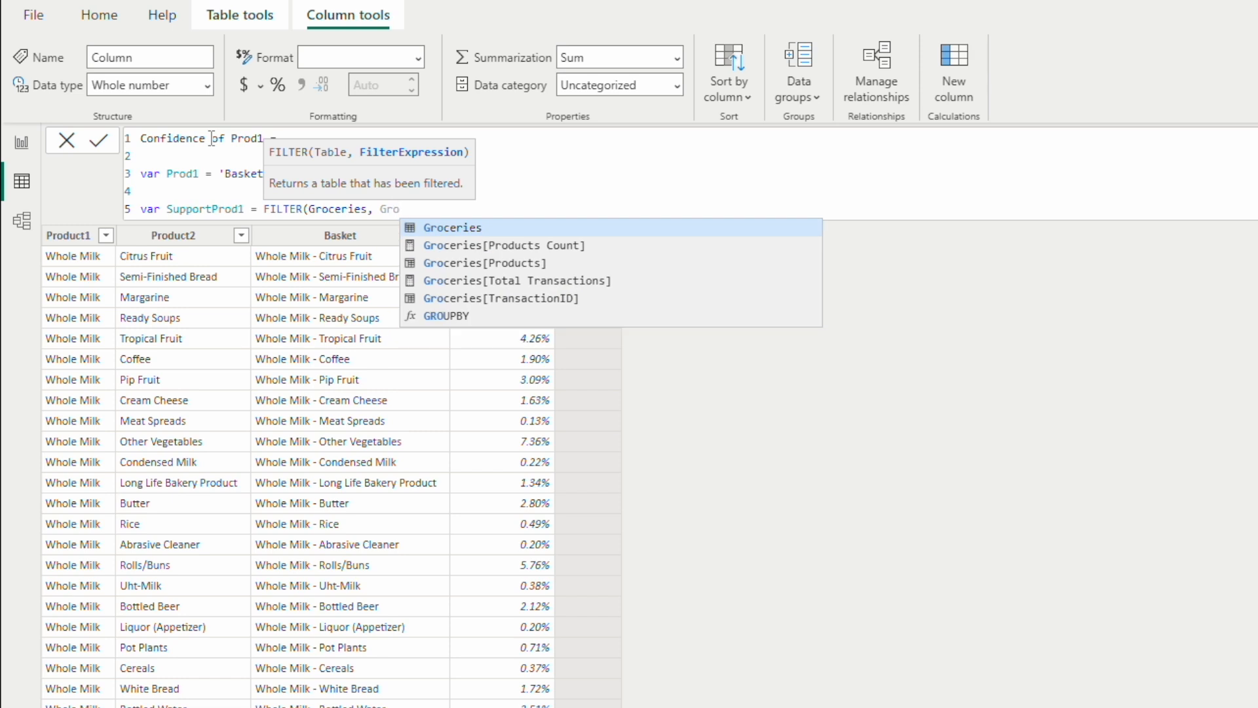
Step: Complete the FILTER function with the condition Groceries[Products] = Prod1 and close its parenthesis
{"action": "key", "text": "Down"}
{"action": "key", "text": "Down"}
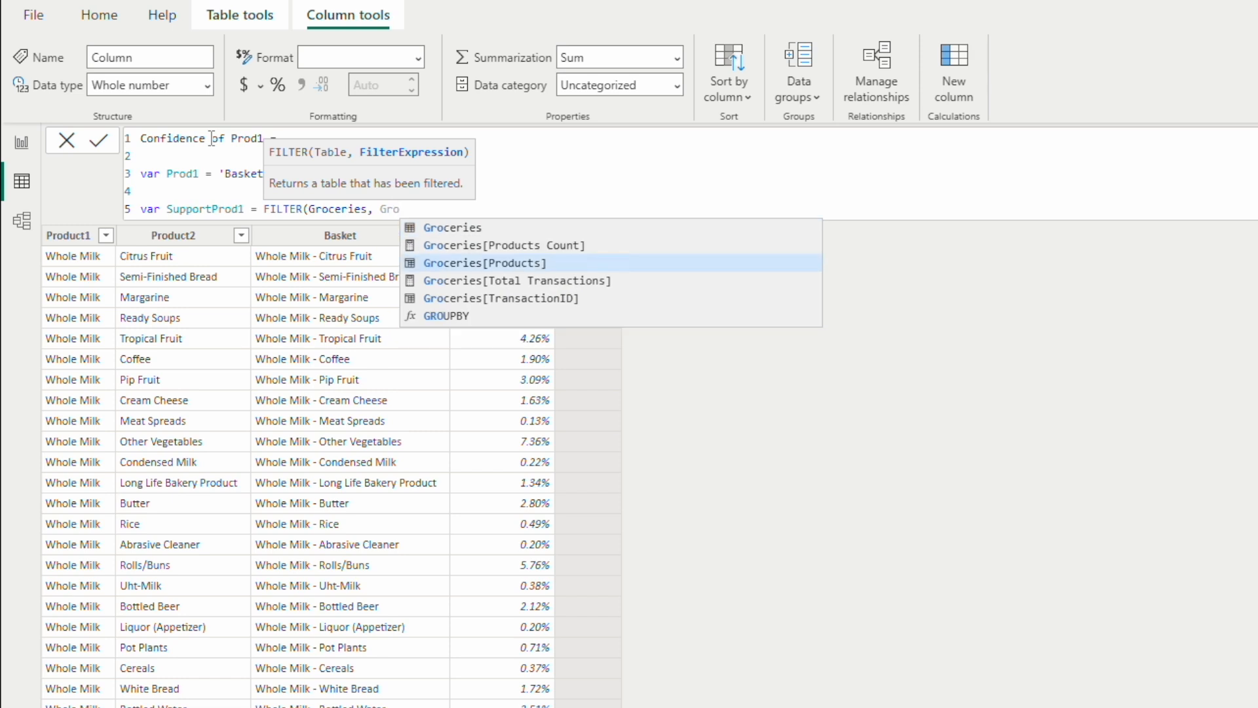
{"action": "key", "text": "Tab"}
{"action": "type", "text": "= "}
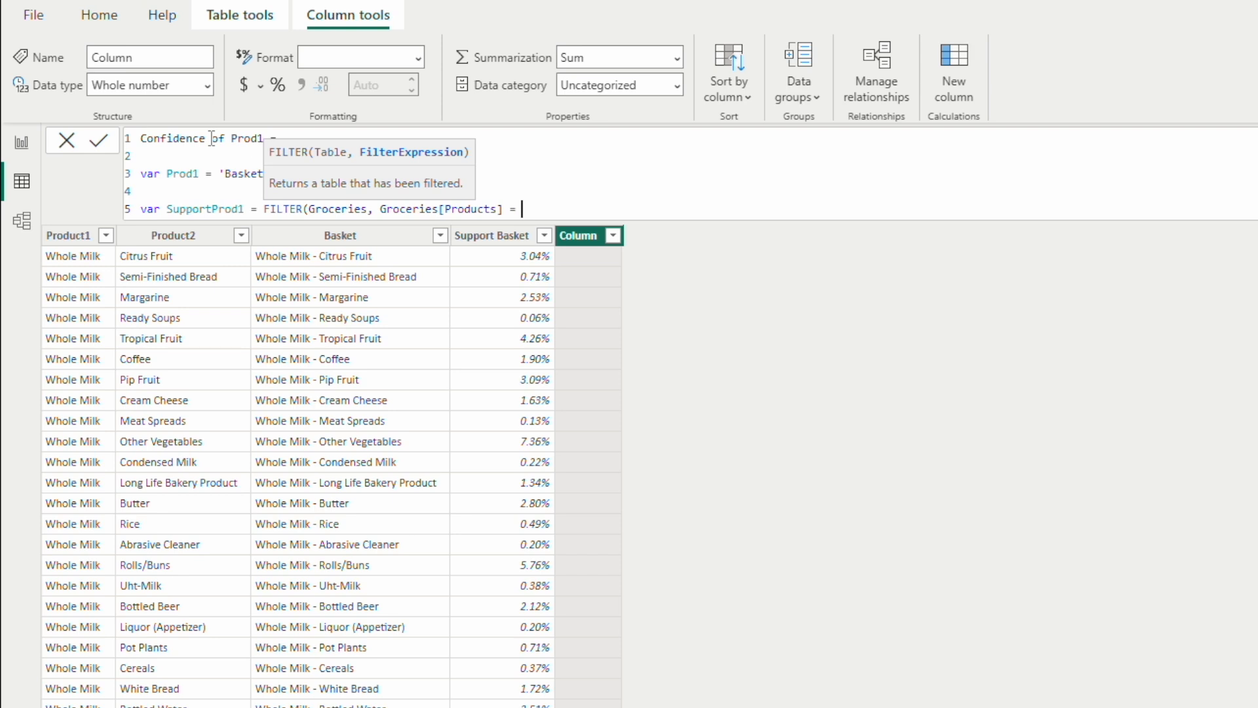
{"action": "type", "text": "Prod1"}
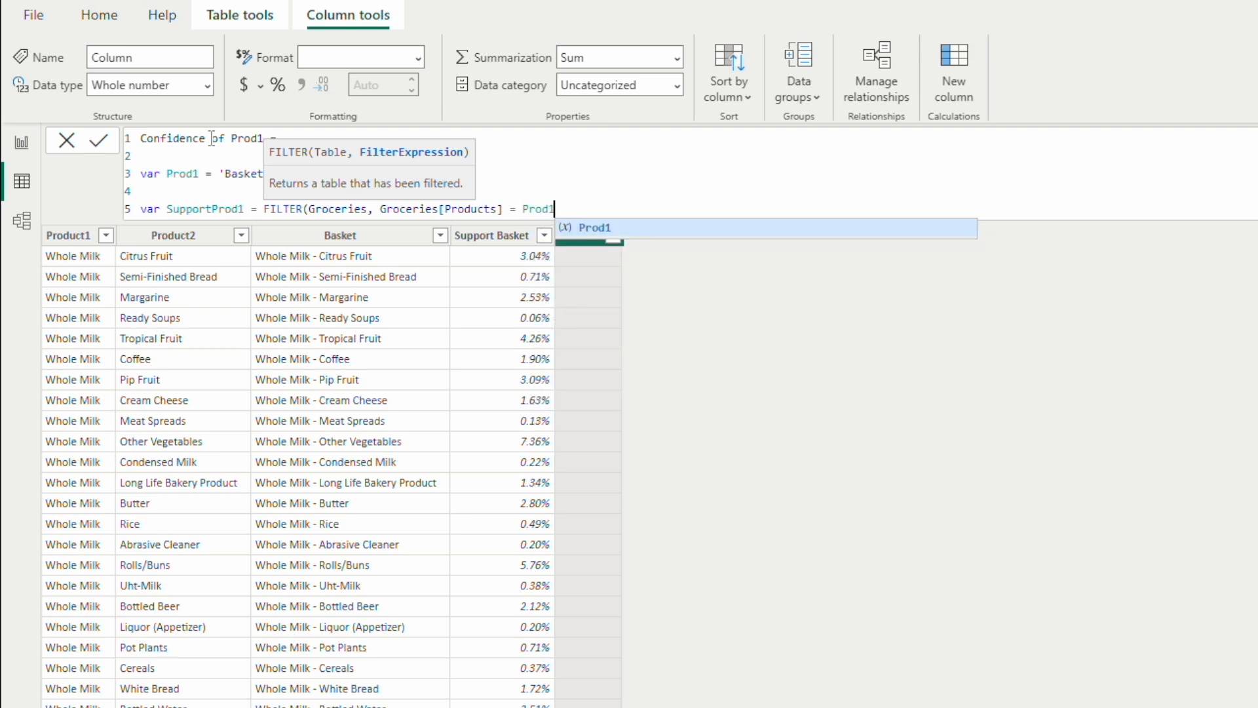
{"action": "type", "text": ")"}
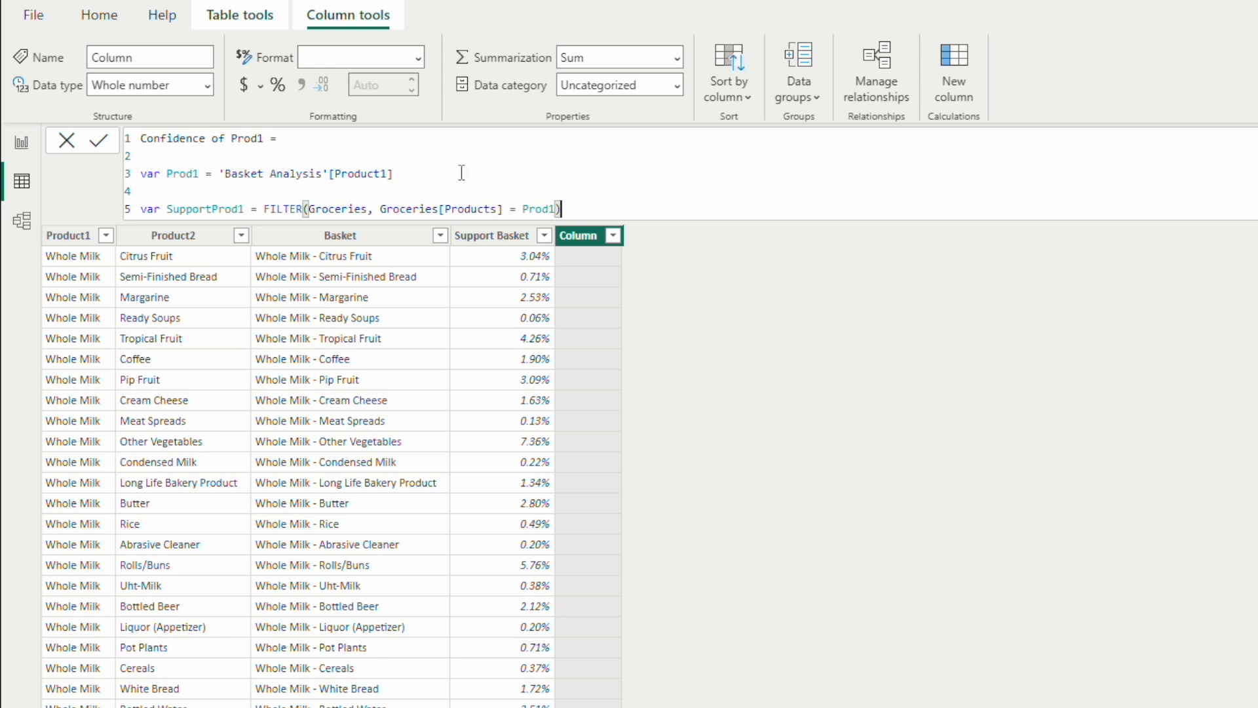
Step: Wrap the FILTER expression of the SupportProd1 variable in a COUNTROWS function and close its parenthesis
{"action": "left_click", "coordinate": [264, 208]}
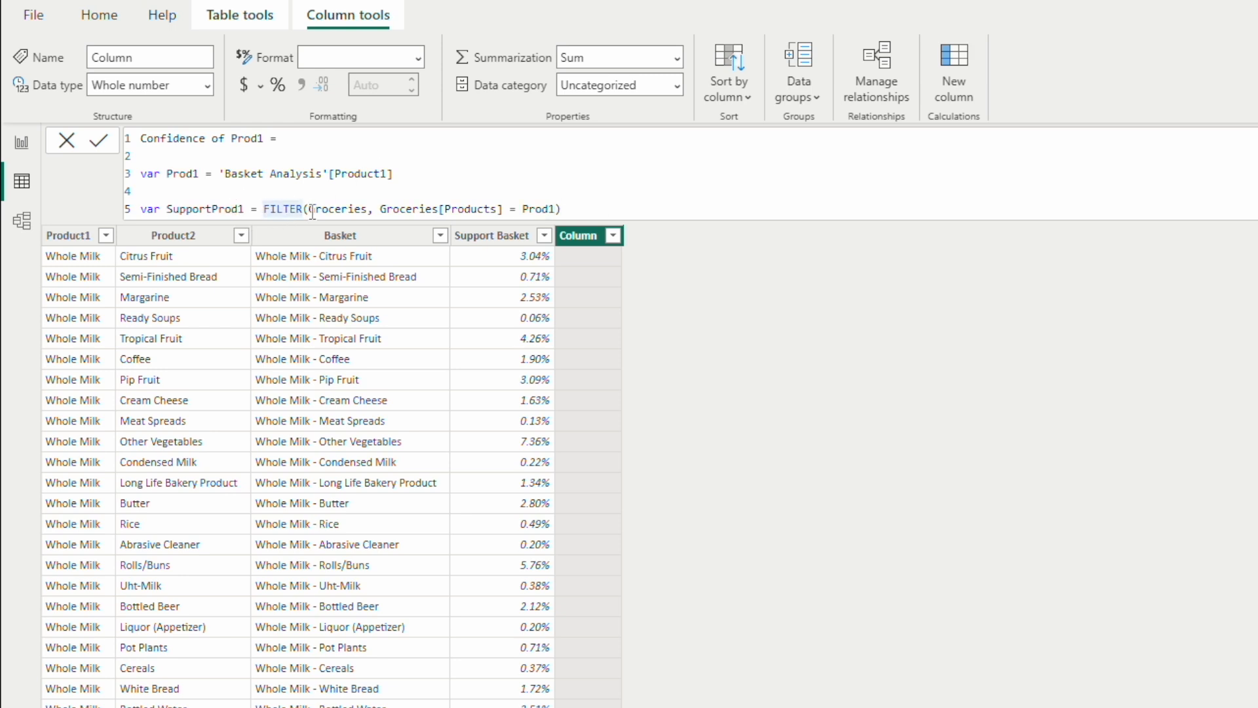
{"action": "type", "text": "COUNT"}
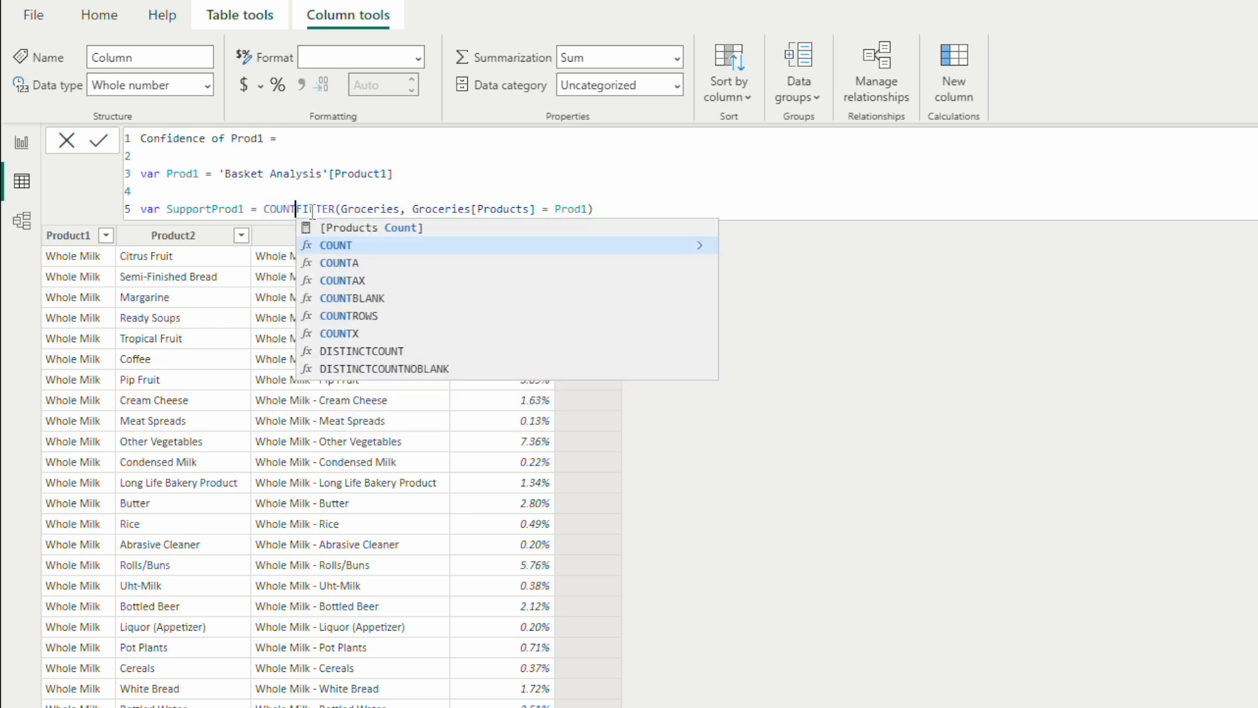
{"action": "key", "text": "Down"}
{"action": "key", "text": "Down"}
{"action": "key", "text": "Down"}
{"action": "key", "text": "Down"}
{"action": "key", "text": "Tab"}
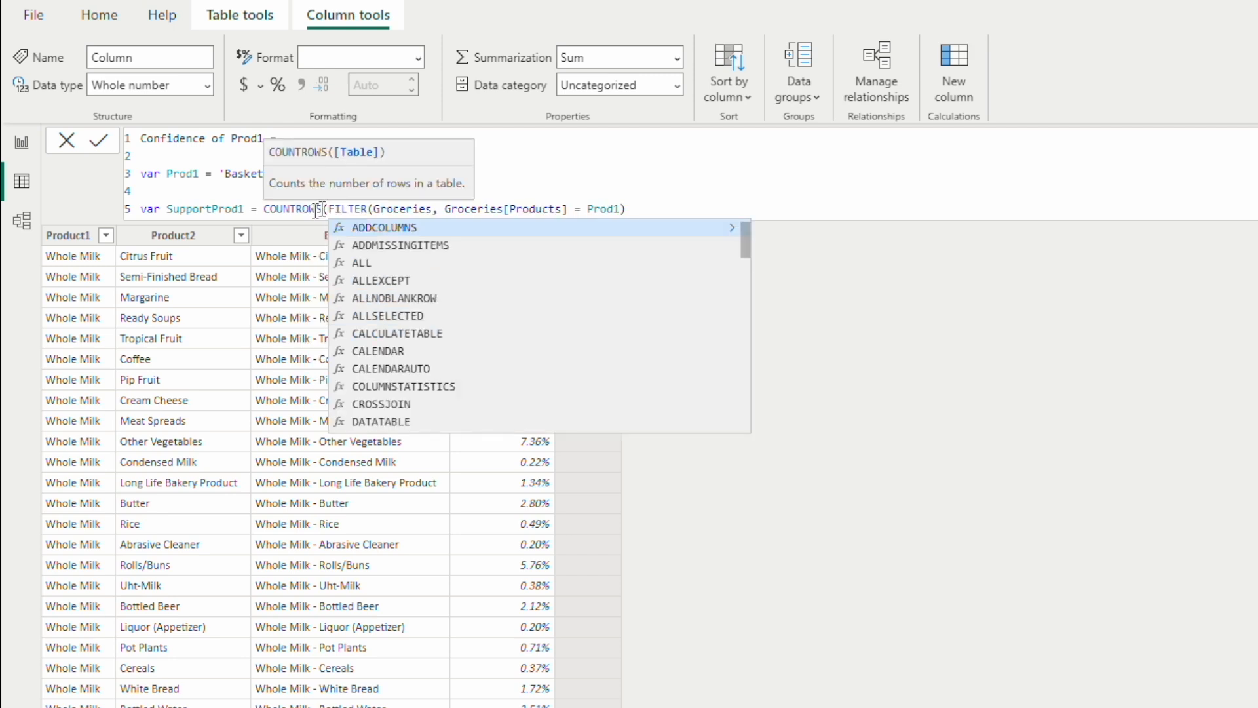
{"action": "left_click", "coordinate": [657, 208]}
{"action": "type", "text": ")"}
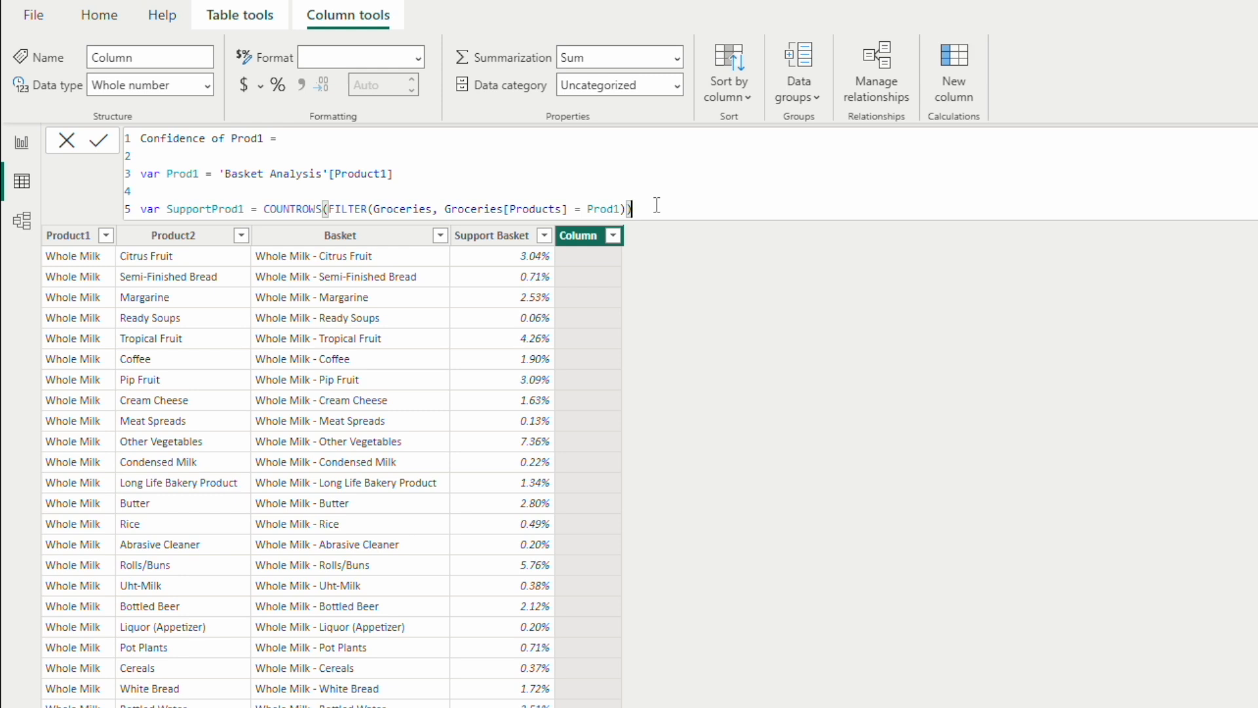
Step: Divide the COUNTROWS result in the SupportProd1 variable by the [Total Transactions] measure
{"action": "type", "text": "/"}
{"action": "type", "text": "Total"}
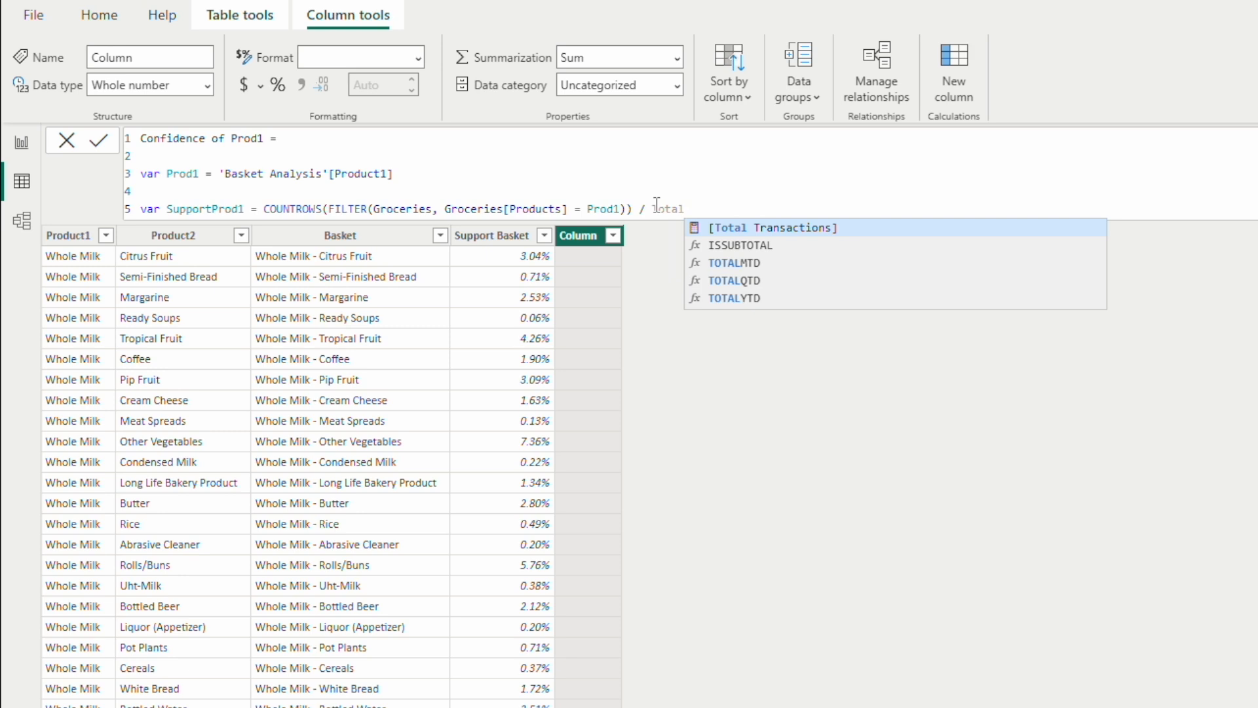
{"action": "key", "text": "Tab"}
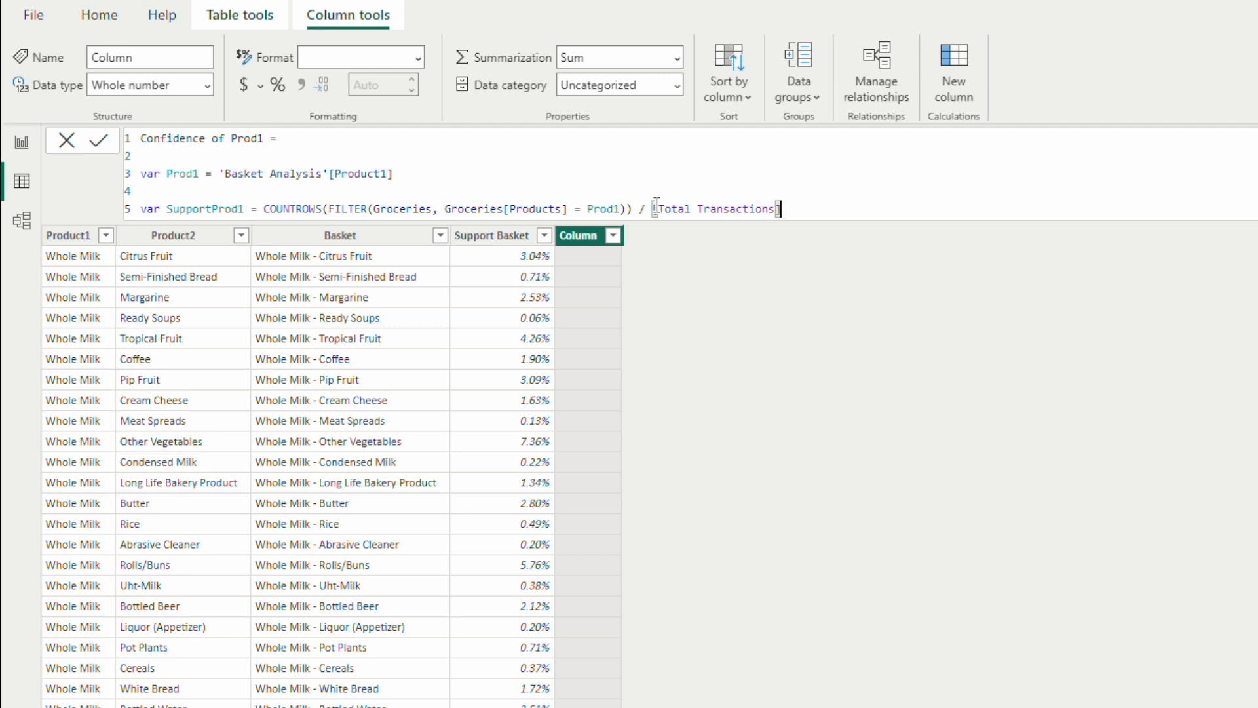
Step: Add RETURN on line 7 after a blank line, and start line 8 with 'Basket Analysis'[Support Basket]
{"action": "key", "text": "Return"}
{"action": "key", "text": "Return"}
{"action": "type", "text": "RETURN"}
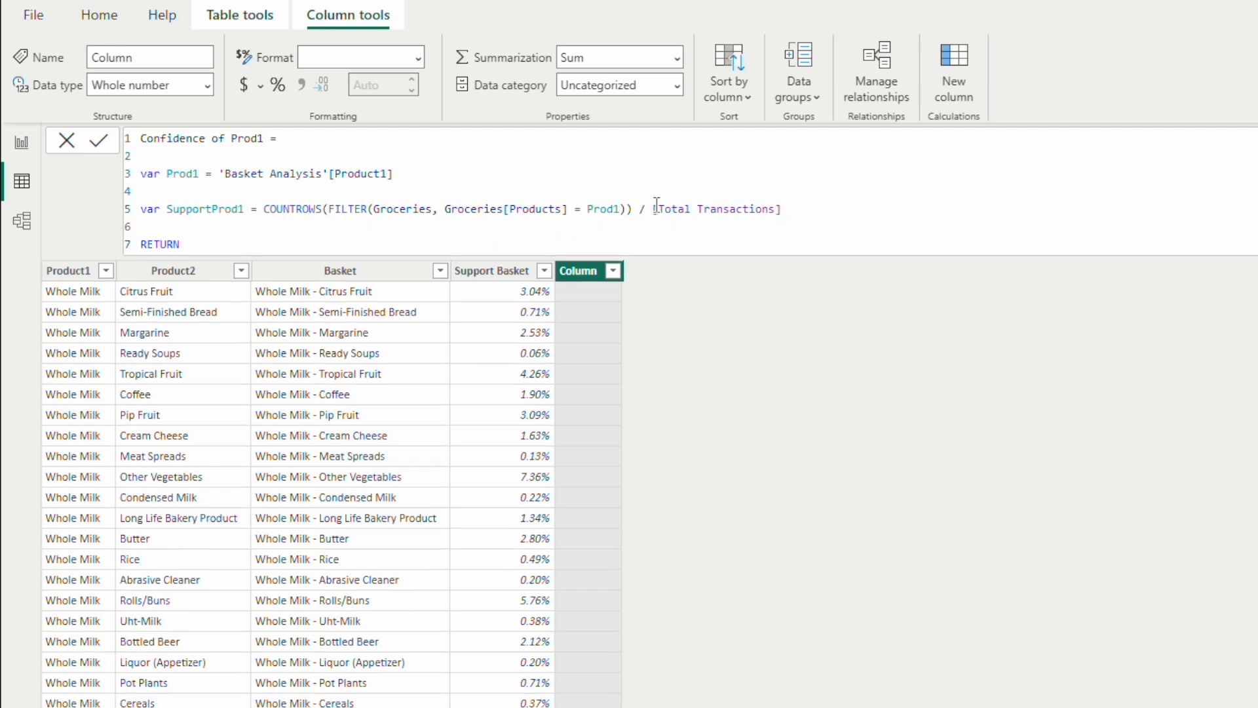
{"action": "key", "text": "Return"}
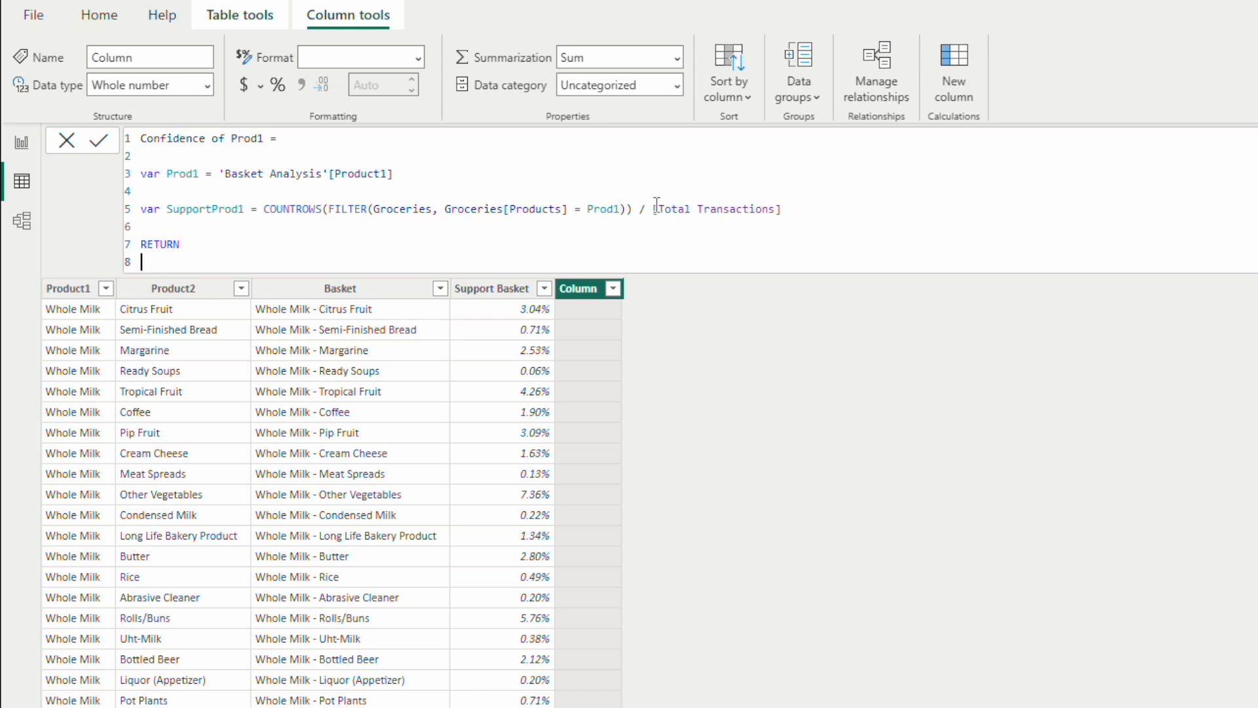
{"action": "type", "text": "Support"}
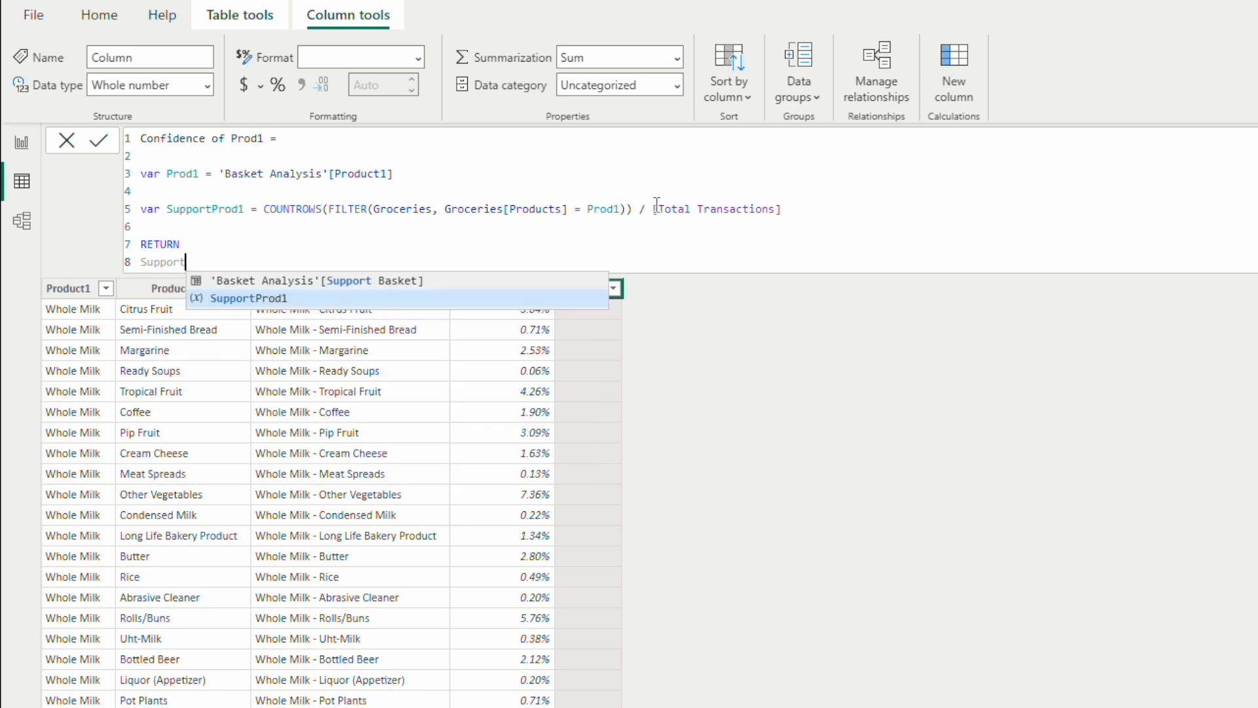
{"action": "key", "text": "Up"}
{"action": "key", "text": "Tab"}
Step: Divide the returned Support Basket by SupportProd1 and commit the Confidence of Prod1 formula
{"action": "type", "text": "/"}
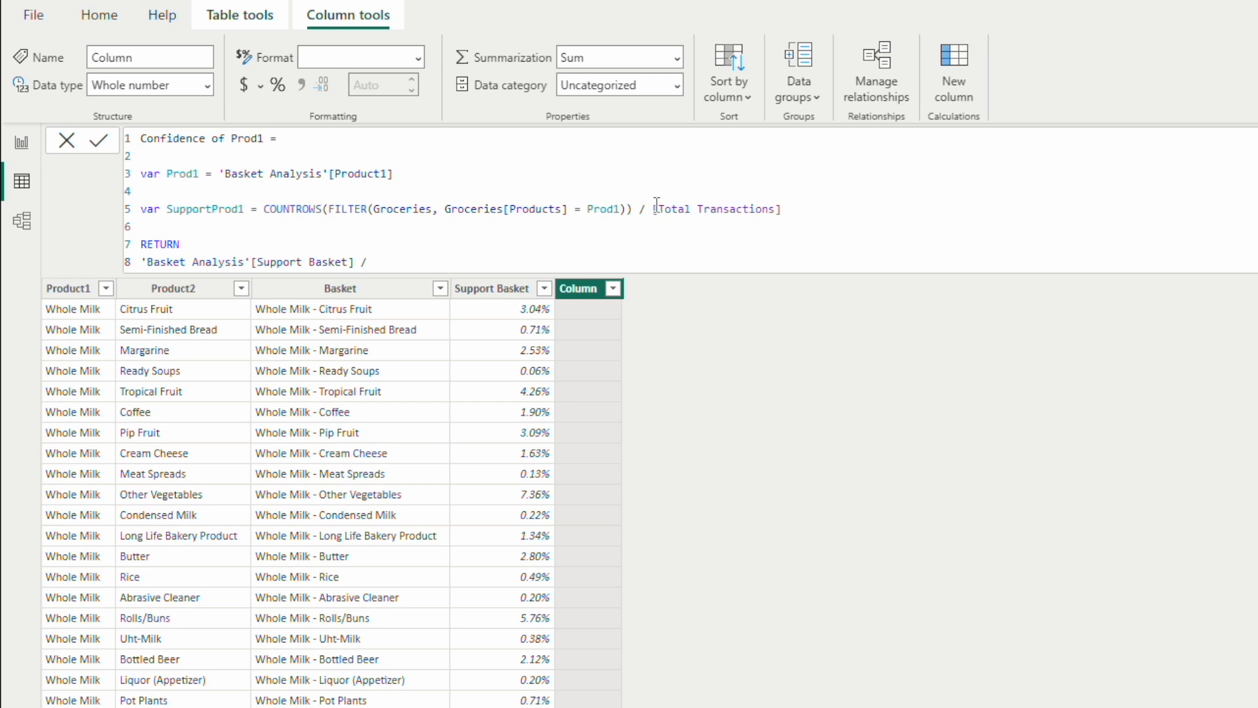
{"action": "type", "text": " S"}
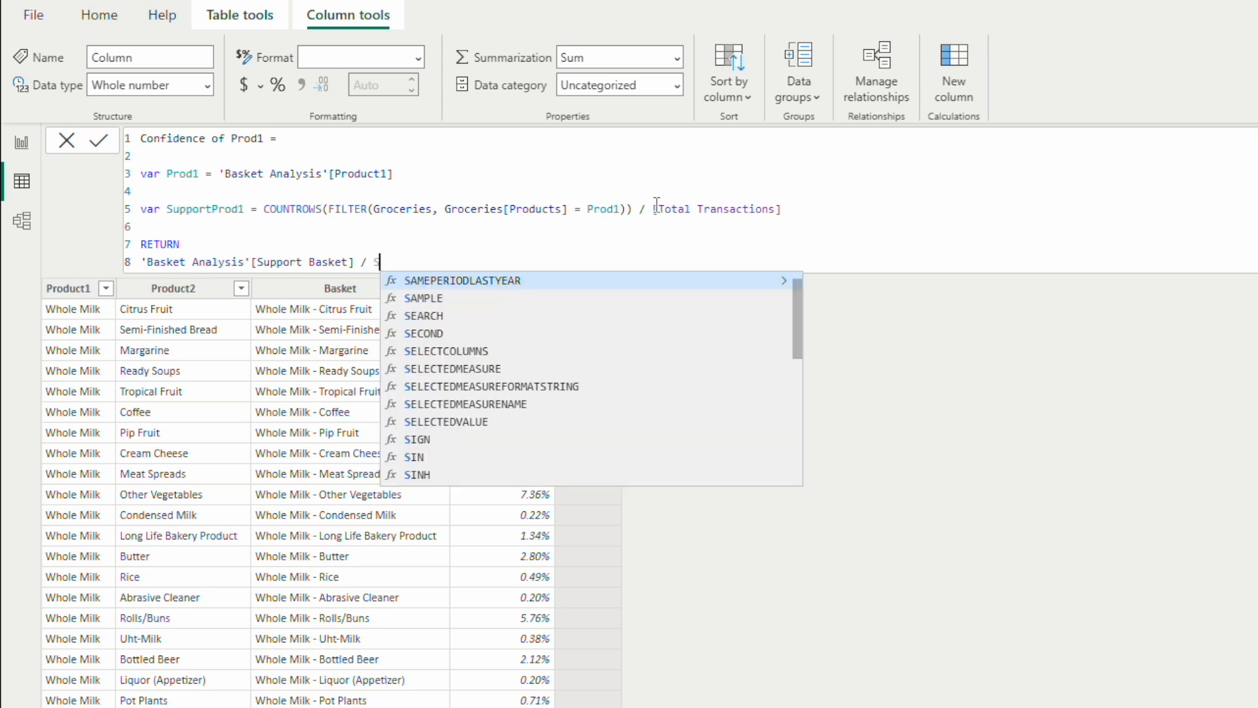
{"action": "type", "text": "upport"}
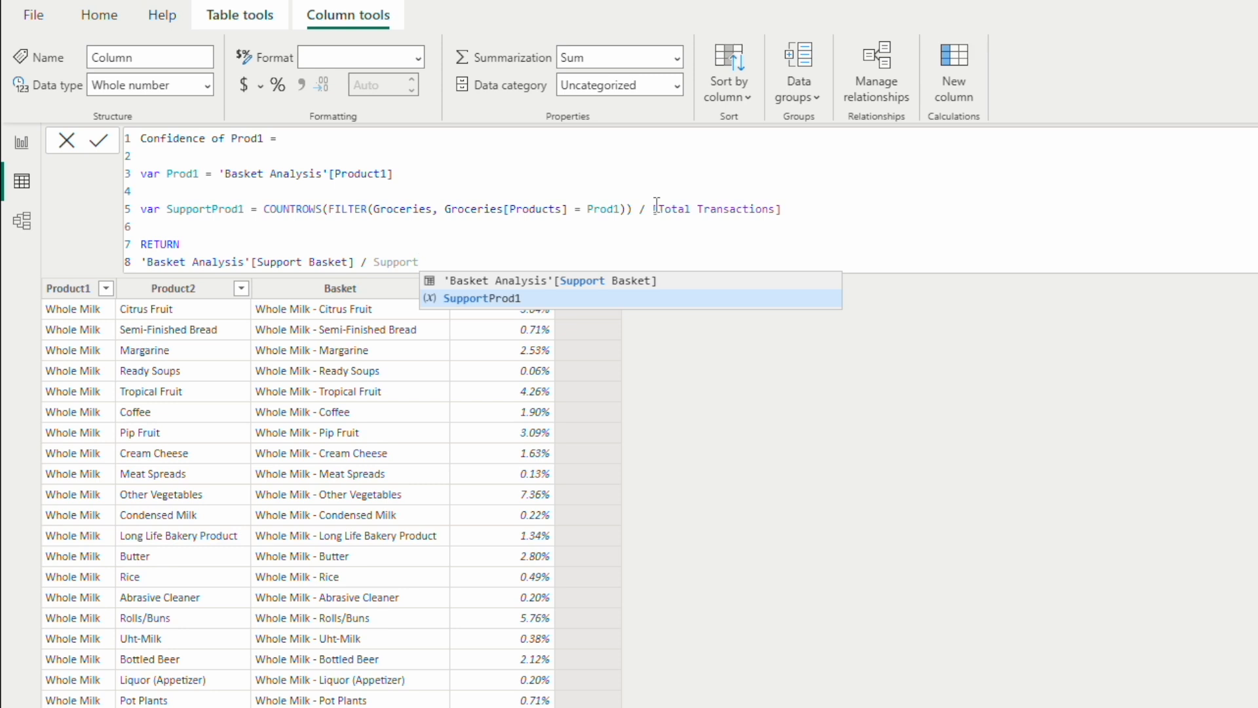
{"action": "type", "text": "Prod1"}
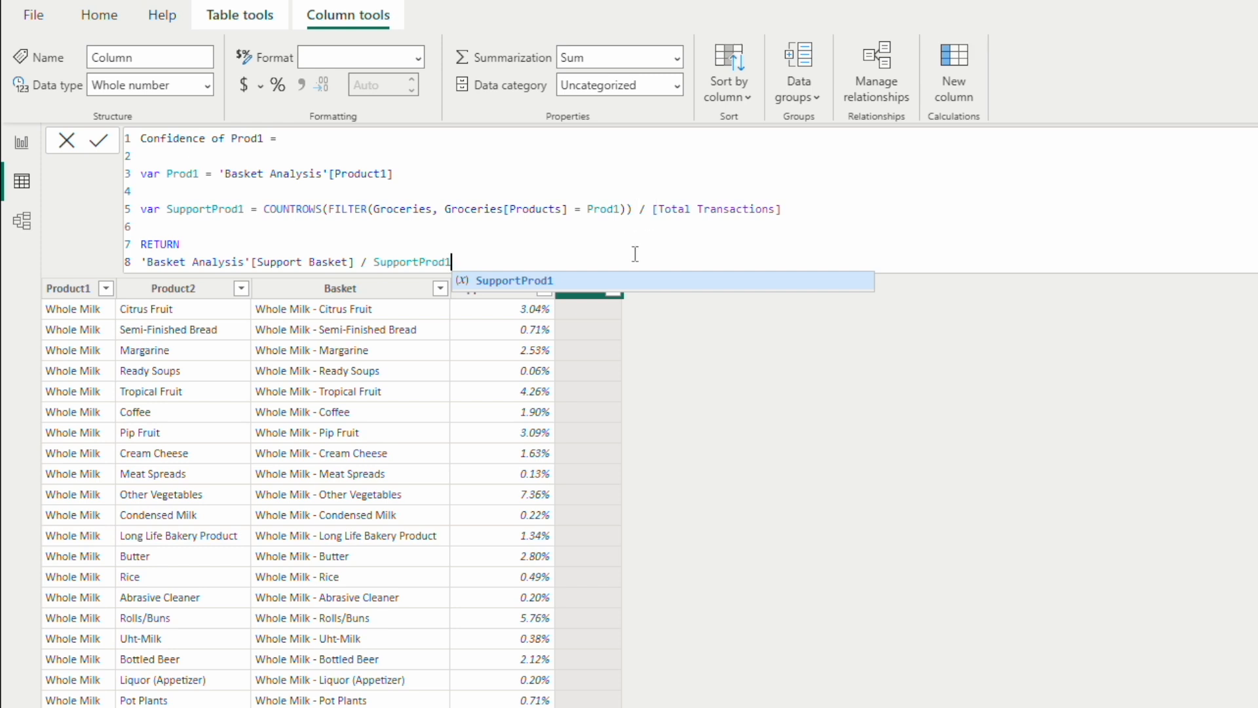
{"action": "key", "text": "Return"}
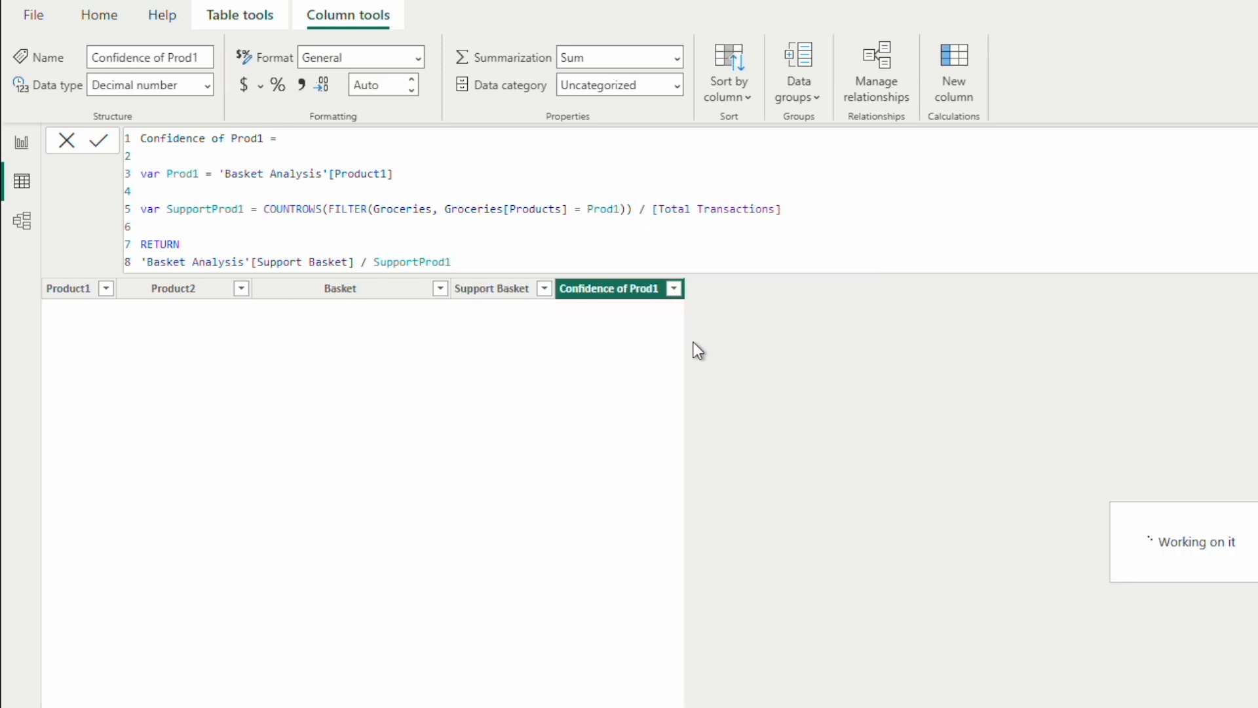
Step: Format the Confidence of Prod1 column as Percentage
{"action": "left_click", "coordinate": [420, 58]}
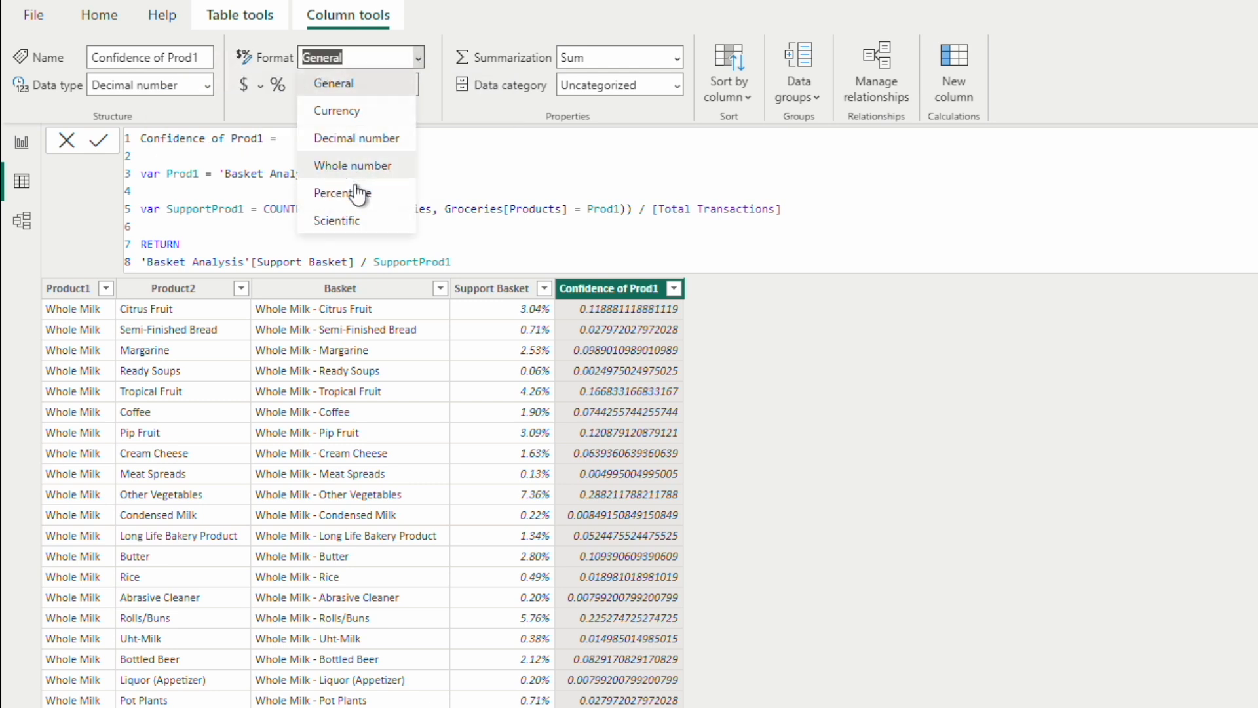
{"action": "left_click", "coordinate": [608, 351]}
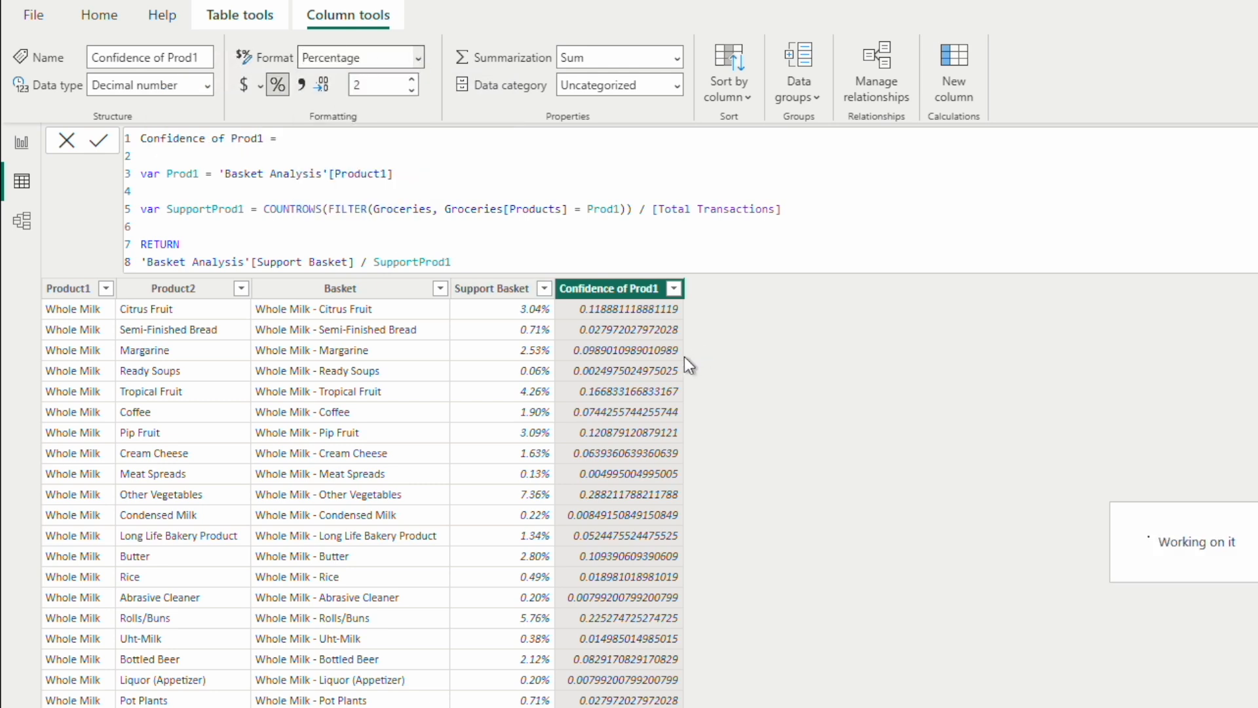
Step: Copy the whole Confidence of Prod1 formula and paste it over the default formula of a new calculated column
{"action": "left_click_drag", "start_coordinate": [452, 262], "coordinate": [133, 144]}
{"action": "key", "text": "ctrl+c"}
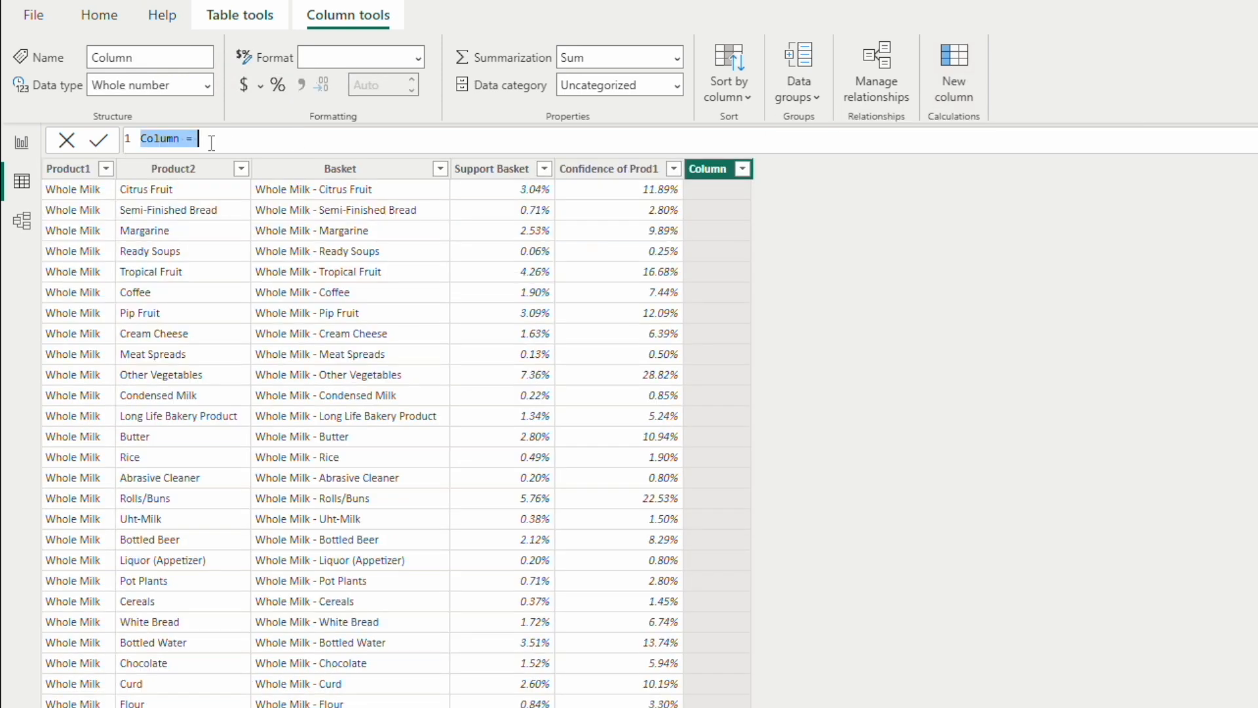
{"action": "key", "text": "BackSpace"}
{"action": "key", "text": "ctrl+v"}
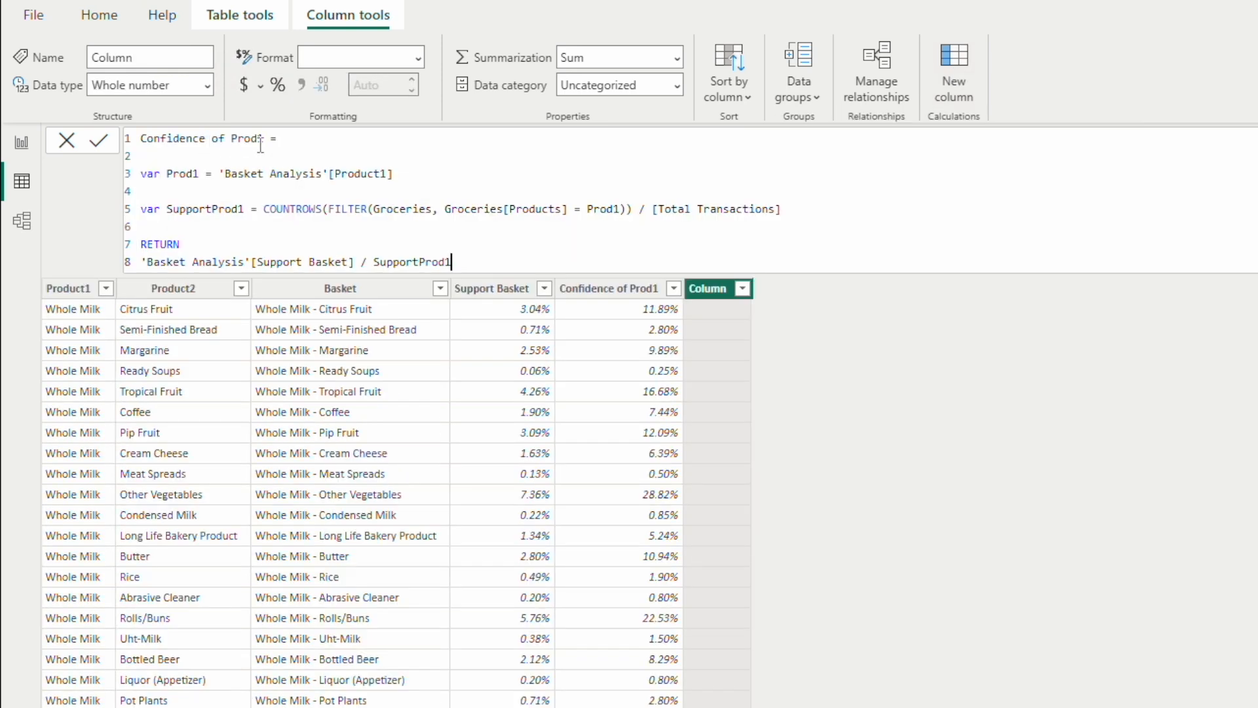
Step: Rename the pasted column Confidence of Prod2 and change its first variable to Prod2 = 'Basket Analysis'[Product2]
{"action": "left_click", "coordinate": [265, 140]}
{"action": "key", "text": "BackSpace"}
{"action": "type", "text": "2"}
{"action": "left_click", "coordinate": [199, 174]}
{"action": "key", "text": "BackSpace"}
{"action": "type", "text": "2"}
{"action": "left_click", "coordinate": [386, 173]}
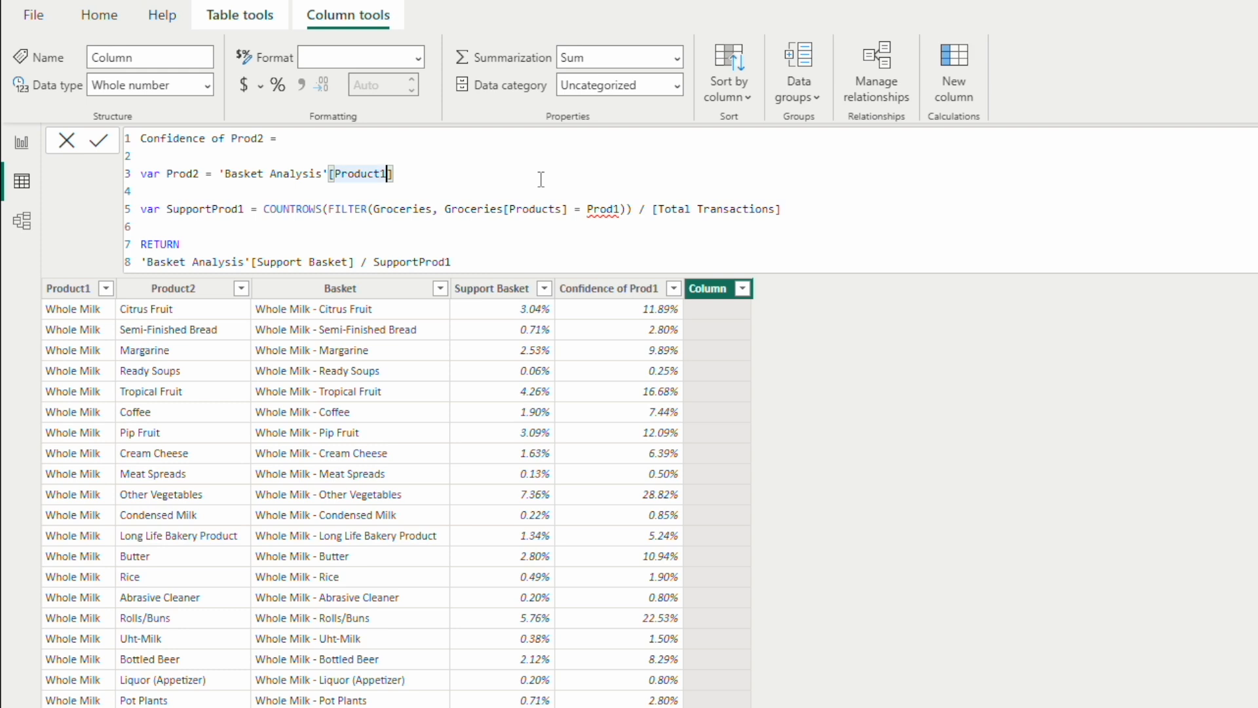
{"action": "key", "text": "BackSpace"}
{"action": "type", "text": "2"}
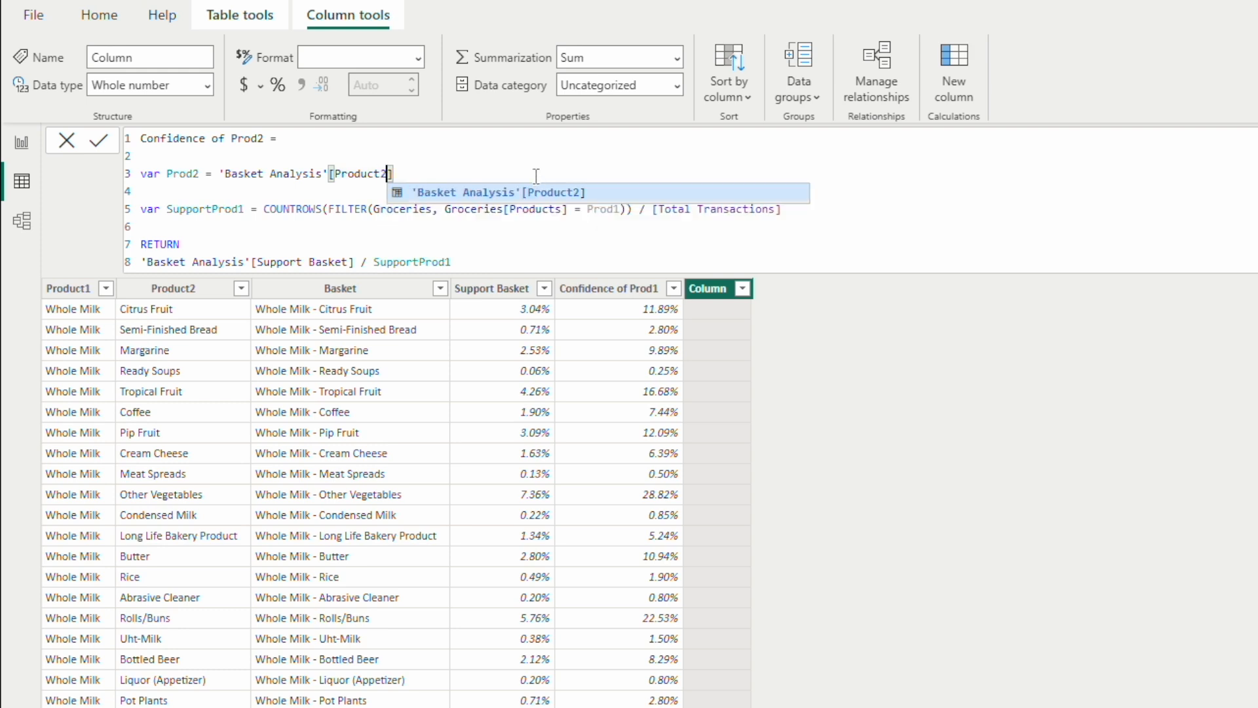
Step: Rename the support variable on line 5 to SupportProd2 and make its filter condition compare Groceries[Products] with Prod2
{"action": "left_click", "coordinate": [239, 209]}
{"action": "key", "text": "BackSpace"}
{"action": "type", "text": "2"}
{"action": "left_click", "coordinate": [618, 209]}
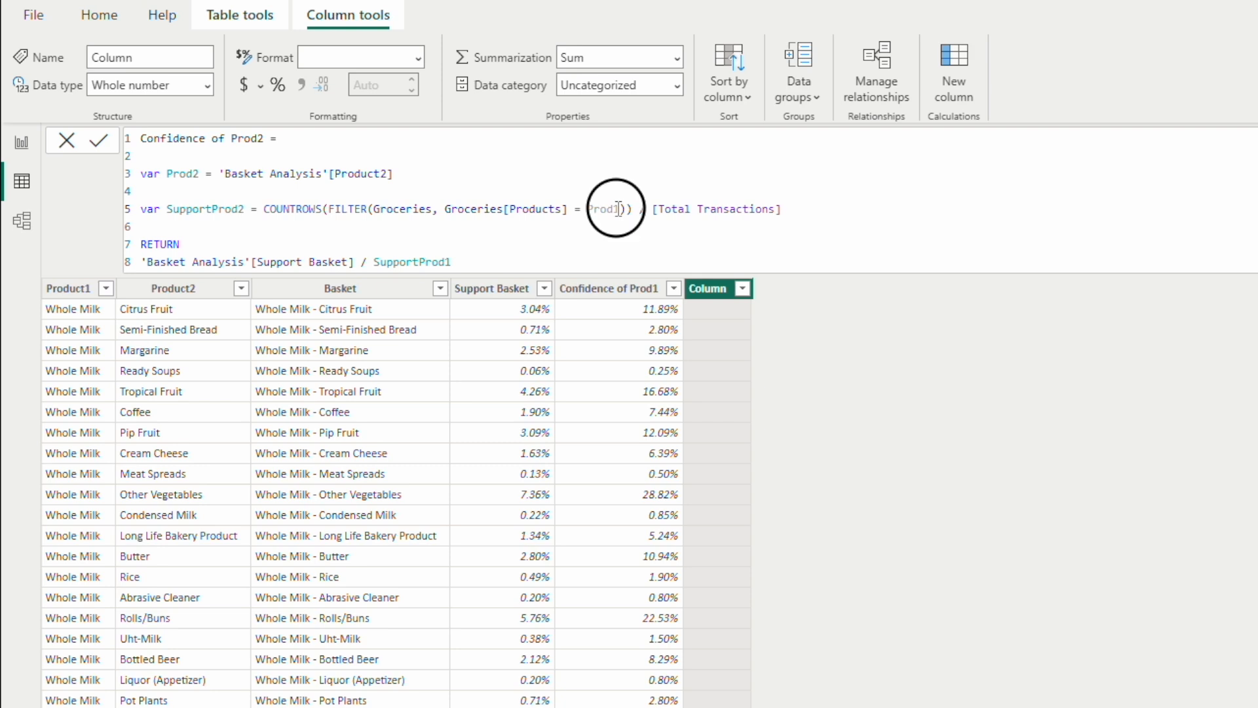
{"action": "key", "text": "BackSpace"}
{"action": "type", "text": "2"}
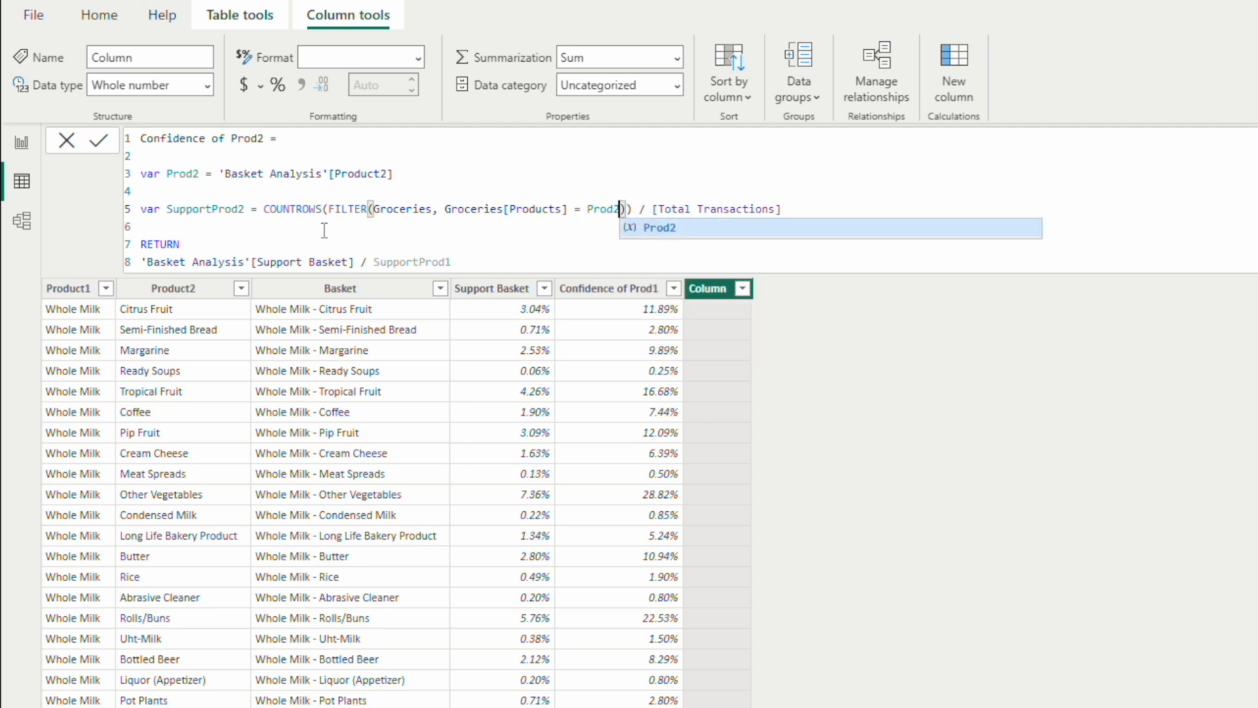
Step: Change the divisor in the return expression to SupportProd2 and commit the Confidence of Prod2 formula
{"action": "left_click", "coordinate": [500, 267]}
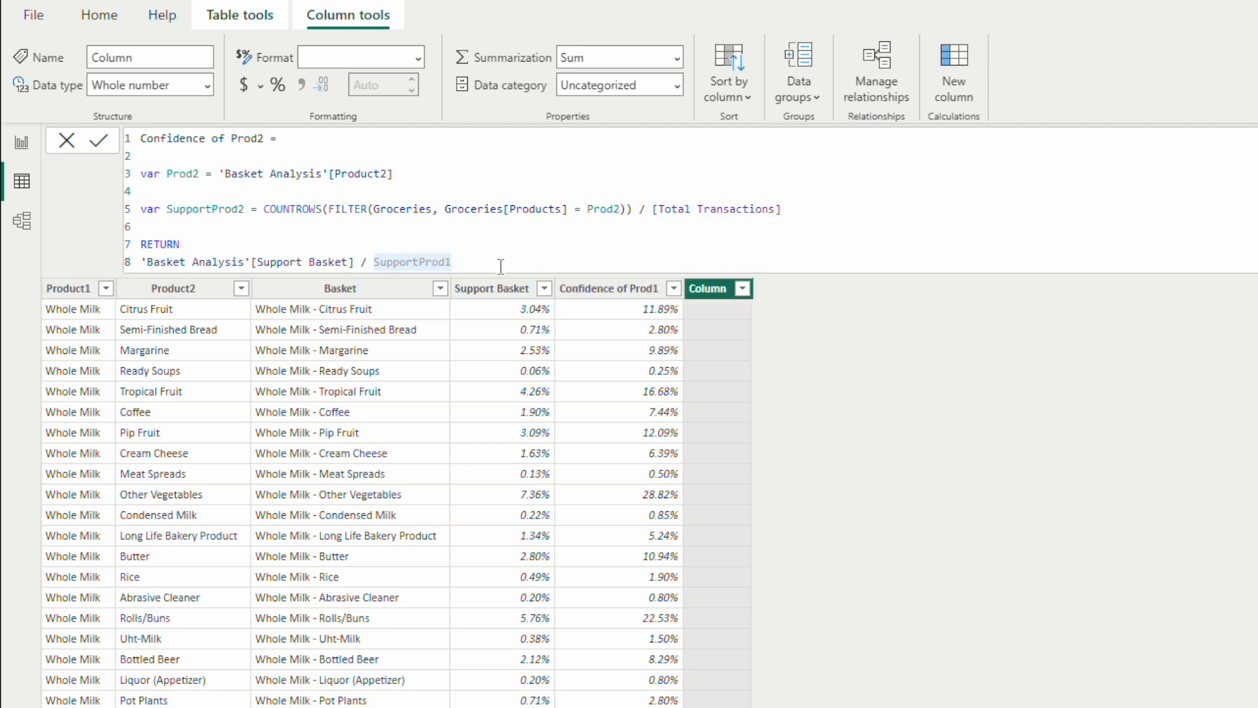
{"action": "key", "text": "BackSpace"}
{"action": "type", "text": "2"}
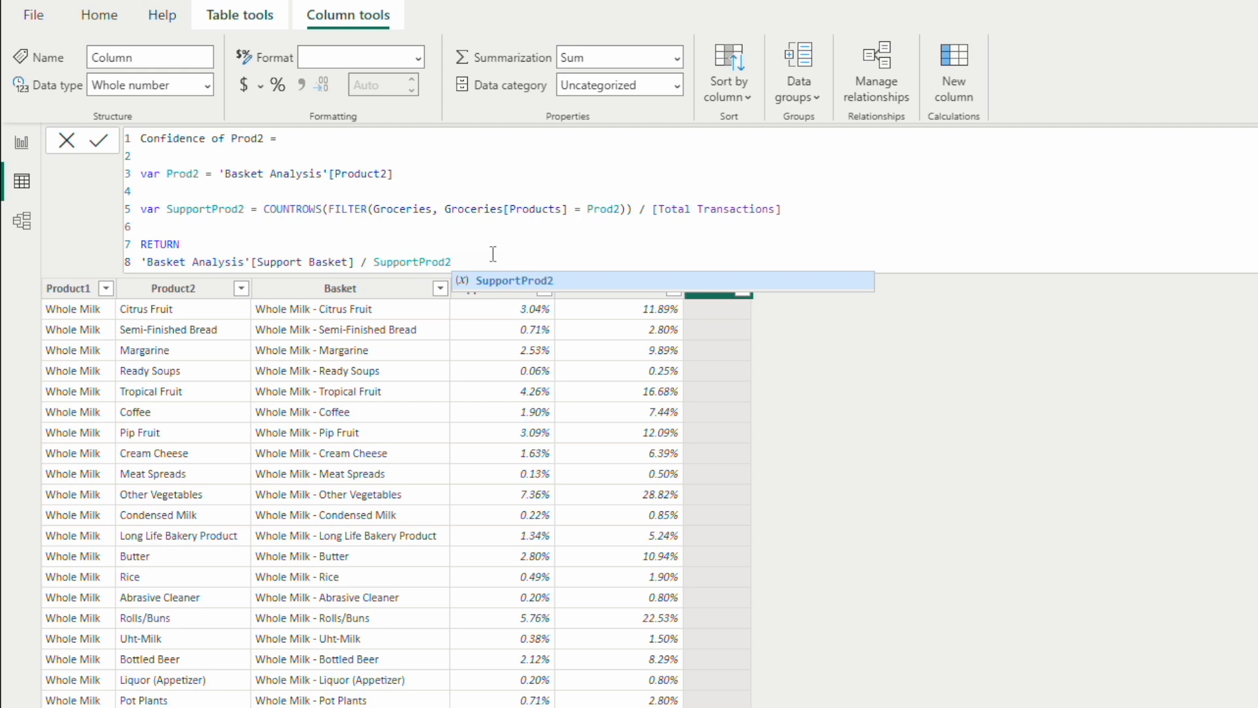
{"action": "left_click", "coordinate": [797, 341]}
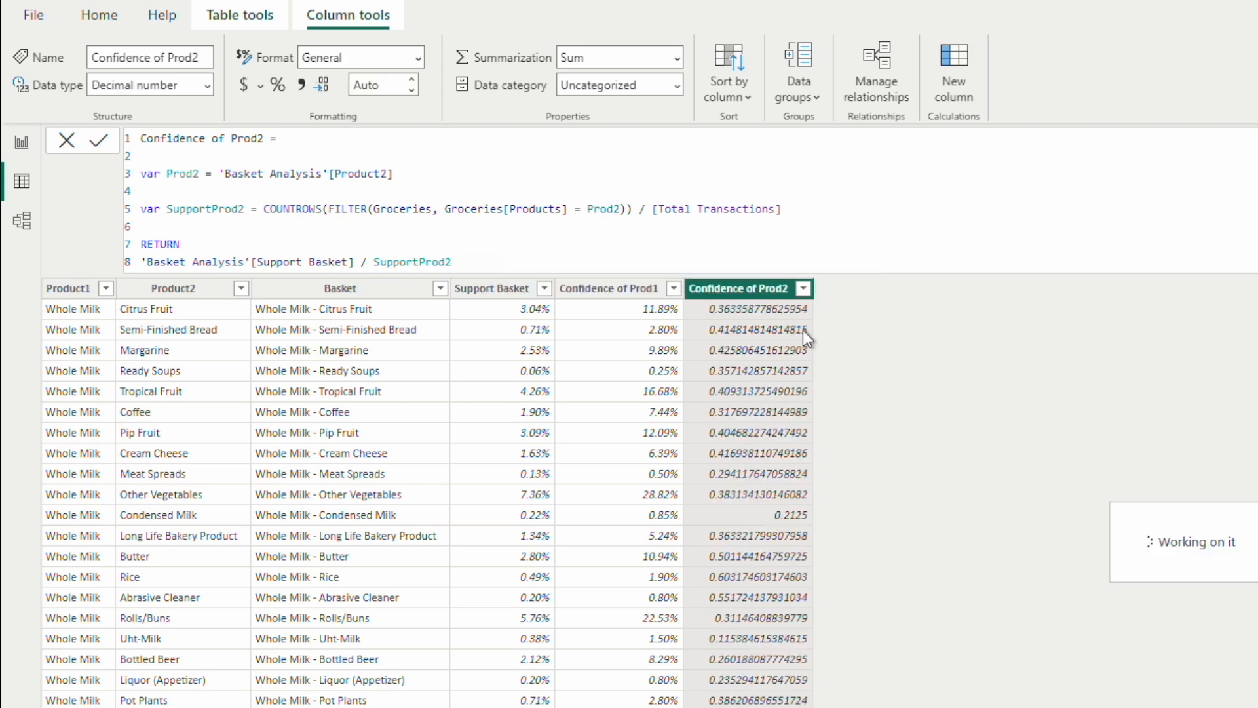
Step: Format the Confidence of Prod2 column as Percentage
{"action": "left_click", "coordinate": [418, 58]}
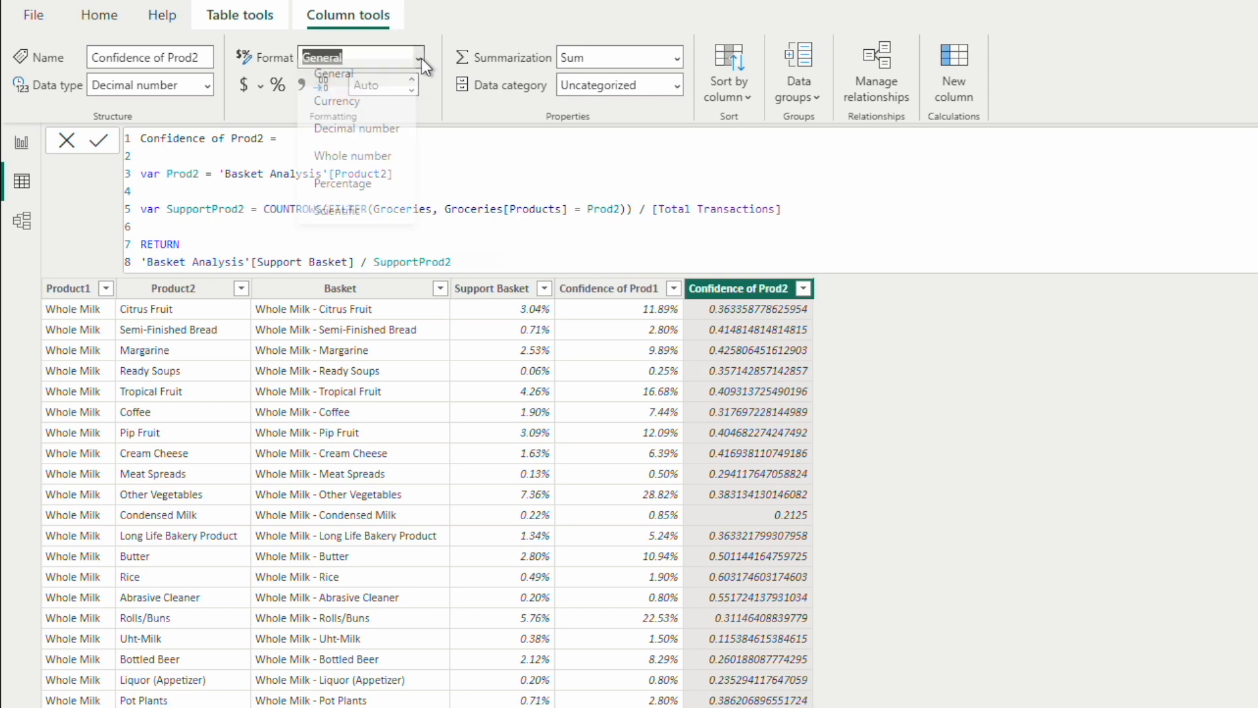
{"action": "key", "text": "Escape"}
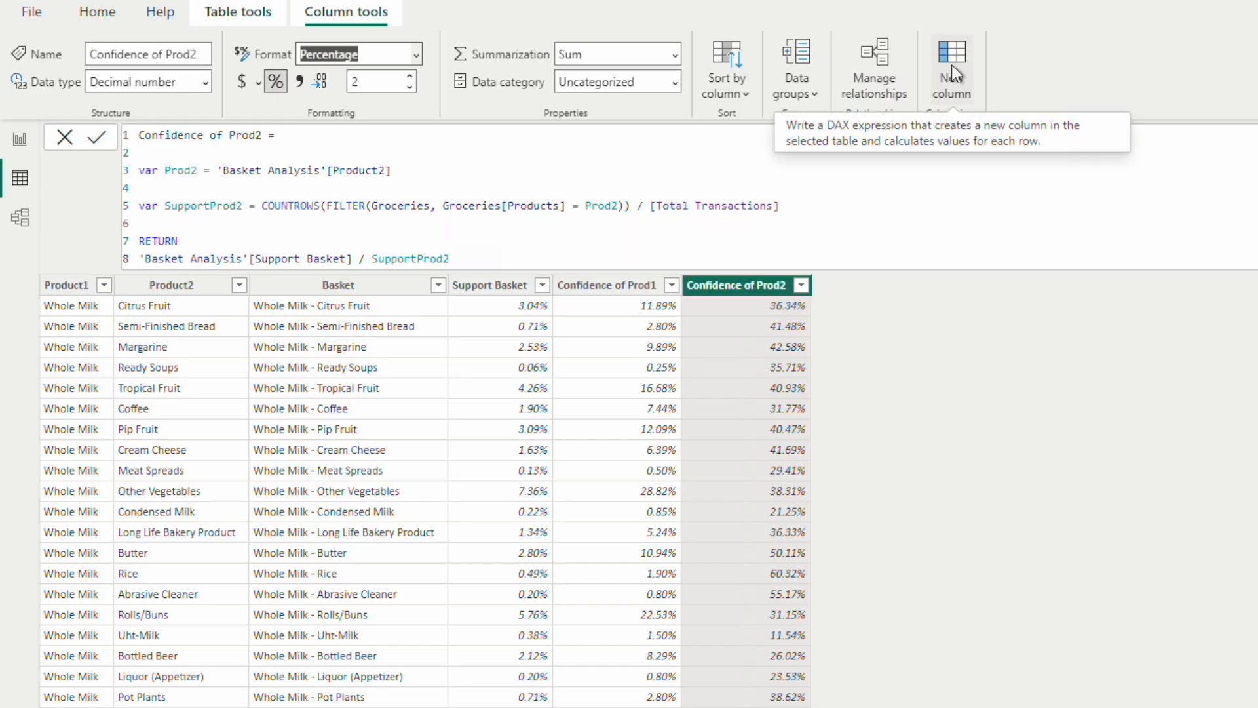
Step: Add a new calculated column to the Basket Analysis table, name it Lift, and extend its formula to line 4
{"action": "left_click", "coordinate": [469, 54]}
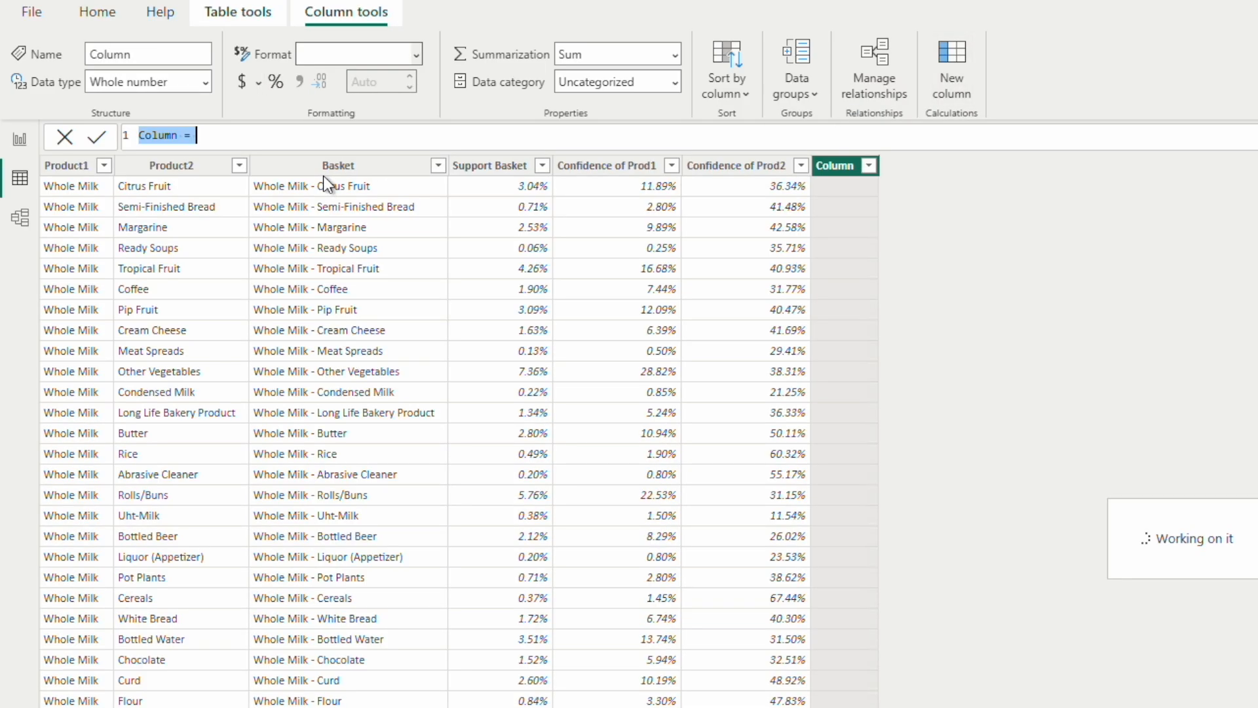
{"action": "type", "text": "Lift"}
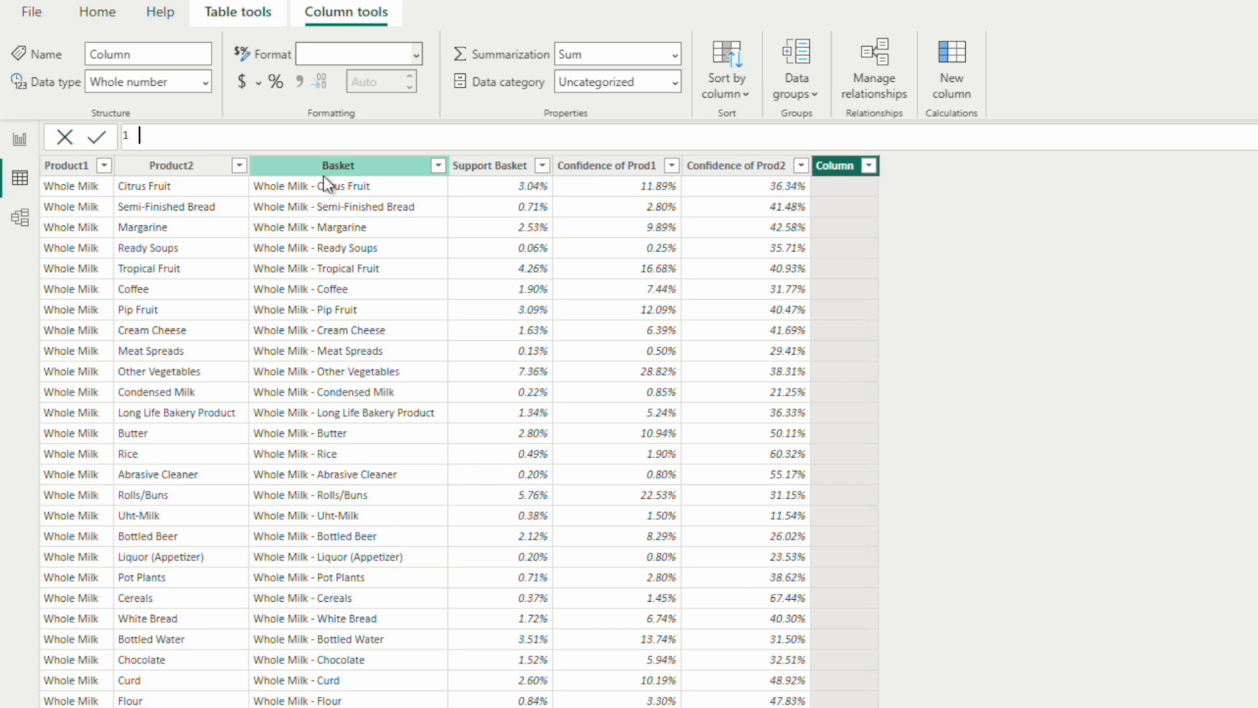
{"action": "type", "text": " ="}
{"action": "key", "text": "shift+Return"}
{"action": "key", "text": "shift+Return"}
{"action": "key", "text": "shift+Return"}
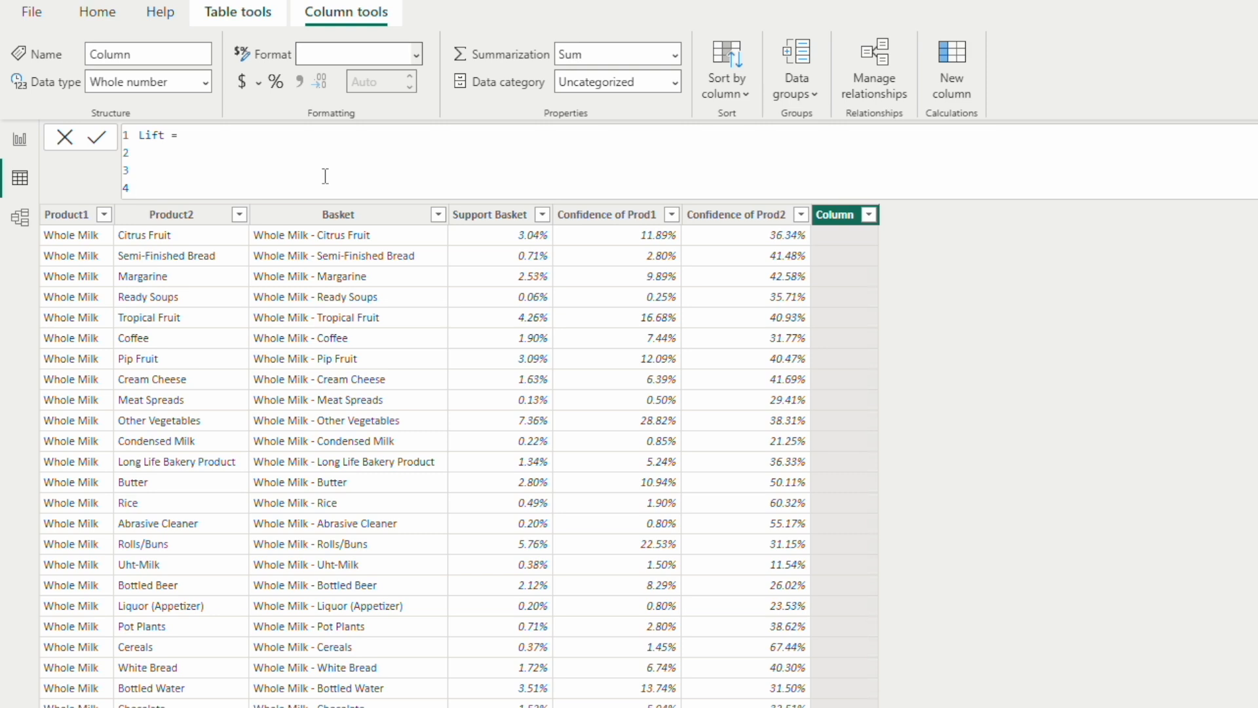
Step: On line 4 of the Lift formula, declare the variable Prod1 as 'Basket Analysis'[Product1]
{"action": "type", "text": "var Prod1 = Produc"}
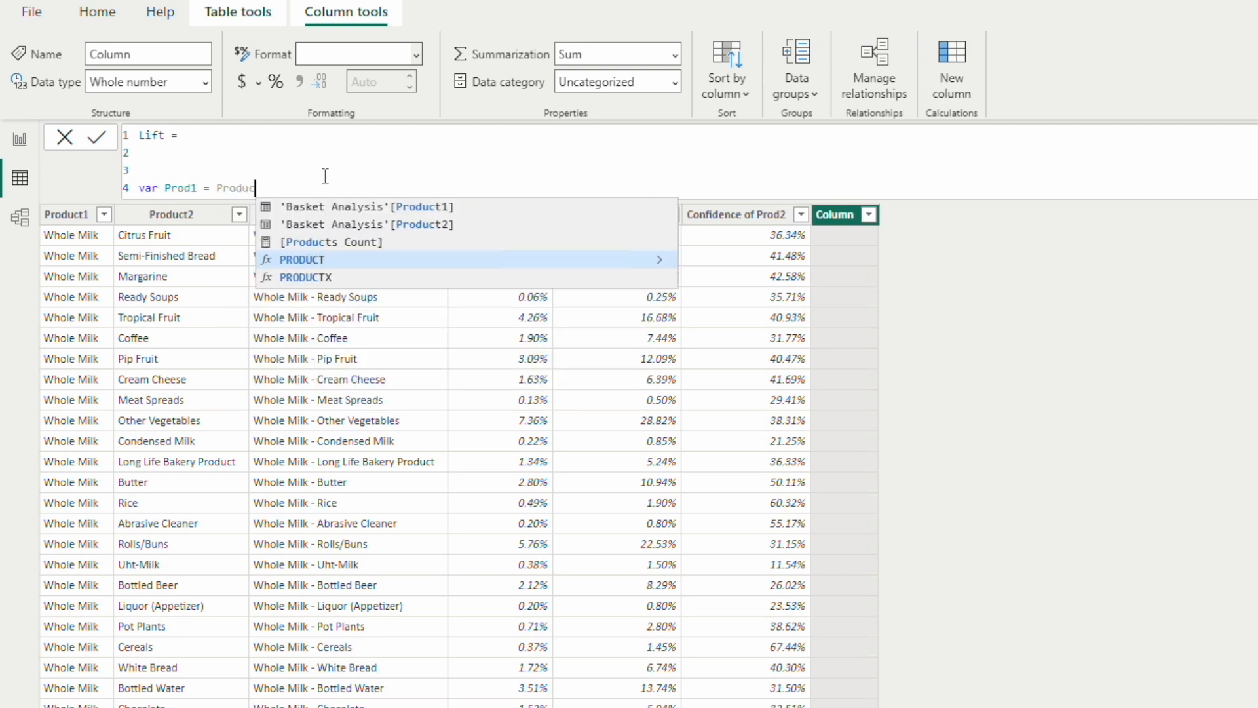
{"action": "key", "text": "Up"}
{"action": "key", "text": "Up"}
{"action": "key", "text": "Tab"}
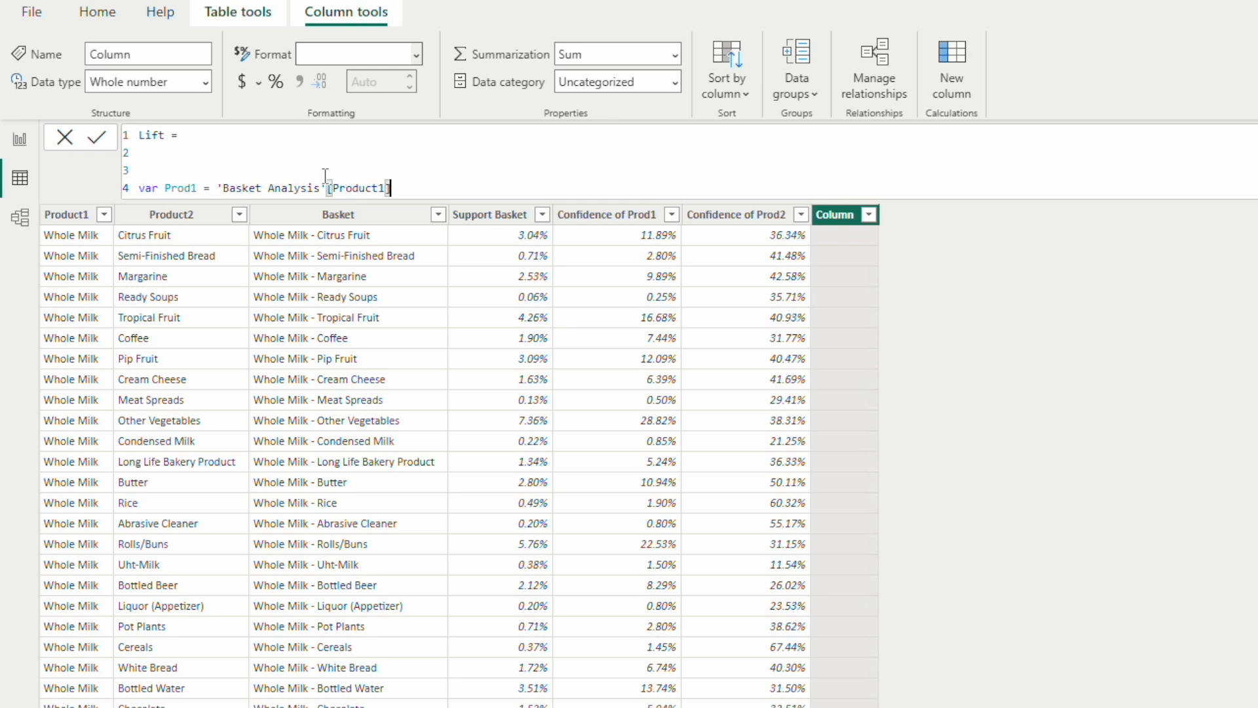
Step: On line 5 of the Lift formula, declare the variable Prod2 as 'Basket Analysis'[Product2]
{"action": "key", "text": "Return"}
{"action": "type", "text": "va"}
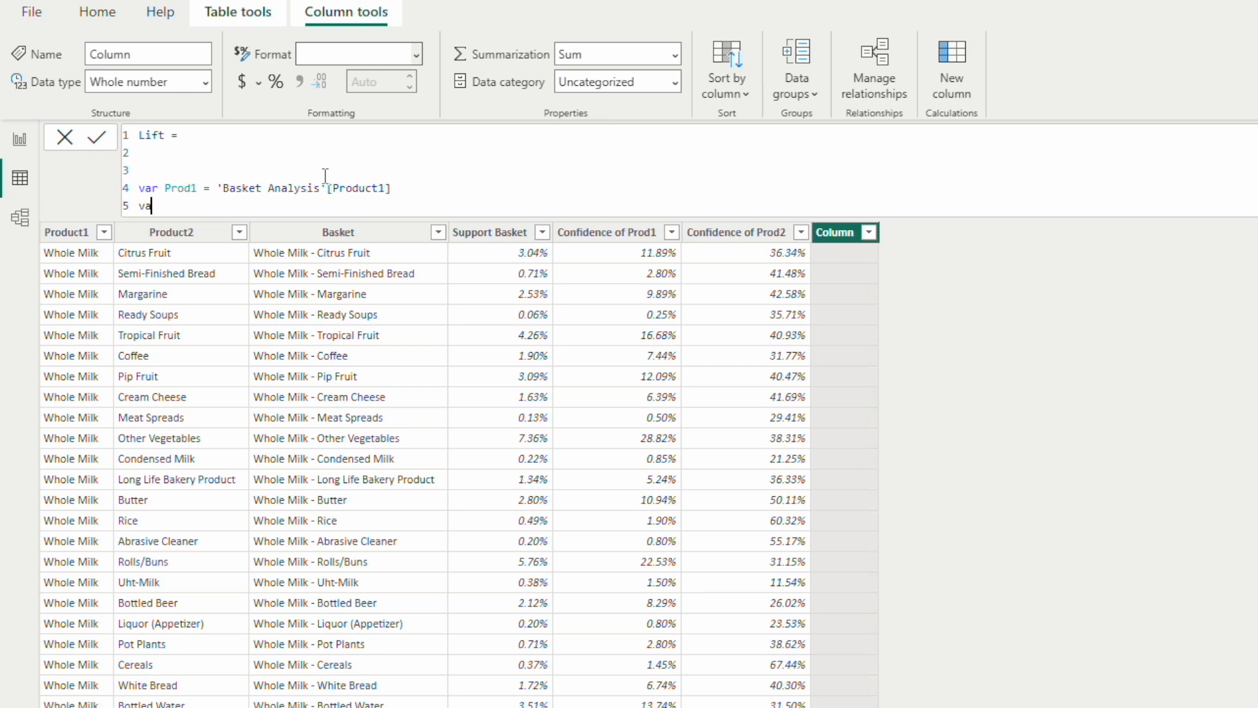
{"action": "type", "text": "r Prod2 = Prod"}
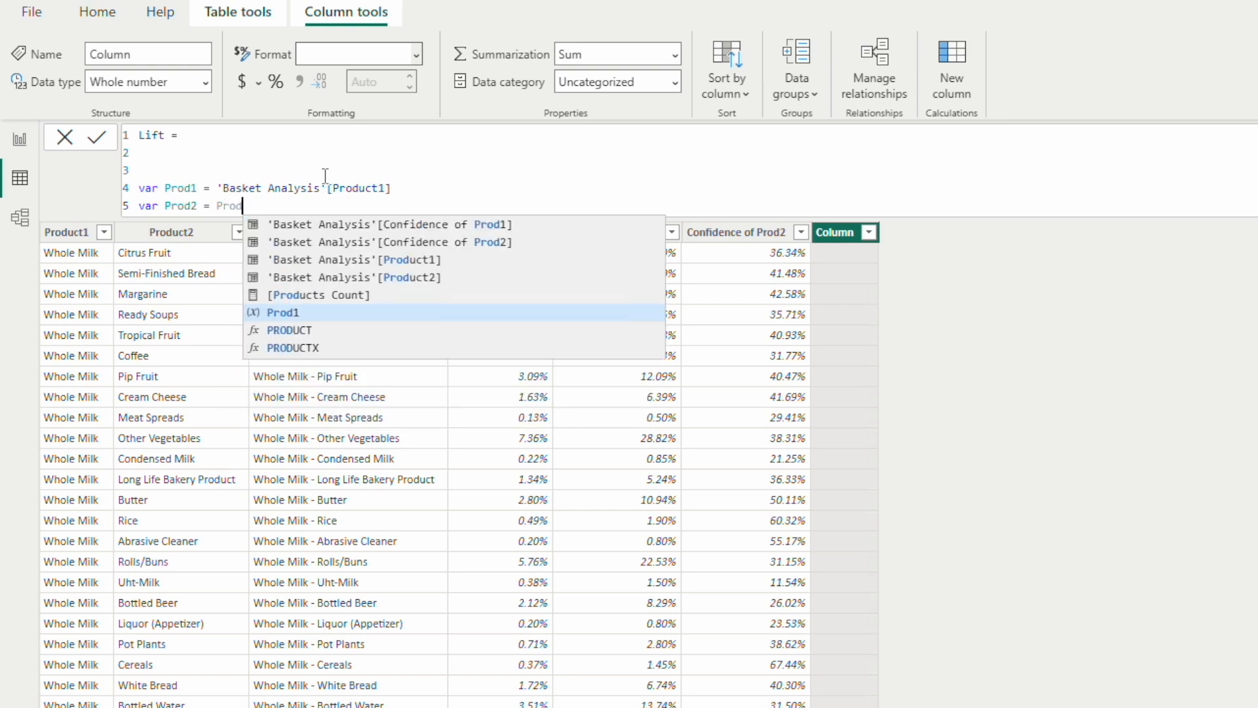
{"action": "key", "text": "Down"}
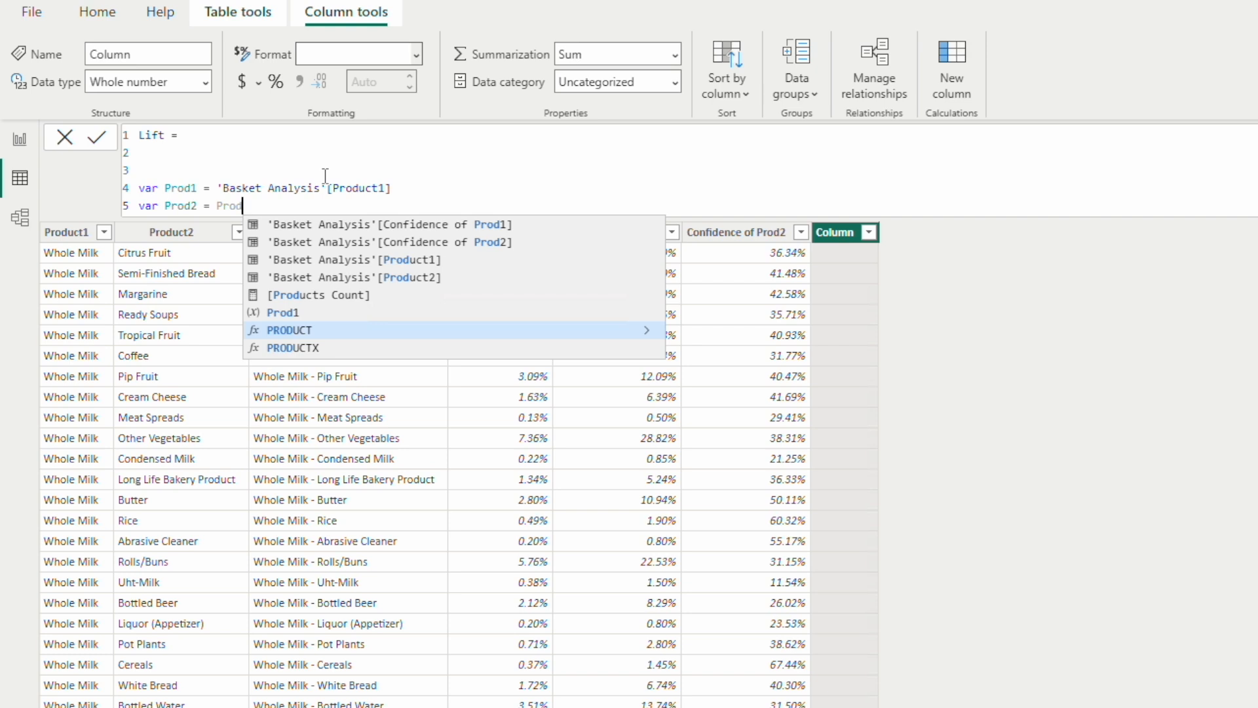
{"action": "key", "text": "Up"}
{"action": "key", "text": "Up"}
{"action": "key", "text": "Up"}
{"action": "key", "text": "Up"}
{"action": "key", "text": "Down"}
{"action": "key", "text": "Tab"}
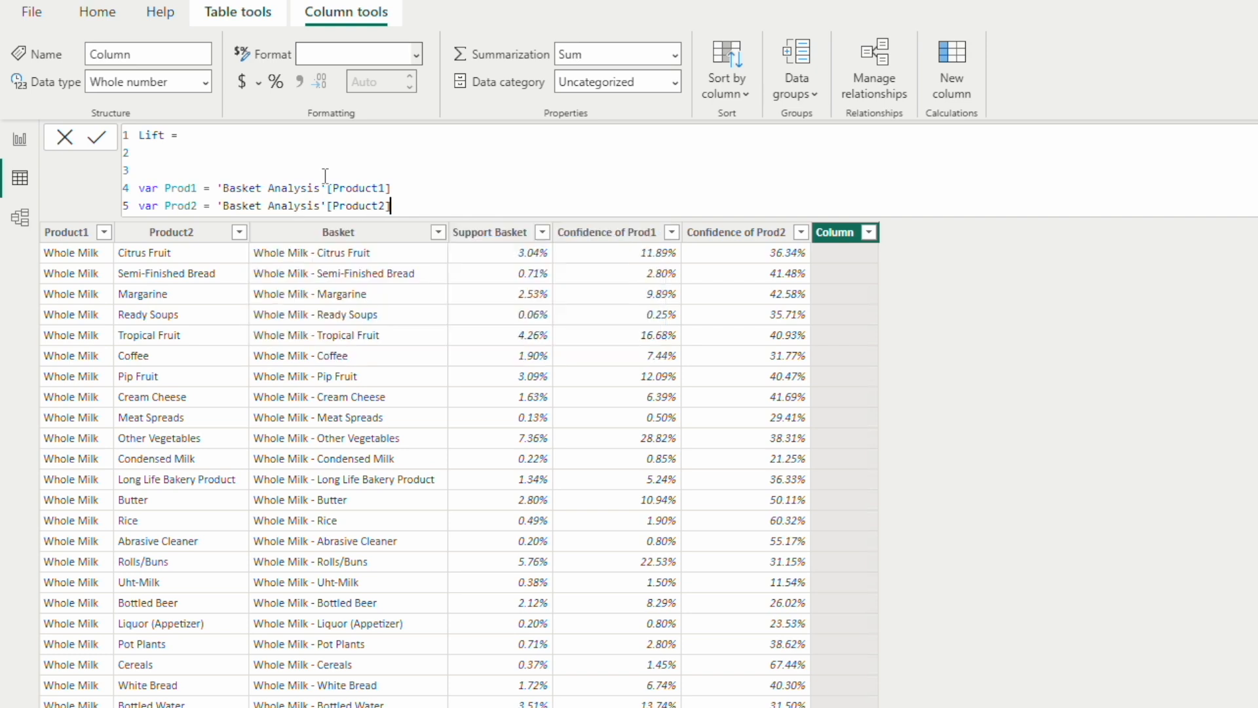
Step: On line 7 of the Lift formula, begin the variable Prod1Support with a FILTER function
{"action": "key", "text": "shift+Return"}
{"action": "key", "text": "shift+Return"}
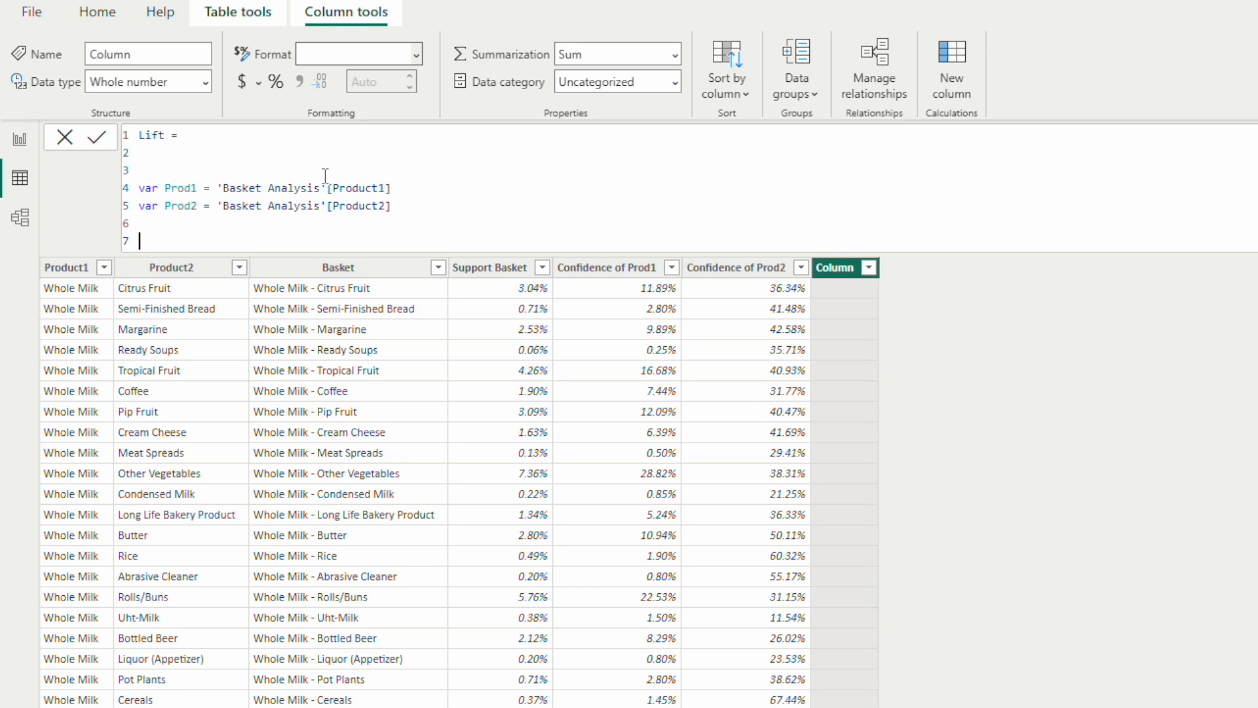
{"action": "type", "text": "var Prod1Support = FILTER"}
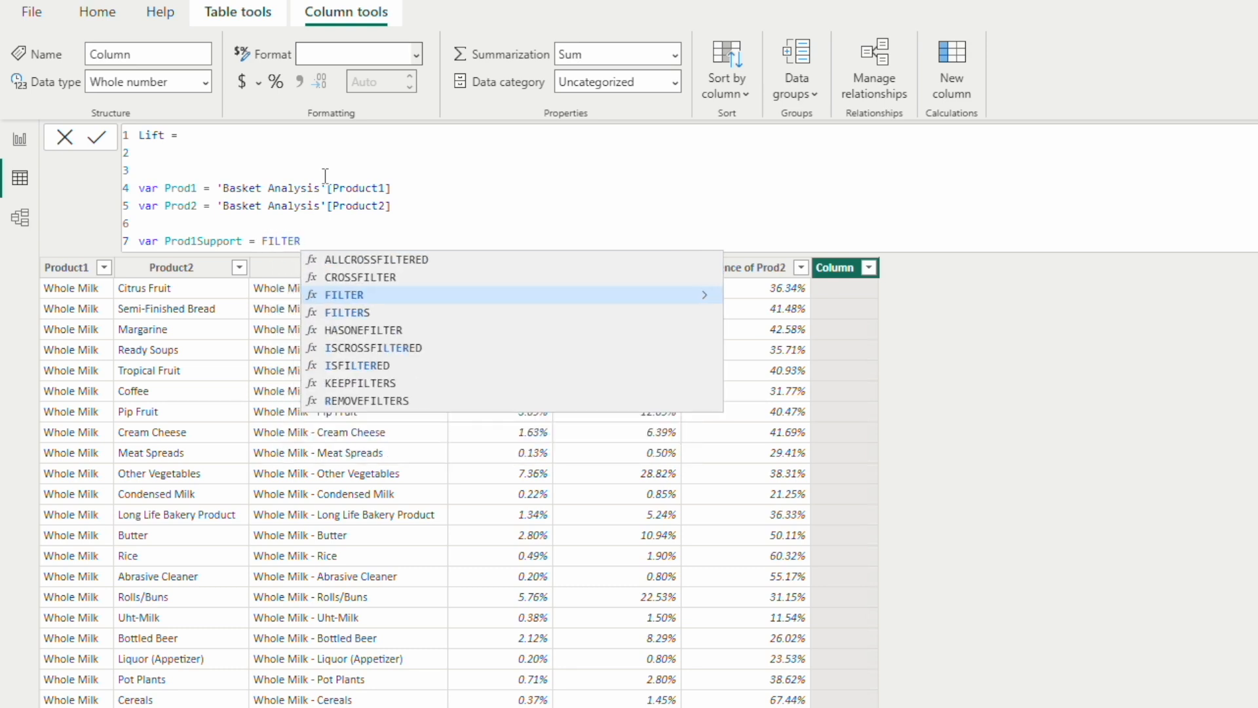
{"action": "type", "text": "("}
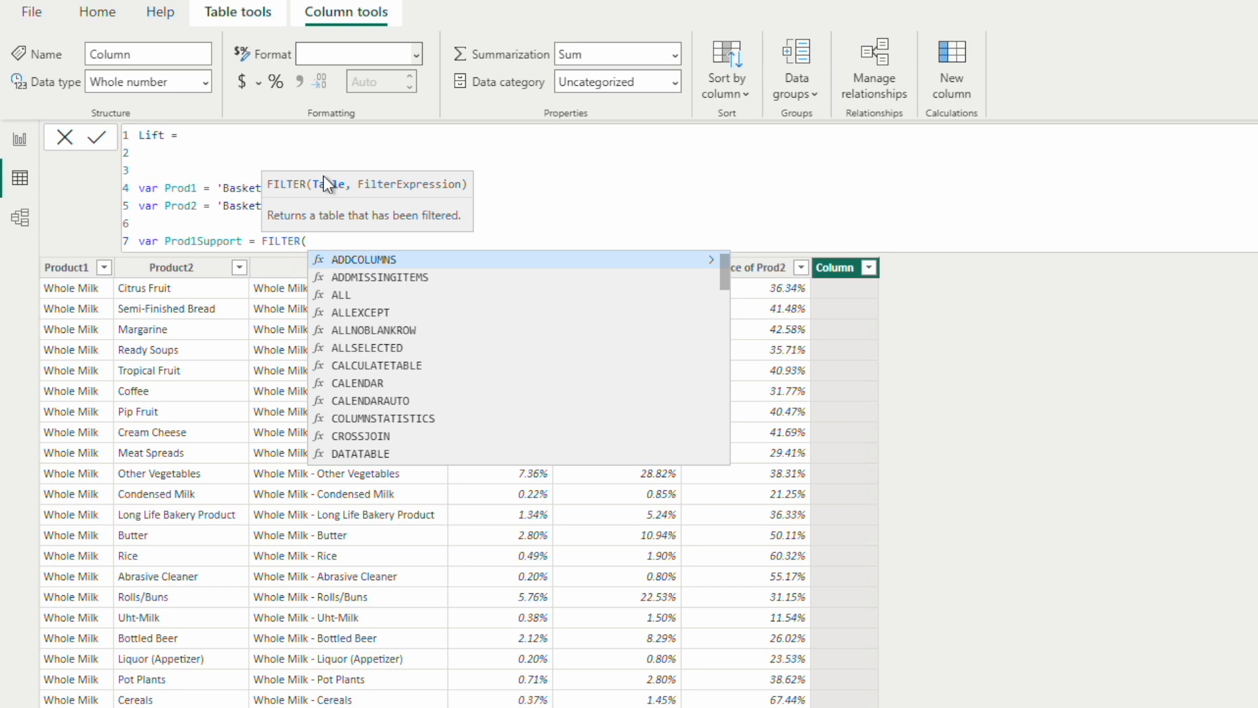
Step: Complete the FILTER of Prod1Support with the Groceries table and the condition Groceries[Products] = Prod1
{"action": "type", "text": "Groceries"}
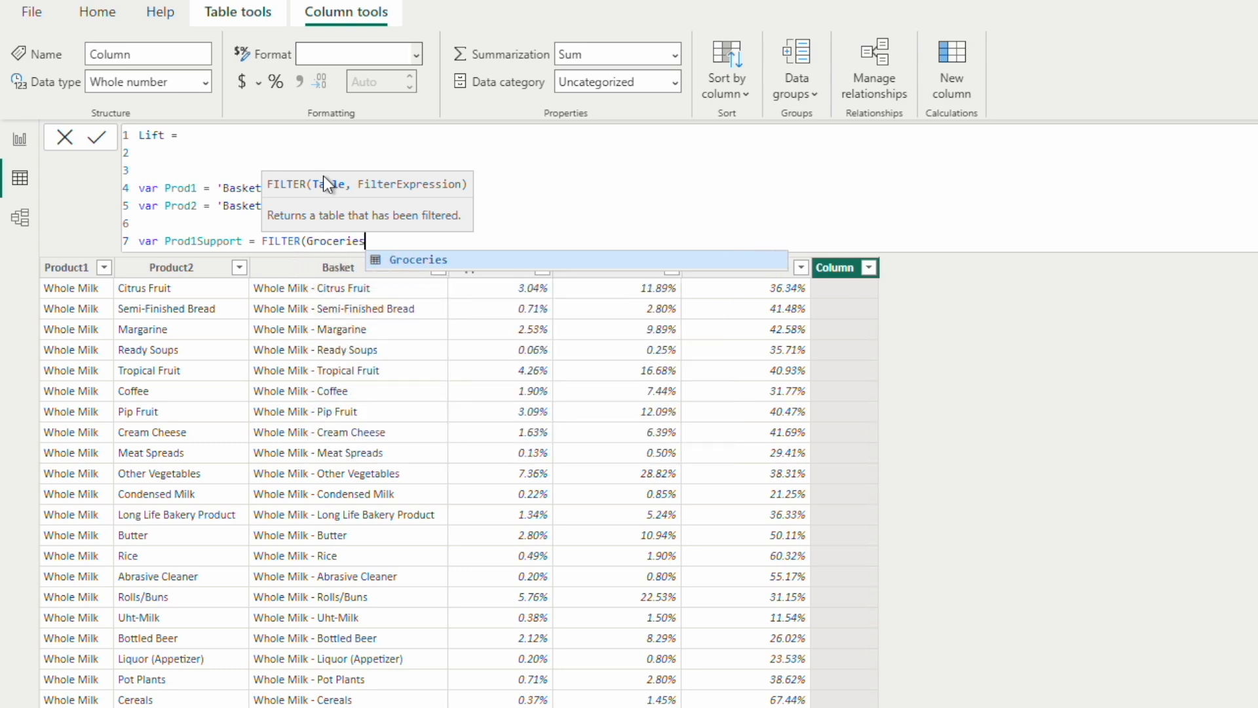
{"action": "type", "text": ", Grocer"}
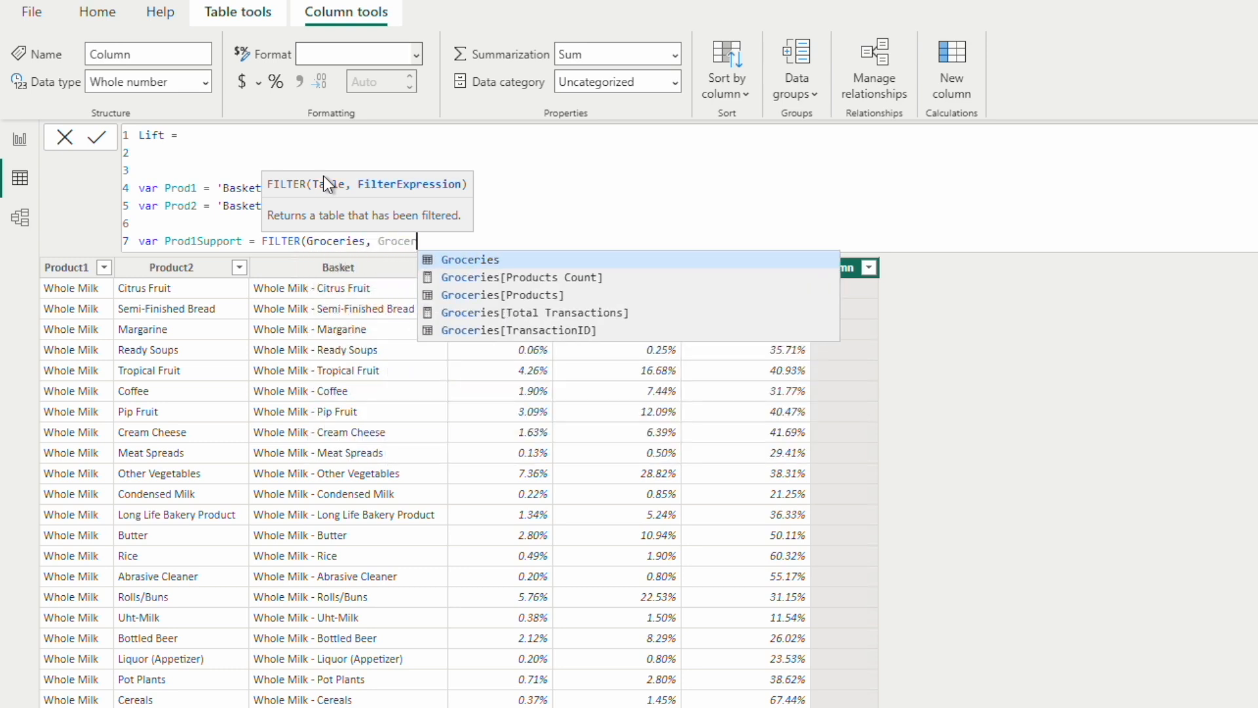
{"action": "key", "text": "Up"}
{"action": "key", "text": "Up"}
{"action": "key", "text": "Up"}
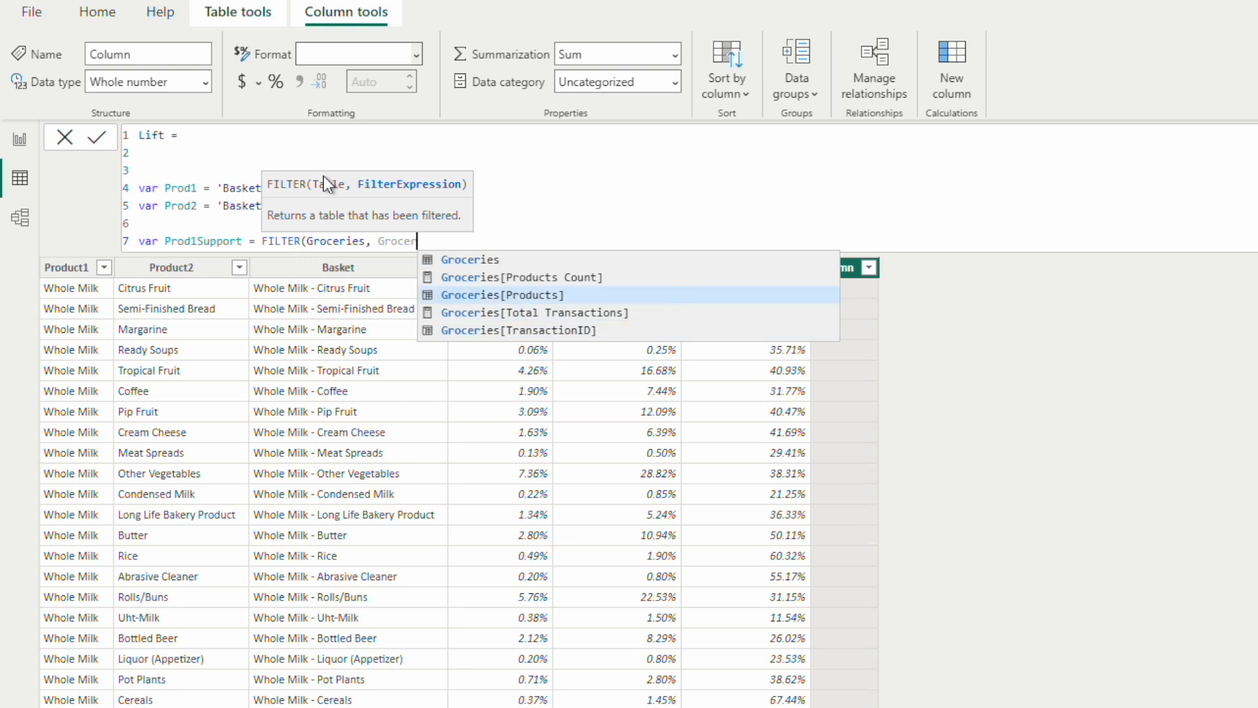
{"action": "key", "text": "Tab"}
{"action": "type", "text": "= "}
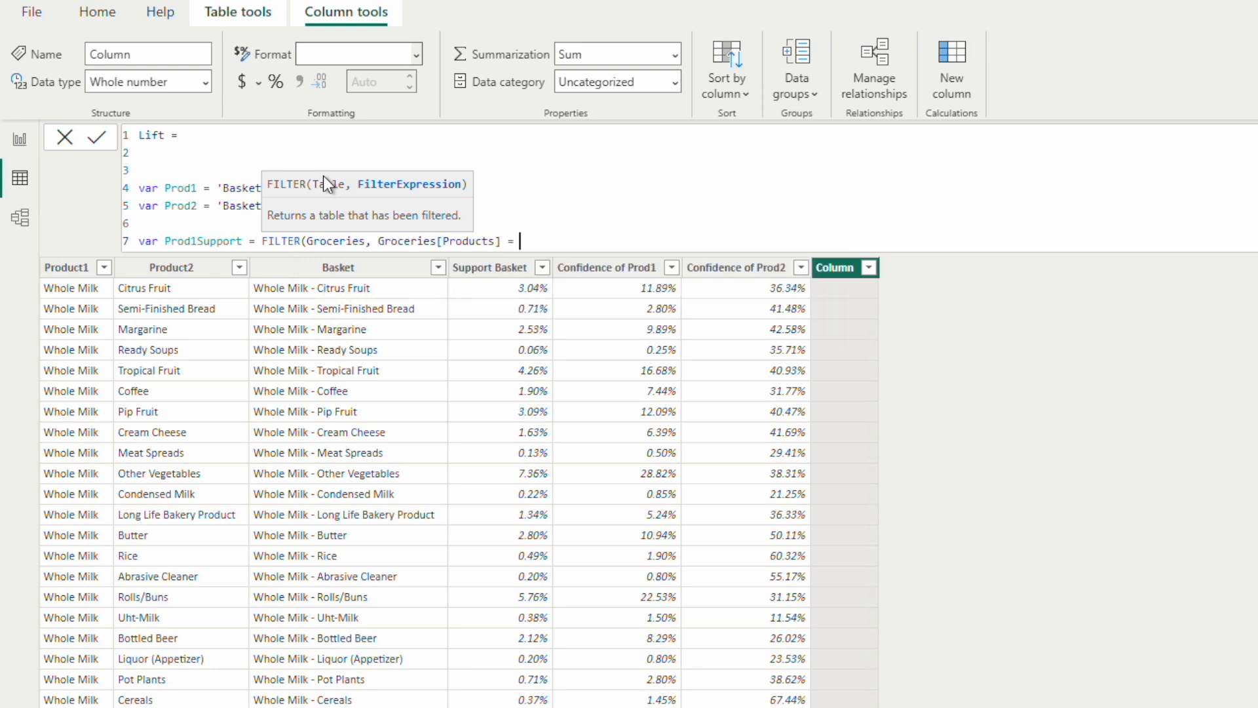
{"action": "type", "text": "Prod1"}
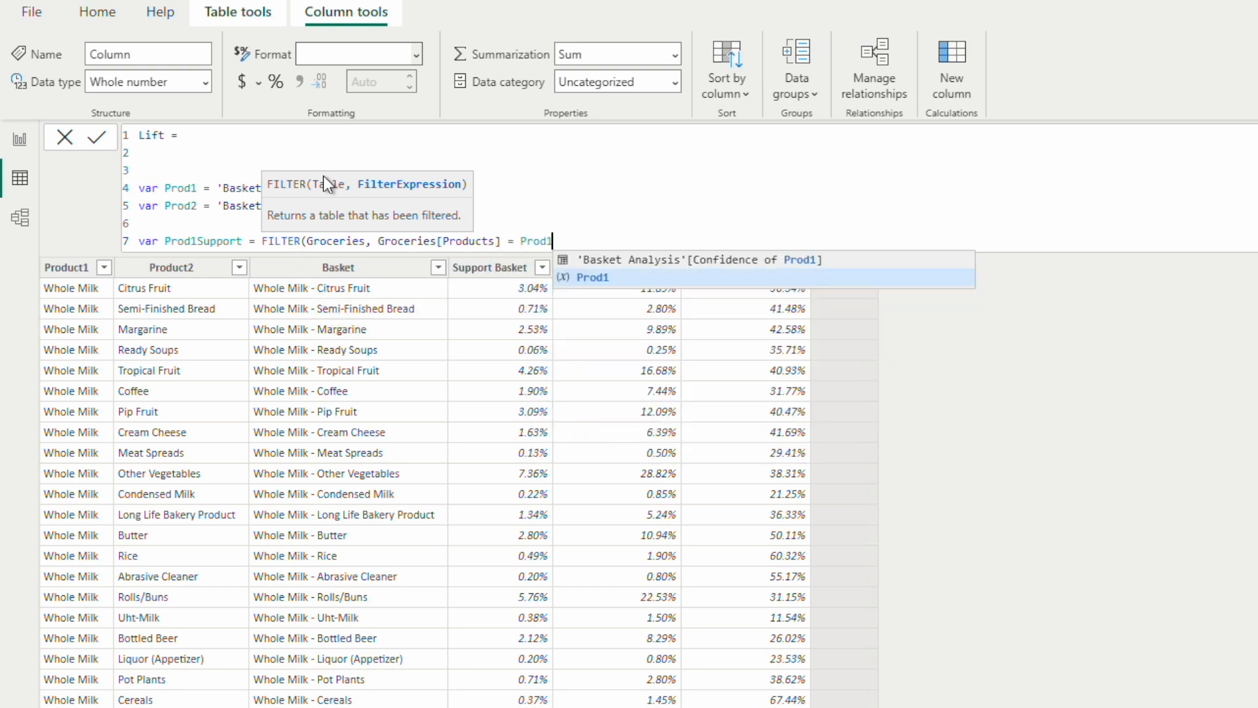
{"action": "type", "text": ")"}
Step: Wrap the FILTER expression of Prod1Support in a COUNTROWS function
{"action": "left_click", "coordinate": [263, 240]}
{"action": "type", "text": "CU"}
{"action": "key", "text": "BackSpace"}
{"action": "type", "text": "OUNT"}
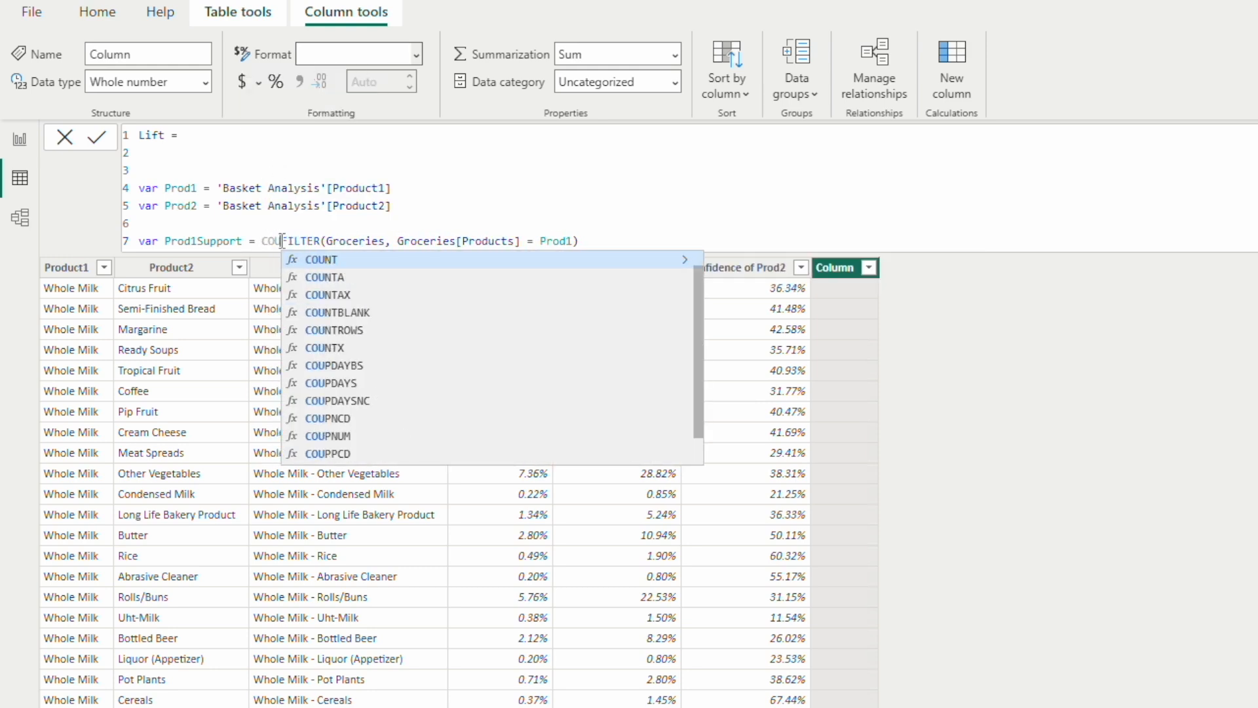
{"action": "key", "text": "Down"}
{"action": "key", "text": "Down"}
{"action": "key", "text": "Down"}
{"action": "key", "text": "Down"}
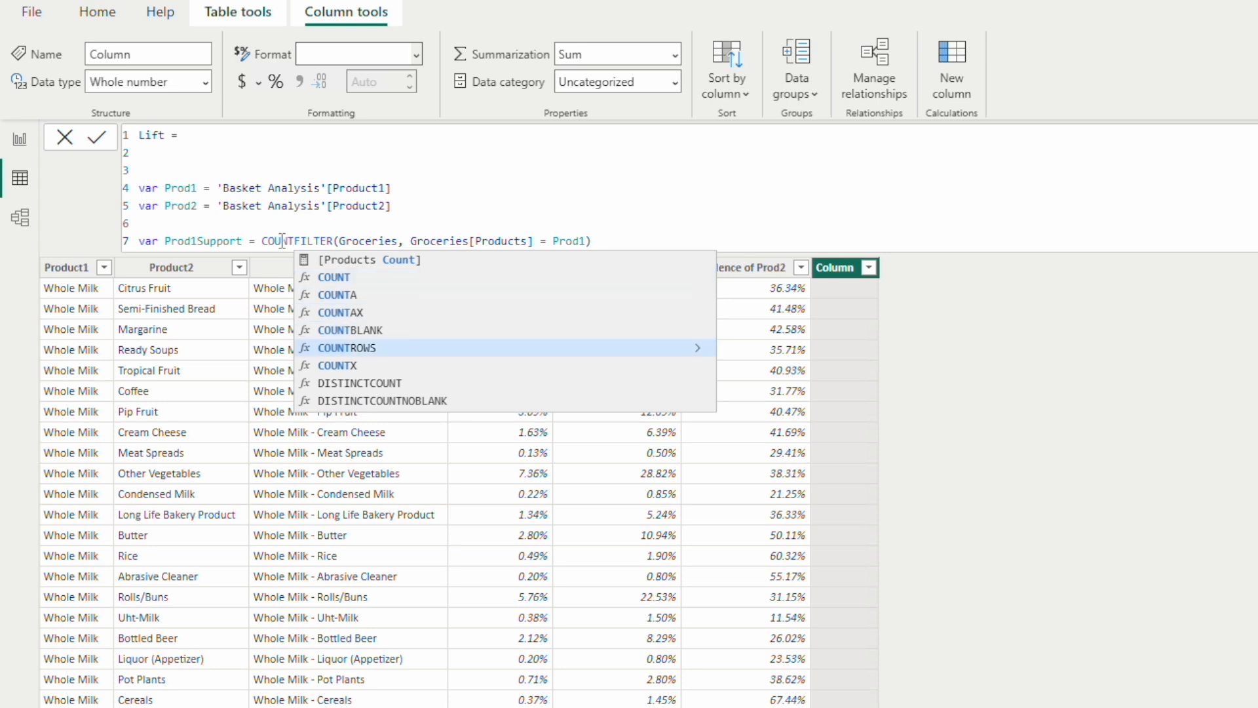
{"action": "key", "text": "Tab"}
{"action": "type", "text": ")"}
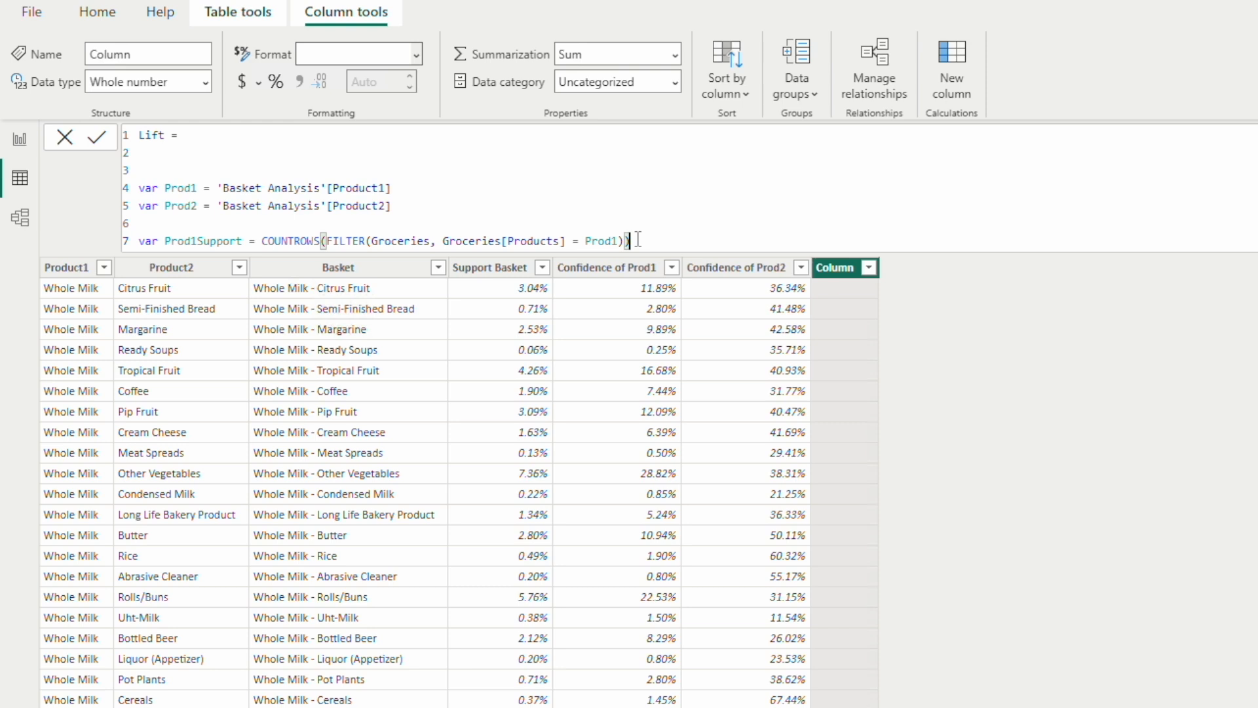
{"action": "type", "text": " / Tot"}
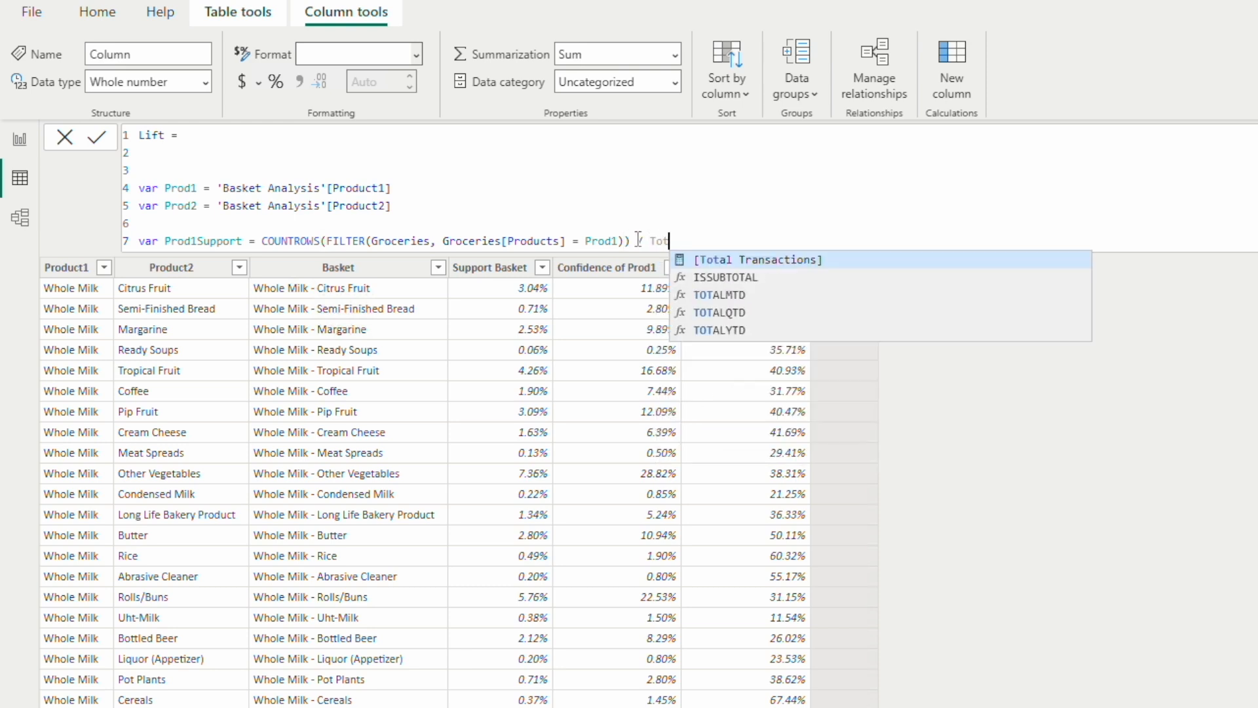
Step: Divide the COUNTROWS result in Prod1Support by the [Total Transactions] measure
{"action": "key", "text": "Tab"}
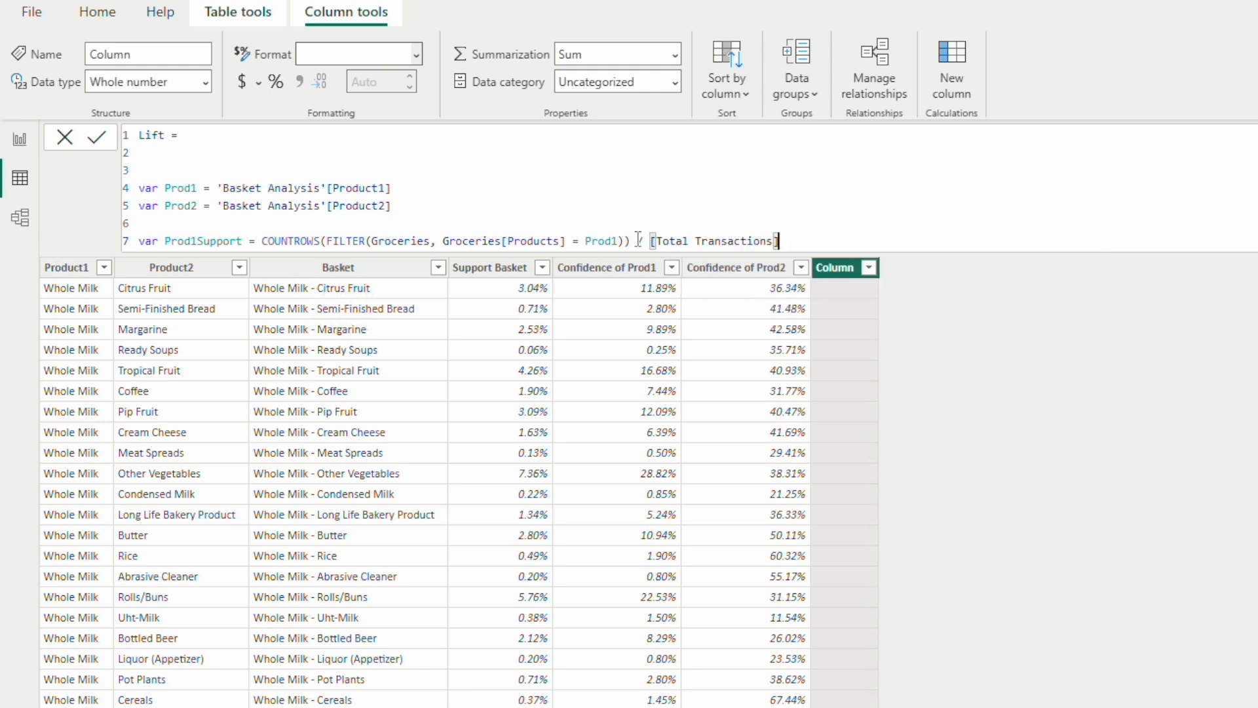
Step: Duplicate the Prod1Support variable declaration onto line 8 of the formula
{"action": "key", "text": "shift+Return"}
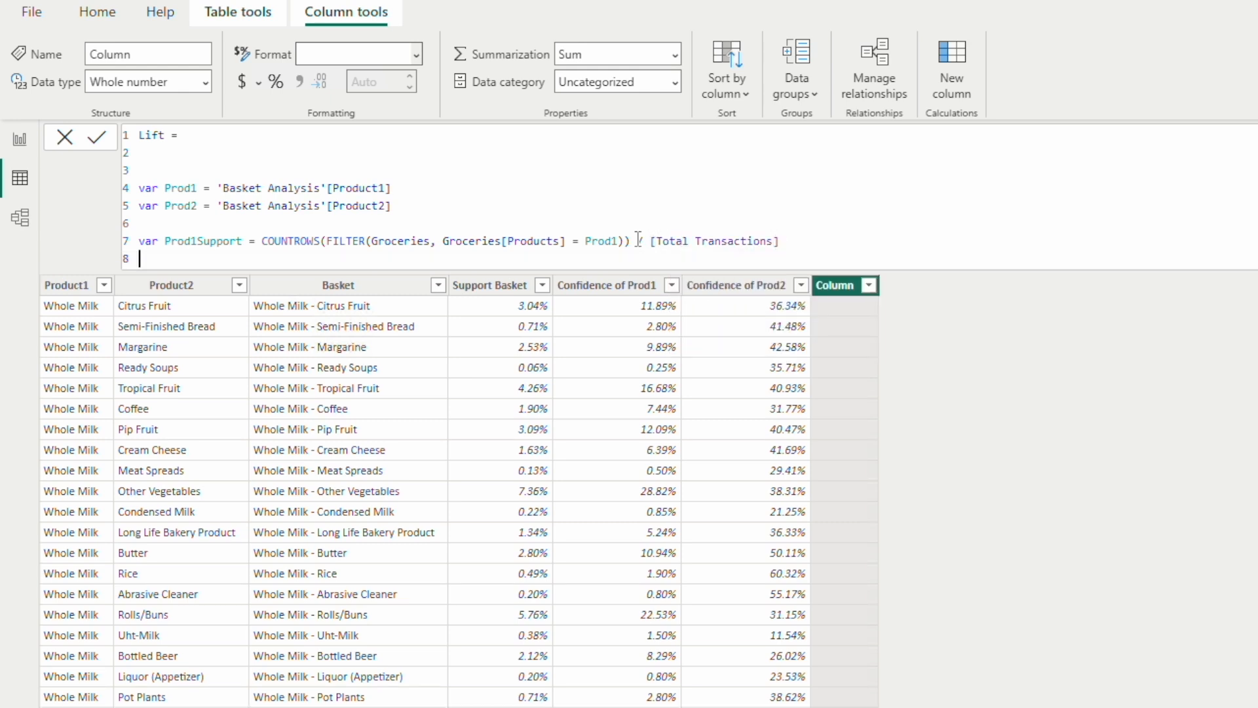
{"action": "left_click_drag", "start_coordinate": [89, 224], "coordinate": [92, 238]}
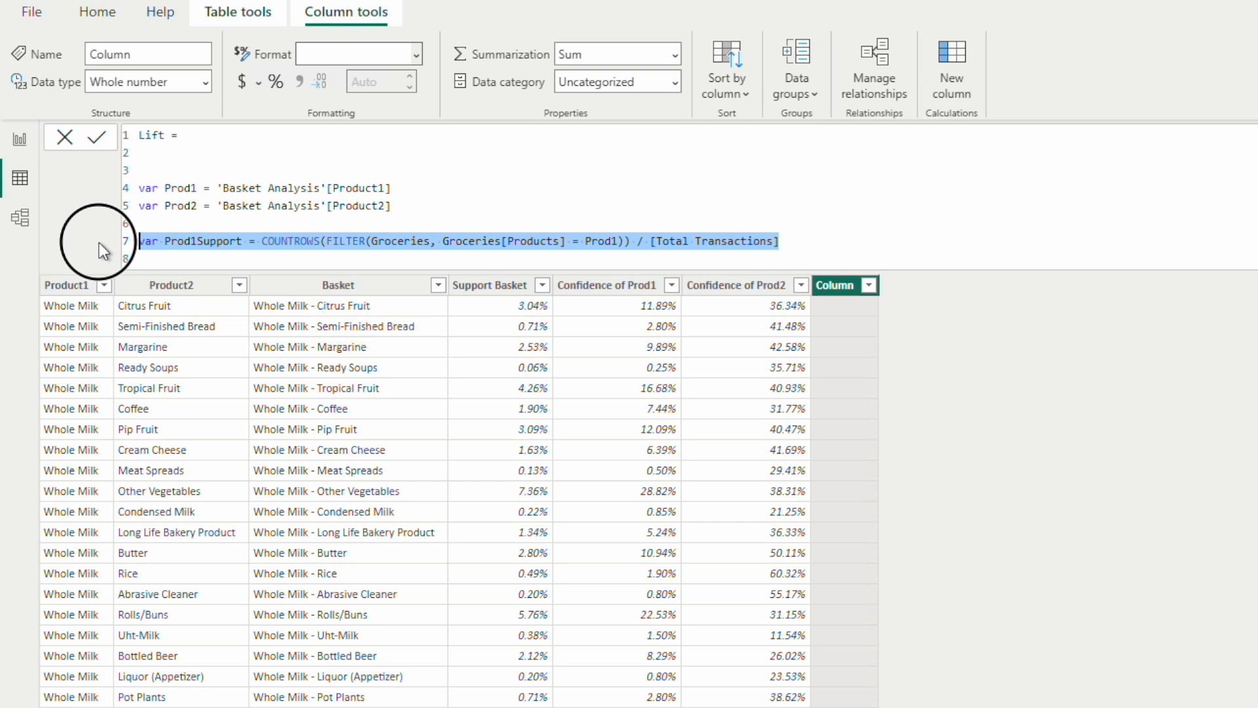
{"action": "key", "text": "ctrl+c"}
{"action": "left_click", "coordinate": [189, 246]}
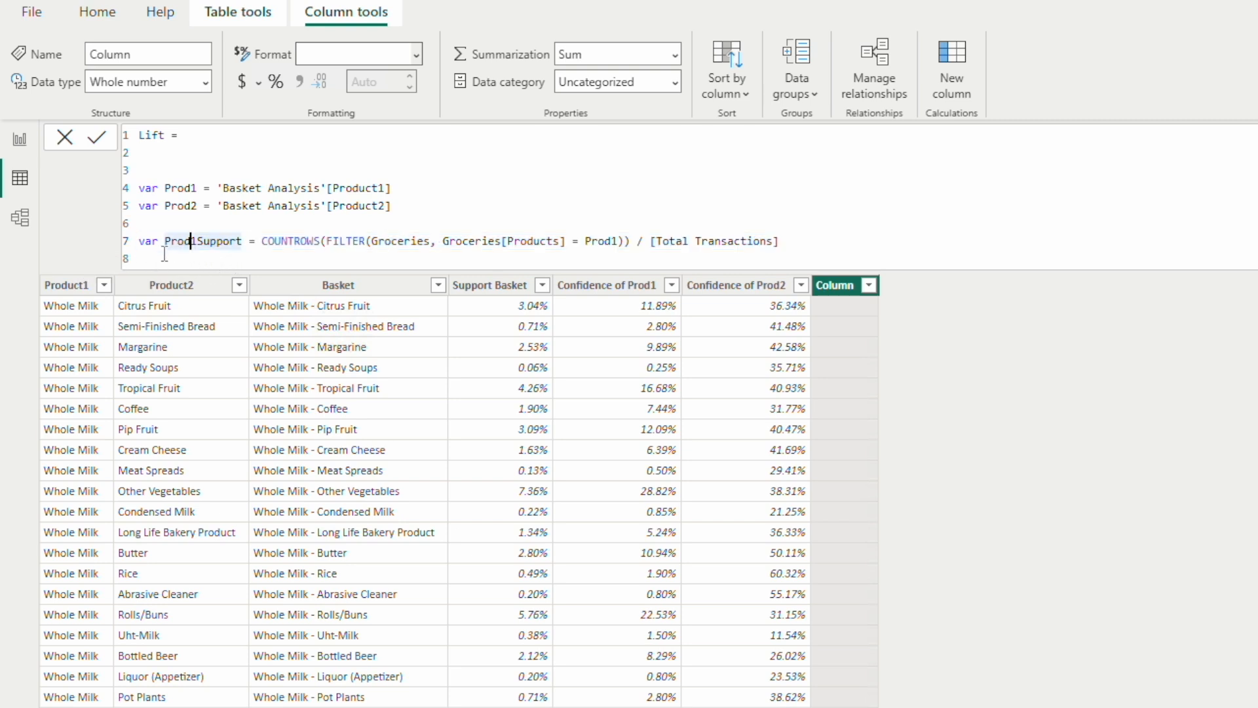
{"action": "key", "text": "Down"}
{"action": "key", "text": "ctrl+v"}
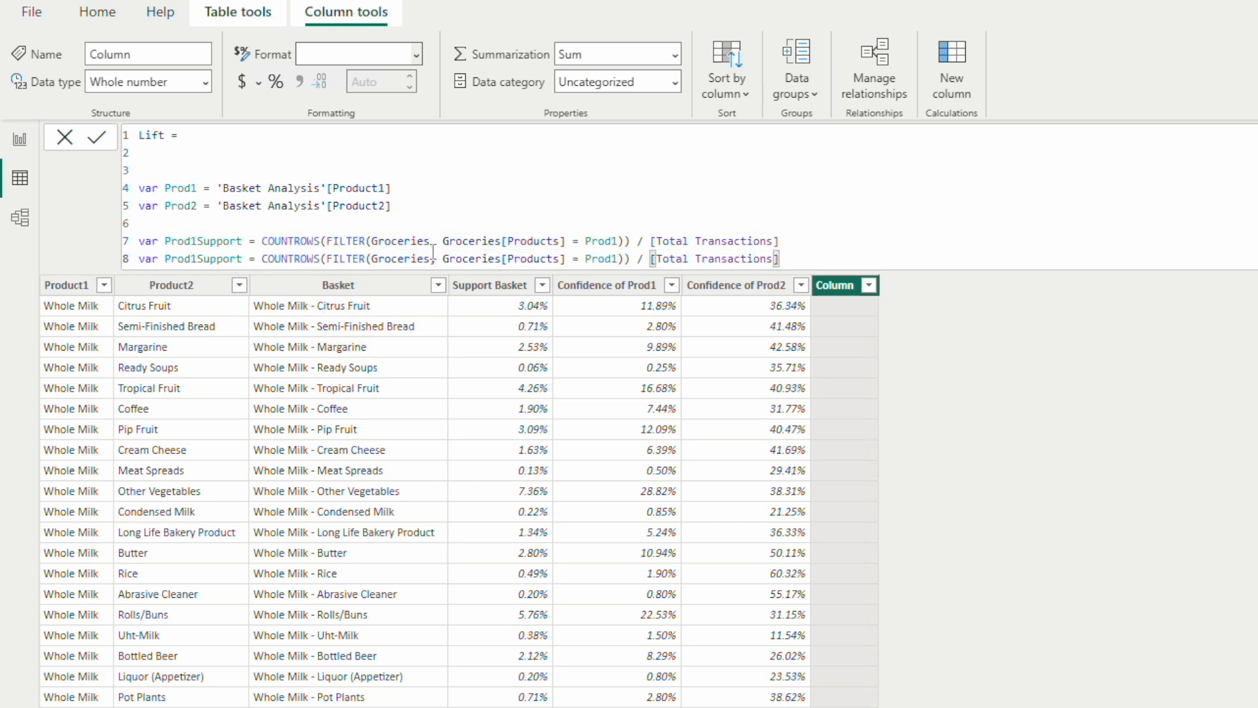
Step: In the duplicated declaration, change the filter value to Prod2 and rename the variable to Prod2Support
{"action": "left_click", "coordinate": [617, 258]}
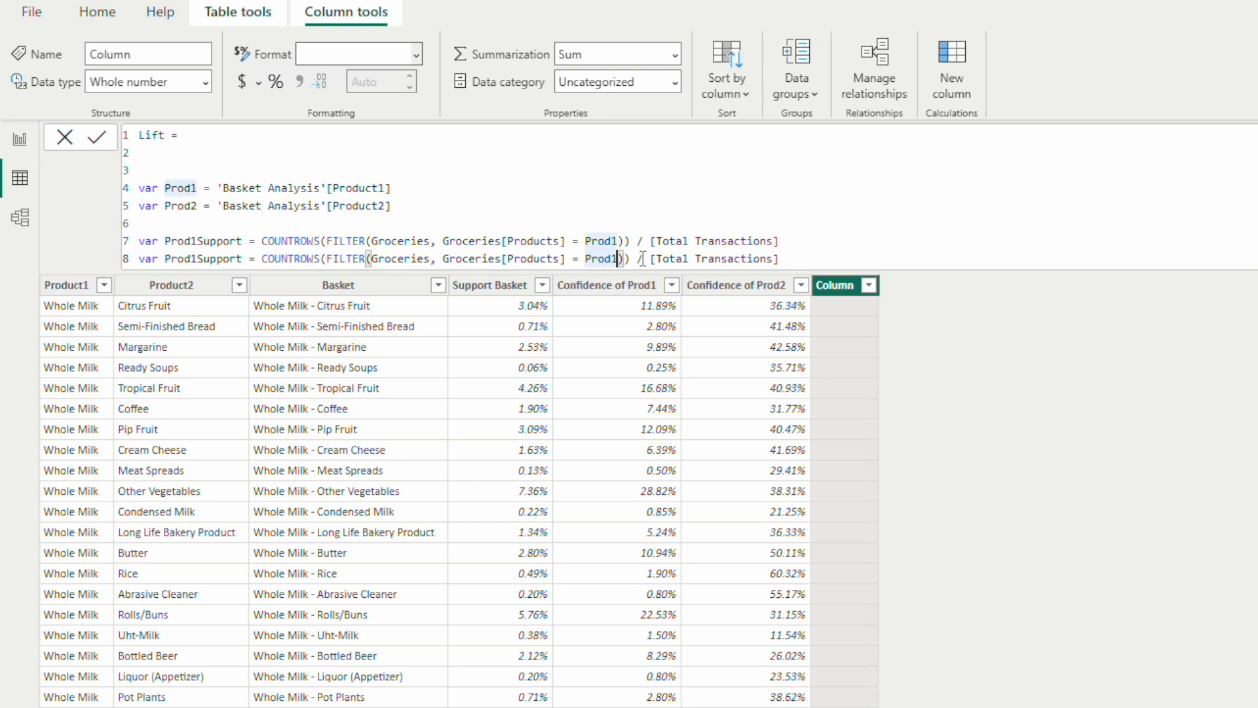
{"action": "key", "text": "BackSpace"}
{"action": "type", "text": "2"}
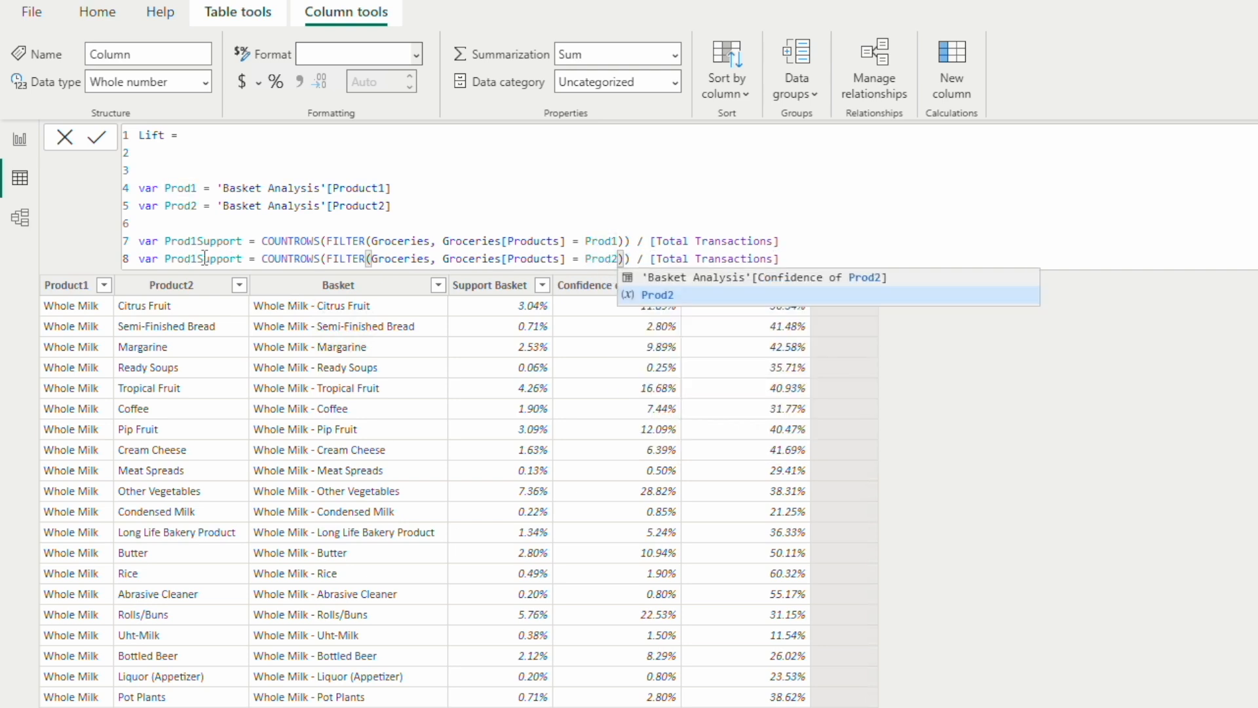
{"action": "left_click", "coordinate": [191, 258]}
{"action": "key", "text": "Delete"}
{"action": "type", "text": "2"}
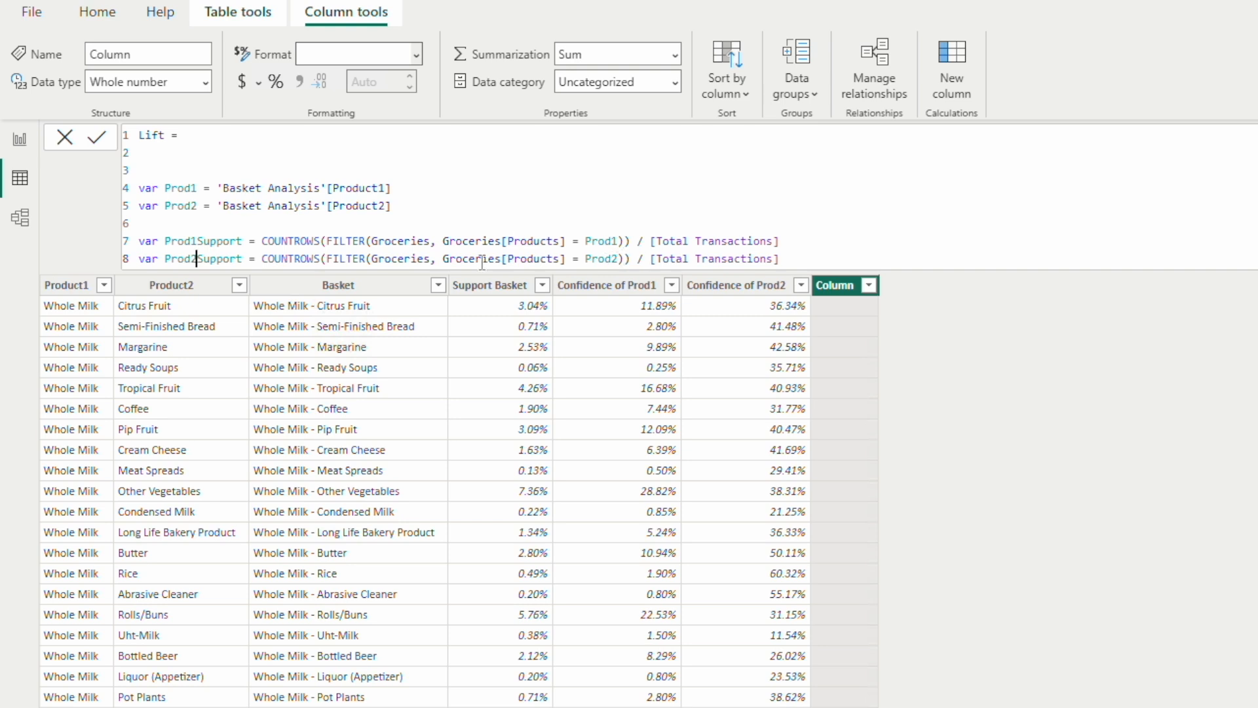
Step: Add RETURN on line 10 and begin the division on line 11 with 'Basket Analysis'[Support Basket] as the numerator
{"action": "left_click", "coordinate": [798, 261]}
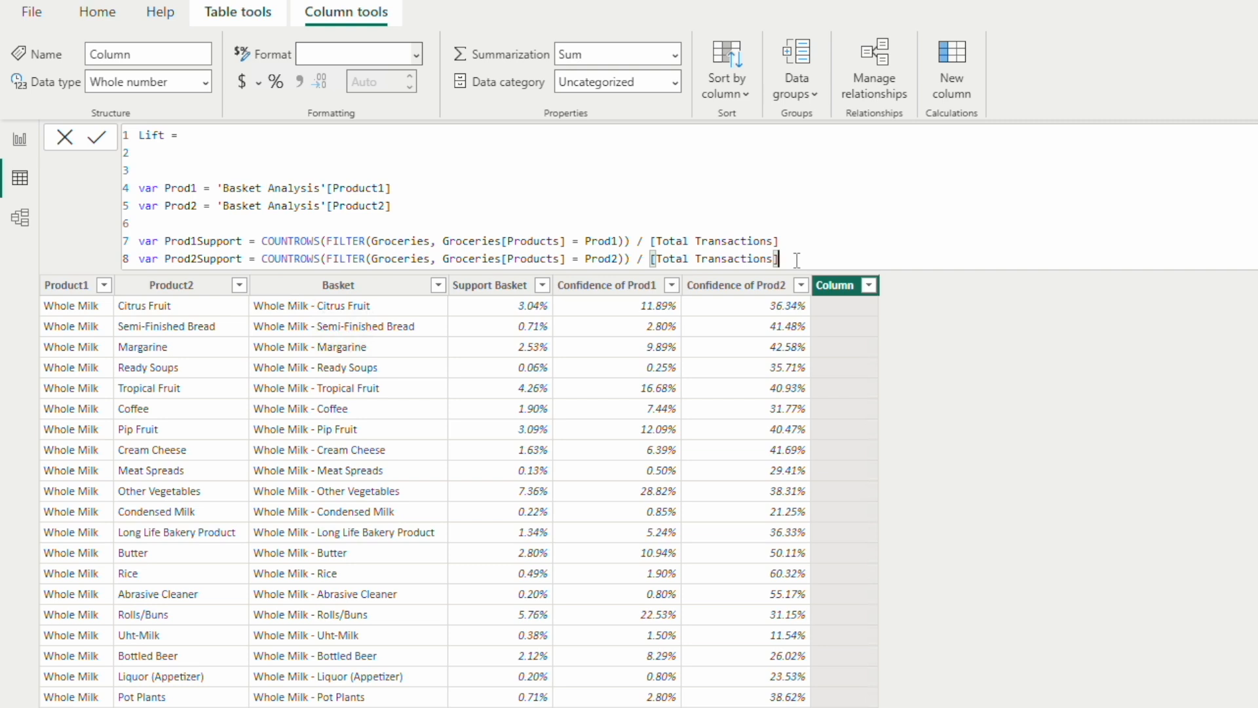
{"action": "key", "text": "Return"}
{"action": "key", "text": "Return"}
{"action": "type", "text": "RE"}
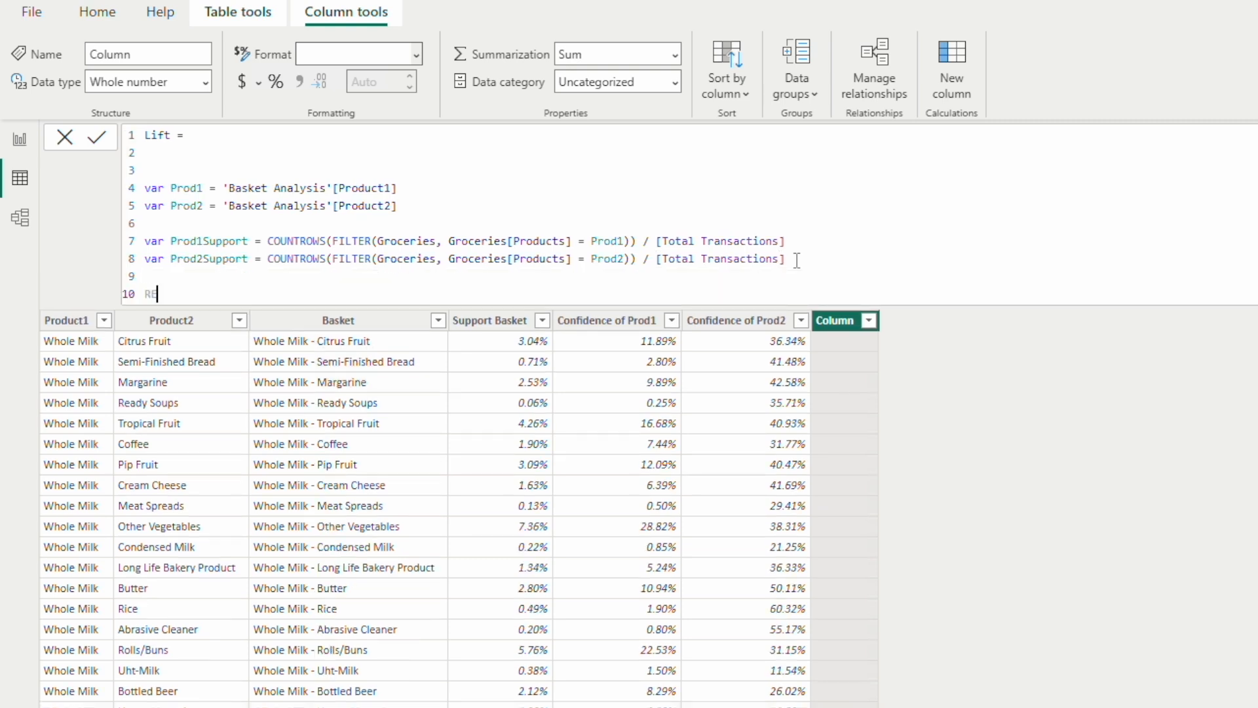
{"action": "type", "text": "TURN"}
{"action": "key", "text": "Return"}
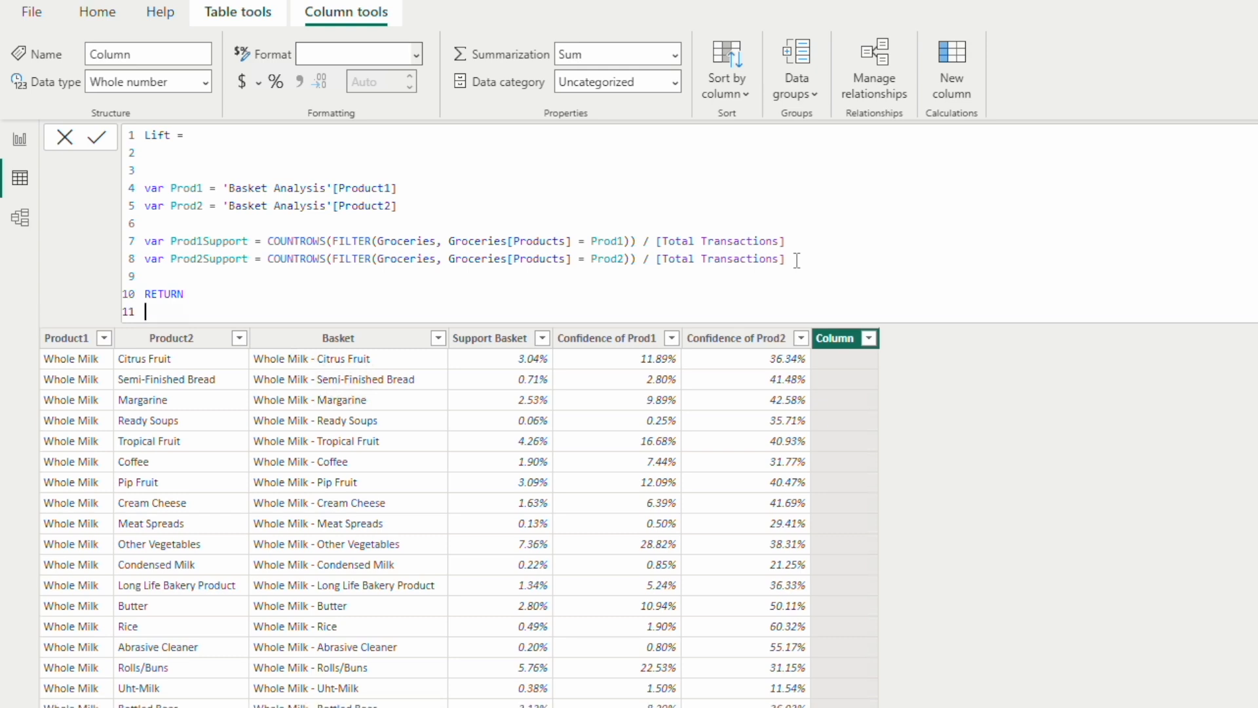
{"action": "type", "text": "Suppo"}
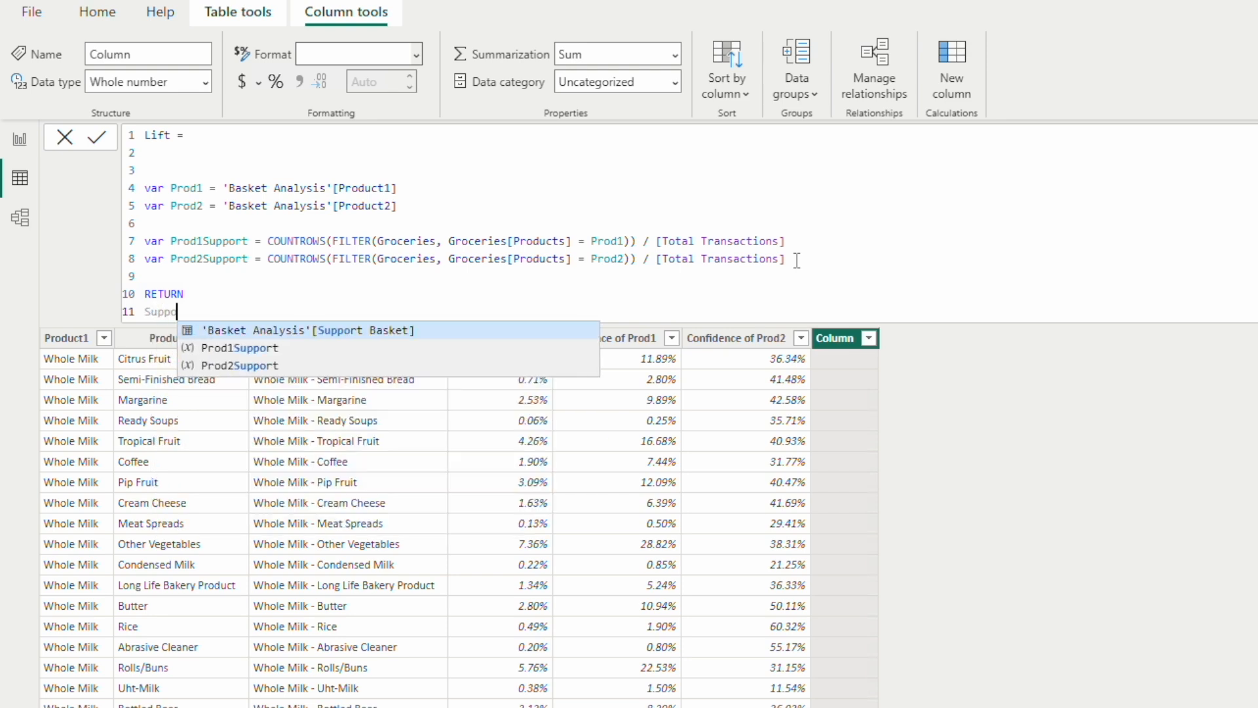
{"action": "key", "text": "Tab"}
{"action": "type", "text": "/ "}
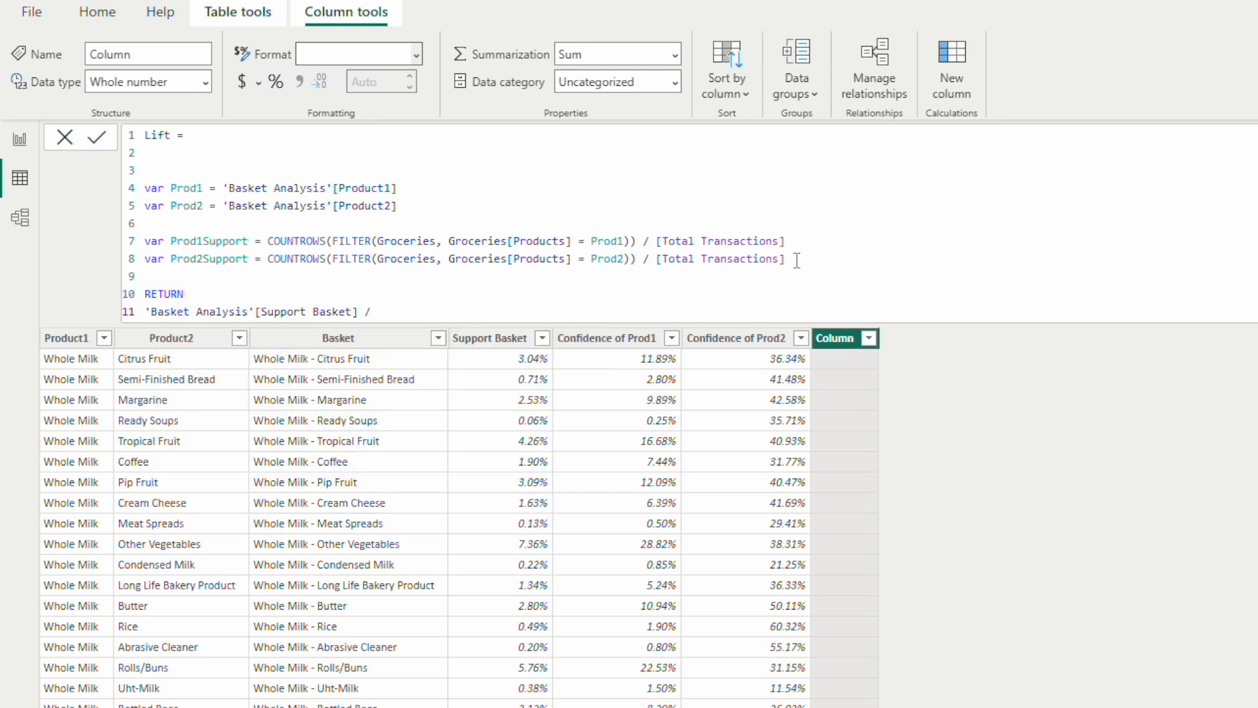
{"action": "type", "text": "( Prod"}
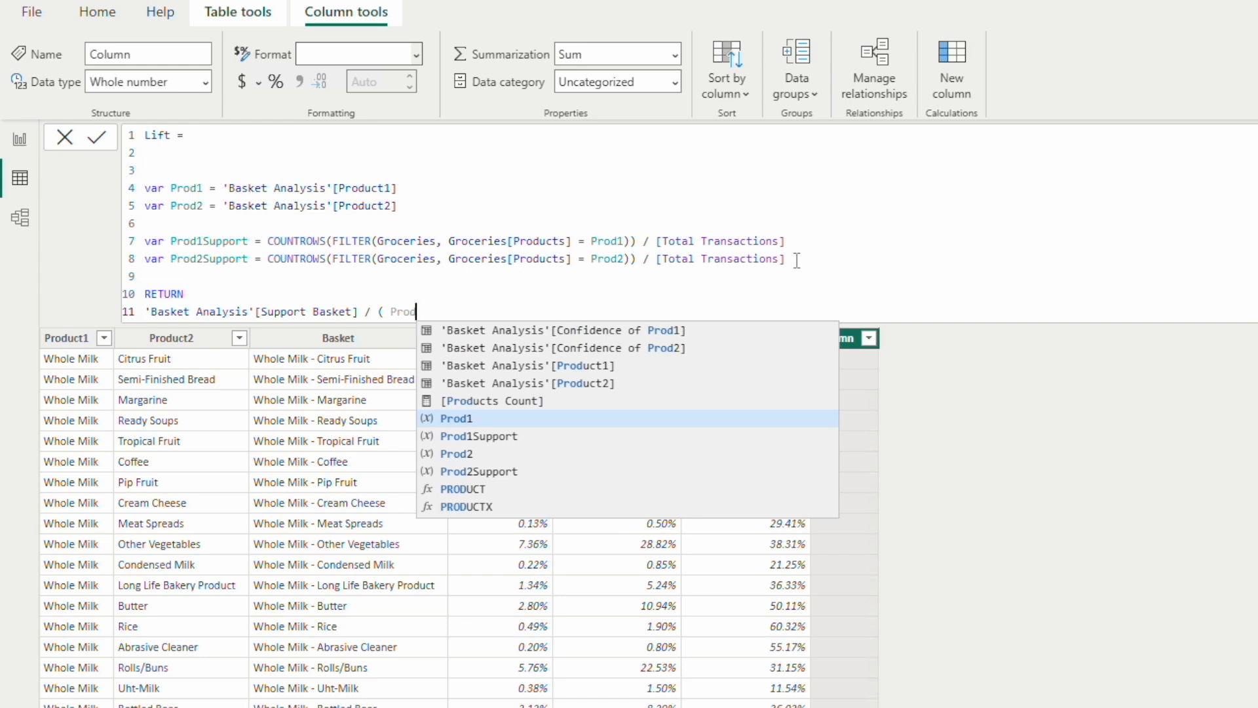
Step: Complete the divisor as ( Prod1Support * Prod2Support) and commit the Lift formula
{"action": "key", "text": "Down"}
{"action": "key", "text": "Tab"}
{"action": "type", "text": "* "}
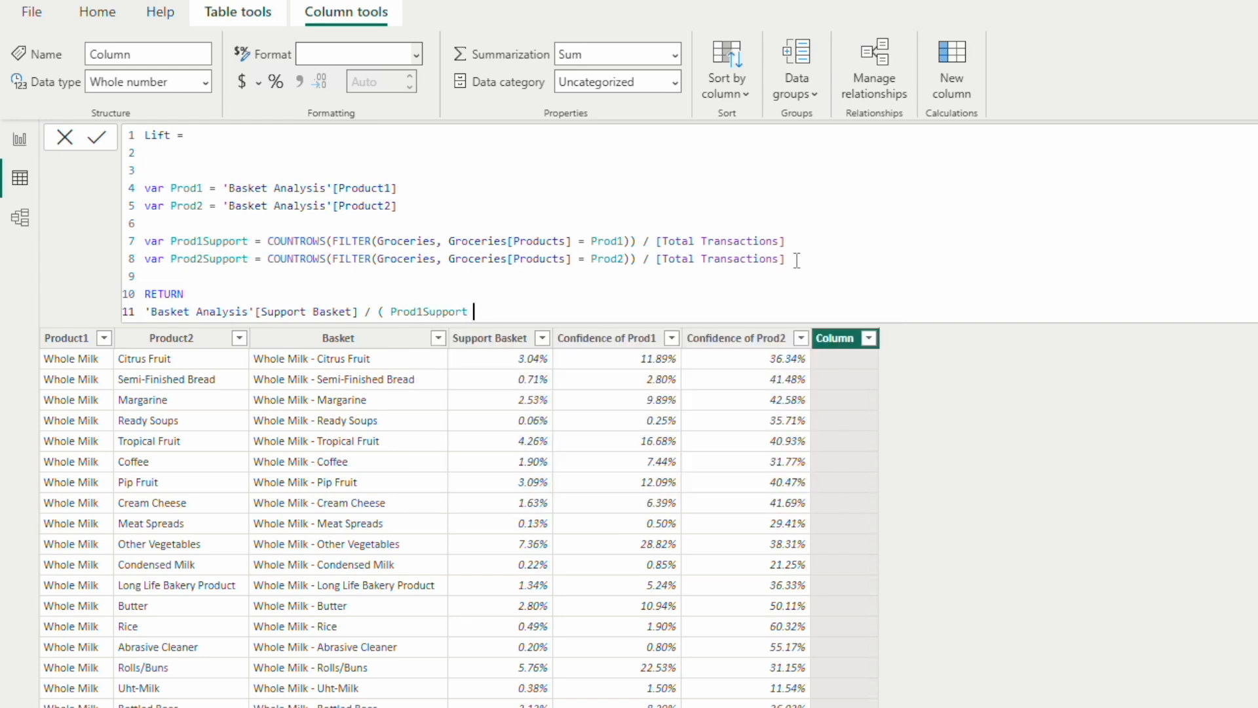
{"action": "type", "text": "Prod2"}
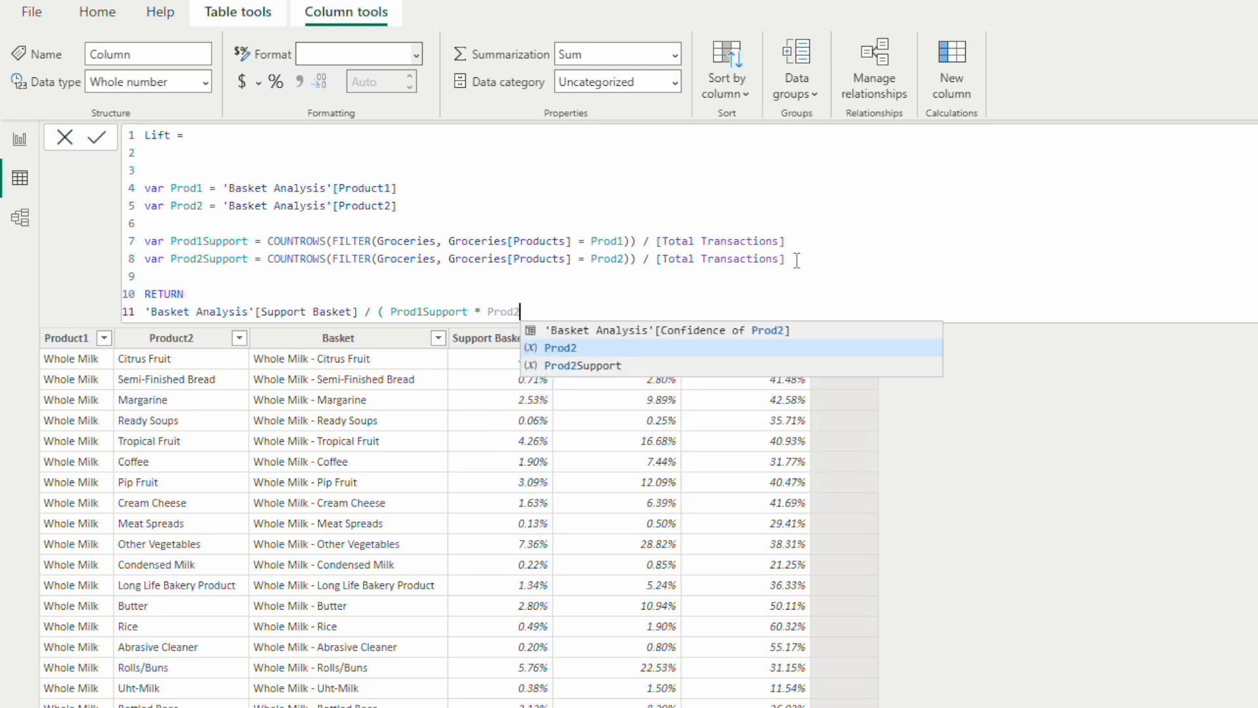
{"action": "key", "text": "Down"}
{"action": "key", "text": "Tab"}
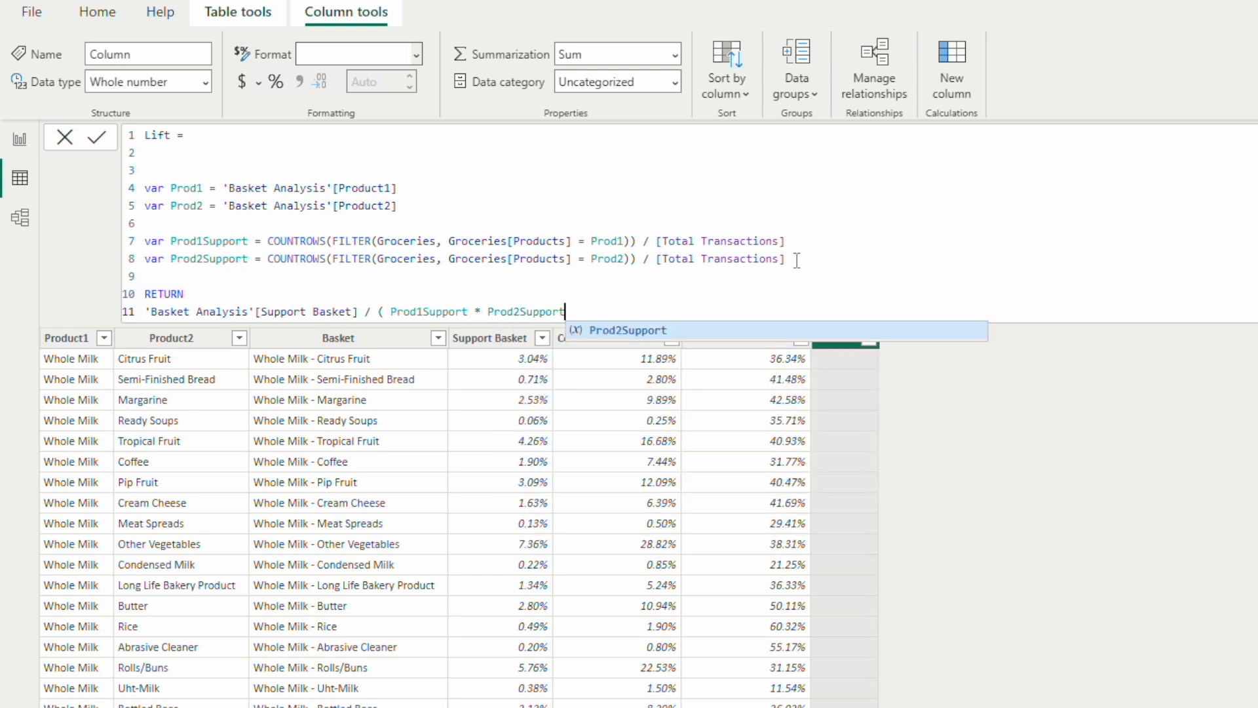
{"action": "type", "text": ")"}
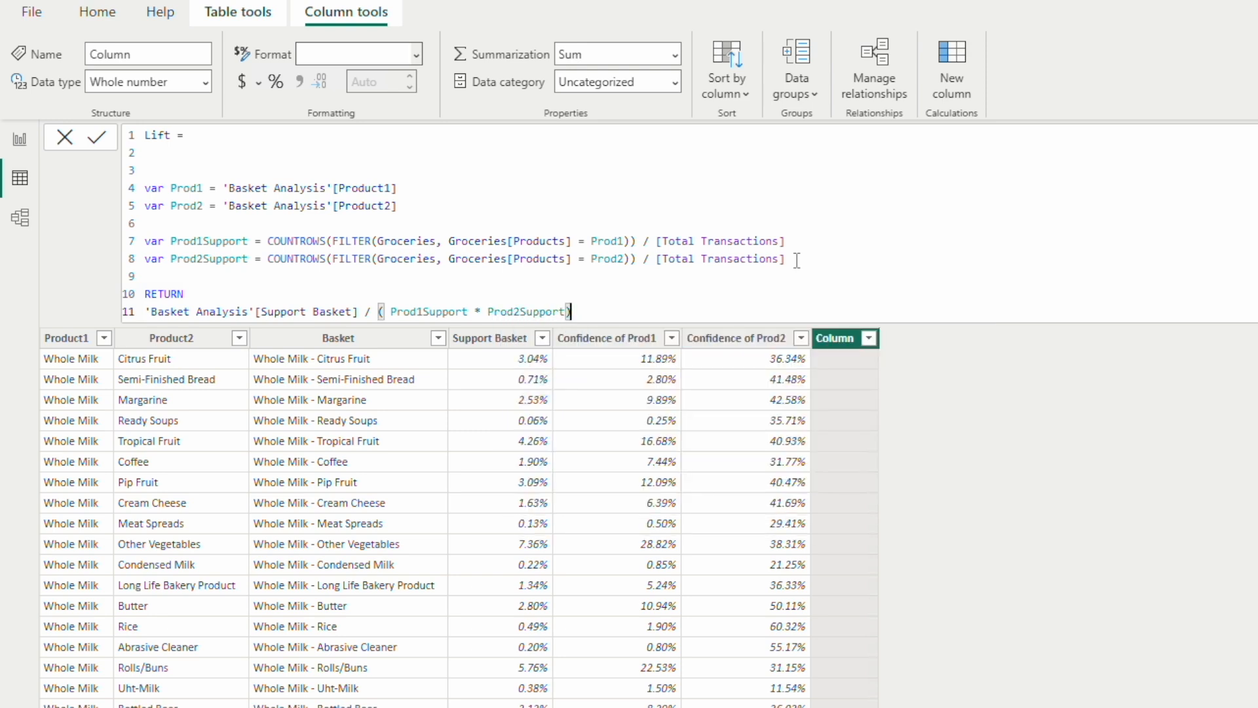
{"action": "key", "text": "Return"}
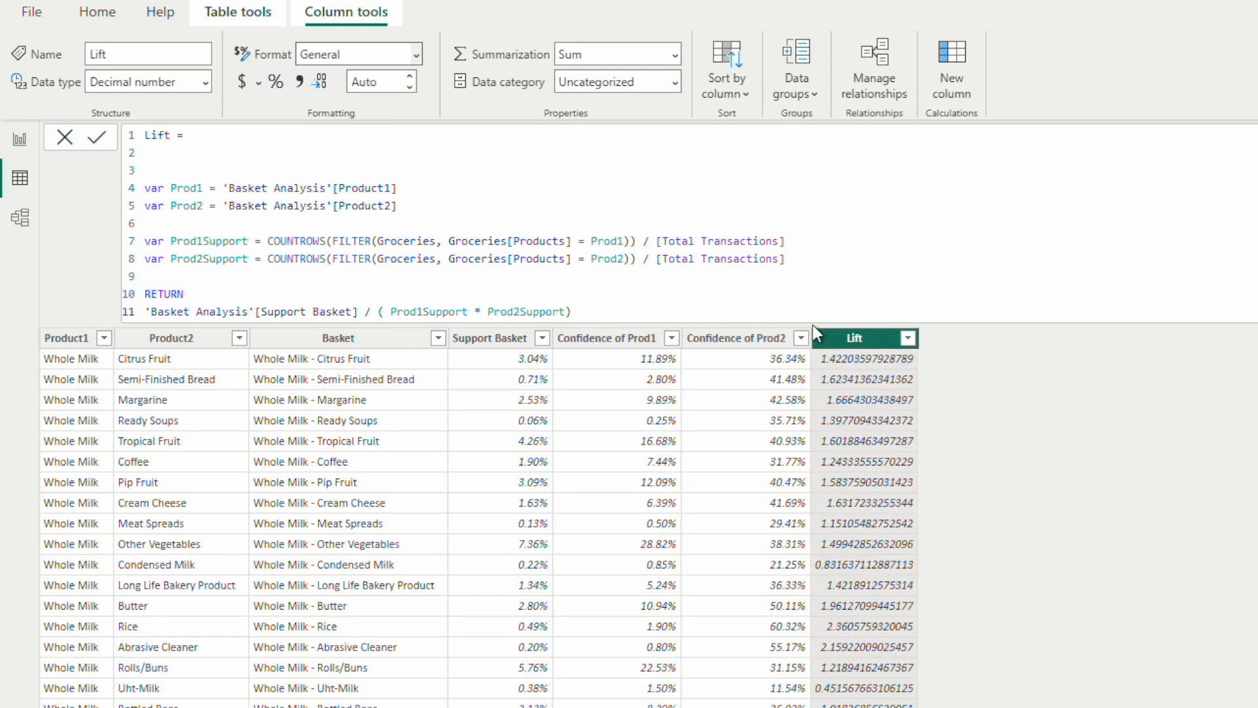
Step: Format the Lift column as a decimal number and remove one blank line above the variable declarations in its formula
{"action": "left_click", "coordinate": [415, 53]}
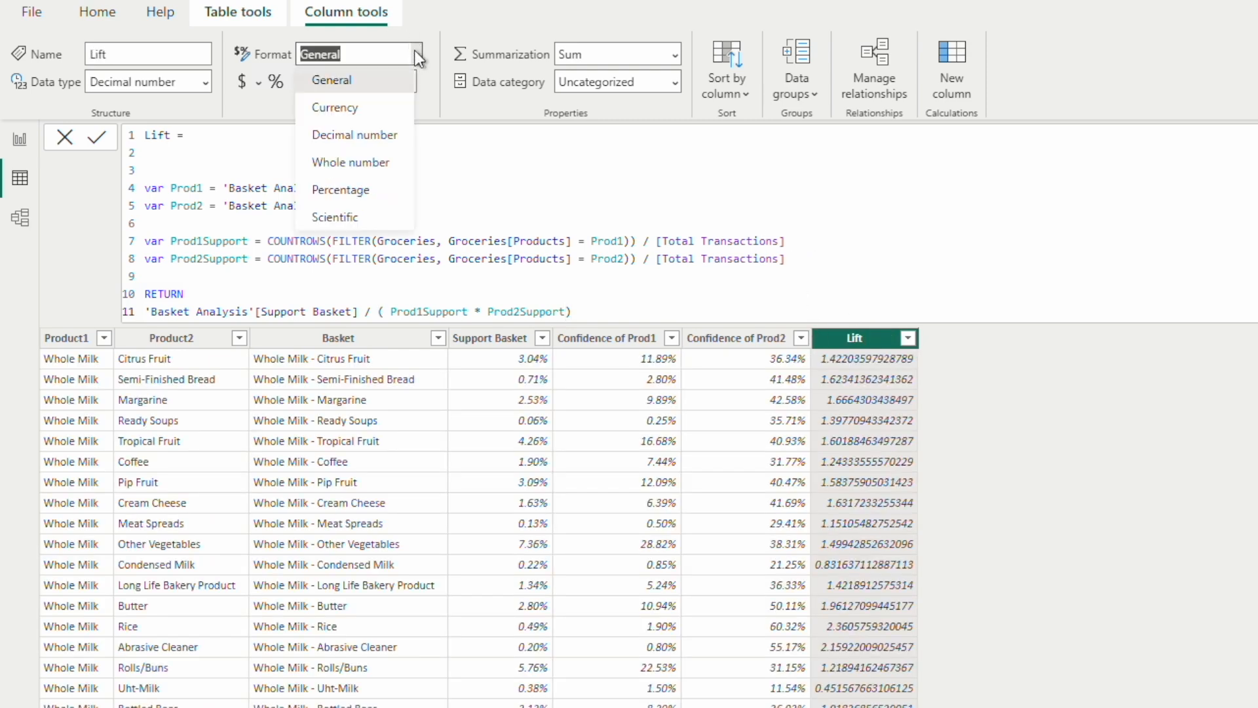
{"action": "left_click", "coordinate": [348, 135]}
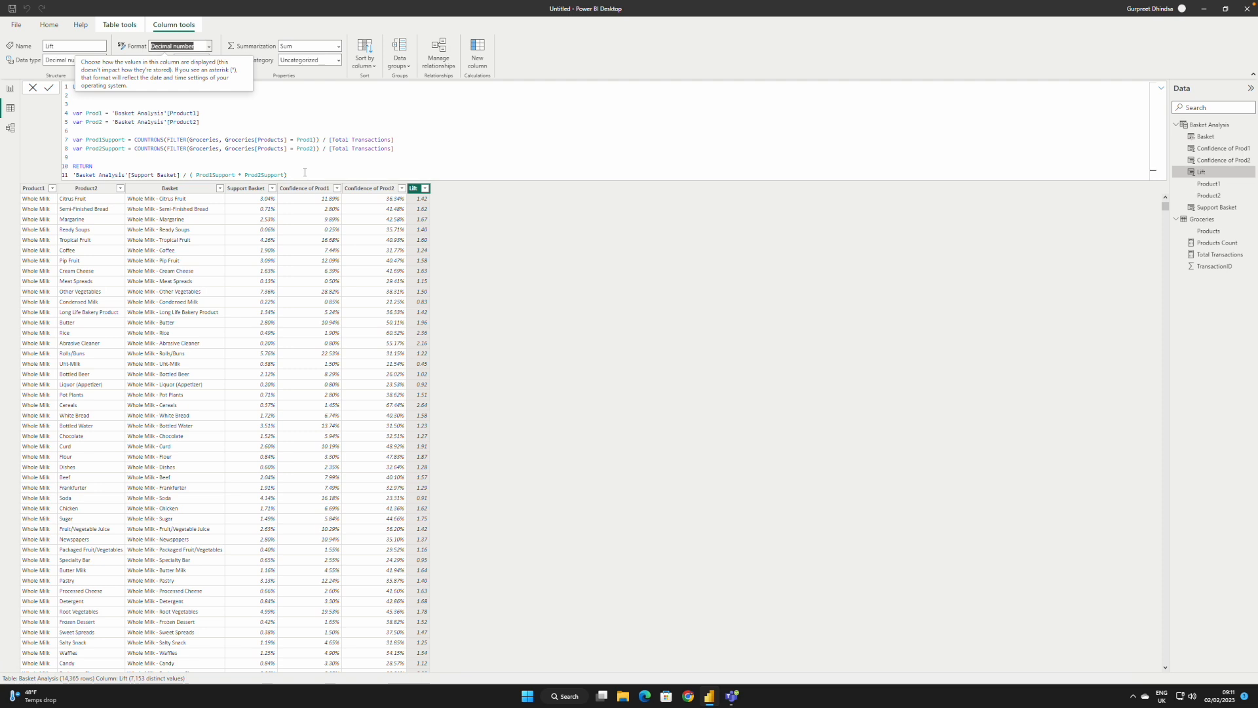
{"action": "left_click", "coordinate": [304, 173]}
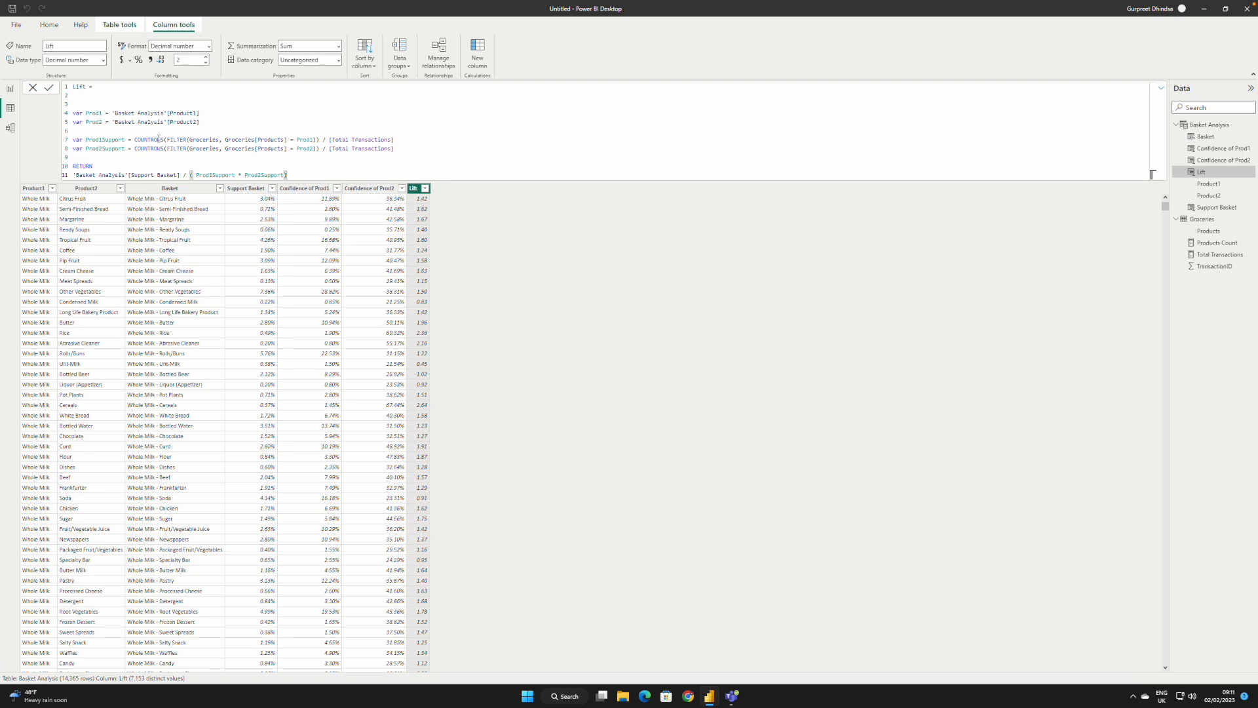
{"action": "left_click", "coordinate": [88, 103]}
{"action": "key", "text": "BackSpace"}
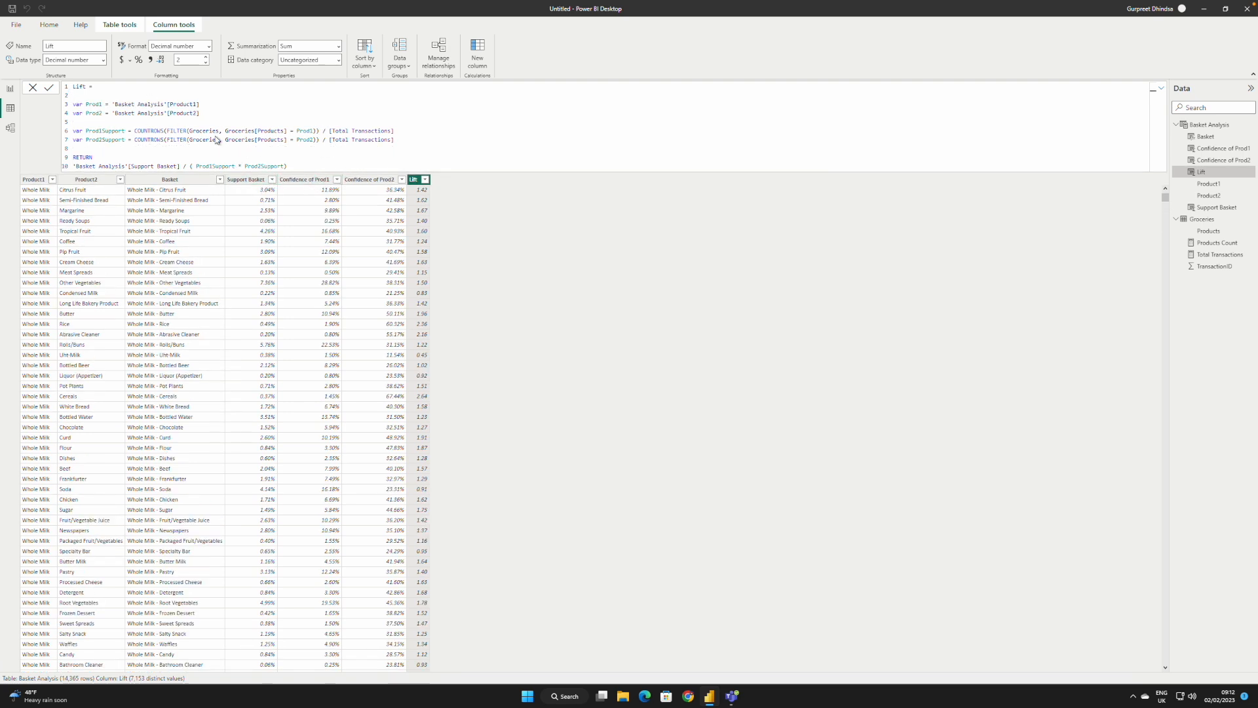
{"action": "key", "text": "Return"}
Step: Copy the entire Support Basket column formula, and in Chrome open DAX Formatter by SQLBI through a search for DAX Formatting
{"action": "left_click", "coordinate": [249, 179]}
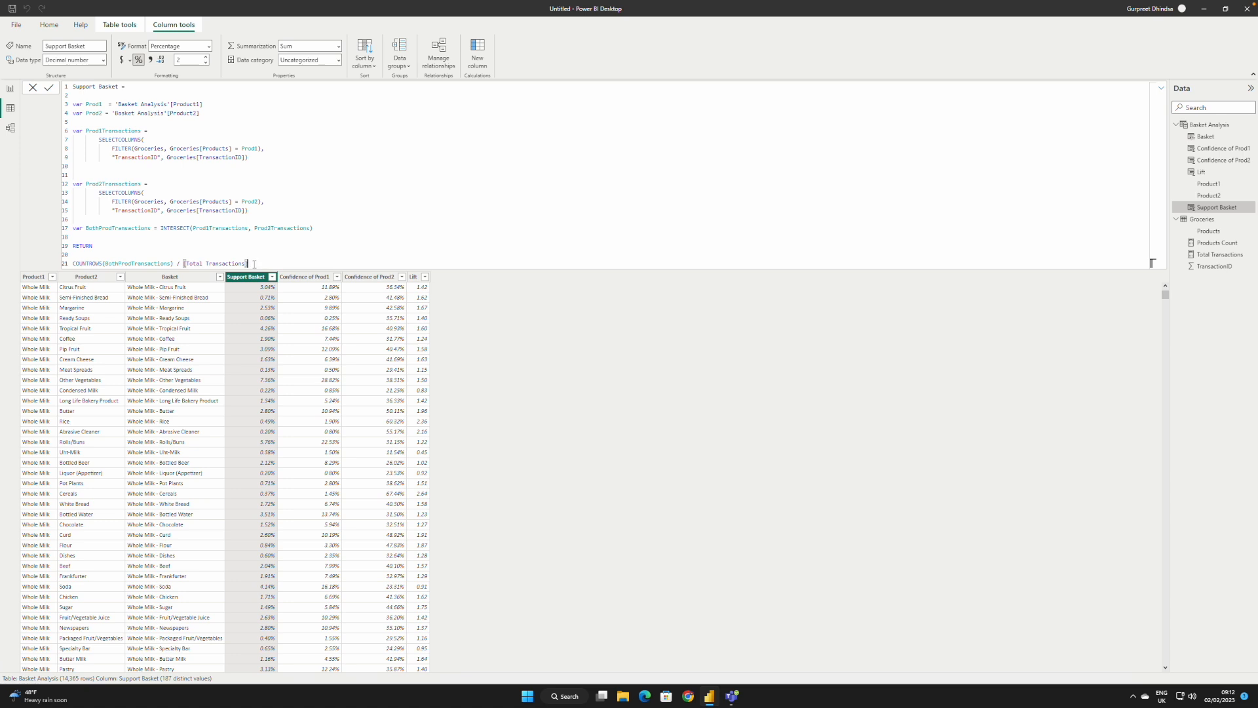
{"action": "left_click_drag", "start_coordinate": [254, 264], "coordinate": [66, 86]}
{"action": "key", "text": "ctrl+c"}
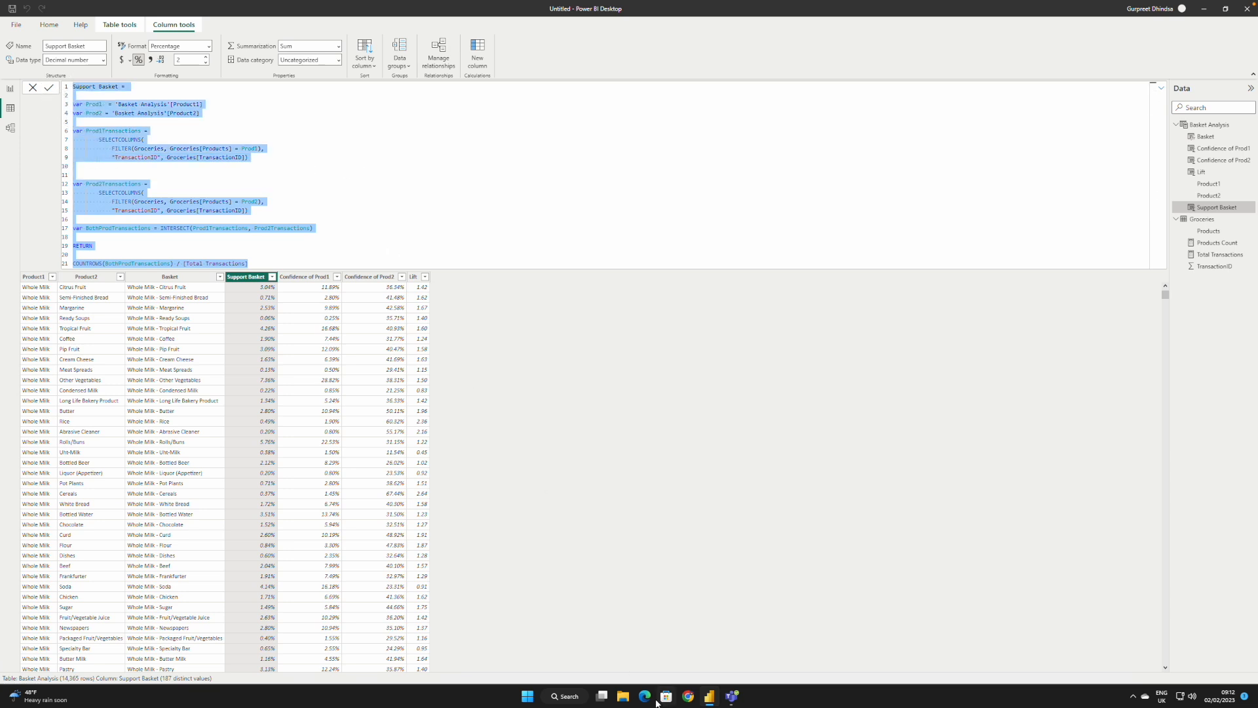
{"action": "left_click", "coordinate": [687, 696]}
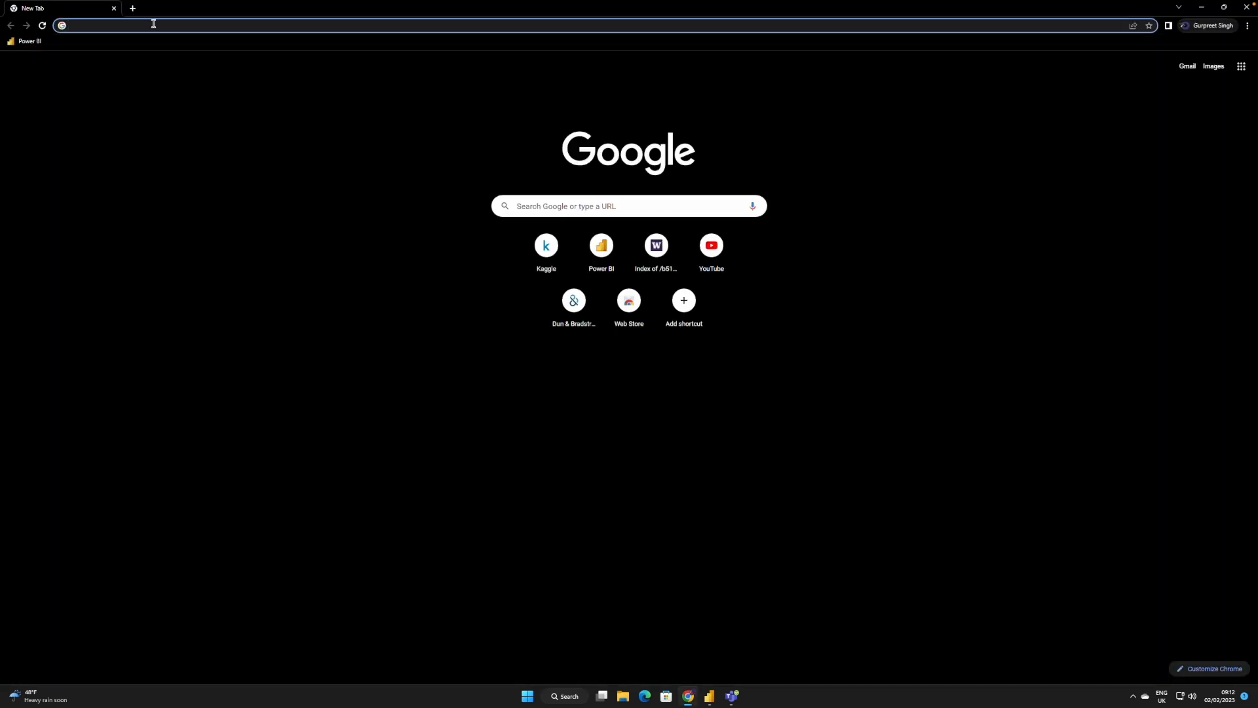
{"action": "type", "text": "DAX Formatting"}
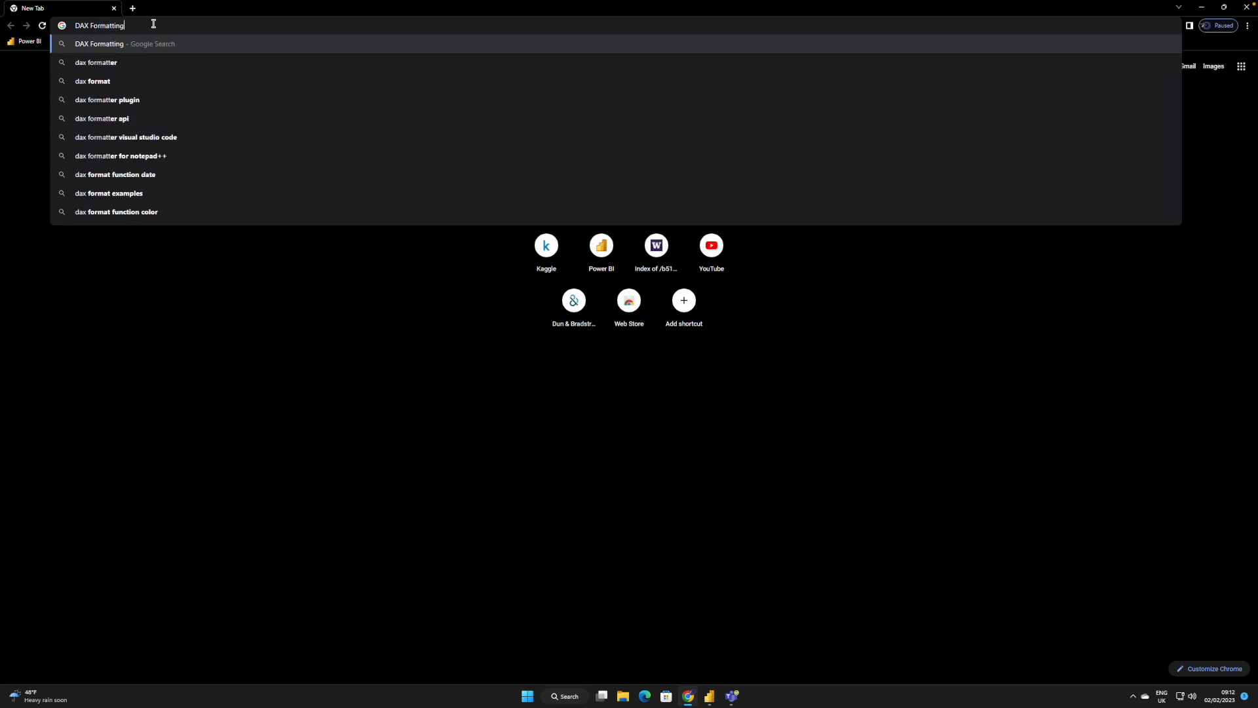
{"action": "key", "text": "Return"}
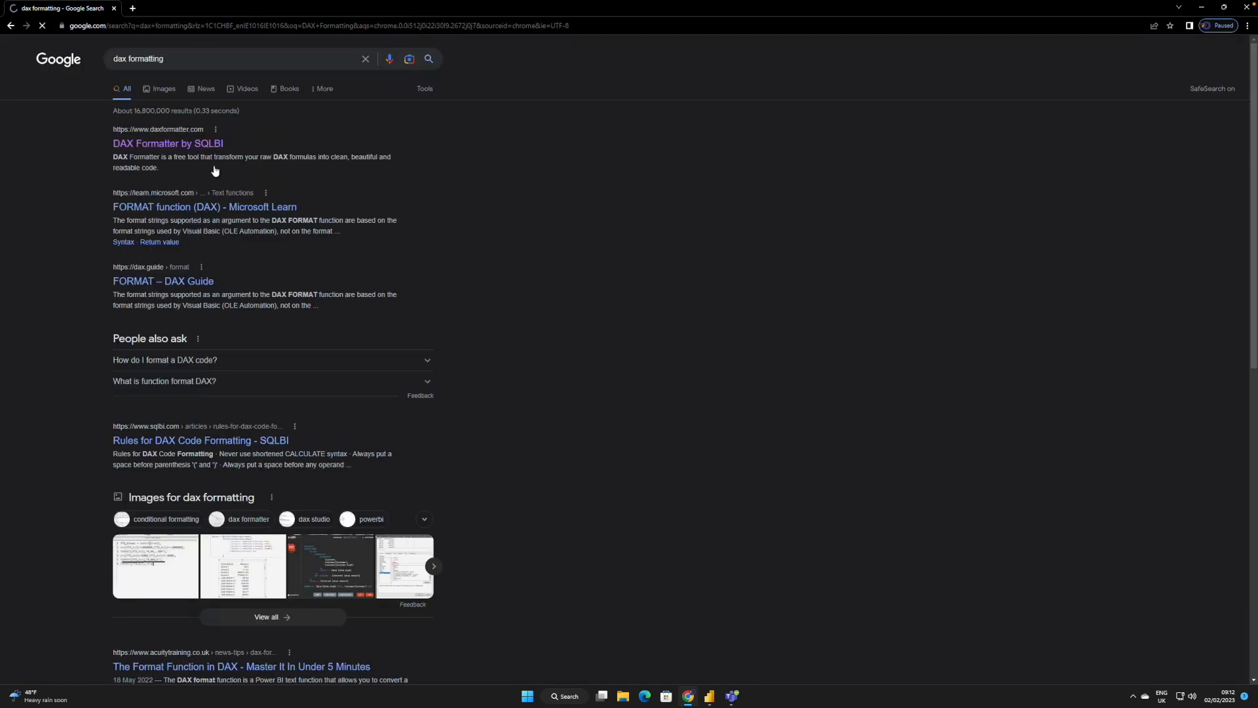
{"action": "left_click", "coordinate": [190, 150]}
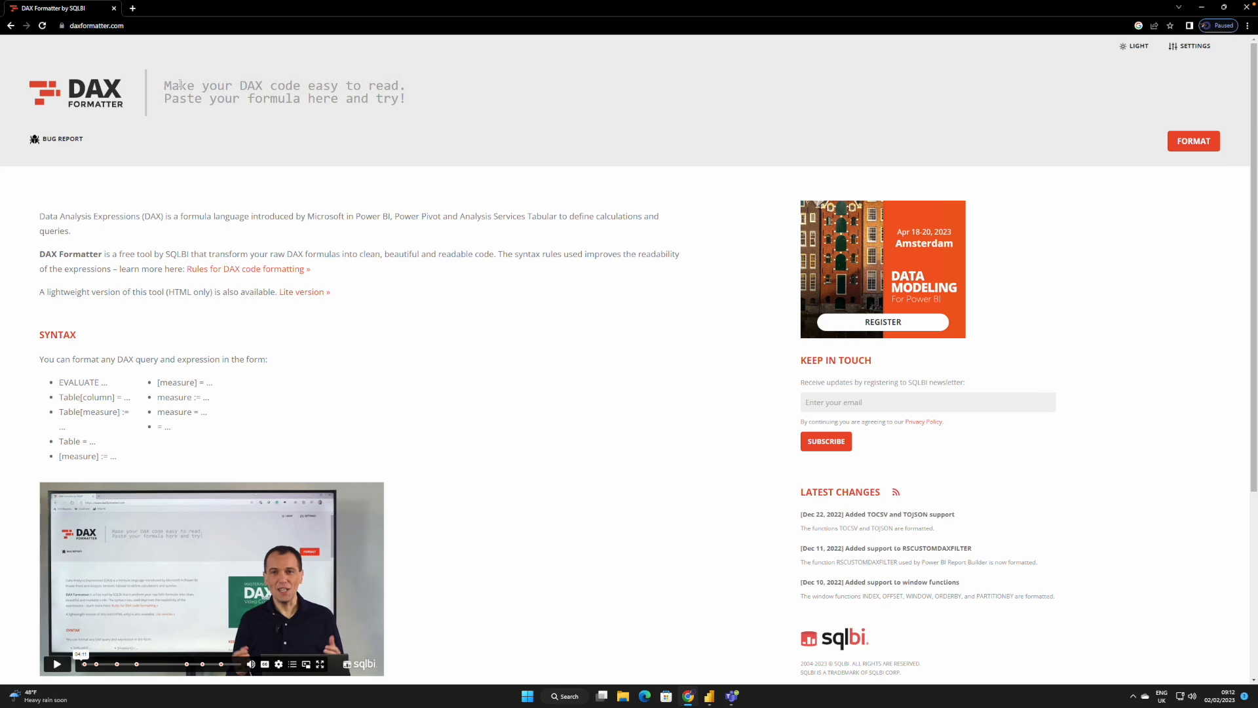
Step: Paste the Support Basket formula into DAX Formatter, format it and copy the whole formatted code
{"action": "left_click", "coordinate": [179, 84]}
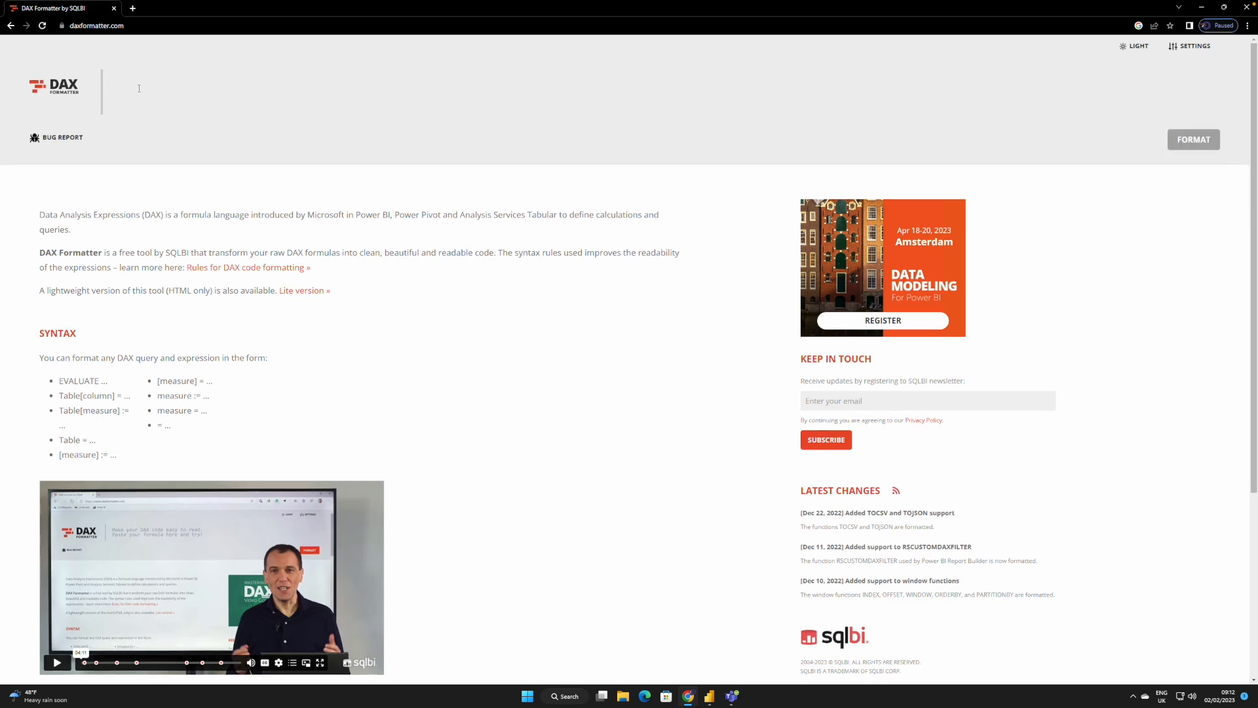
{"action": "key", "text": "ctrl+v"}
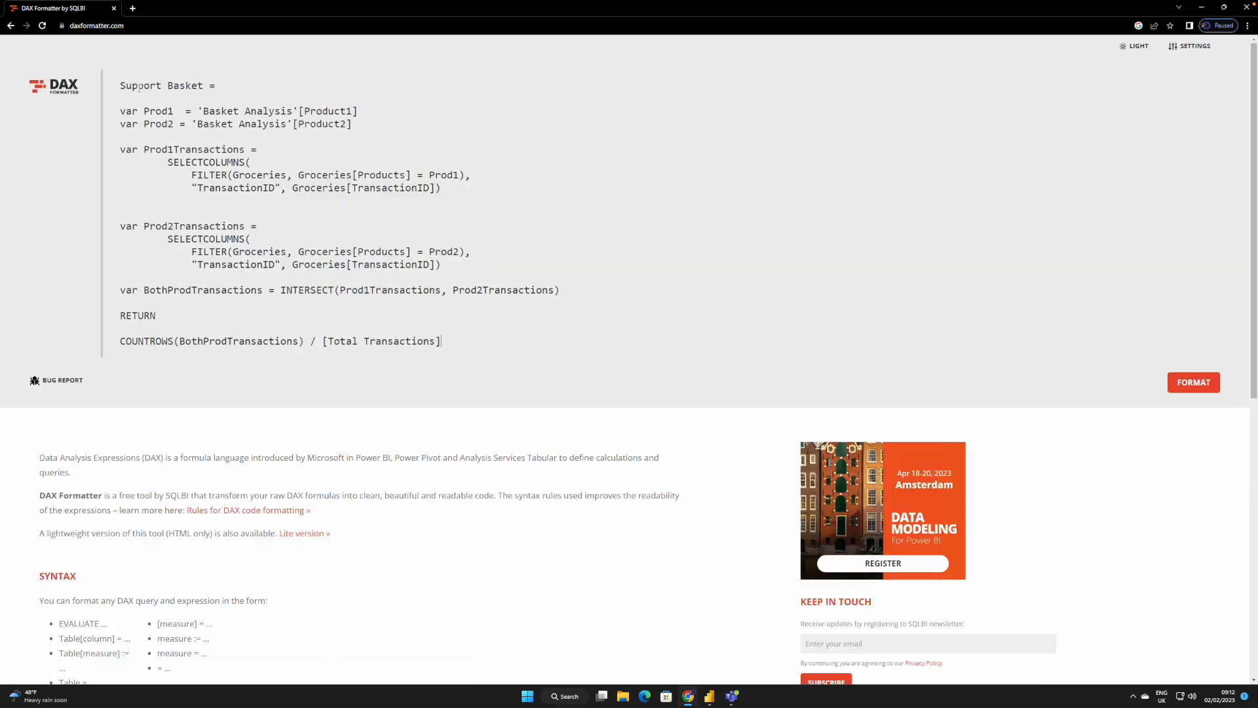
{"action": "left_click", "coordinate": [1196, 383]}
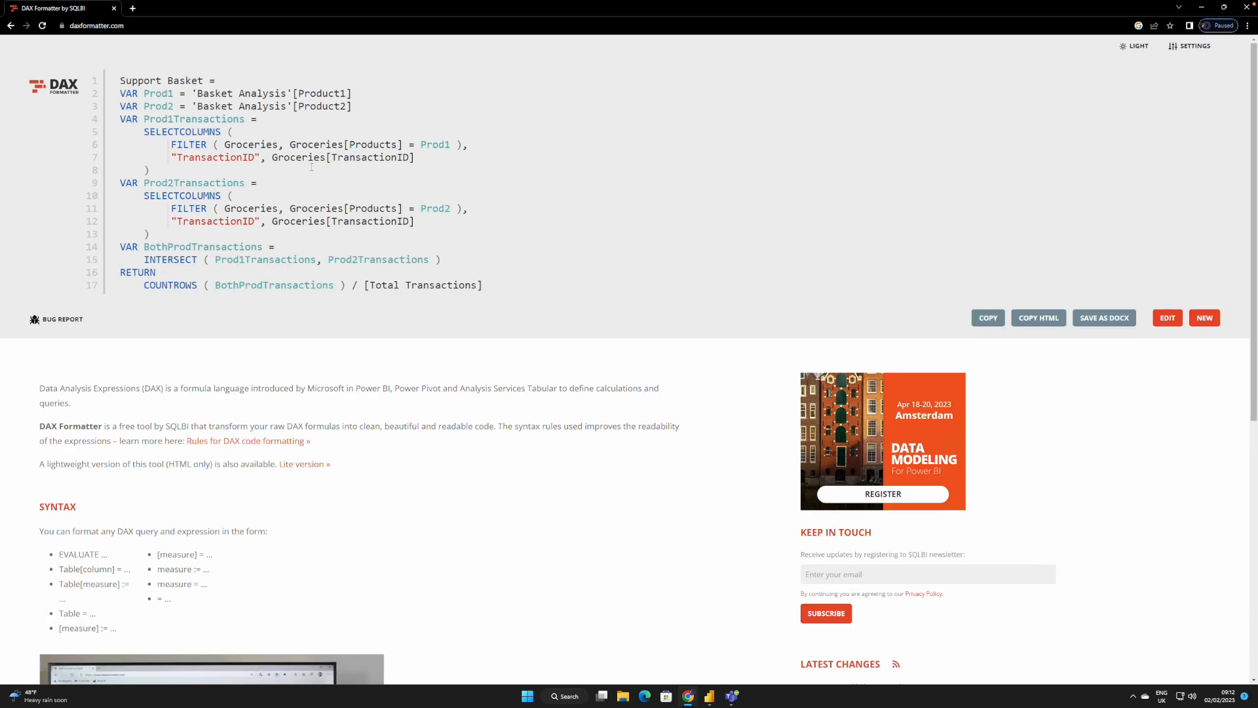
{"action": "left_click_drag", "start_coordinate": [498, 288], "coordinate": [112, 77]}
{"action": "key", "text": "ctrl+c"}
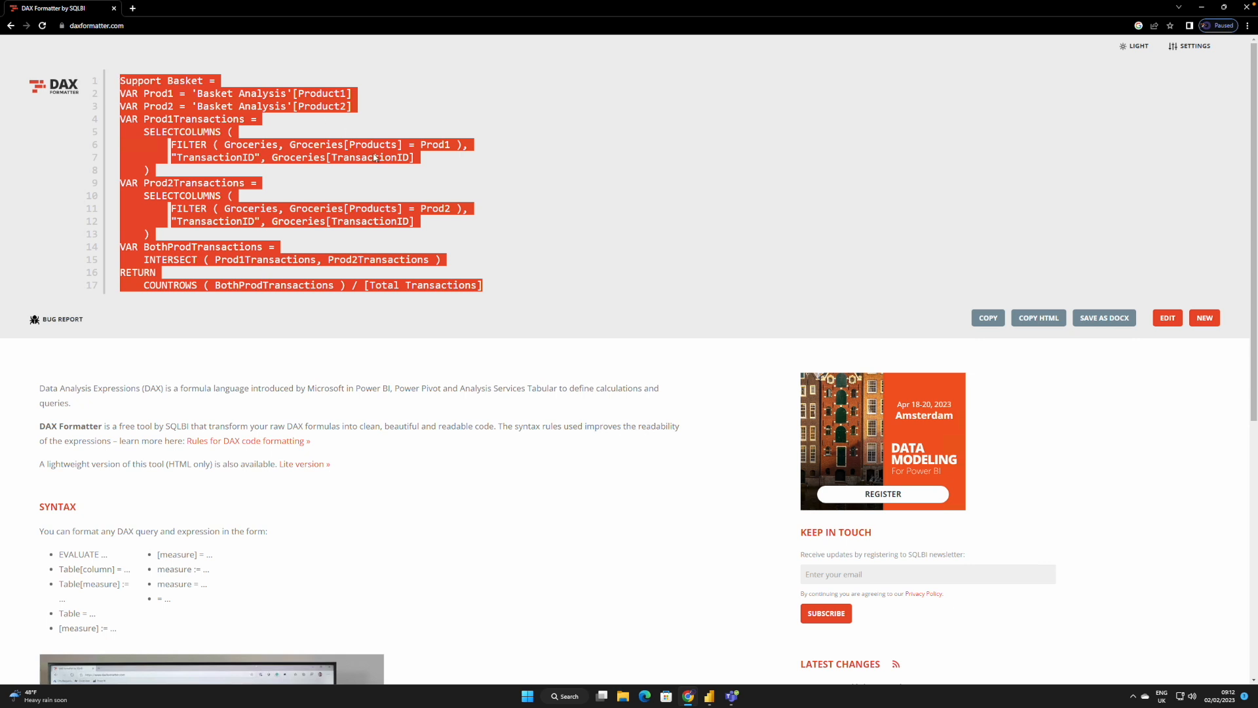
Step: Switch back to Power BI Desktop and replace the entire Support Basket formula with the formatted code, then commit it
{"action": "left_click", "coordinate": [709, 696]}
{"action": "left_click", "coordinate": [279, 270]}
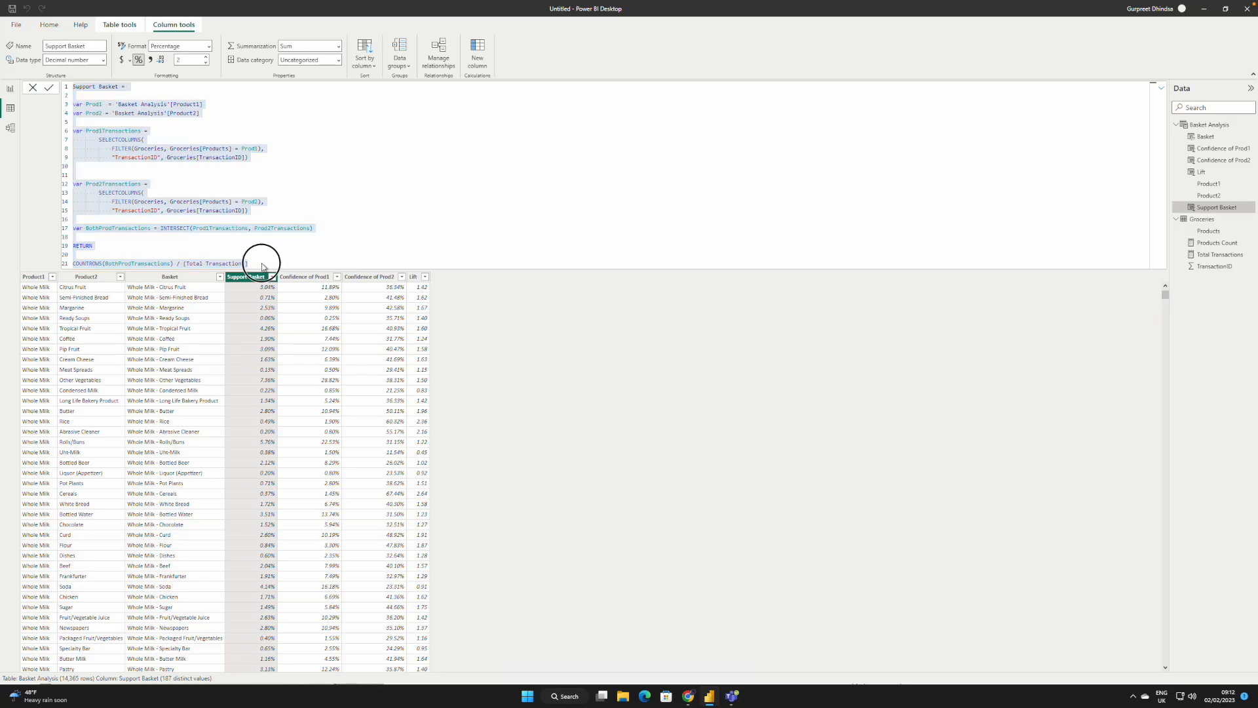
{"action": "left_click_drag", "start_coordinate": [262, 263], "coordinate": [63, 84]}
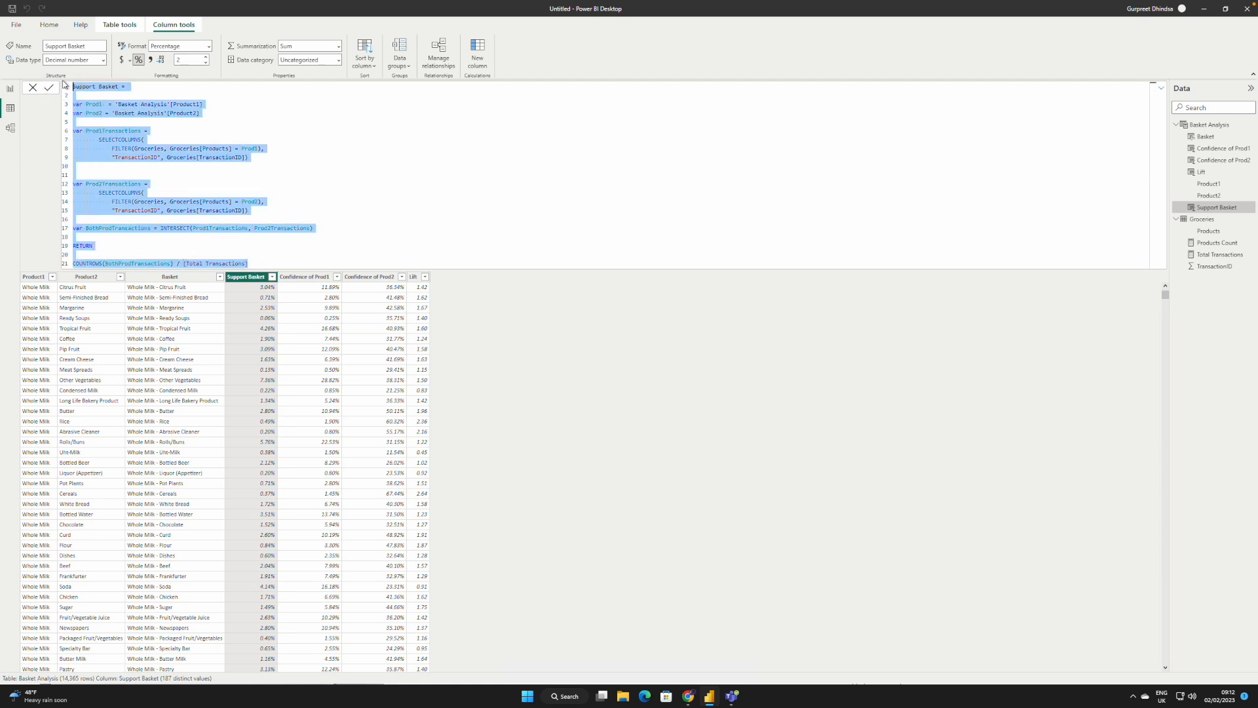
{"action": "key", "text": "ctrl+v"}
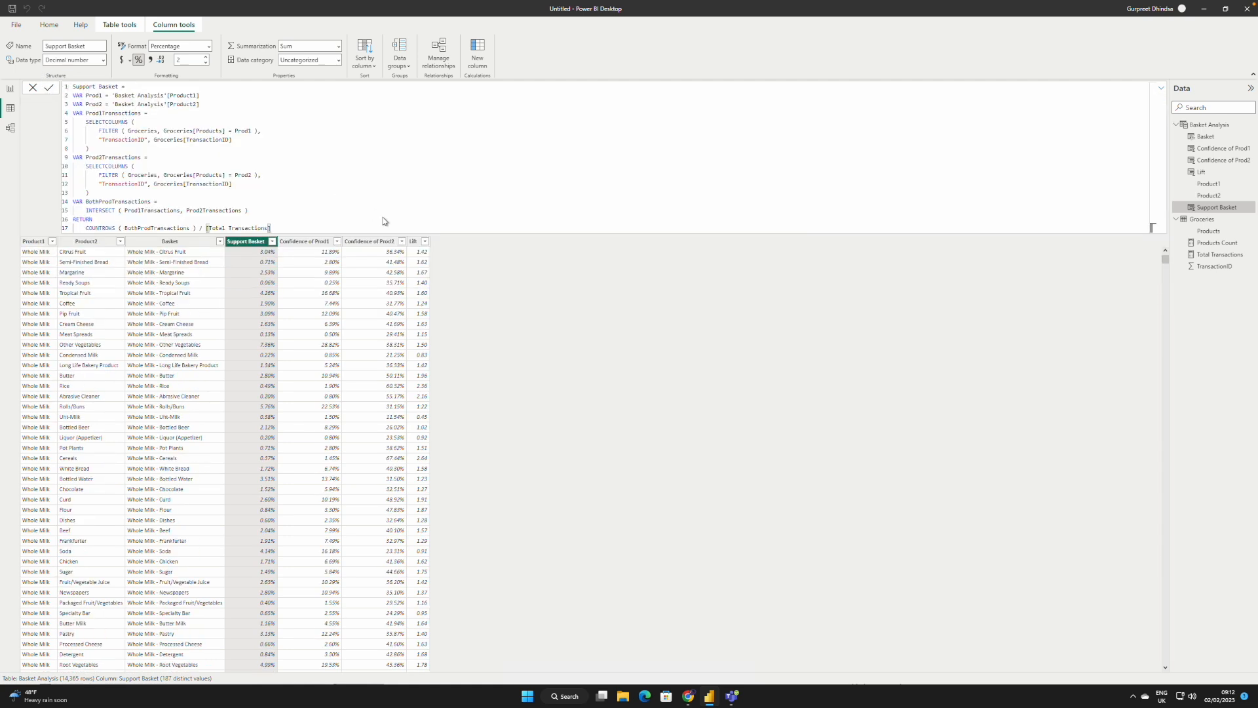
{"action": "key", "text": "Return"}
{"action": "left_click", "coordinate": [320, 242]}
{"action": "left_click", "coordinate": [373, 163]}
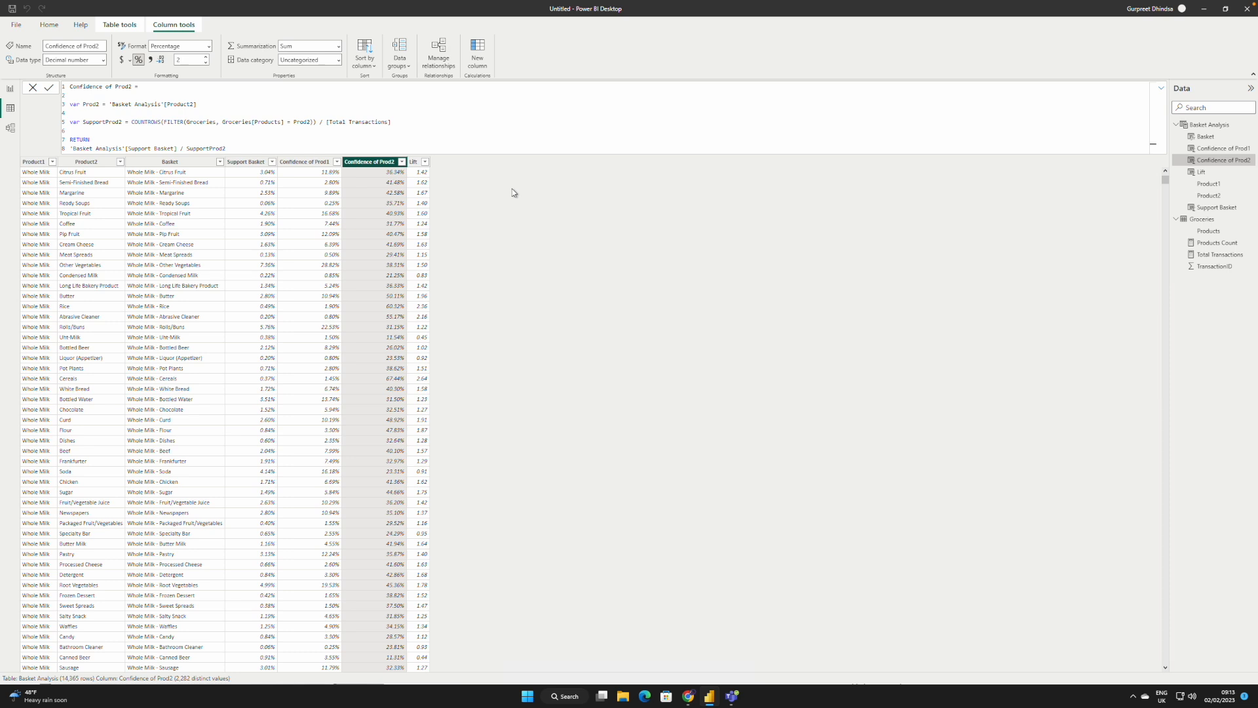
Step: In Report view, search the Power BI visuals store for "netwo" and import Advanced Network Visual (Light Edition) by ZoomCharts
{"action": "left_click", "coordinate": [11, 91]}
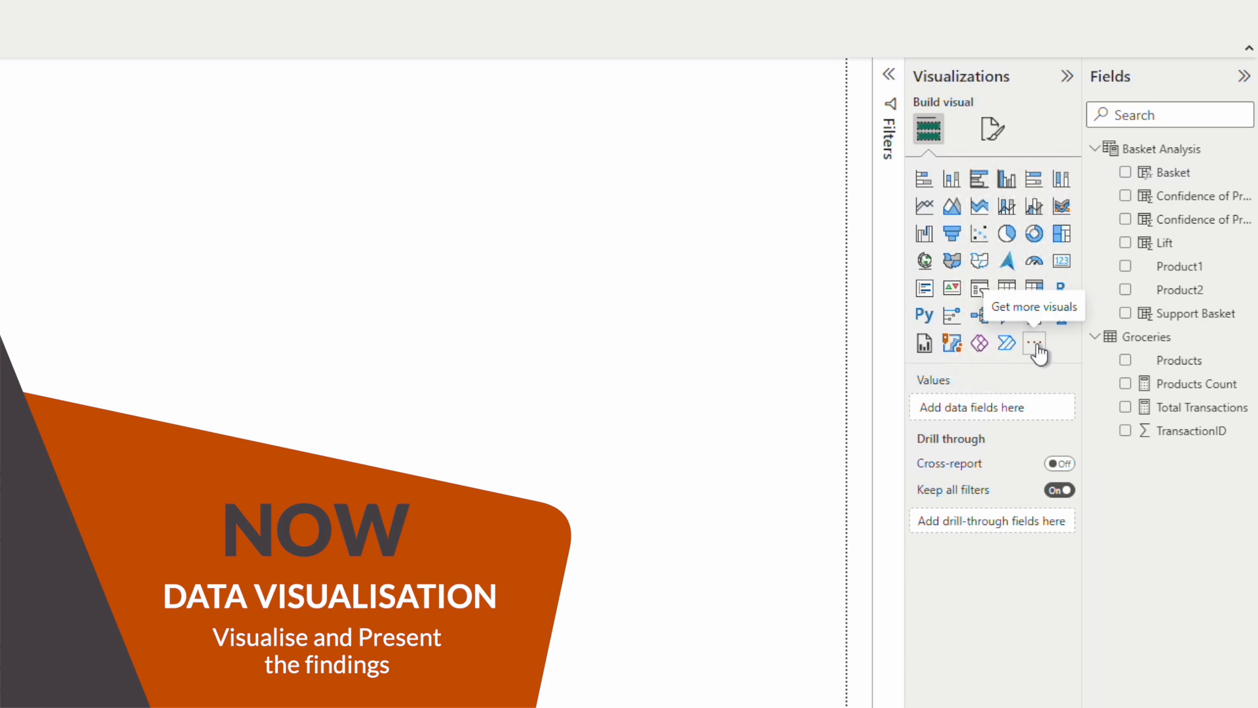
{"action": "left_click", "coordinate": [1036, 345]}
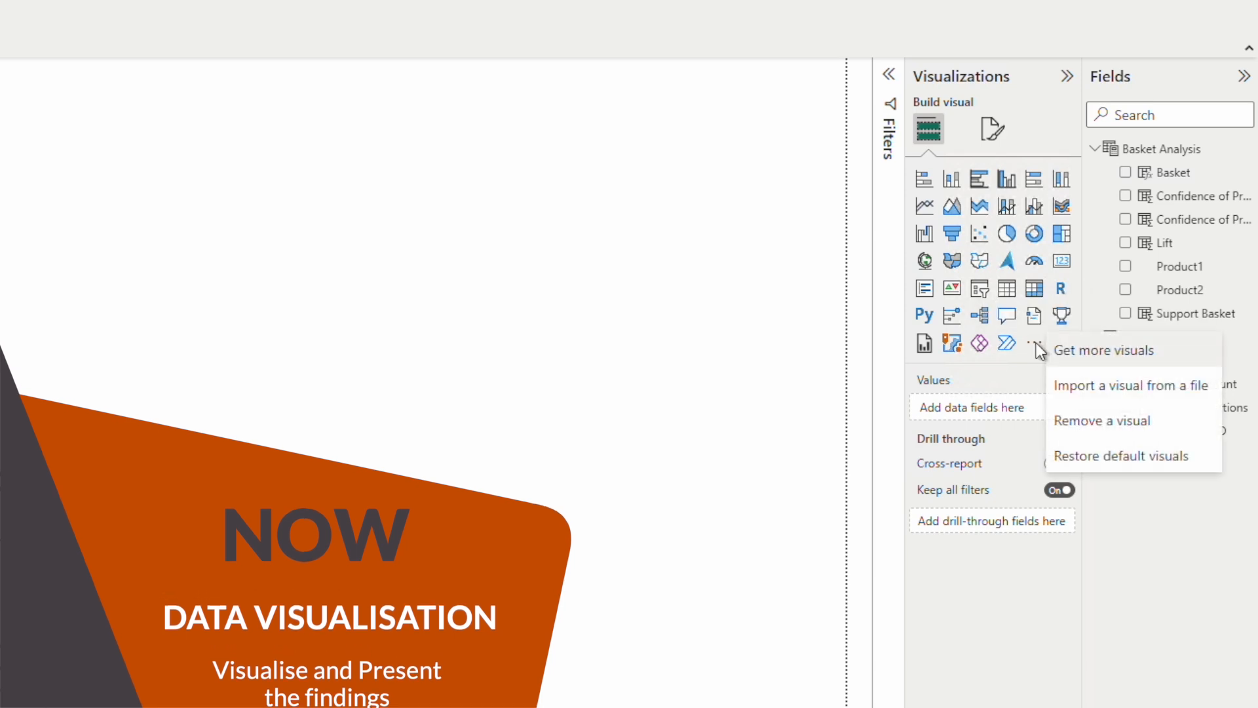
{"action": "left_click", "coordinate": [1091, 353]}
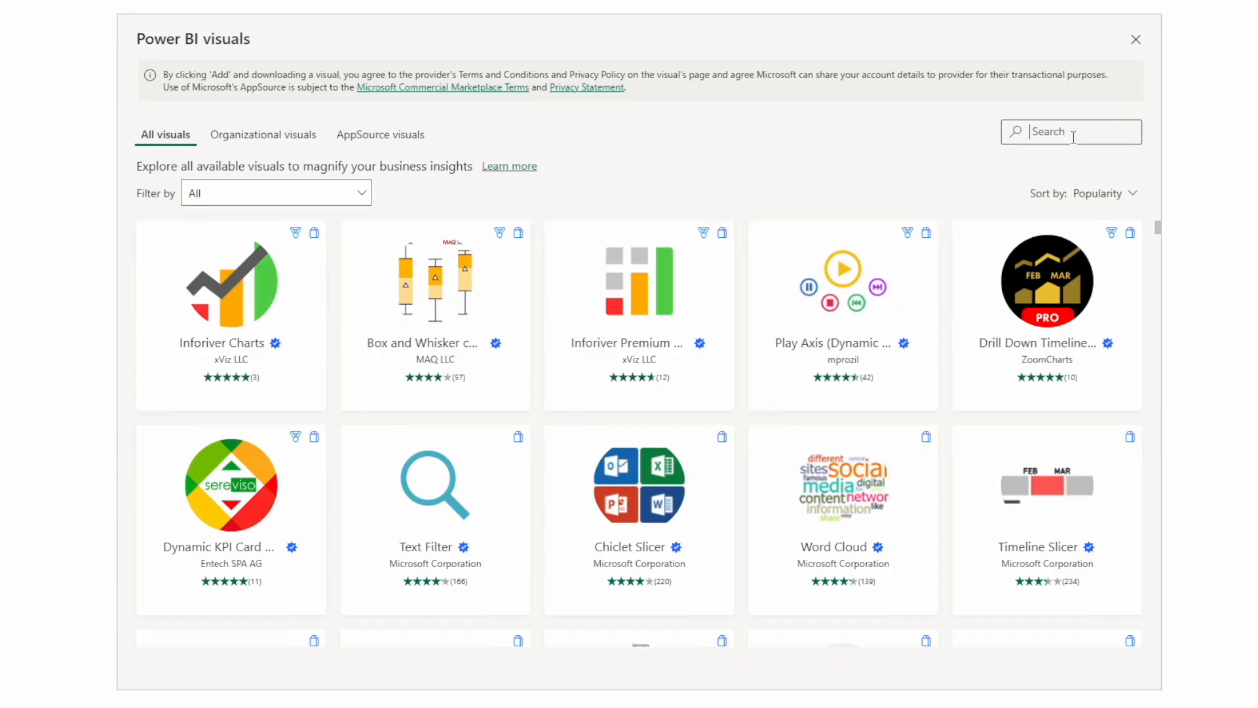
{"action": "left_click", "coordinate": [1074, 132]}
{"action": "type", "text": "netwo"}
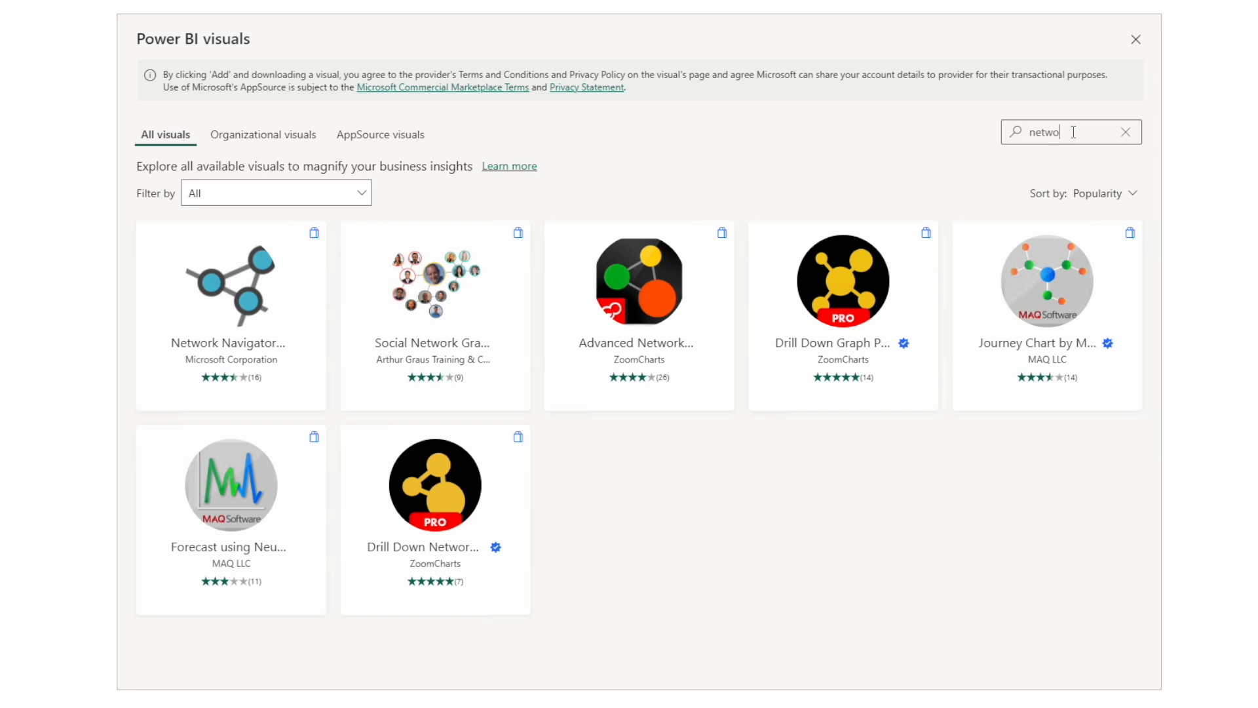
{"action": "left_click", "coordinate": [644, 289]}
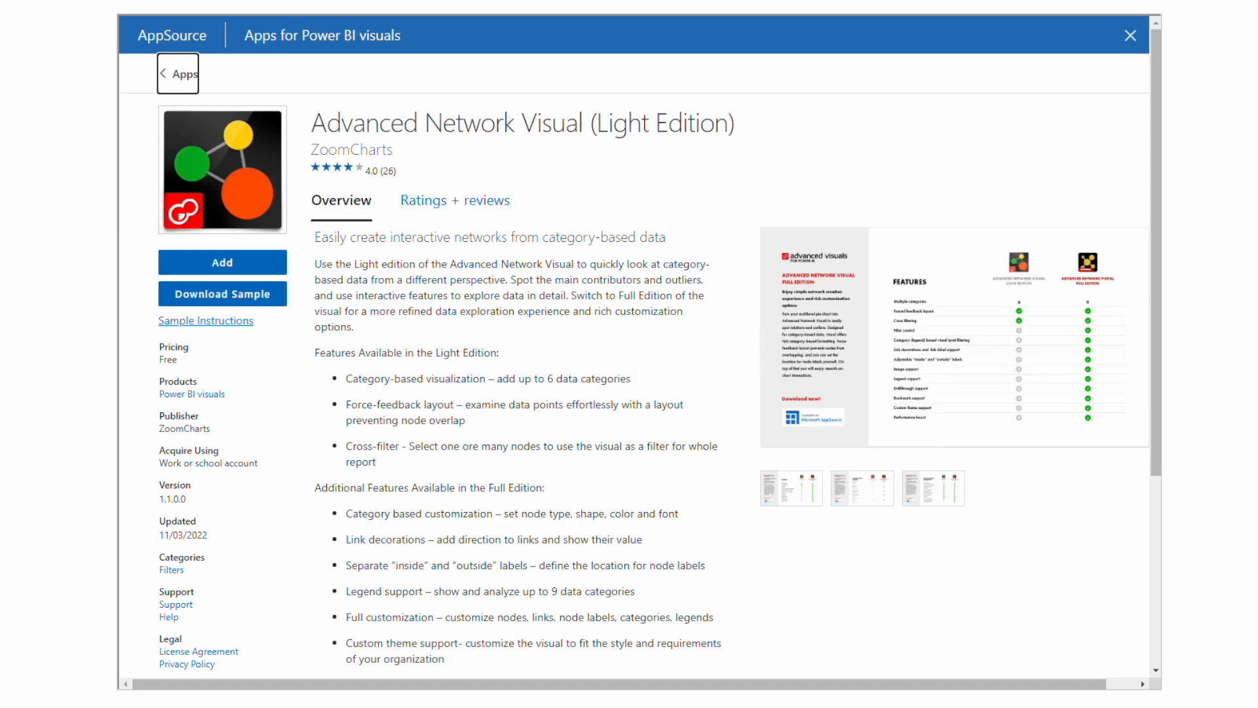
{"action": "left_click", "coordinate": [200, 262]}
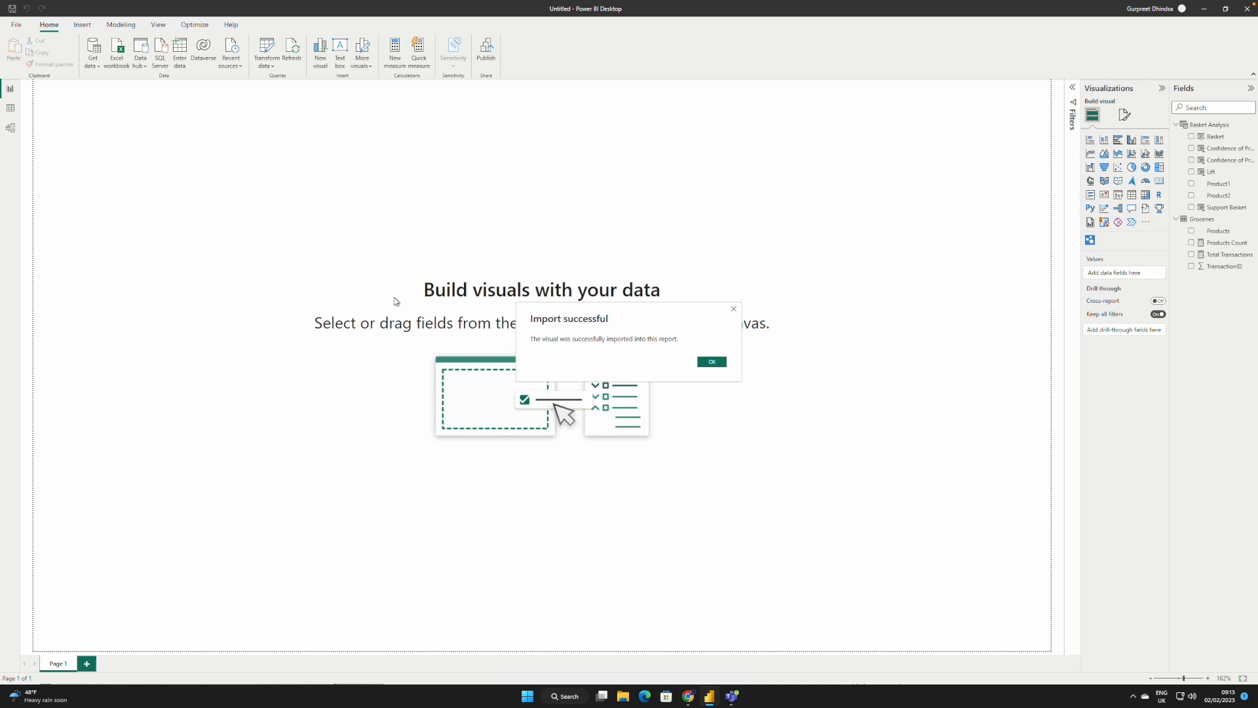
{"action": "left_click", "coordinate": [712, 362]}
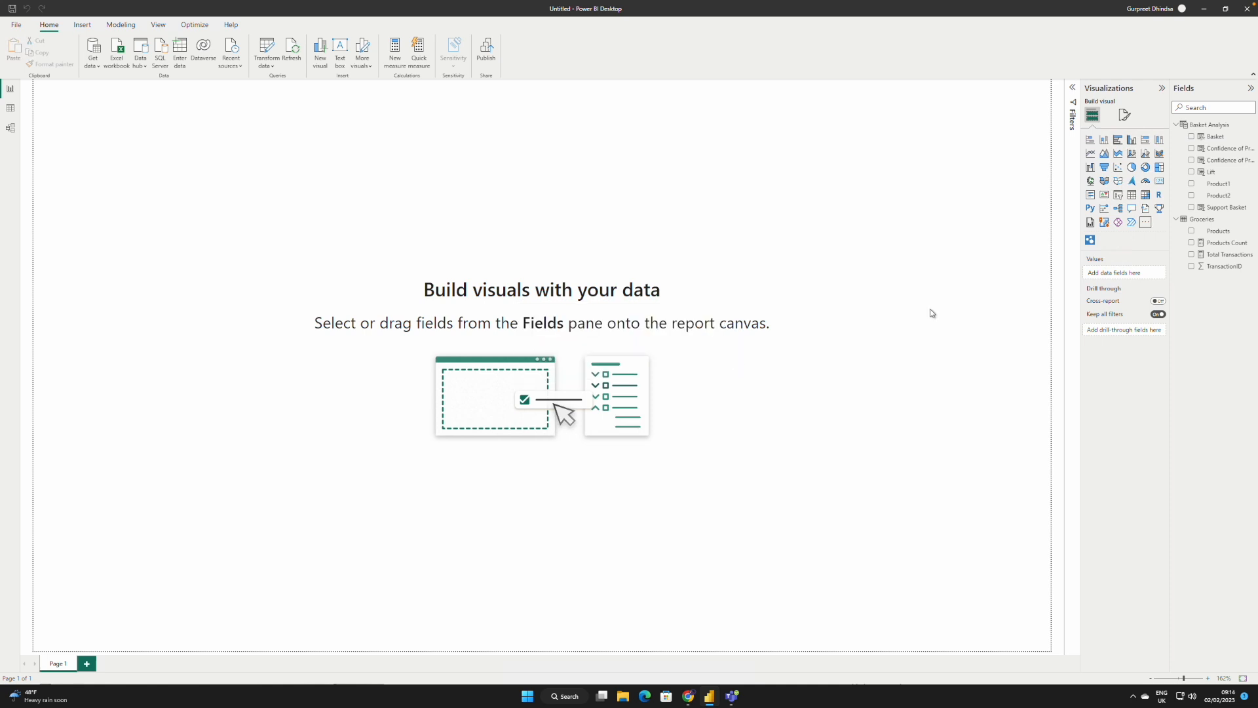
Step: Place an enlarged ZoomCharts Network Chart on the page, with Product1 and Product2 as Nodes and Lift as Measure
{"action": "left_click", "coordinate": [1091, 241]}
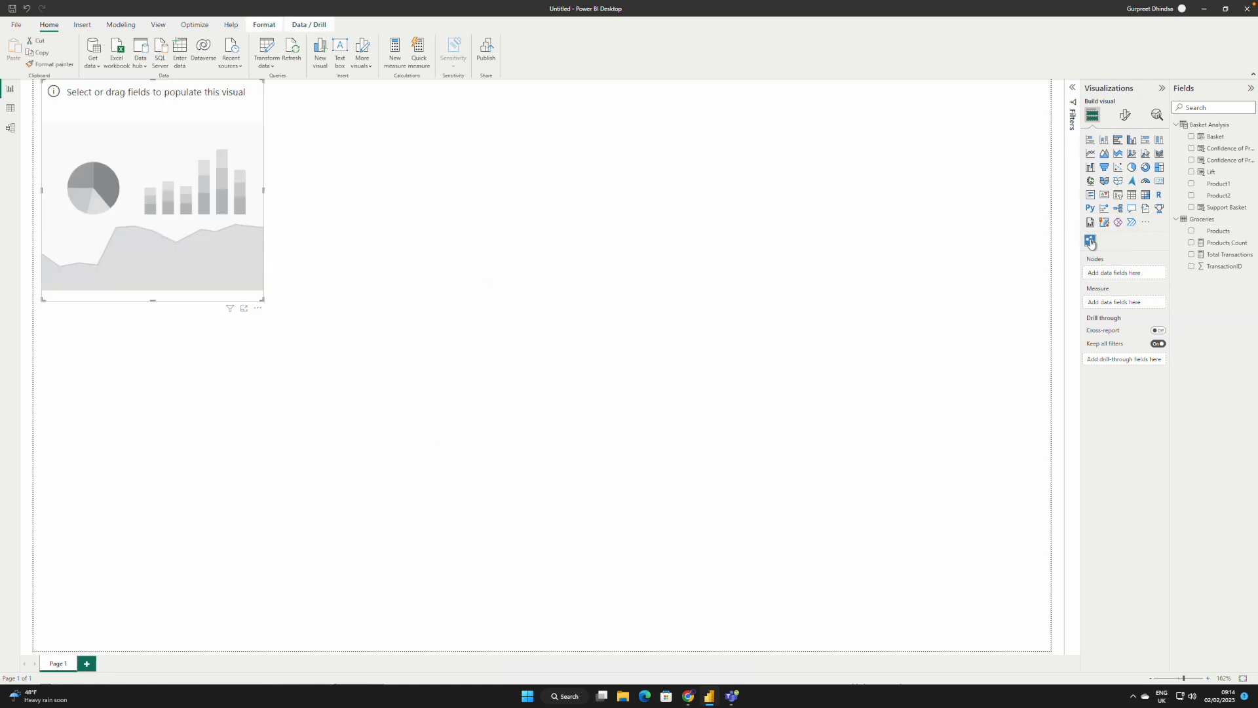
{"action": "left_click_drag", "start_coordinate": [263, 299], "coordinate": [356, 382]}
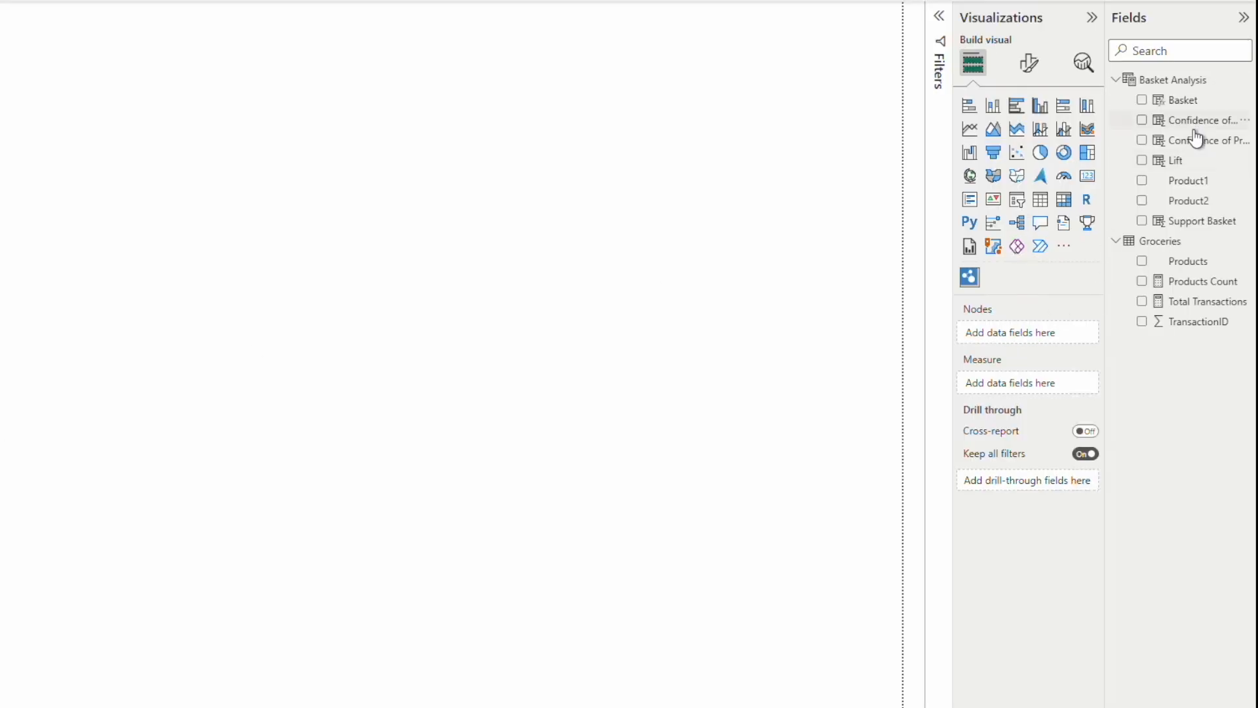
{"action": "left_click_drag", "start_coordinate": [1189, 182], "coordinate": [1026, 339]}
{"action": "left_click_drag", "start_coordinate": [1189, 200], "coordinate": [1039, 351]}
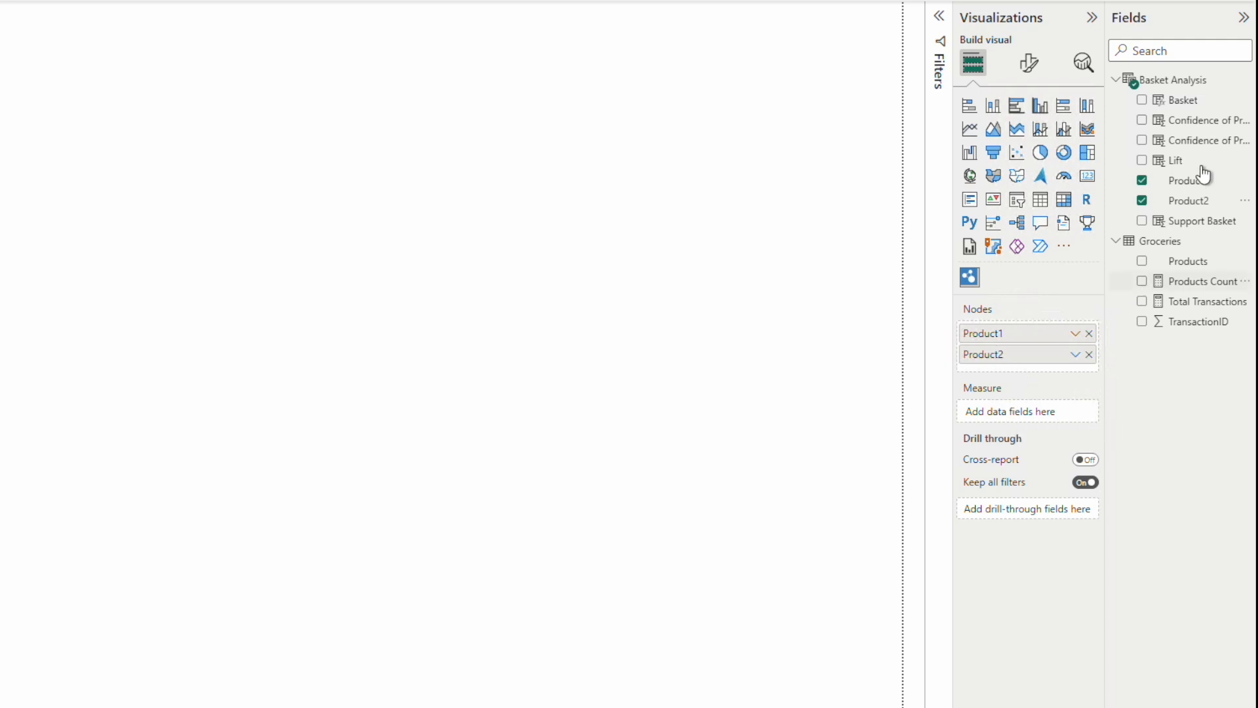
{"action": "left_click_drag", "start_coordinate": [1188, 168], "coordinate": [1068, 417]}
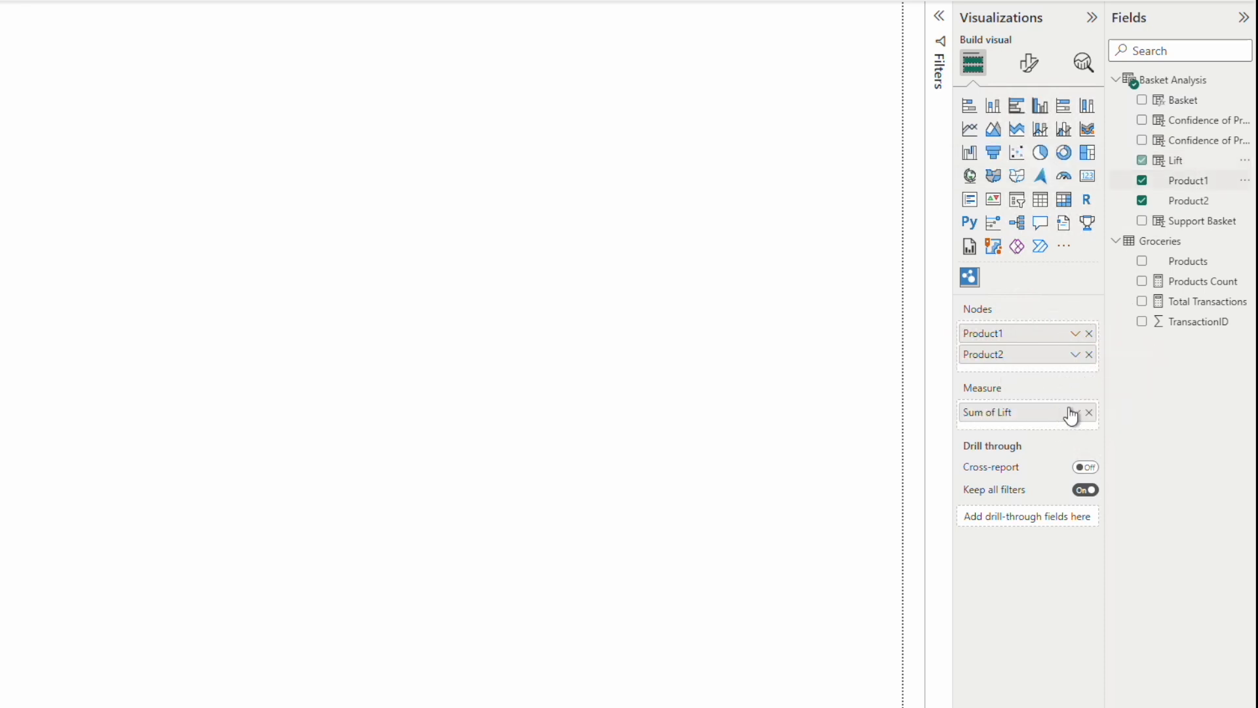
Step: Filter the network chart to items whose Sum of Lift is greater than 2.2
{"action": "left_click", "coordinate": [939, 16]}
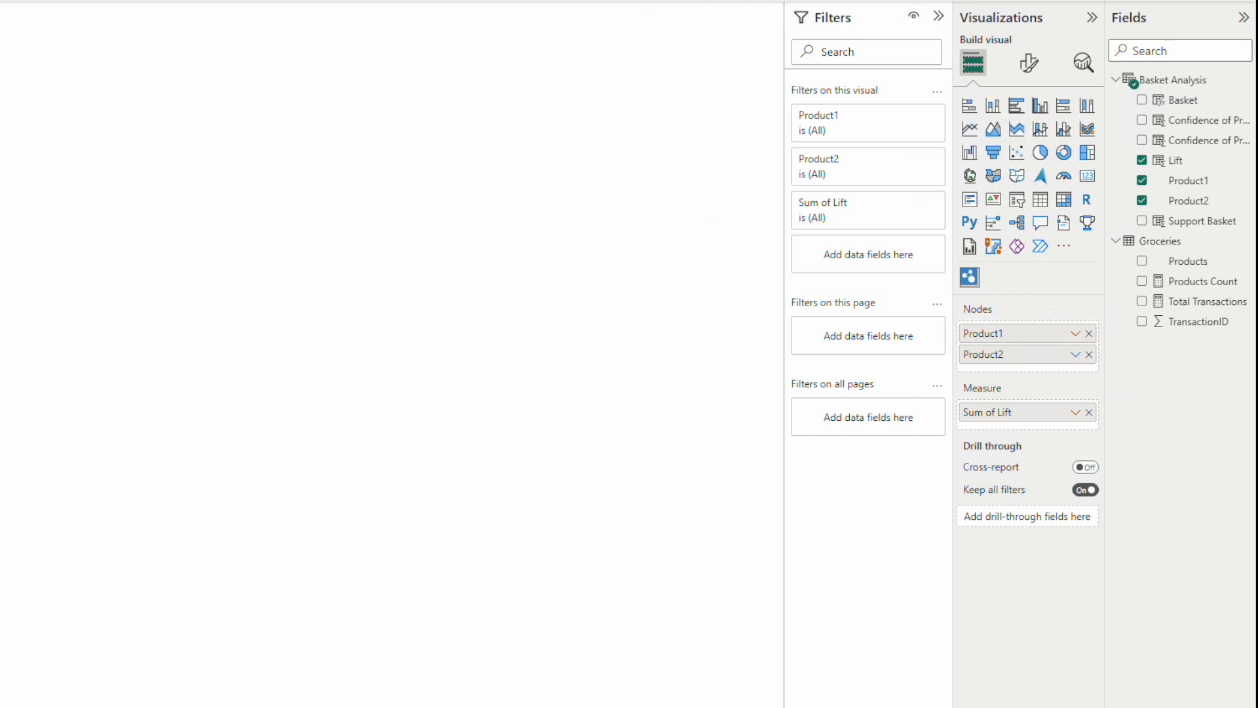
{"action": "mouse_move", "coordinate": [859, 214]}
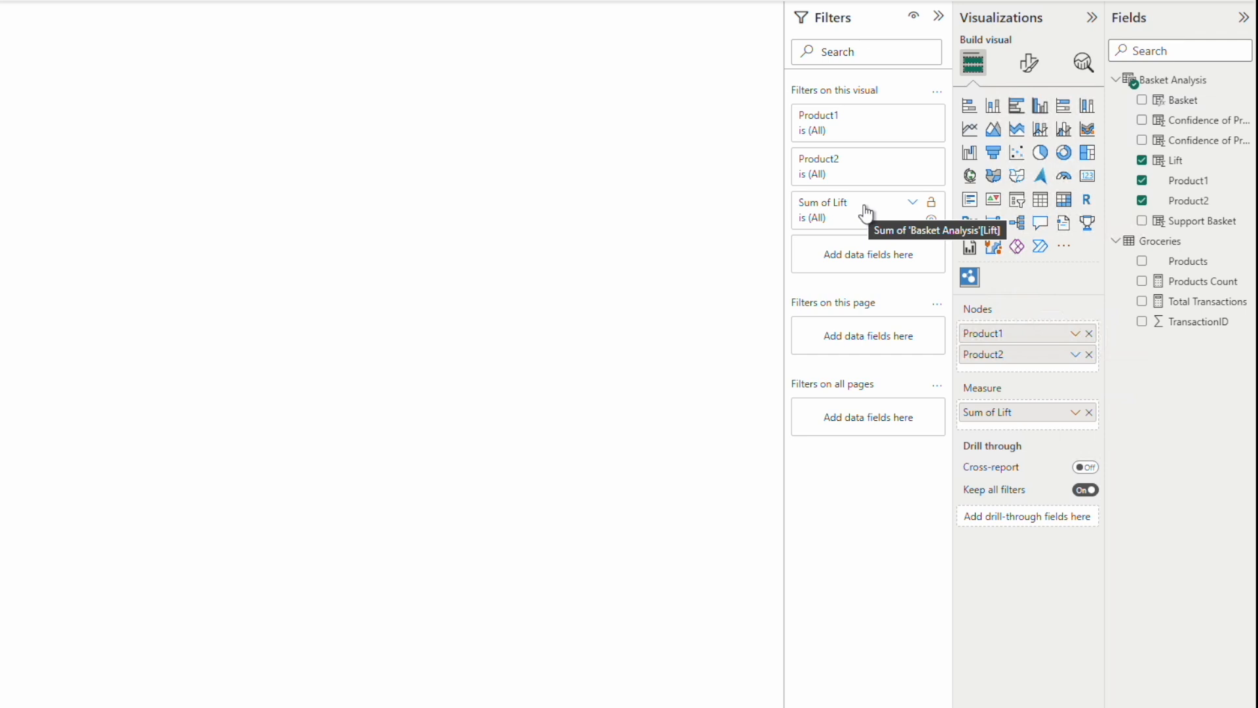
{"action": "left_click", "coordinate": [912, 204]}
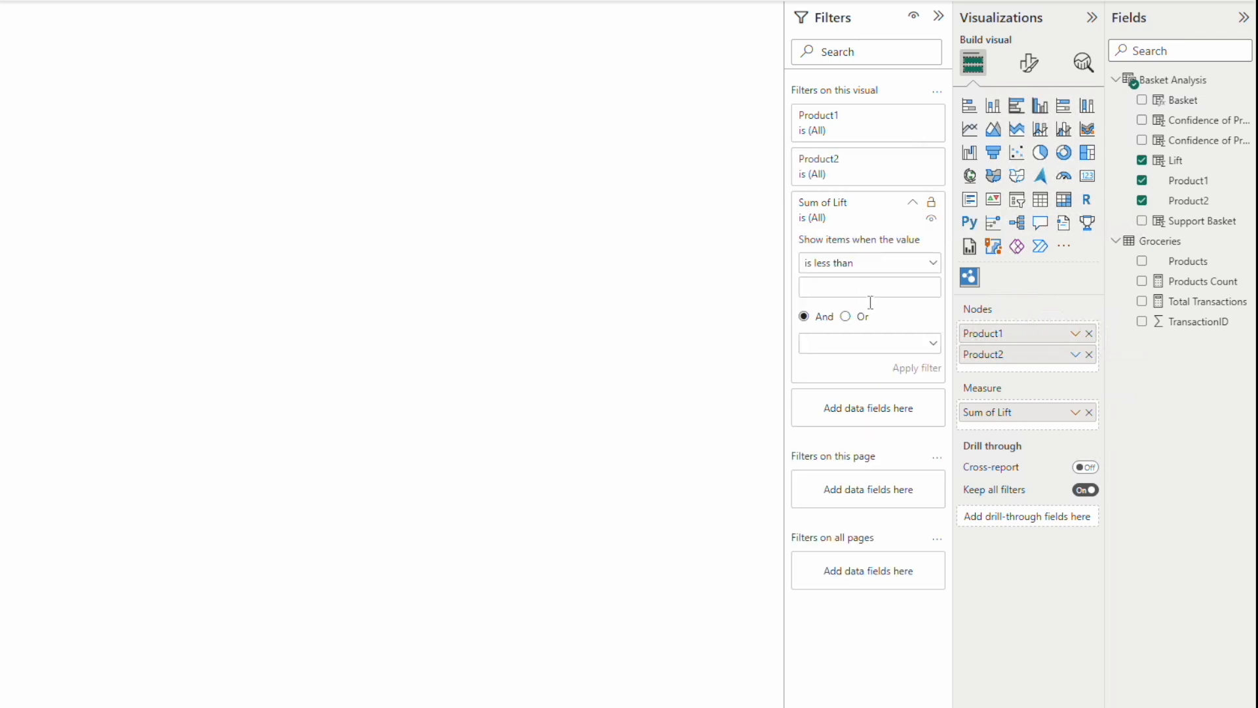
{"action": "left_click", "coordinate": [845, 269]}
{"action": "left_click", "coordinate": [851, 329]}
{"action": "left_click", "coordinate": [837, 288]}
{"action": "type", "text": "2"}
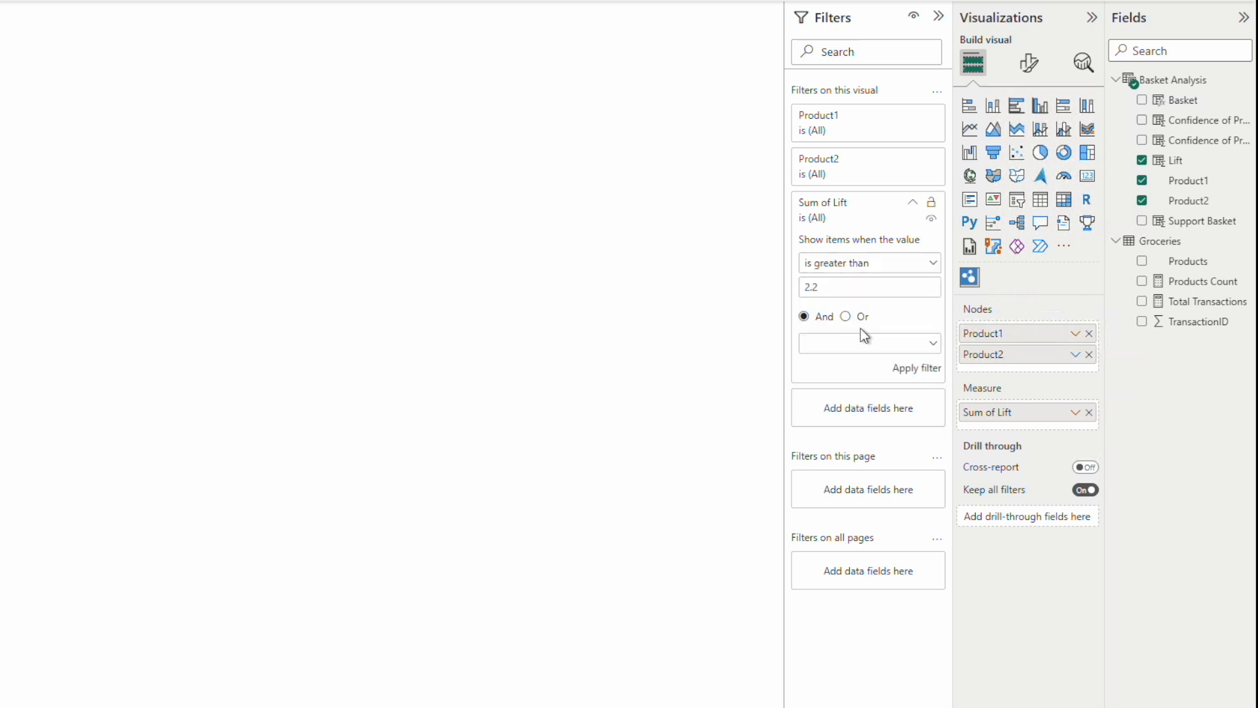
{"action": "left_click", "coordinate": [917, 370]}
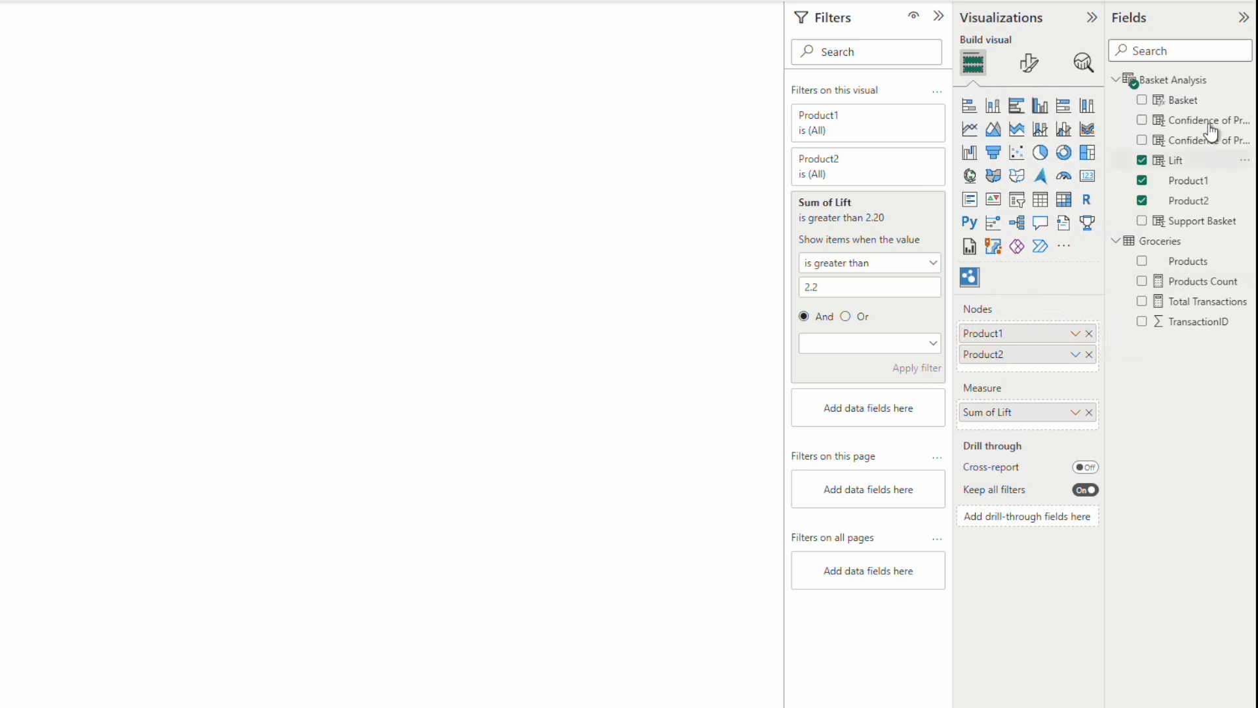
Step: Add Support Basket as a filter on the network chart, showing only items where it is greater than 0.006
{"action": "left_click_drag", "start_coordinate": [1208, 228], "coordinate": [886, 416]}
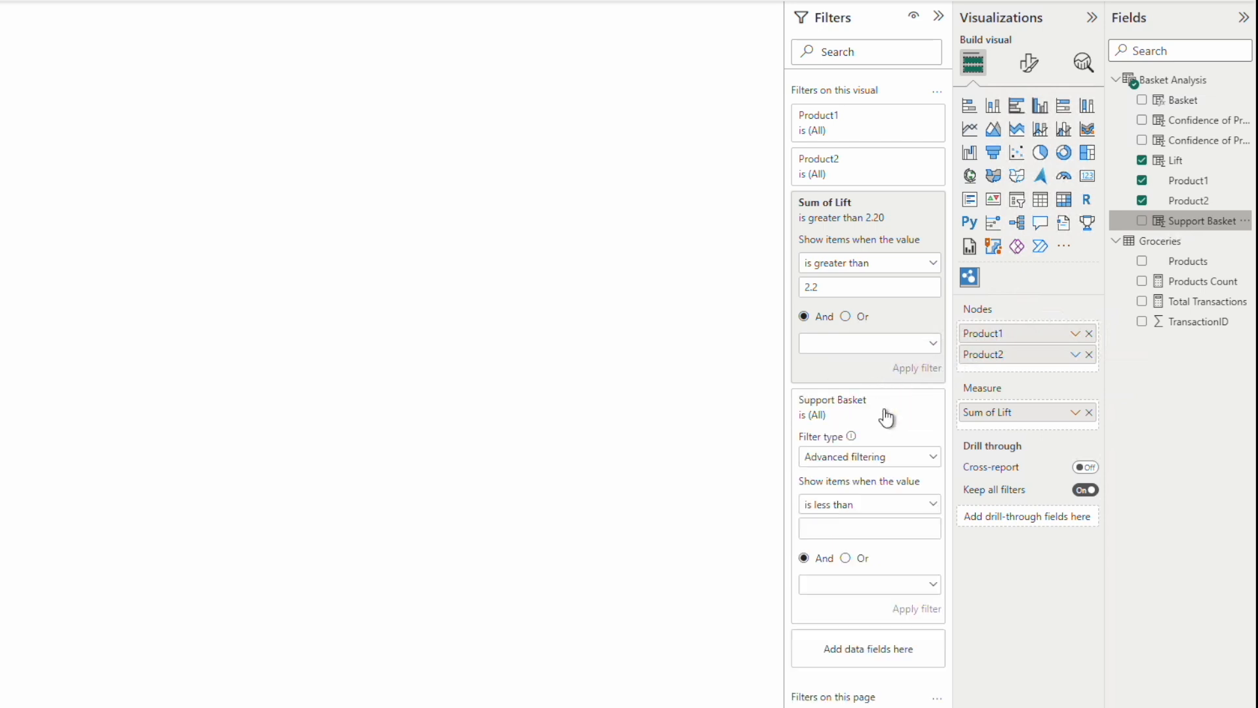
{"action": "left_click", "coordinate": [853, 514]}
{"action": "left_click", "coordinate": [845, 568]}
{"action": "left_click", "coordinate": [829, 530]}
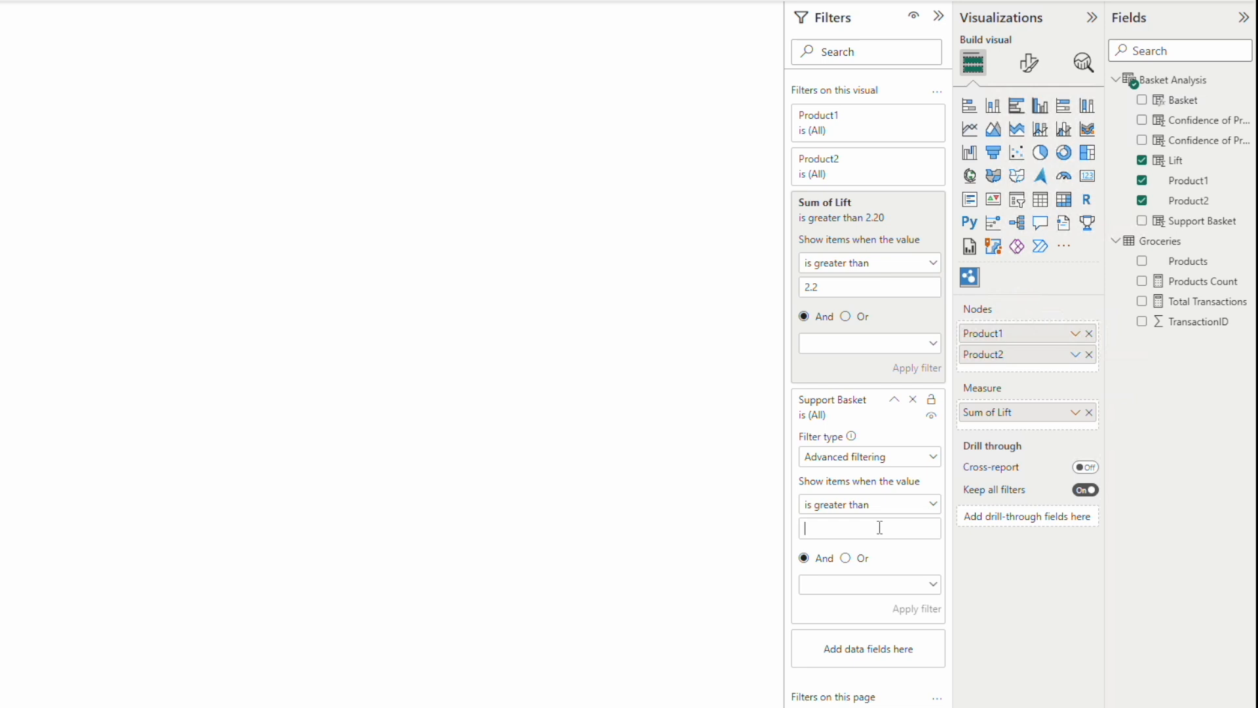
{"action": "type", "text": "0.006"}
{"action": "left_click", "coordinate": [912, 608]}
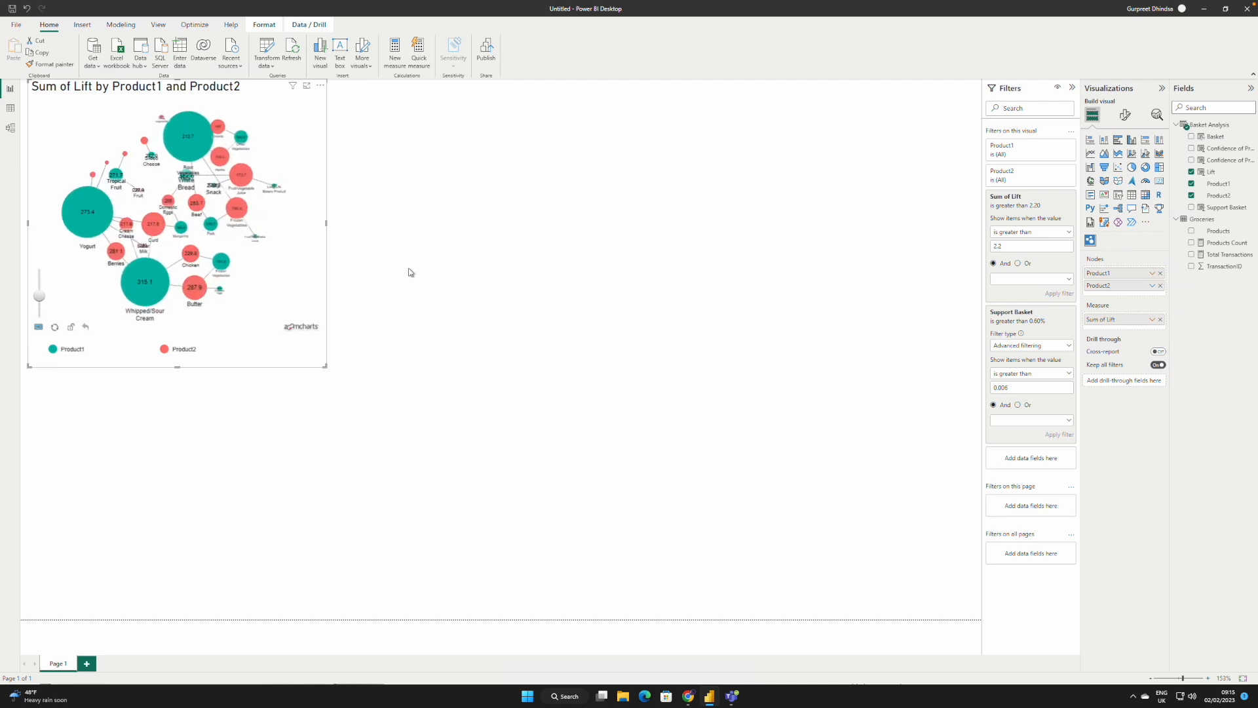
Step: Move the network chart lower on the page and change its title text to "Basket Analysis Network"
{"action": "left_click_drag", "start_coordinate": [276, 103], "coordinate": [295, 251]}
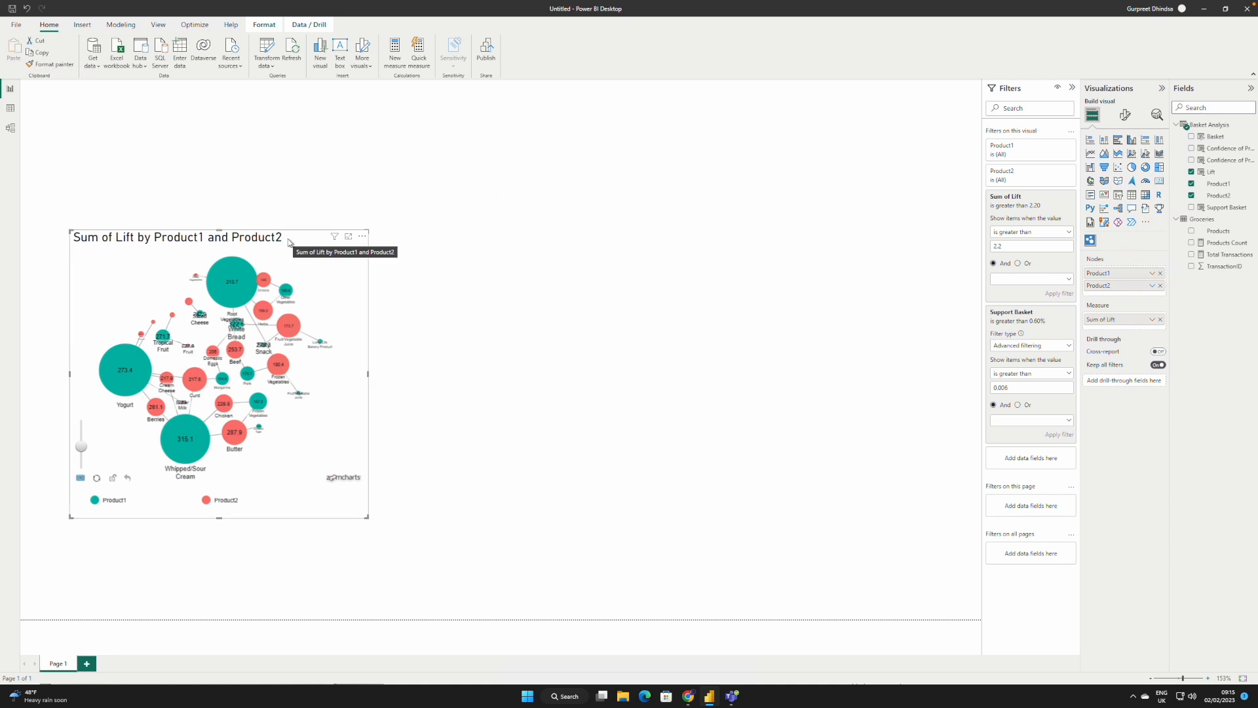
{"action": "left_click", "coordinate": [1125, 116]}
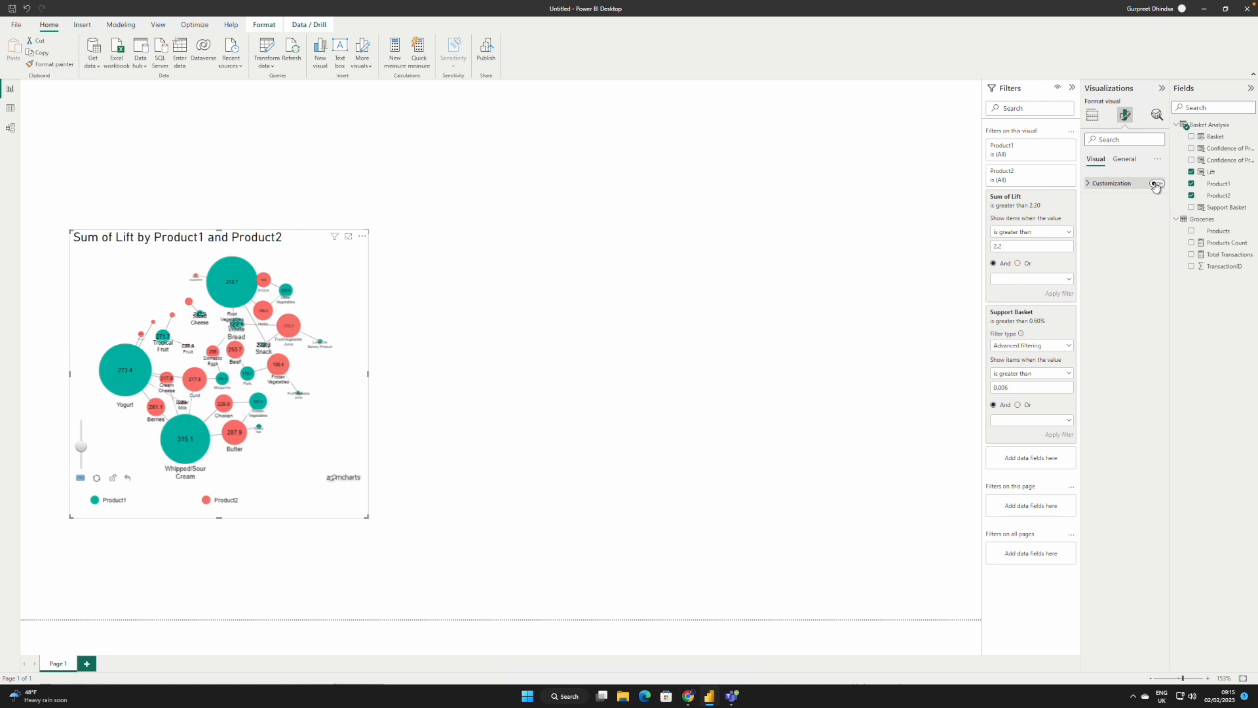
{"action": "left_click", "coordinate": [1125, 160]}
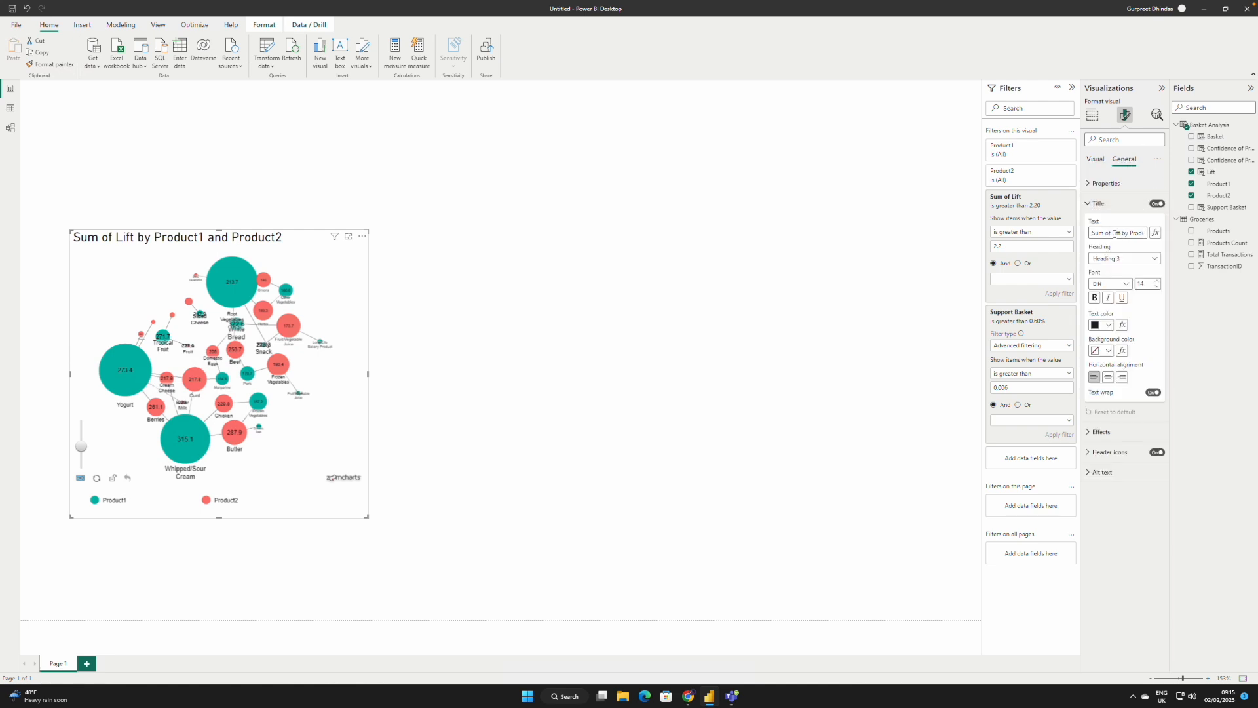
{"action": "left_click_drag", "start_coordinate": [1091, 232], "coordinate": [1162, 239]}
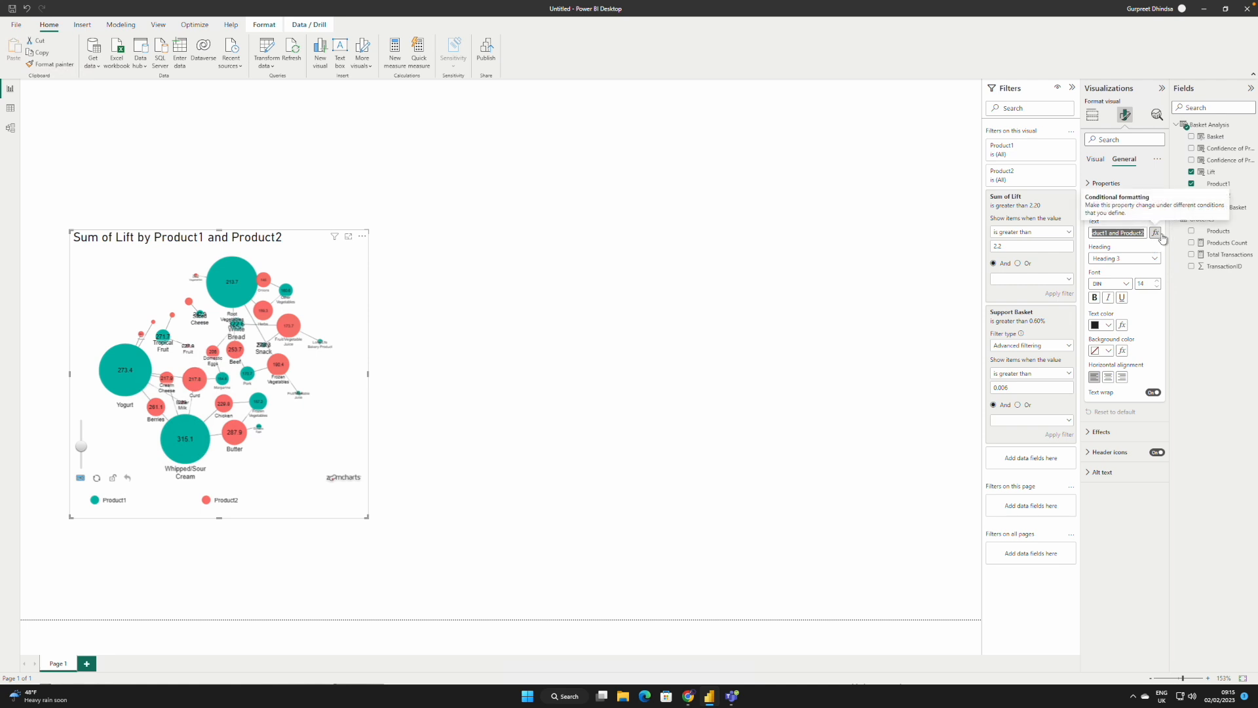
{"action": "key", "text": "BackSpace"}
{"action": "type", "text": "Basket An"}
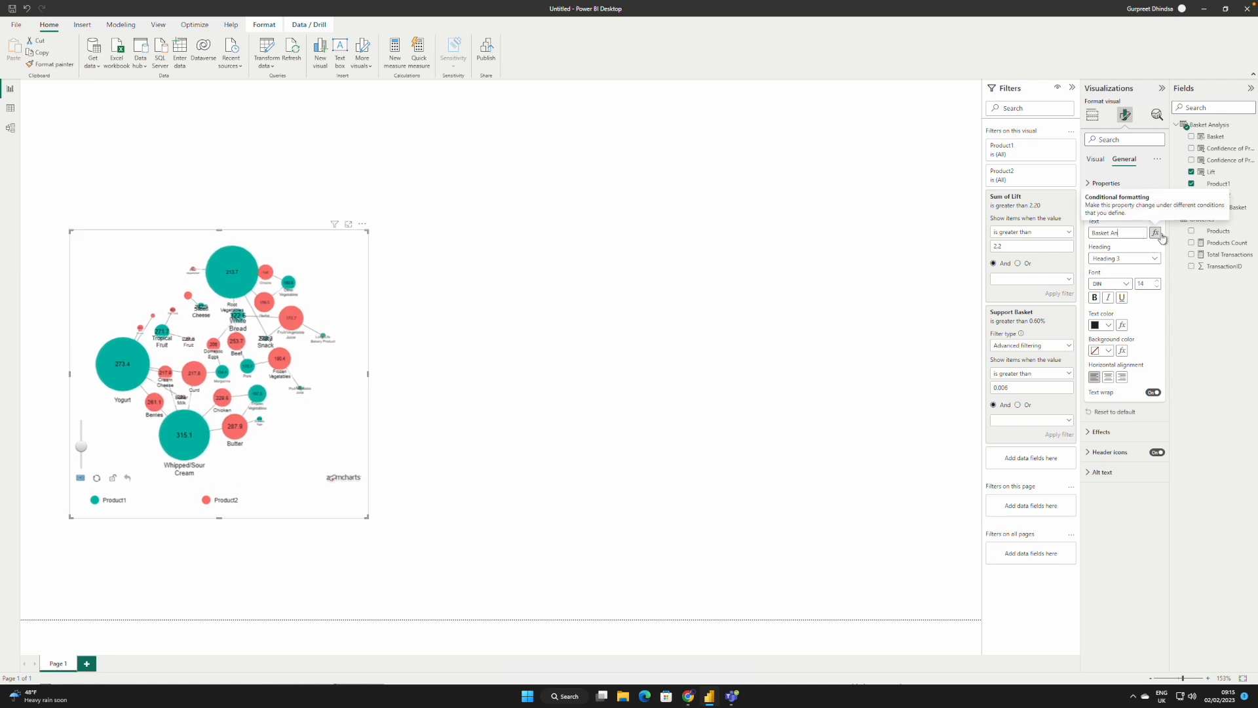
{"action": "type", "text": "alysis Network"}
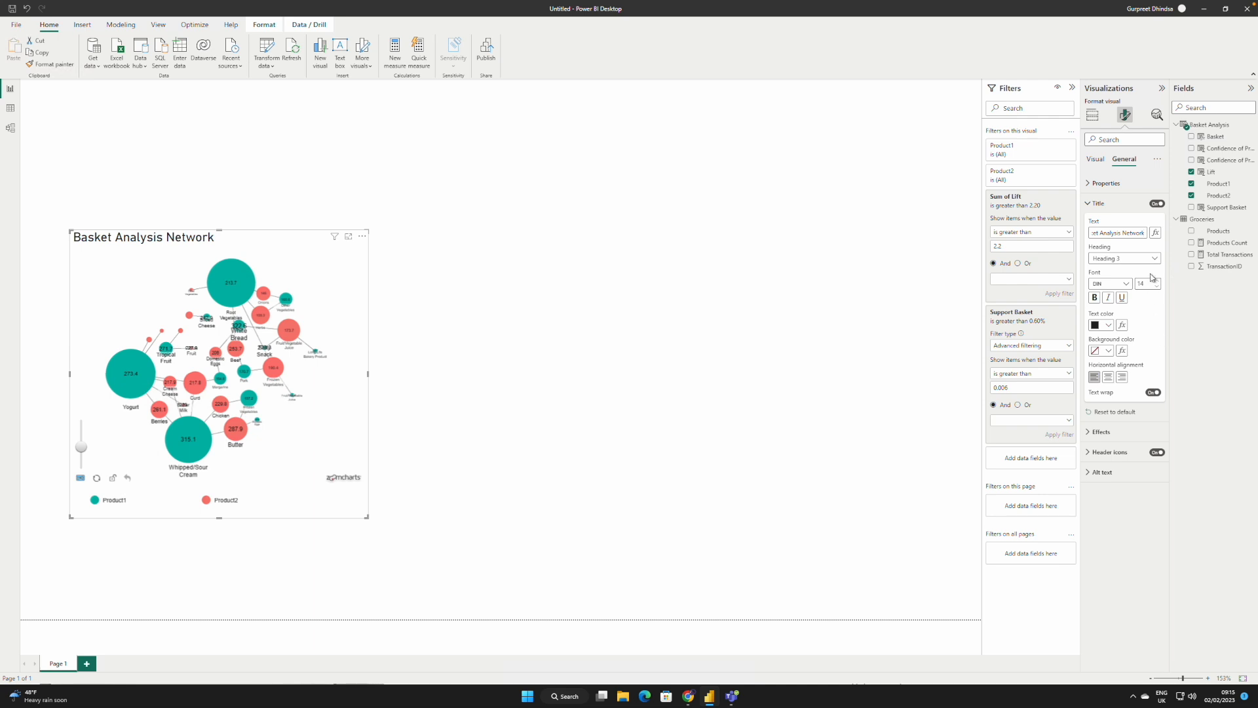
Step: Centre the network chart's title in a smaller font size and shift the network diagram slightly lower within the visual
{"action": "left_click", "coordinate": [1108, 376]}
{"action": "left_click", "coordinate": [1156, 287]}
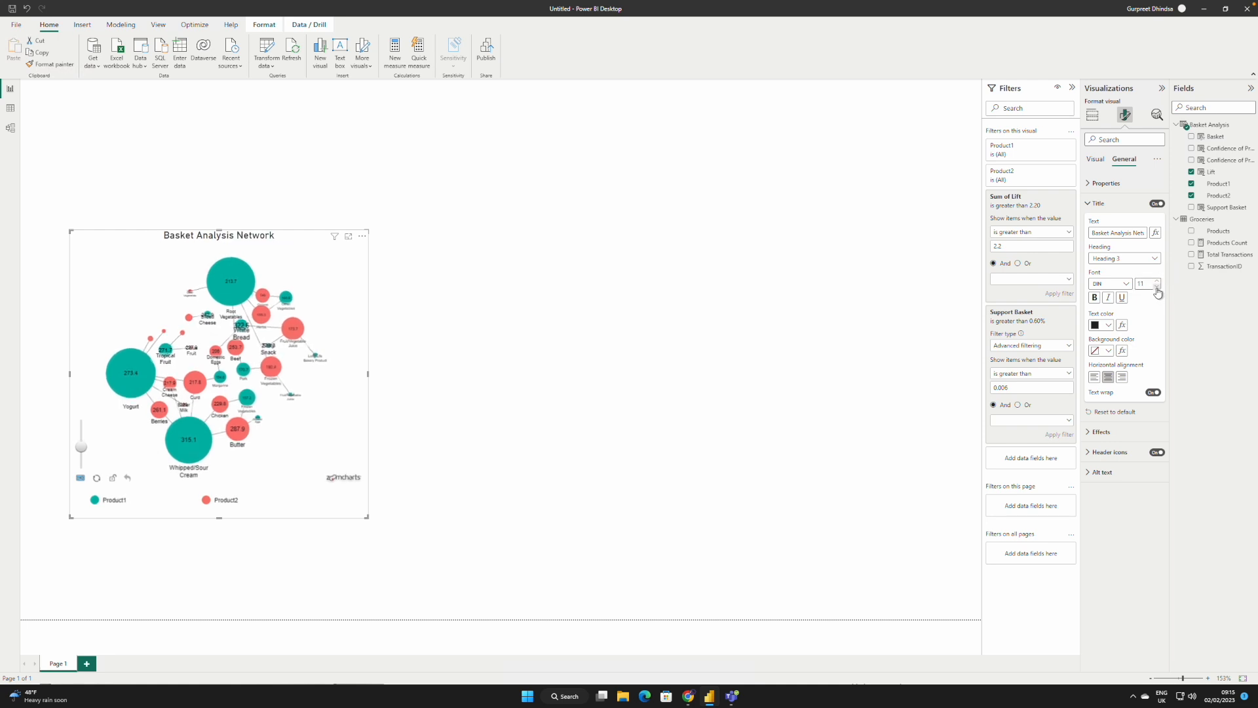
{"action": "left_click", "coordinate": [374, 279]}
{"action": "left_click", "coordinate": [298, 264]}
{"action": "mouse_move", "coordinate": [308, 261]}
{"action": "left_mouse_down"}
{"action": "mouse_move", "coordinate": [280, 275]}
{"action": "mouse_move", "coordinate": [314, 278]}
{"action": "left_mouse_up"}
{"action": "left_click", "coordinate": [598, 248]}
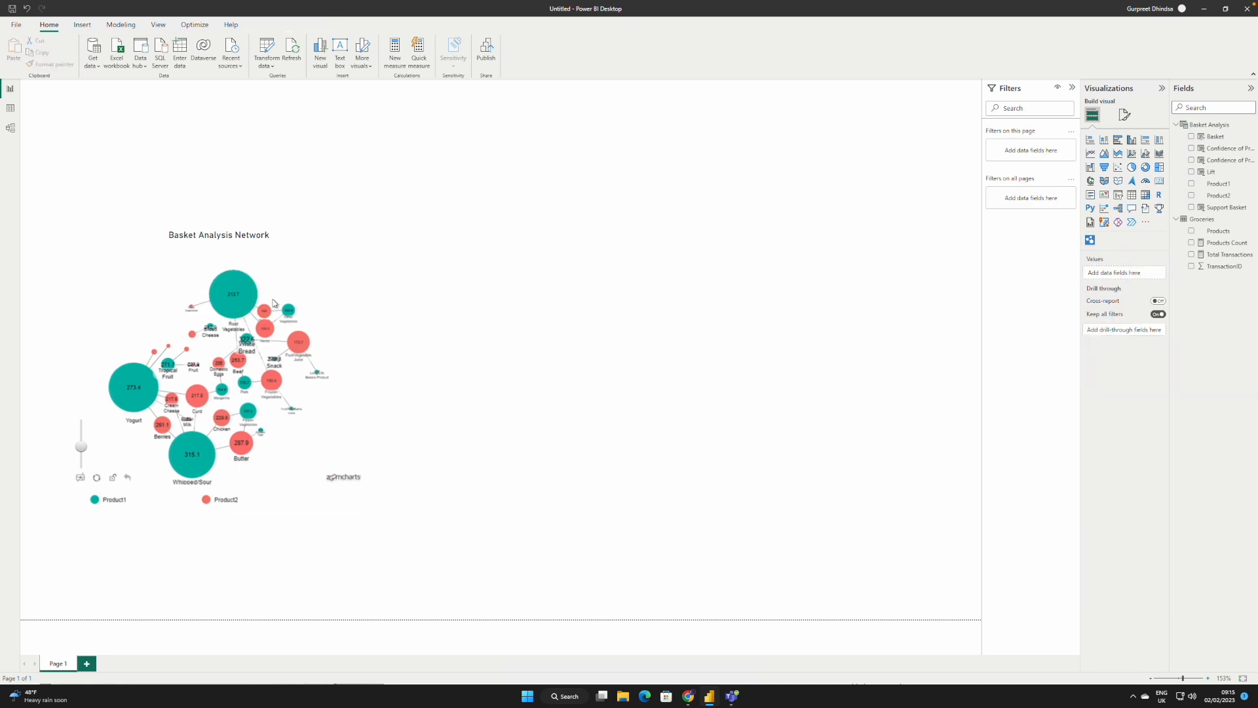
Step: Place a scatter chart beside the network chart, with Basket as Values, Lift on the X Axis and Support Basket on the Y Axis
{"action": "left_click", "coordinate": [1119, 169]}
{"action": "left_click_drag", "start_coordinate": [272, 99], "coordinate": [679, 157]}
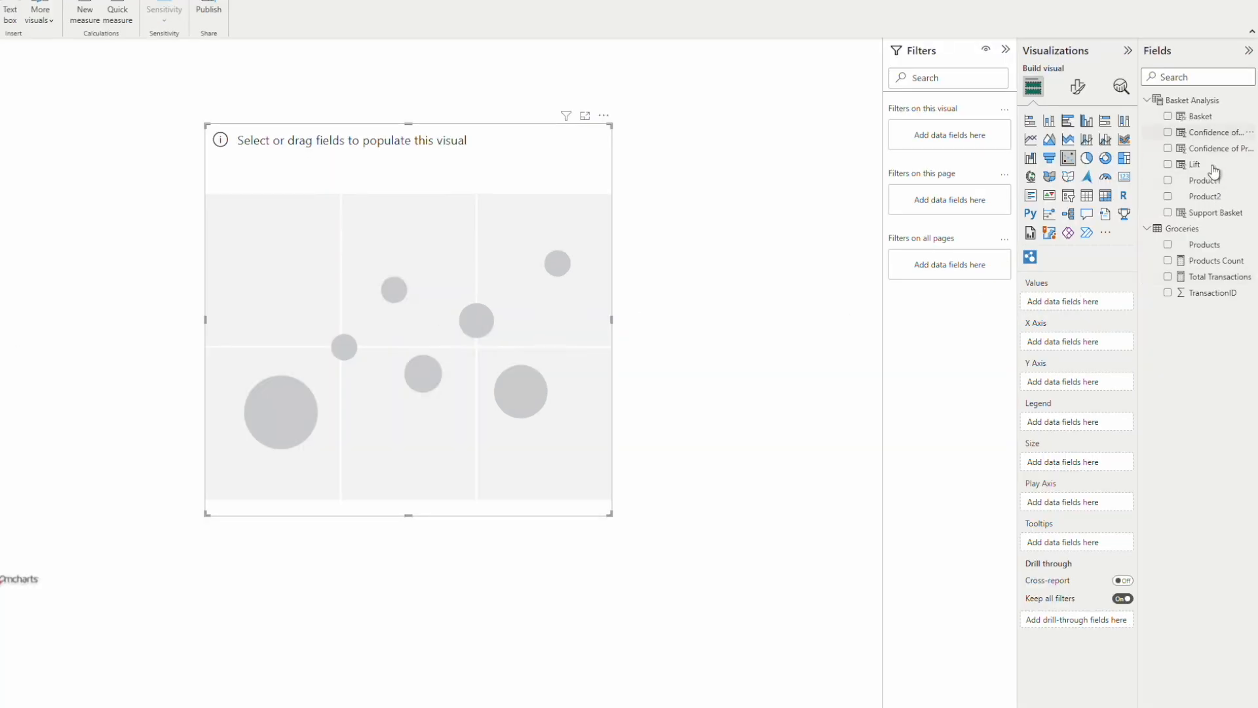
{"action": "left_click_drag", "start_coordinate": [1208, 122], "coordinate": [1094, 305]}
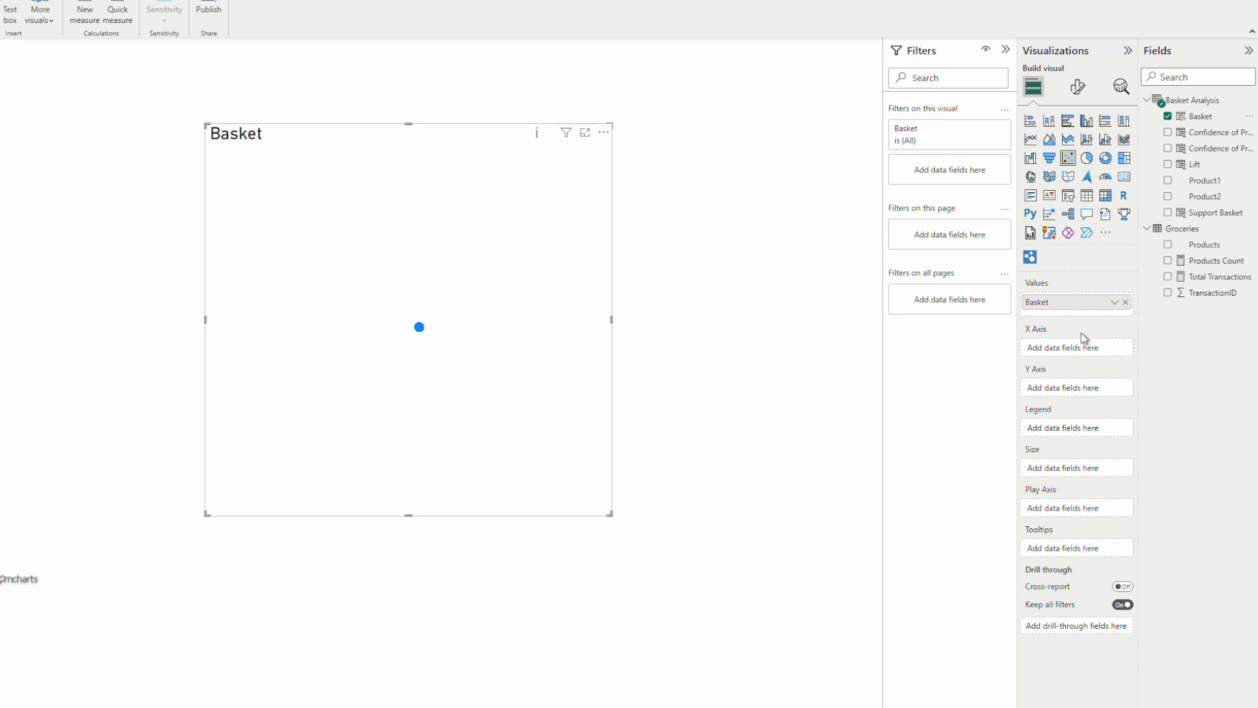
{"action": "left_click_drag", "start_coordinate": [1203, 165], "coordinate": [1114, 362]}
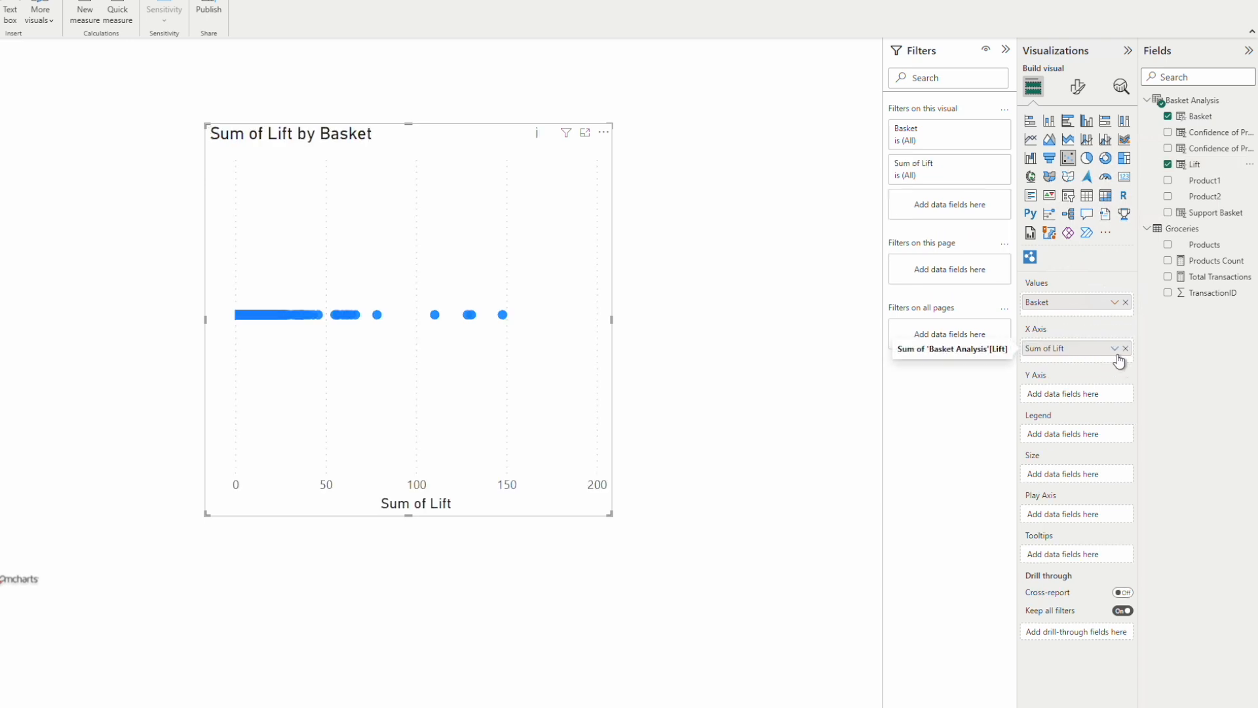
{"action": "left_click_drag", "start_coordinate": [1215, 212], "coordinate": [1076, 394]}
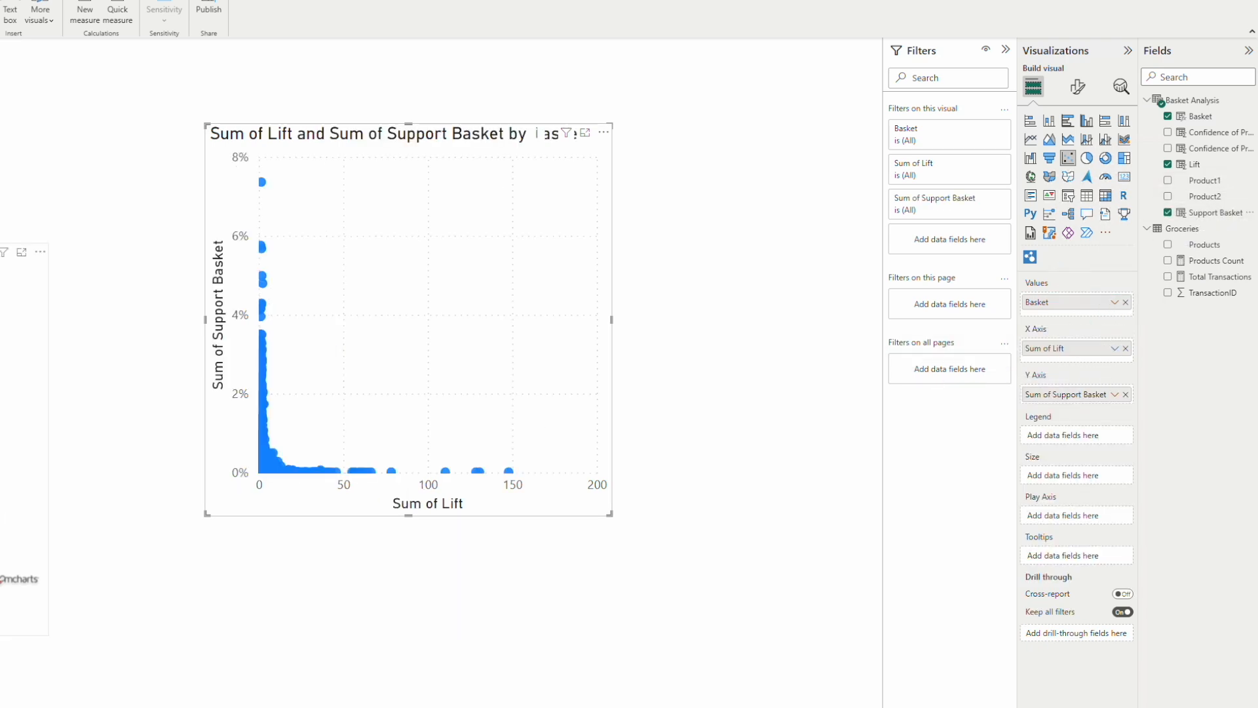
Step: Filter the scatter chart to items whose Sum of Lift is greater than 2.2
{"action": "left_click", "coordinate": [985, 165]}
{"action": "left_click", "coordinate": [936, 218]}
{"action": "left_click", "coordinate": [928, 261]}
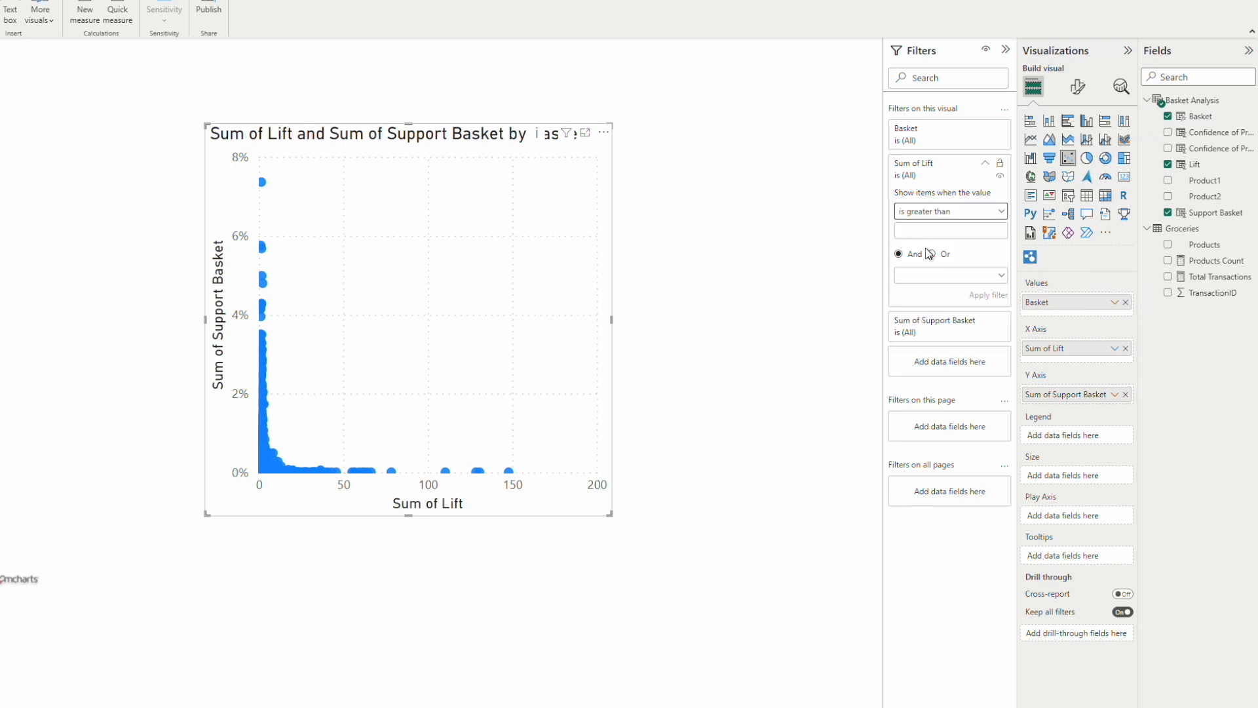
{"action": "left_click", "coordinate": [923, 232]}
{"action": "type", "text": "2.2"}
{"action": "left_click", "coordinate": [988, 295]}
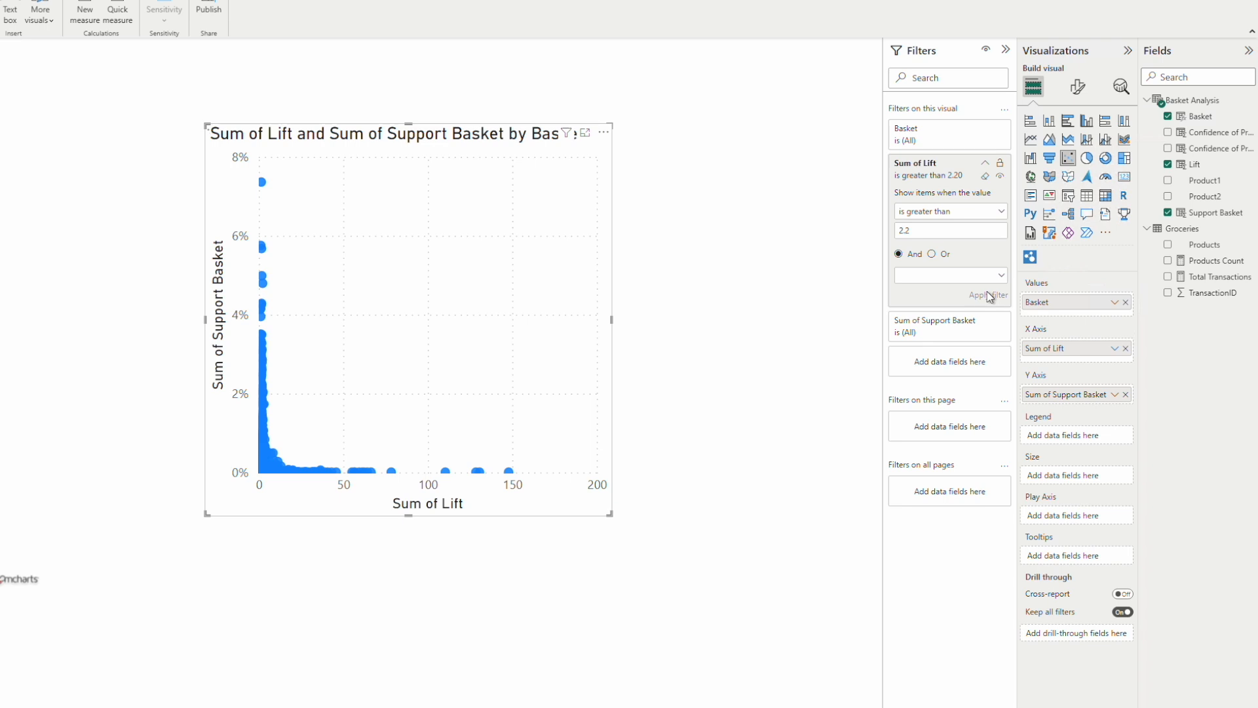
Step: Filter the scatter chart to items whose Sum of Support Basket is greater than 0.006
{"action": "left_click", "coordinate": [950, 328]}
{"action": "left_click", "coordinate": [941, 371]}
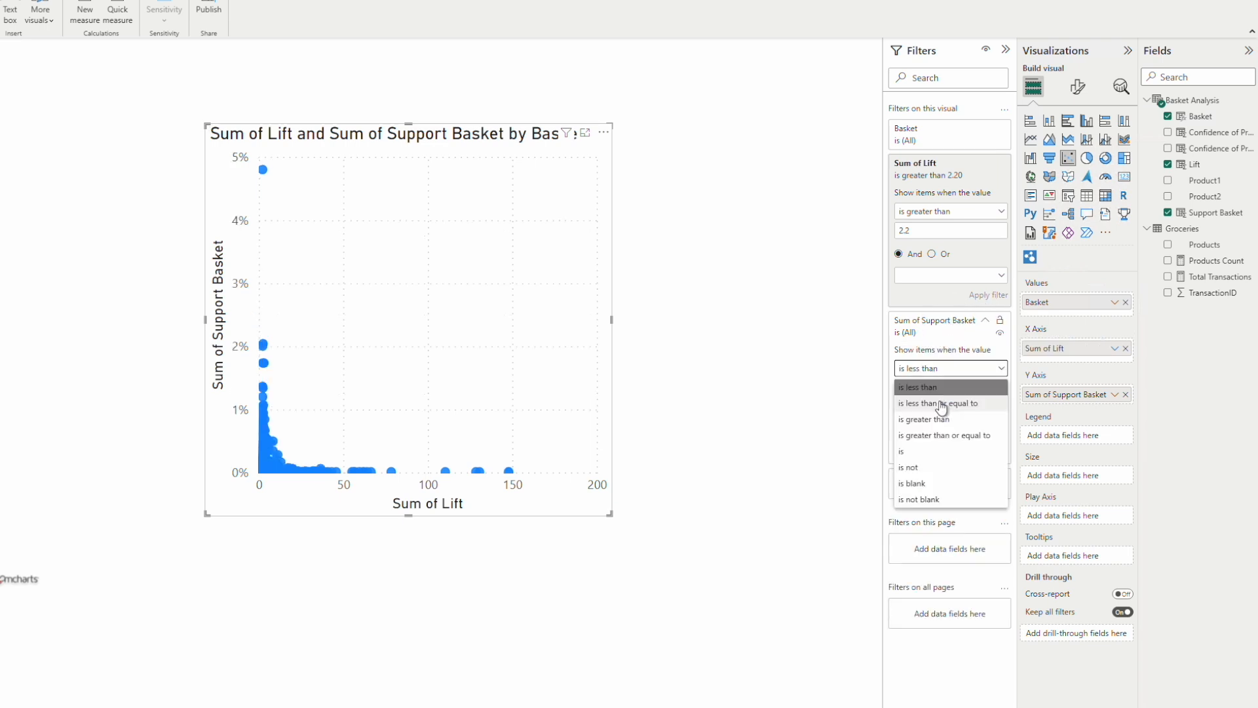
{"action": "left_click", "coordinate": [931, 414]}
{"action": "left_click", "coordinate": [927, 388]}
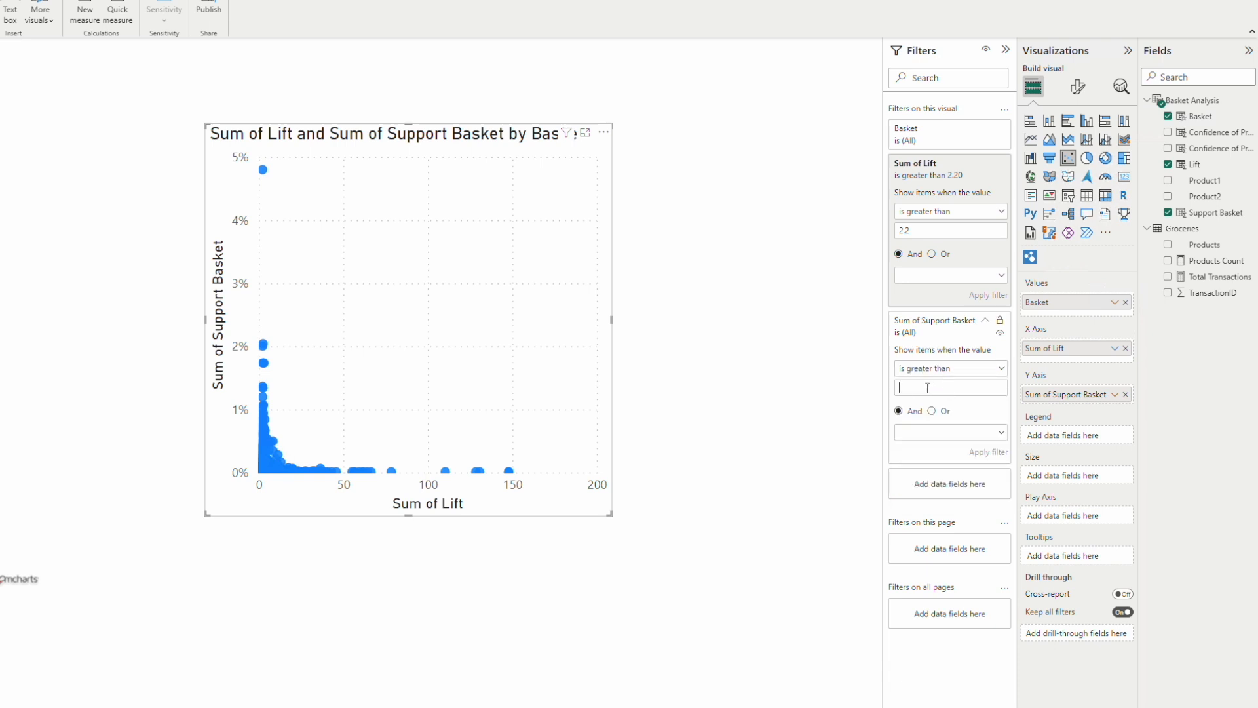
{"action": "type", "text": "-"}
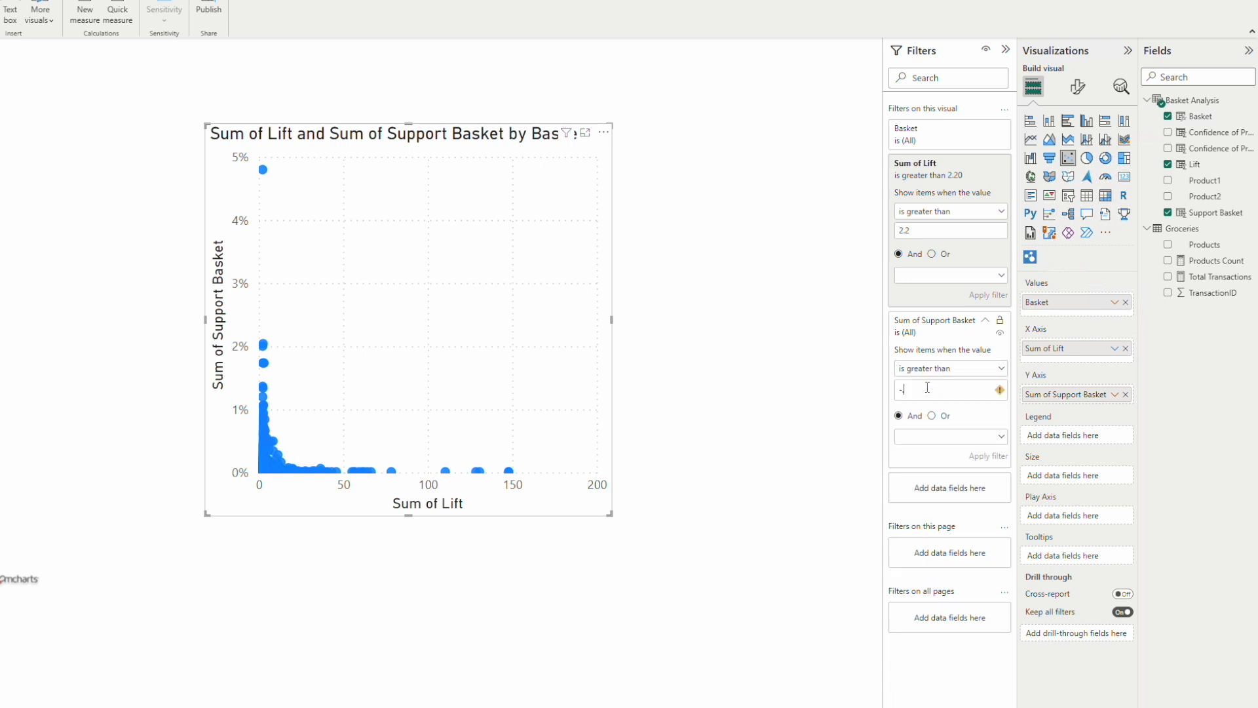
{"action": "type", "text": ".6"}
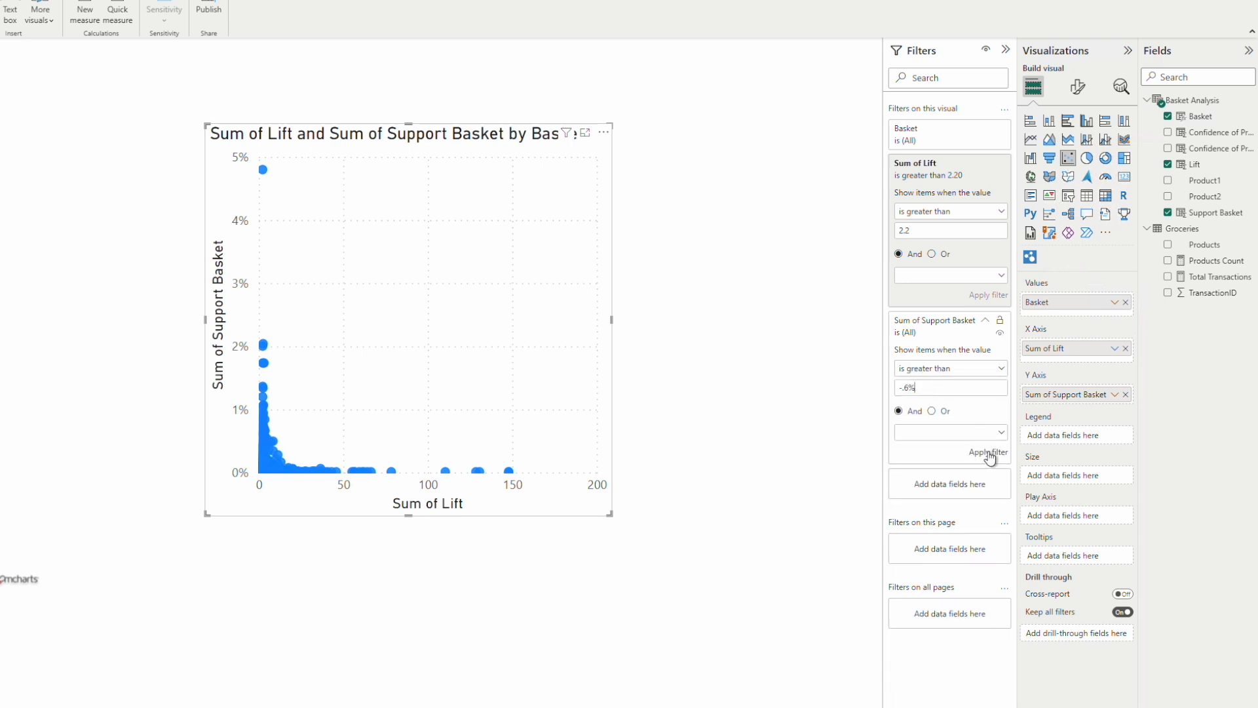
{"action": "key", "text": "BackSpace"}
{"action": "key", "text": "BackSpace"}
{"action": "key", "text": "BackSpace"}
{"action": "key", "text": "BackSpace"}
{"action": "left_click", "coordinate": [993, 452]}
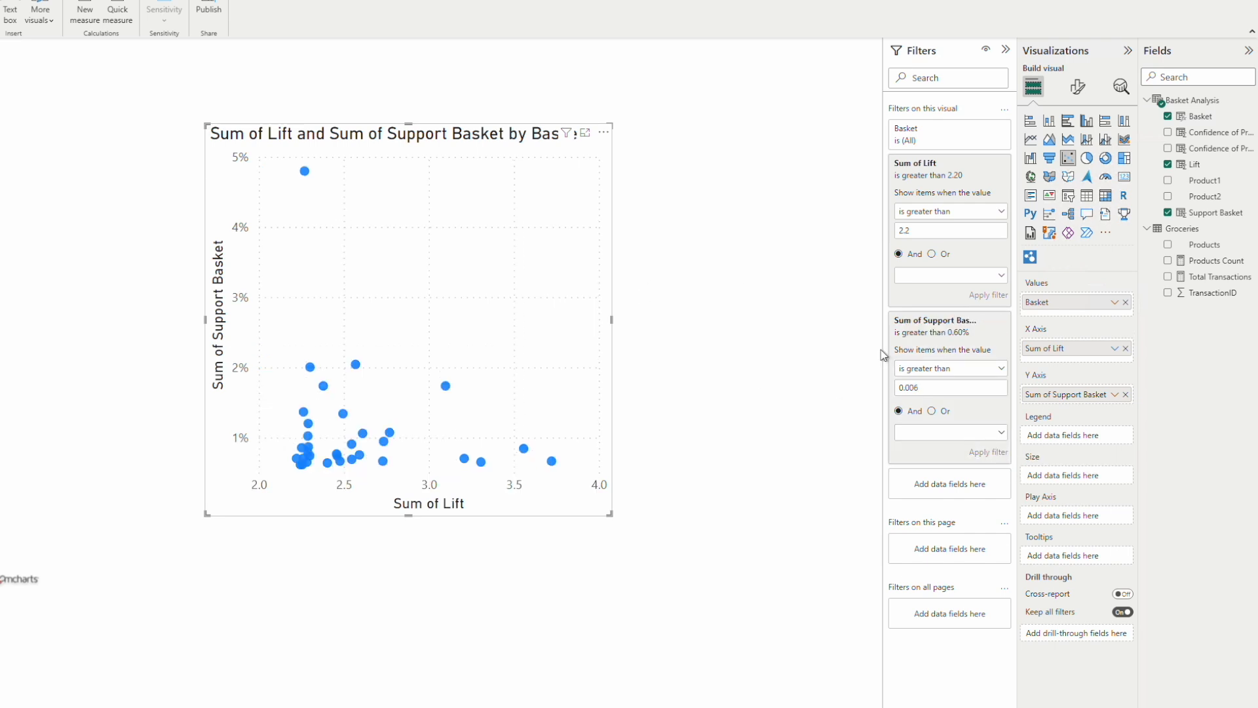
Step: Turn on category labels for the scatter chart, then widen it and move it to the page's upper right
{"action": "left_click", "coordinate": [1080, 90]}
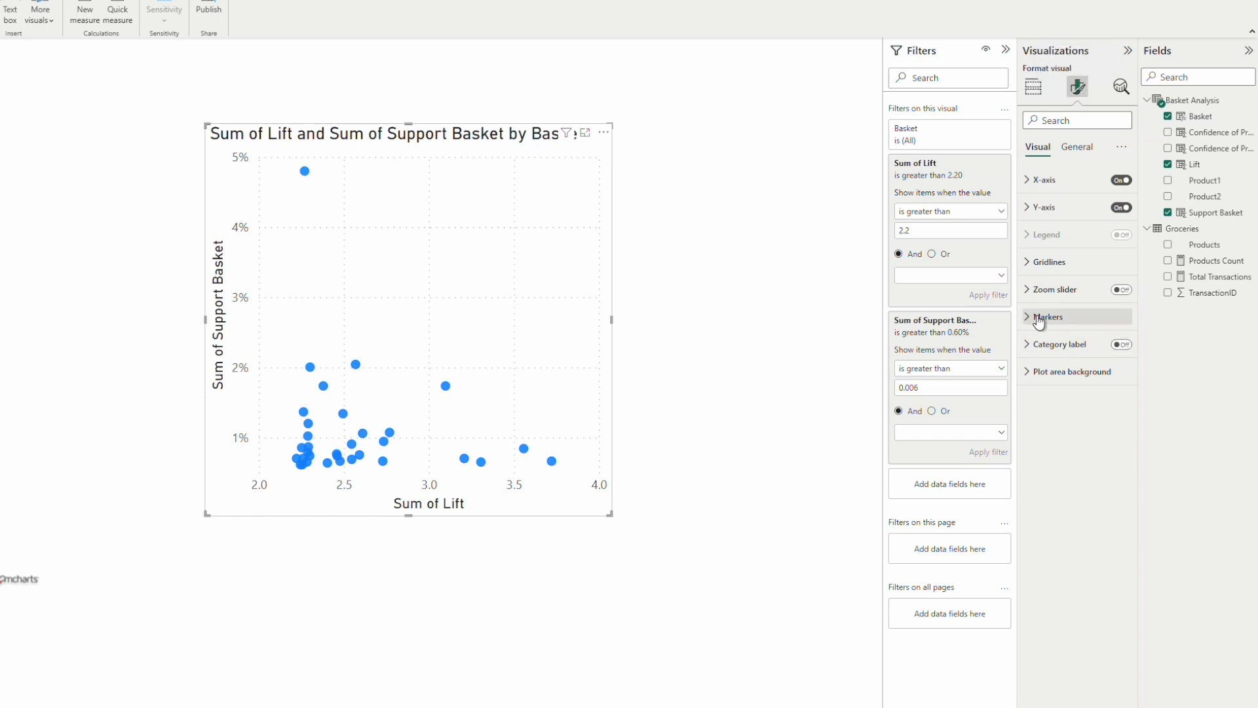
{"action": "left_click", "coordinate": [1119, 344]}
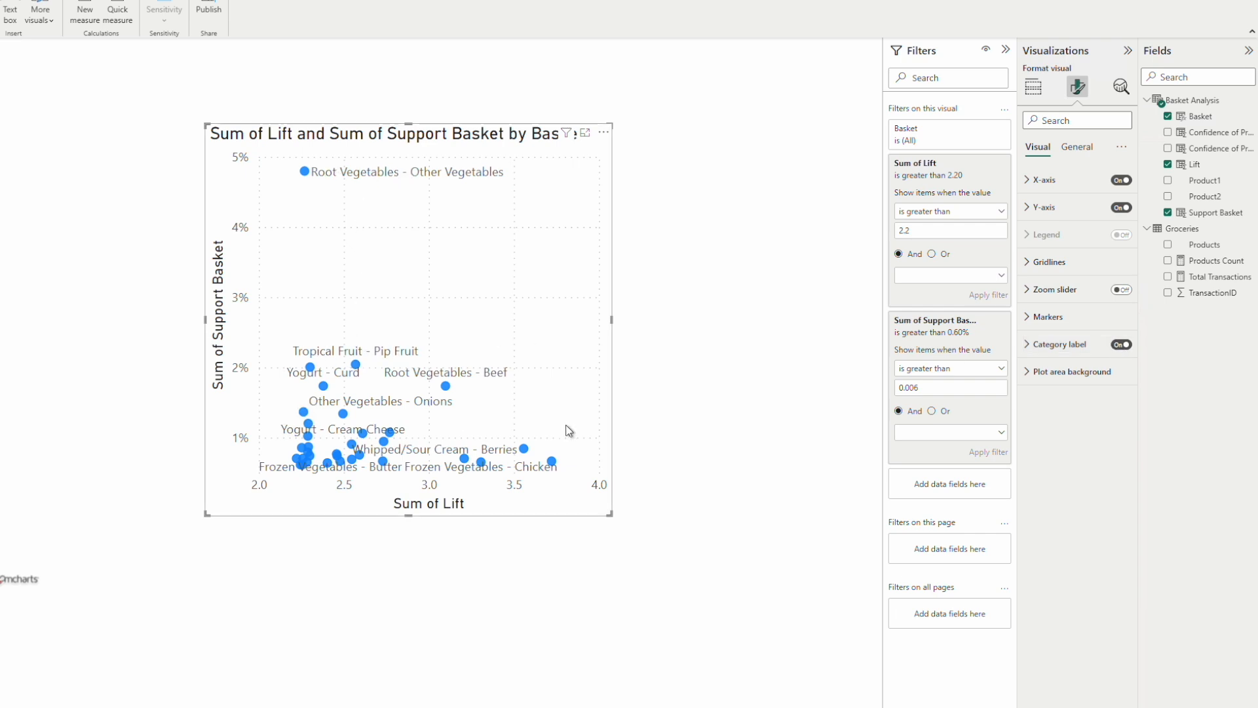
{"action": "left_click_drag", "start_coordinate": [611, 320], "coordinate": [823, 311]}
{"action": "left_click_drag", "start_coordinate": [712, 141], "coordinate": [762, 61]}
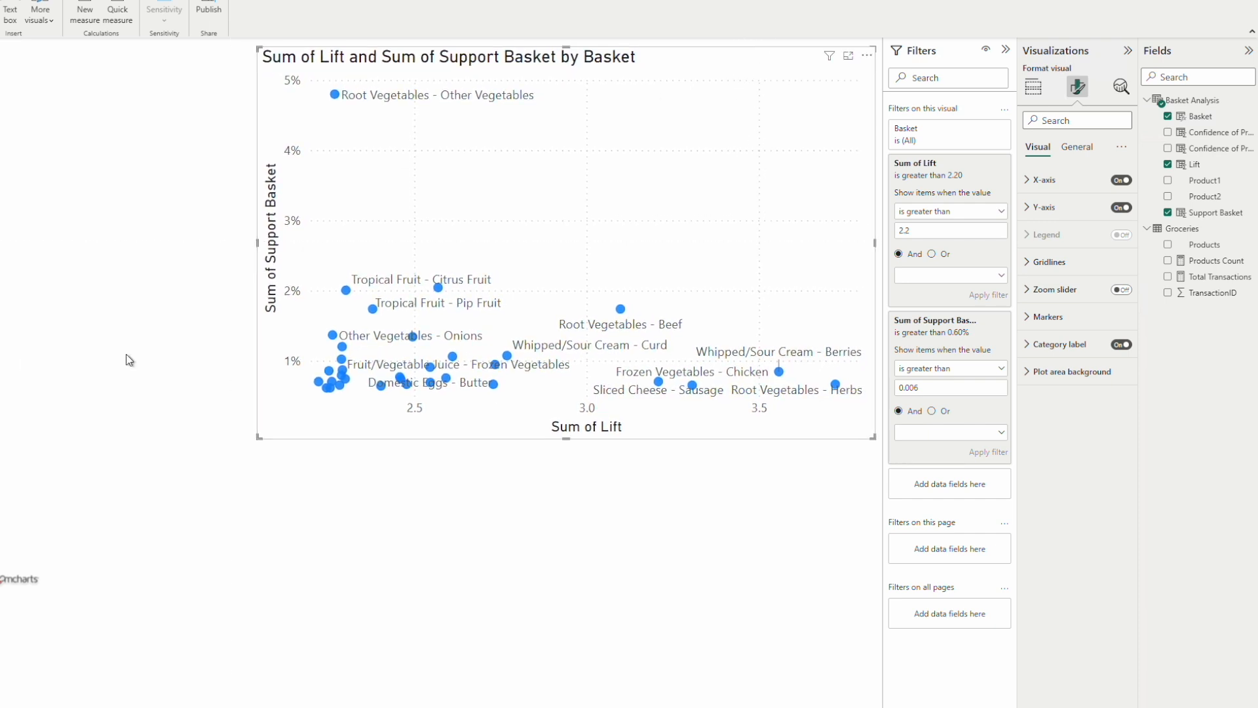
Step: Change the scatter chart's title text to "Basket Analysis Map"
{"action": "left_click", "coordinate": [1035, 92]}
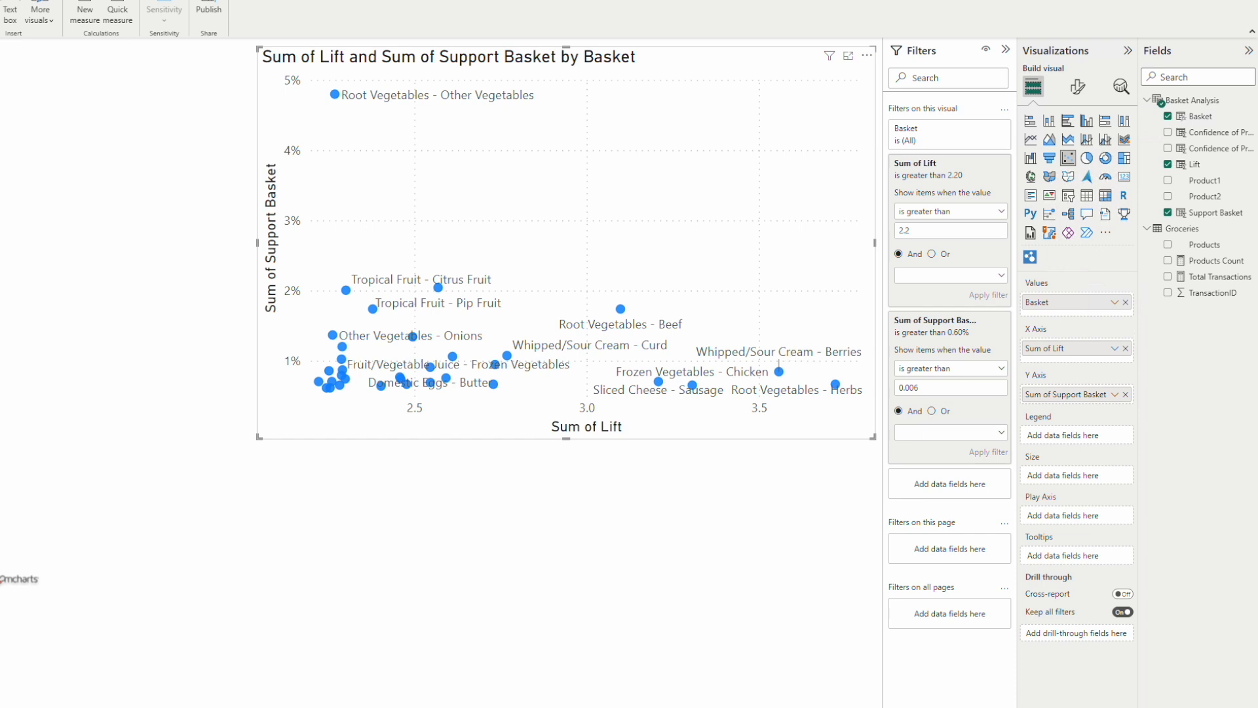
{"action": "left_click", "coordinate": [1079, 92]}
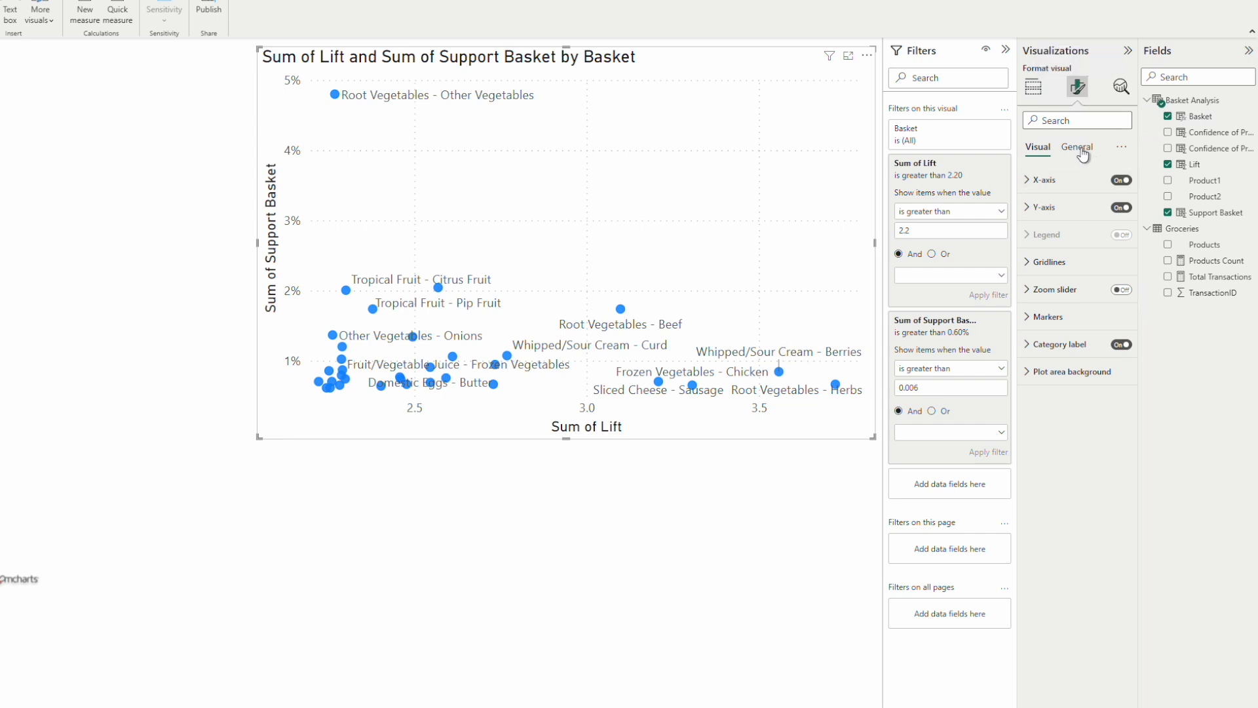
{"action": "left_click", "coordinate": [1063, 208]}
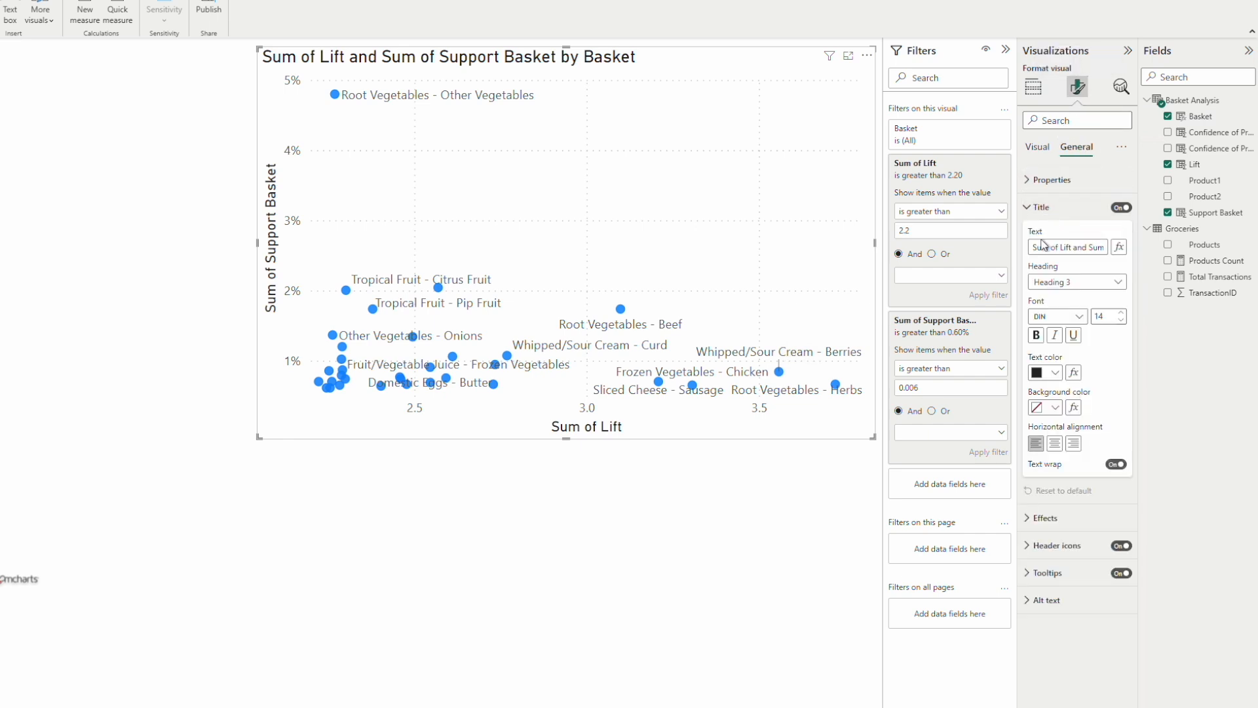
{"action": "left_click_drag", "start_coordinate": [1033, 246], "coordinate": [1148, 251]}
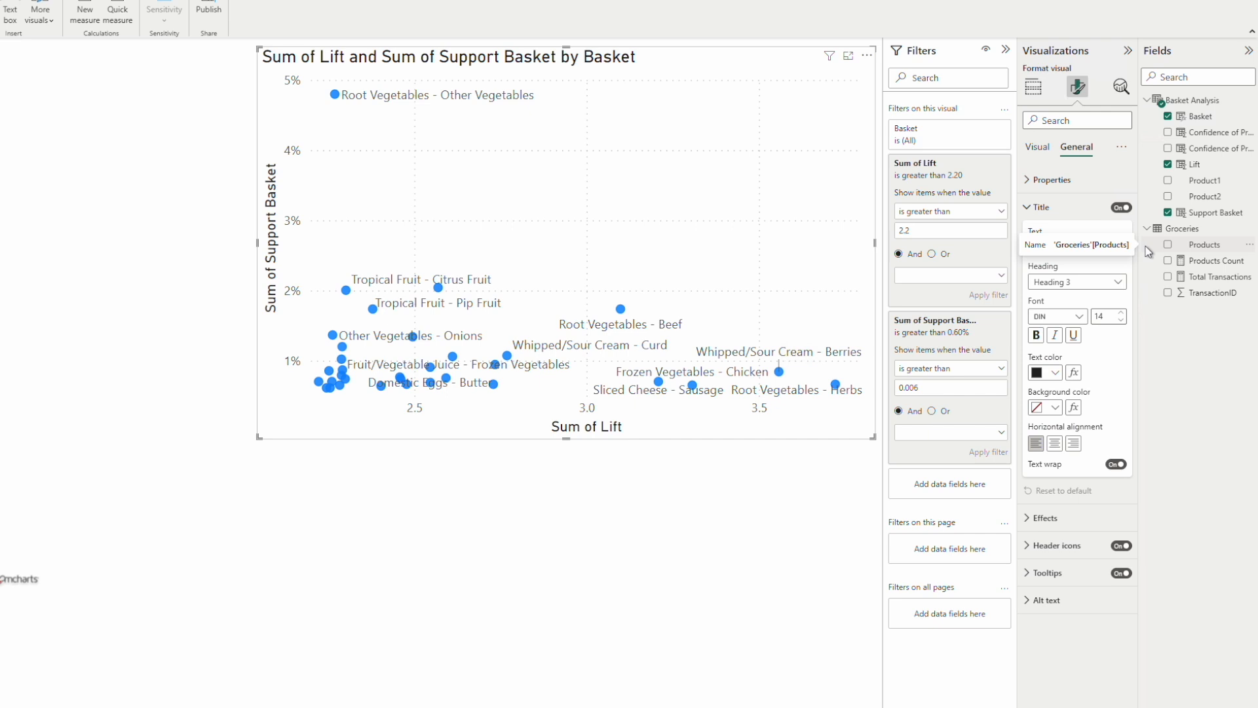
{"action": "type", "text": "Basket Analysis"}
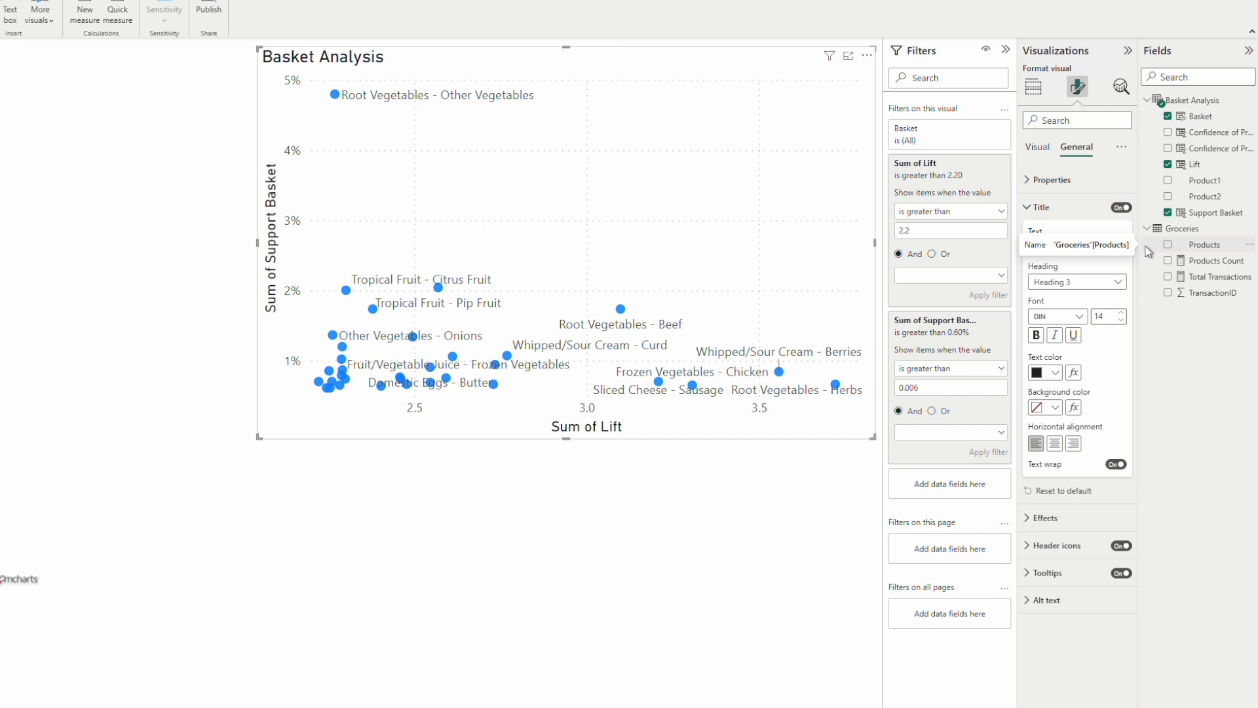
{"action": "type", "text": " Map"}
Step: Centre the scatter chart's title and set its font size to 10
{"action": "left_click", "coordinate": [1054, 443]}
{"action": "left_click", "coordinate": [1121, 321]}
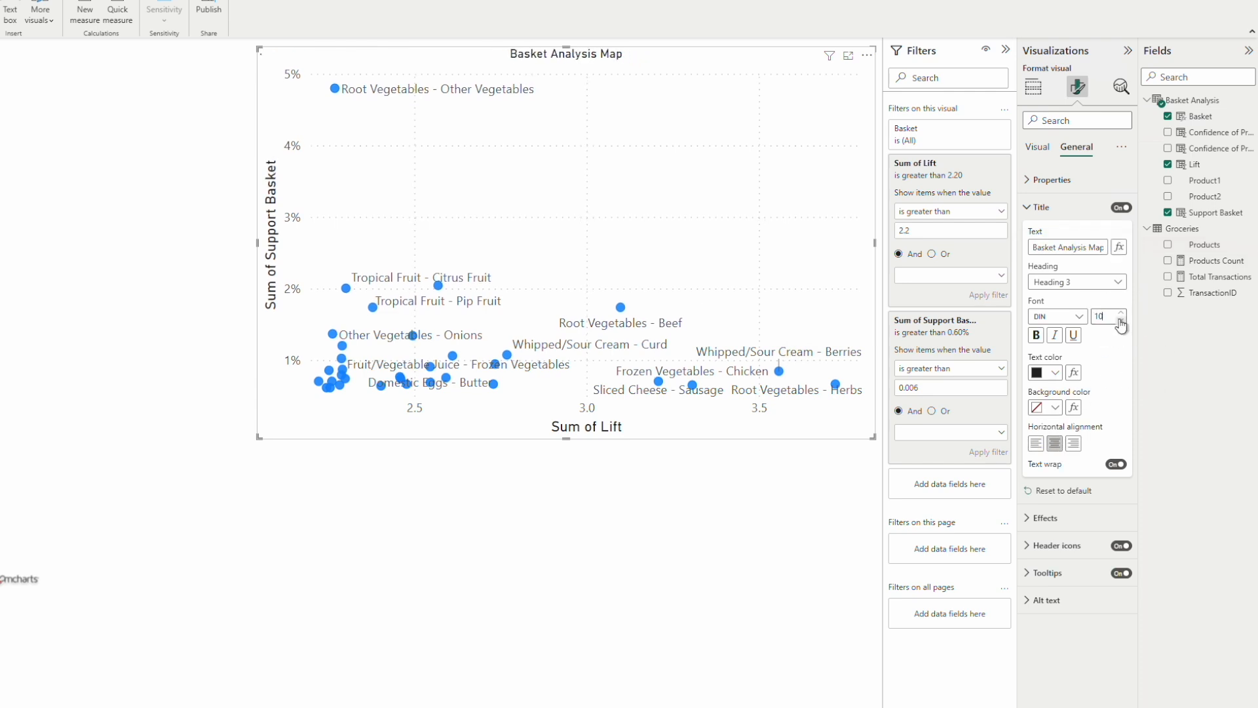
{"action": "left_click", "coordinate": [671, 479]}
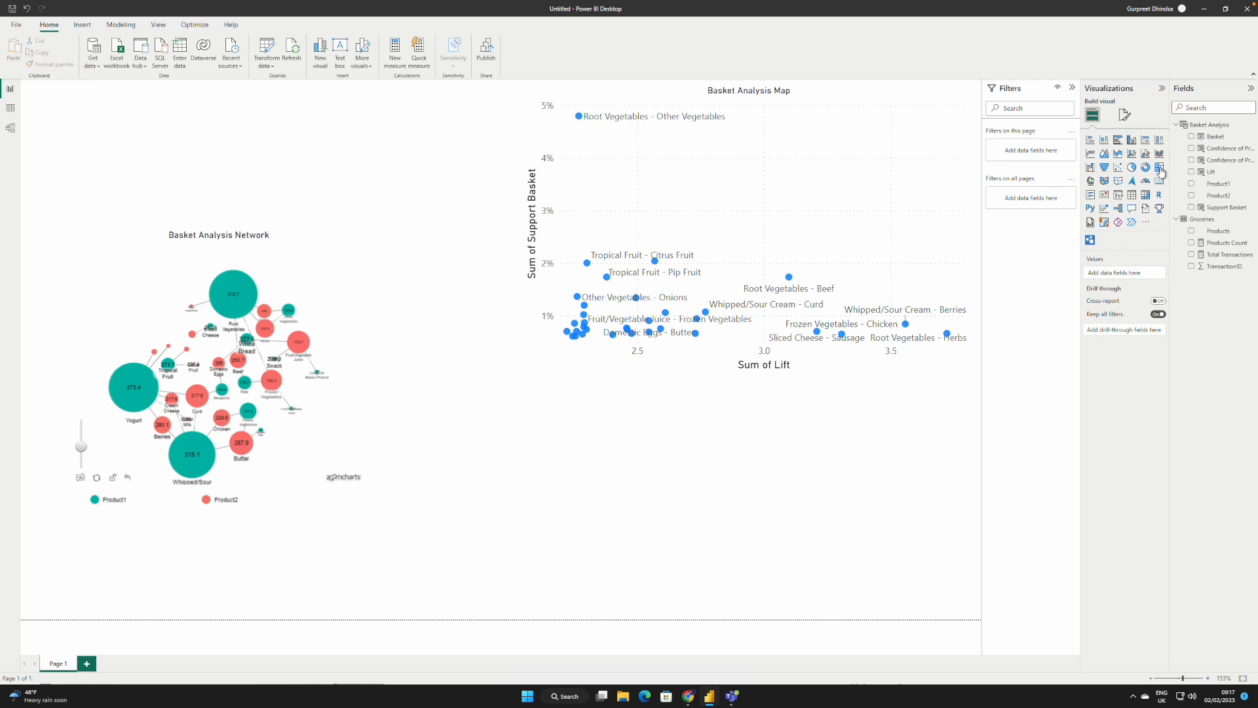
Step: Place a matrix visual below the scatter chart with Basket as its Rows
{"action": "left_click", "coordinate": [1146, 198]}
{"action": "left_click", "coordinate": [763, 389]}
{"action": "left_click_drag", "start_coordinate": [764, 392], "coordinate": [661, 426]}
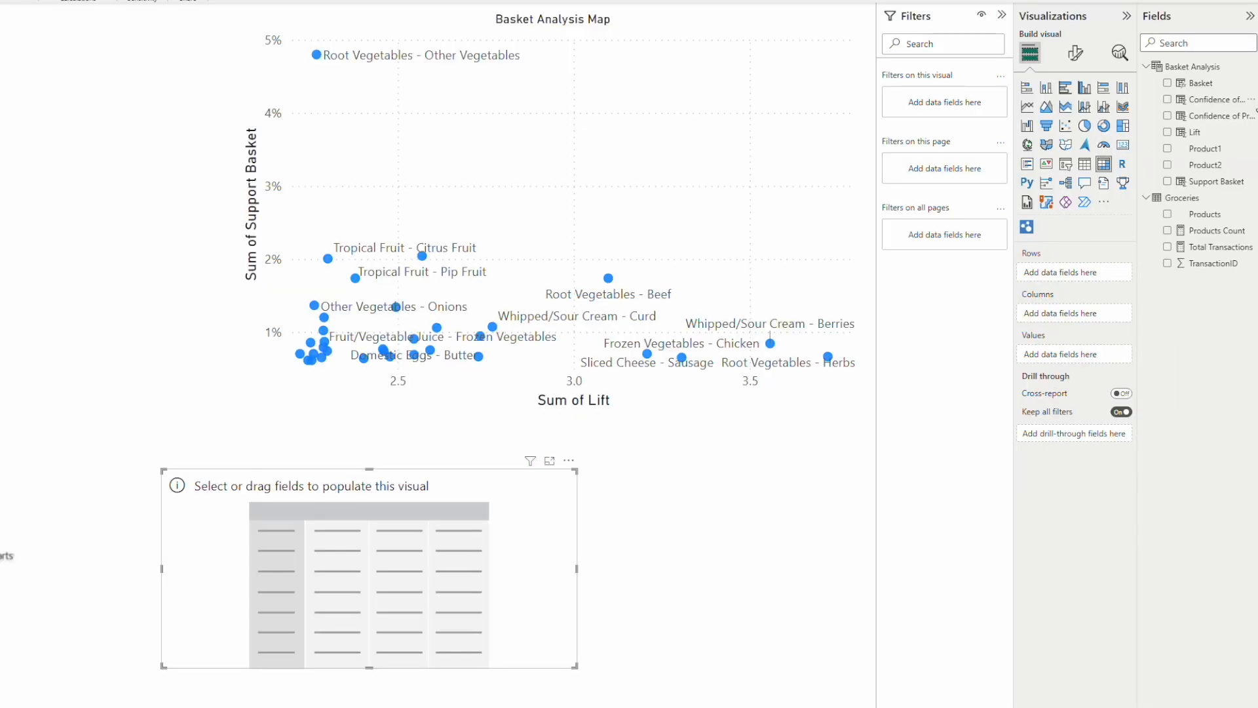
{"action": "left_click_drag", "start_coordinate": [1201, 83], "coordinate": [1081, 271]}
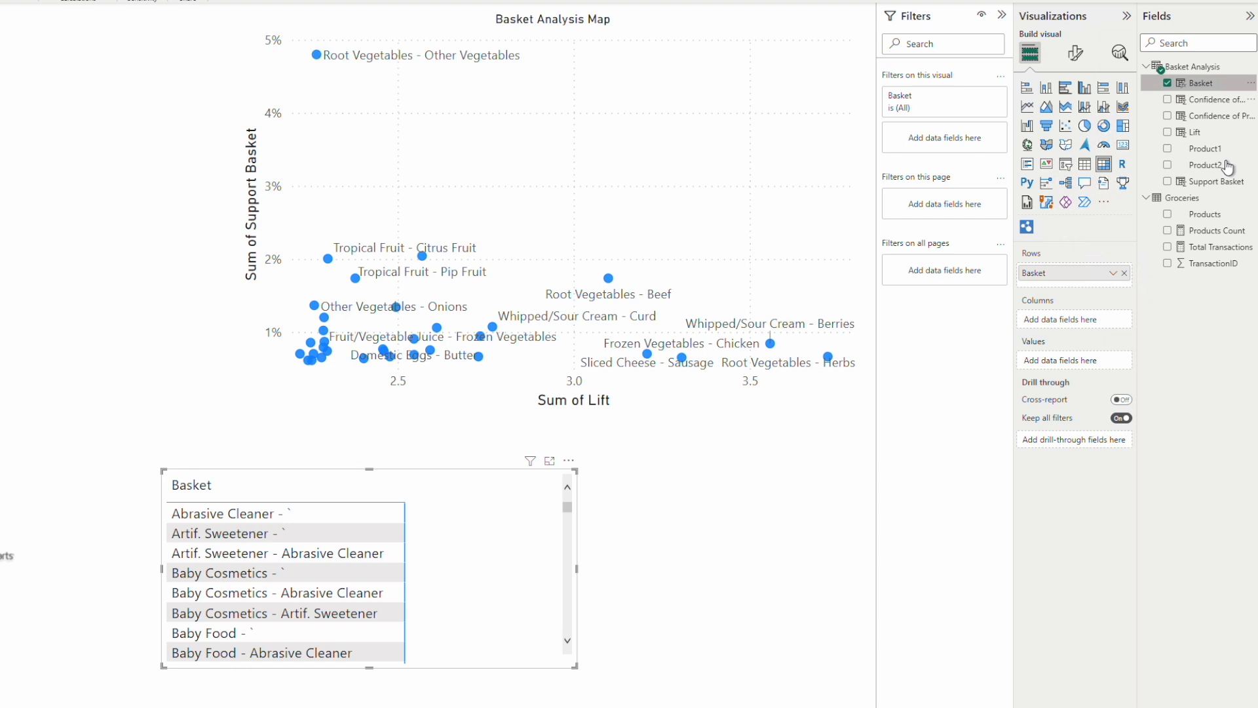
Step: Add Support Basket, both product Confidence fields and Lift as the matrix's Values
{"action": "left_click_drag", "start_coordinate": [1223, 185], "coordinate": [1087, 361]}
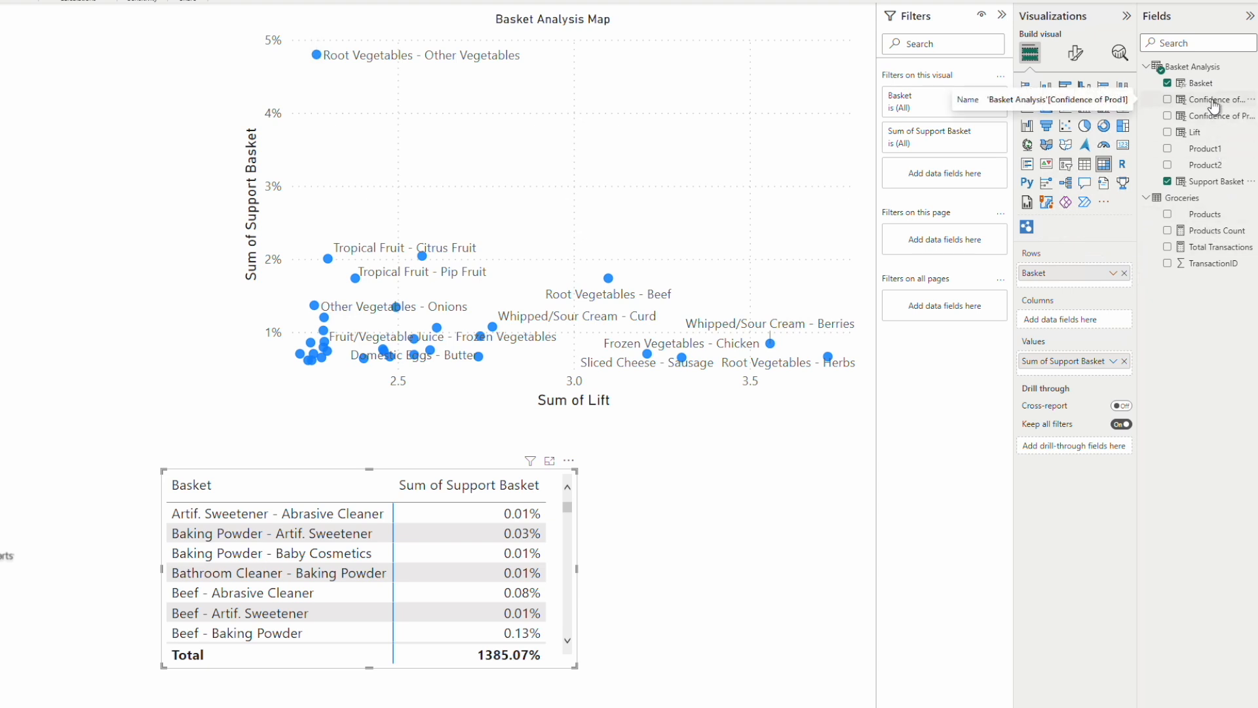
{"action": "left_click_drag", "start_coordinate": [1214, 107], "coordinate": [1096, 377]}
{"action": "left_click_drag", "start_coordinate": [1218, 123], "coordinate": [1173, 296]}
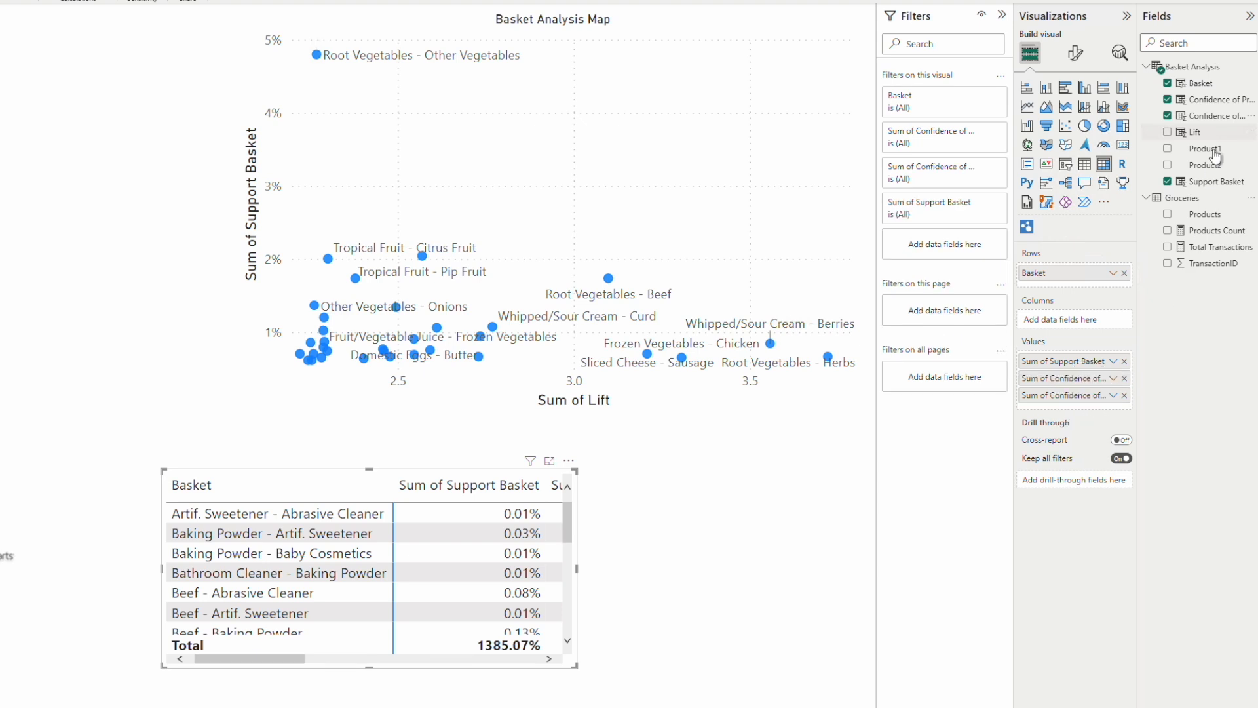
{"action": "left_click_drag", "start_coordinate": [1192, 131], "coordinate": [1080, 401]}
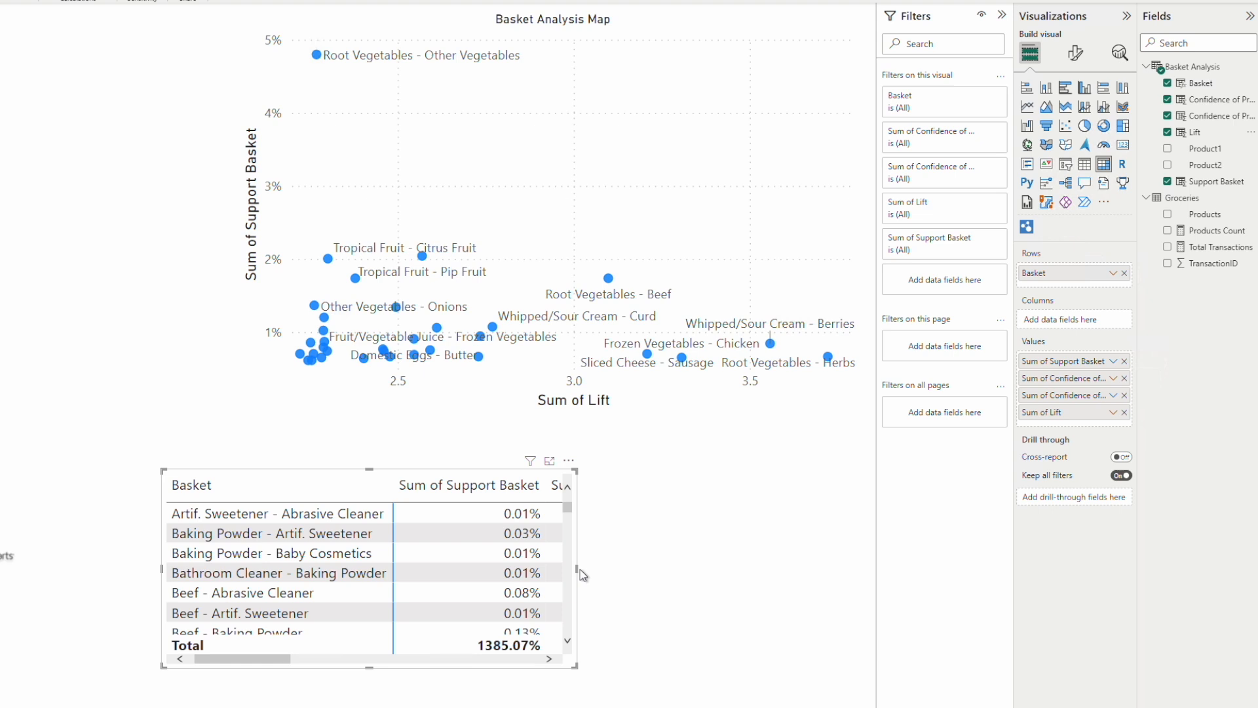
Step: Widen the matrix on both sides so that more of its value columns fit
{"action": "left_click_drag", "start_coordinate": [577, 568], "coordinate": [846, 564]}
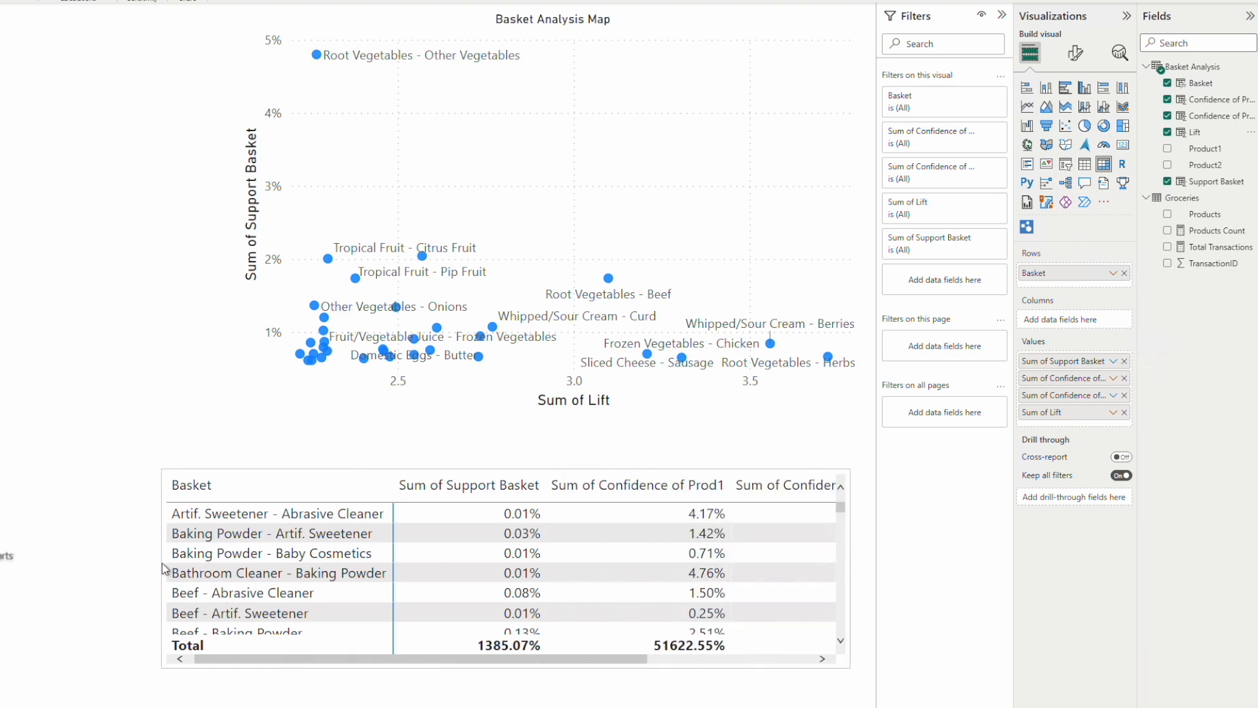
{"action": "left_click", "coordinate": [105, 578]}
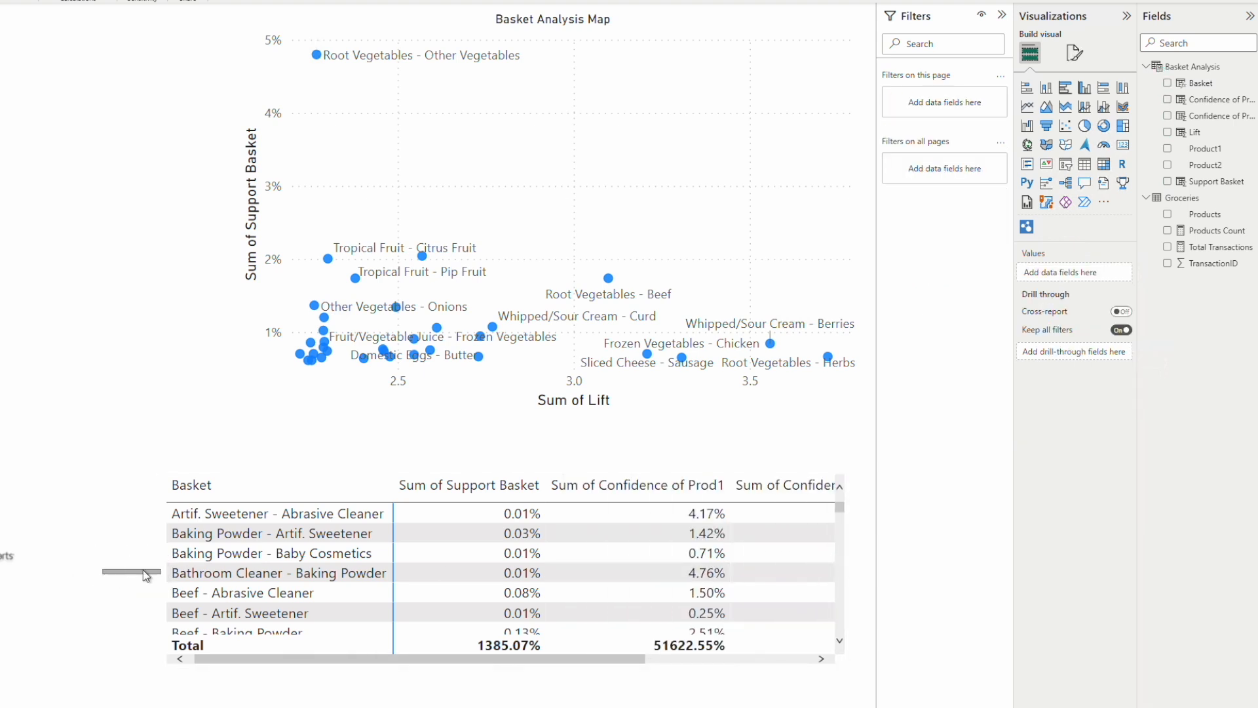
{"action": "left_click", "coordinate": [181, 516]}
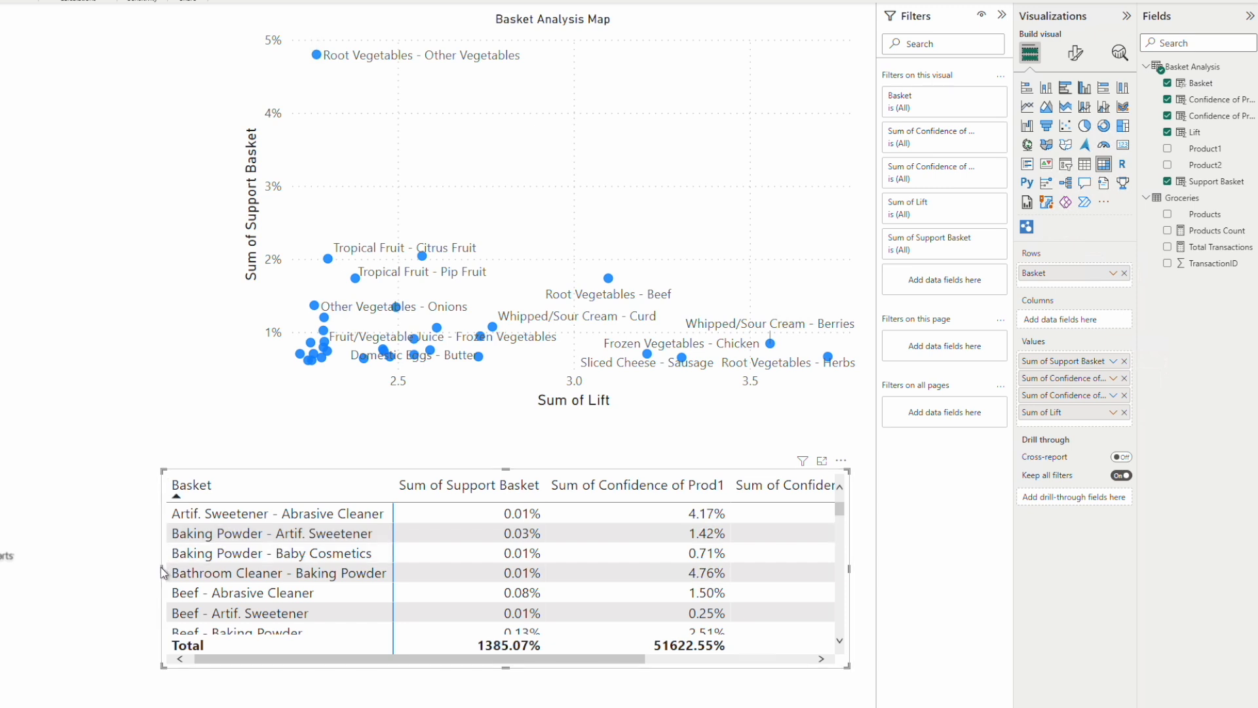
{"action": "left_click_drag", "start_coordinate": [163, 567], "coordinate": [104, 573]}
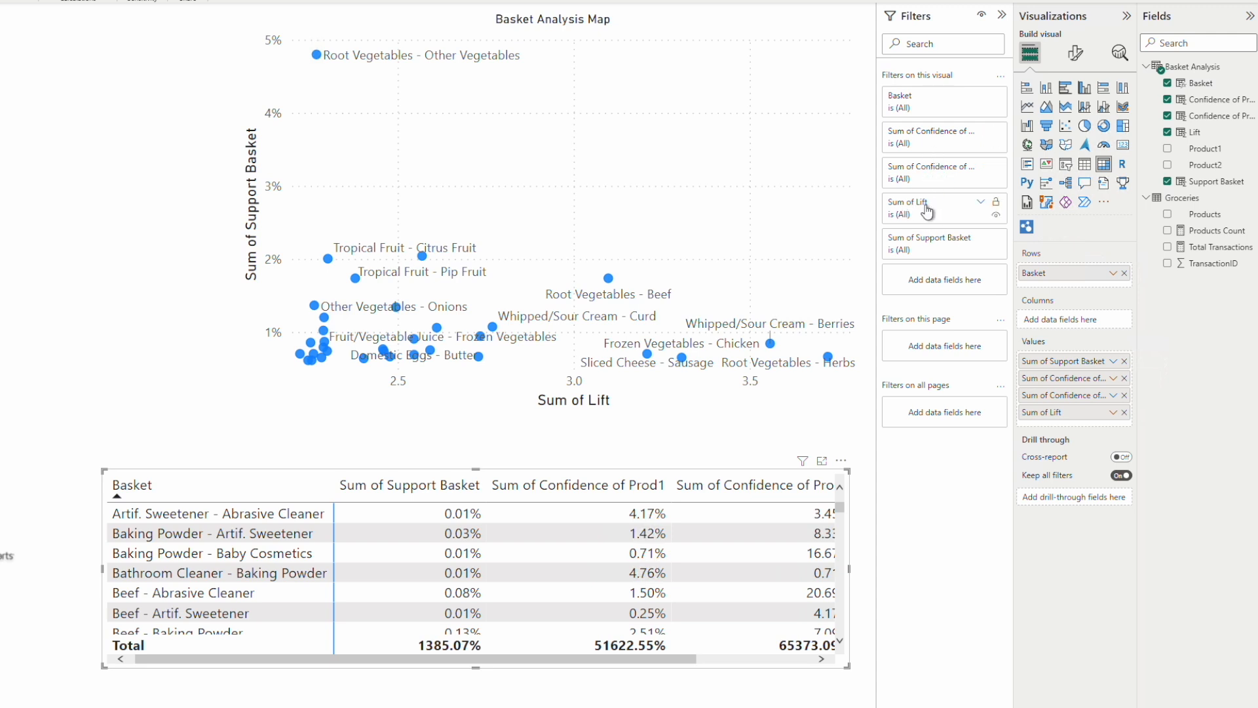
Step: Filter the matrix to show only items with Sum of Lift greater than 2.2
{"action": "left_click", "coordinate": [929, 253]}
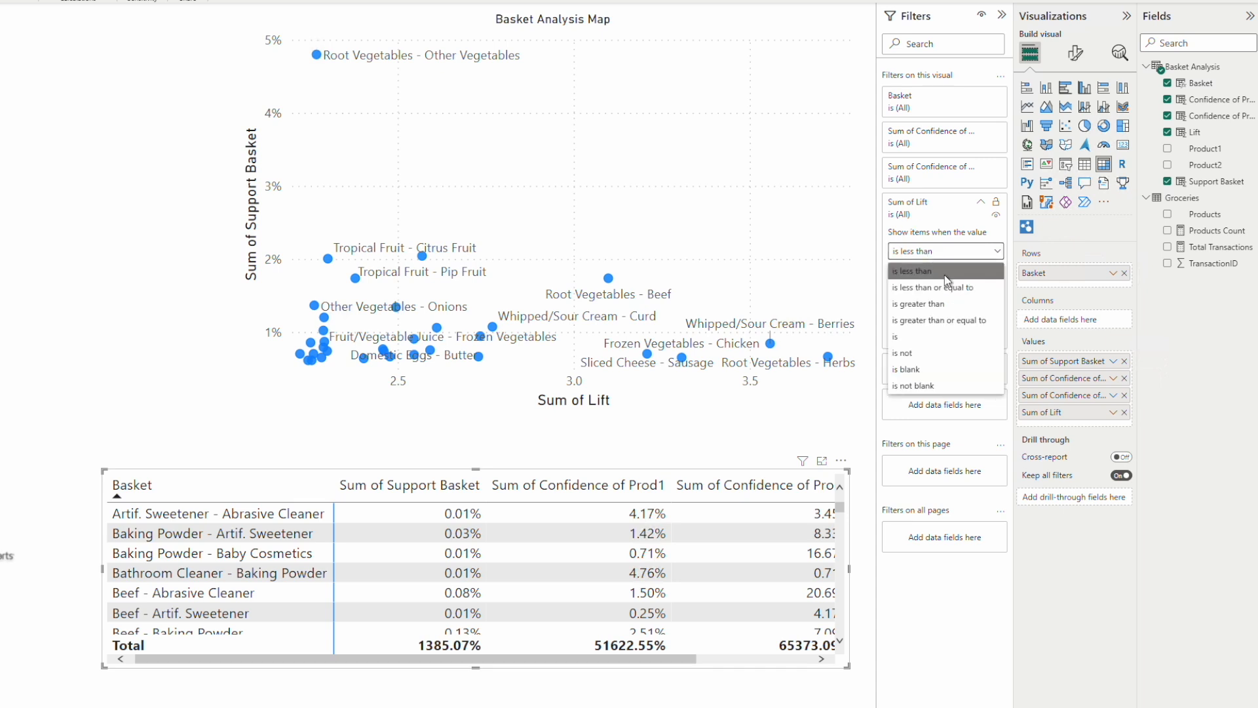
{"action": "left_click", "coordinate": [926, 305]}
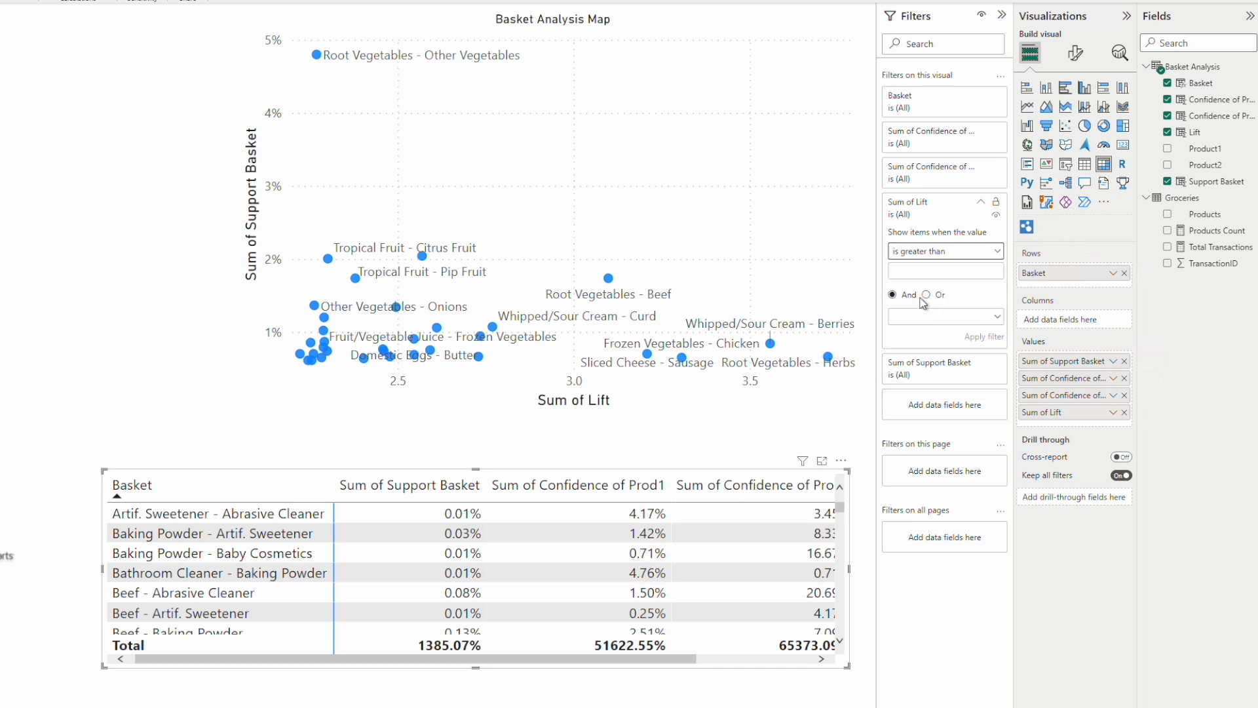
{"action": "left_click", "coordinate": [912, 272]}
{"action": "type", "text": "2.2"}
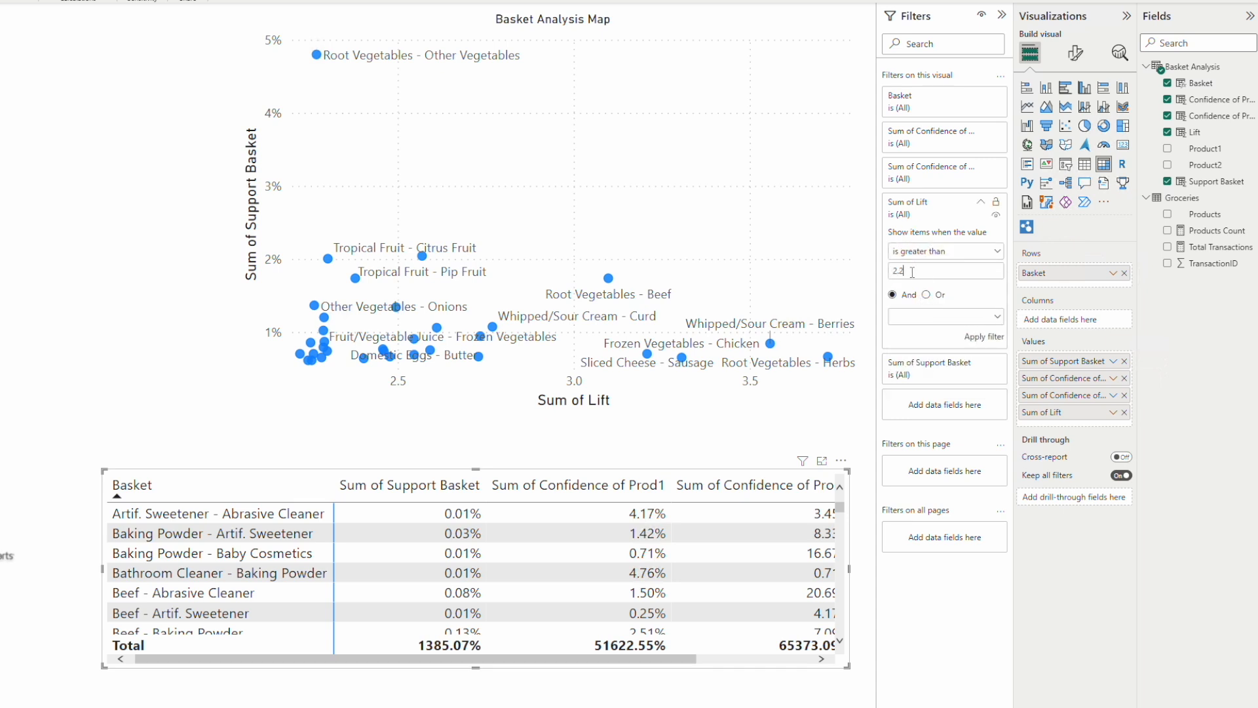
{"action": "left_click", "coordinate": [984, 337]}
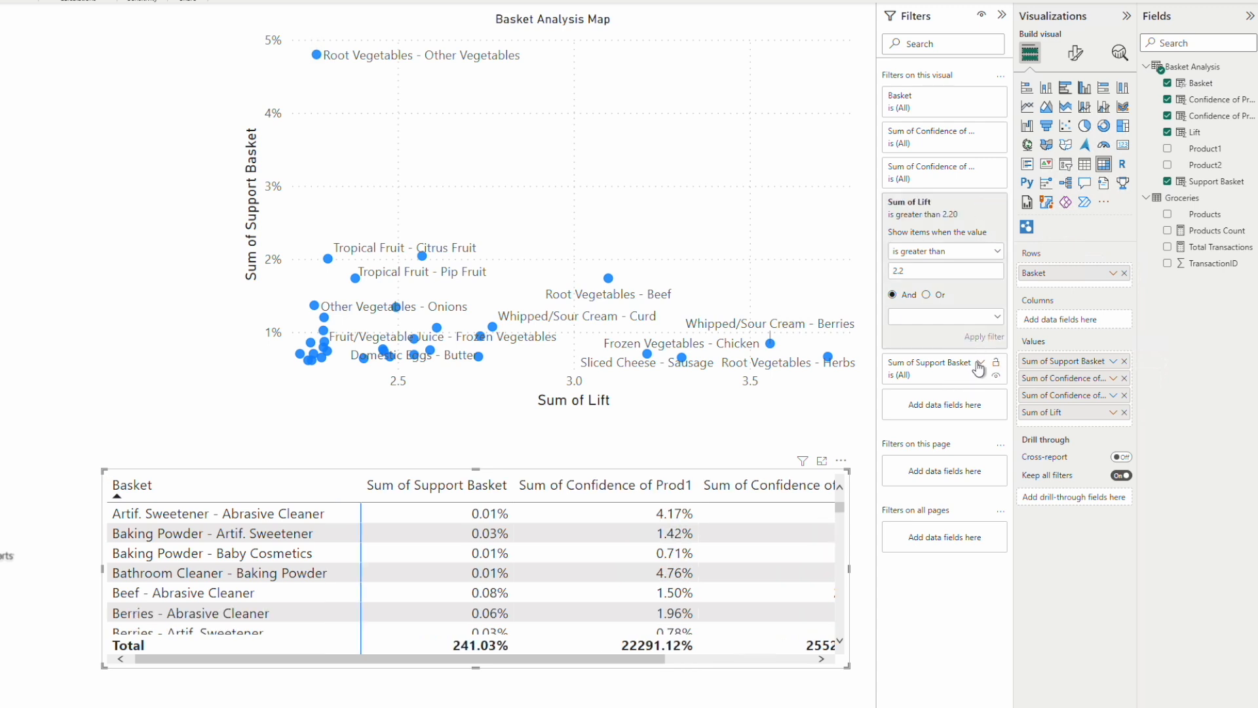
Step: Filter the matrix to show only items with Sum of Support Basket greater than 0.006
{"action": "left_click", "coordinate": [979, 364]}
{"action": "left_click", "coordinate": [937, 412]}
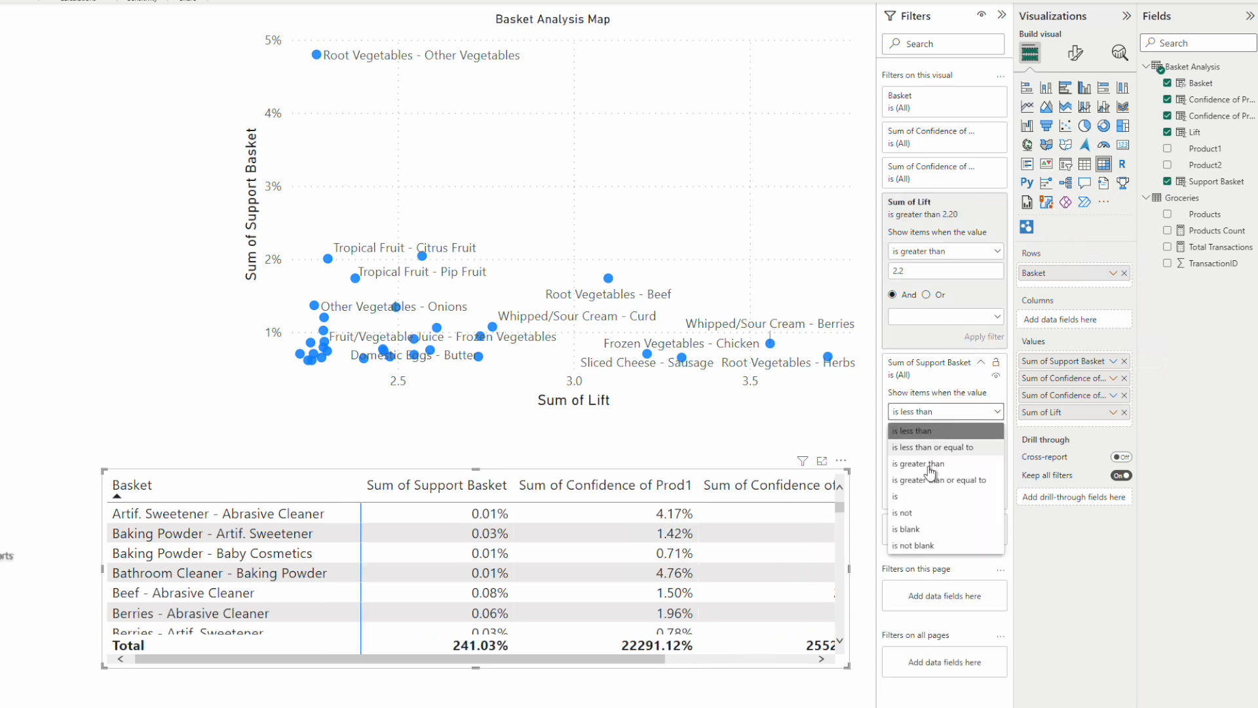
{"action": "left_click", "coordinate": [929, 463]}
{"action": "left_click", "coordinate": [922, 432]}
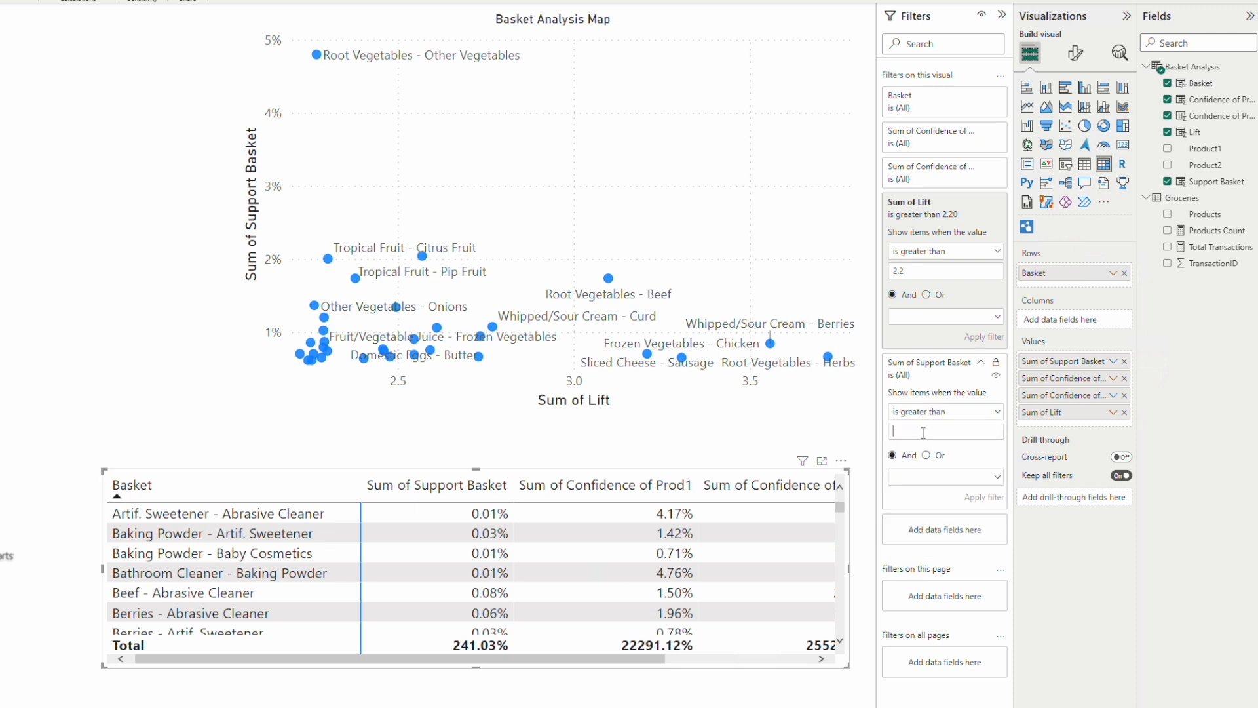
{"action": "type", "text": "0"}
{"action": "left_click", "coordinate": [983, 495]}
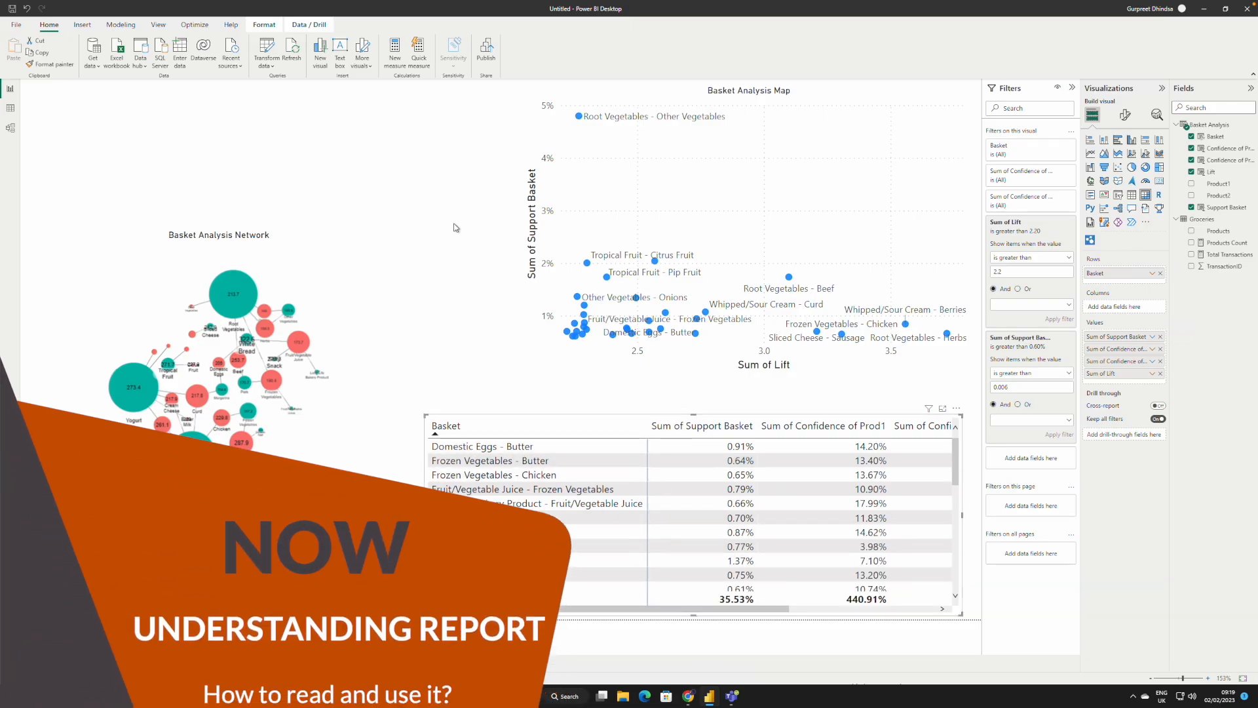
Step: Cross-filter the report by the Root Vegetables node and examine its baskets' values in the matrix and scatter chart
{"action": "left_click", "coordinate": [245, 286]}
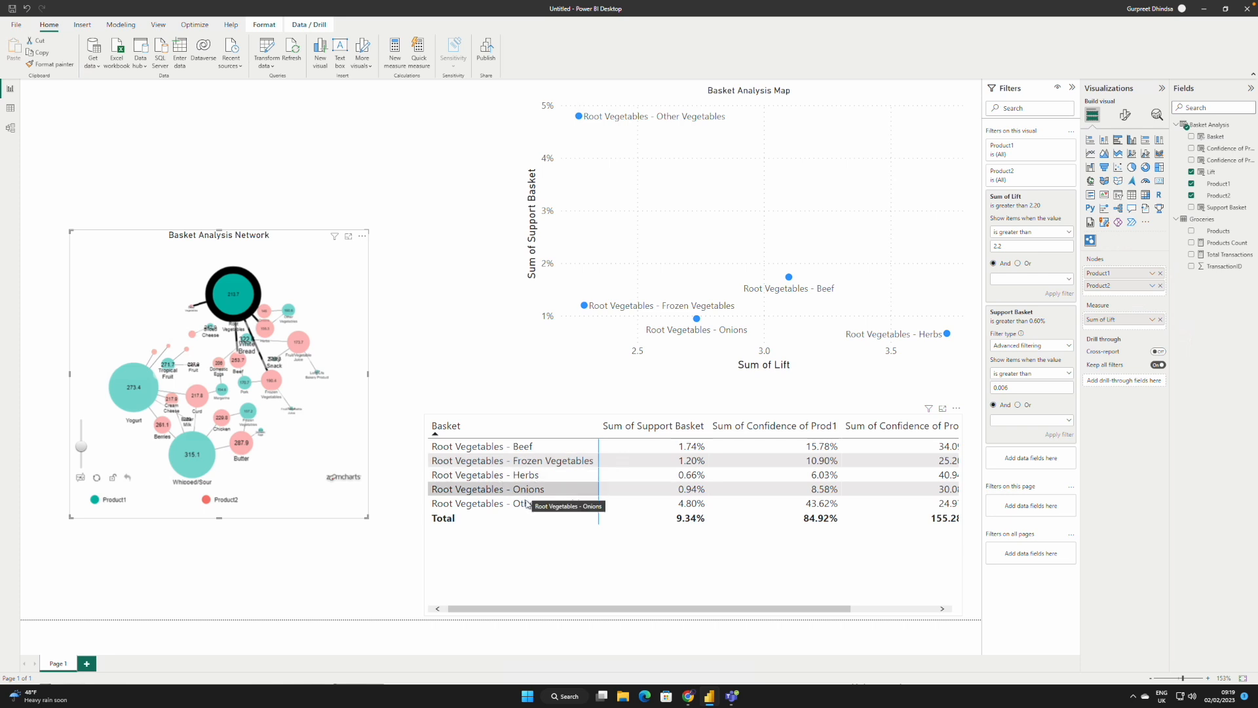
{"action": "left_click_drag", "start_coordinate": [749, 609], "coordinate": [873, 610]}
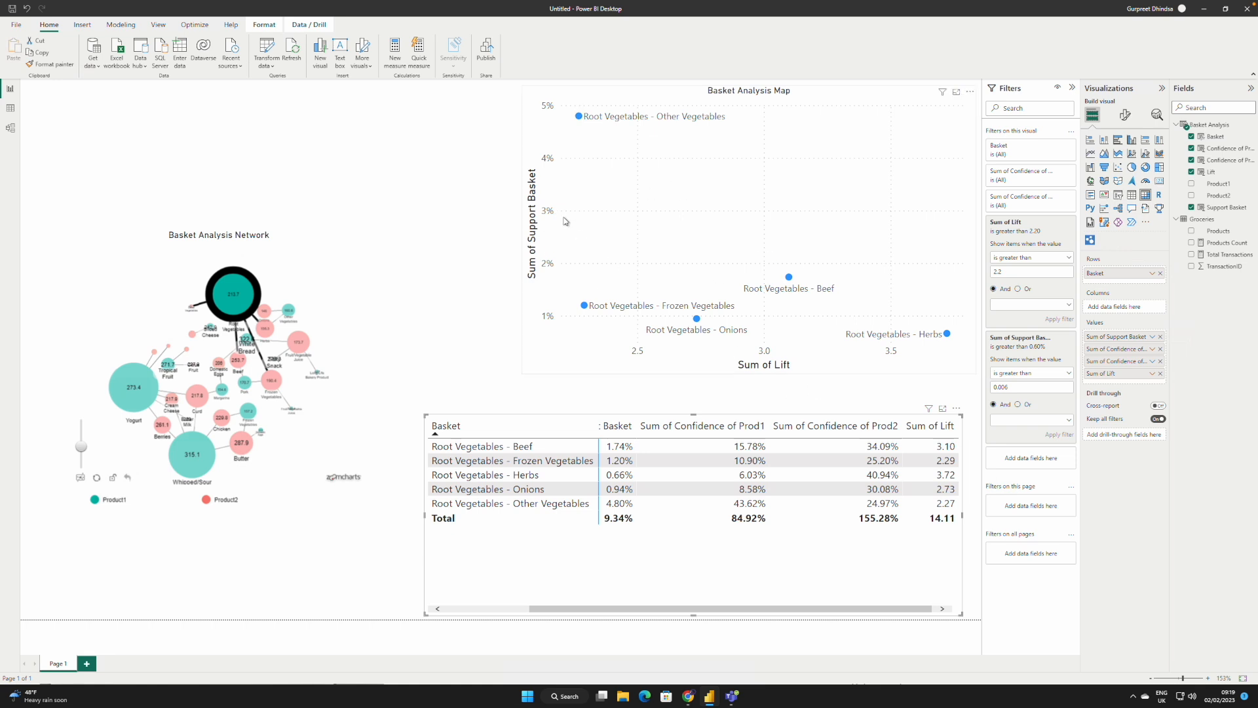
{"action": "mouse_move", "coordinate": [580, 121]}
{"action": "mouse_move", "coordinate": [789, 282]}
Step: Cross-filter the report by the Whipped/Sour Cream node to view its baskets in the scatter chart and matrix
{"action": "left_click", "coordinate": [193, 457]}
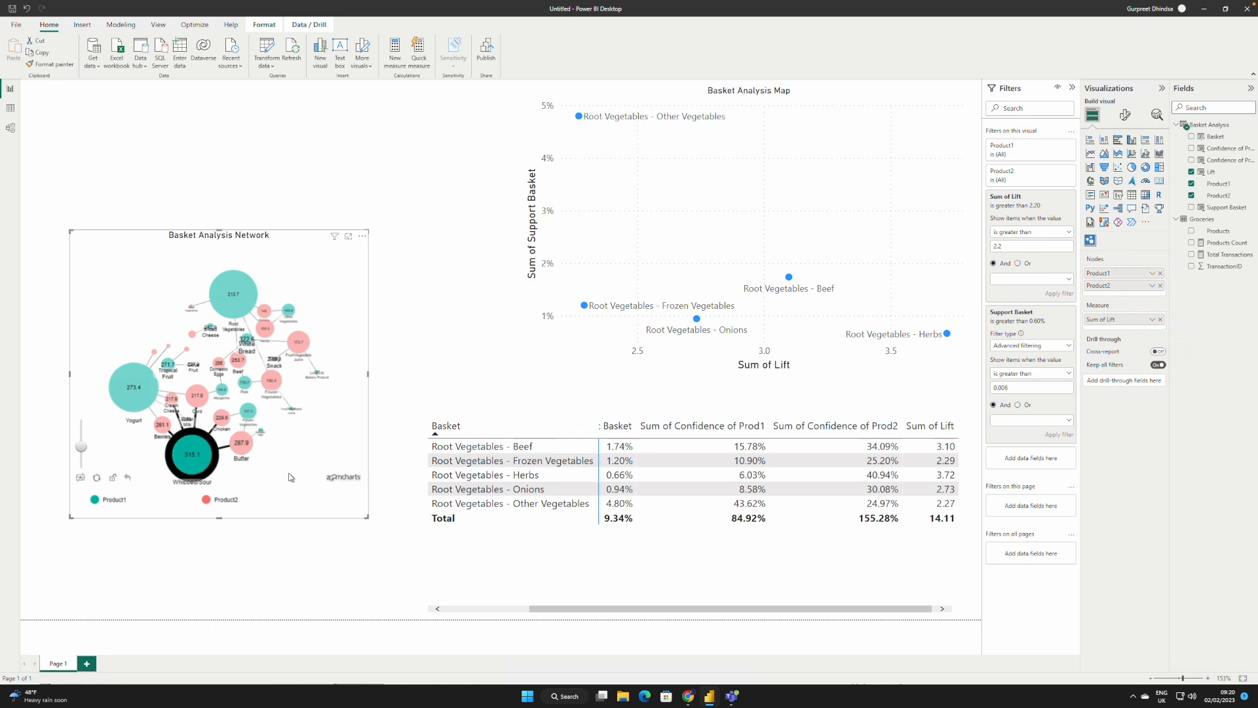
{"action": "left_click", "coordinate": [371, 551]}
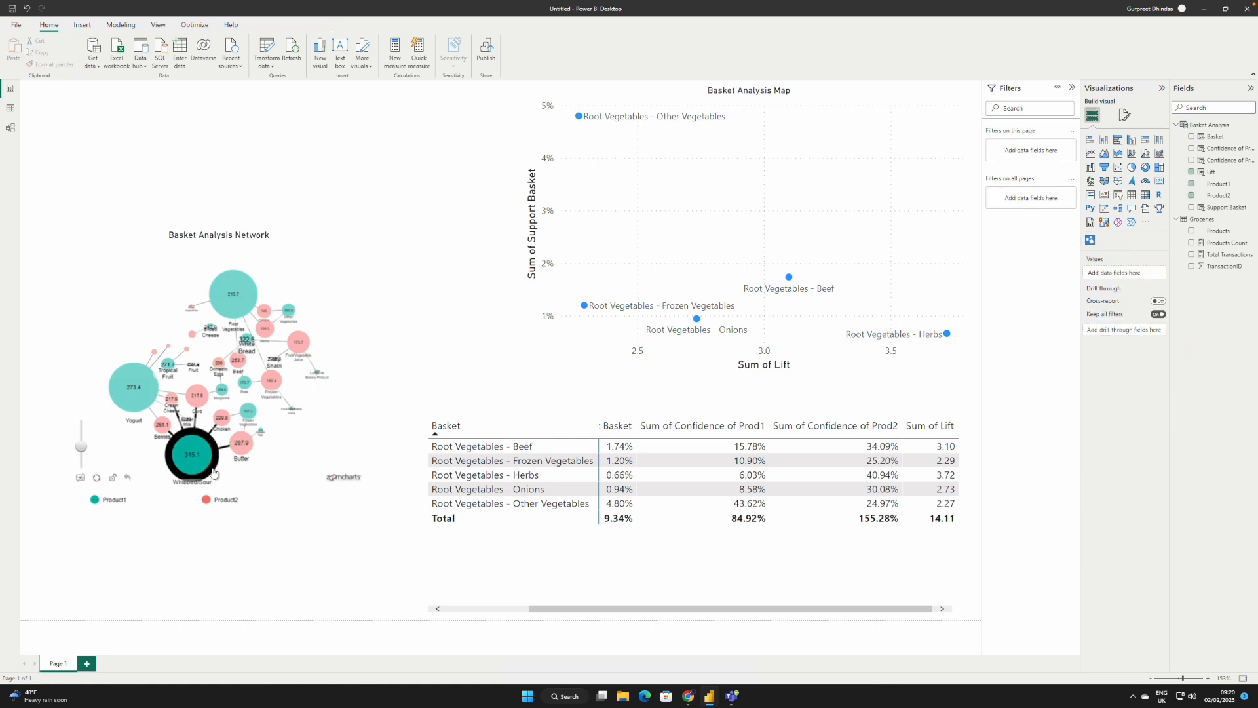
{"action": "left_click", "coordinate": [326, 424]}
{"action": "left_click", "coordinate": [200, 445]}
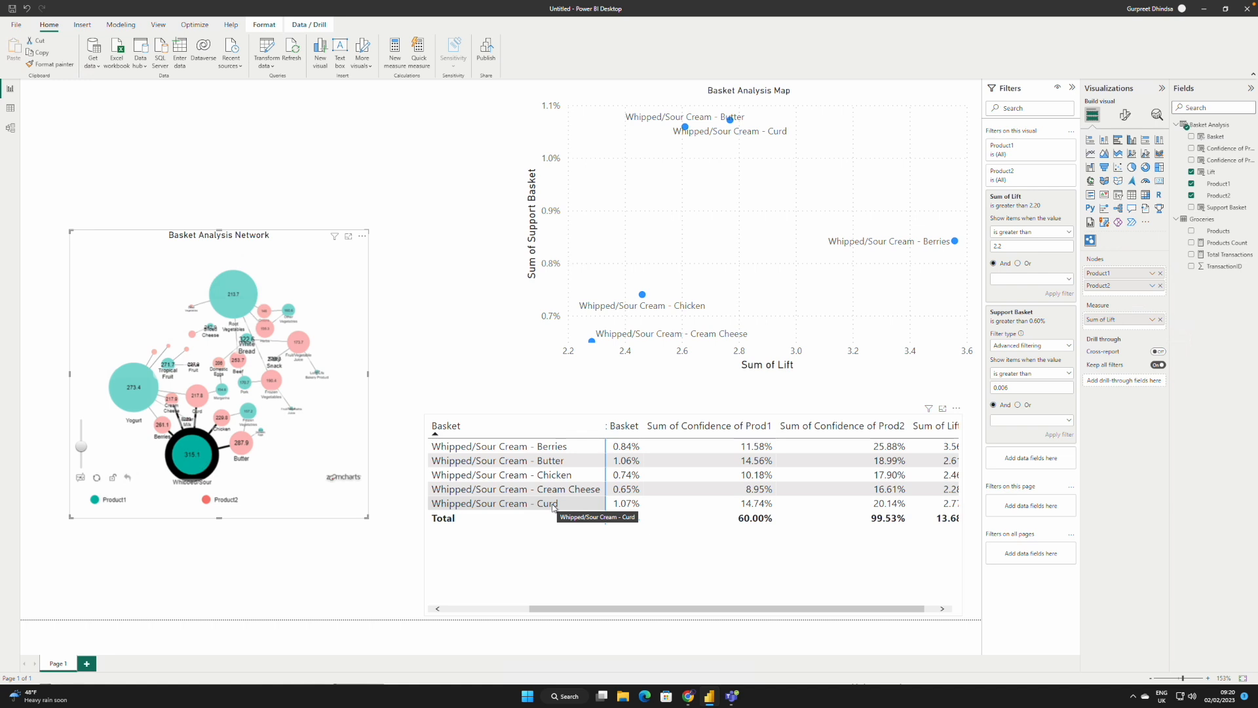
Step: Enlarge the Basket Analysis Map scatter chart from its lower corner toward the network chart and the matrix
{"action": "left_click", "coordinate": [501, 356]}
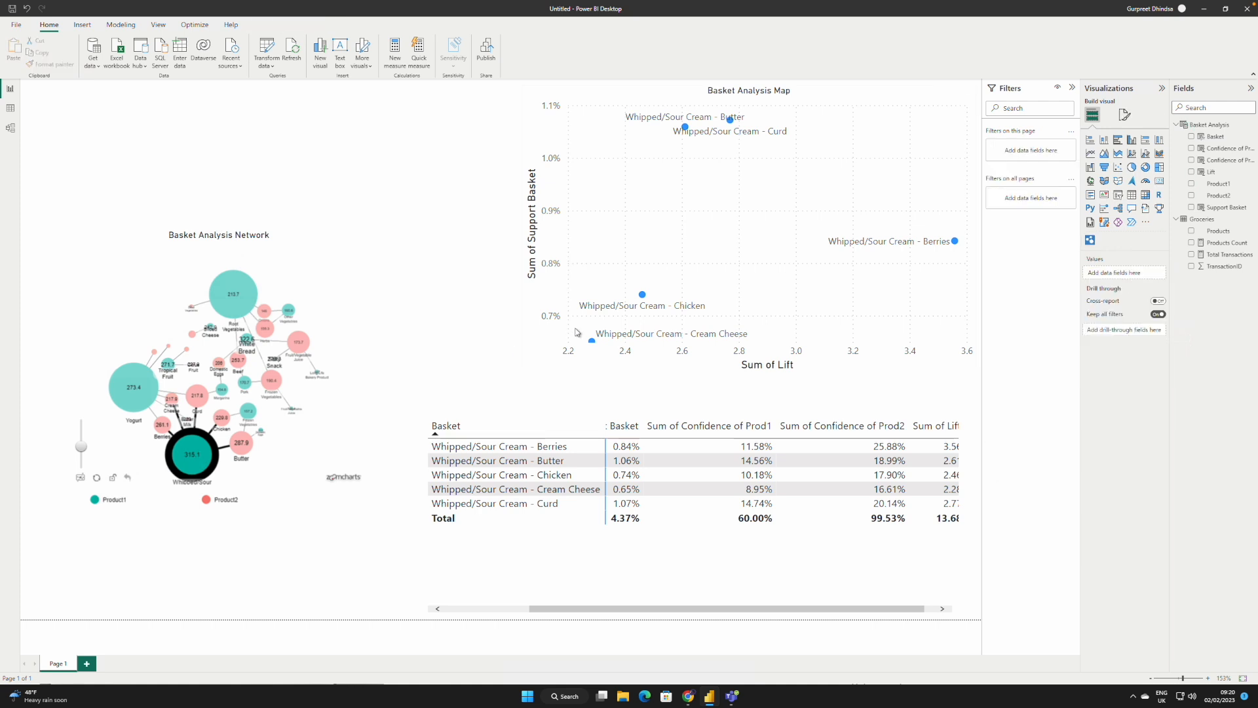
{"action": "left_click", "coordinate": [524, 374]}
{"action": "left_click_drag", "start_coordinate": [523, 374], "coordinate": [465, 393]}
Step: Move the Basket Analysis Network chart to the page's outer edge and enlarge it to reach the matrix's side and bottom edge
{"action": "left_click", "coordinate": [348, 292]}
{"action": "mouse_move", "coordinate": [349, 288]}
{"action": "left_mouse_down"}
{"action": "mouse_move", "coordinate": [258, 284]}
{"action": "mouse_move", "coordinate": [347, 292]}
{"action": "mouse_move", "coordinate": [349, 274]}
{"action": "left_mouse_up"}
{"action": "left_click_drag", "start_coordinate": [297, 239], "coordinate": [250, 236]}
{"action": "left_click_drag", "start_coordinate": [325, 520], "coordinate": [423, 611]}
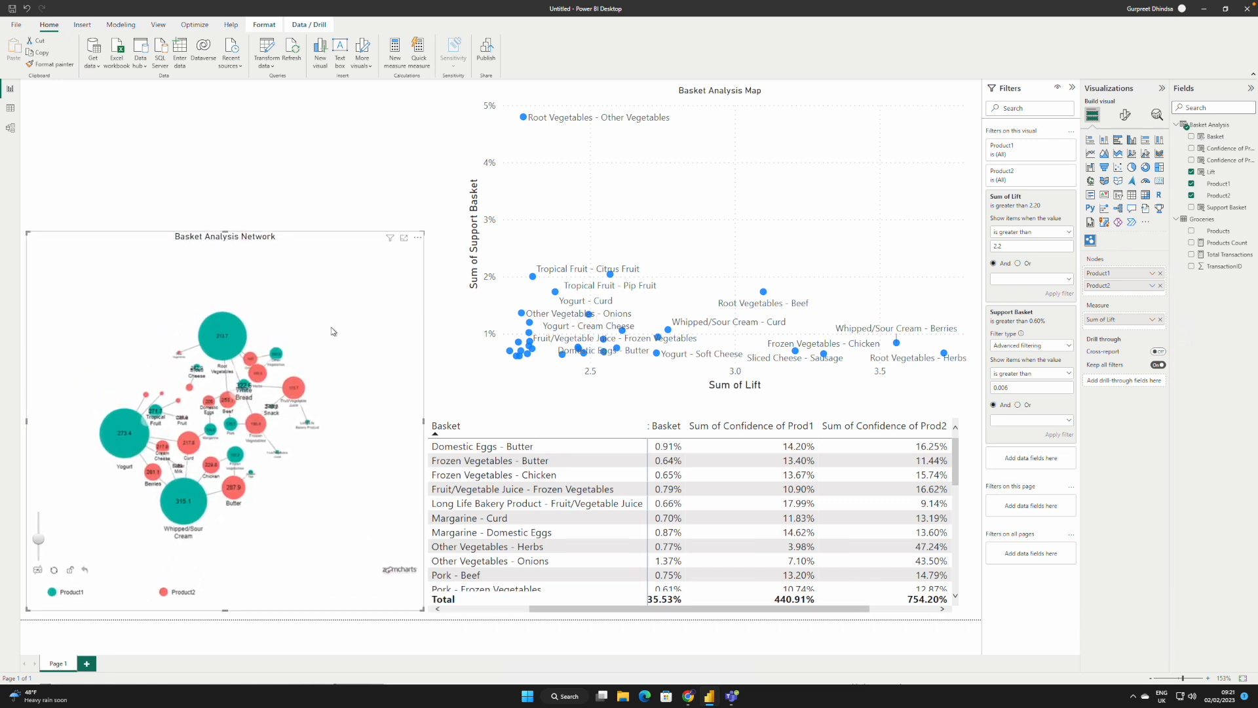
Step: Widen the scatter chart up to the network chart's edge and enlarge the matrix to fill the space beneath it
{"action": "left_click", "coordinate": [461, 246]}
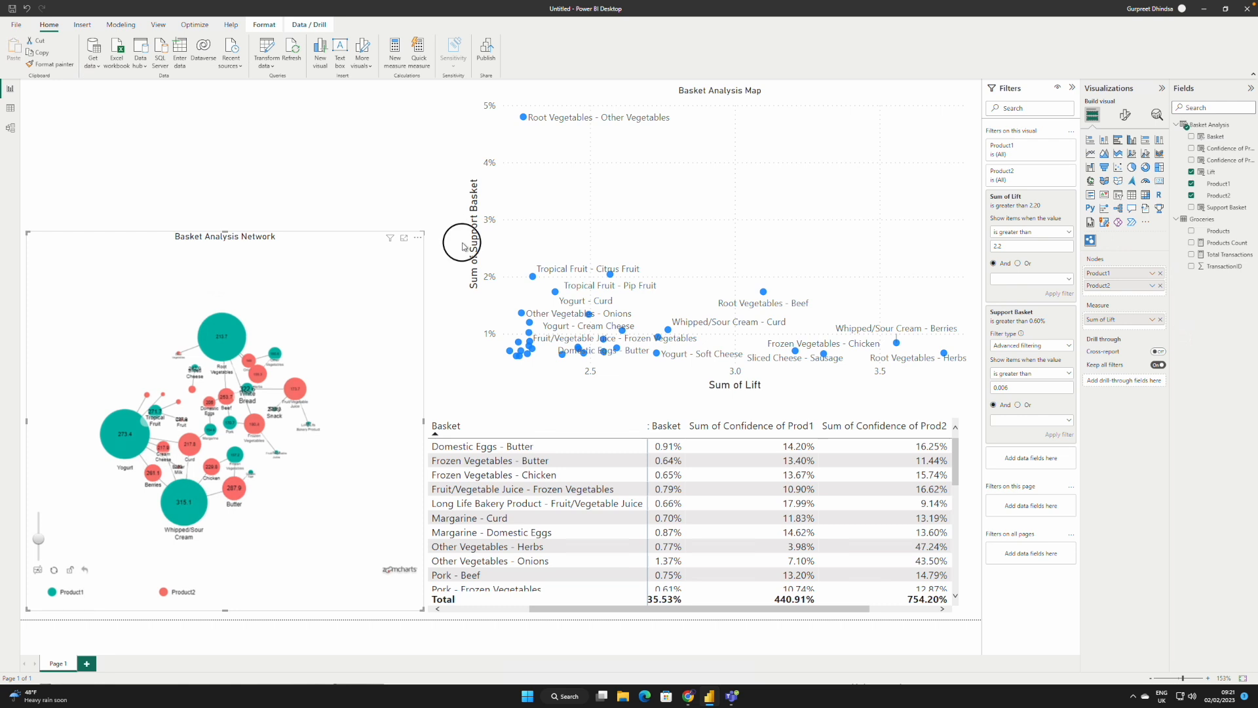
{"action": "left_click", "coordinate": [467, 388]}
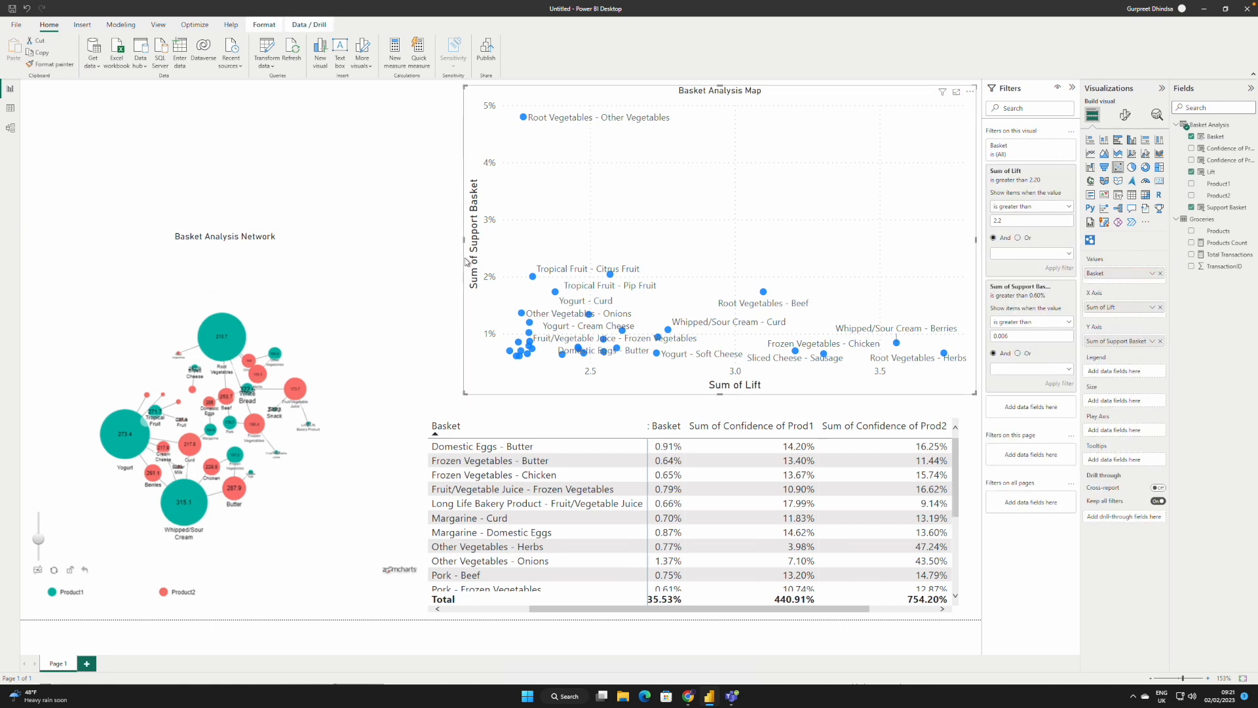
{"action": "left_click_drag", "start_coordinate": [463, 238], "coordinate": [429, 244]}
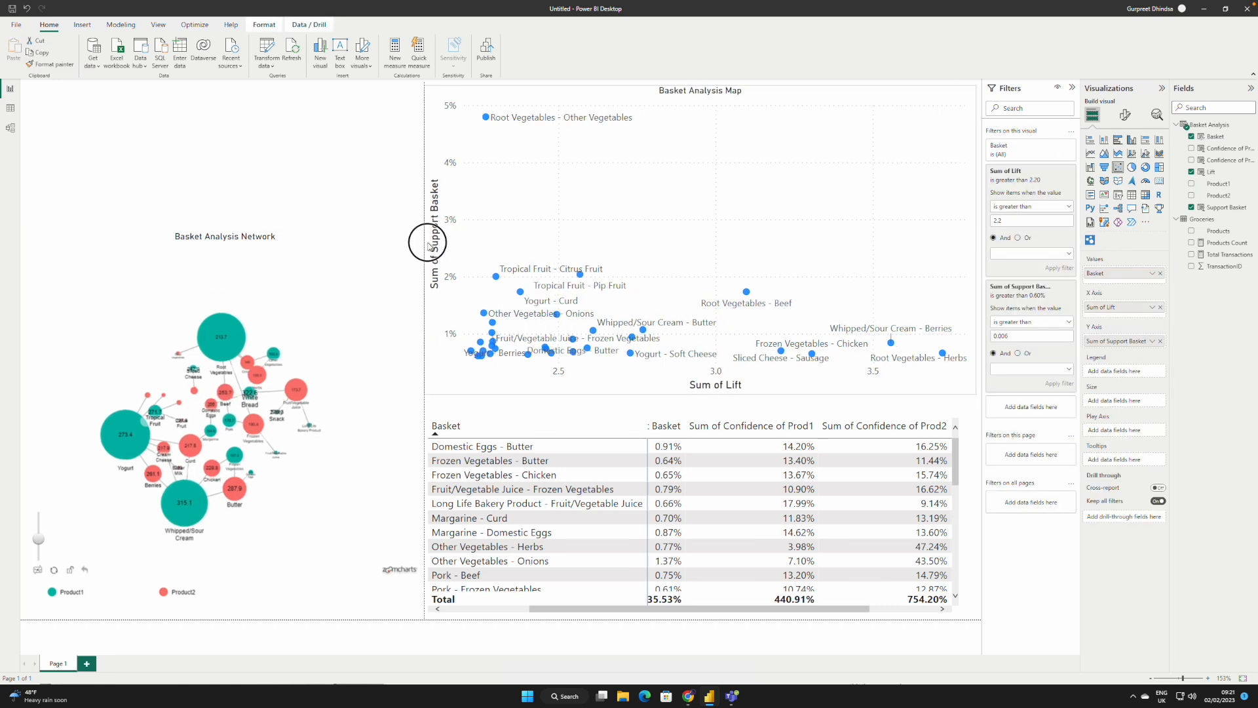
{"action": "left_click", "coordinate": [597, 412]}
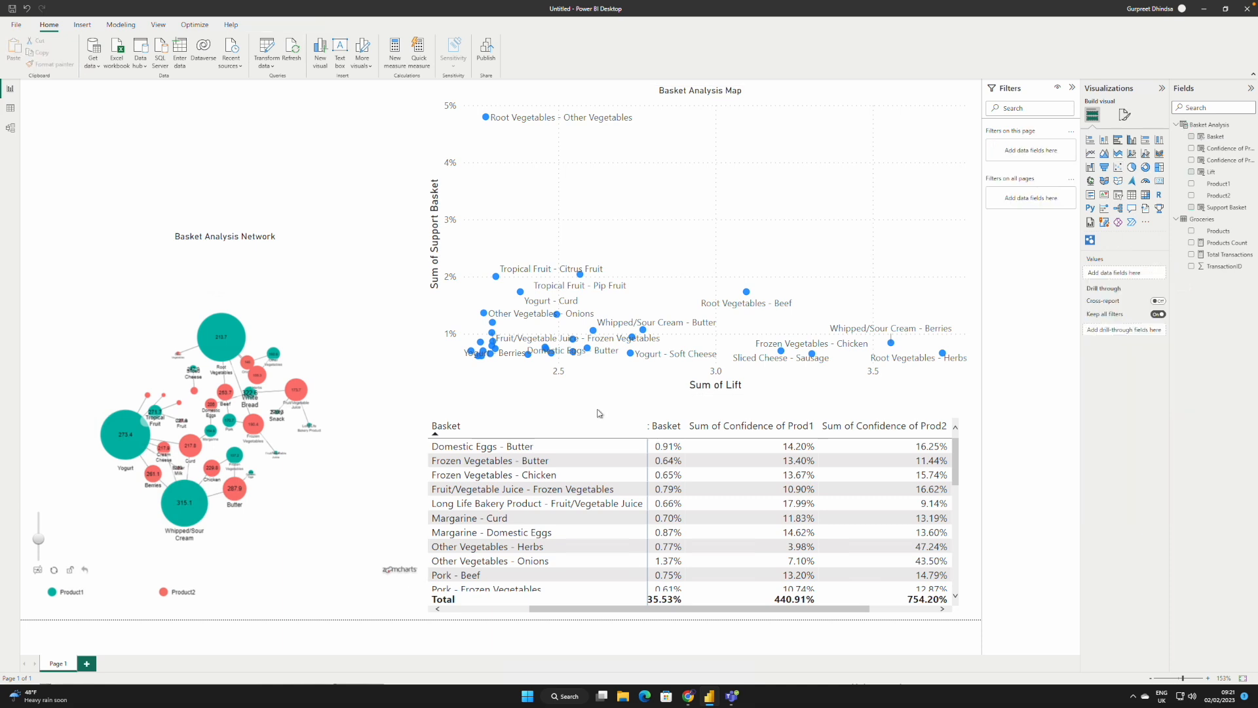
{"action": "left_click", "coordinate": [601, 419]}
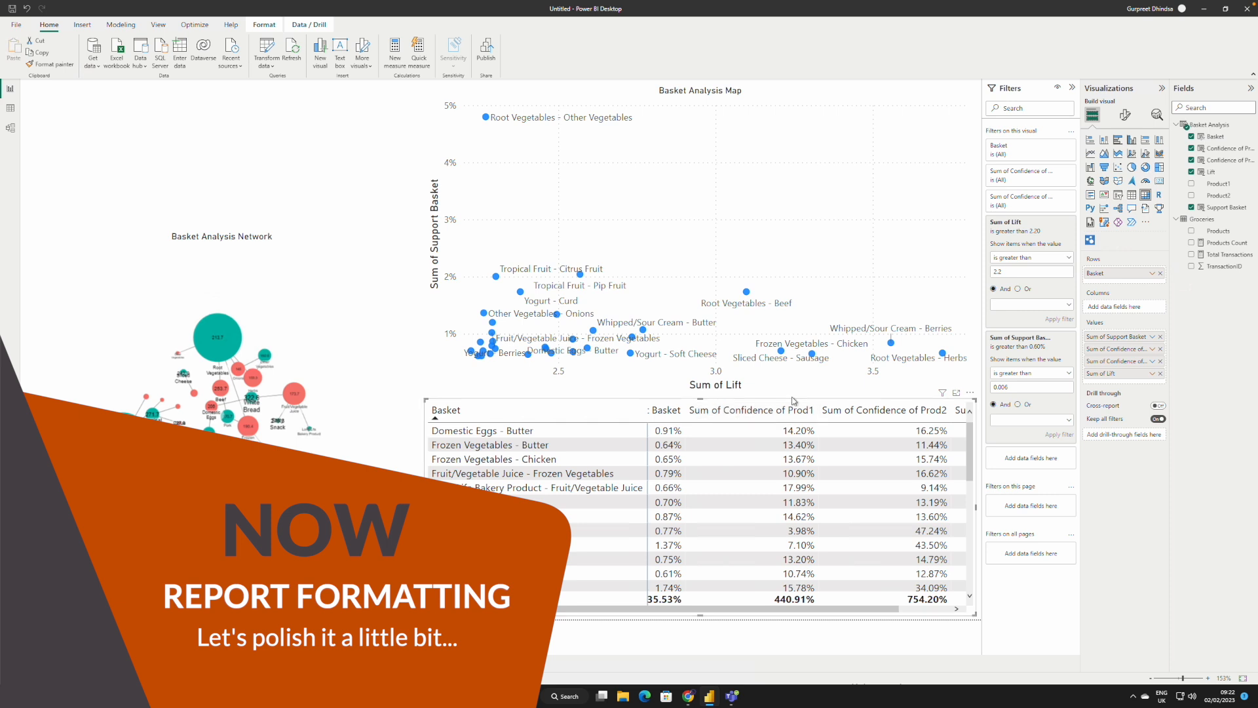
Step: Turn on the matrix's title and set its text to "Basket Analysis Detail"
{"action": "left_click", "coordinate": [1125, 116]}
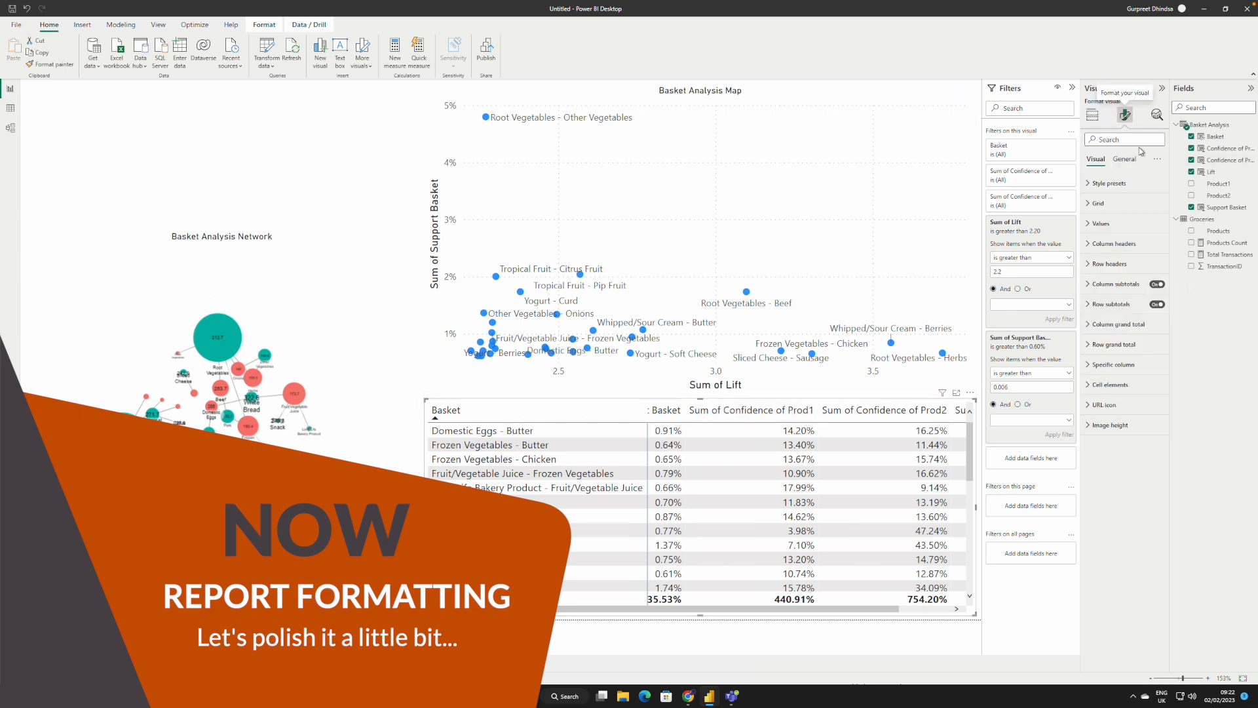
{"action": "left_click", "coordinate": [1124, 160]}
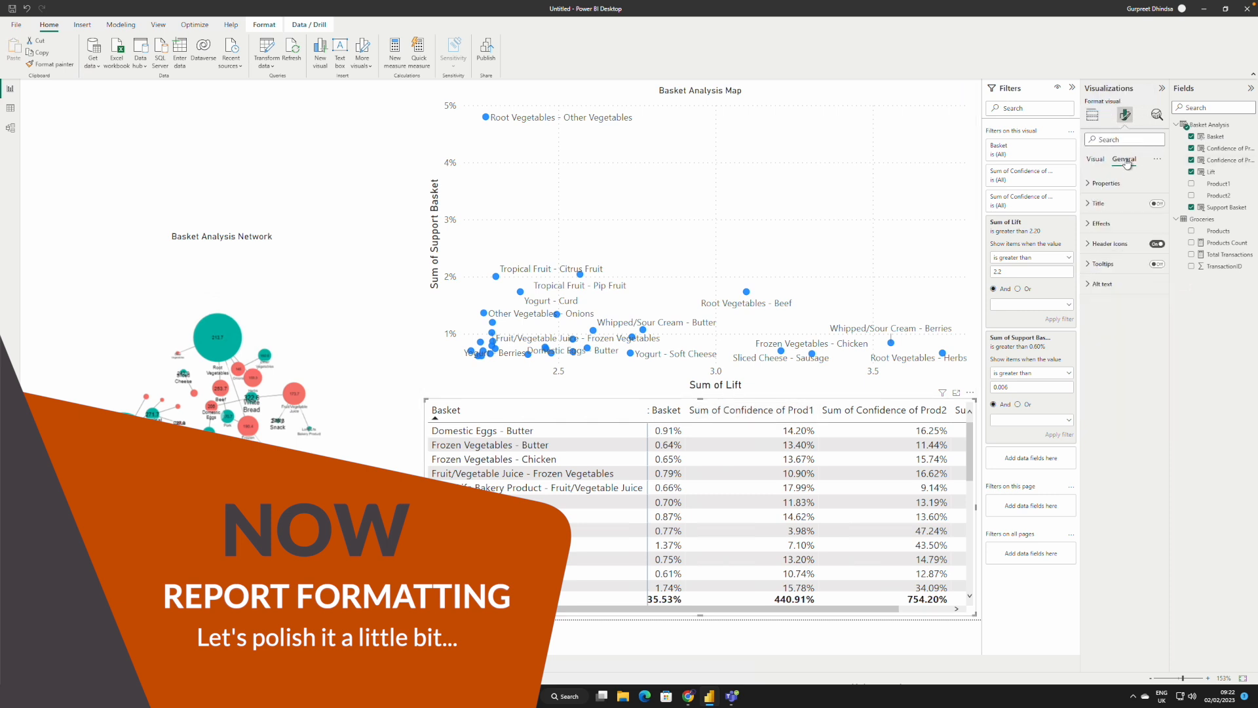
{"action": "left_click", "coordinate": [1114, 202]}
{"action": "left_click", "coordinate": [1106, 232]}
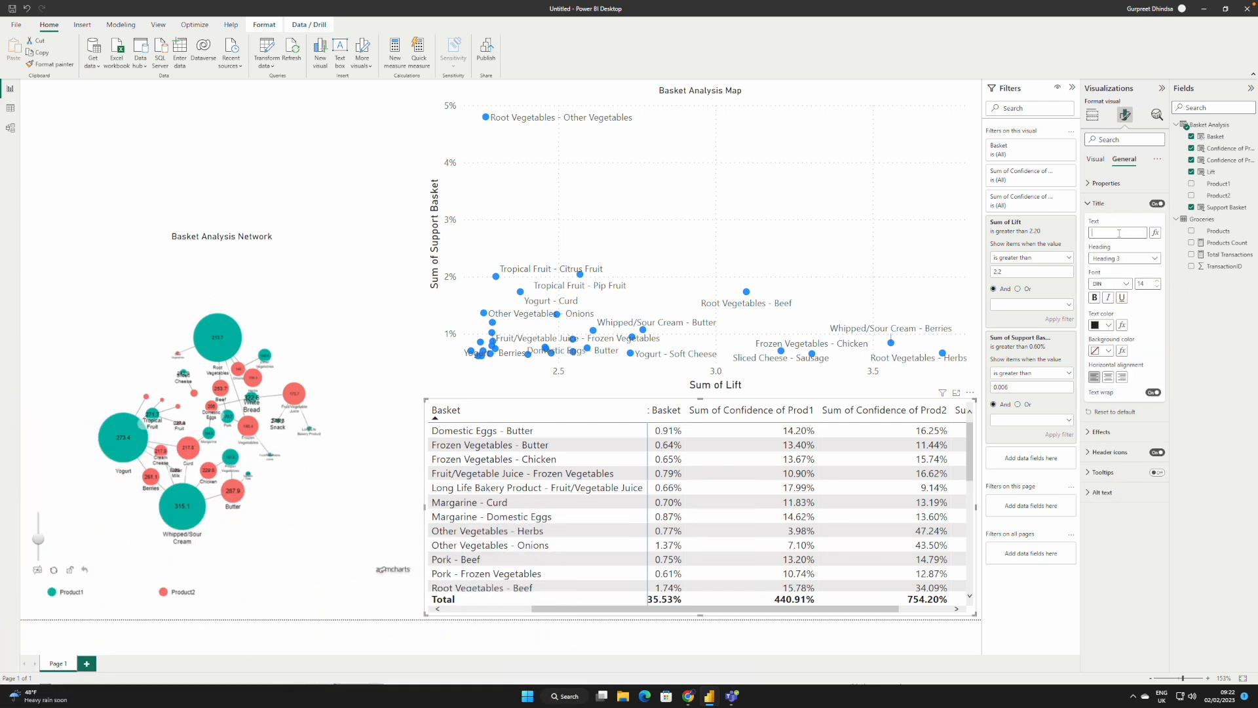
{"action": "type", "text": "Bask"}
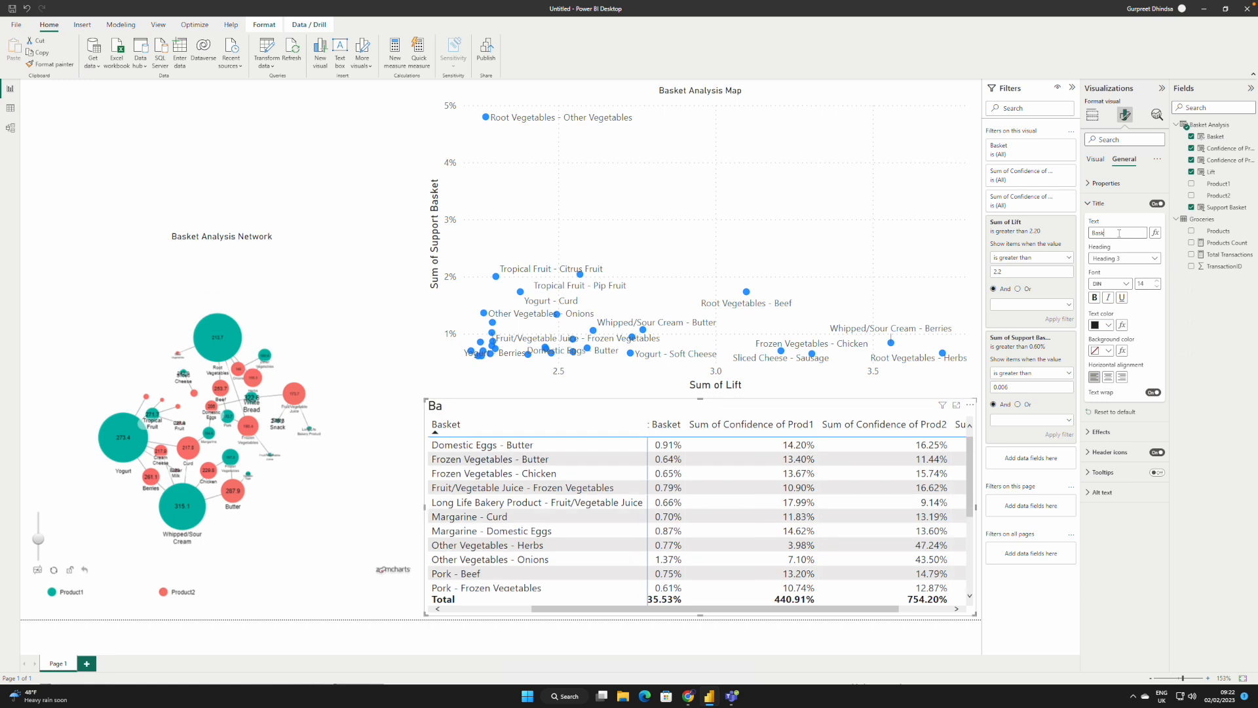
{"action": "type", "text": "et Analysis Detail"}
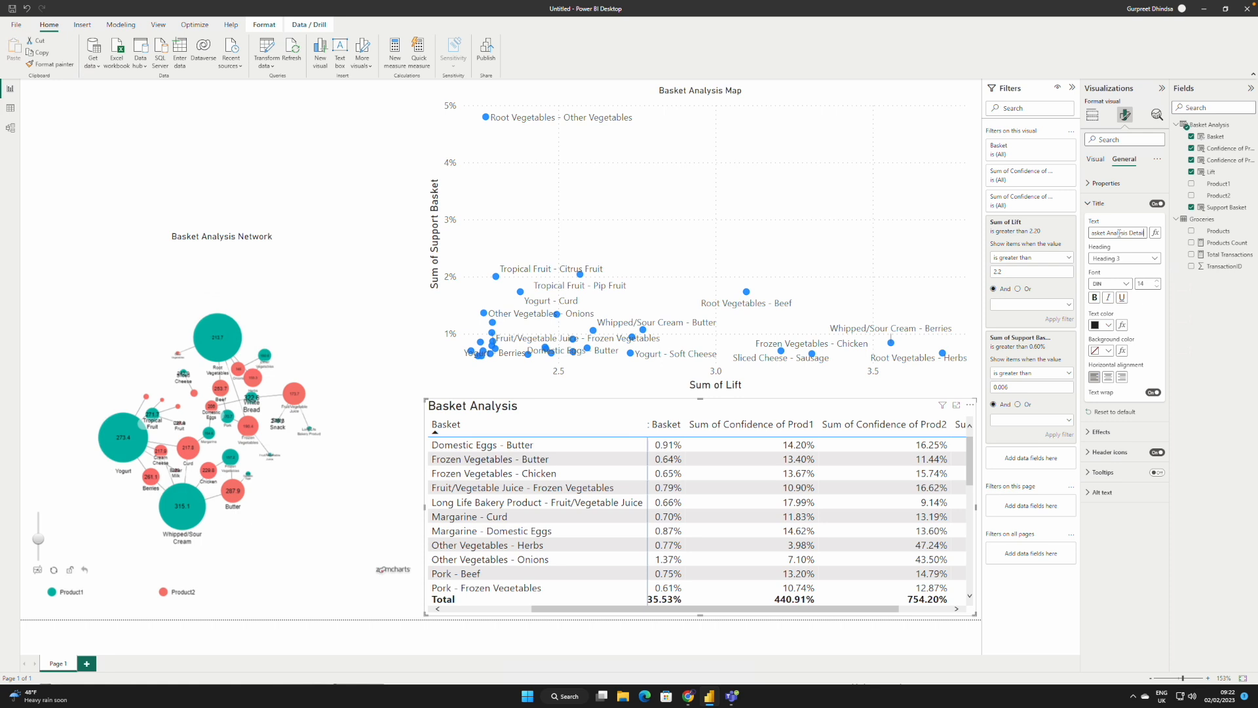
Step: Centre the matrix's title and set its font size to 10
{"action": "left_click", "coordinate": [1108, 377]}
{"action": "left_click", "coordinate": [1157, 287]}
{"action": "left_click", "coordinate": [1157, 286]}
{"action": "left_click", "coordinate": [1157, 286]}
{"action": "left_click", "coordinate": [1157, 286]}
{"action": "left_click", "coordinate": [1157, 286]}
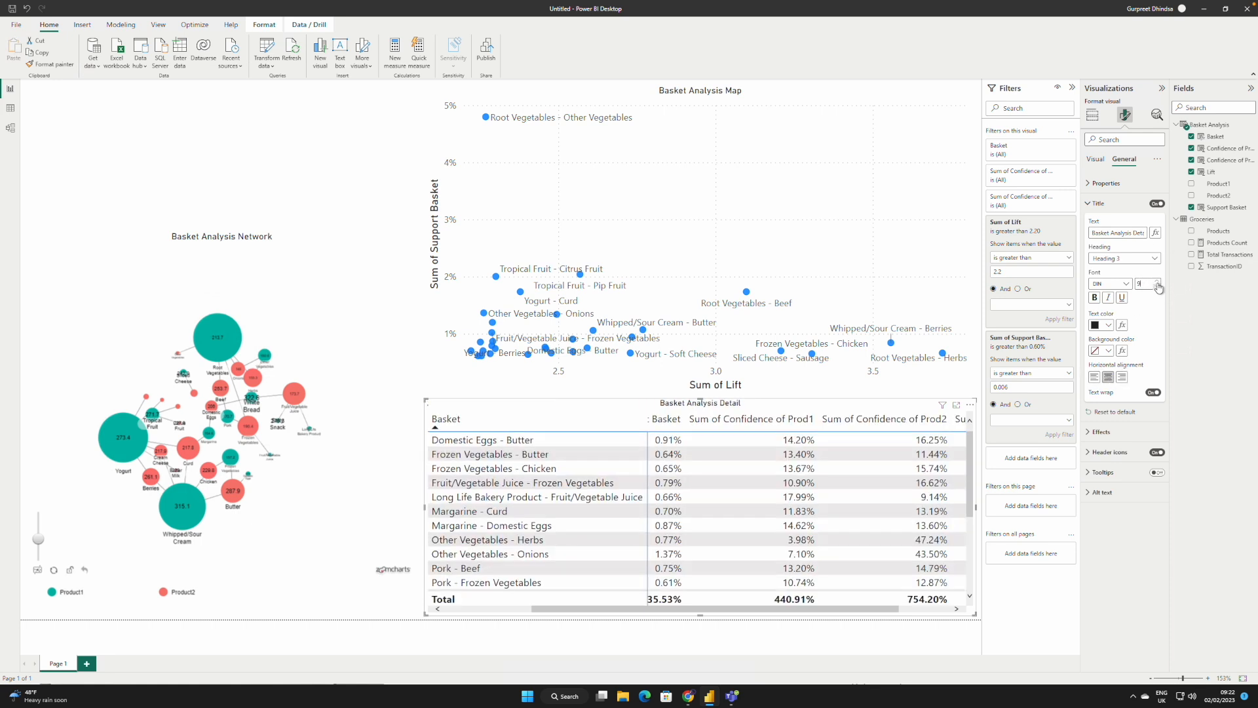
{"action": "left_click", "coordinate": [1157, 281]}
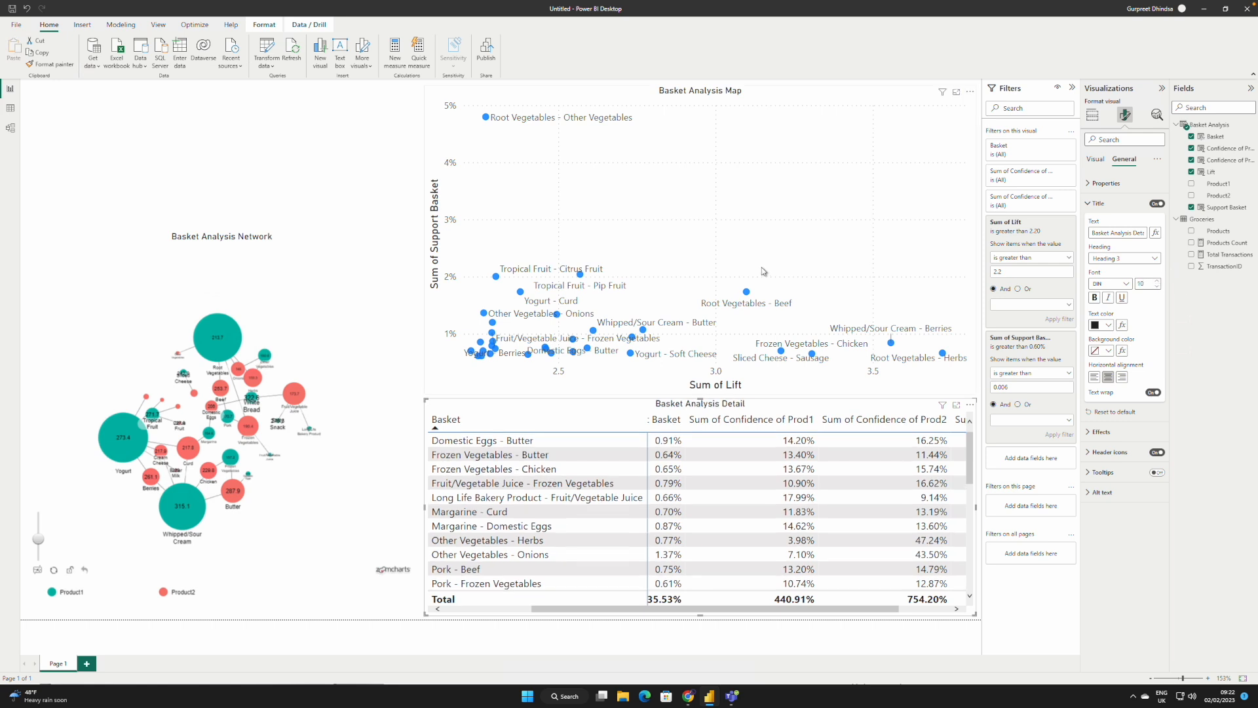
Step: Try the City park report theme and switch the report to the teal-accented theme next to it
{"action": "left_click", "coordinate": [403, 131]}
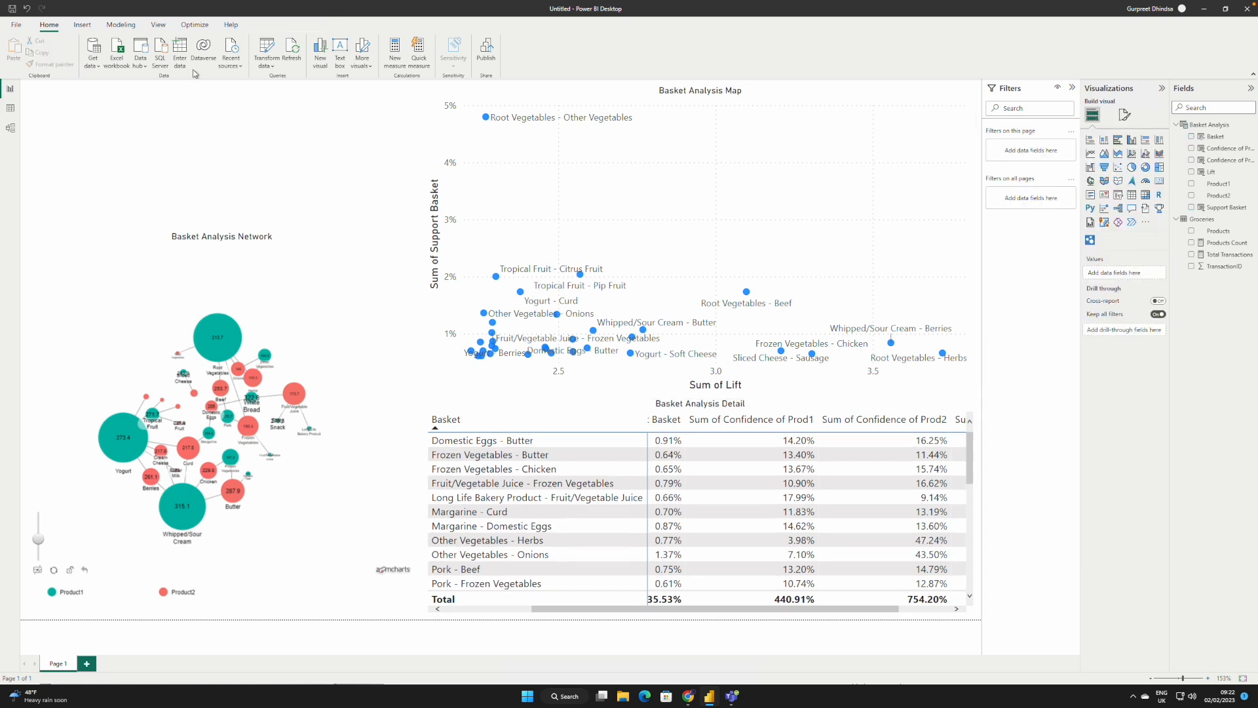
{"action": "left_click", "coordinate": [159, 25]}
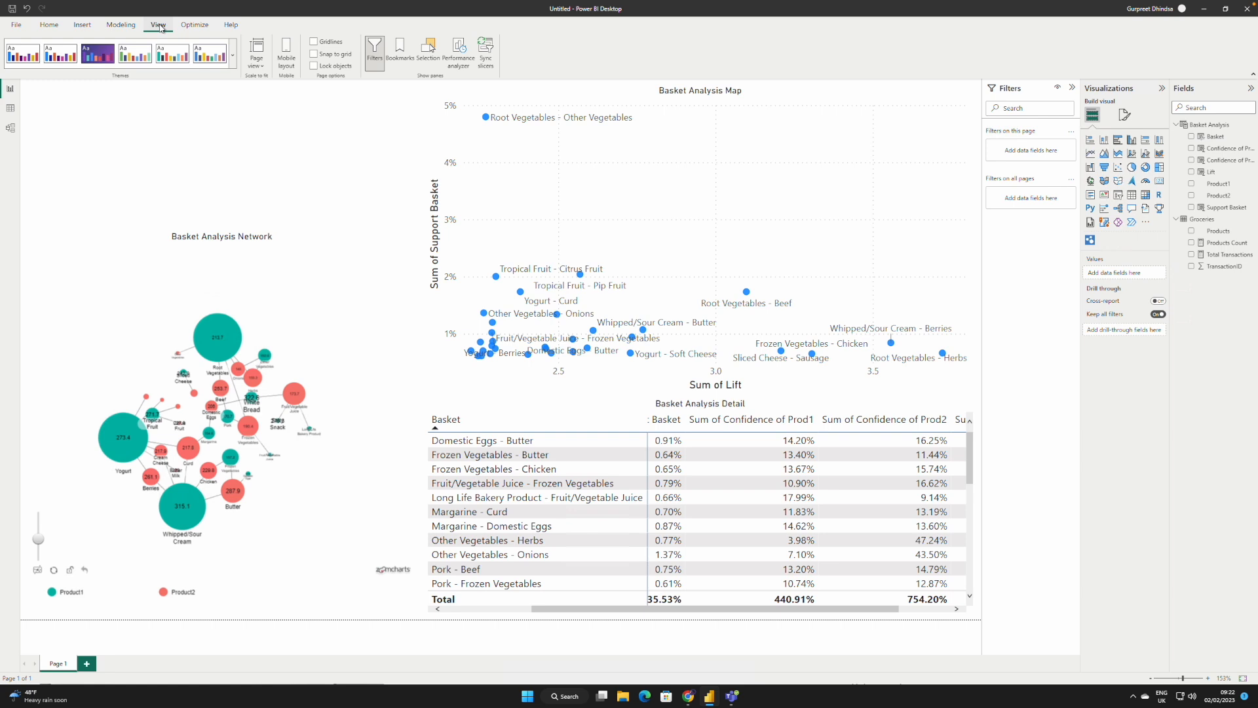
{"action": "left_click", "coordinate": [136, 57]}
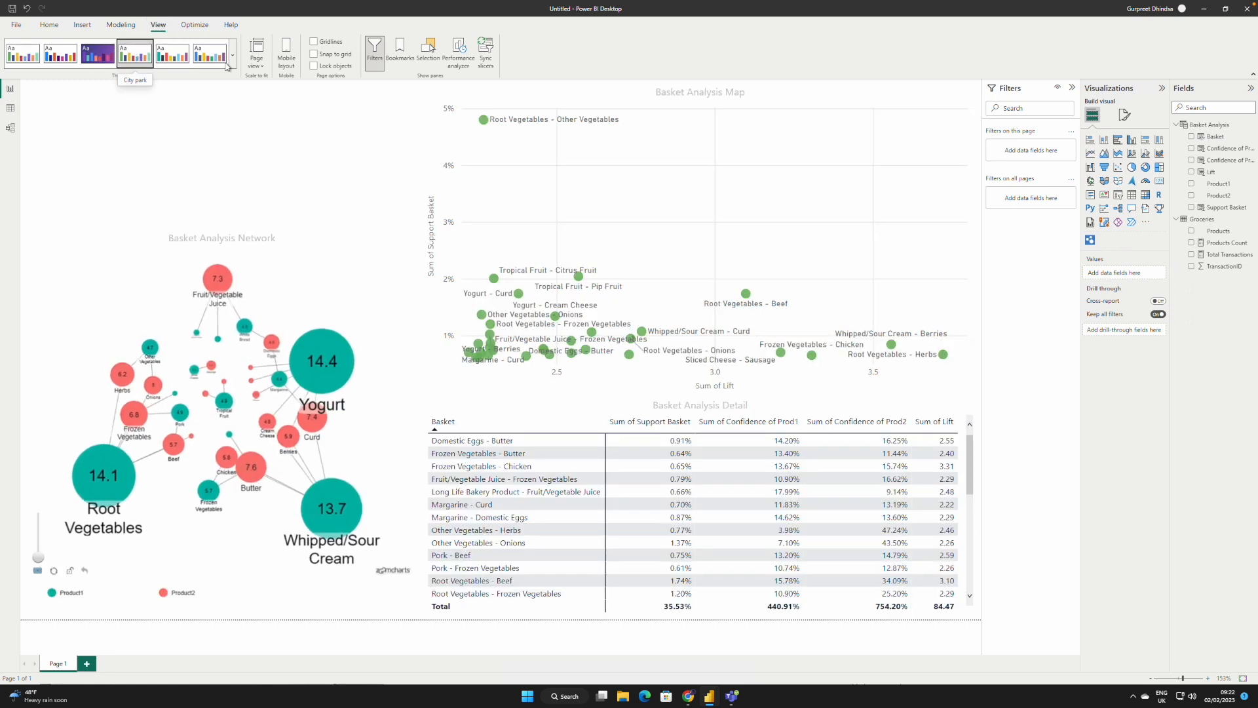
{"action": "left_click", "coordinate": [178, 60]}
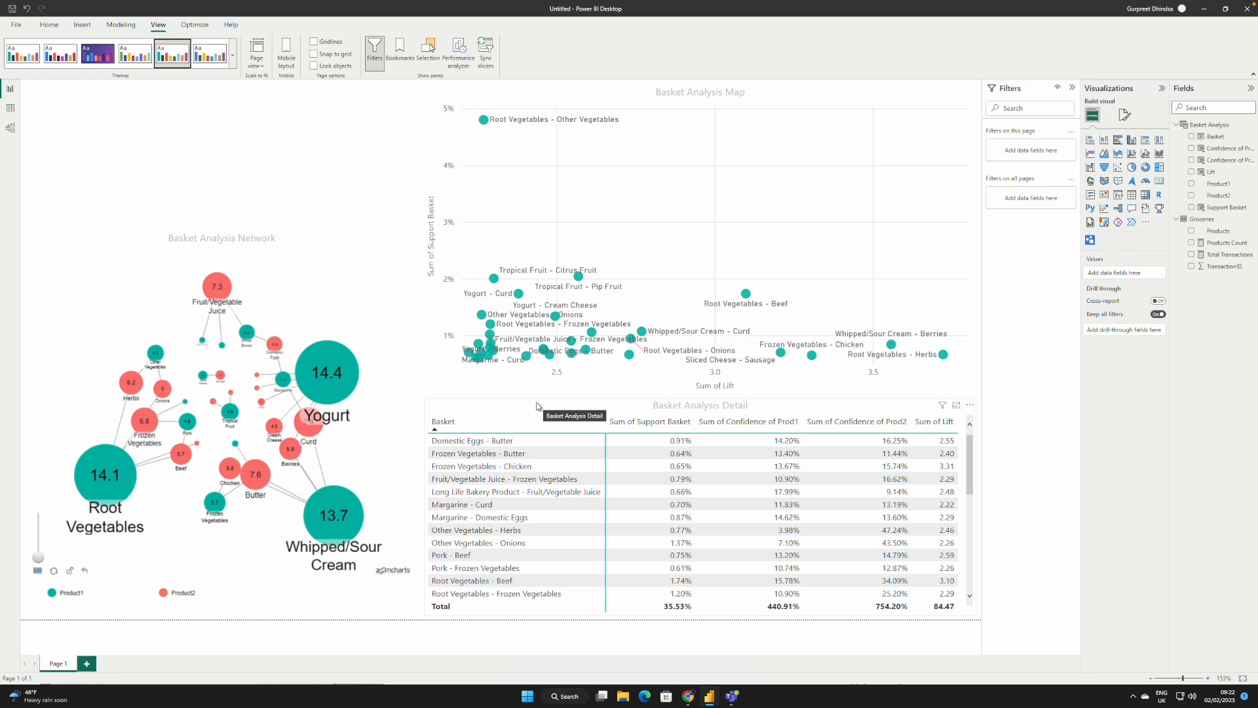
Step: Extend the network chart upward to make it taller
{"action": "left_click", "coordinate": [290, 238]}
{"action": "left_click_drag", "start_coordinate": [223, 231], "coordinate": [228, 185]}
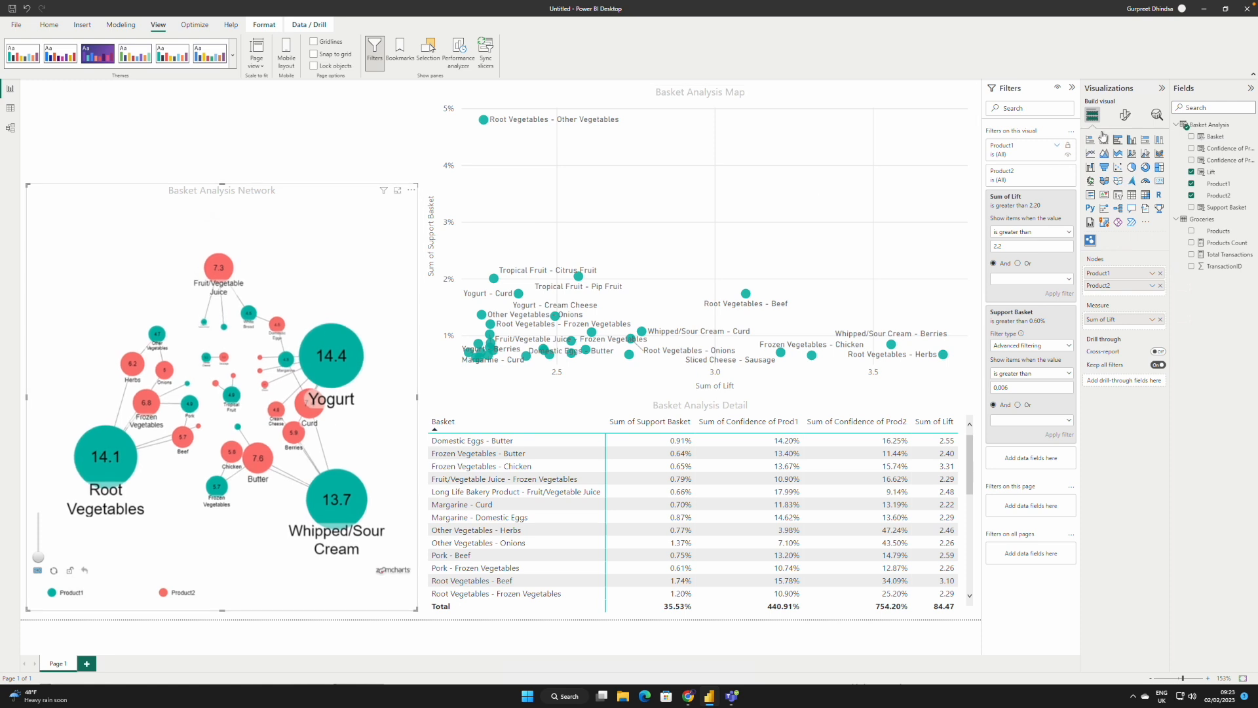
Step: Turn on the network chart's background and set its transparency to 0%
{"action": "left_click", "coordinate": [1125, 115]}
{"action": "left_click", "coordinate": [1123, 161]}
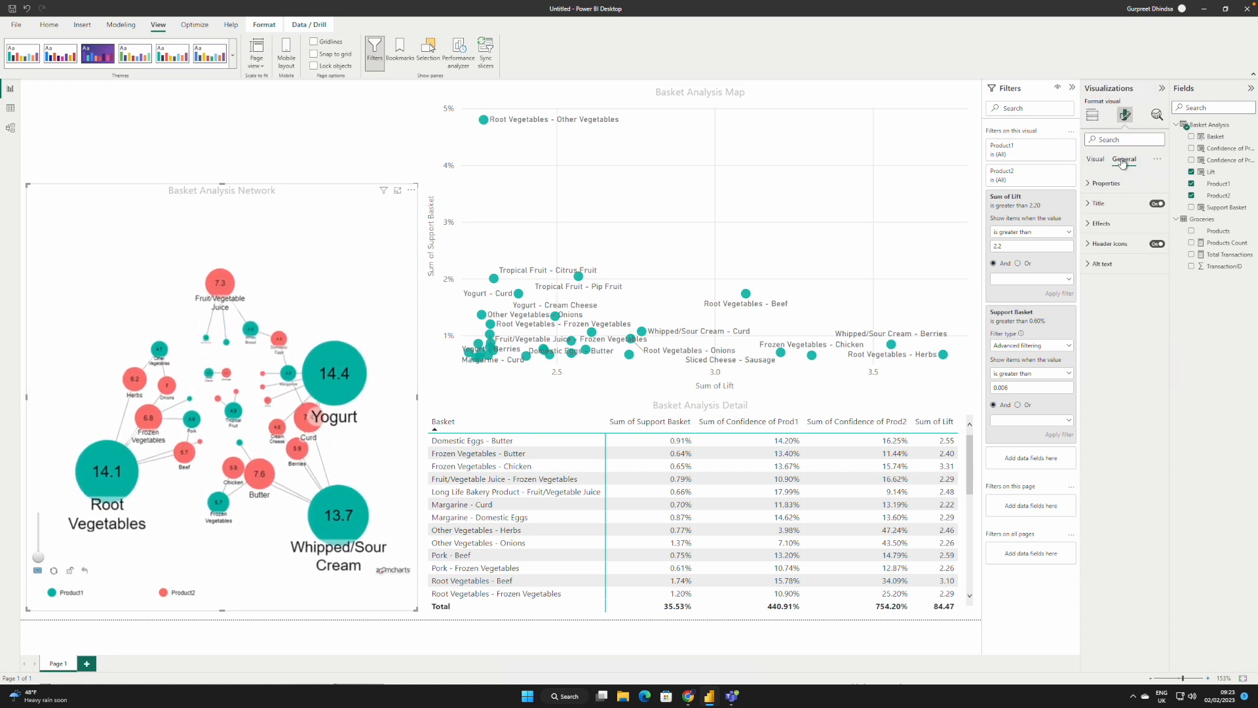
{"action": "left_click", "coordinate": [1088, 226]}
{"action": "left_click", "coordinate": [1152, 245]}
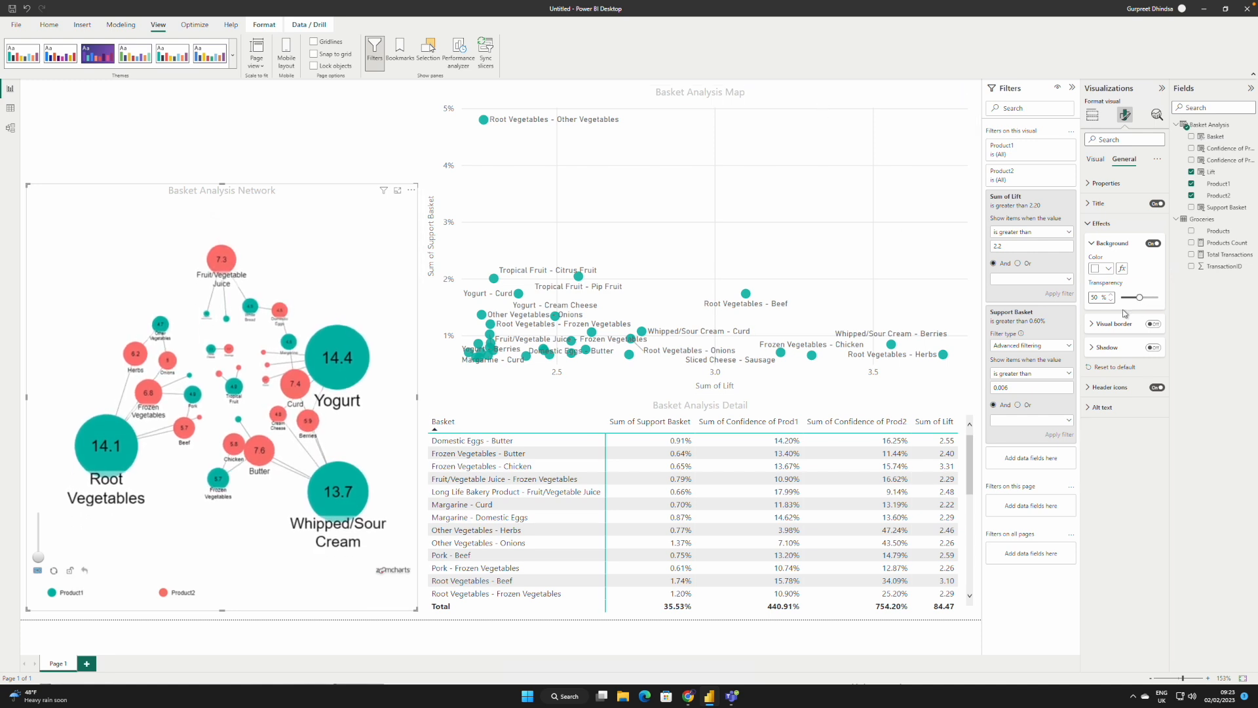
{"action": "mouse_move", "coordinate": [1140, 297]}
{"action": "left_mouse_down"}
{"action": "mouse_move", "coordinate": [1161, 297]}
{"action": "mouse_move", "coordinate": [1121, 298]}
{"action": "left_mouse_up"}
Step: Turn on the Basket Analysis Map scatter chart's background with 0% transparency
{"action": "left_click", "coordinate": [657, 105]}
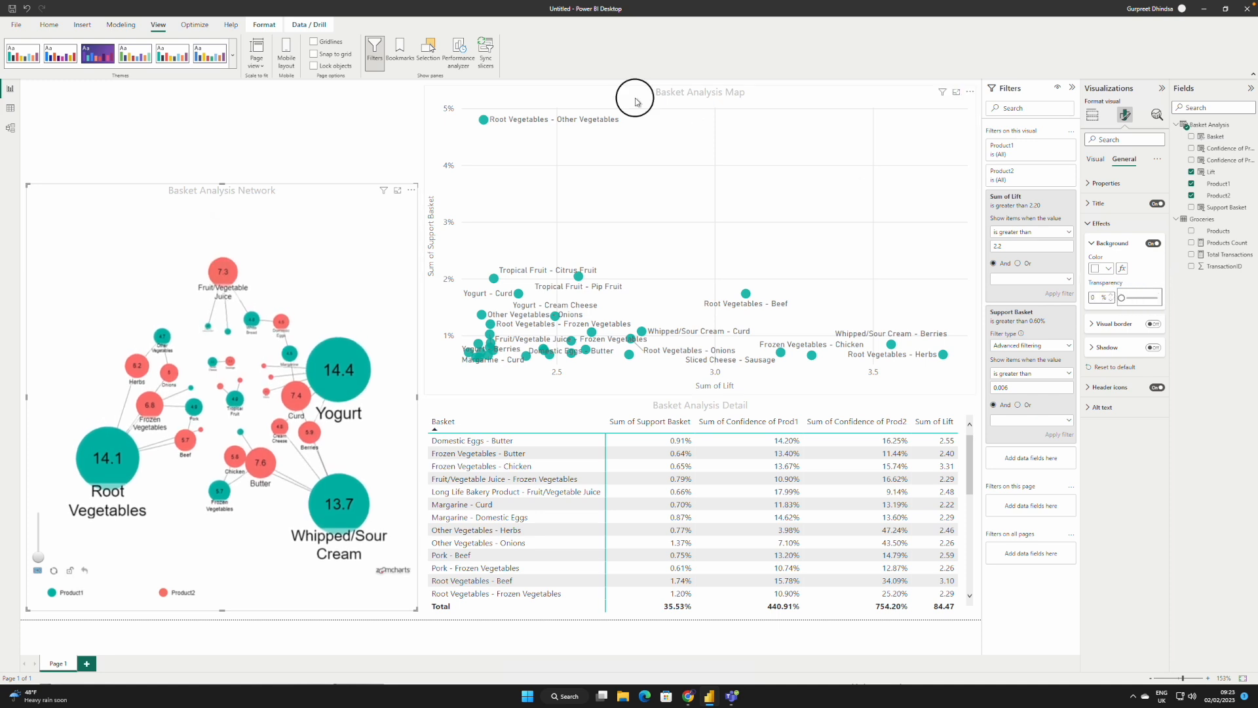
{"action": "left_click", "coordinate": [1151, 245]}
{"action": "left_click_drag", "start_coordinate": [1137, 299], "coordinate": [1121, 298]}
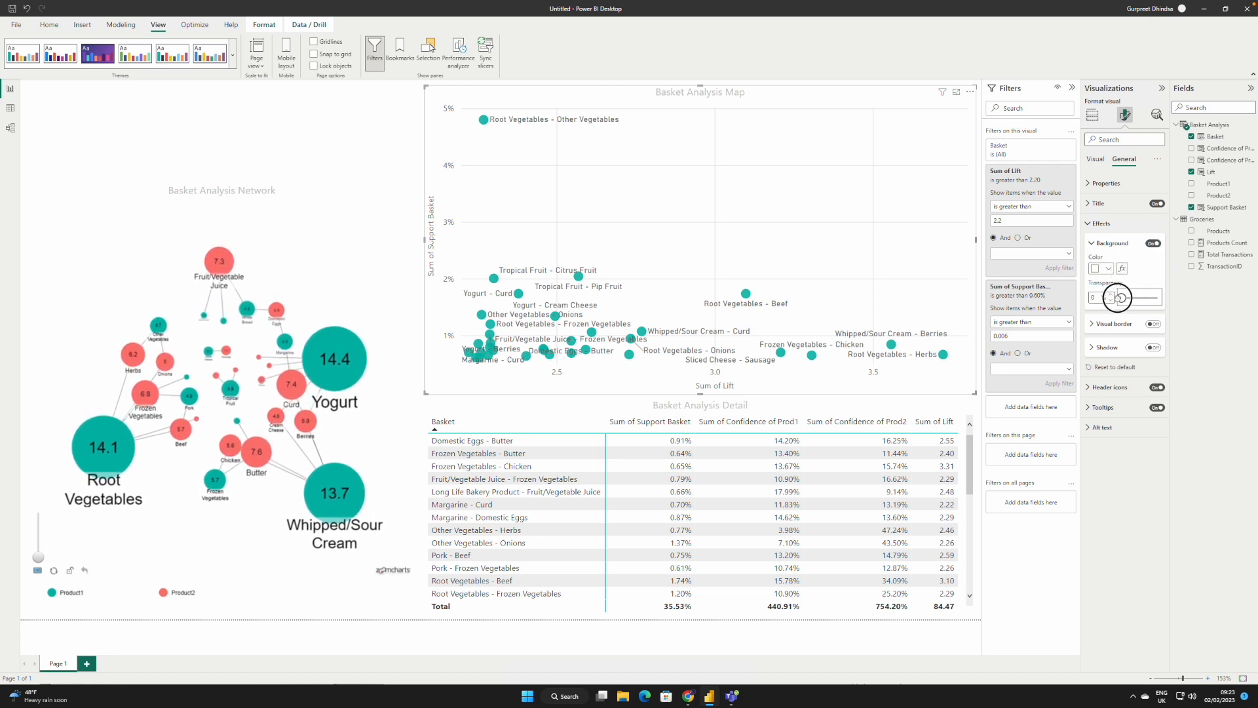
Step: Turn on the Basket Analysis Detail matrix's background and make it fully opaque with 0% transparency
{"action": "left_click", "coordinate": [937, 413]}
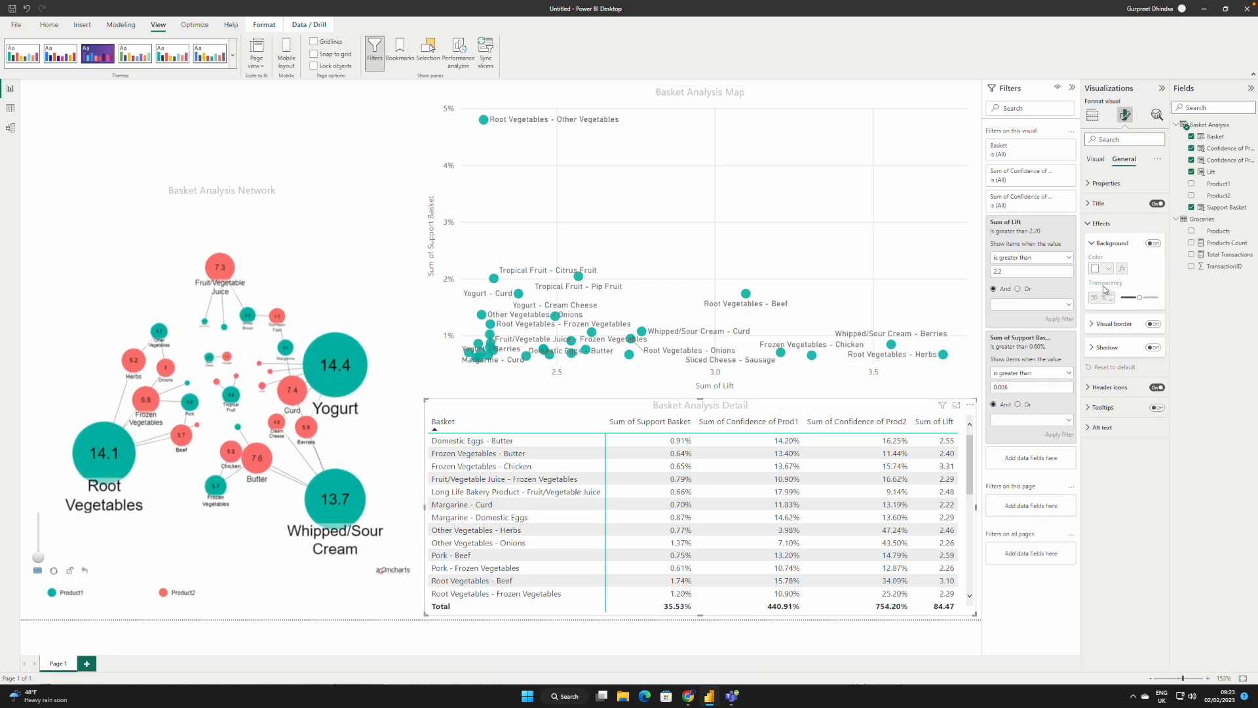
{"action": "left_click", "coordinate": [1152, 244]}
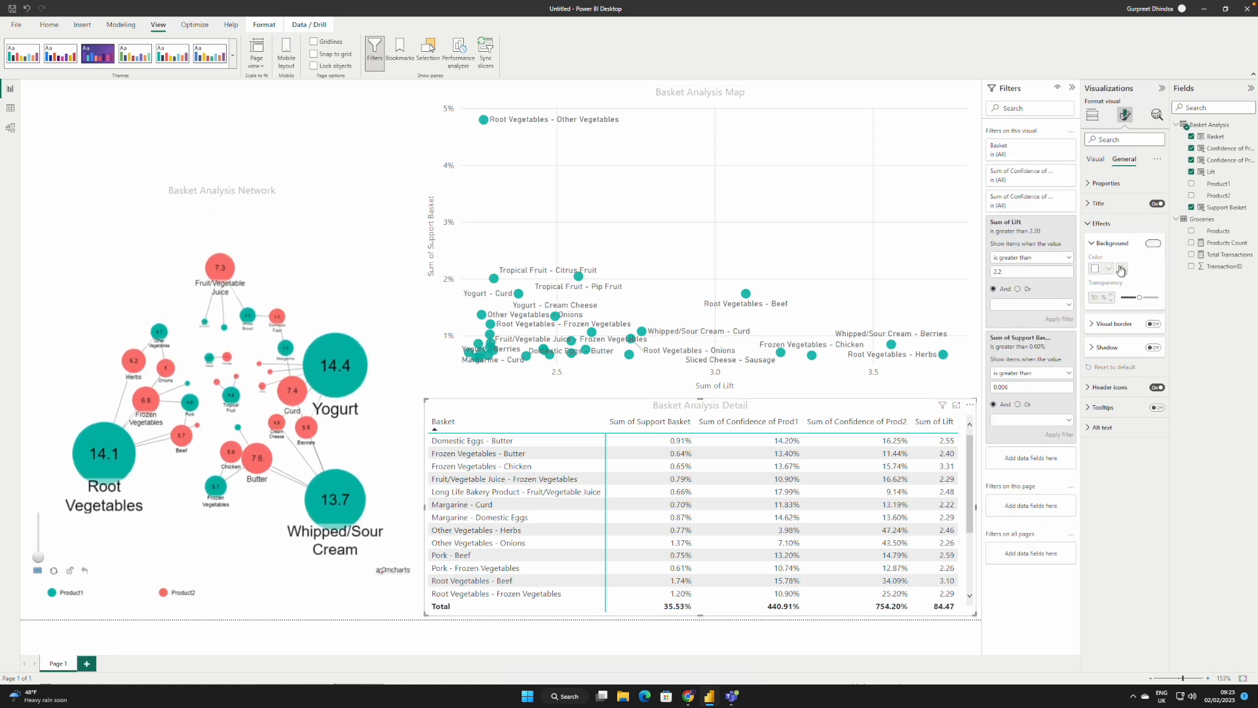
{"action": "left_click", "coordinate": [1108, 268]}
{"action": "left_click", "coordinate": [1157, 268]}
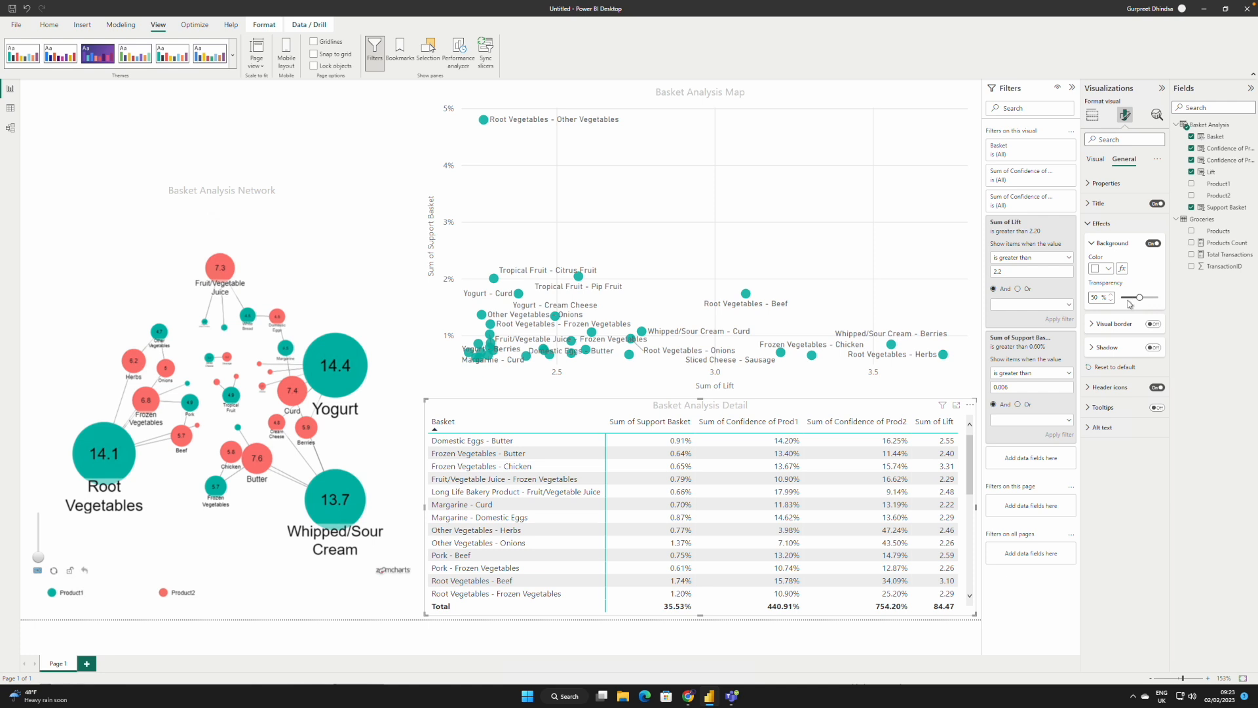
{"action": "left_click_drag", "start_coordinate": [1137, 296], "coordinate": [1121, 297]}
Step: Set the report page's canvas background to light grey with 0% transparency
{"action": "left_click", "coordinate": [360, 120]}
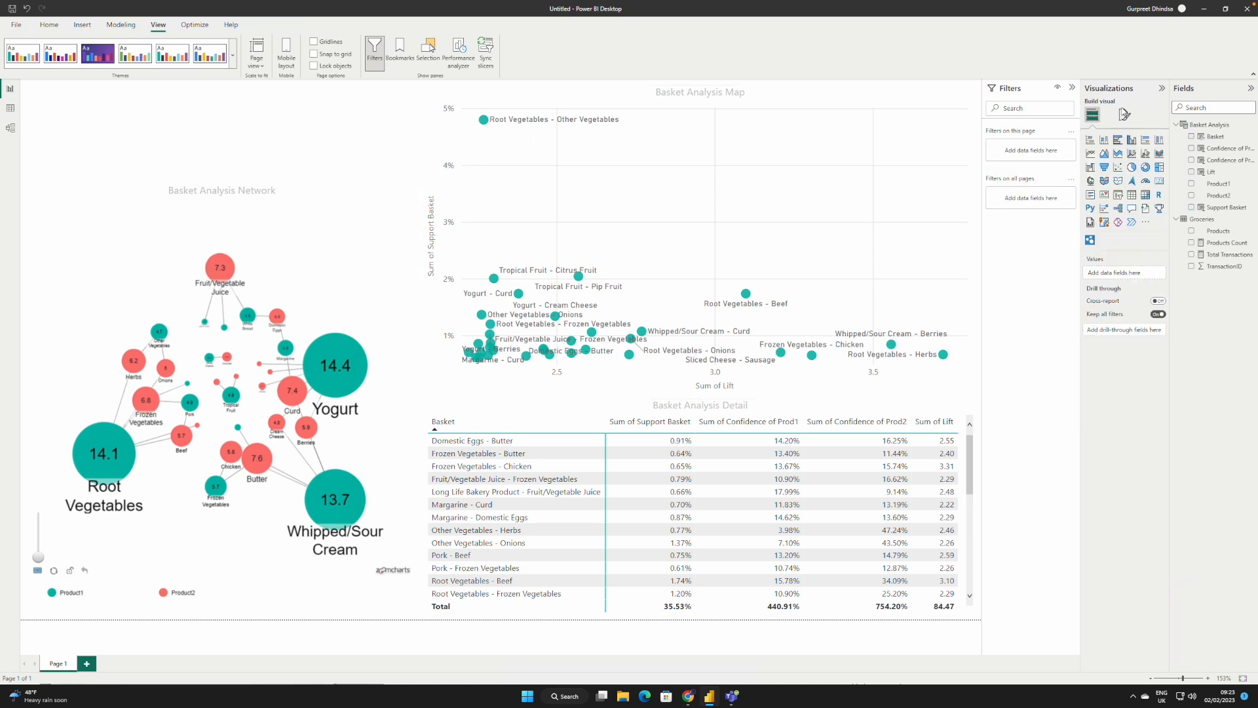
{"action": "left_click", "coordinate": [1125, 114]}
{"action": "left_click", "coordinate": [1133, 203]}
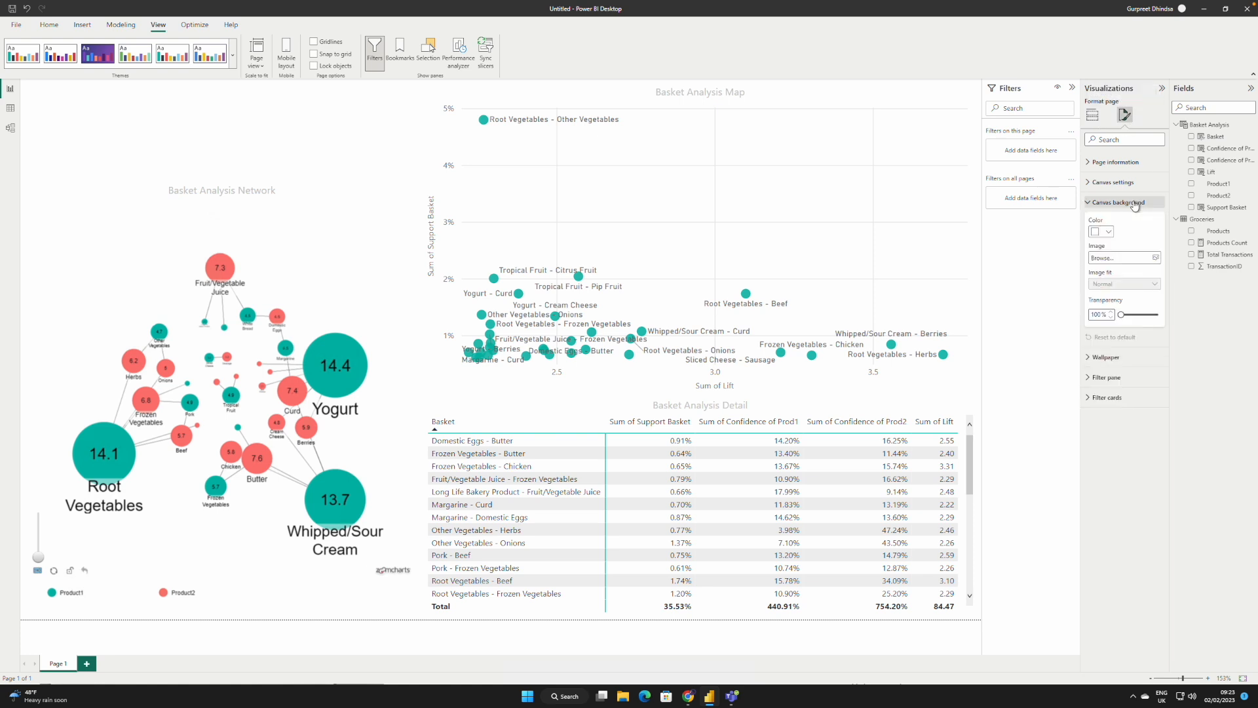
{"action": "left_click", "coordinate": [1107, 232]}
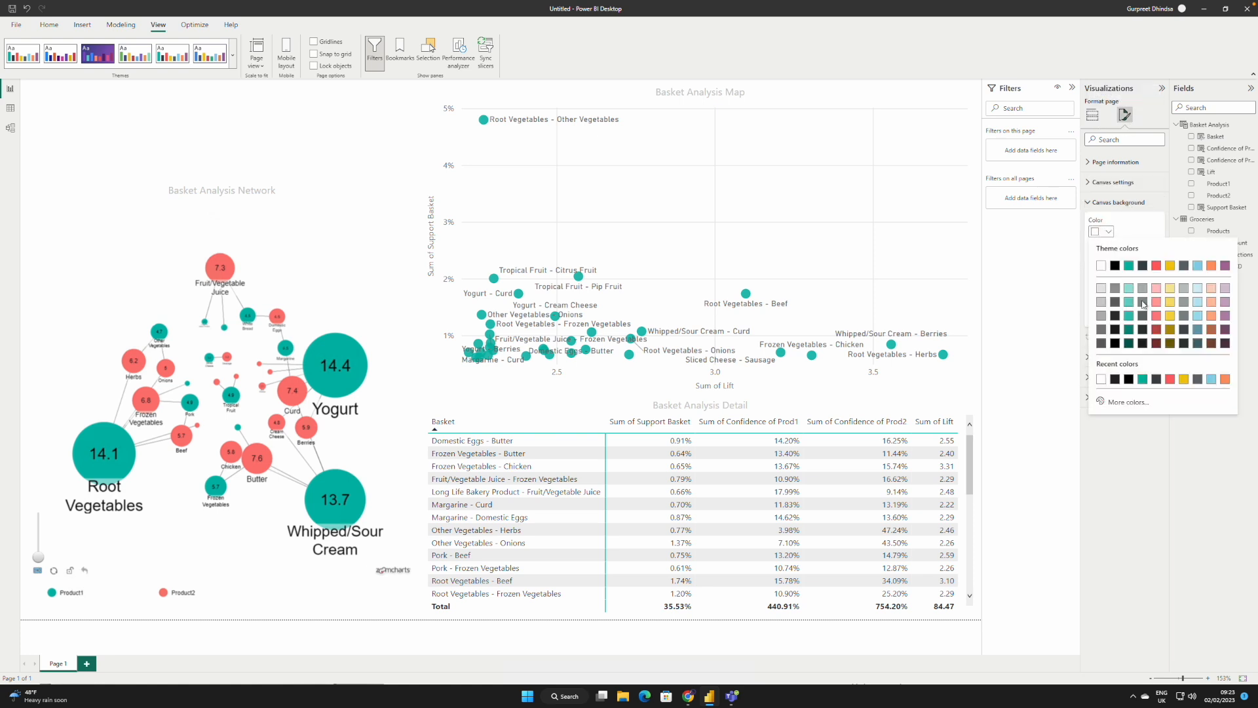
{"action": "left_click", "coordinate": [1101, 288]}
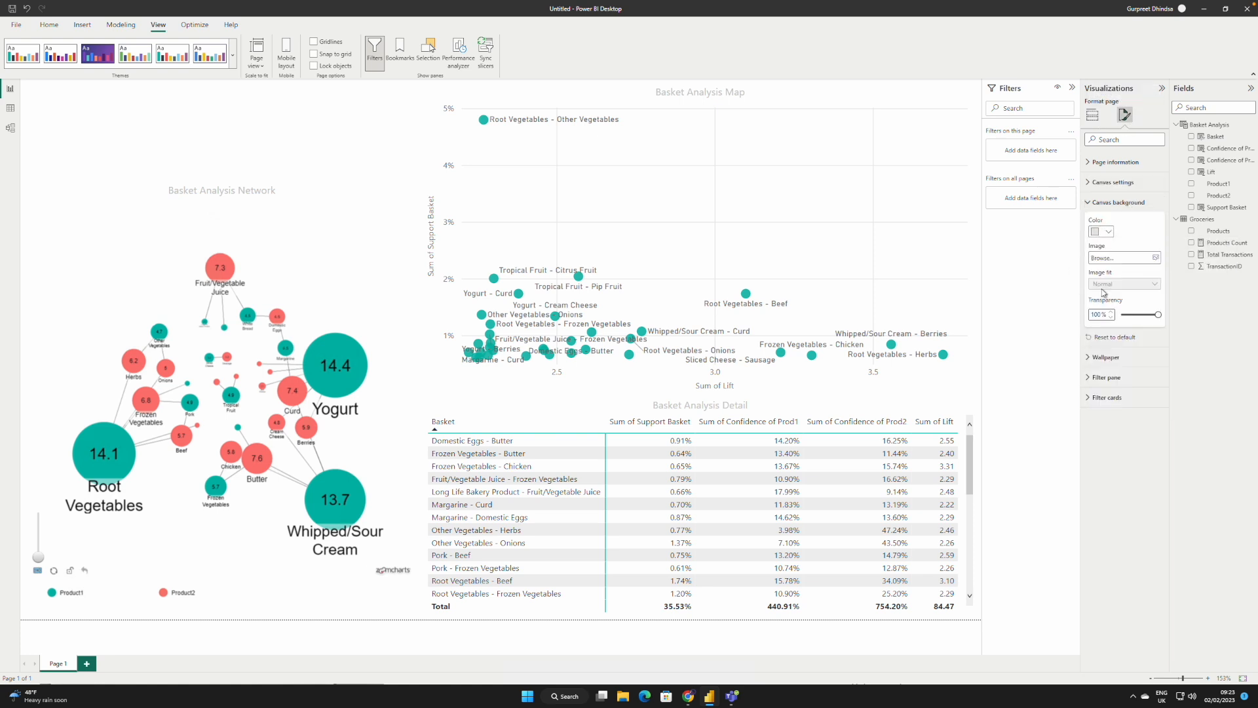
{"action": "left_click_drag", "start_coordinate": [1158, 315], "coordinate": [998, 318]}
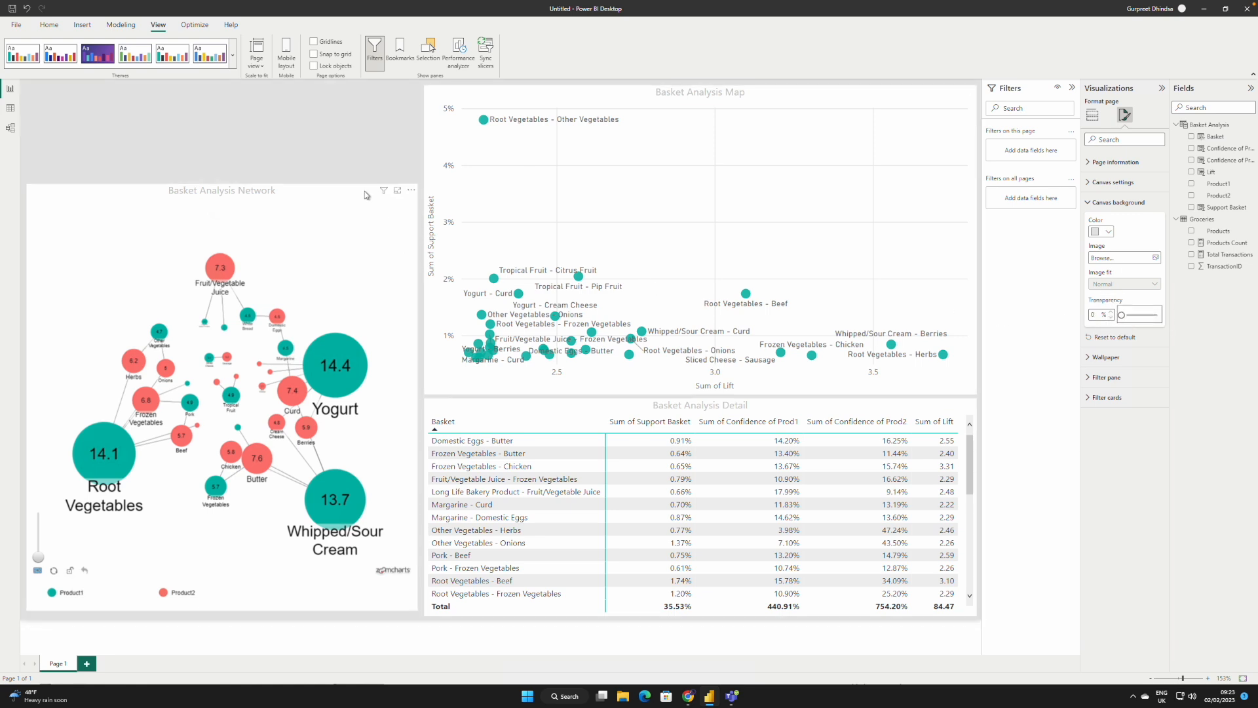
Step: Nudge and slightly resize the network chart and the scatter chart to even out the gaps between the visuals
{"action": "left_click", "coordinate": [335, 196]}
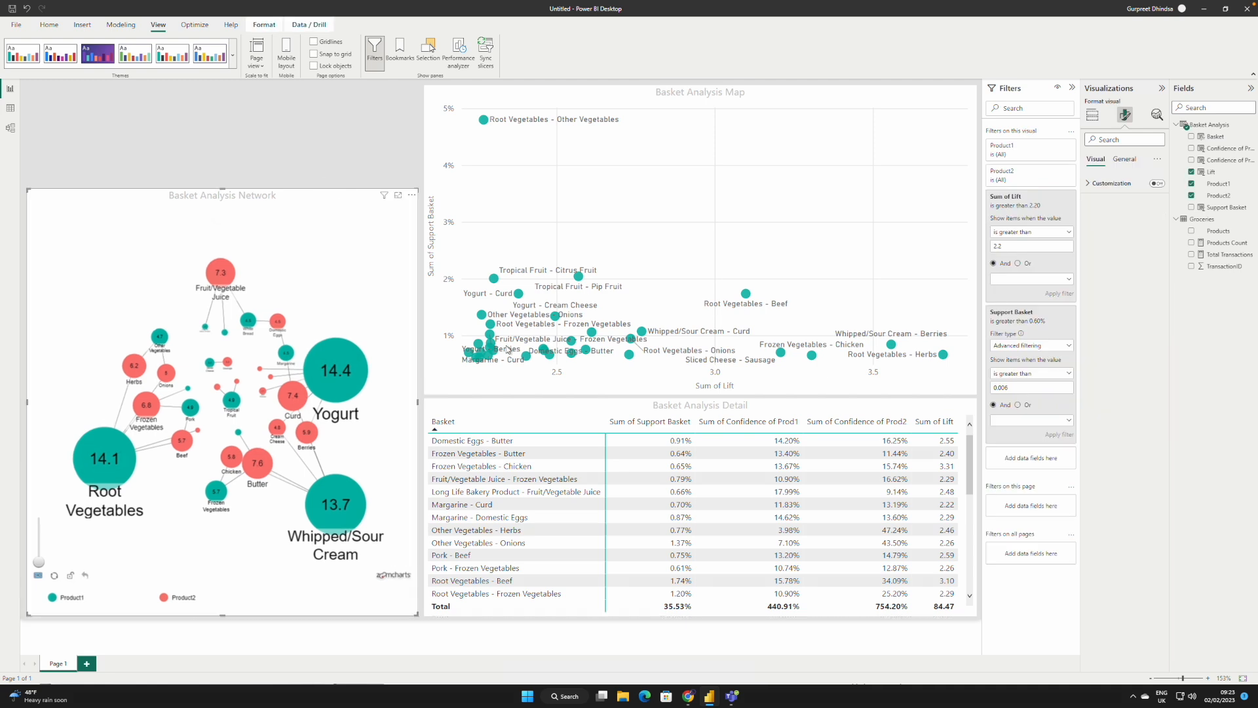
{"action": "left_click", "coordinate": [702, 391]}
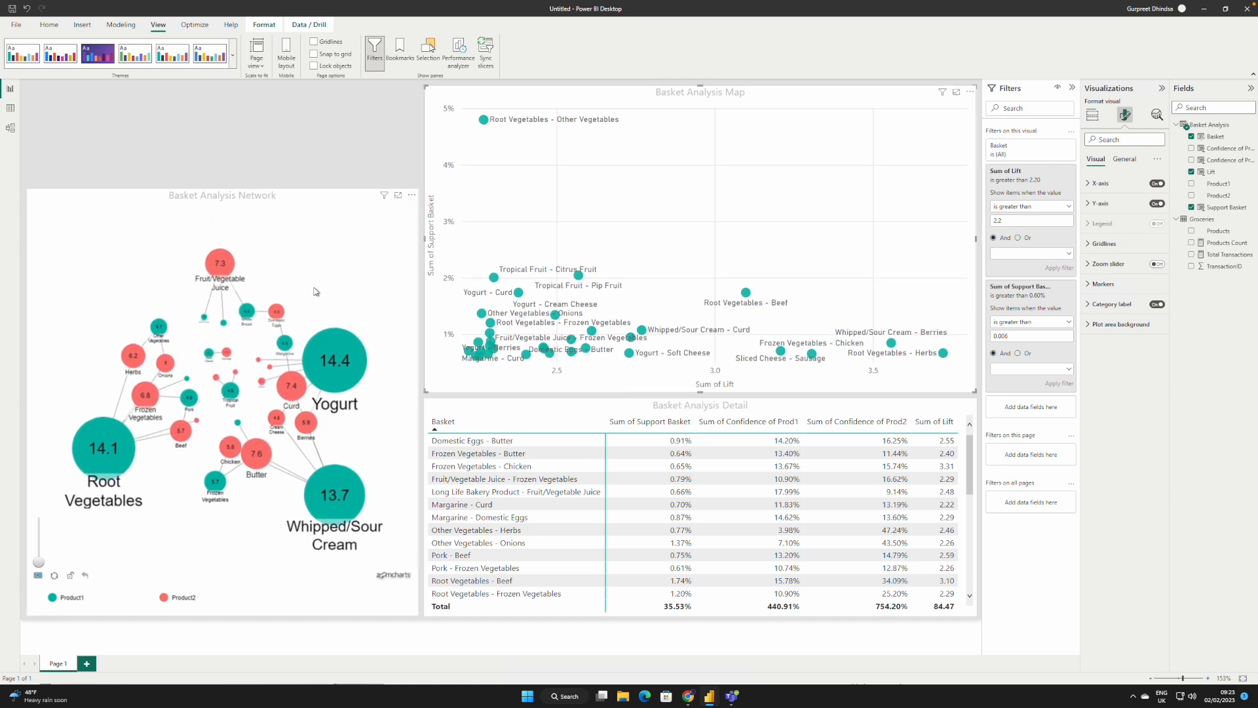
{"action": "left_click", "coordinate": [111, 203]}
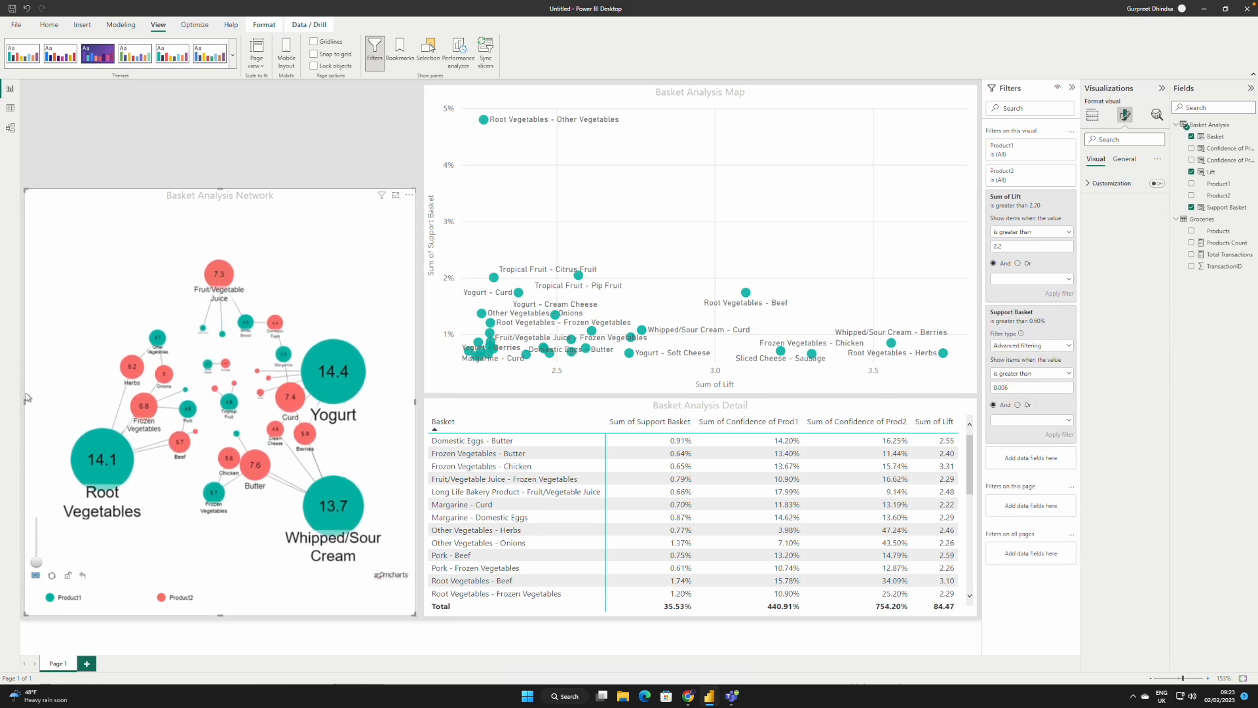
{"action": "left_click_drag", "start_coordinate": [415, 402], "coordinate": [421, 405]}
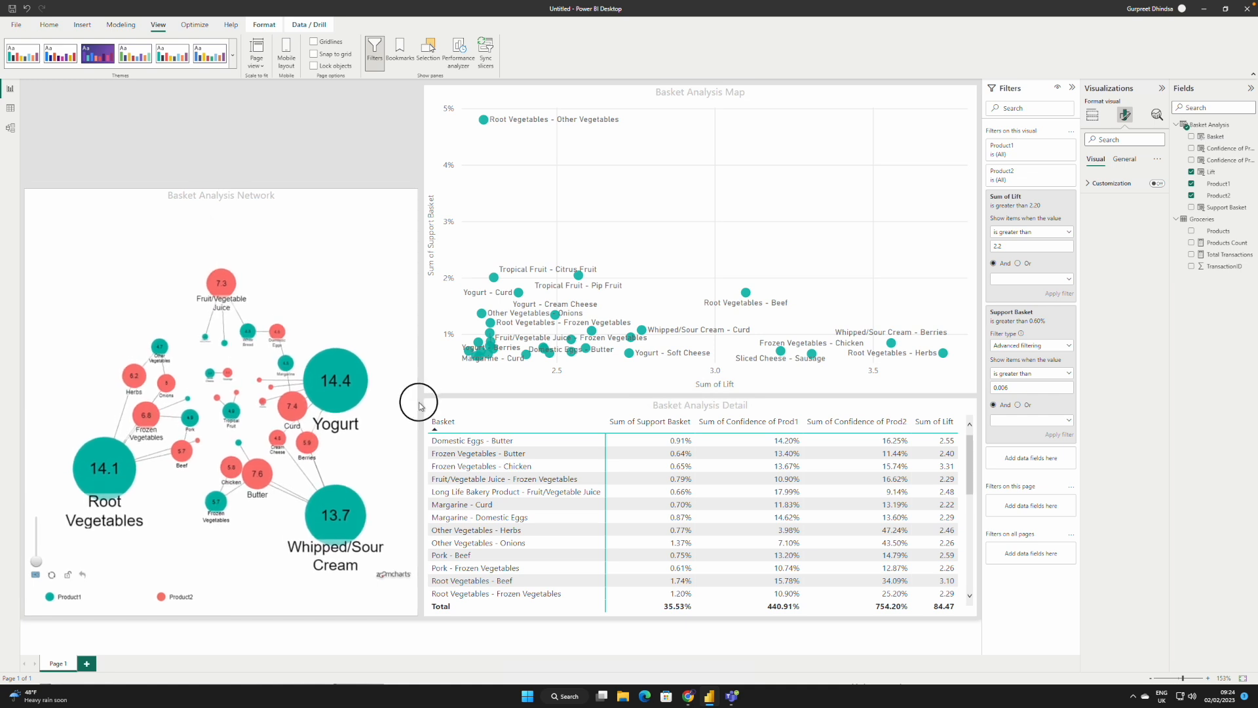
{"action": "left_click", "coordinate": [329, 143]}
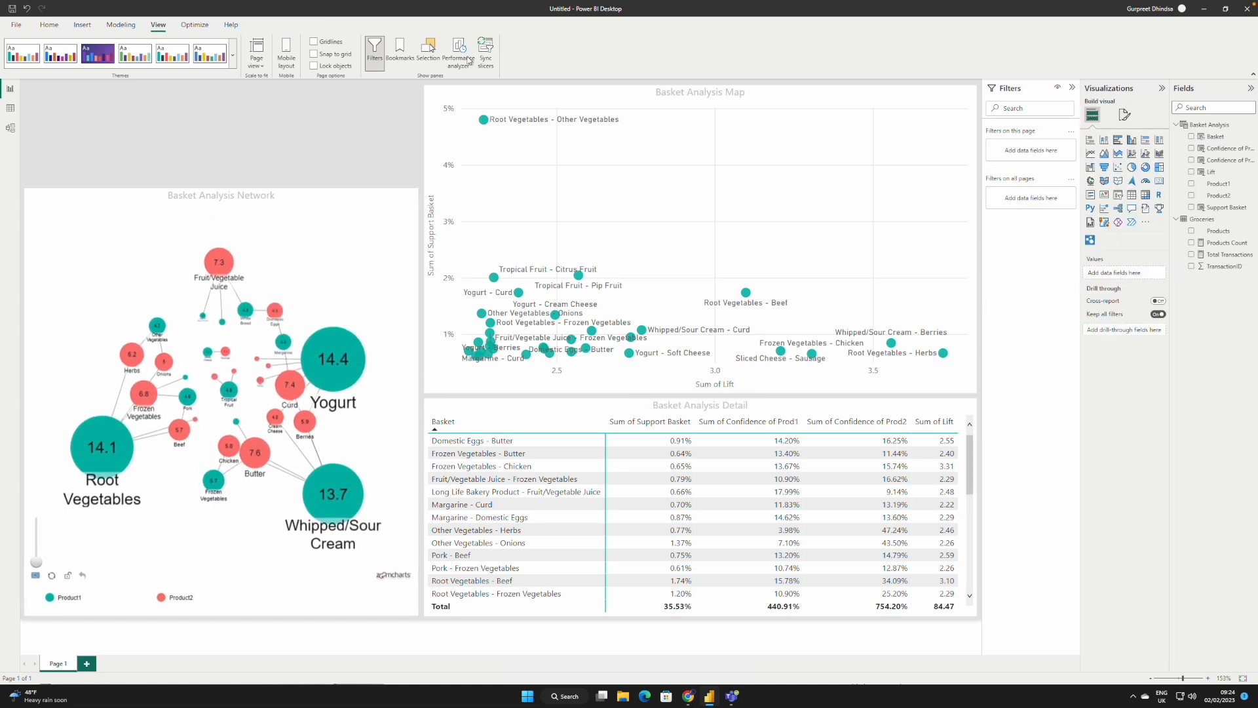
Step: Insert a text box reading "BASKET ANALYSIS" and format its text in Segoe (Bold) at size 40
{"action": "left_click", "coordinate": [85, 26]}
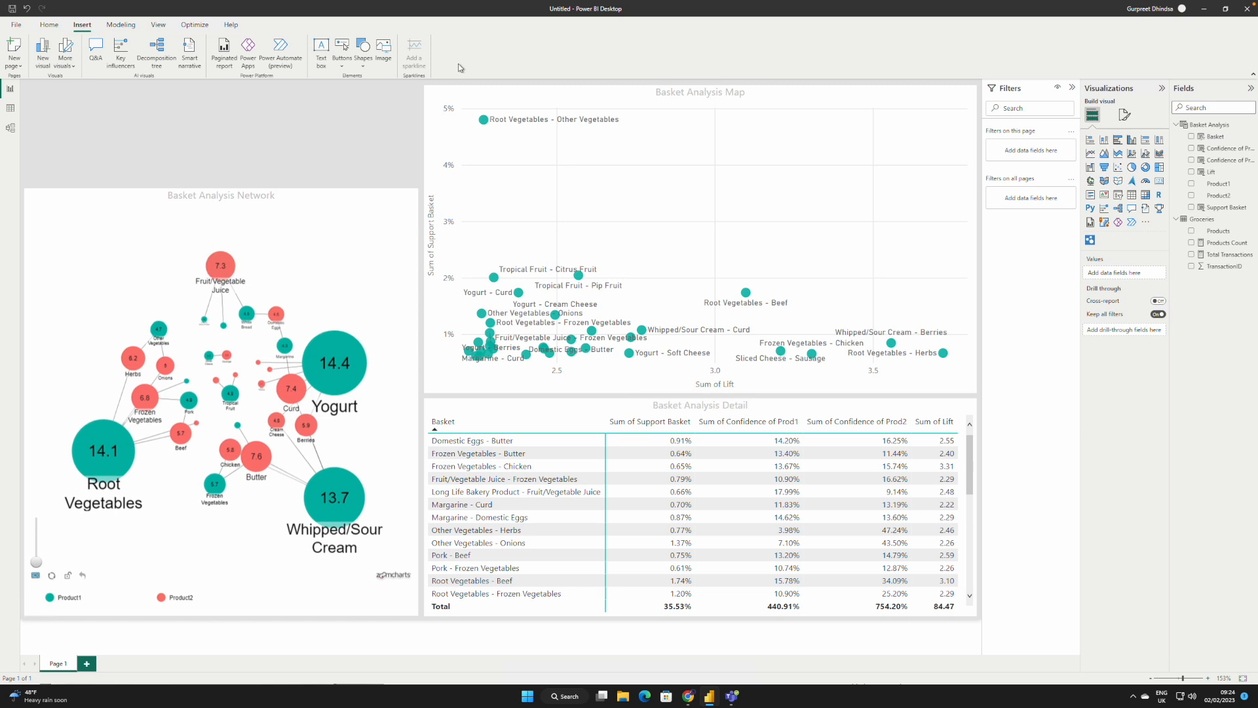
{"action": "left_click", "coordinate": [320, 49]}
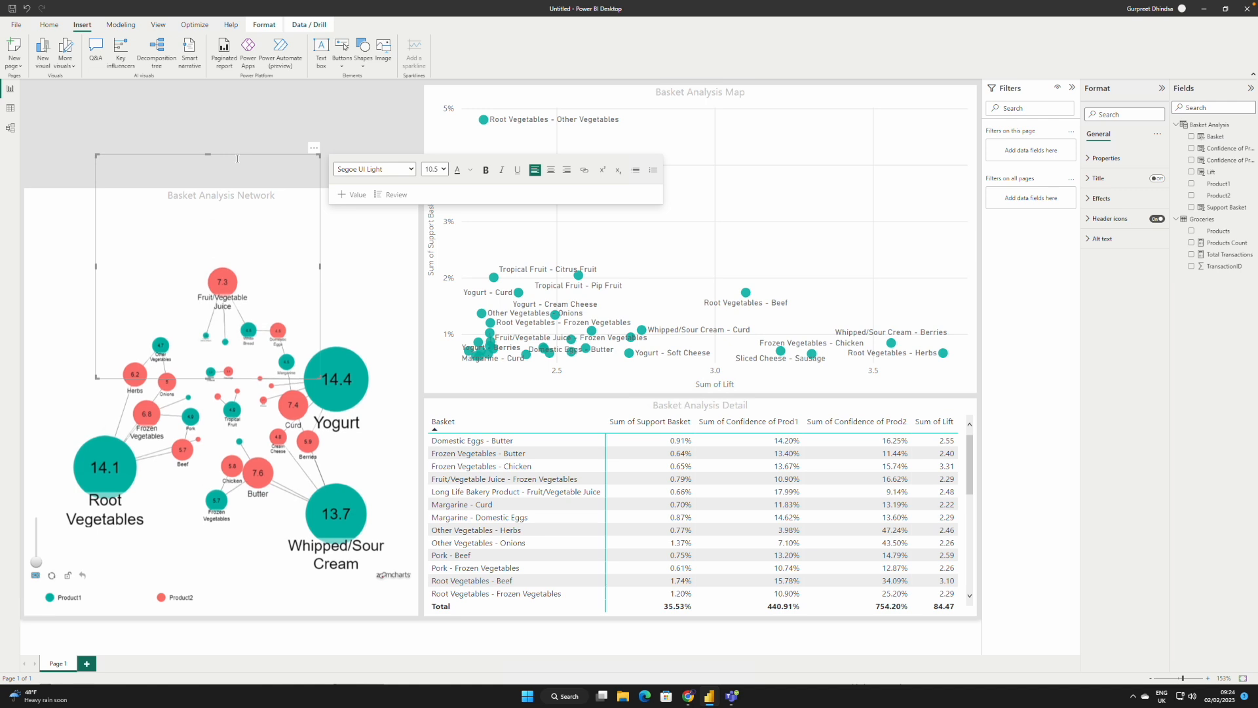
{"action": "type", "text": "BASKET ANALYSIS"}
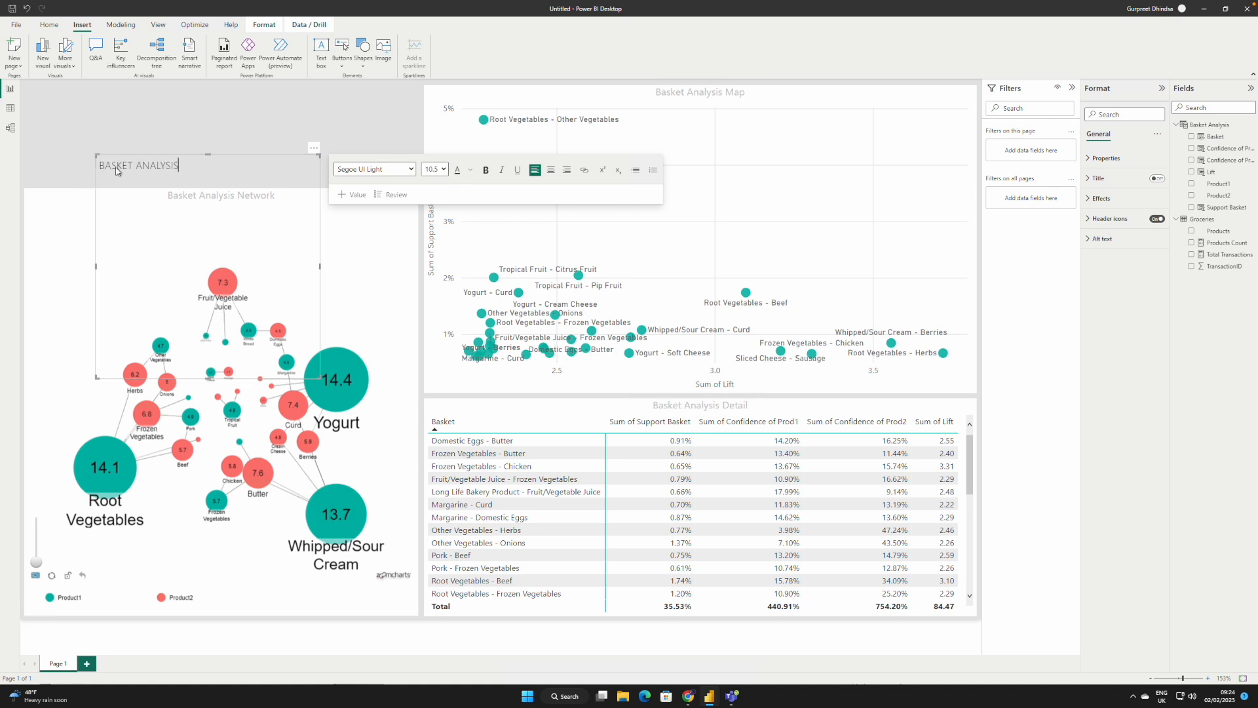
{"action": "left_click_drag", "start_coordinate": [178, 165], "coordinate": [92, 164]}
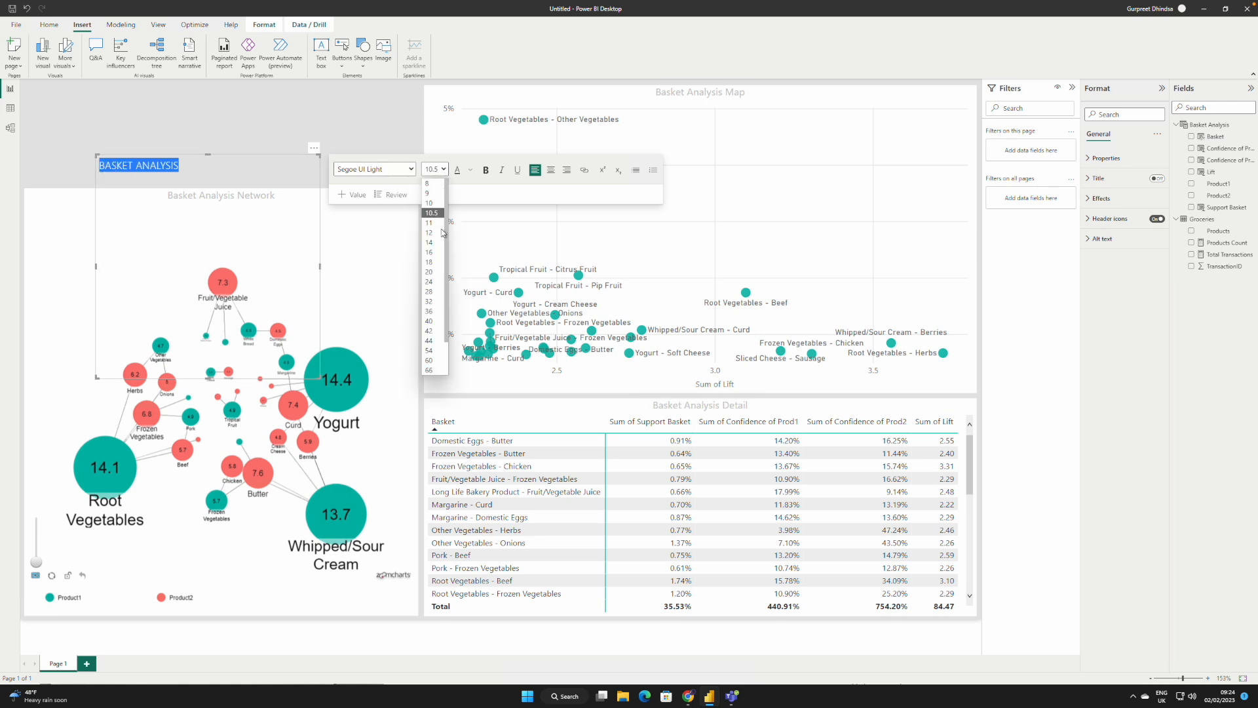
{"action": "left_click", "coordinate": [432, 321]}
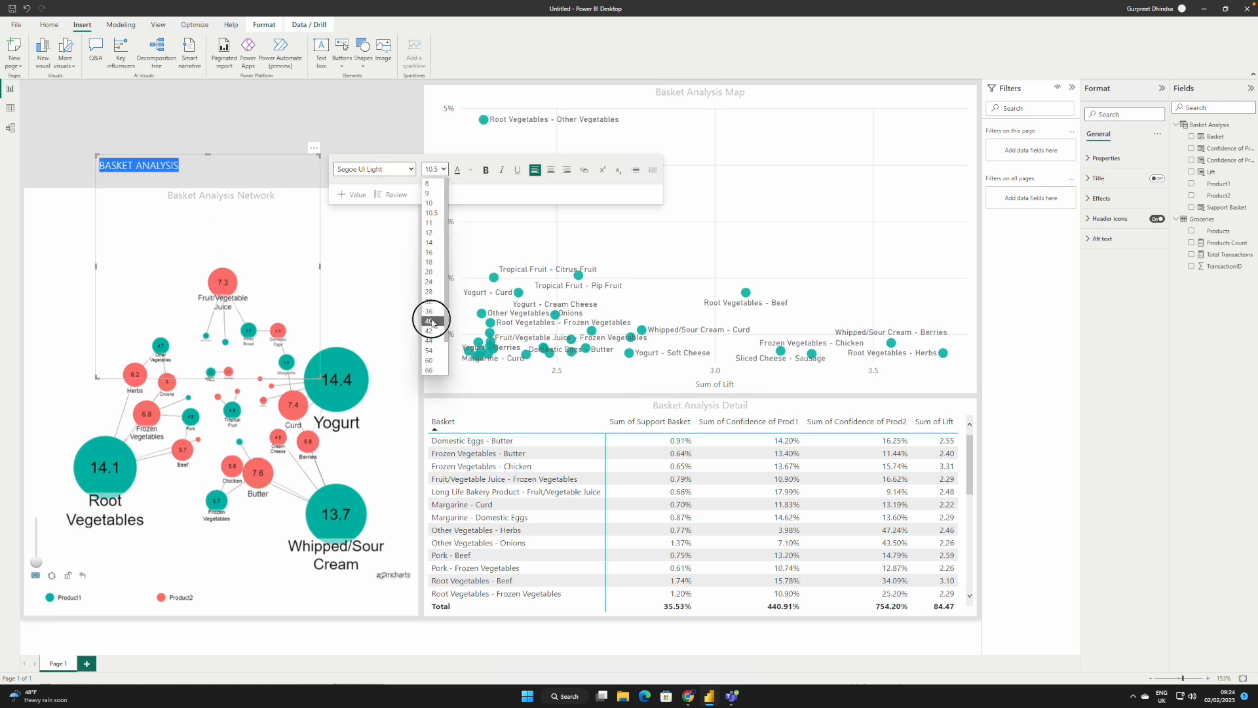
{"action": "left_click", "coordinate": [413, 170]}
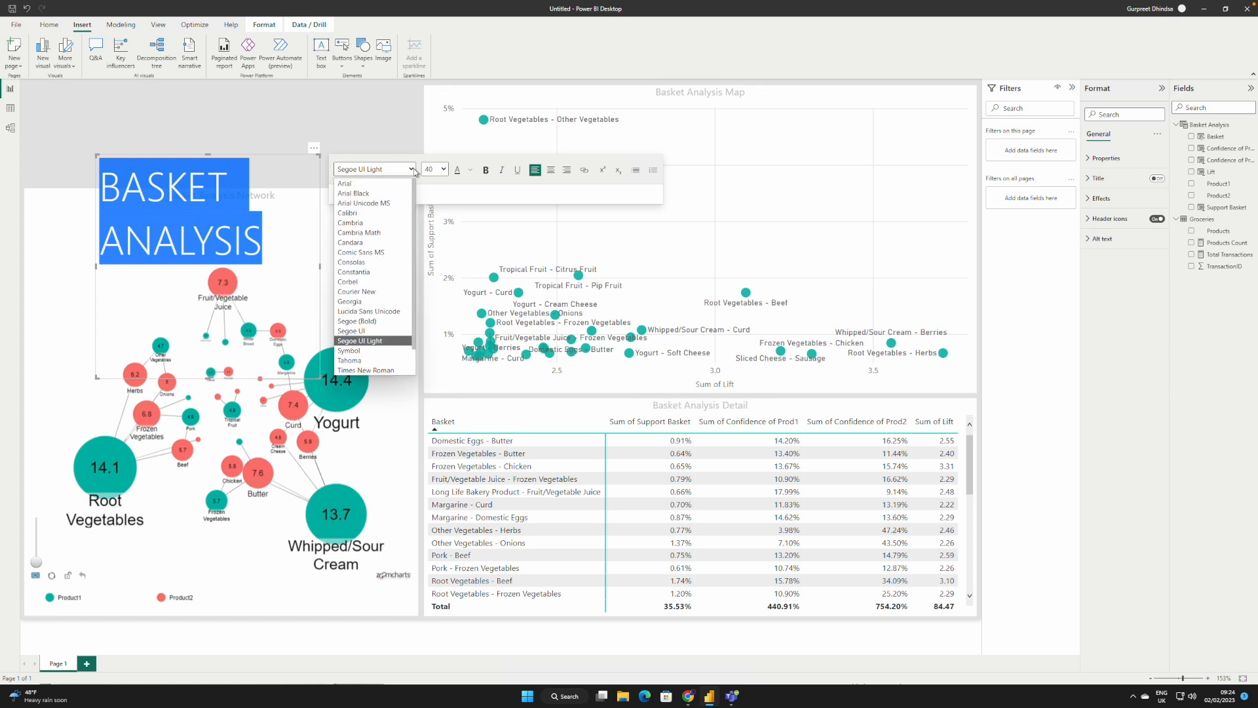
{"action": "left_click", "coordinate": [367, 321]}
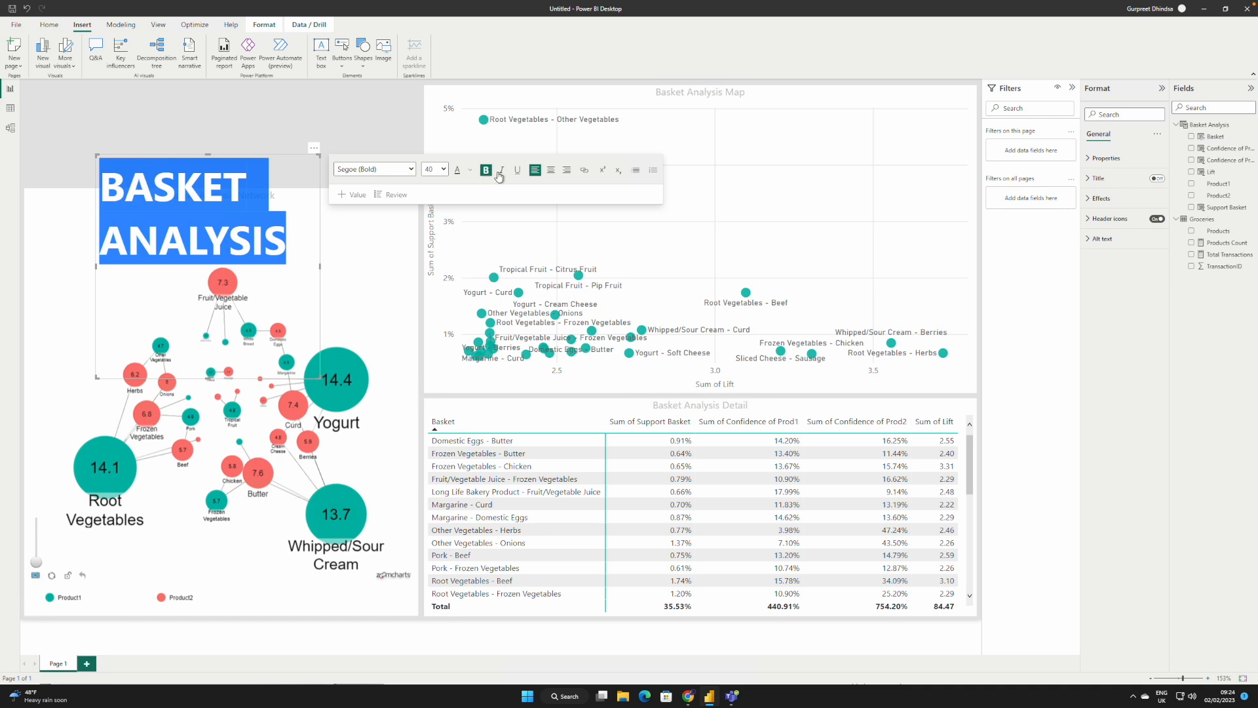
Step: Widen and shorten the heading's text box to fit one line and colour its text teal (#01B8AA, Theme color 1)
{"action": "left_click_drag", "start_coordinate": [320, 267], "coordinate": [494, 262]}
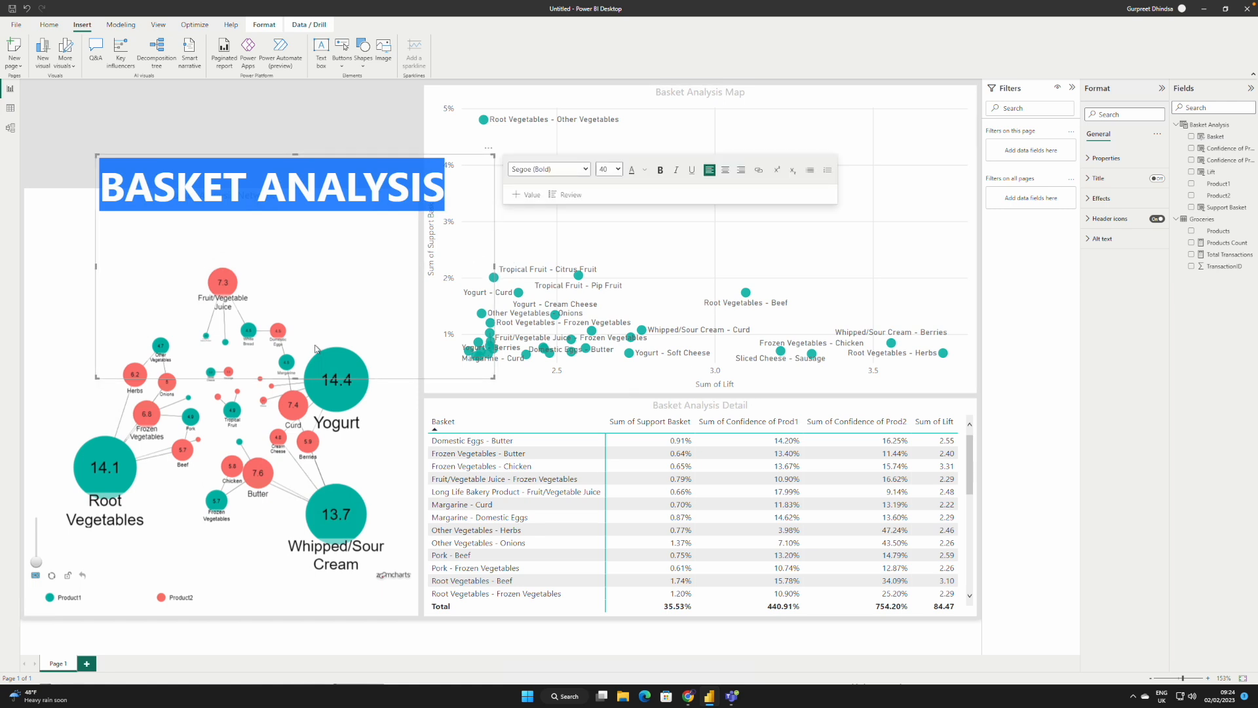
{"action": "left_click_drag", "start_coordinate": [298, 378], "coordinate": [343, 225]}
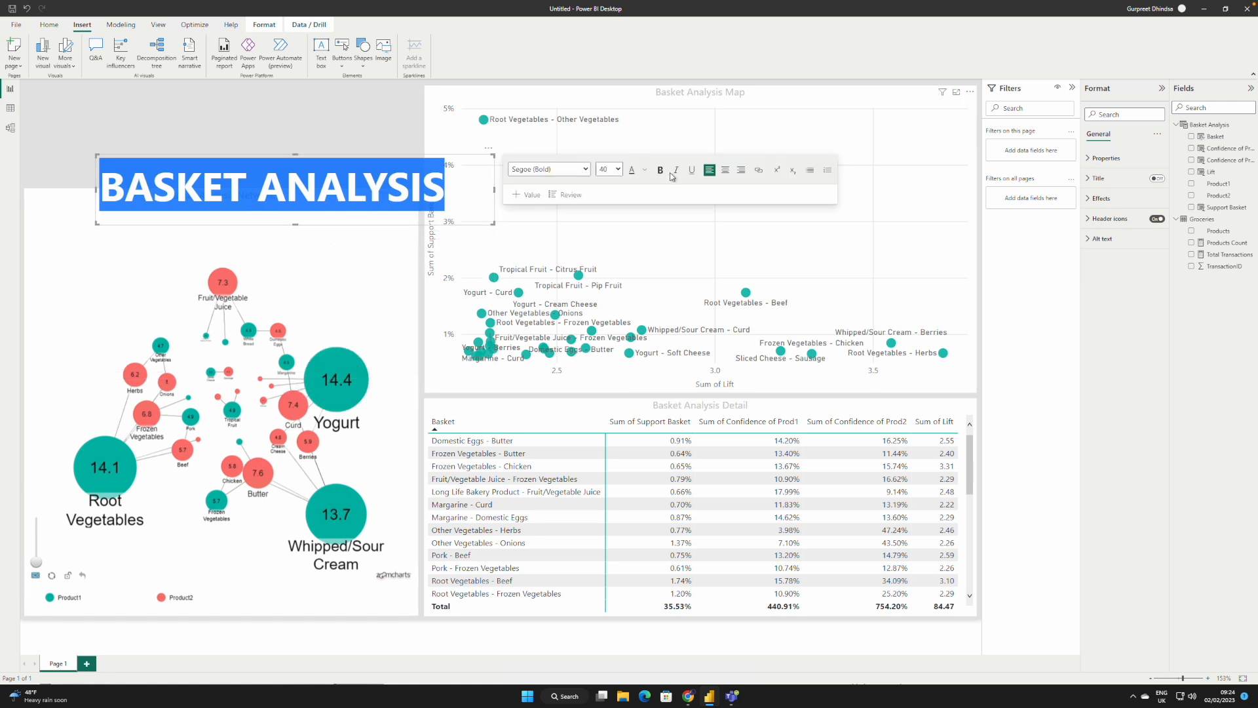
{"action": "left_click", "coordinate": [645, 170]}
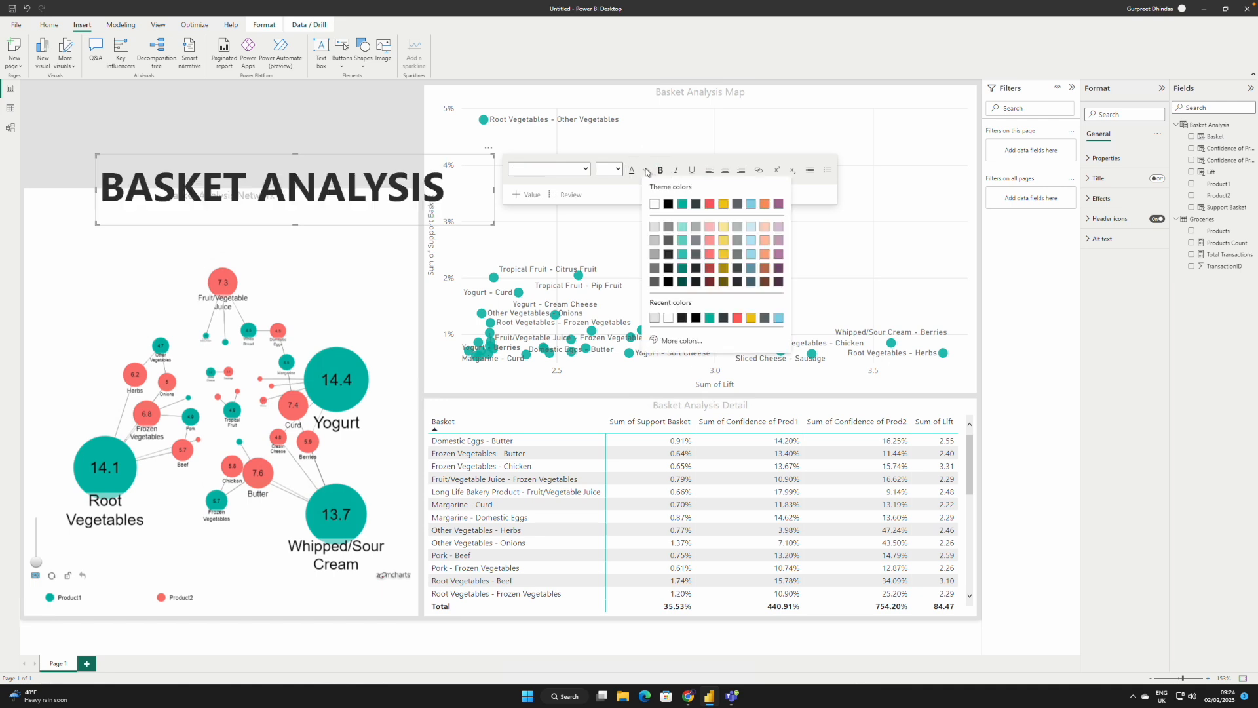
{"action": "left_click", "coordinate": [682, 206]}
{"action": "left_click", "coordinate": [357, 141]}
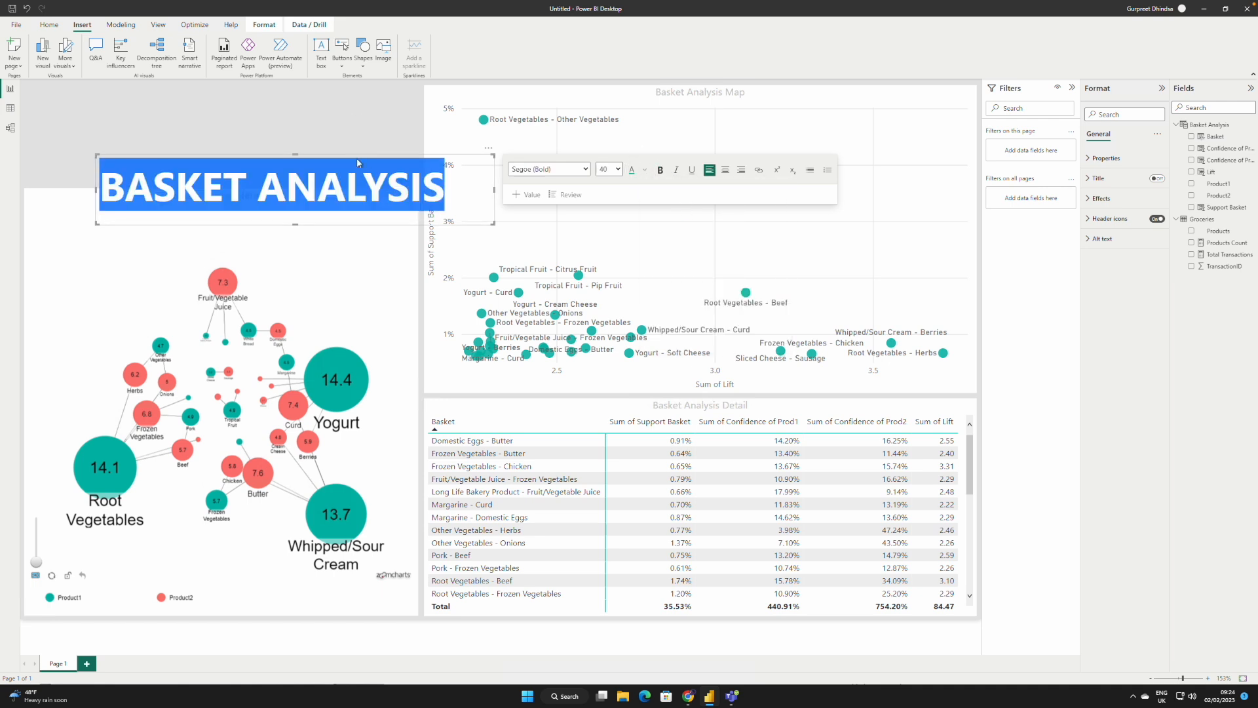
{"action": "left_click", "coordinate": [452, 203]}
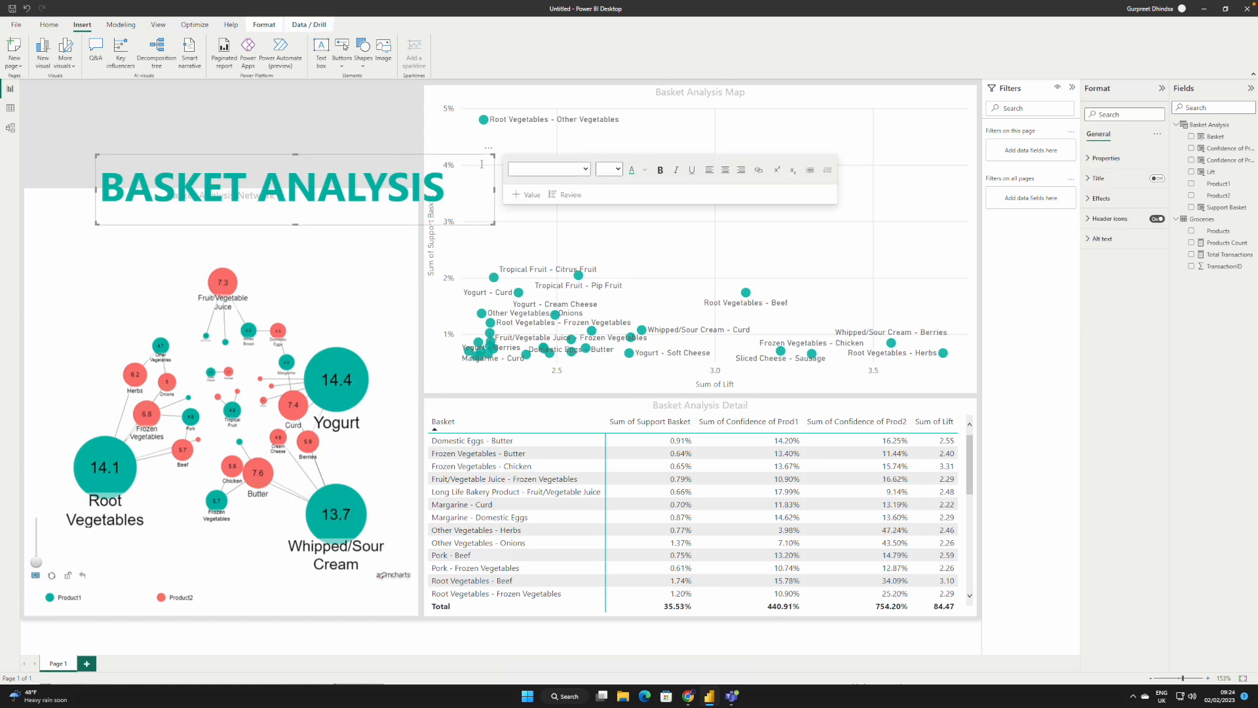
Step: Place the BASKET ANALYSIS heading in the page's upper-left corner above the network chart and reduce its box height
{"action": "left_click_drag", "start_coordinate": [488, 156], "coordinate": [415, 78]}
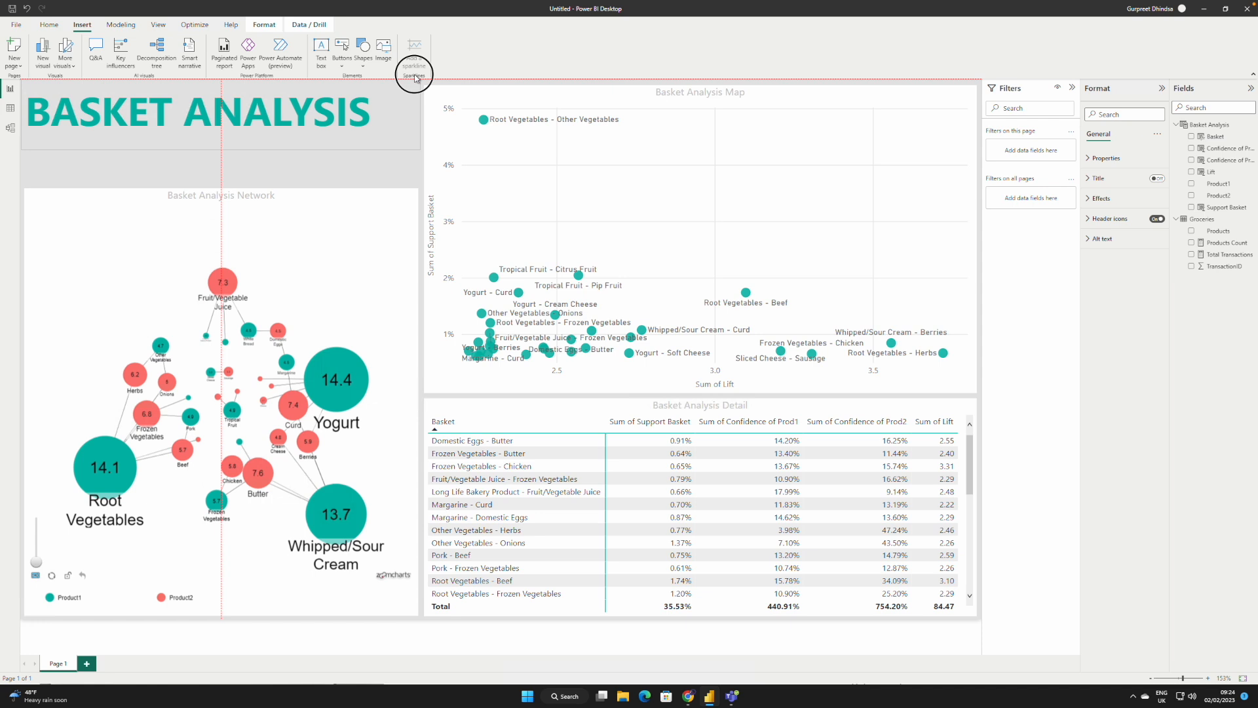
{"action": "left_click", "coordinate": [257, 156]}
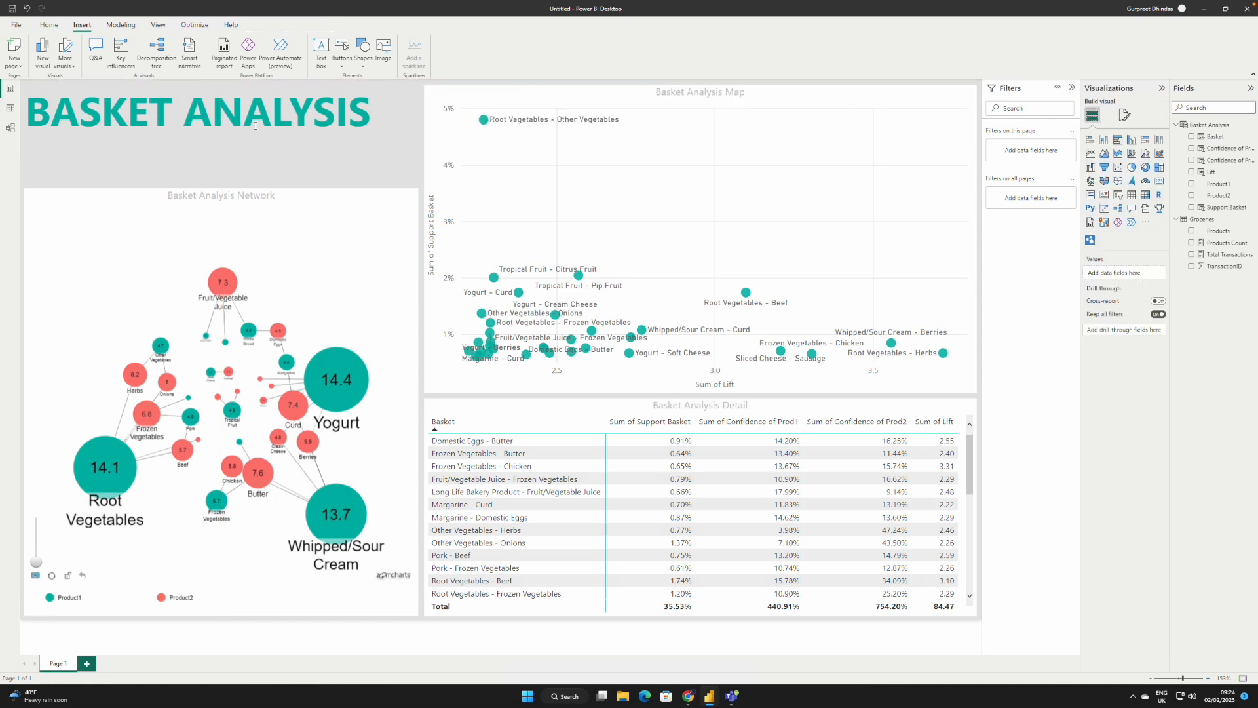
{"action": "left_click", "coordinate": [256, 125]}
{"action": "left_click", "coordinate": [229, 135]}
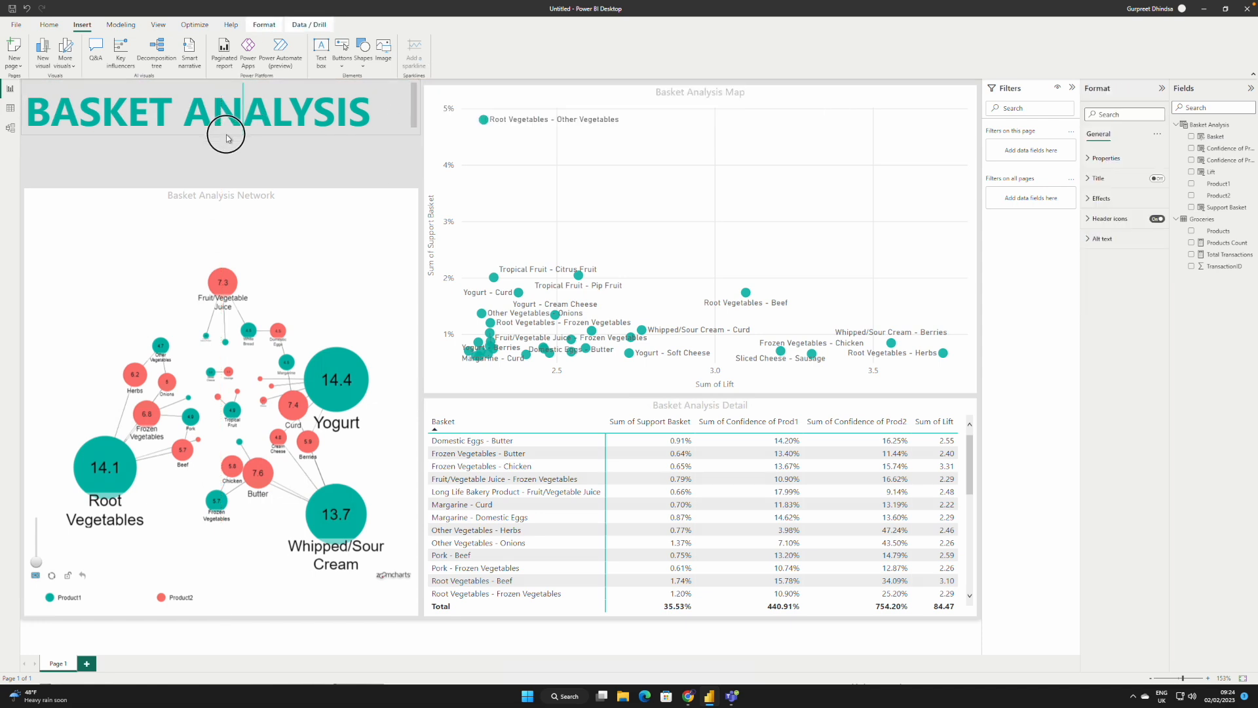
{"action": "left_click", "coordinate": [227, 137]}
{"action": "left_click", "coordinate": [309, 163]}
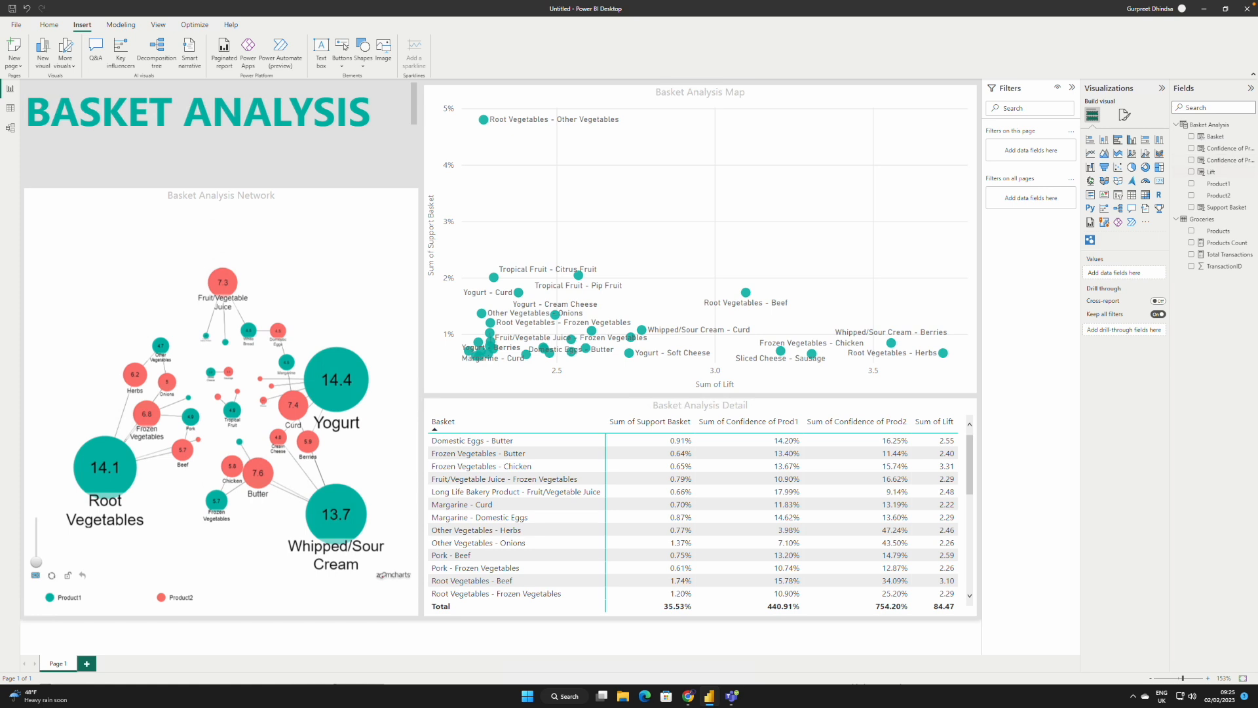
Step: Add a card visual to the page showing the Total Transactions measure
{"action": "left_click", "coordinate": [1158, 183]}
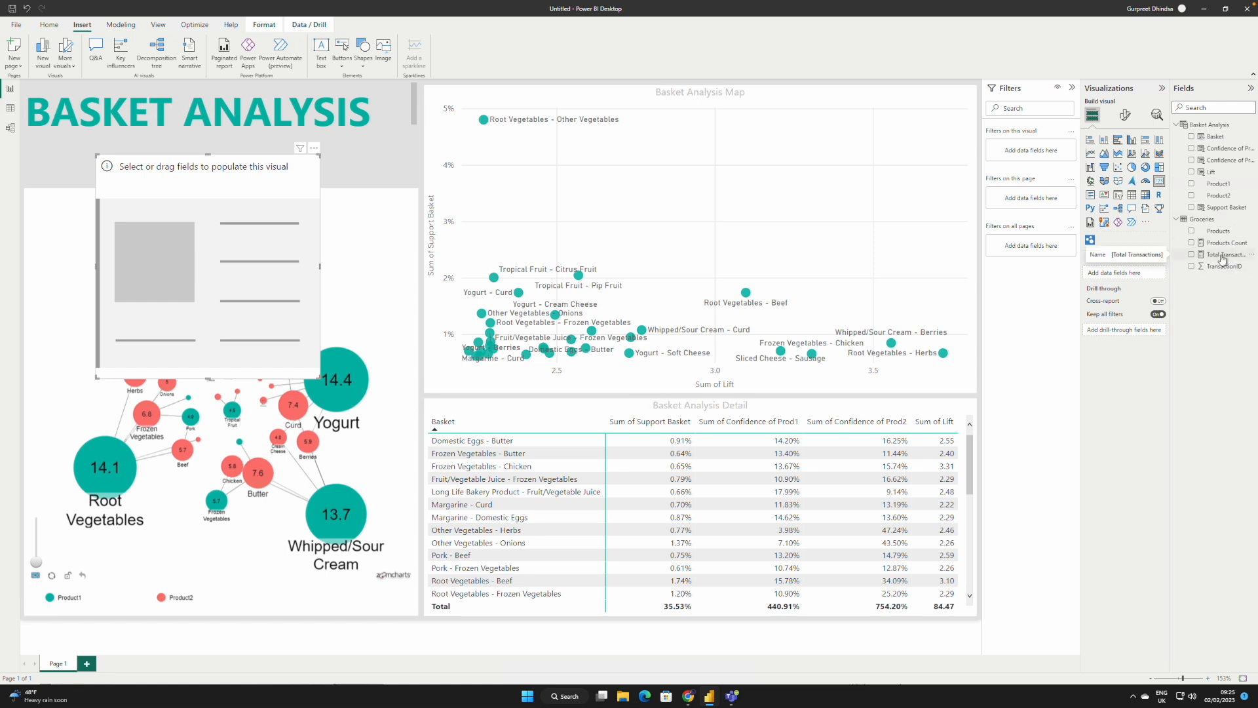
{"action": "left_click_drag", "start_coordinate": [1222, 259], "coordinate": [1133, 272]}
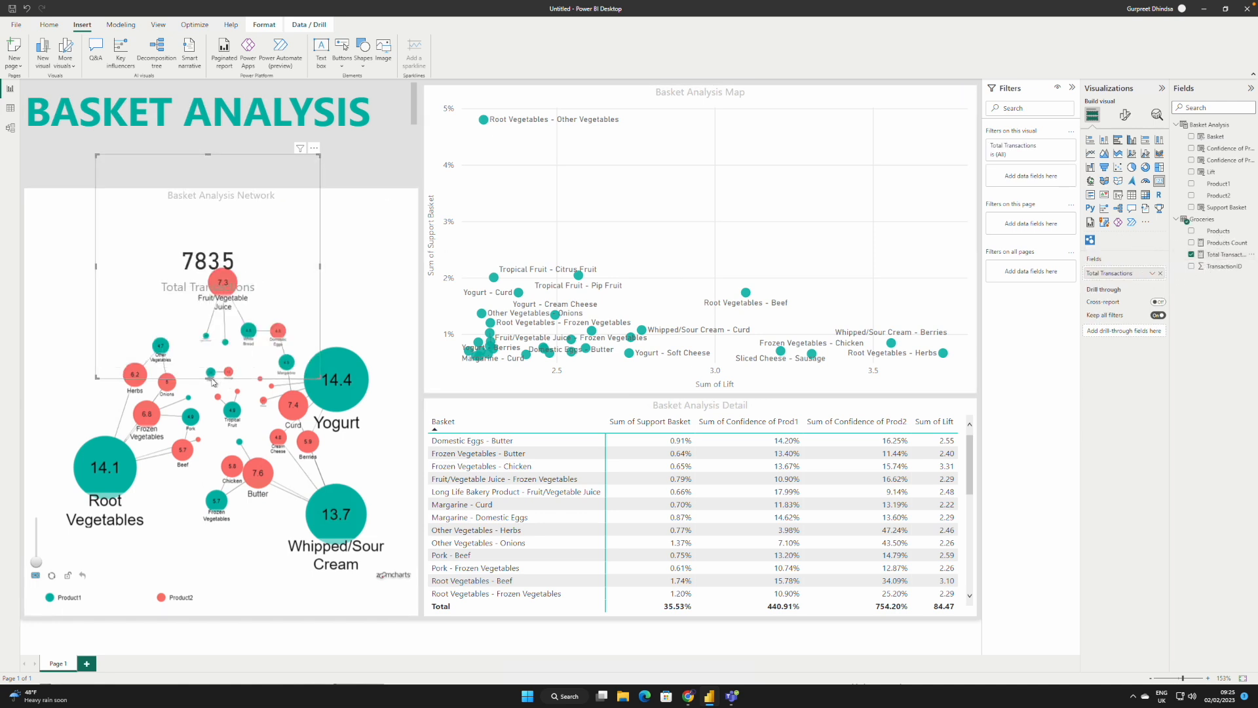
Step: Shrink the Total Transactions card and place it directly beneath the BASKET ANALYSIS heading, above the network chart
{"action": "left_click_drag", "start_coordinate": [213, 377], "coordinate": [246, 211]}
{"action": "left_click_drag", "start_coordinate": [321, 180], "coordinate": [152, 153]}
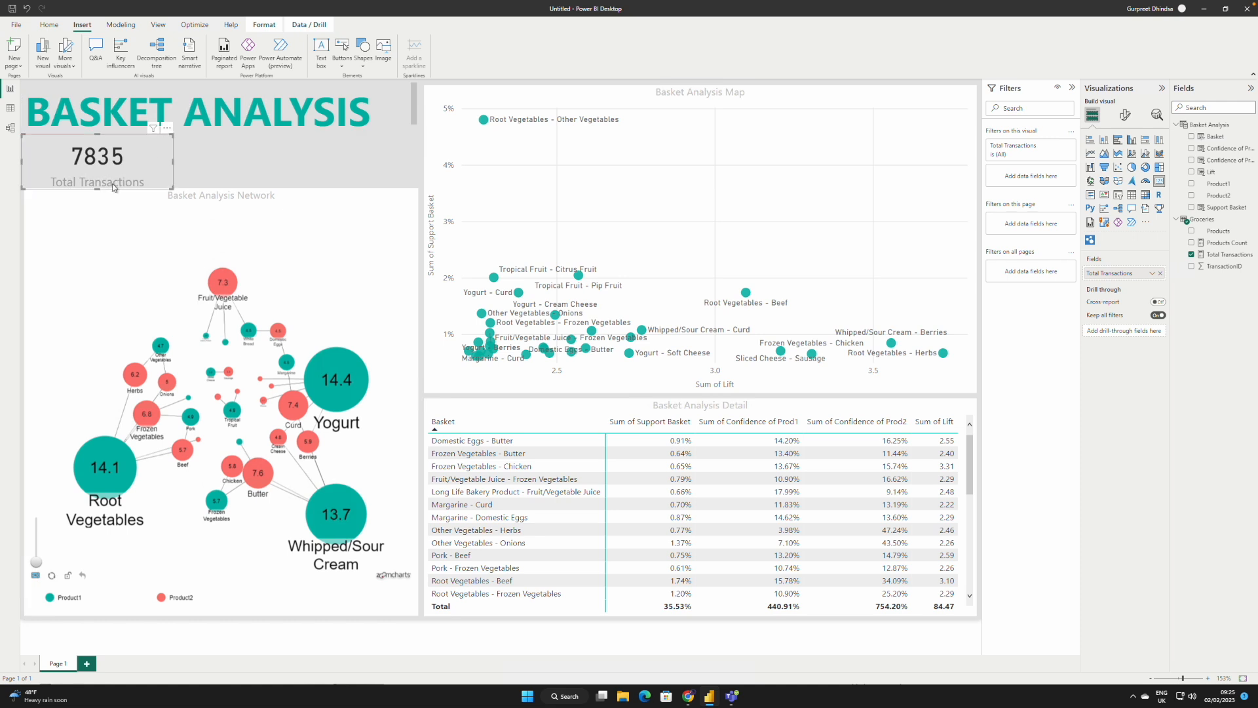
{"action": "left_click_drag", "start_coordinate": [96, 186], "coordinate": [99, 183]}
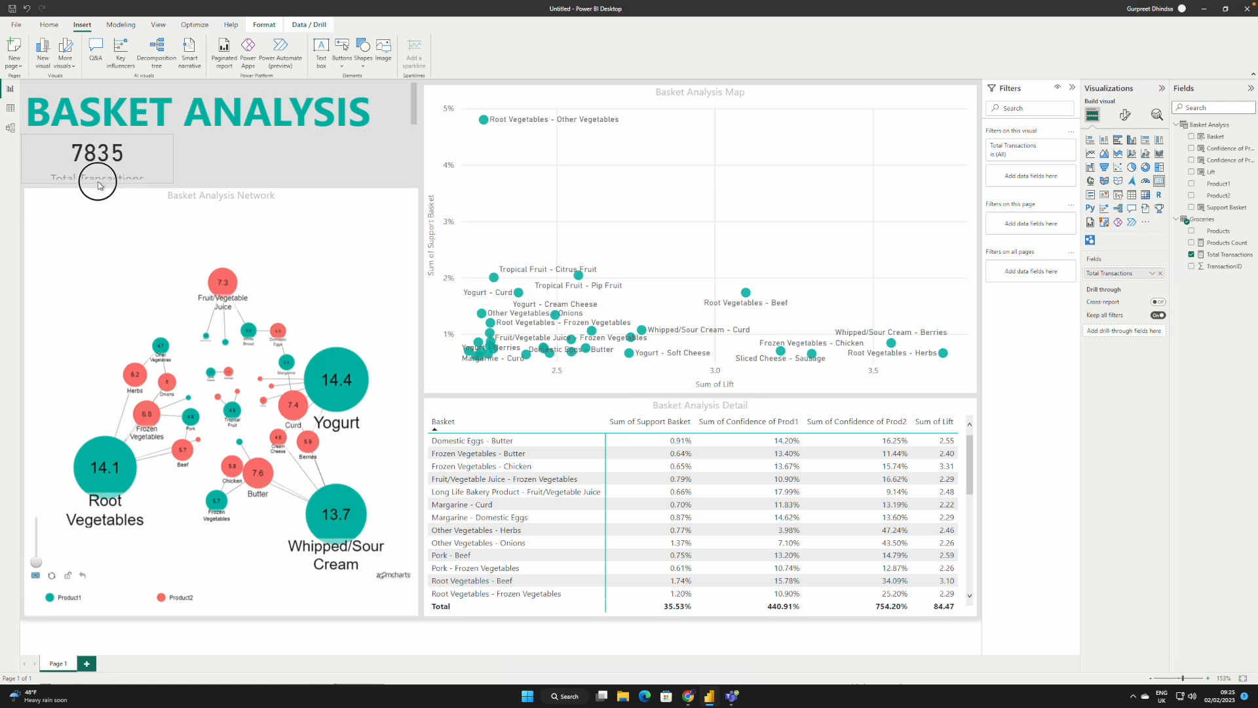
Step: Reduce the Total Transactions card's callout value font size to 23 and make its category label font slightly smaller
{"action": "left_click", "coordinate": [1125, 116]}
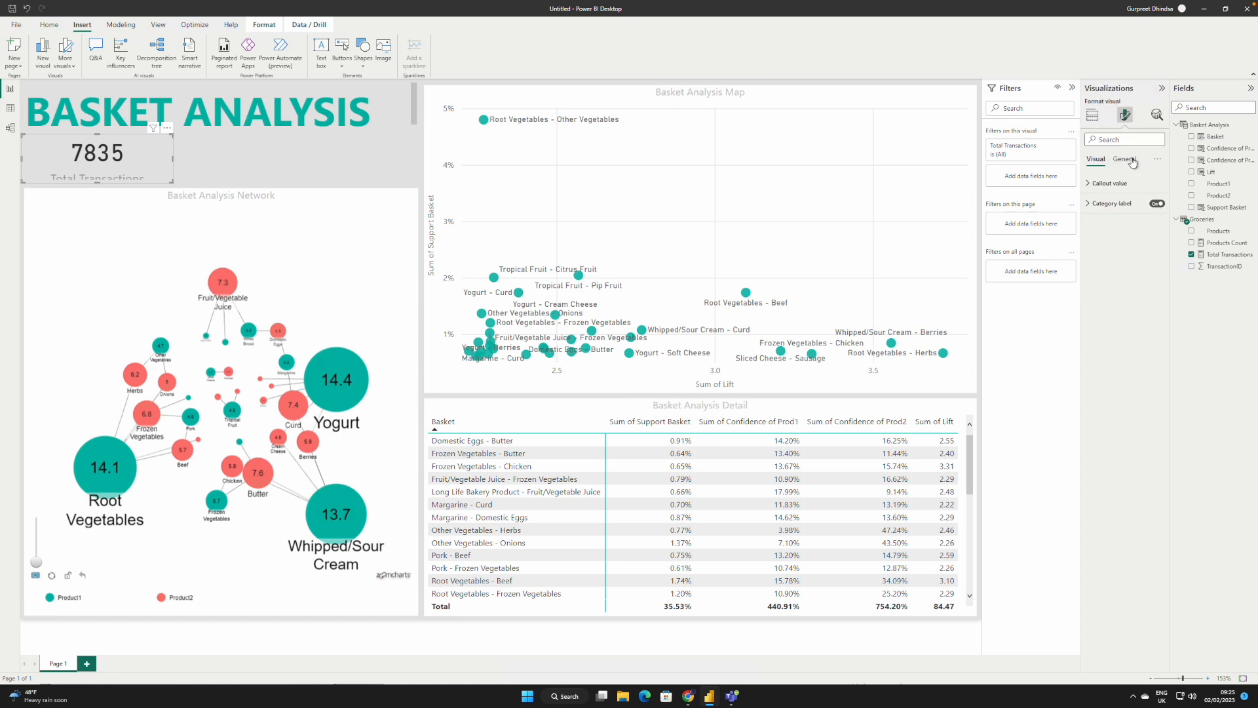
{"action": "left_click", "coordinate": [1095, 186]}
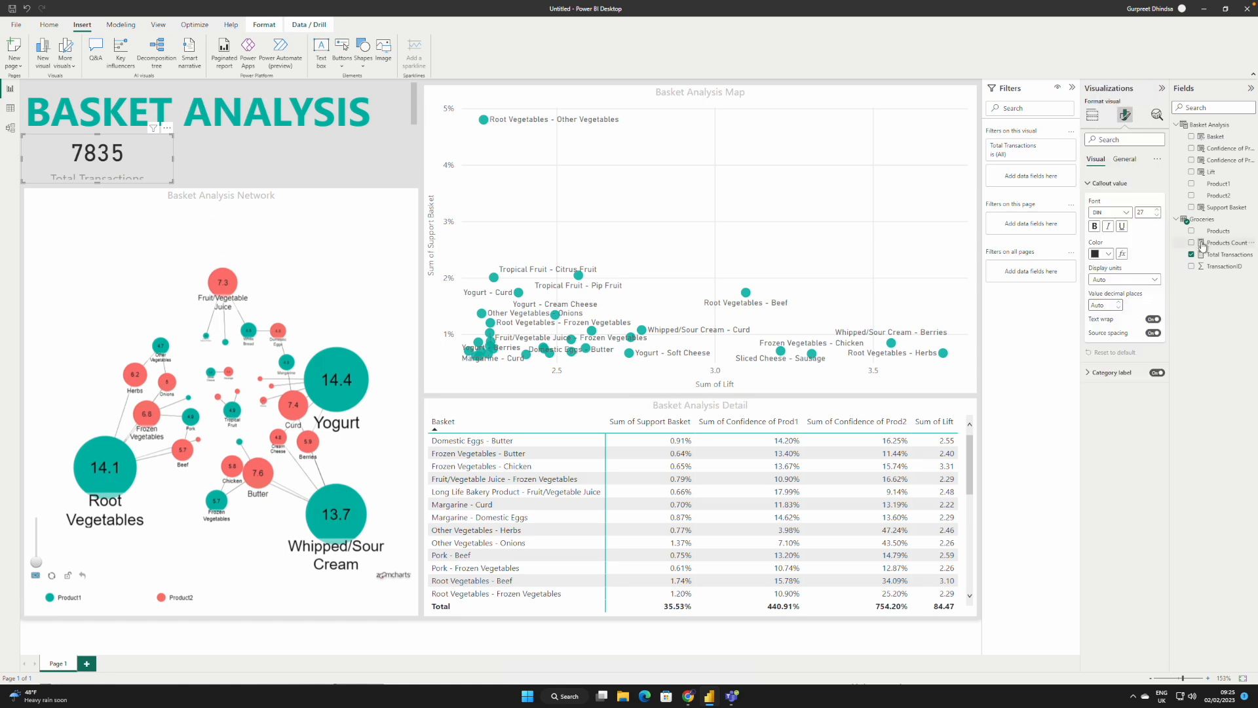
{"action": "left_click", "coordinate": [1158, 215]}
{"action": "left_click", "coordinate": [1158, 216]}
{"action": "left_click", "coordinate": [1158, 216]}
{"action": "left_click", "coordinate": [1158, 215]}
{"action": "left_click", "coordinate": [1158, 215]}
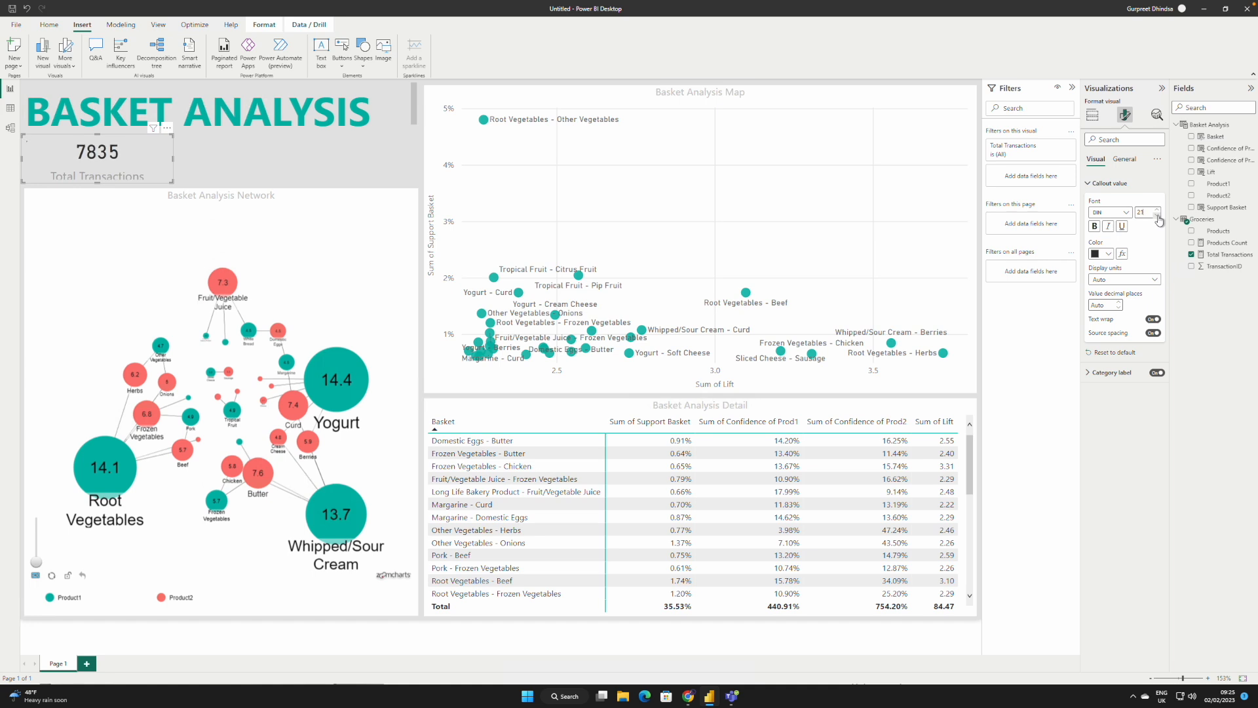
{"action": "left_click", "coordinate": [1092, 184]}
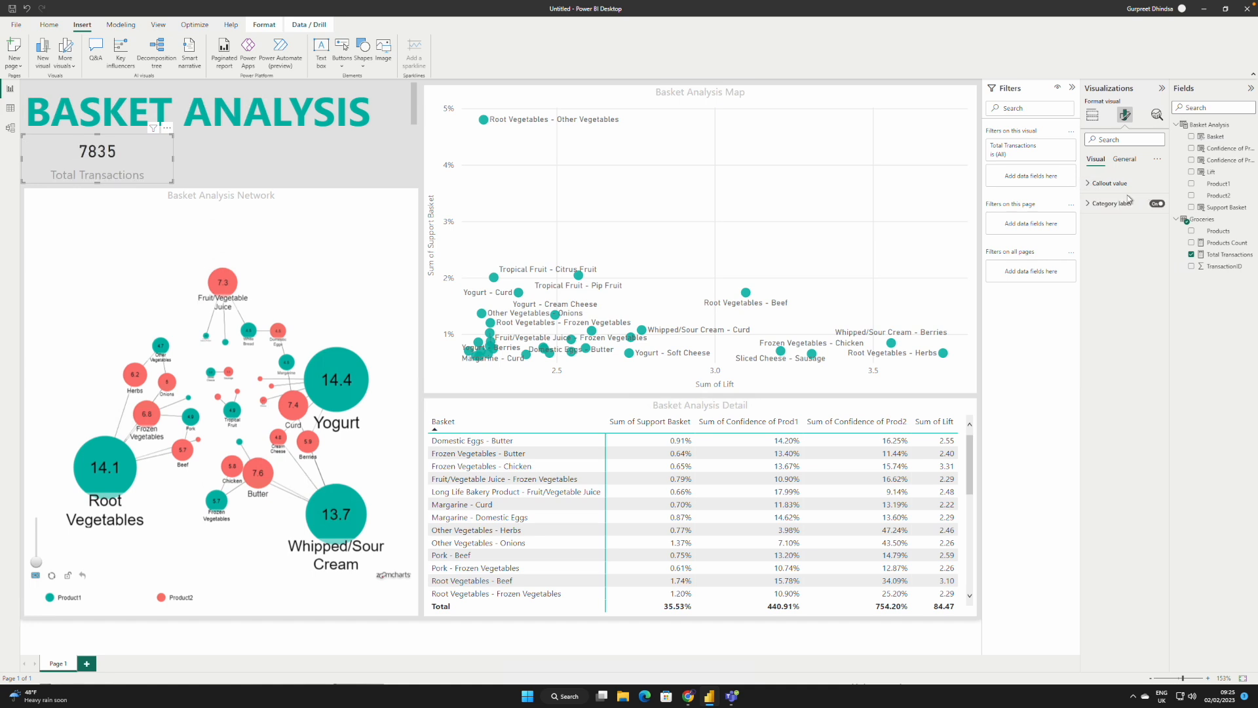
{"action": "left_click", "coordinate": [1092, 206]}
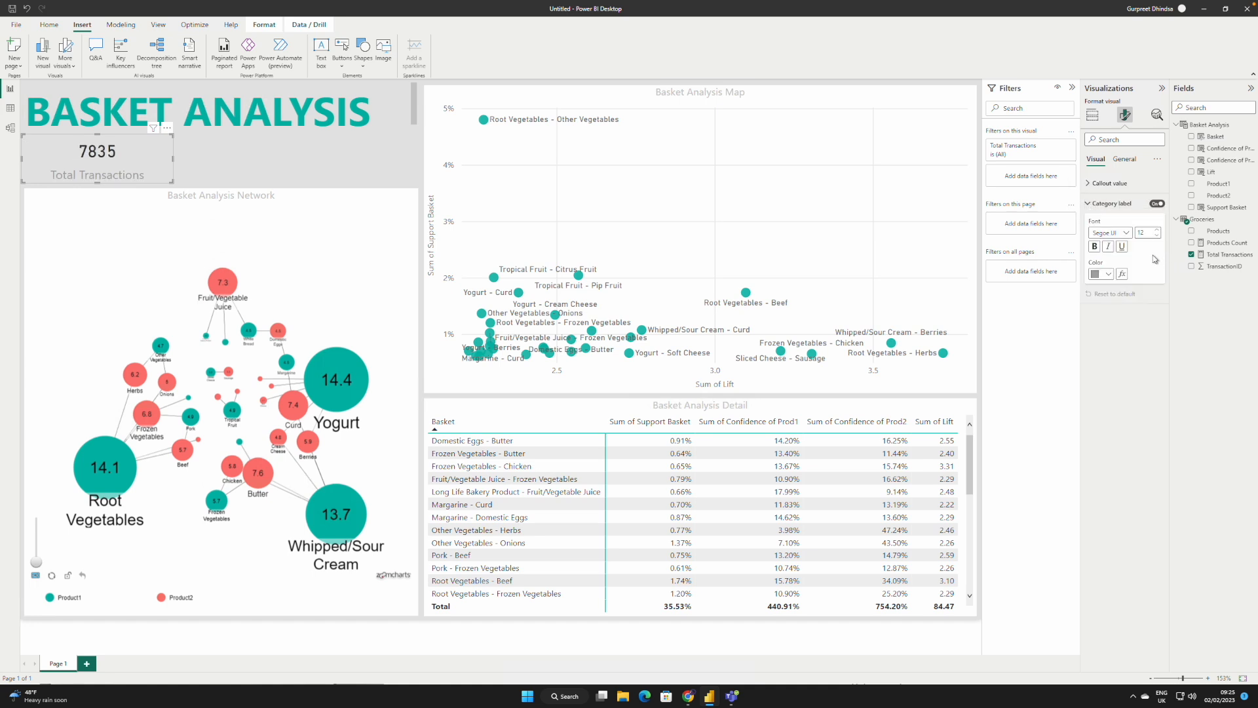
{"action": "left_click", "coordinate": [1157, 235]}
{"action": "left_click", "coordinate": [1157, 235]}
{"action": "left_click", "coordinate": [233, 159]}
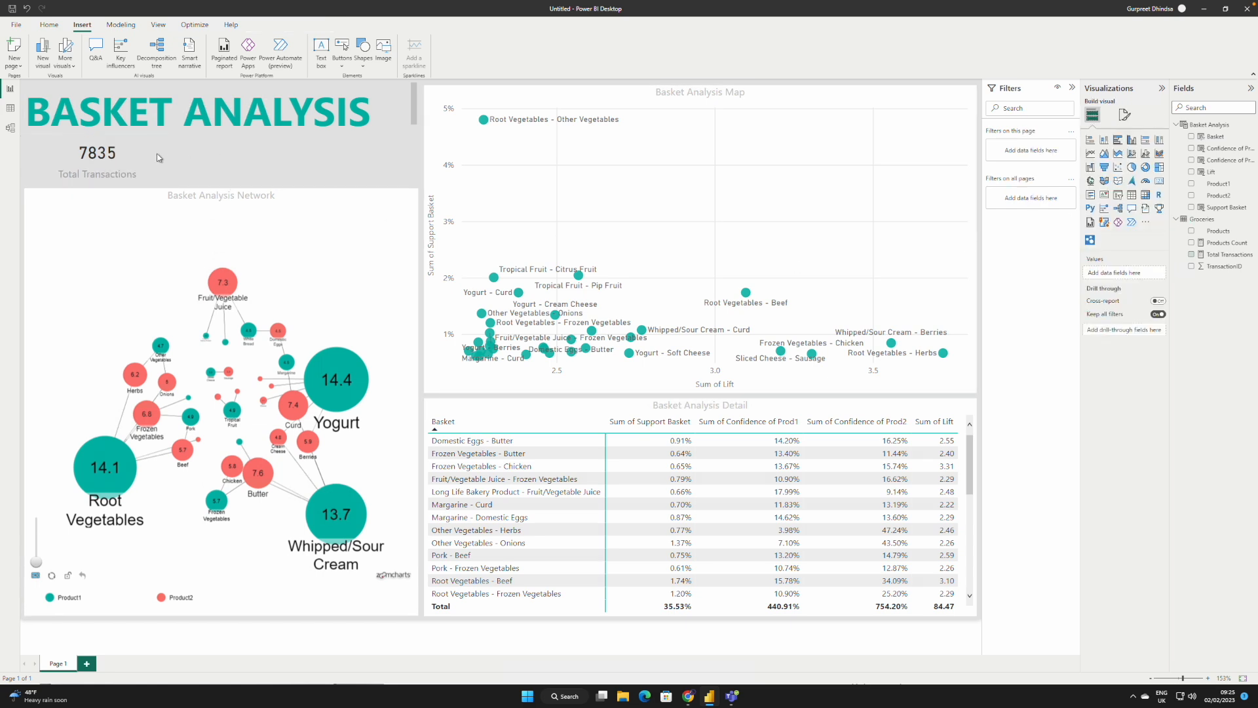
Step: Turn on the Total Transactions card's white background and set its transparency to the minimum
{"action": "left_click", "coordinate": [152, 156]}
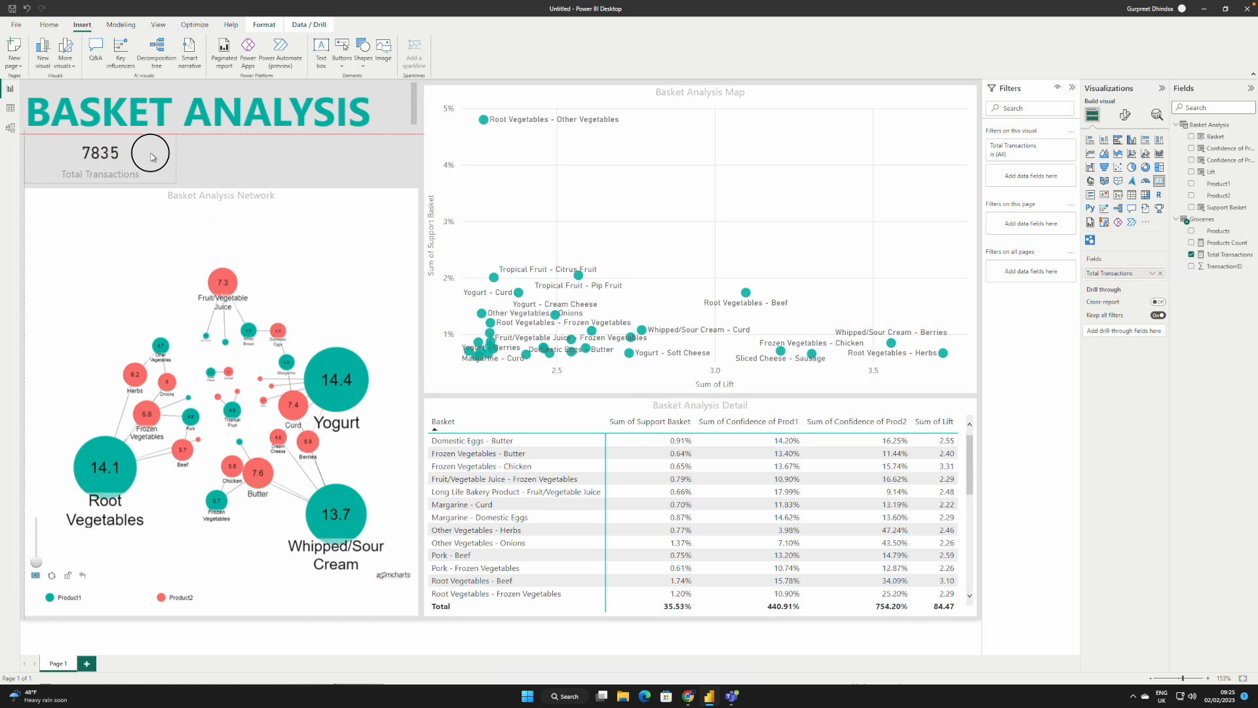
{"action": "left_click", "coordinate": [1124, 116]}
{"action": "left_click", "coordinate": [1125, 159]}
{"action": "left_click", "coordinate": [1143, 225]}
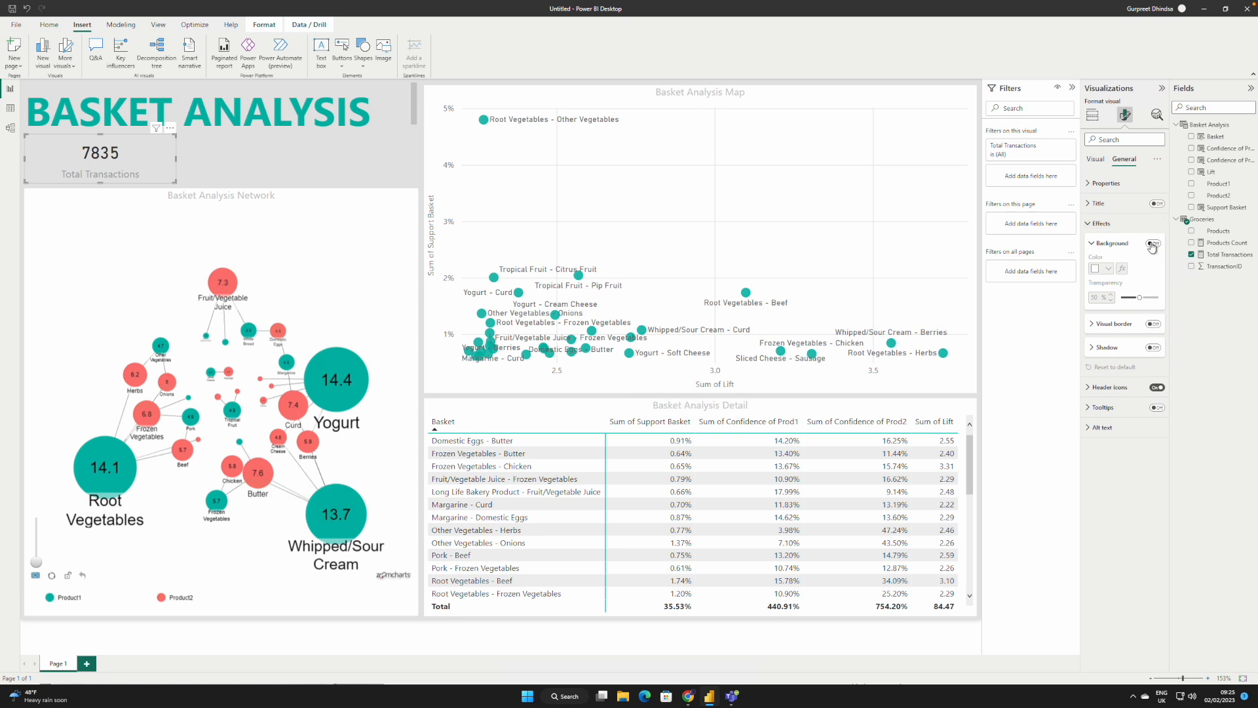
{"action": "left_click", "coordinate": [1152, 243]}
{"action": "left_click_drag", "start_coordinate": [1140, 297], "coordinate": [1121, 298]}
{"action": "left_click", "coordinate": [255, 151]}
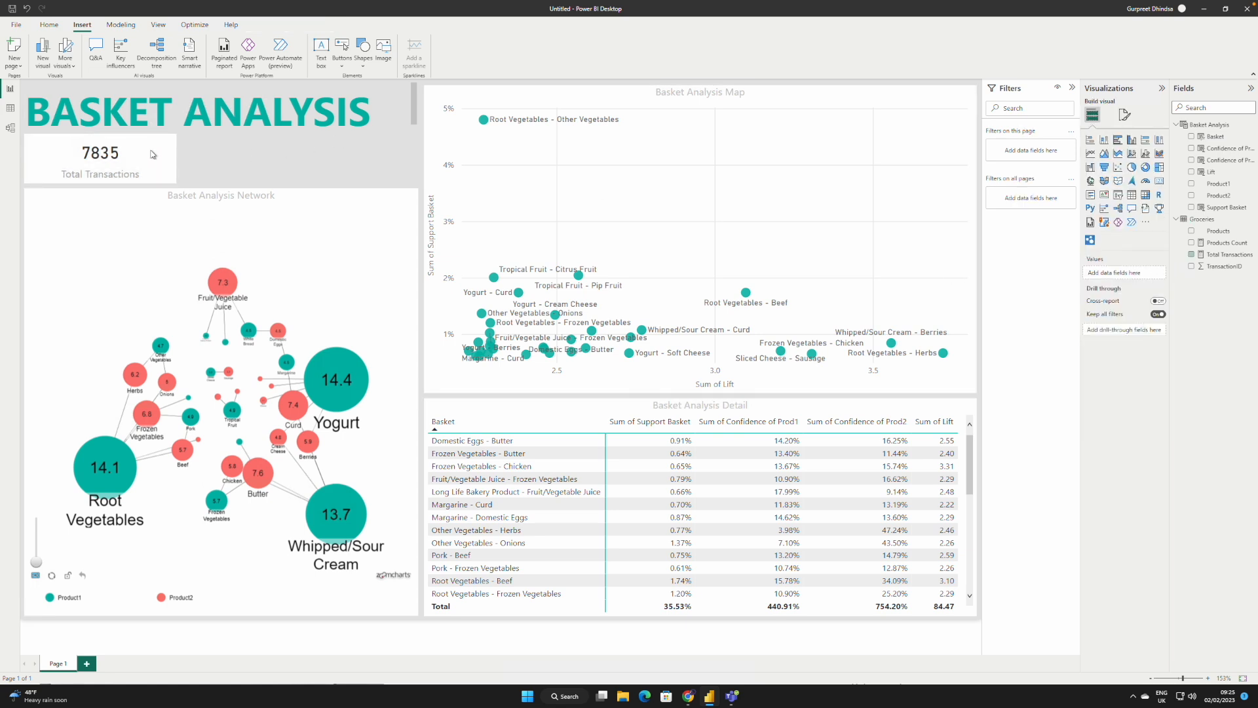
Step: Duplicate the Total Transactions card, place the copy beside it and replace its measure with Products Count
{"action": "left_click", "coordinate": [161, 151]}
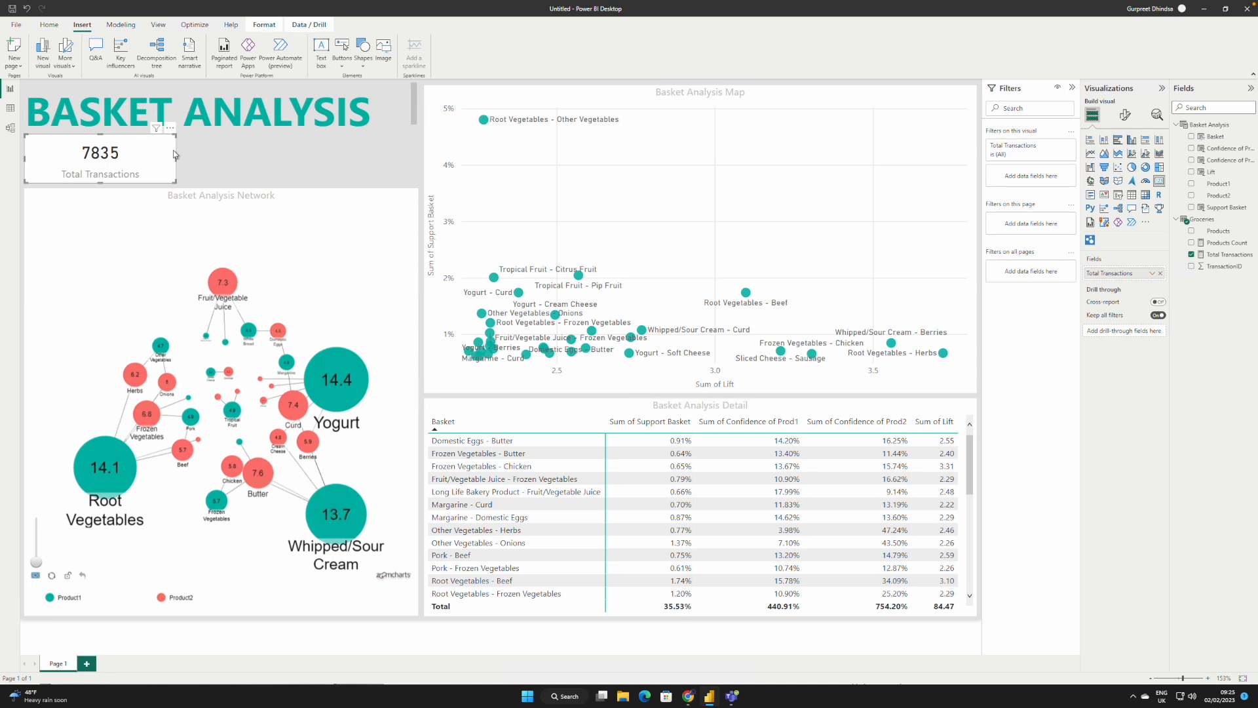
{"action": "key", "text": "ctrl+v"}
{"action": "left_click_drag", "start_coordinate": [143, 164], "coordinate": [297, 156]}
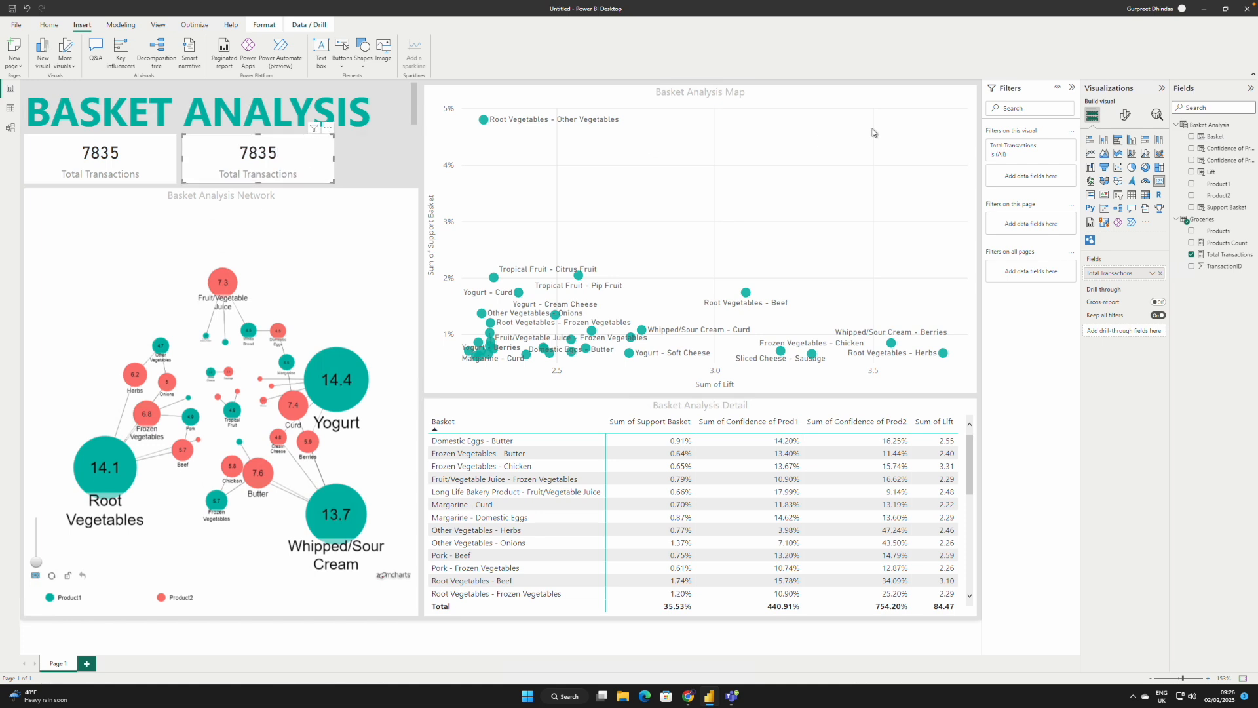
{"action": "left_click", "coordinate": [1160, 273]}
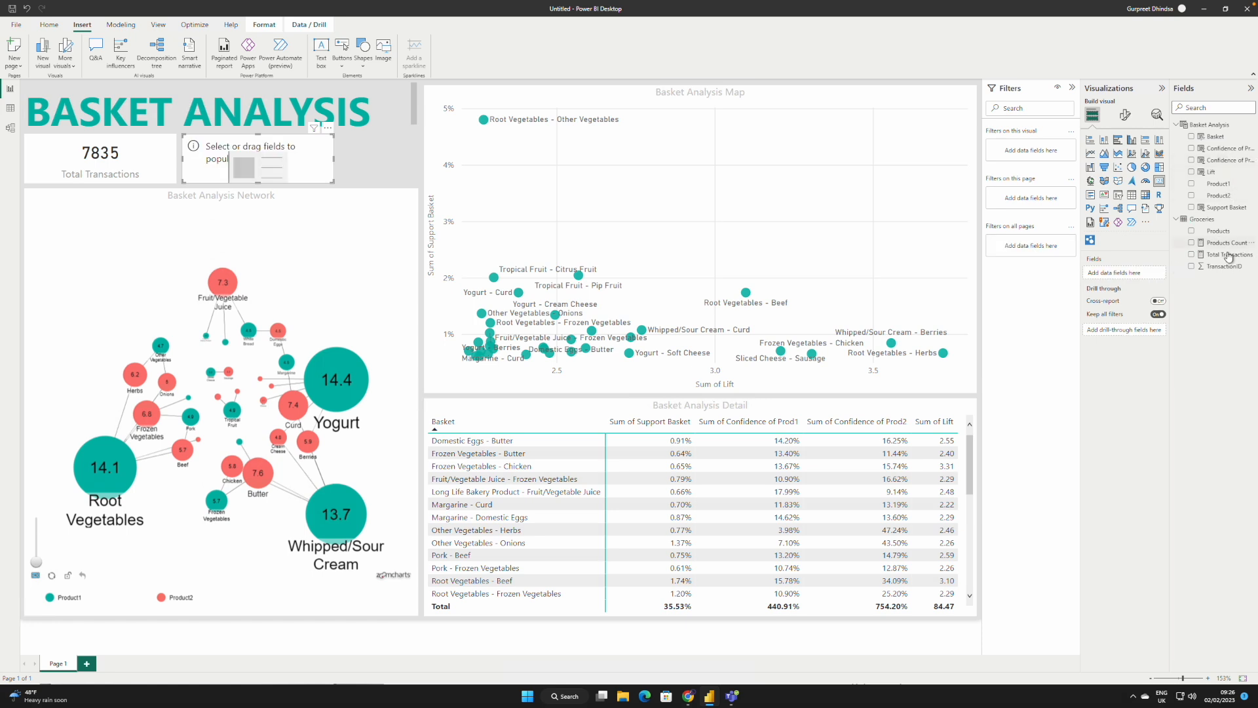
{"action": "left_click_drag", "start_coordinate": [1228, 243], "coordinate": [1143, 271]}
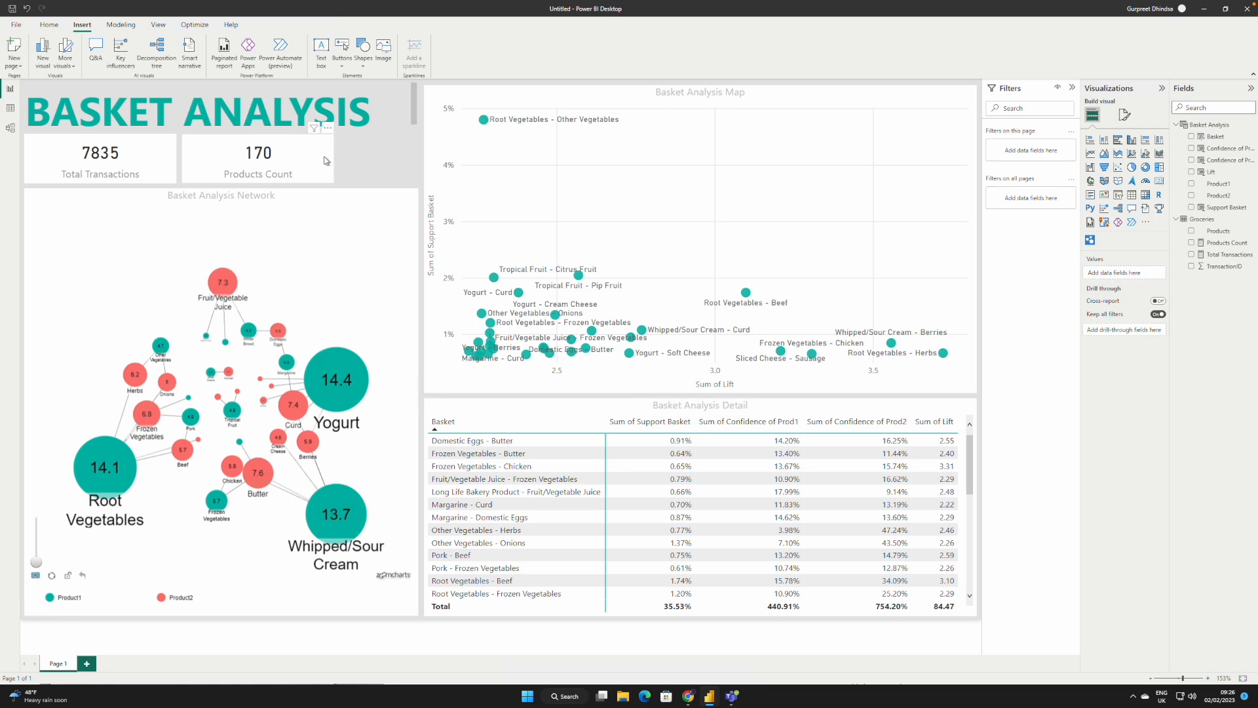
Step: Narrow both cards and set the Products Count card right beside the Total Transactions card
{"action": "left_click_drag", "start_coordinate": [333, 159], "coordinate": [329, 162]}
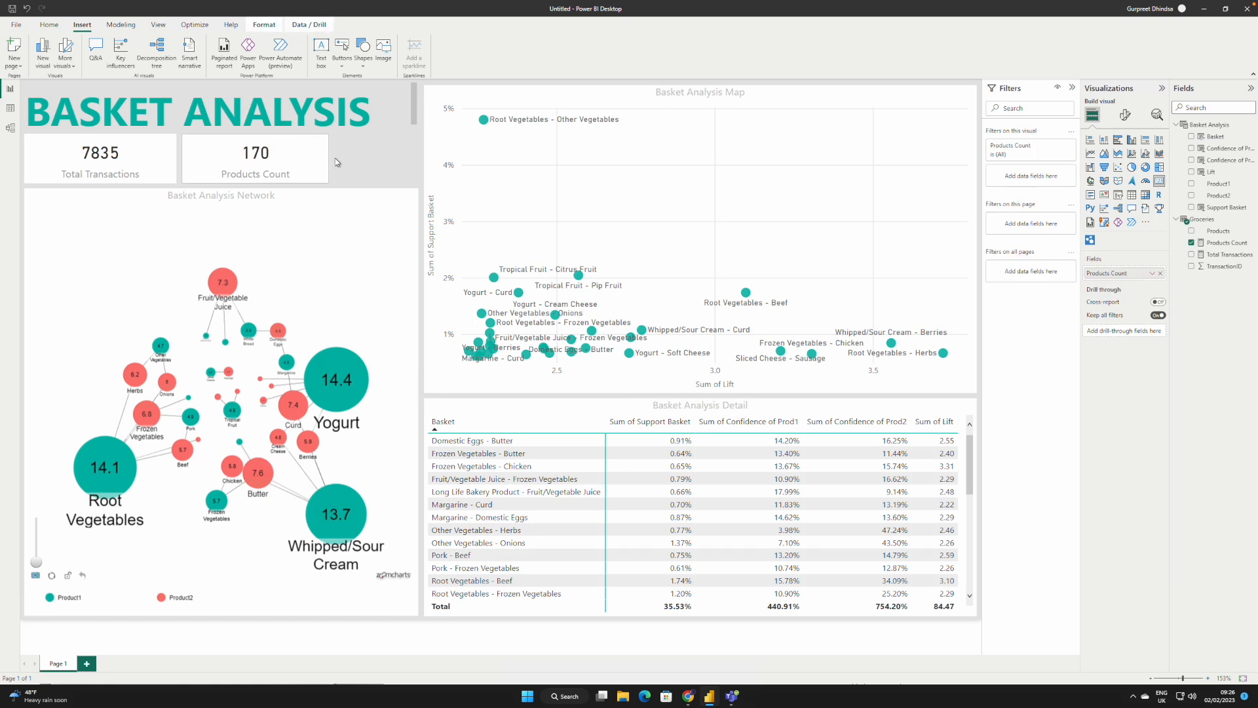
{"action": "left_click", "coordinate": [368, 157]}
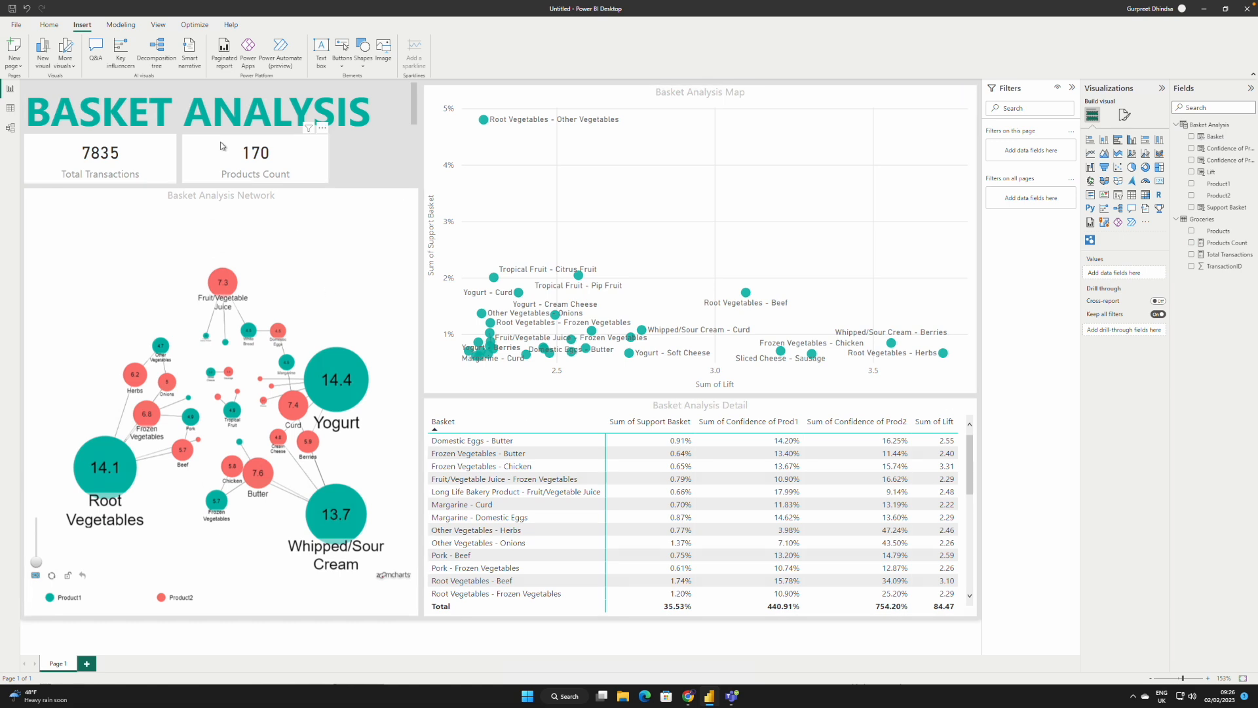
{"action": "left_click", "coordinate": [175, 164]}
{"action": "mouse_move", "coordinate": [175, 163]}
{"action": "left_mouse_down"}
{"action": "mouse_move", "coordinate": [144, 162]}
{"action": "mouse_move", "coordinate": [206, 158]}
{"action": "mouse_move", "coordinate": [175, 156]}
{"action": "left_mouse_up"}
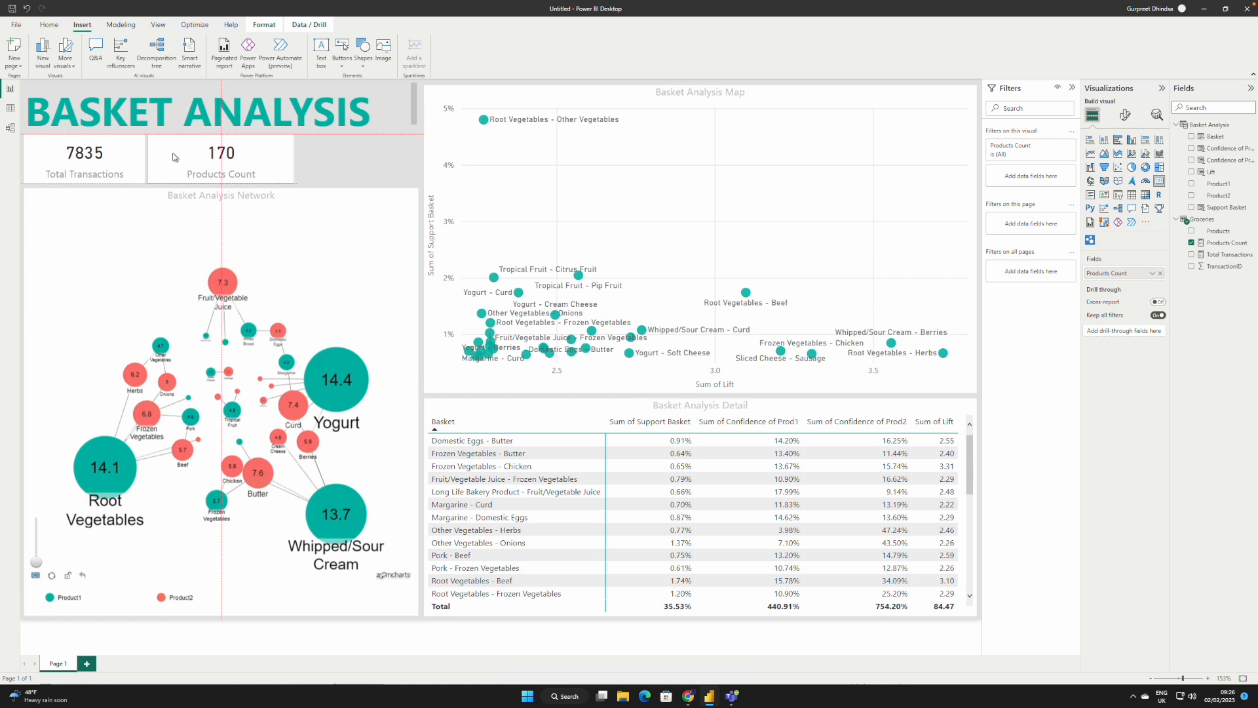
{"action": "left_click_drag", "start_coordinate": [294, 157], "coordinate": [257, 157]}
{"action": "left_click", "coordinate": [326, 158]}
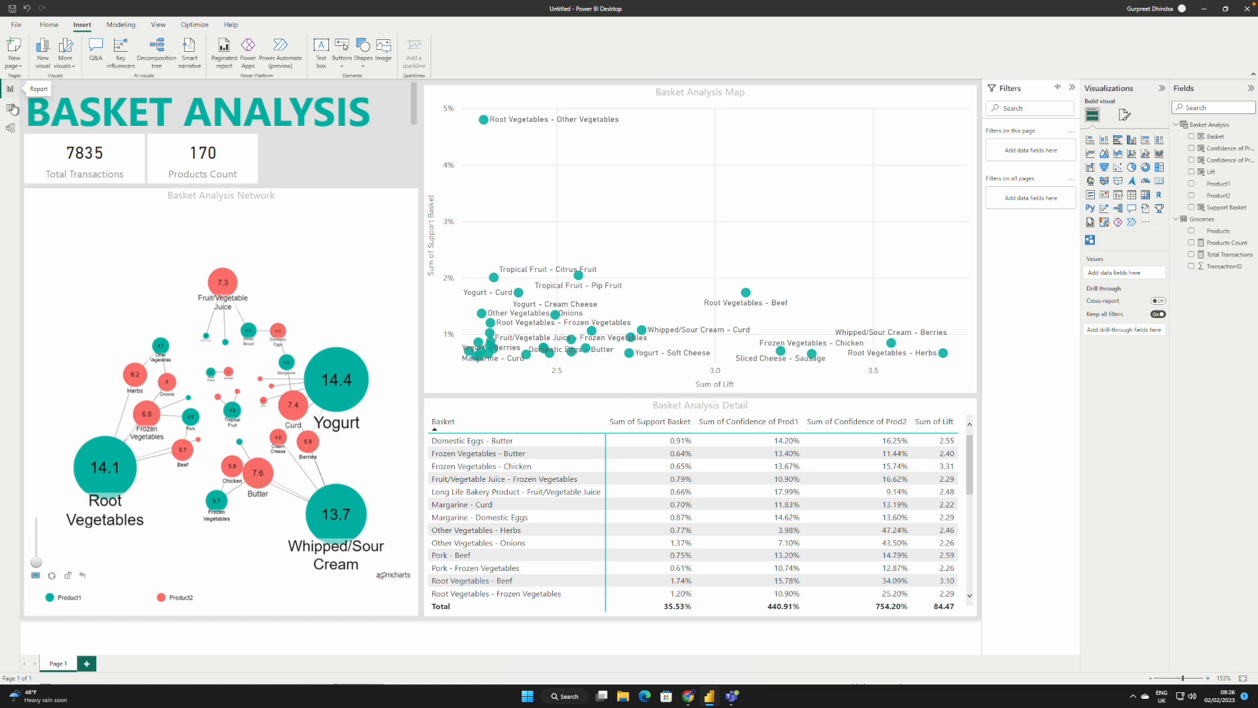
Step: Look over the columns of the Basket Analysis table in the data view and return to the report
{"action": "left_click", "coordinate": [12, 109]}
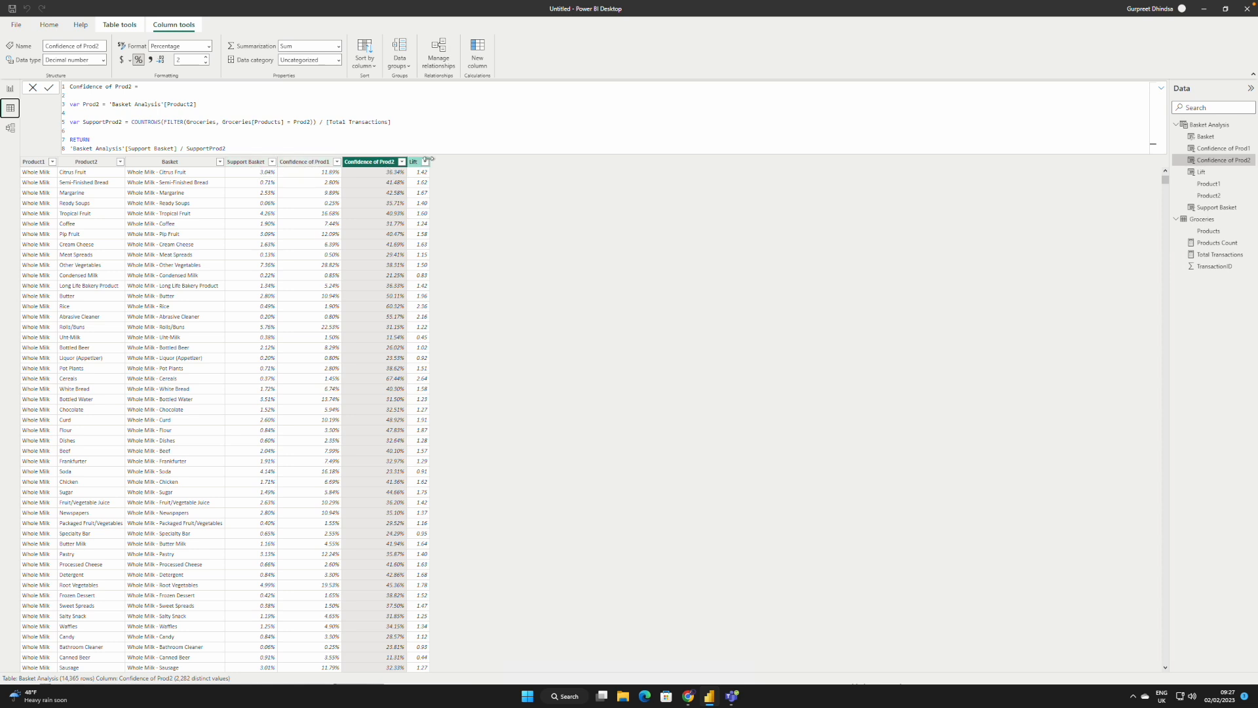
{"action": "left_click", "coordinate": [10, 89]}
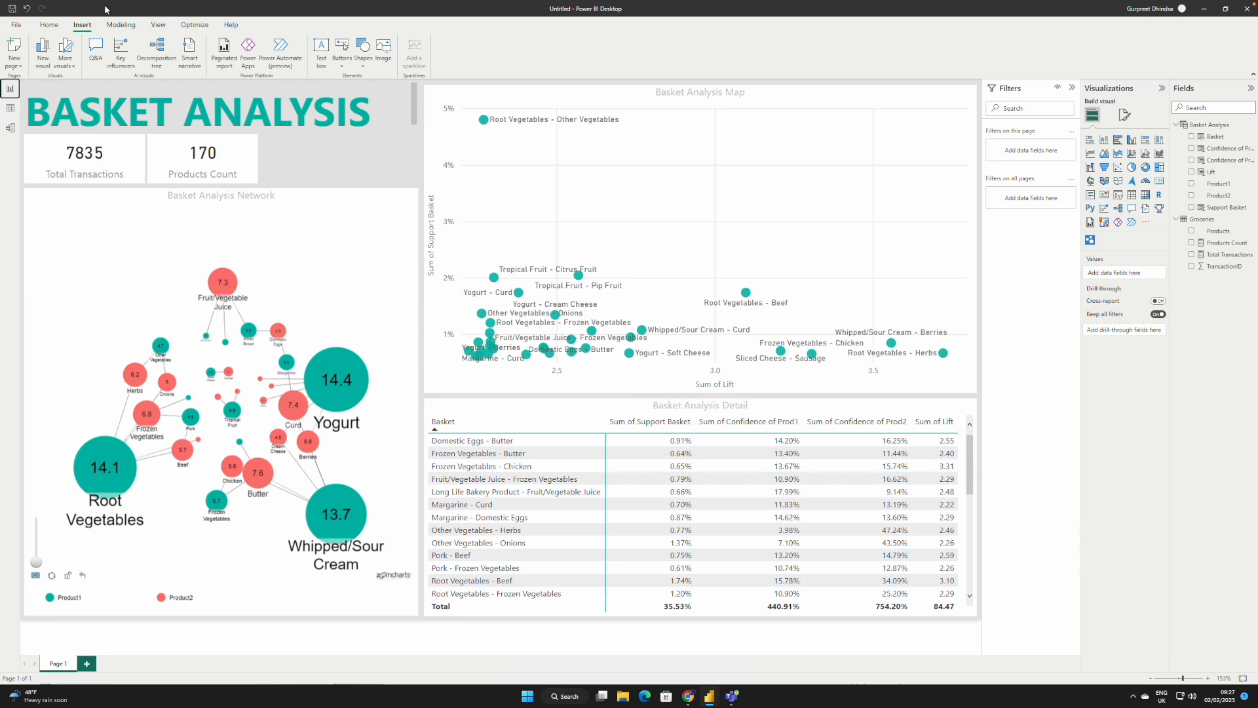
Step: Save the report to the Desktop as a Power BI file named Groceries Basket Analysis
{"action": "left_click", "coordinate": [16, 24]}
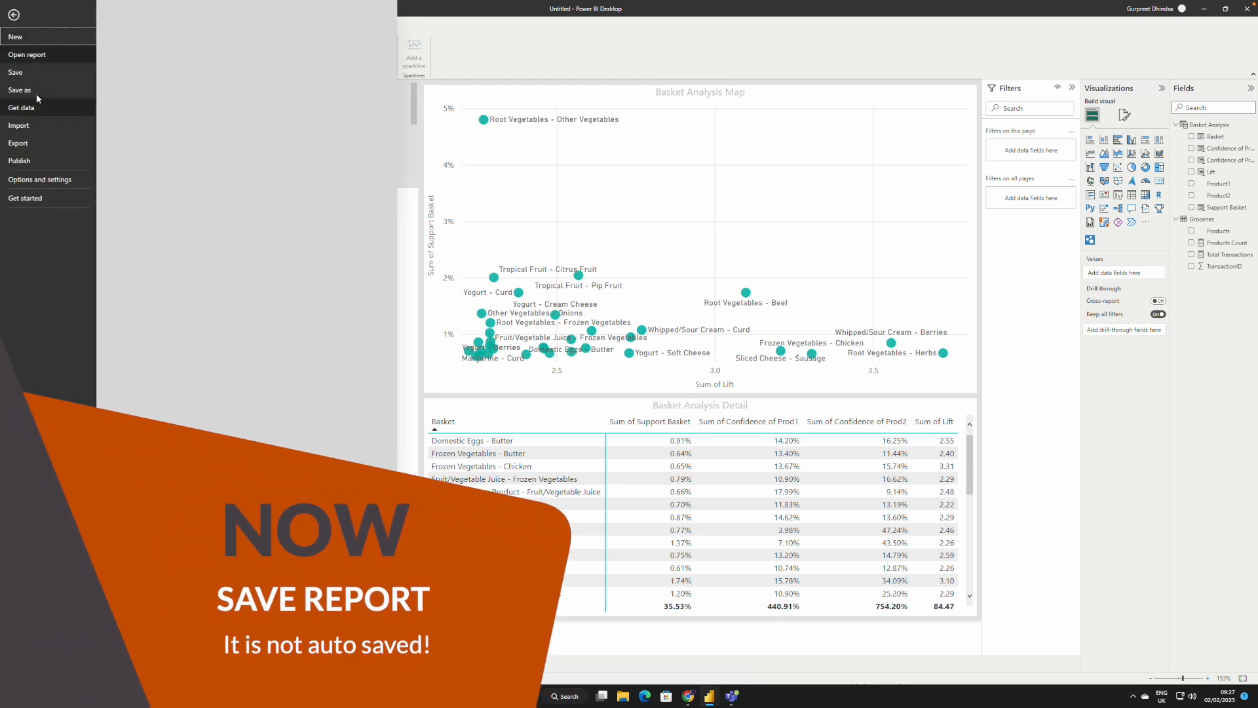
{"action": "left_click", "coordinate": [33, 90]}
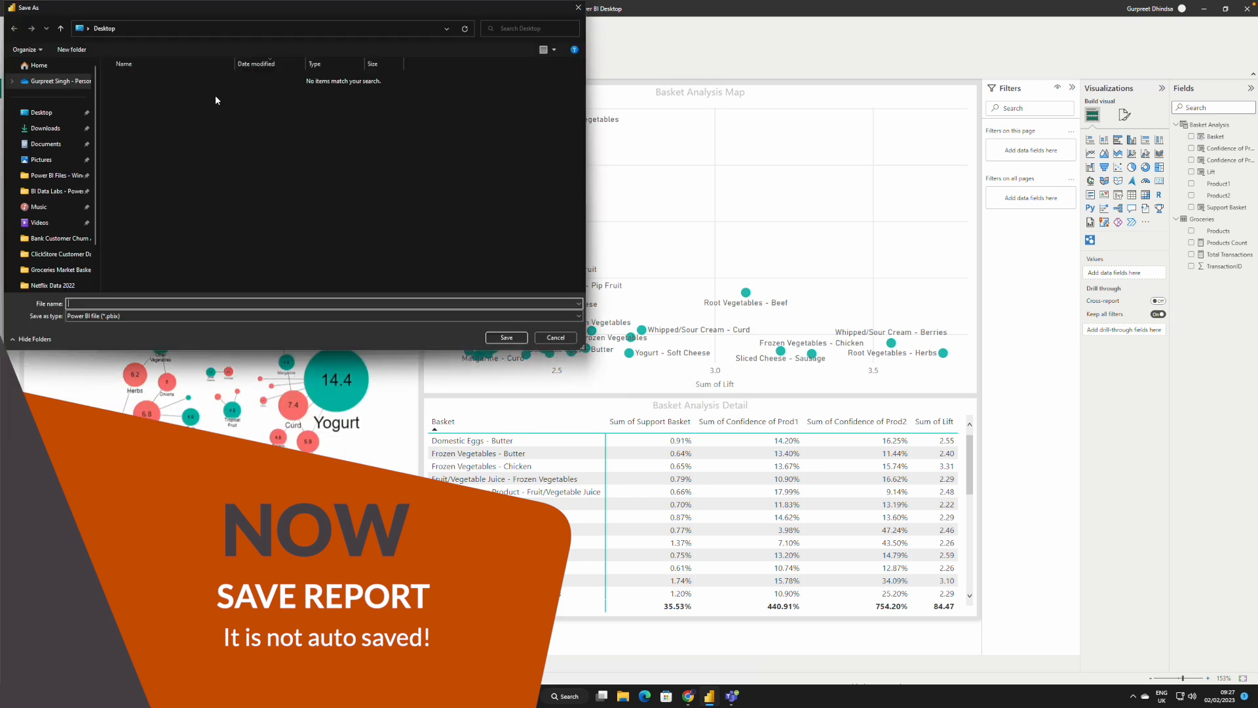
{"action": "left_click", "coordinate": [121, 303]}
{"action": "type", "text": "Groceries Basket Analy"}
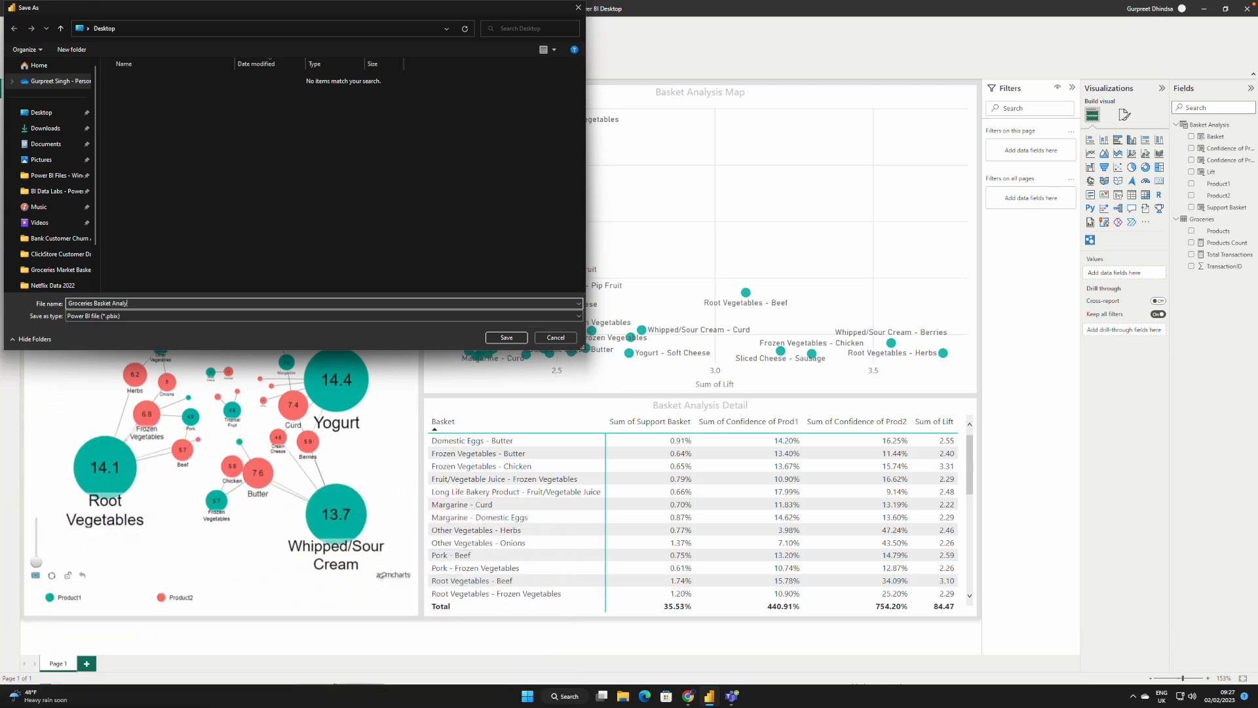
{"action": "type", "text": "sis"}
{"action": "left_click", "coordinate": [508, 338]}
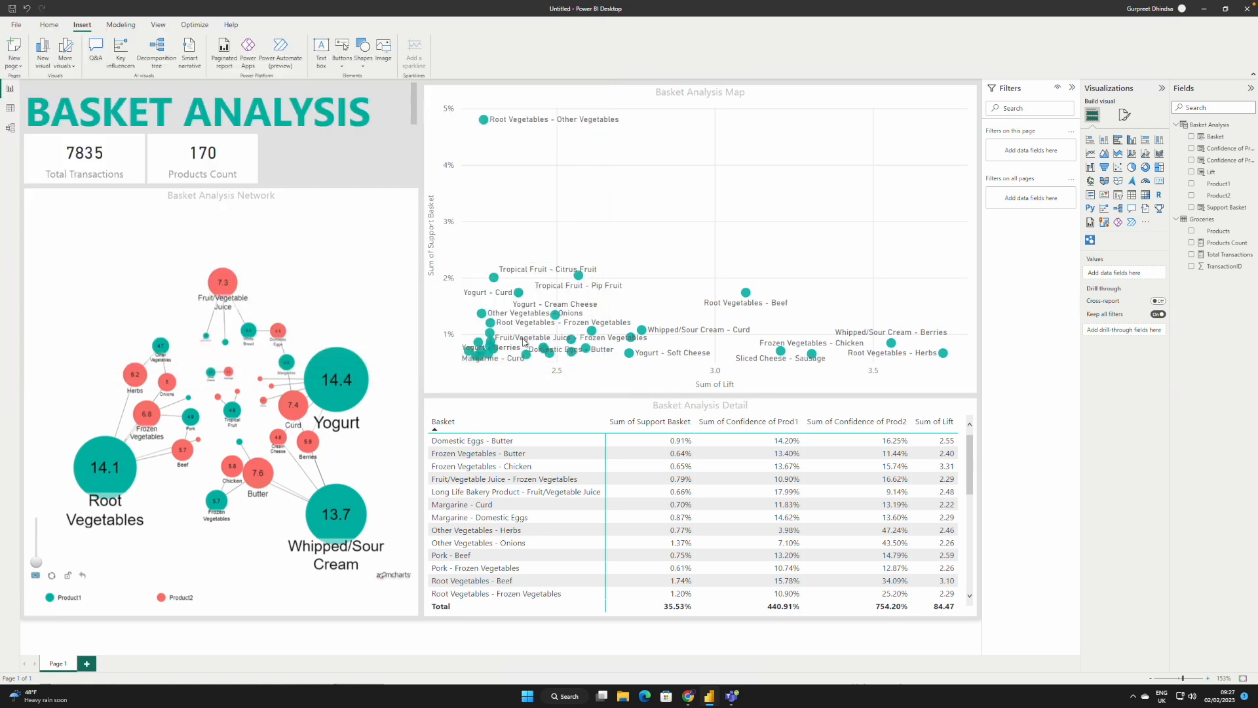
Step: Publish the report to My workspace and dismiss the publishing dialog
{"action": "left_click", "coordinate": [50, 27]}
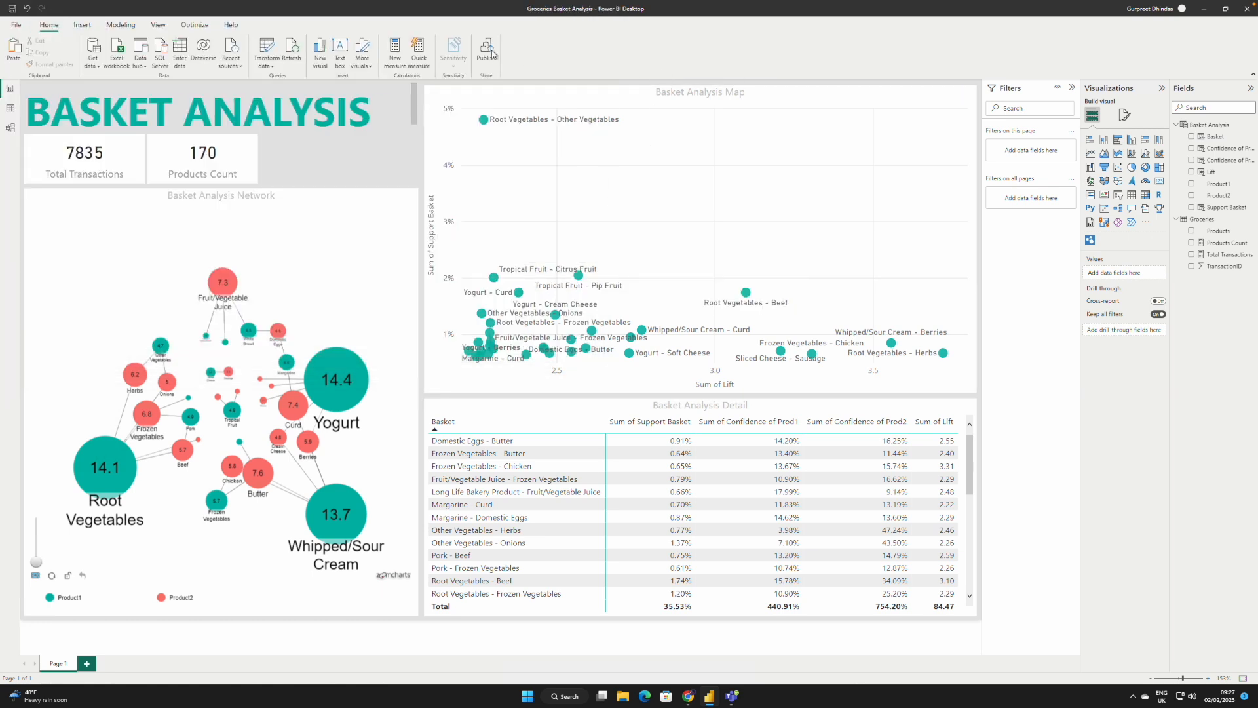
{"action": "left_click", "coordinate": [487, 51]}
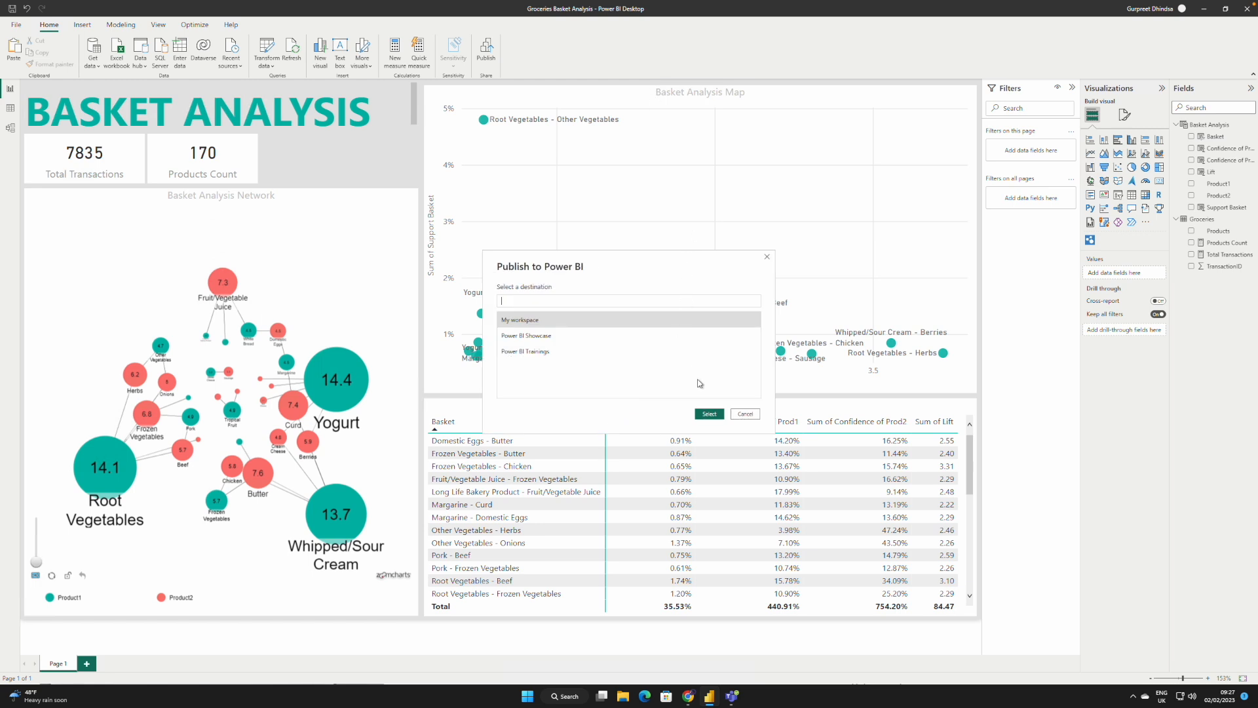
{"action": "left_click", "coordinate": [543, 320]}
{"action": "left_click", "coordinate": [710, 413]}
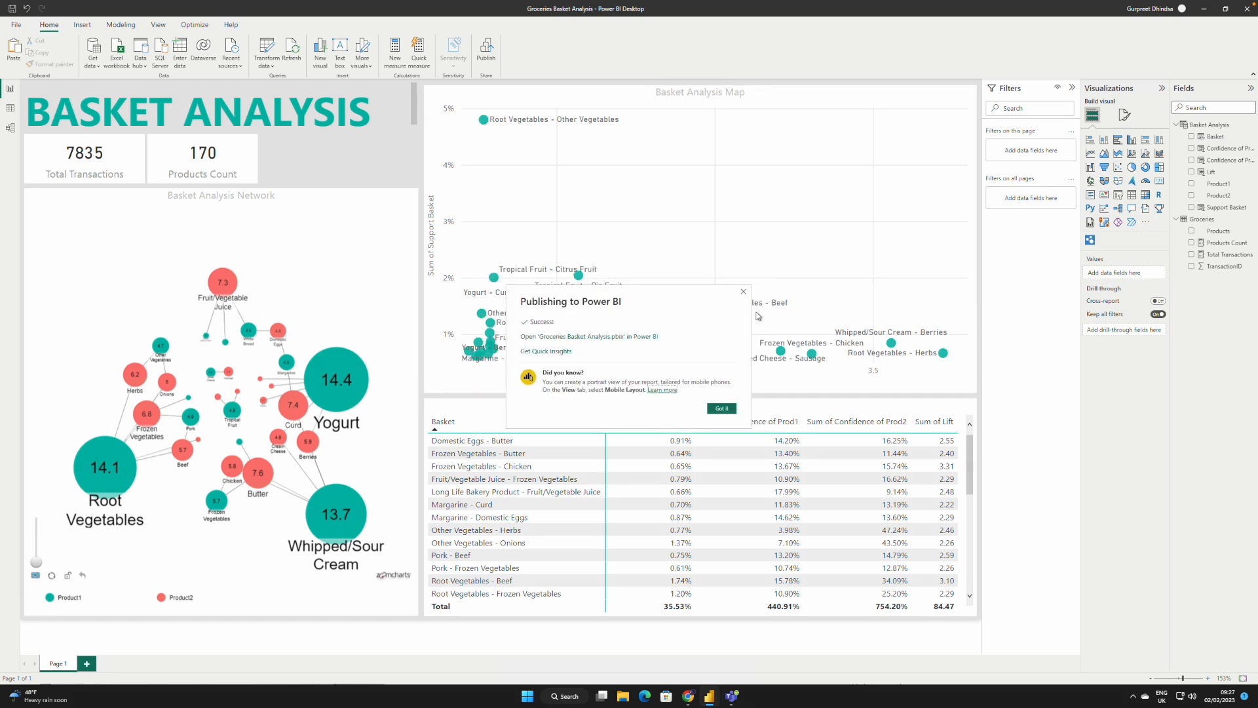
{"action": "left_click", "coordinate": [743, 293]}
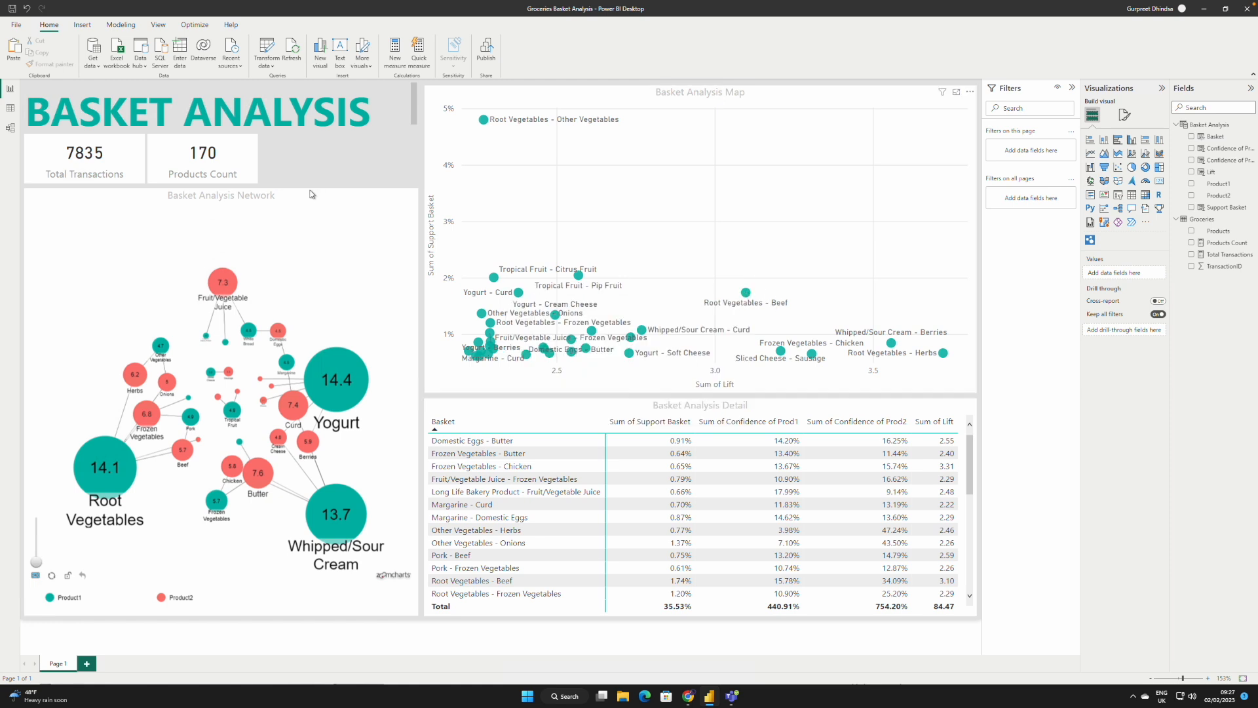
Step: Colour the Basket Analysis Network chart's title text teal (Theme color 1)
{"action": "left_click", "coordinate": [221, 198]}
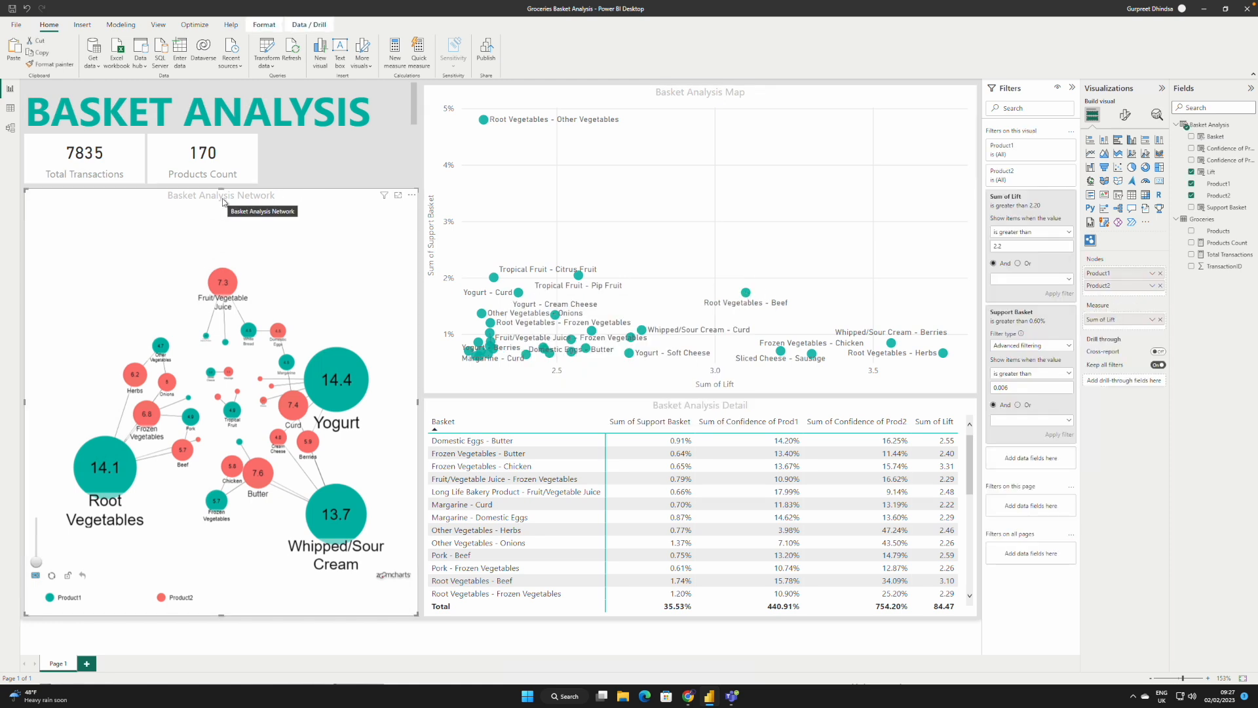
{"action": "left_click", "coordinate": [1127, 116]}
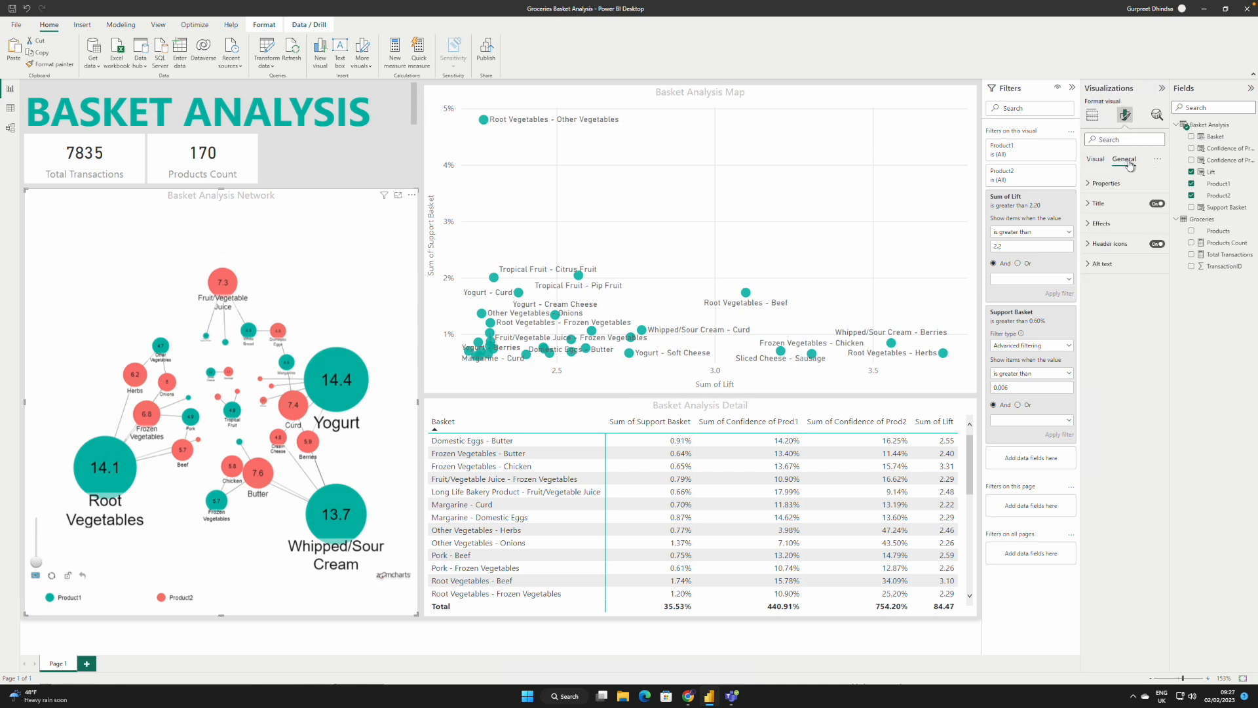
{"action": "left_click", "coordinate": [1092, 205]}
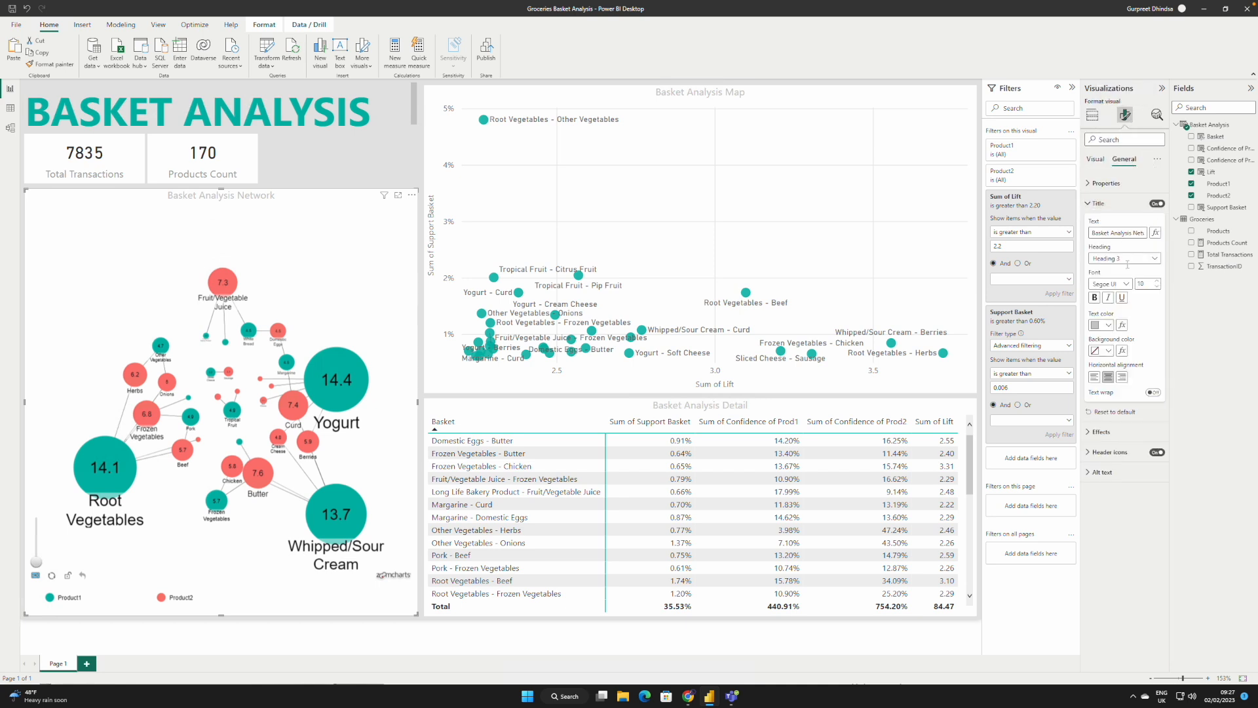
{"action": "left_click", "coordinate": [1110, 326]}
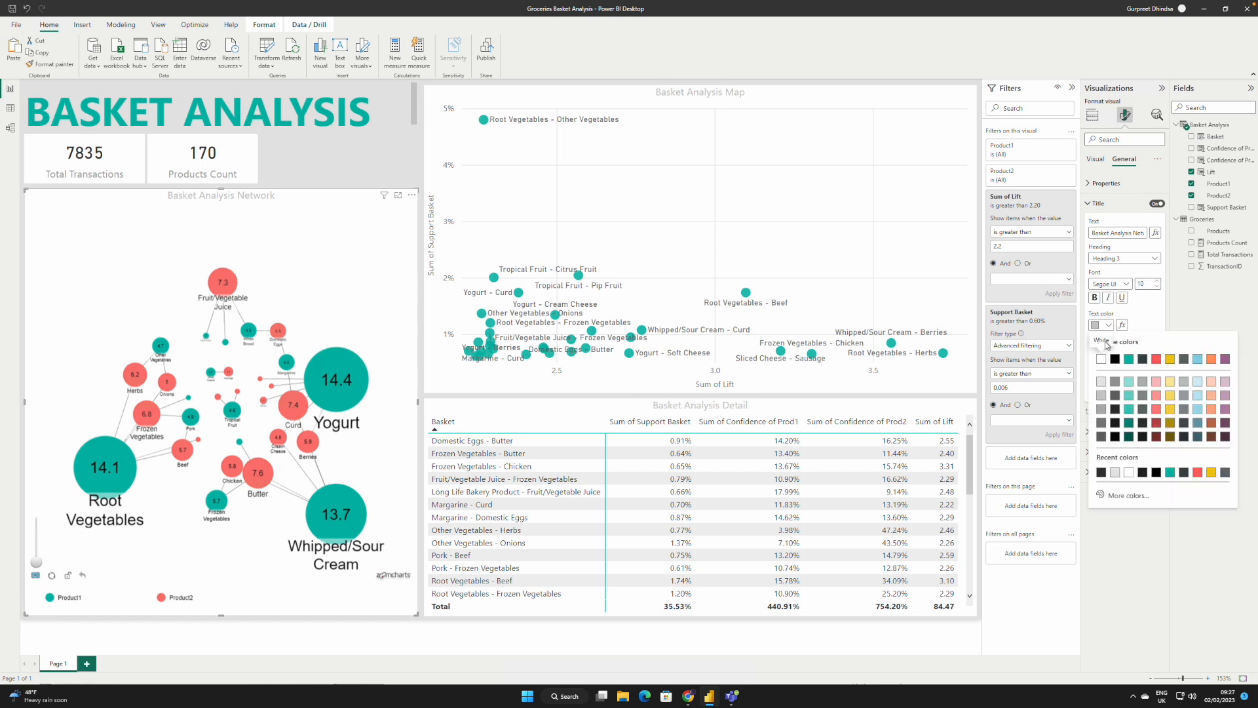
{"action": "left_click", "coordinate": [1128, 361]}
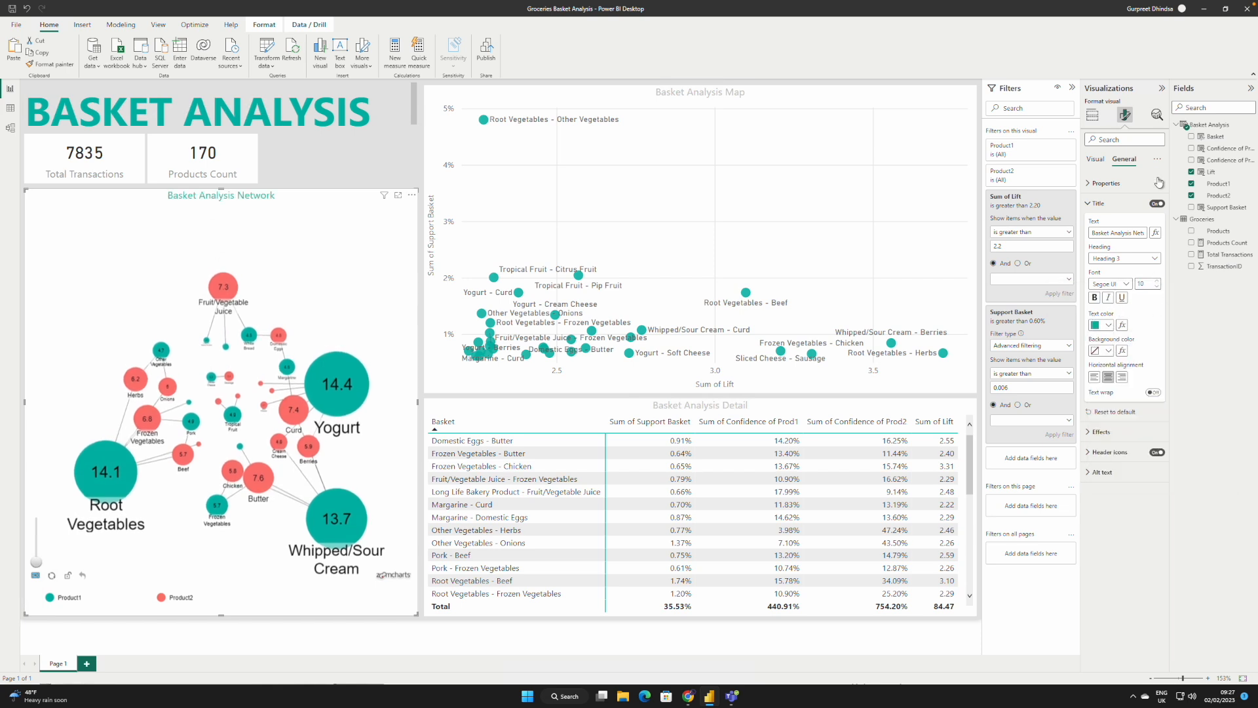
Step: Colour the title text of the Basket Analysis Map chart and the Basket Analysis Detail matrix teal (Theme color 1)
{"action": "left_click", "coordinate": [935, 104]}
{"action": "left_click", "coordinate": [1108, 325]}
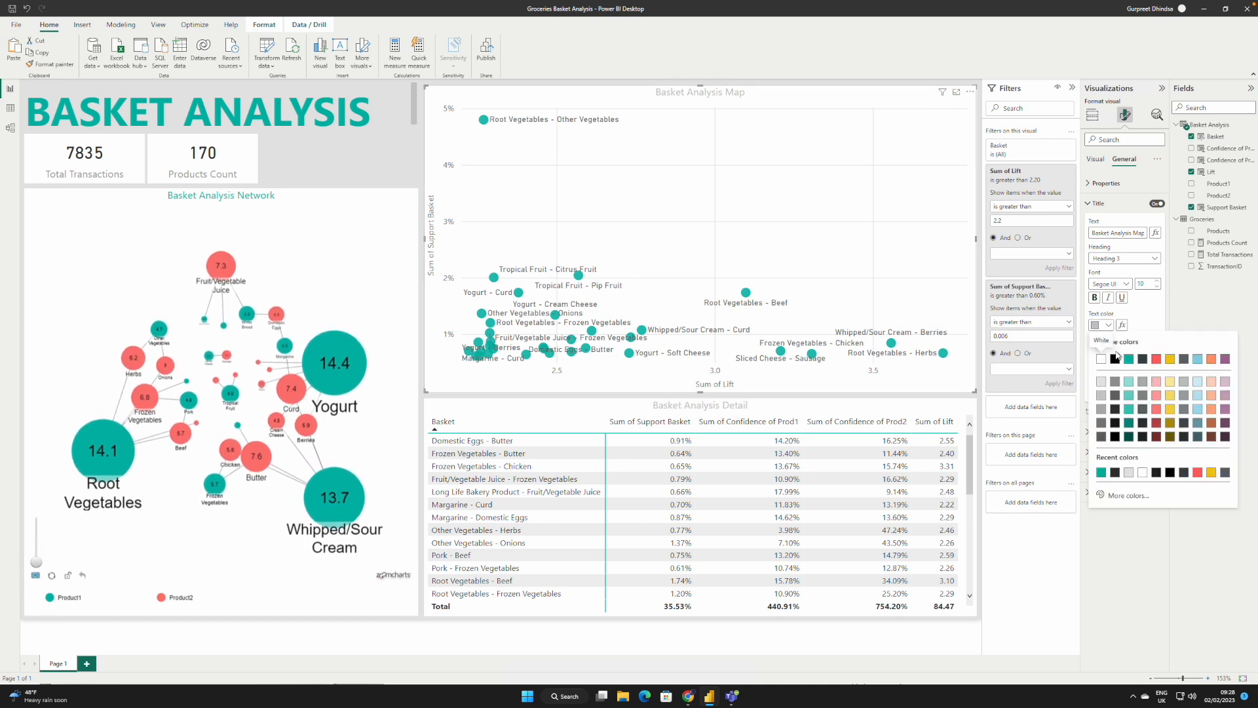
{"action": "left_click", "coordinate": [1129, 360]}
{"action": "left_click", "coordinate": [933, 400]}
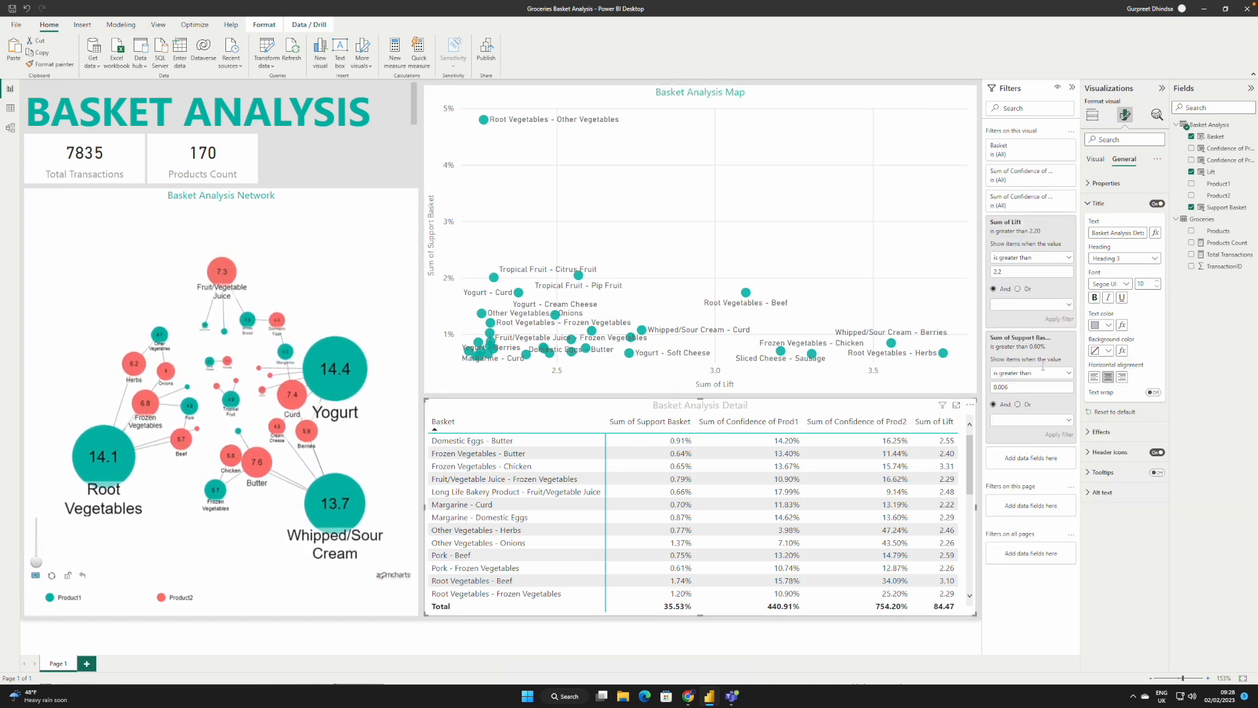
{"action": "left_click", "coordinate": [1099, 327]}
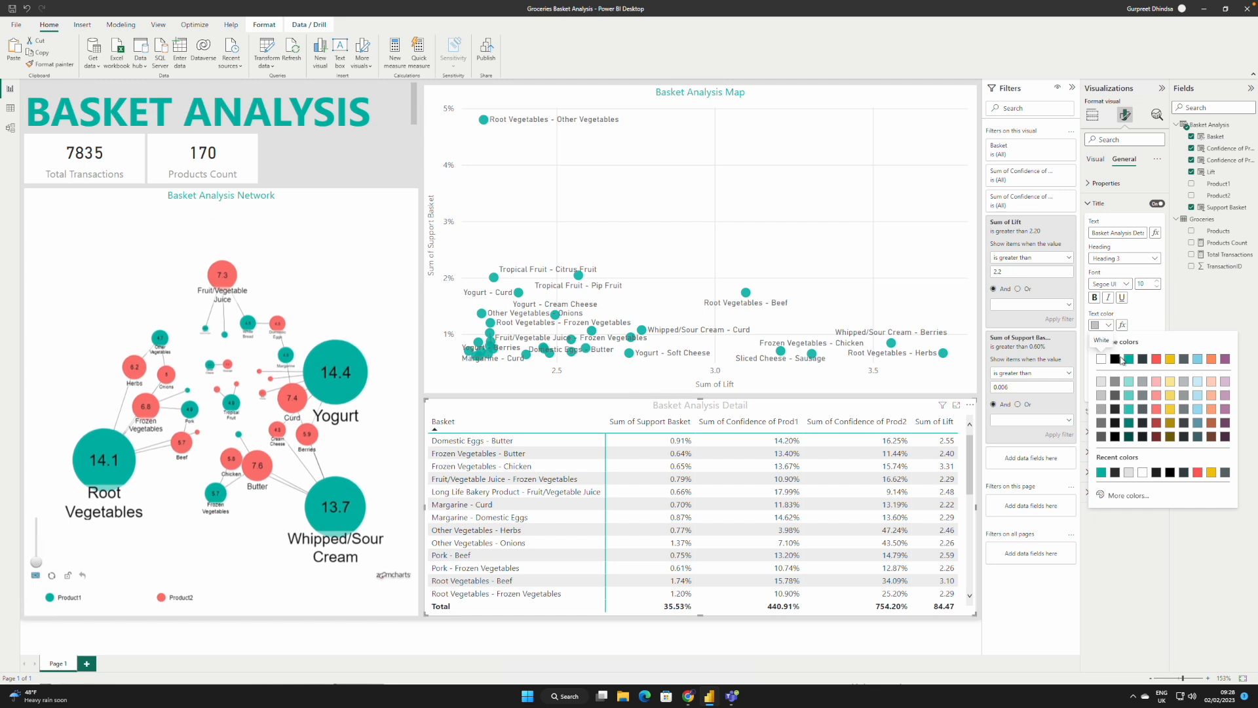
{"action": "left_click", "coordinate": [1129, 360]}
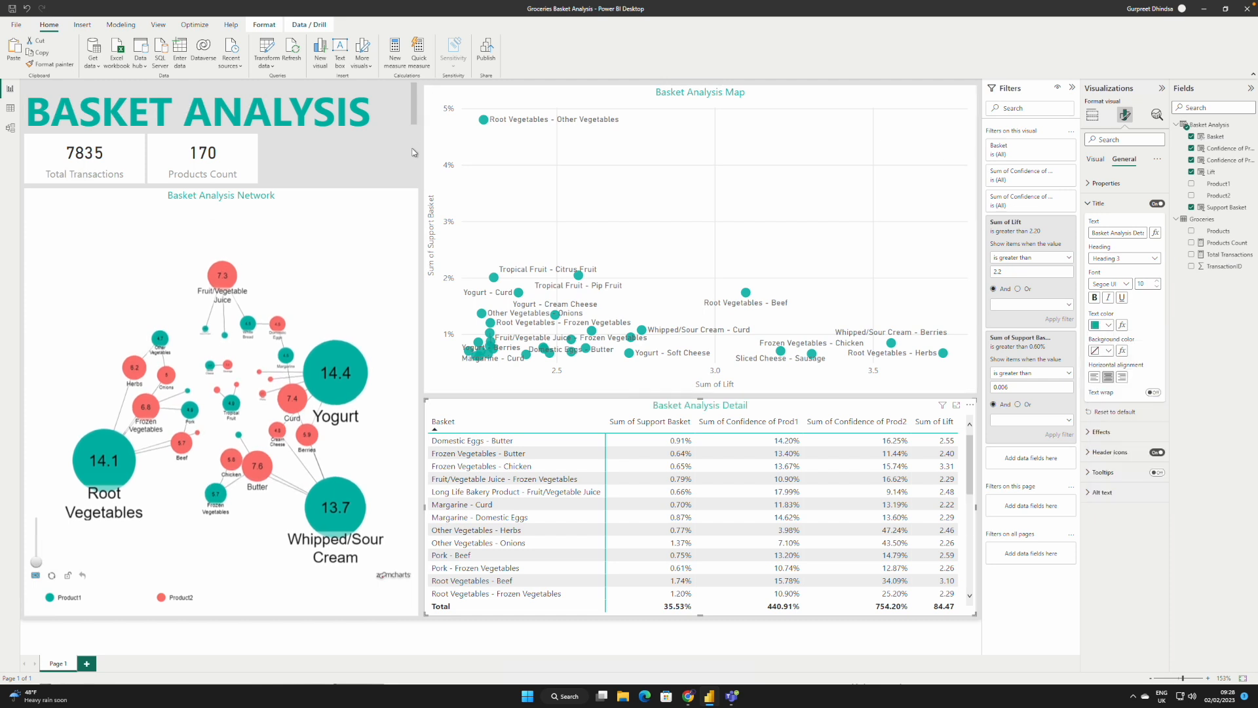
{"action": "left_click", "coordinate": [398, 113]}
{"action": "left_click", "coordinate": [384, 171]}
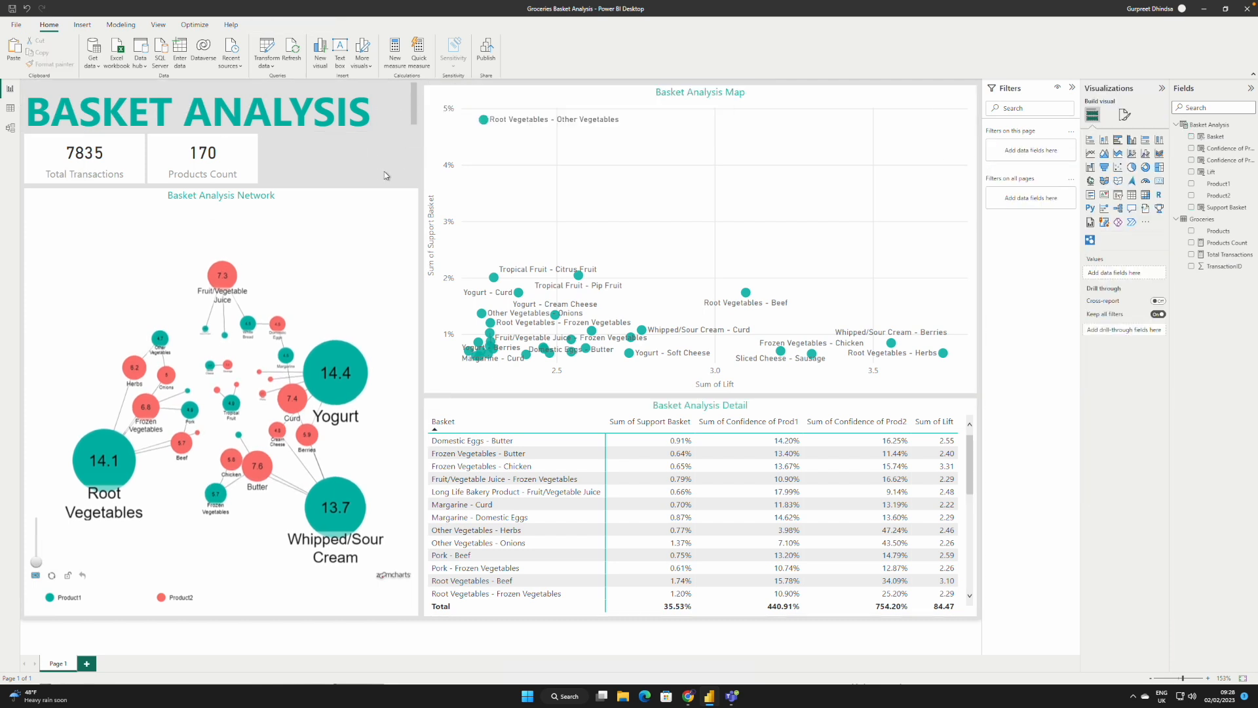